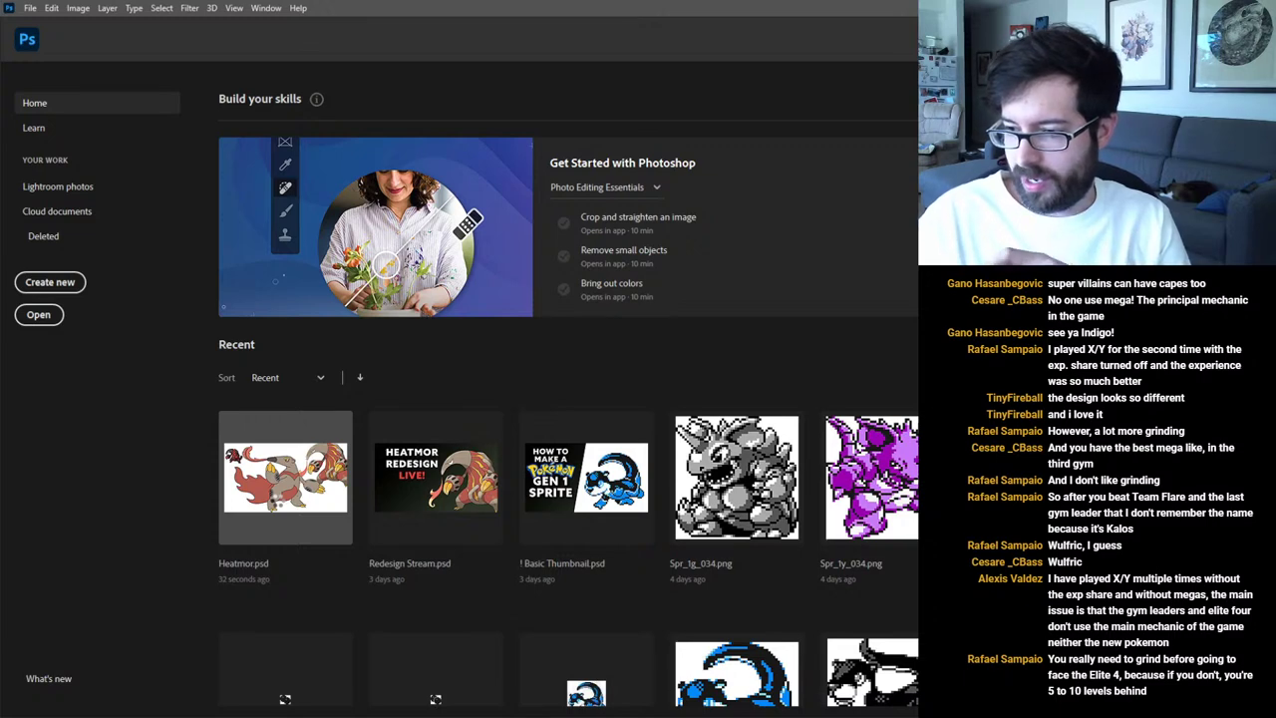
# Open the recent file Heatmor.psd.
pyautogui.click(276, 498)
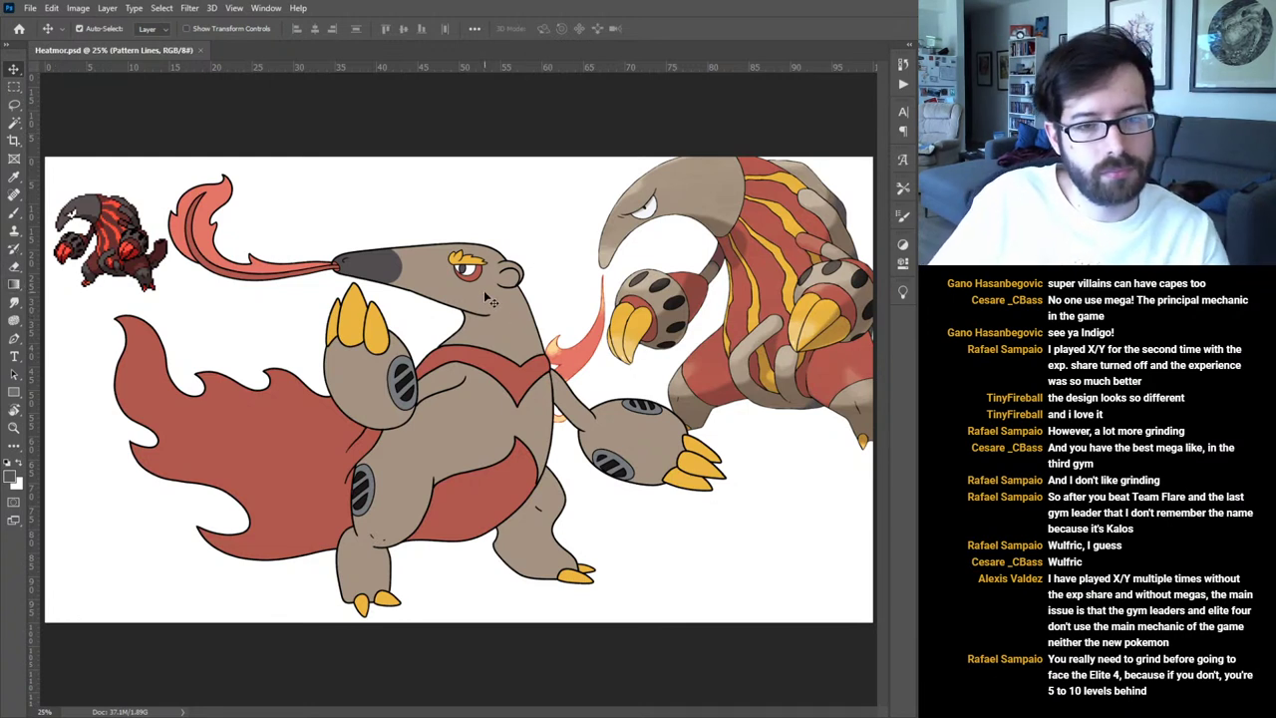
# Try recolouring the tail layer with a sampled bright red, and undo the fill.
pyautogui.press('i')
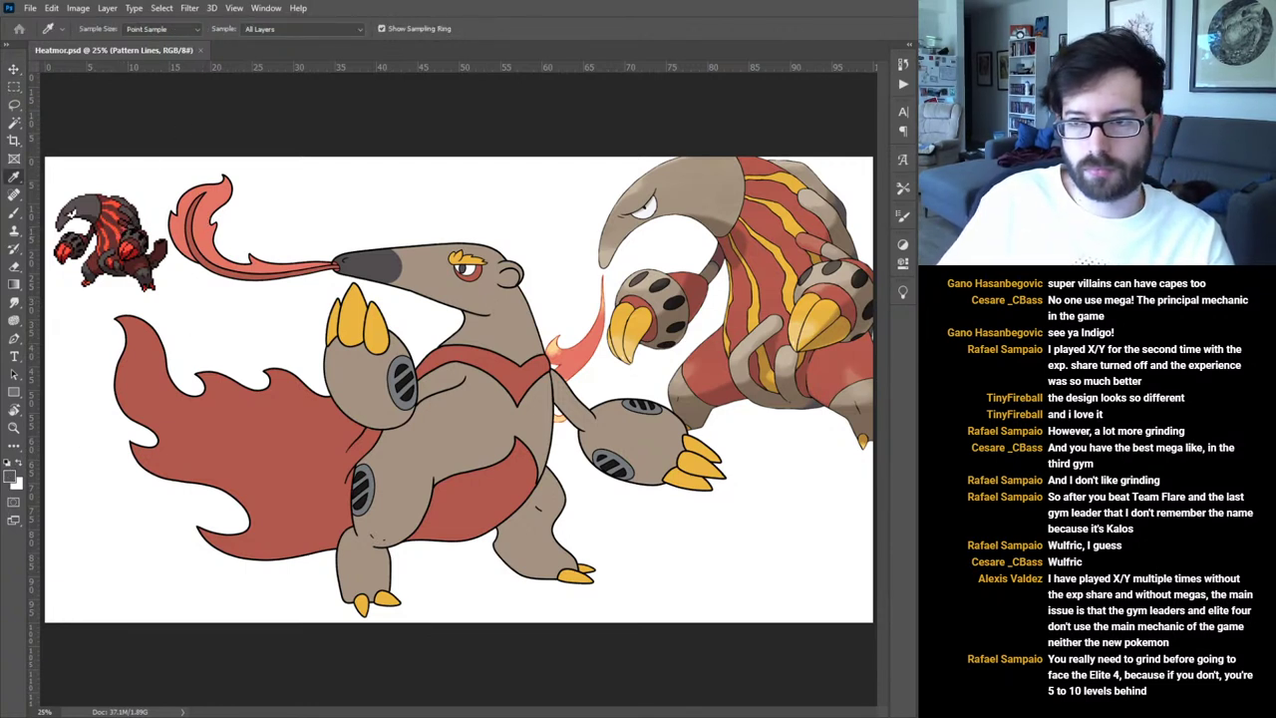
pyautogui.press('v')
pyautogui.click(239, 458)
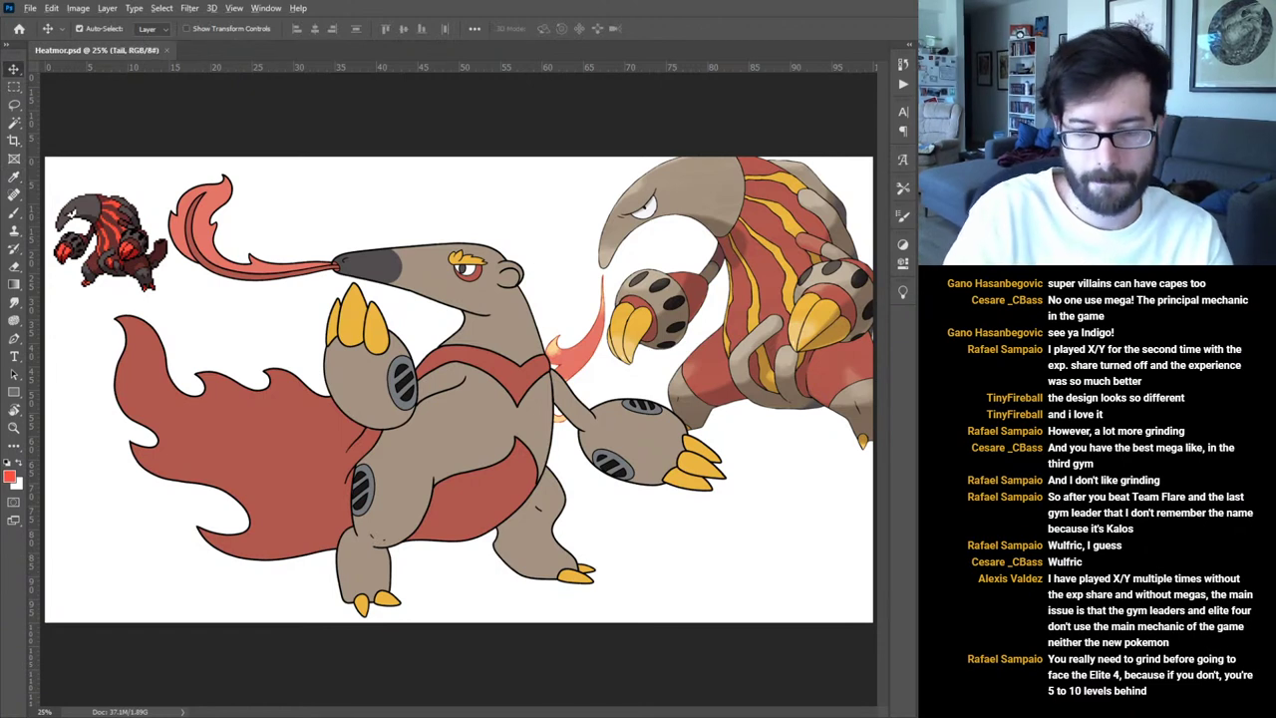
pyautogui.hotkey('alt', 'shift', 'BackSpace')
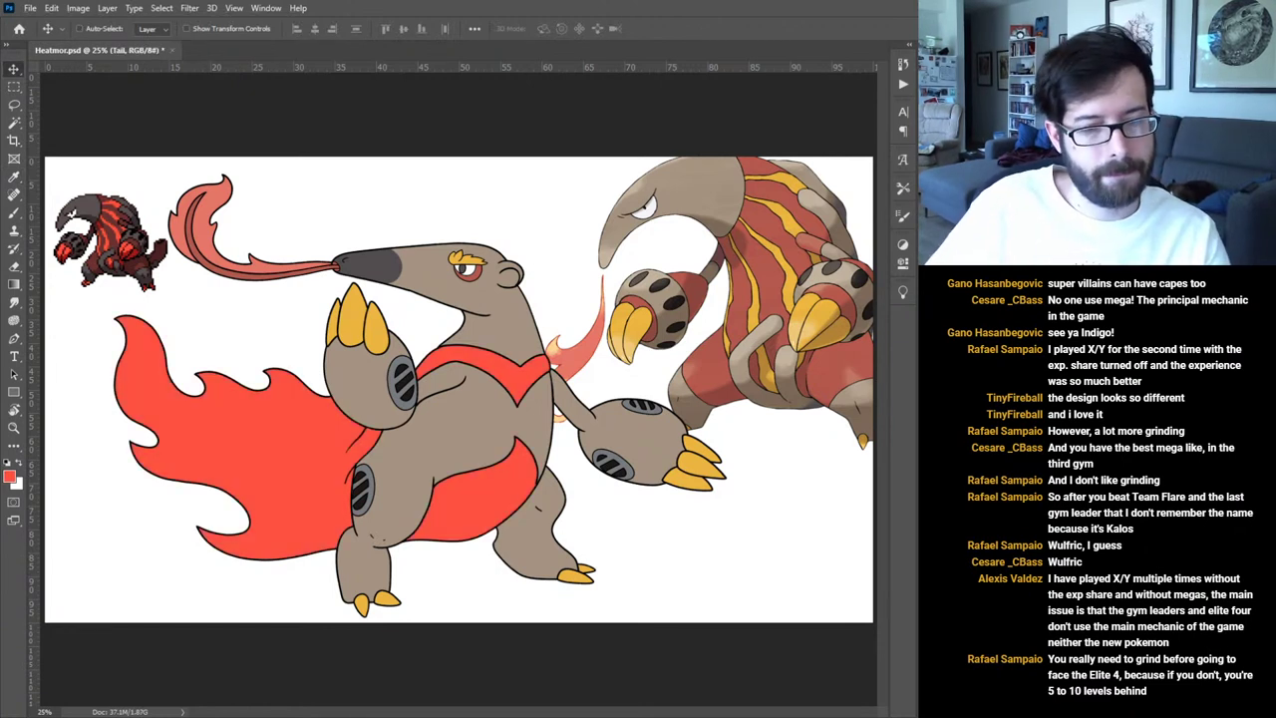
pyautogui.hotkey('ctrl', 'z')
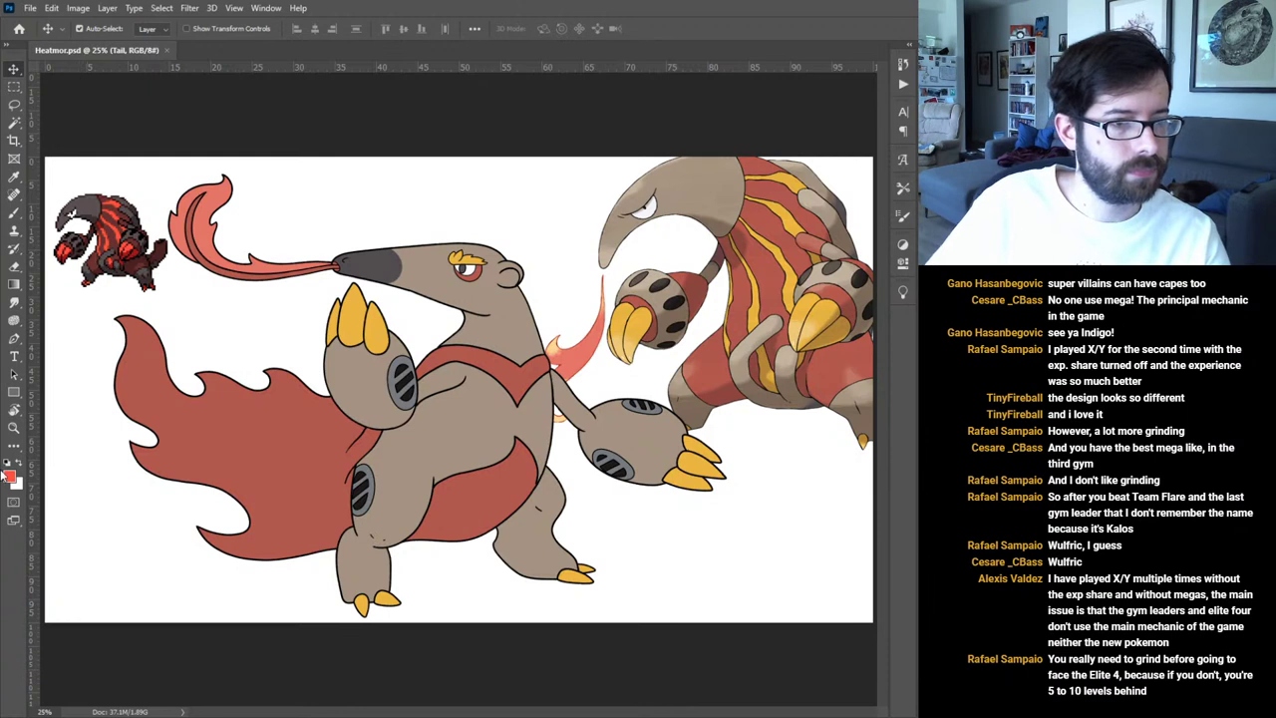
# Sample a light salmon red as the foreground colour, try it as the tail layer's fill, and undo the fill.
pyautogui.press('i')
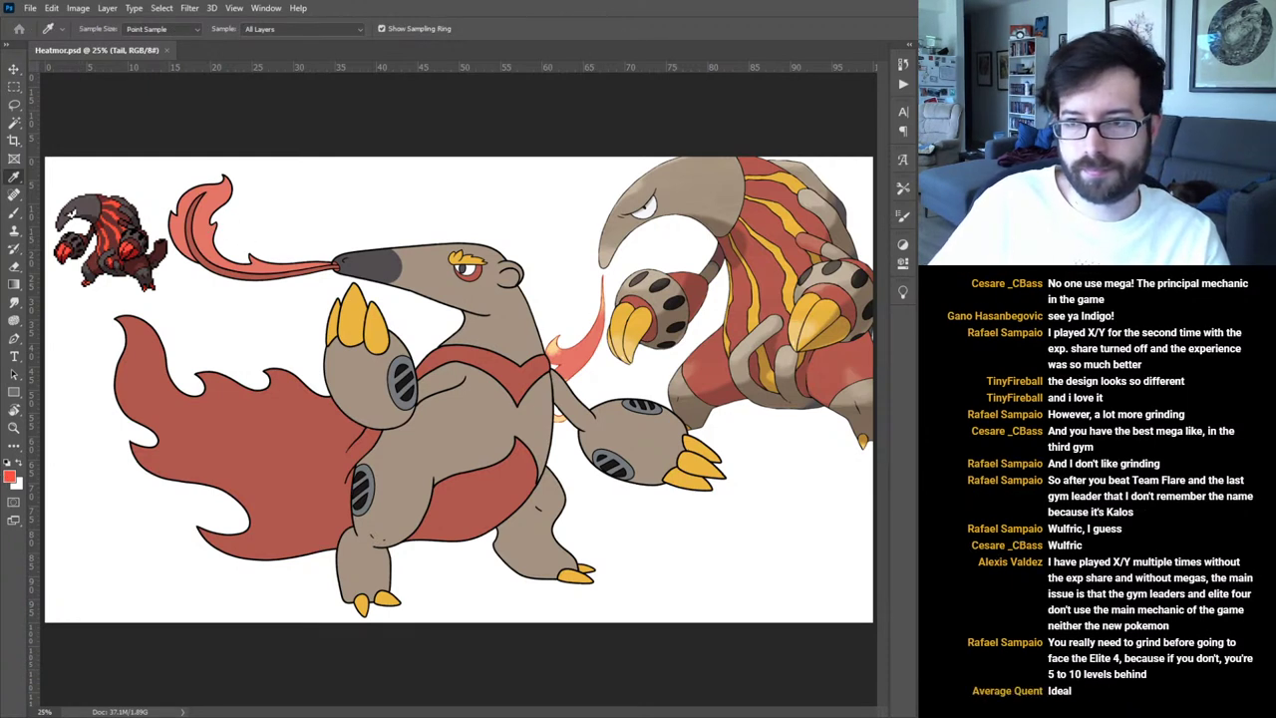
pyautogui.press('v')
pyautogui.hotkey('ctrl', 'shift', 'z')
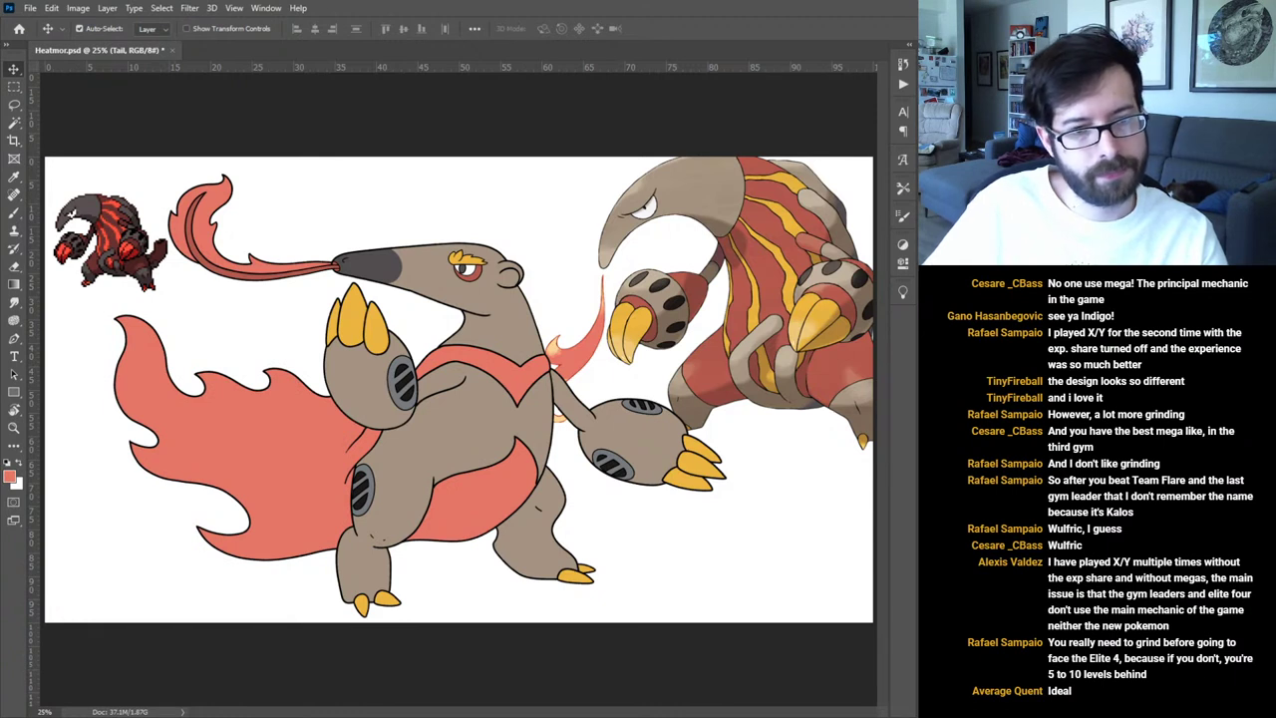
pyautogui.hotkey('ctrl', 'z')
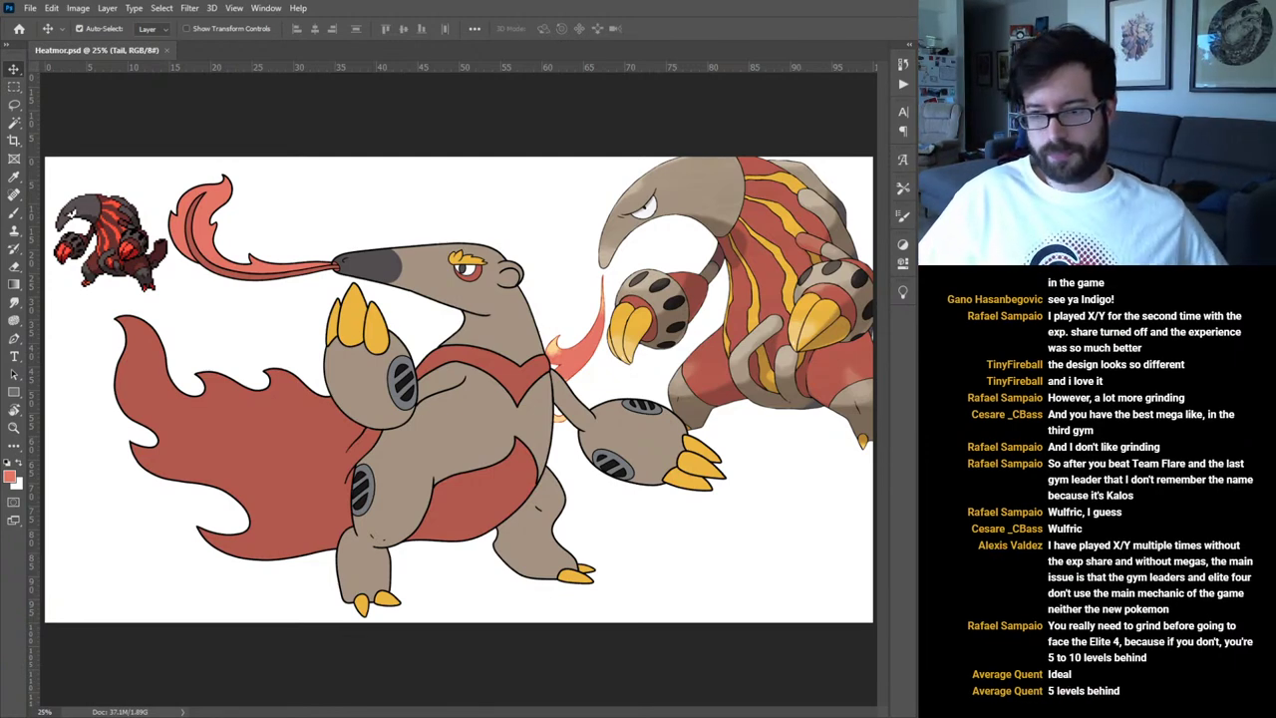
# Add a new layer above the tail and paint light salmon spots on the red chest band with a 150 px brush.
pyautogui.hotkey('ctrl', 'shift', 'alt', 'n')
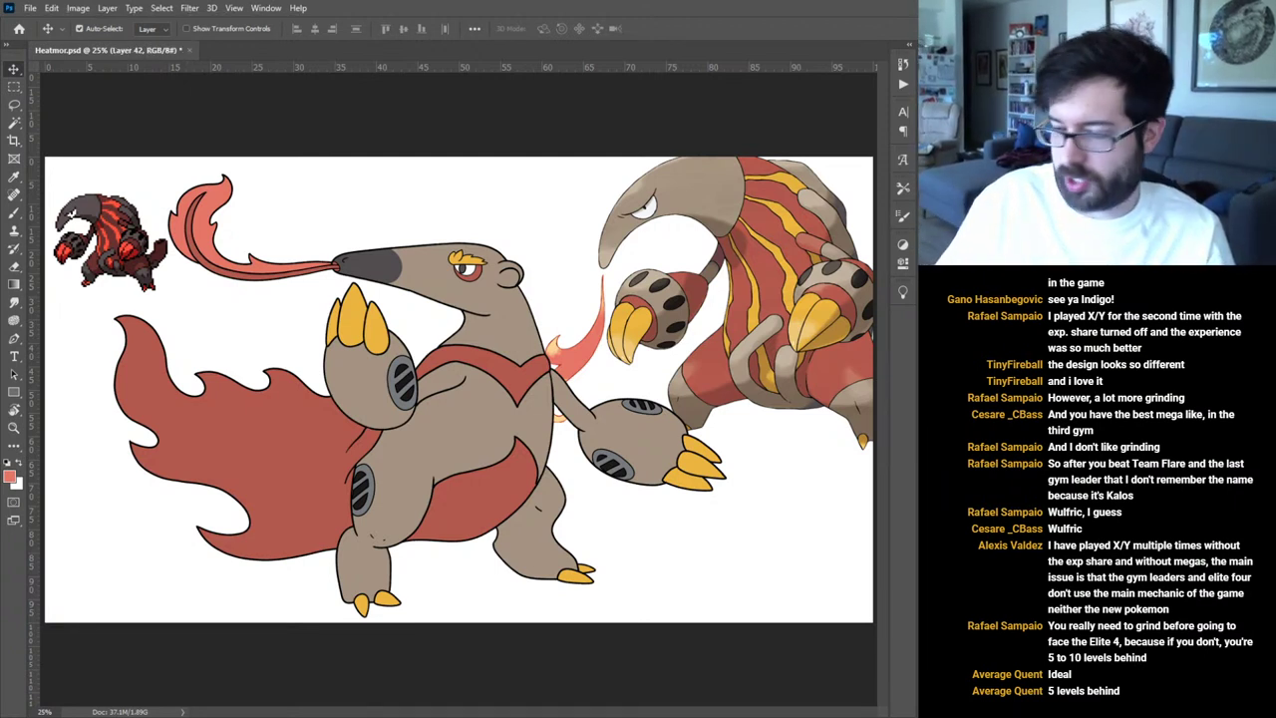
pyautogui.press('b')
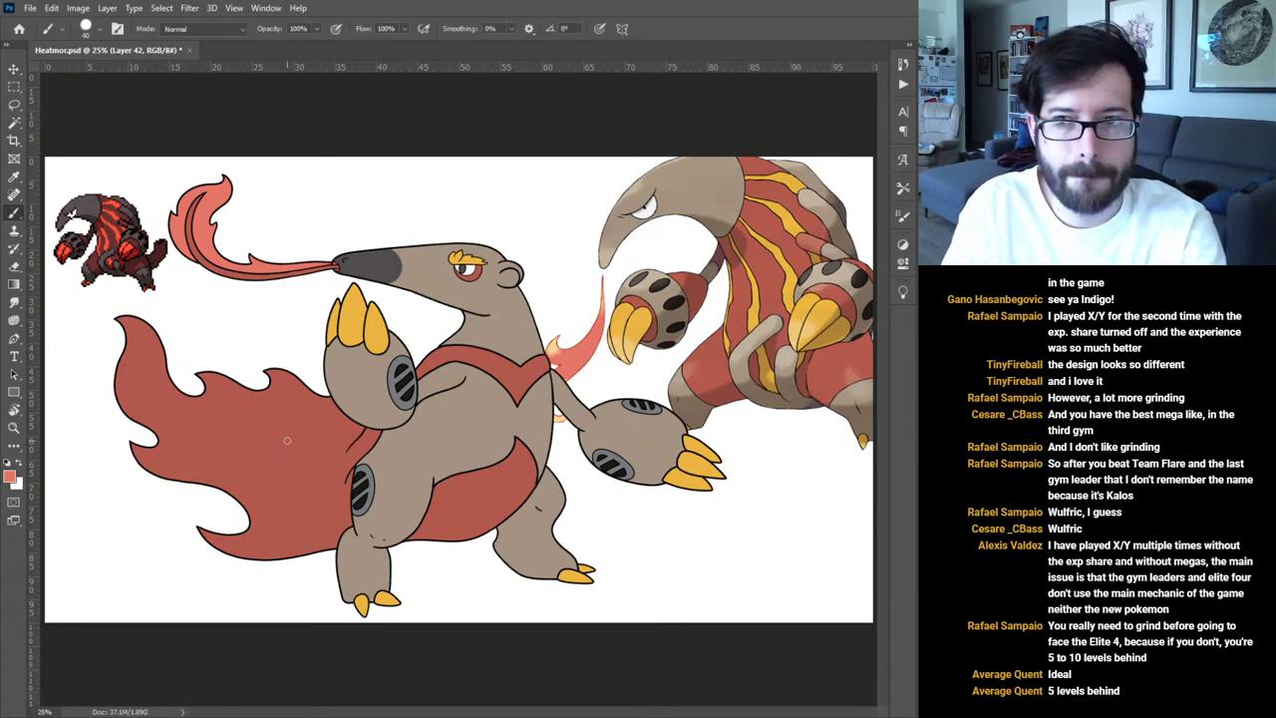
pyautogui.press(']')
pyautogui.press(']')
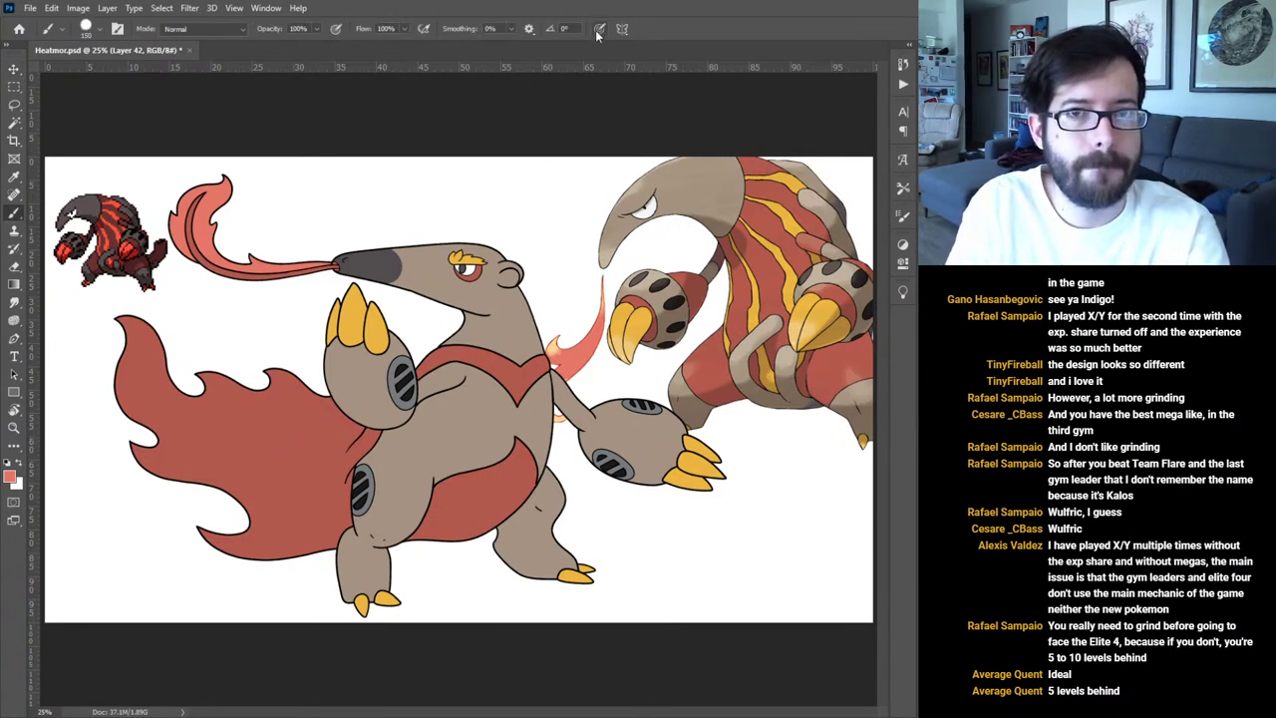
pyautogui.hotkey('ctrl', '+')
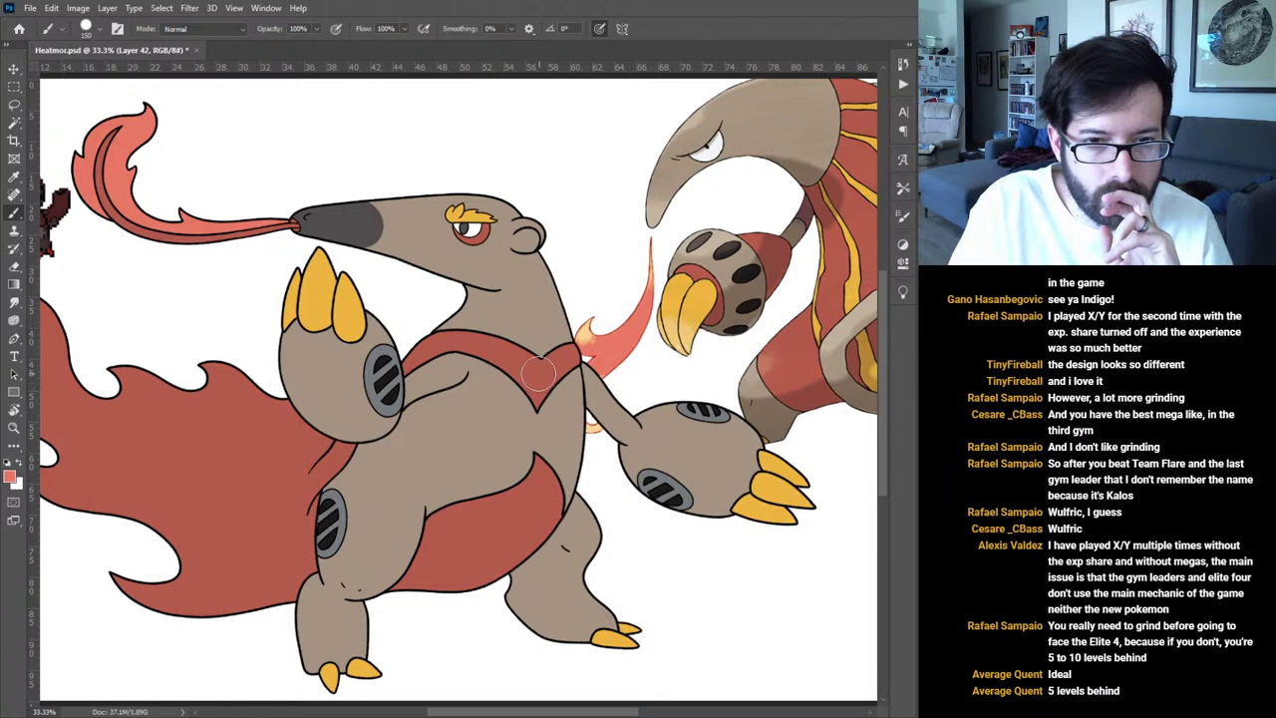
pyautogui.moveTo(538, 368); pyautogui.dragTo(530, 379)
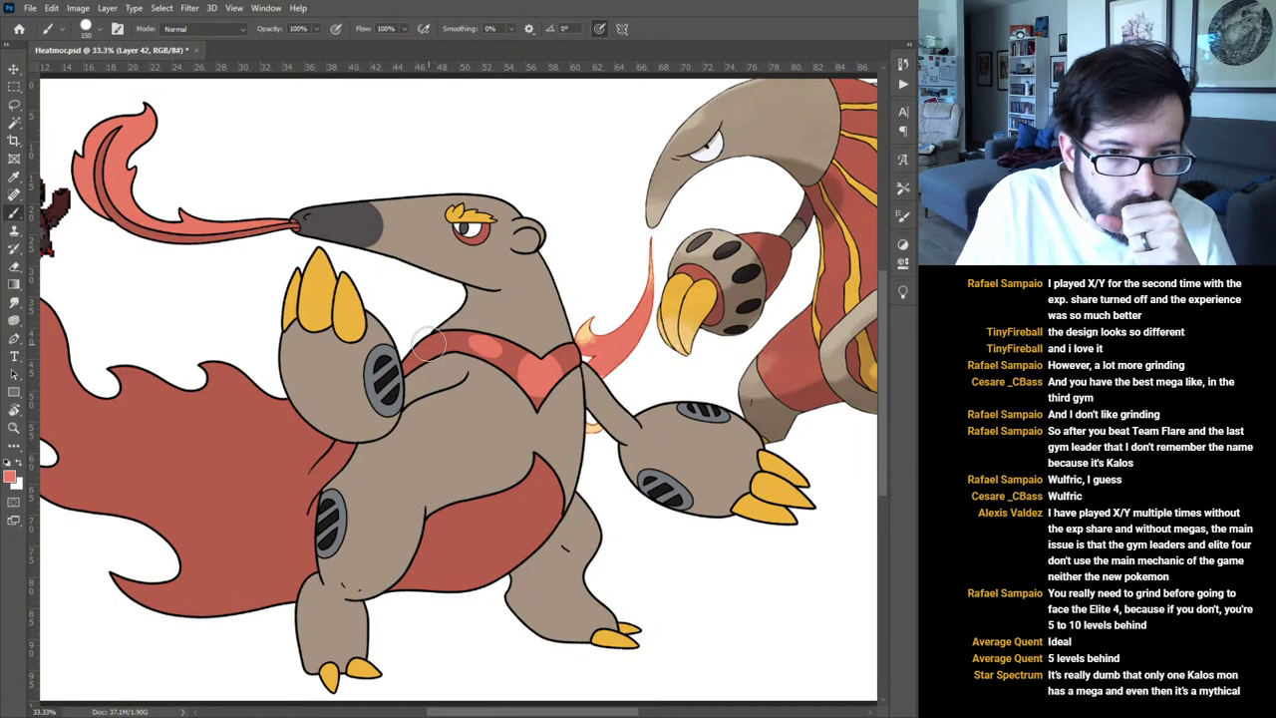
# Paint a large light salmon spot and several smaller ones on the red belly patch, redoing the first large spot.
pyautogui.moveTo(280, 376)
pyautogui.mouseDown()
pyautogui.moveTo(454, 383)
pyautogui.moveTo(478, 364)
pyautogui.mouseUp()
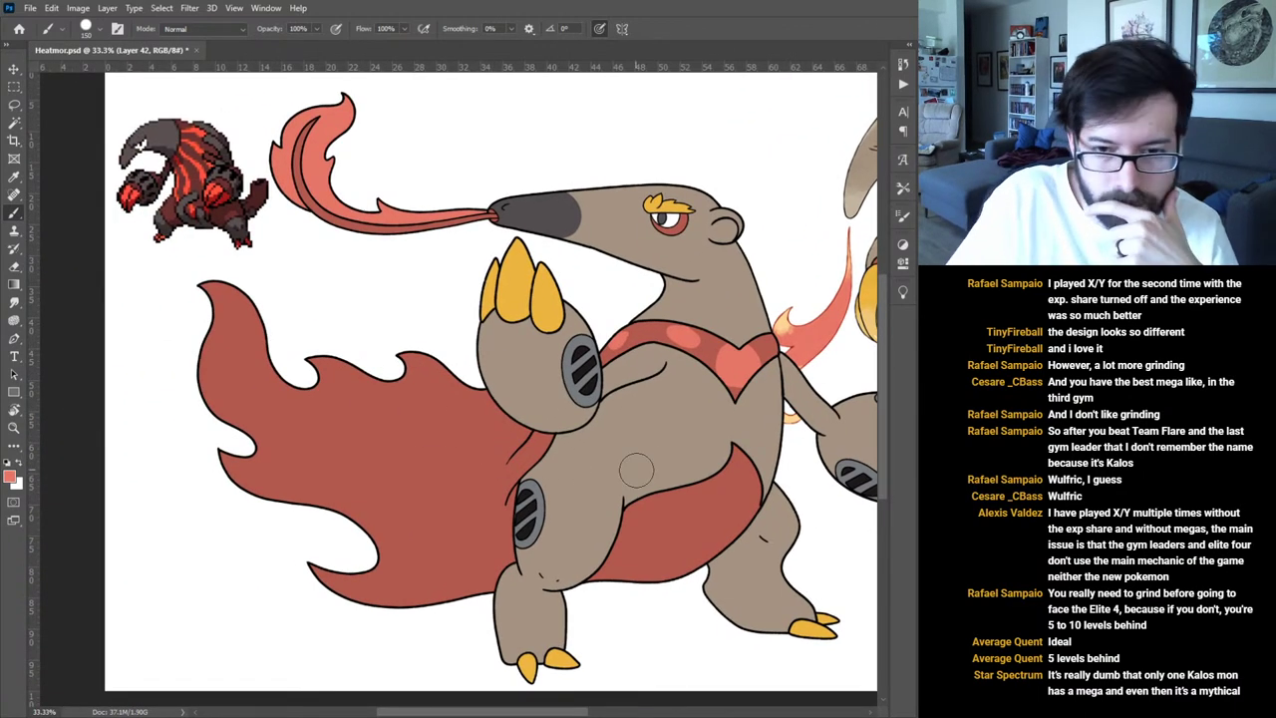
pyautogui.moveTo(663, 533)
pyautogui.mouseDown()
pyautogui.moveTo(685, 495)
pyautogui.moveTo(662, 480)
pyautogui.moveTo(694, 494)
pyautogui.moveTo(666, 483)
pyautogui.moveTo(667, 501)
pyautogui.moveTo(691, 508)
pyautogui.mouseUp()
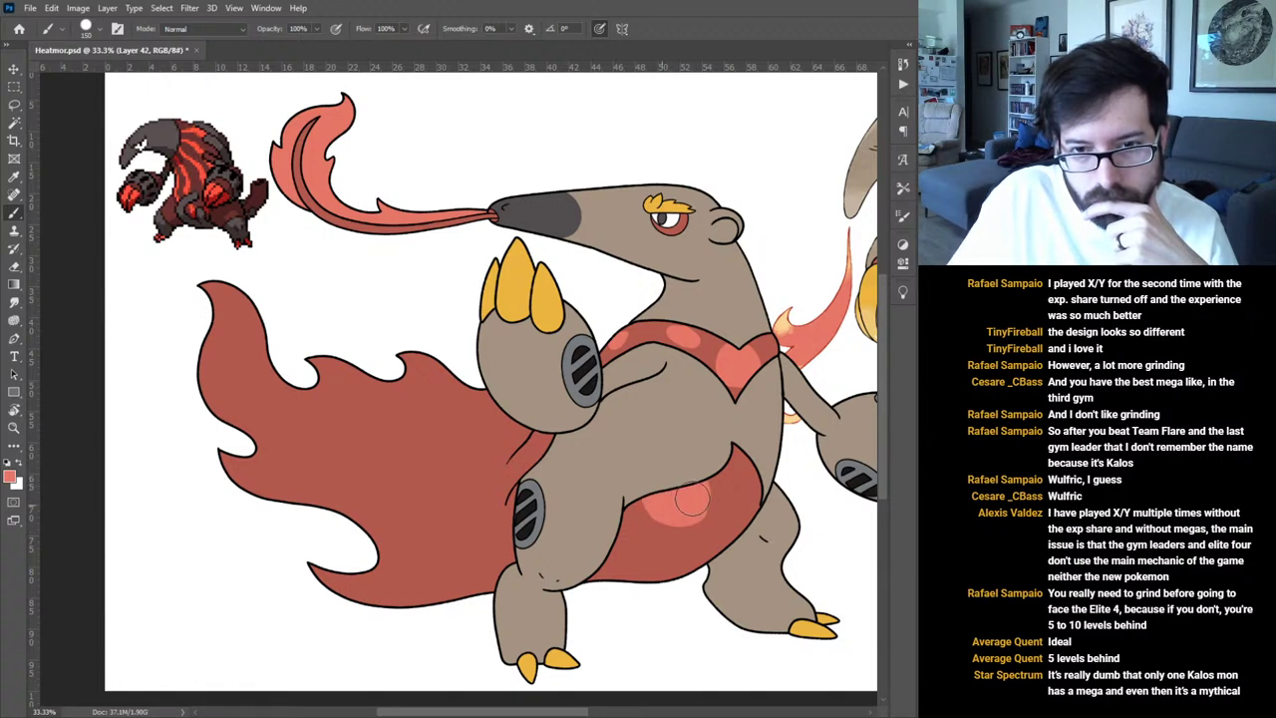
pyautogui.press('z')
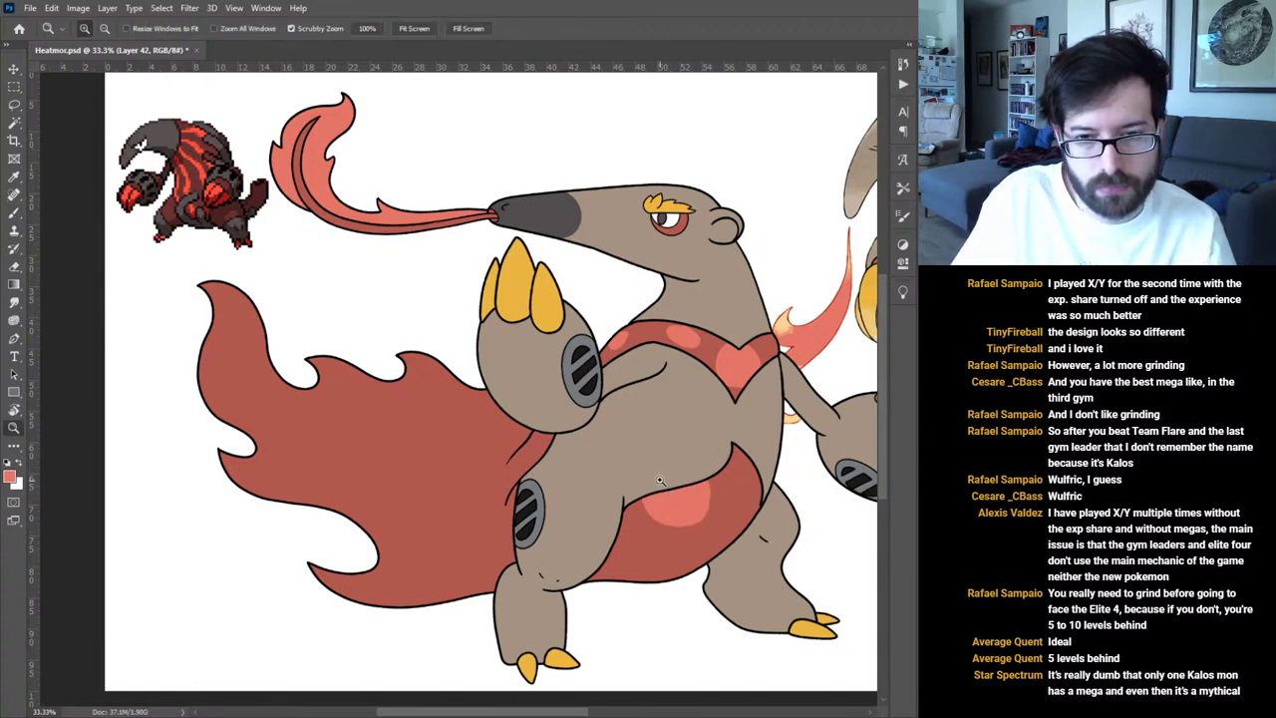
pyautogui.hotkey('ctrl', 'z')
pyautogui.press('b')
pyautogui.moveTo(660, 488)
pyautogui.mouseDown()
pyautogui.moveTo(688, 510)
pyautogui.moveTo(669, 472)
pyautogui.moveTo(669, 516)
pyautogui.moveTo(685, 478)
pyautogui.moveTo(664, 509)
pyautogui.moveTo(687, 462)
pyautogui.moveTo(744, 499)
pyautogui.mouseUp()
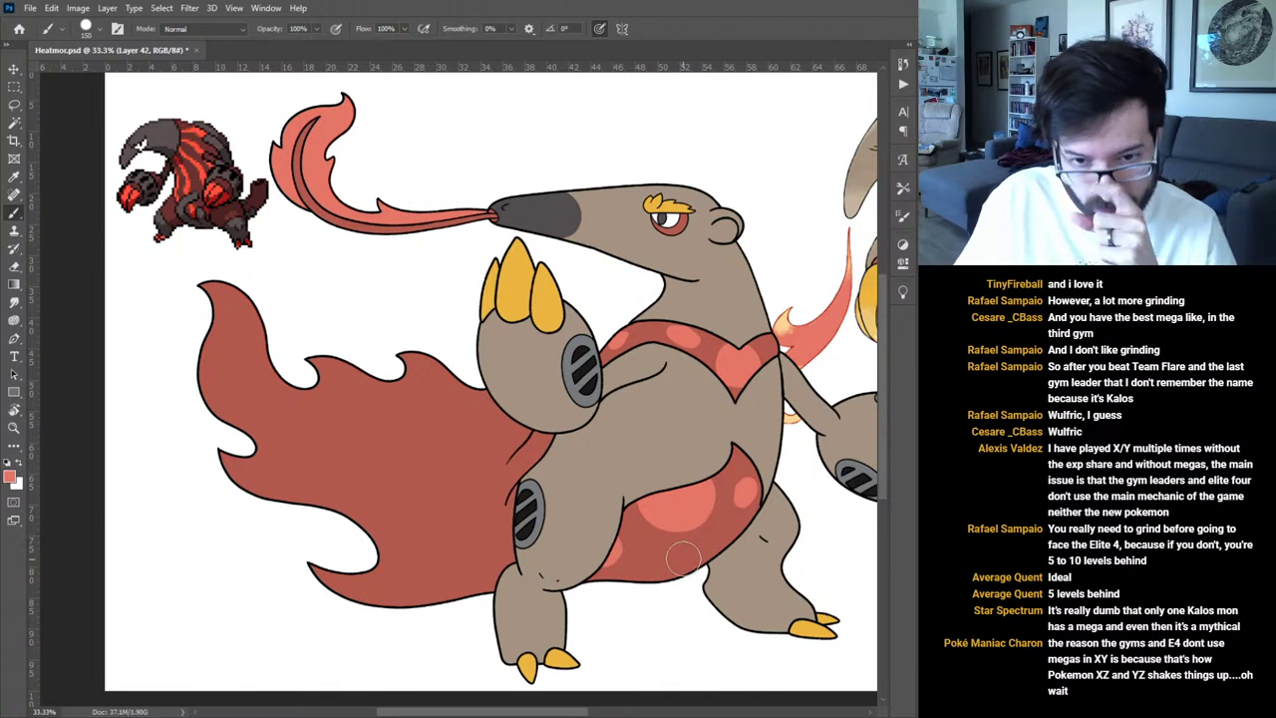
pyautogui.moveTo(665, 560); pyautogui.dragTo(680, 560)
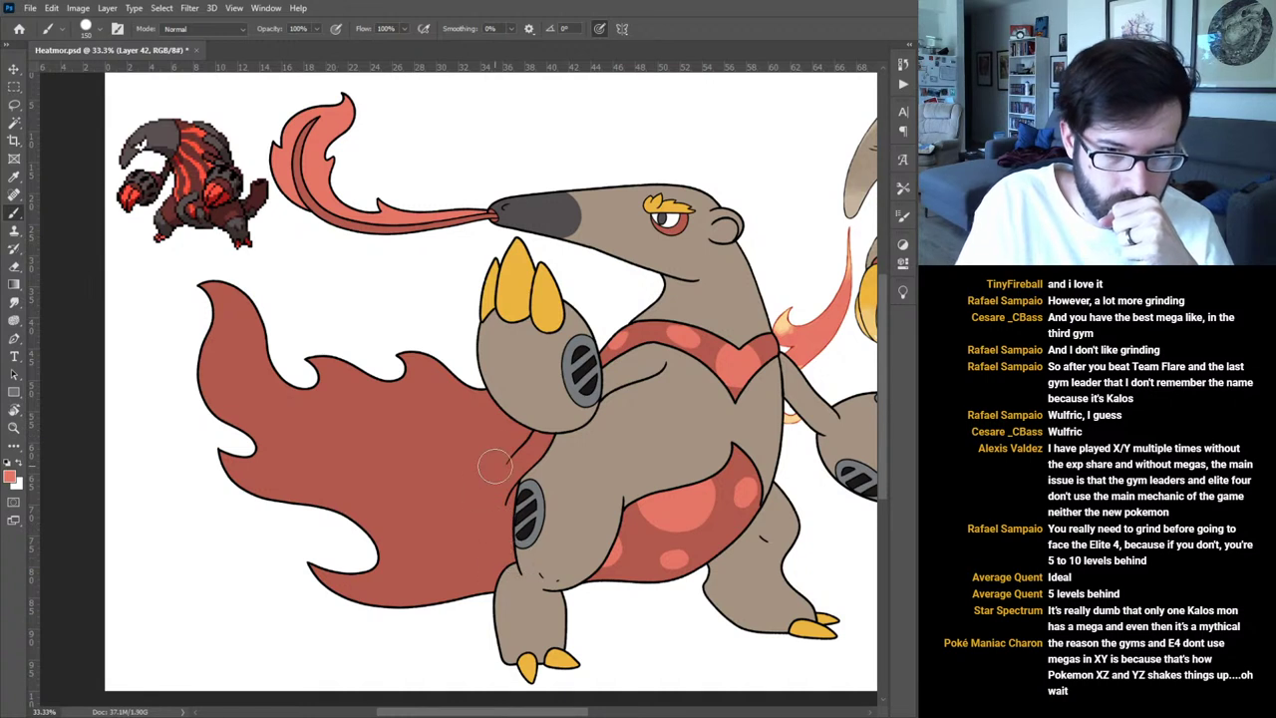
# Paint light salmon spots at the tail's base, repainting the larger one with brush smoothing set to 100%.
pyautogui.moveTo(541, 445); pyautogui.dragTo(543, 439)
pyautogui.moveTo(487, 476); pyautogui.dragTo(480, 466)
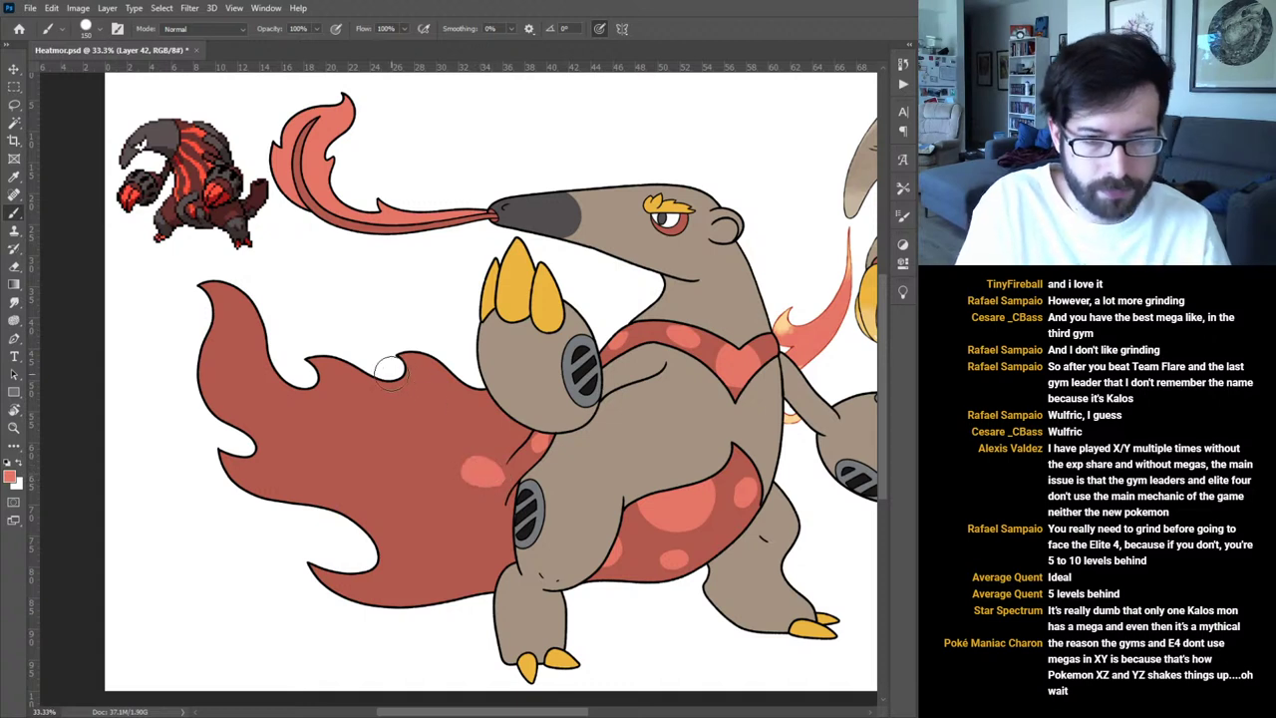
pyautogui.hotkey('ctrl', 'z')
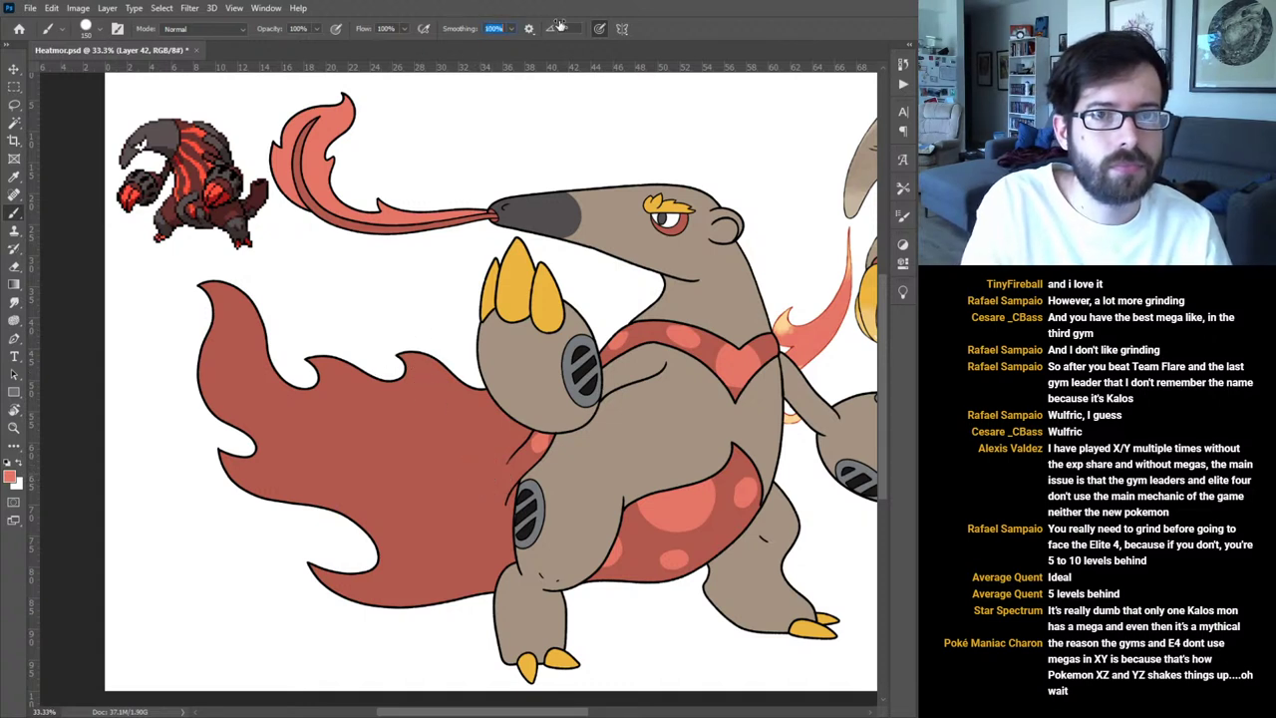
pyautogui.moveTo(495, 481)
pyautogui.mouseDown()
pyautogui.moveTo(468, 456)
pyautogui.moveTo(491, 480)
pyautogui.mouseUp()
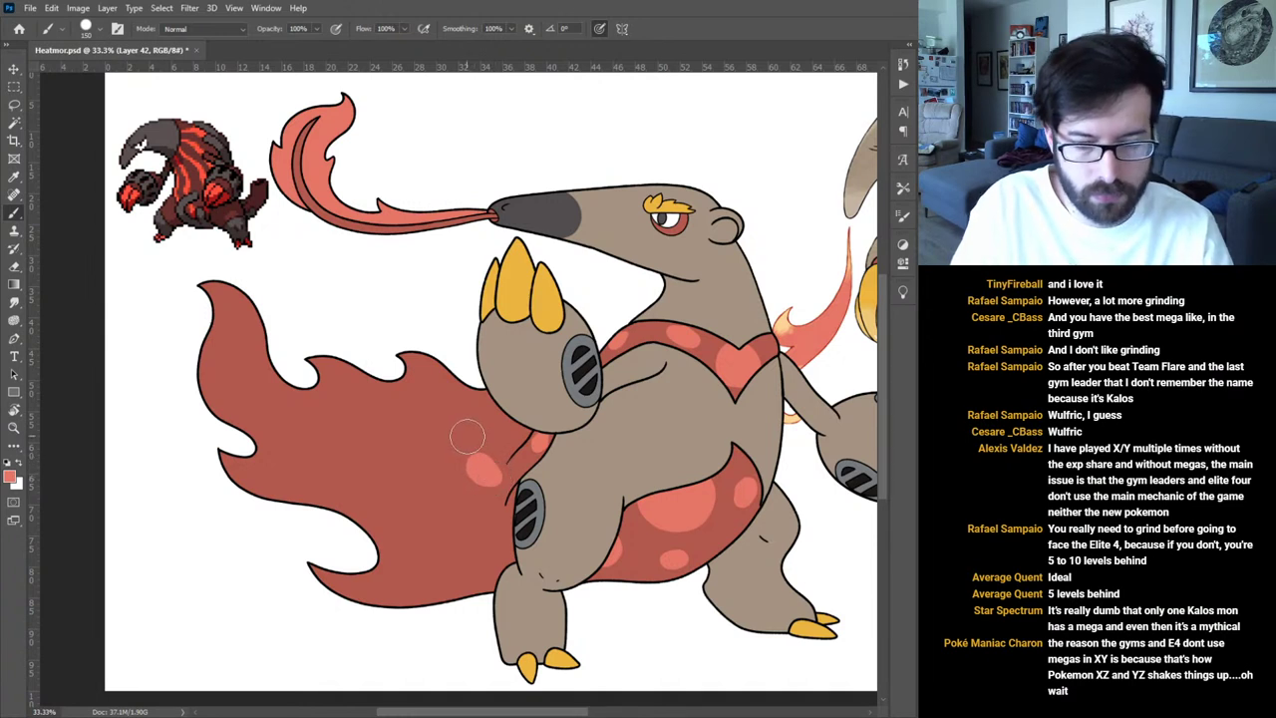
# Paint elongated salmon patches with a smaller brush along the tail's upper and lower edges near the body and on its raised tip.
pyautogui.press('[')
pyautogui.press('[')
pyautogui.press('[')
pyautogui.press('[')
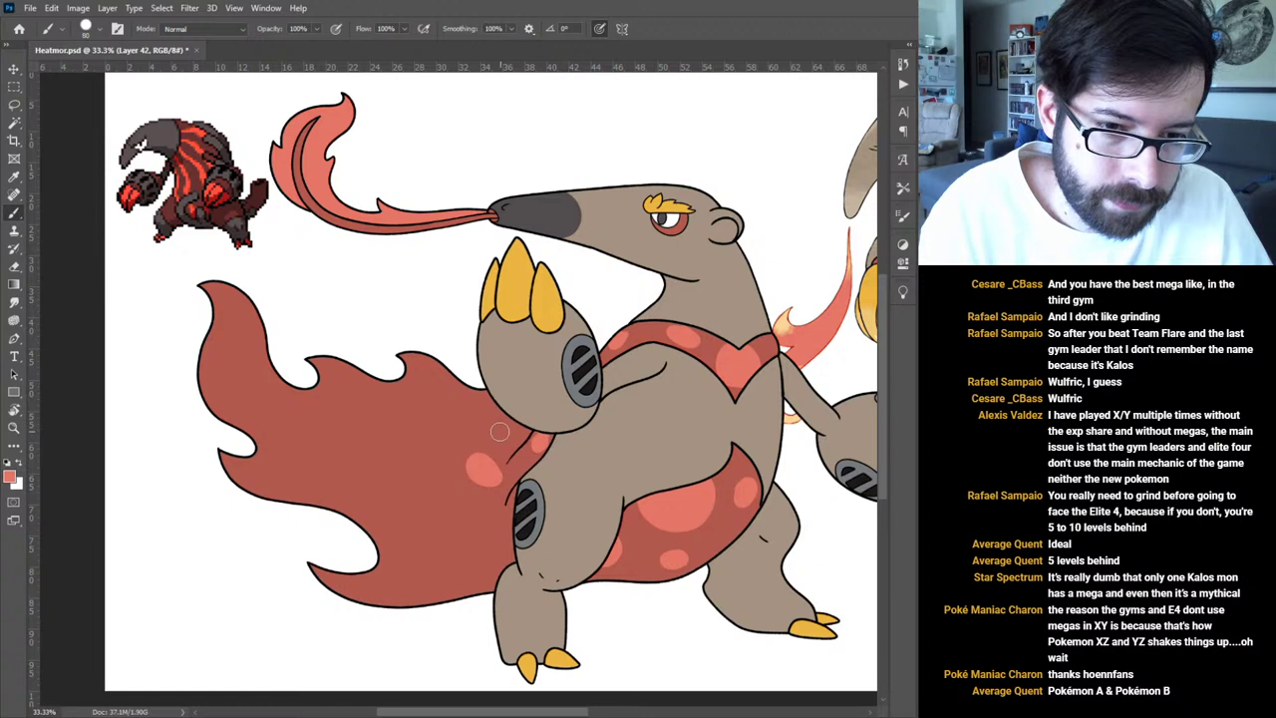
pyautogui.moveTo(490, 426)
pyautogui.mouseDown()
pyautogui.moveTo(440, 412)
pyautogui.moveTo(425, 385)
pyautogui.moveTo(442, 402)
pyautogui.moveTo(495, 422)
pyautogui.mouseUp()
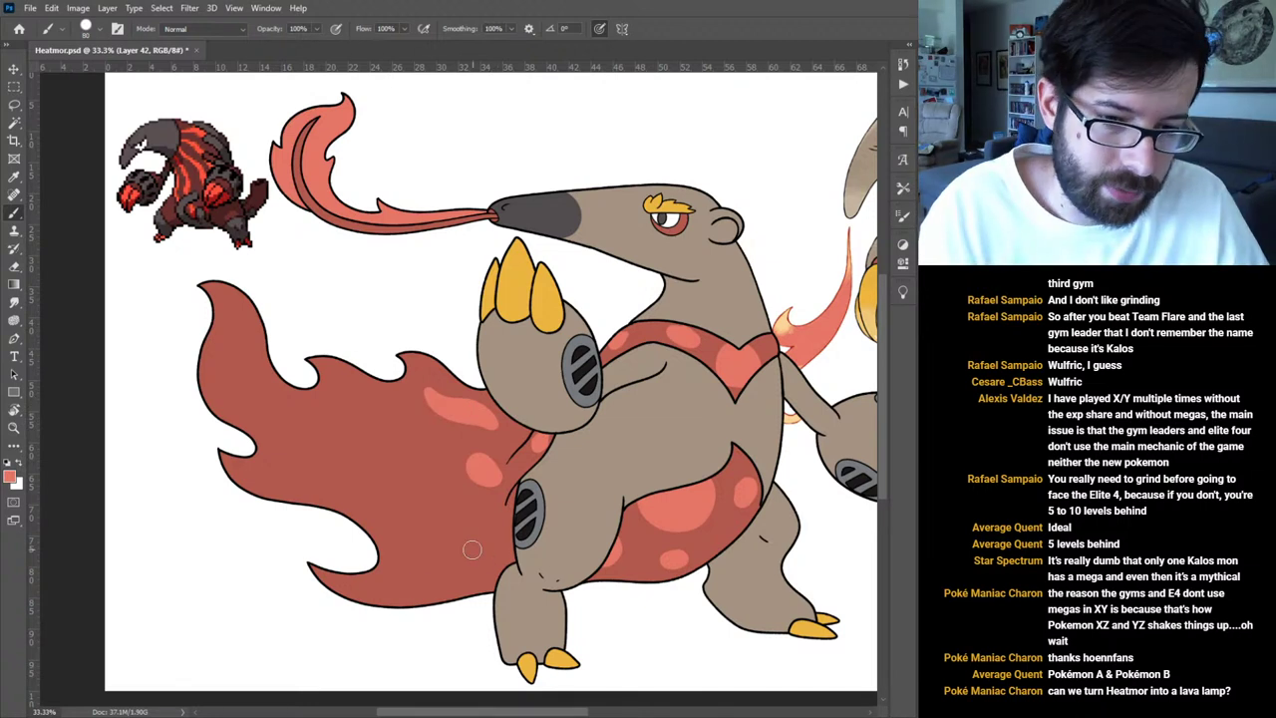
pyautogui.moveTo(504, 575)
pyautogui.mouseDown()
pyautogui.moveTo(417, 578)
pyautogui.moveTo(520, 577)
pyautogui.mouseUp()
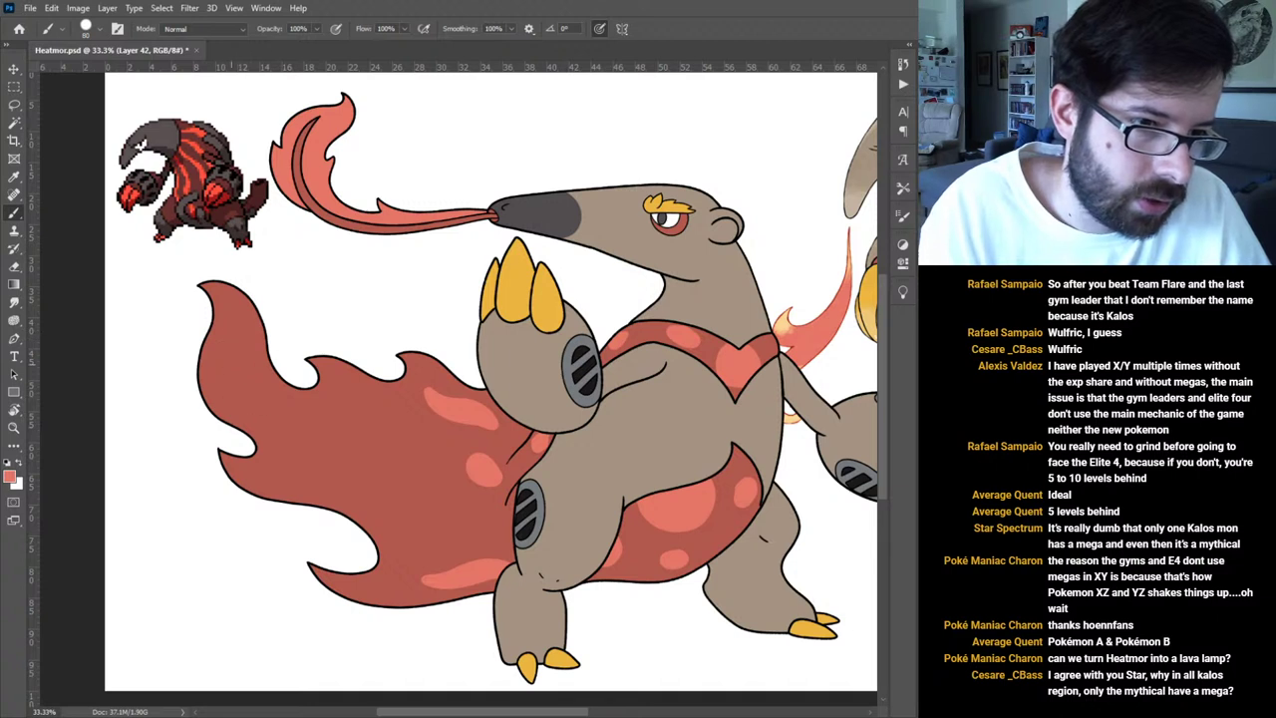
pyautogui.moveTo(247, 327)
pyautogui.mouseDown()
pyautogui.moveTo(233, 362)
pyautogui.moveTo(240, 394)
pyautogui.moveTo(207, 344)
pyautogui.mouseUp()
pyautogui.moveTo(211, 273)
pyautogui.mouseDown()
pyautogui.moveTo(235, 386)
pyautogui.moveTo(230, 328)
pyautogui.moveTo(226, 355)
pyautogui.moveTo(240, 276)
pyautogui.moveTo(222, 348)
pyautogui.moveTo(222, 273)
pyautogui.moveTo(225, 356)
pyautogui.mouseUp()
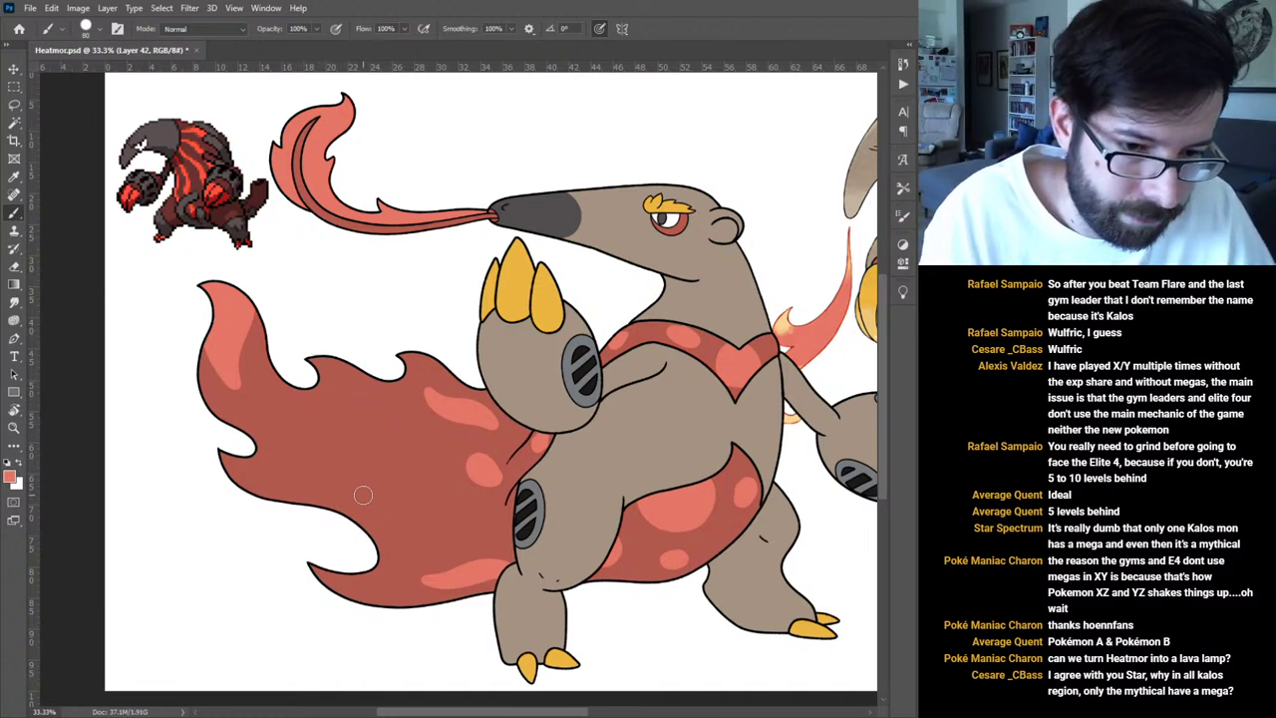
# Paint a large curved salmon blob in the middle of the tail and smaller blobs around it.
pyautogui.moveTo(363, 490)
pyautogui.mouseDown()
pyautogui.moveTo(392, 529)
pyautogui.moveTo(451, 529)
pyautogui.moveTo(421, 515)
pyautogui.moveTo(393, 463)
pyautogui.moveTo(368, 452)
pyautogui.moveTo(343, 475)
pyautogui.moveTo(442, 529)
pyautogui.mouseUp()
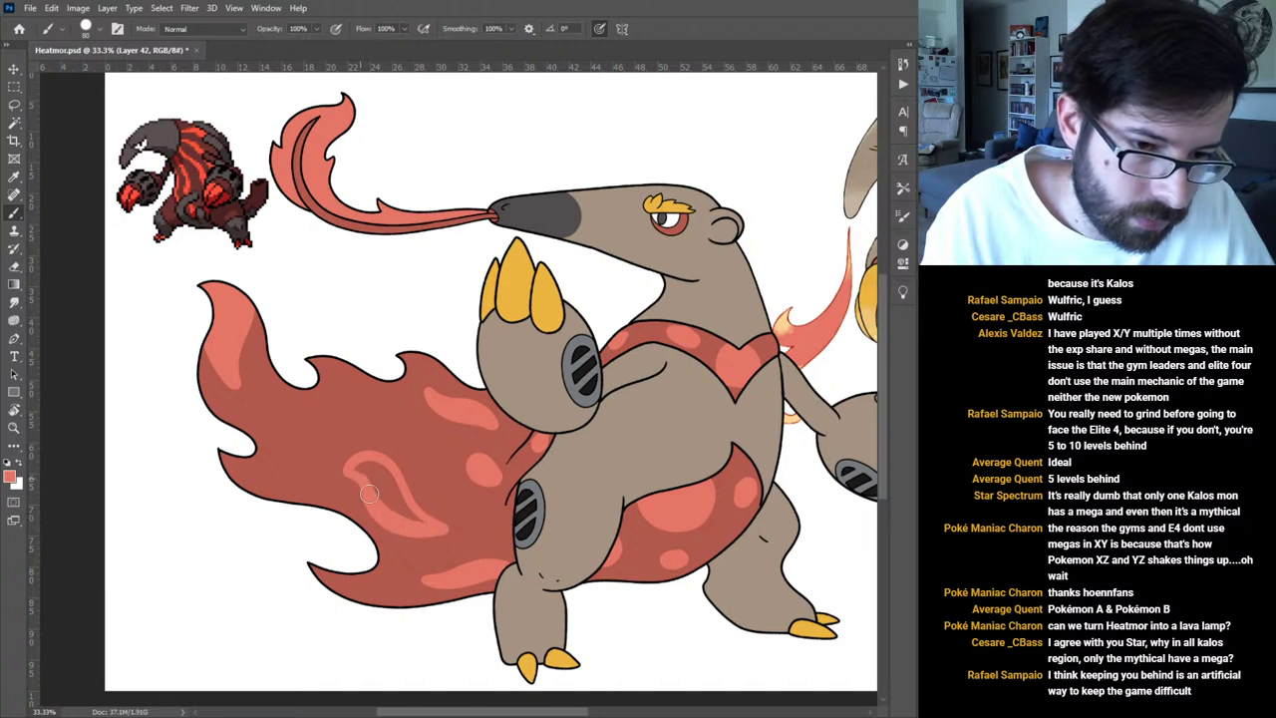
pyautogui.moveTo(359, 465)
pyautogui.mouseDown()
pyautogui.moveTo(391, 482)
pyautogui.moveTo(404, 510)
pyautogui.moveTo(359, 466)
pyautogui.mouseUp()
pyautogui.moveTo(396, 510); pyautogui.dragTo(424, 526)
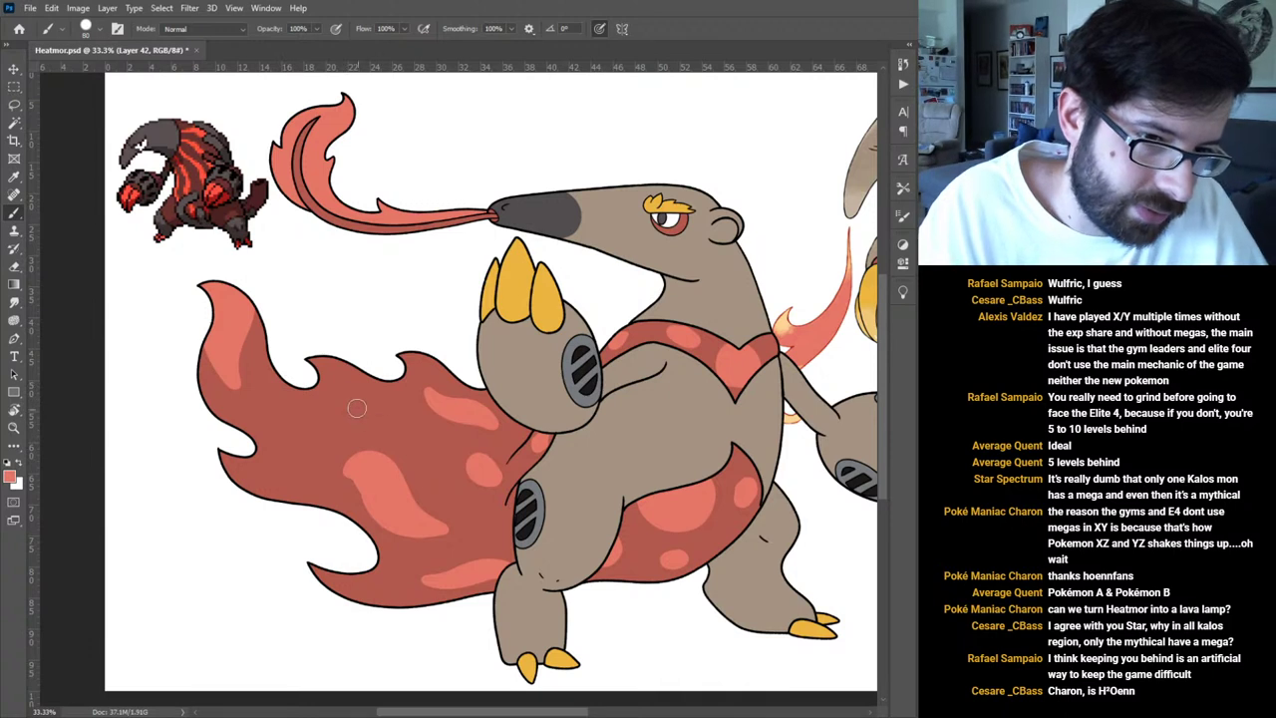
pyautogui.moveTo(341, 392)
pyautogui.mouseDown()
pyautogui.moveTo(420, 439)
pyautogui.moveTo(397, 405)
pyautogui.moveTo(339, 384)
pyautogui.moveTo(417, 436)
pyautogui.mouseUp()
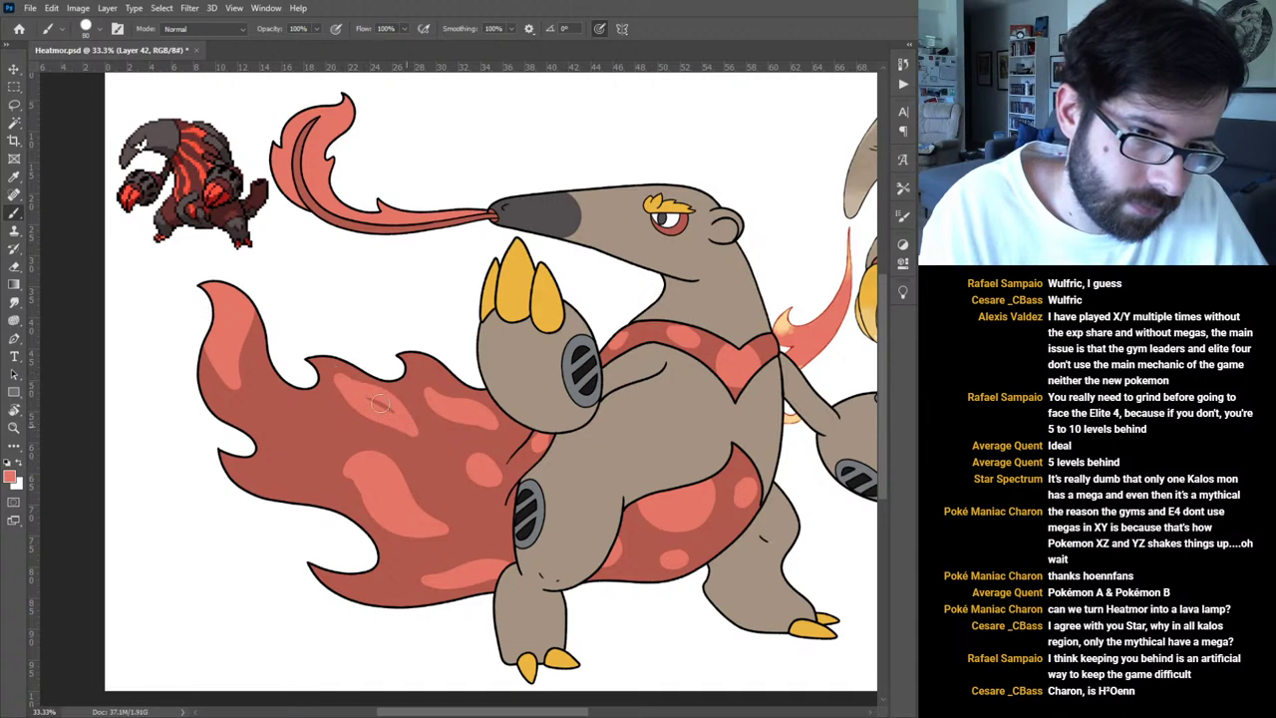
pyautogui.moveTo(292, 457)
pyautogui.mouseDown()
pyautogui.moveTo(267, 468)
pyautogui.moveTo(299, 481)
pyautogui.moveTo(267, 461)
pyautogui.mouseUp()
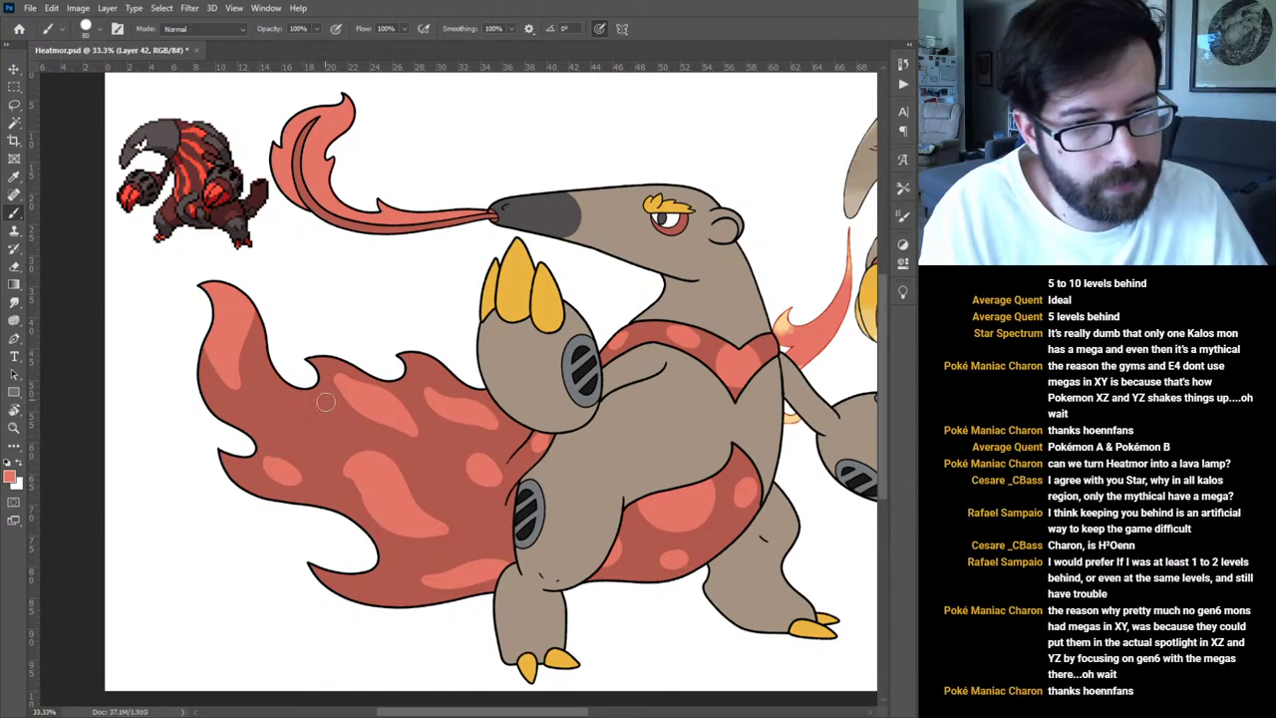
pyautogui.moveTo(292, 412)
pyautogui.mouseDown()
pyautogui.moveTo(326, 435)
pyautogui.moveTo(295, 415)
pyautogui.mouseUp()
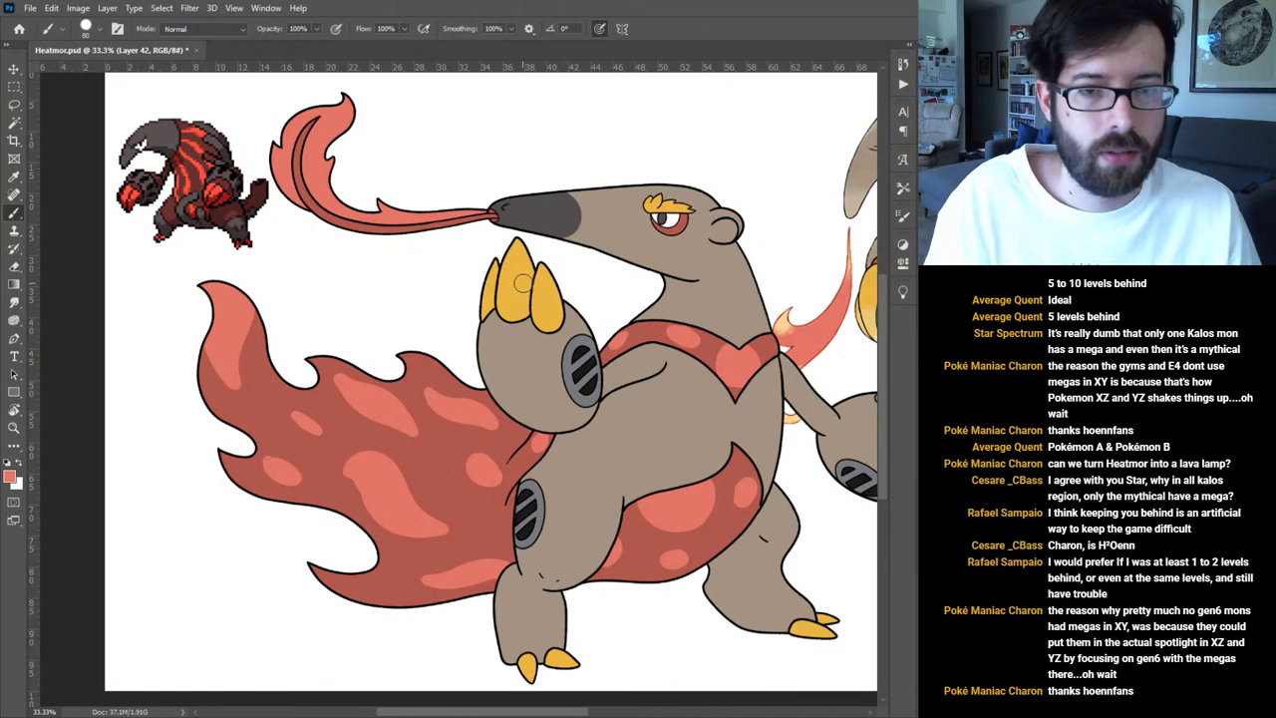
# Sample the pale yellow of the reference artwork's flame and paint highlights on a new layer inside the belly and chest band spots.
pyautogui.keyDown('alt'); pyautogui.click(789, 317); pyautogui.keyUp('alt')
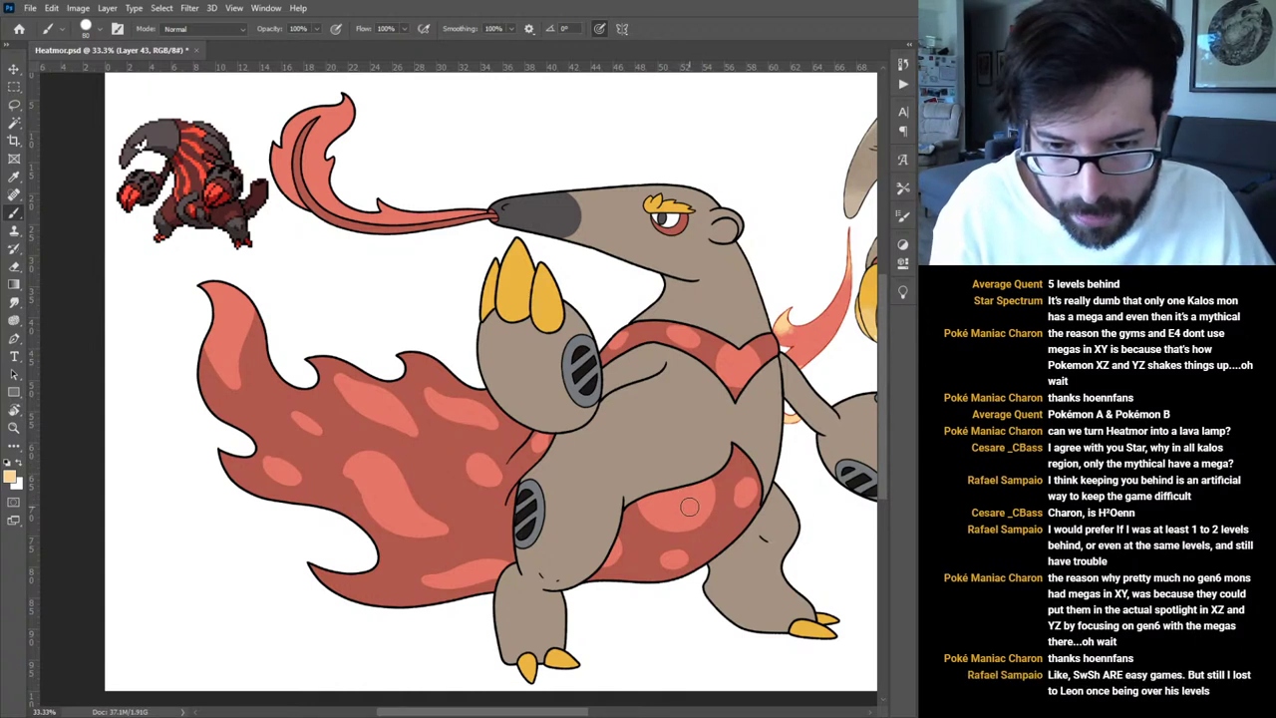
pyautogui.moveTo(688, 503)
pyautogui.mouseDown()
pyautogui.moveTo(681, 524)
pyautogui.moveTo(689, 506)
pyautogui.mouseUp()
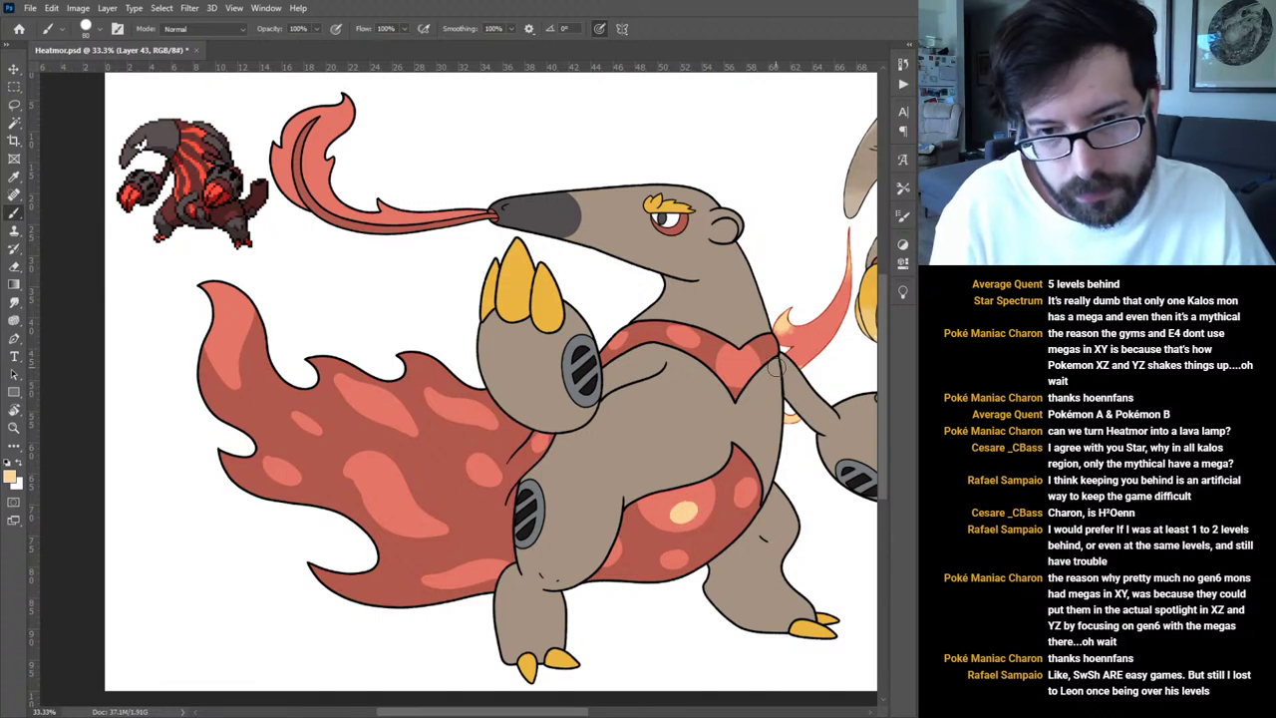
pyautogui.moveTo(740, 365); pyautogui.dragTo(778, 343)
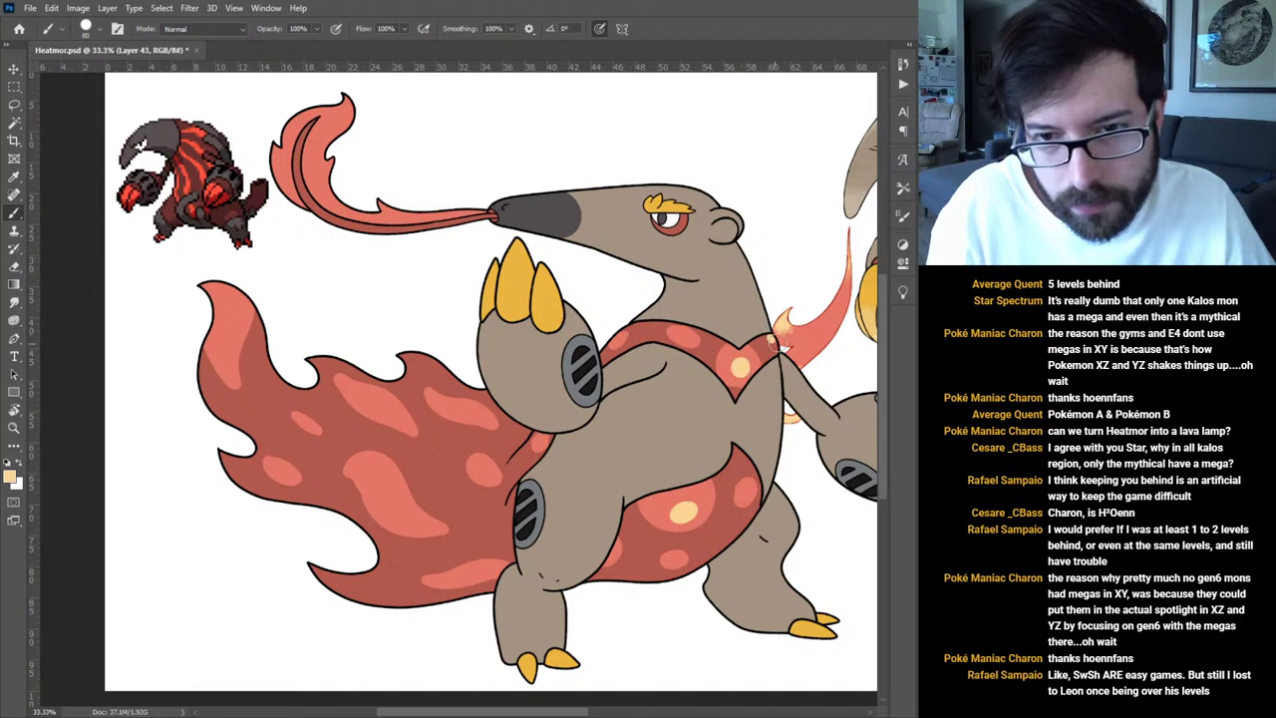
pyautogui.moveTo(681, 334)
pyautogui.mouseDown()
pyautogui.moveTo(658, 330)
pyautogui.moveTo(682, 335)
pyautogui.mouseUp()
# Paint smaller pale yellow highlights with a reduced brush on the chest band's shoulder end, the tail base and the belly patch's upper corner.
pyautogui.press('[')
pyautogui.press('[')
pyautogui.press('[')
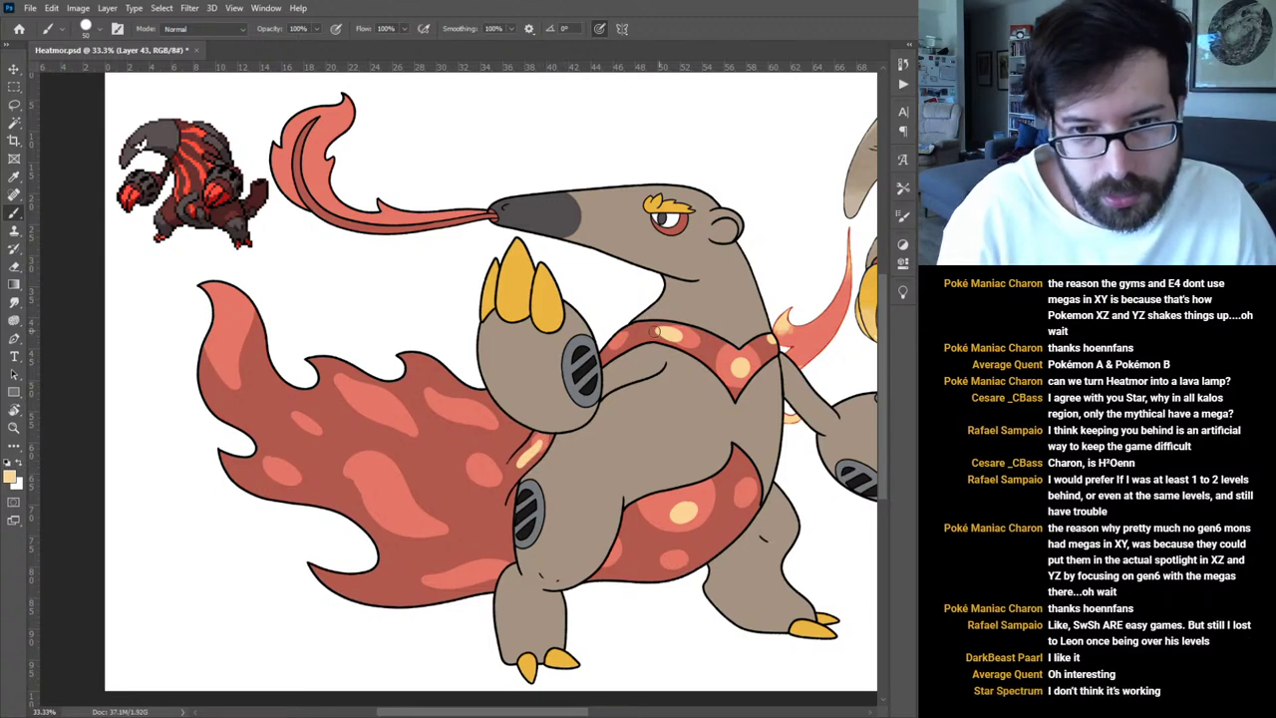
pyautogui.moveTo(630, 334); pyautogui.dragTo(637, 334)
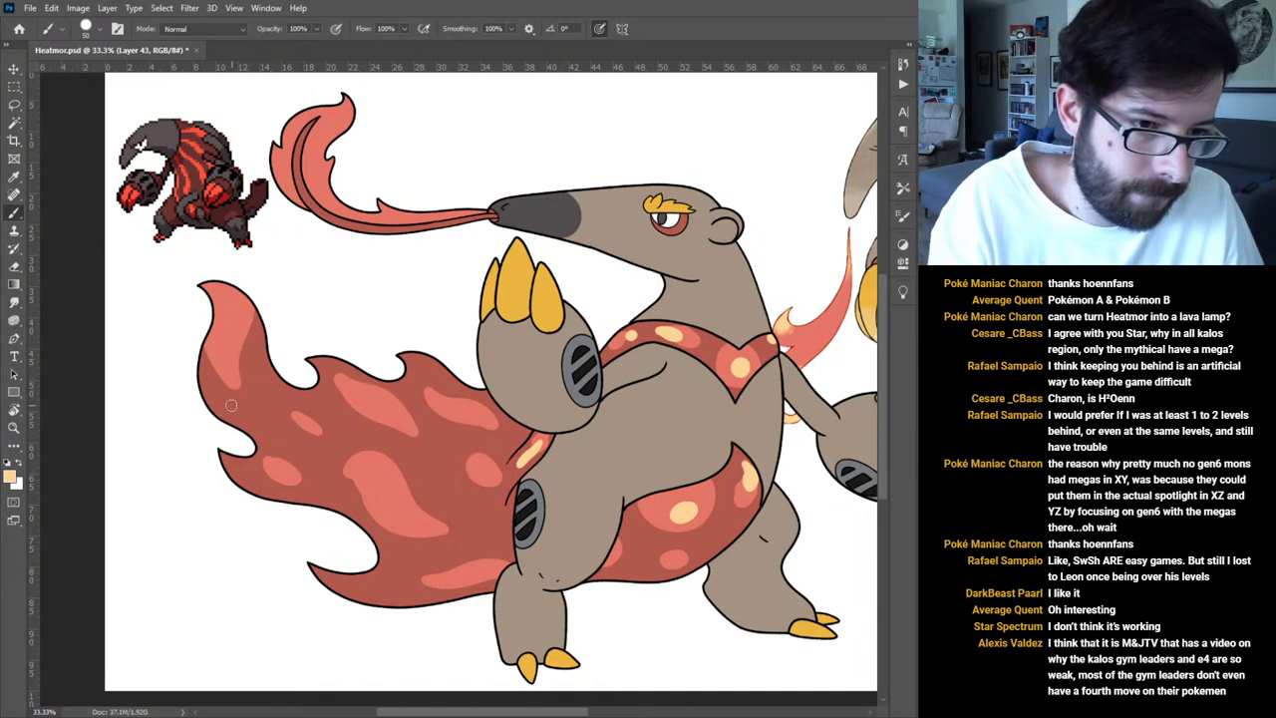
# Paint pale yellow patches on the tail's left notch, lower tip and area beside the leg, plus two round spots near its base.
pyautogui.moveTo(224, 400)
pyautogui.mouseDown()
pyautogui.moveTo(289, 435)
pyautogui.moveTo(233, 431)
pyautogui.moveTo(219, 399)
pyautogui.mouseUp()
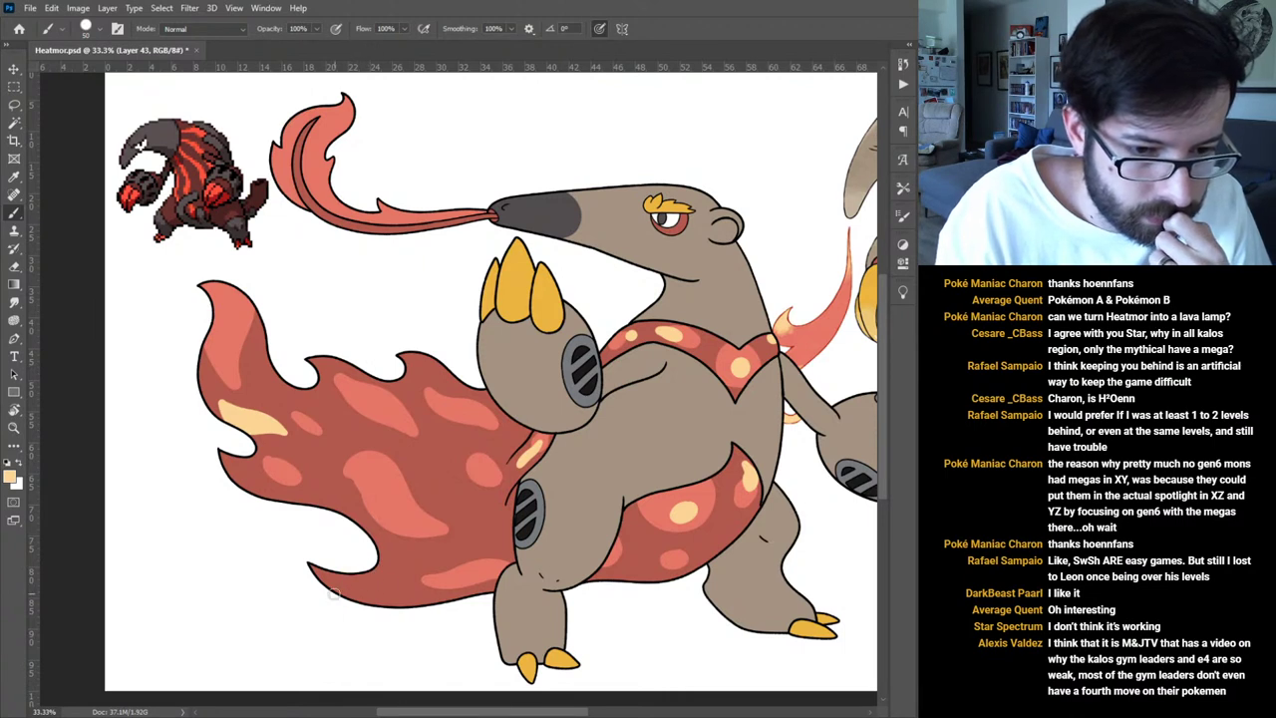
pyautogui.moveTo(352, 595)
pyautogui.mouseDown()
pyautogui.moveTo(353, 561)
pyautogui.moveTo(350, 589)
pyautogui.moveTo(333, 595)
pyautogui.moveTo(298, 559)
pyautogui.moveTo(337, 571)
pyautogui.mouseUp()
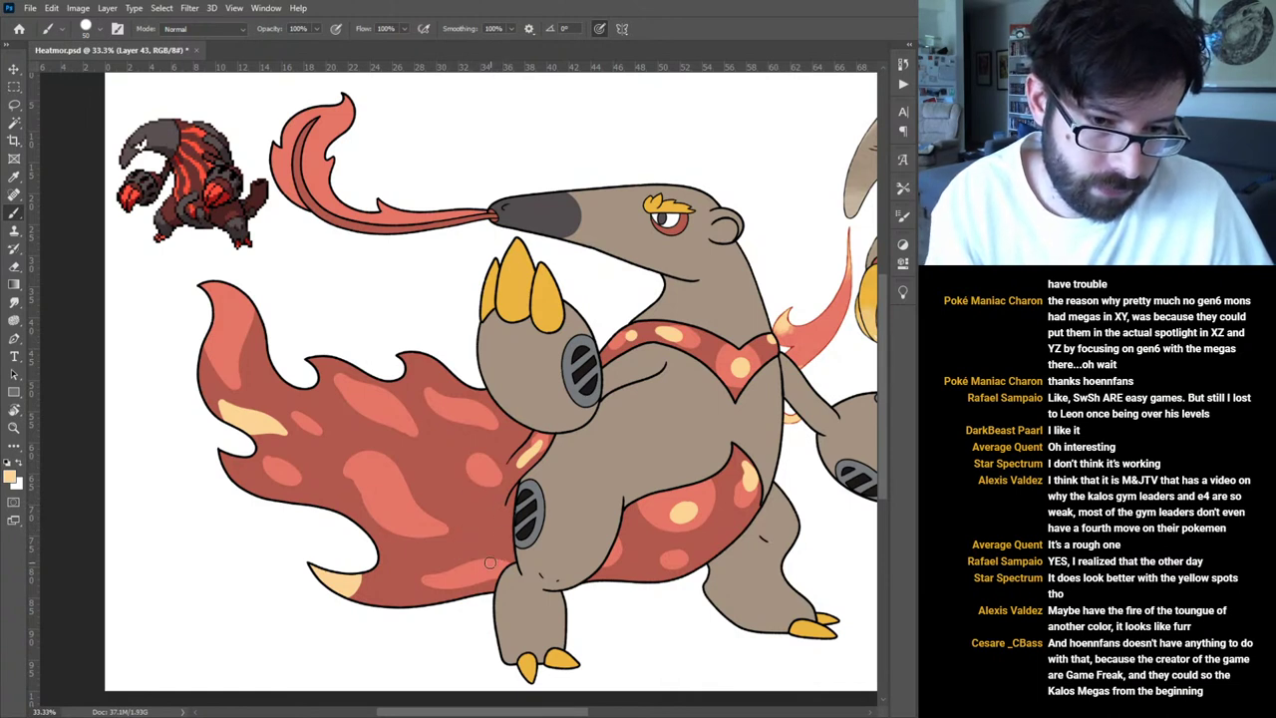
pyautogui.moveTo(489, 571)
pyautogui.mouseDown()
pyautogui.moveTo(487, 548)
pyautogui.moveTo(443, 540)
pyautogui.moveTo(488, 566)
pyautogui.moveTo(458, 545)
pyautogui.moveTo(471, 555)
pyautogui.mouseUp()
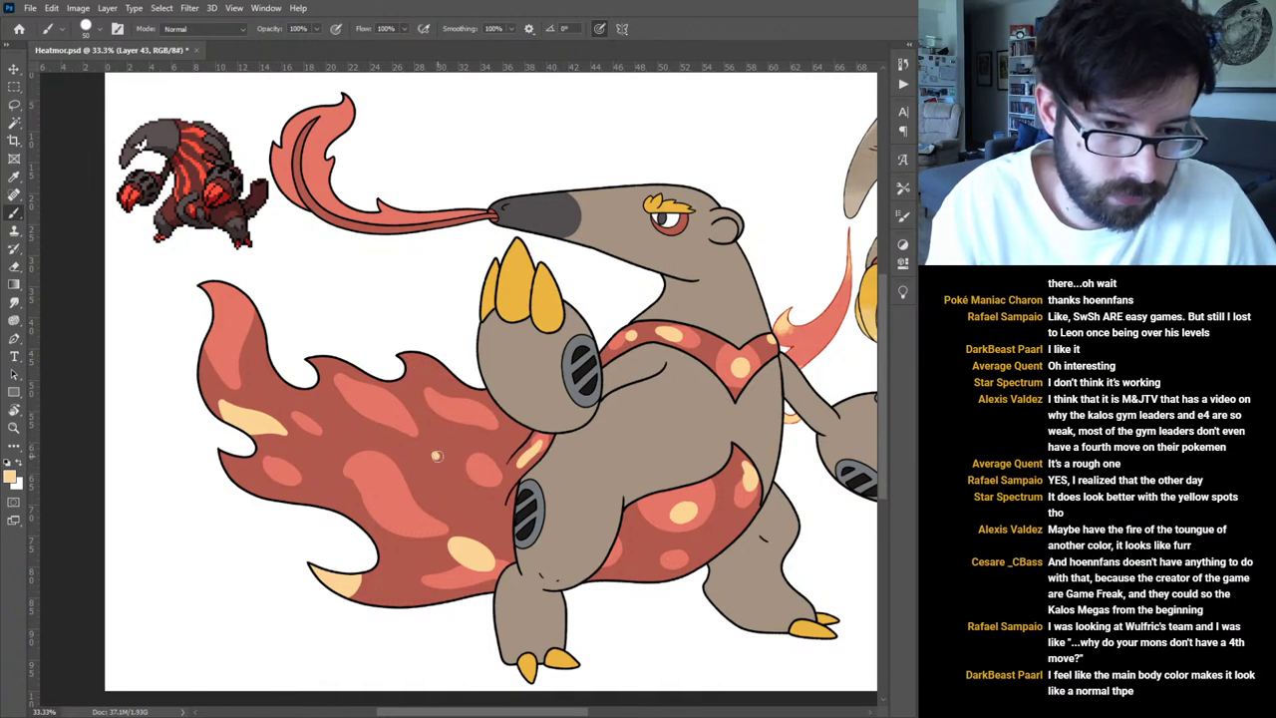
pyautogui.moveTo(437, 476); pyautogui.dragTo(451, 469)
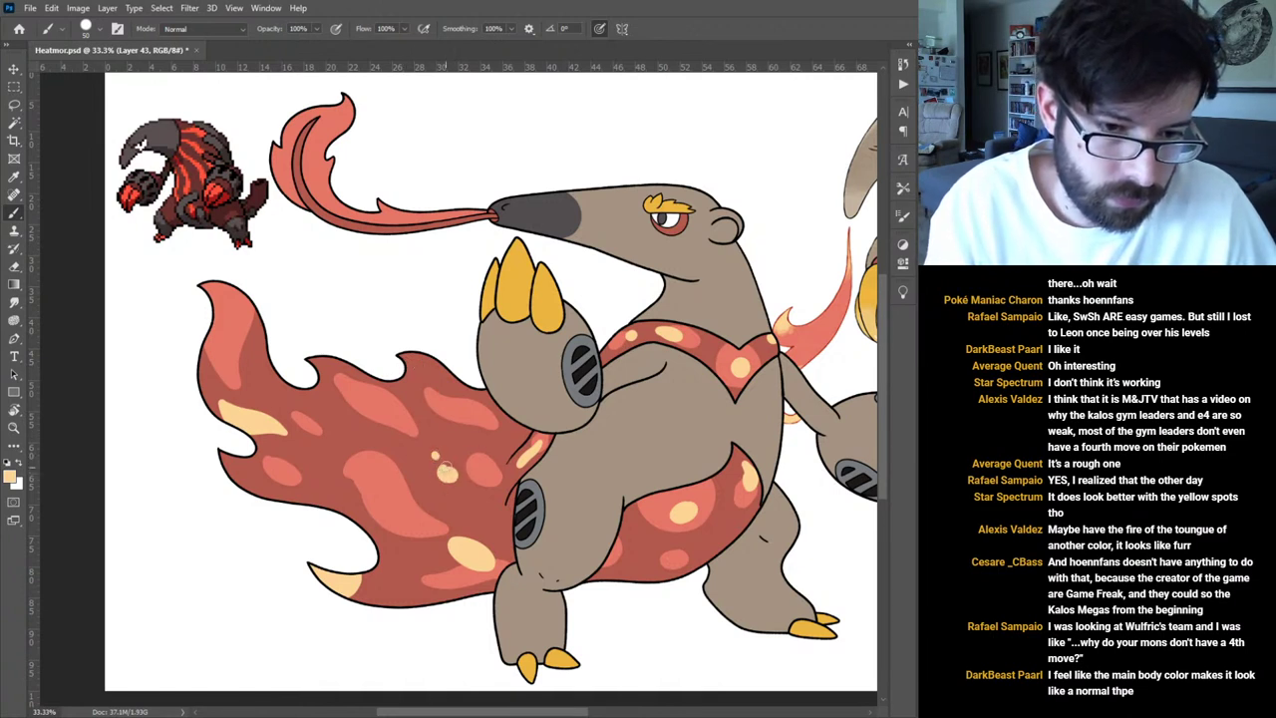
pyautogui.hotkey('ctrl', 'z')
pyautogui.moveTo(448, 470)
pyautogui.mouseDown()
pyautogui.moveTo(442, 484)
pyautogui.moveTo(460, 489)
pyautogui.mouseUp()
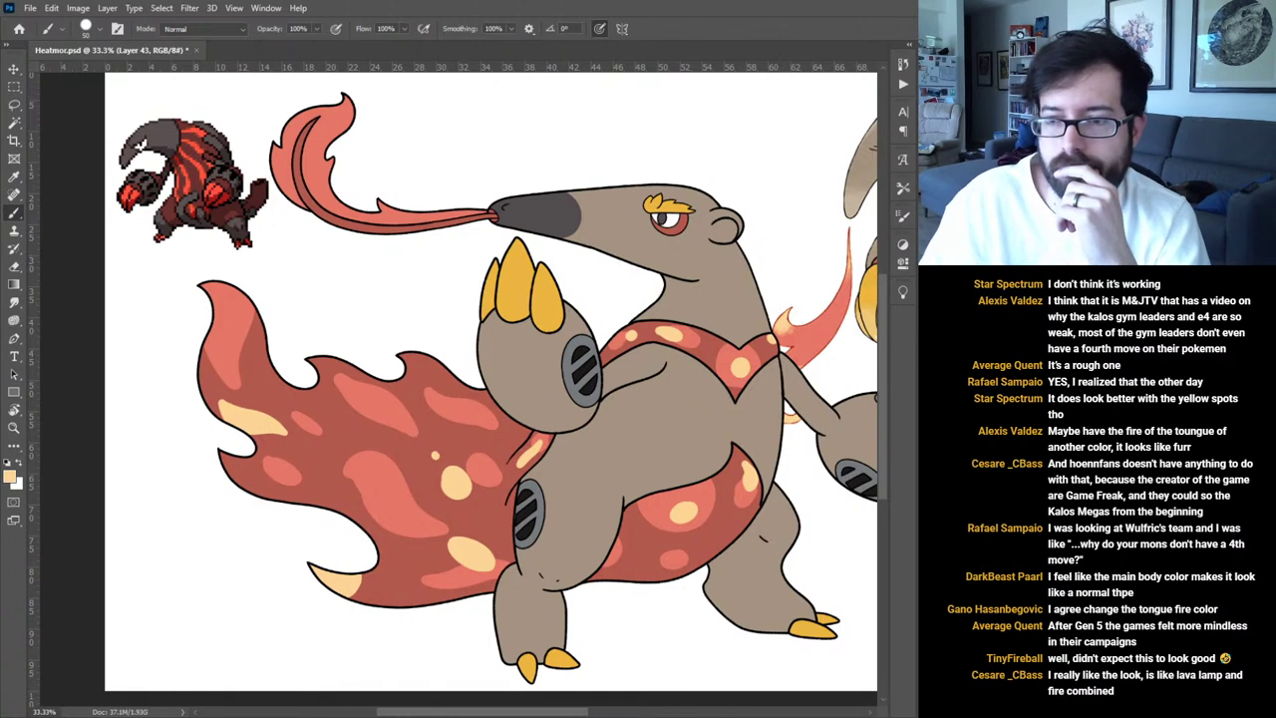
# Paint pale yellow flame highlights along both outer edges and the small spike of the tongue flame on the Fire layer.
pyautogui.hotkey('alt', '[')
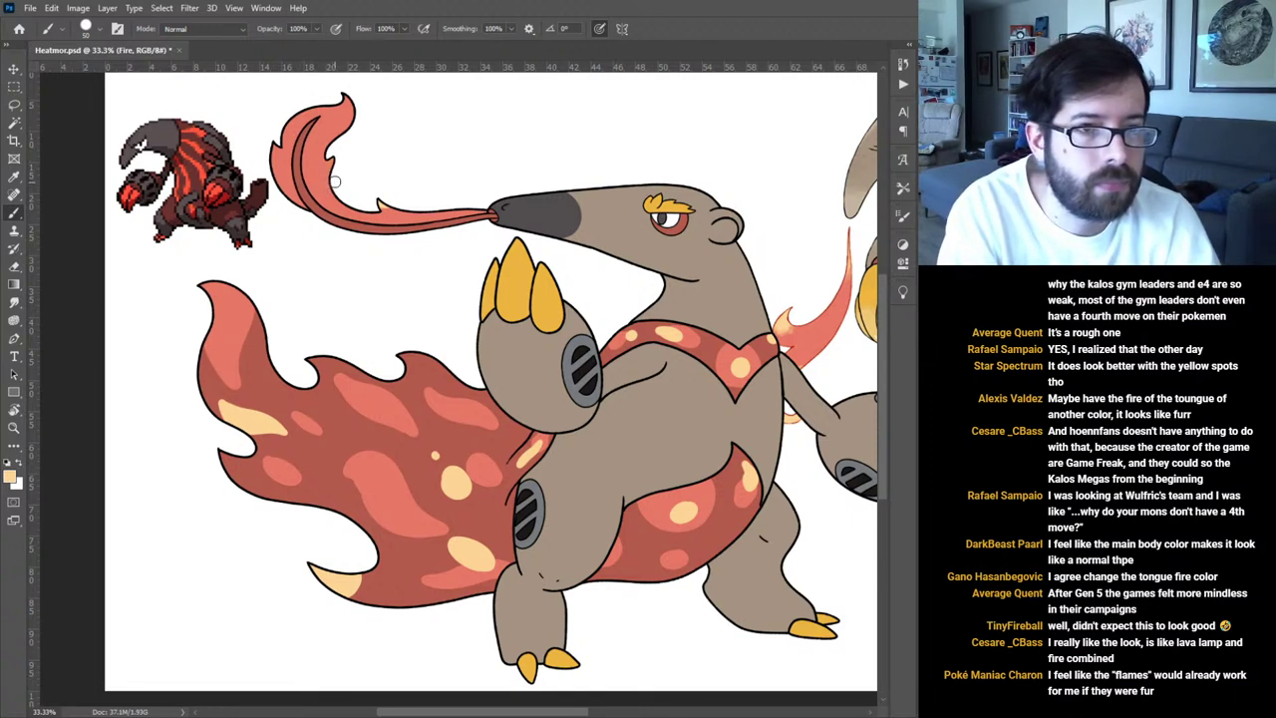
pyautogui.moveTo(315, 183)
pyautogui.mouseDown()
pyautogui.moveTo(311, 144)
pyautogui.moveTo(342, 120)
pyautogui.moveTo(357, 81)
pyautogui.moveTo(317, 154)
pyautogui.moveTo(337, 192)
pyautogui.mouseUp()
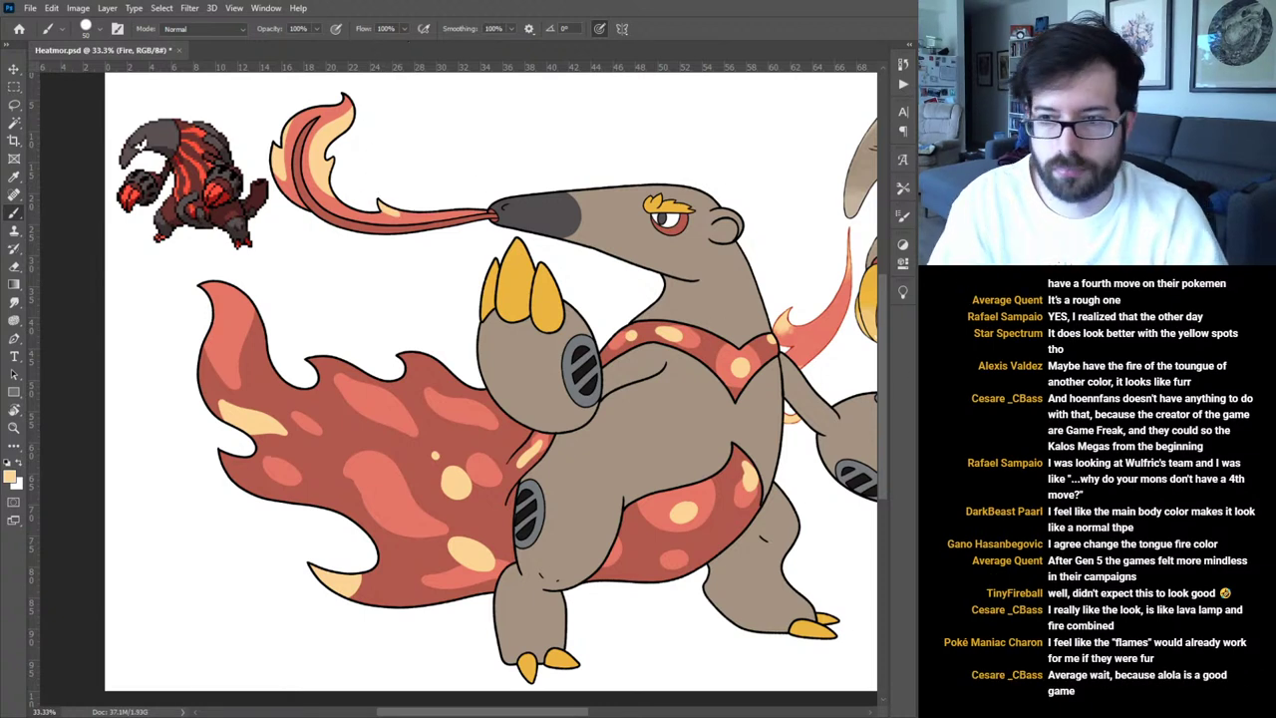
# Add a round pale yellow spot to the upper tail, a large curved blob across its middle and a small oval on its raised tip.
pyautogui.hotkey('ctrl', 'shift', 'alt', 'n')
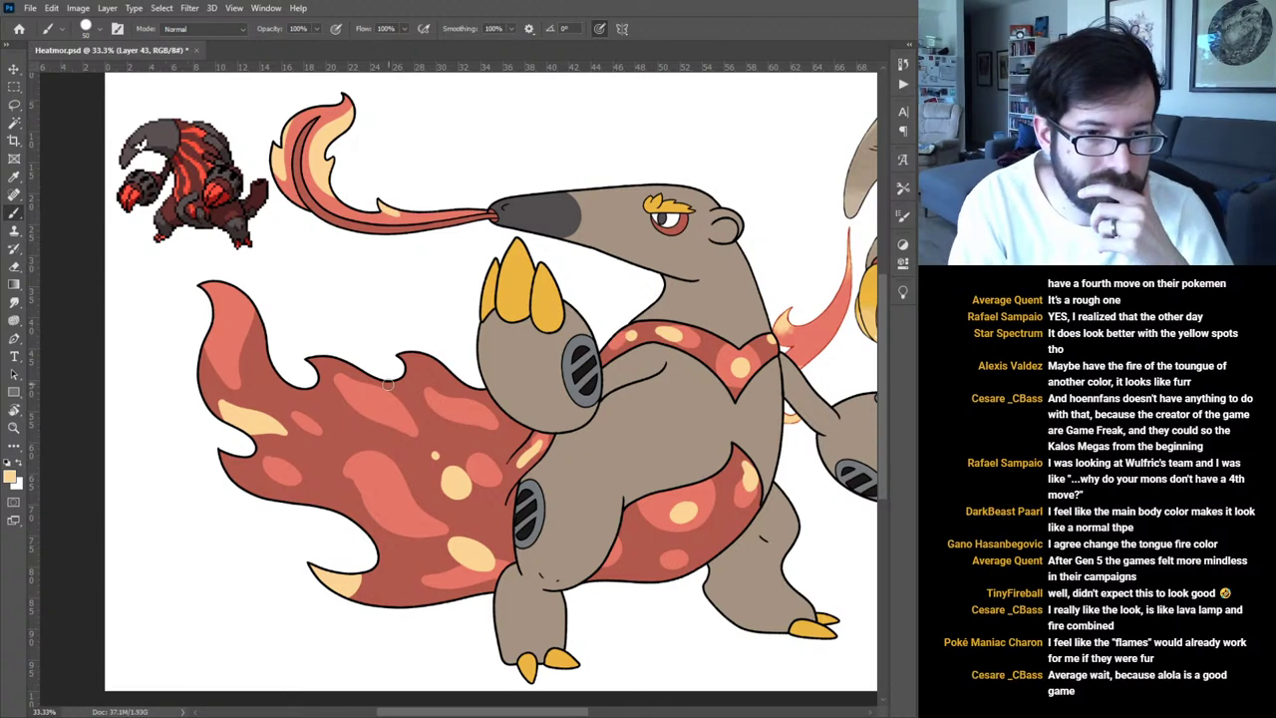
pyautogui.moveTo(404, 395)
pyautogui.mouseDown()
pyautogui.moveTo(413, 415)
pyautogui.moveTo(409, 398)
pyautogui.mouseUp()
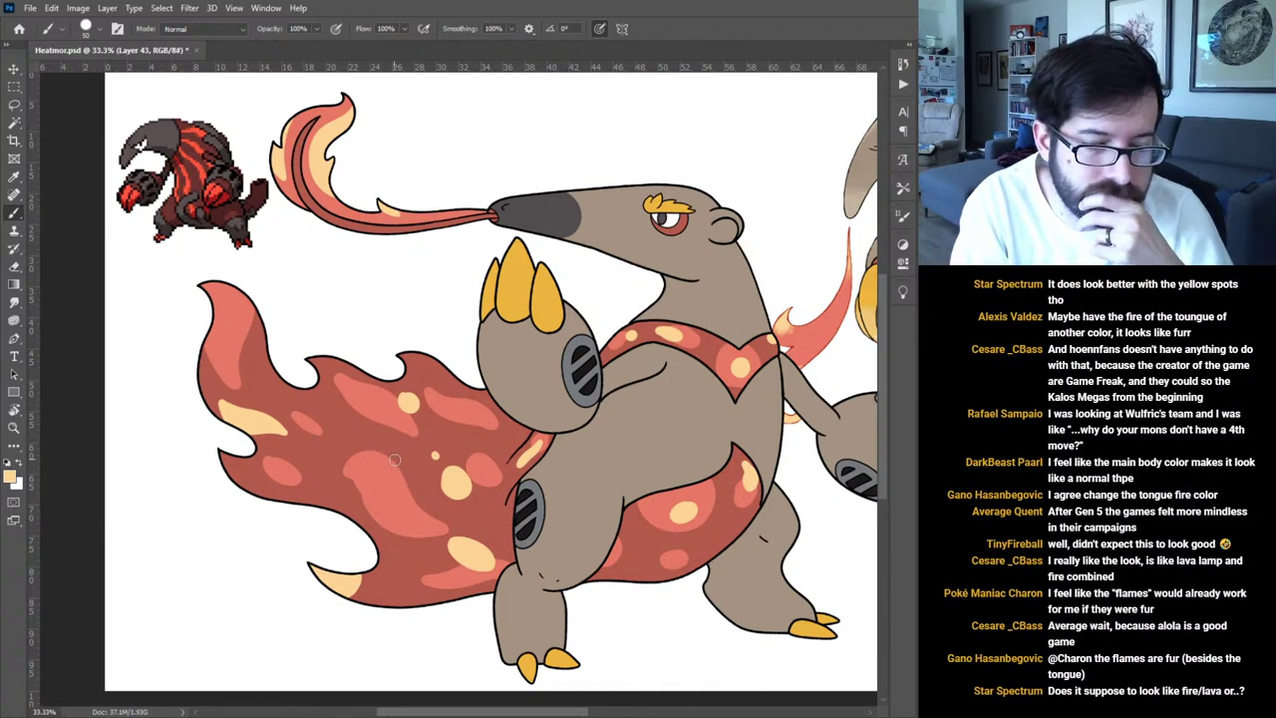
pyautogui.moveTo(329, 423)
pyautogui.mouseDown()
pyautogui.moveTo(374, 416)
pyautogui.moveTo(419, 482)
pyautogui.moveTo(372, 466)
pyautogui.moveTo(326, 419)
pyautogui.moveTo(375, 423)
pyautogui.moveTo(415, 479)
pyautogui.moveTo(334, 421)
pyautogui.moveTo(398, 471)
pyautogui.moveTo(343, 425)
pyautogui.moveTo(397, 466)
pyautogui.mouseUp()
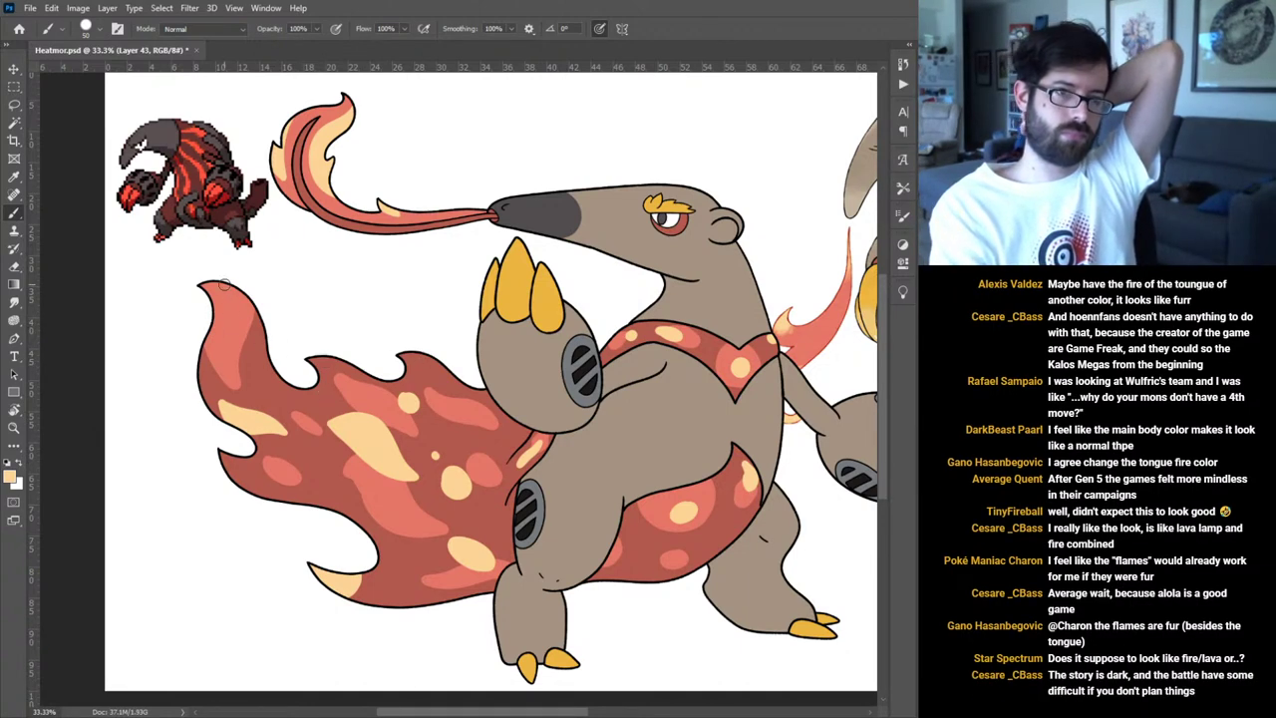
pyautogui.moveTo(228, 300); pyautogui.dragTo(234, 309)
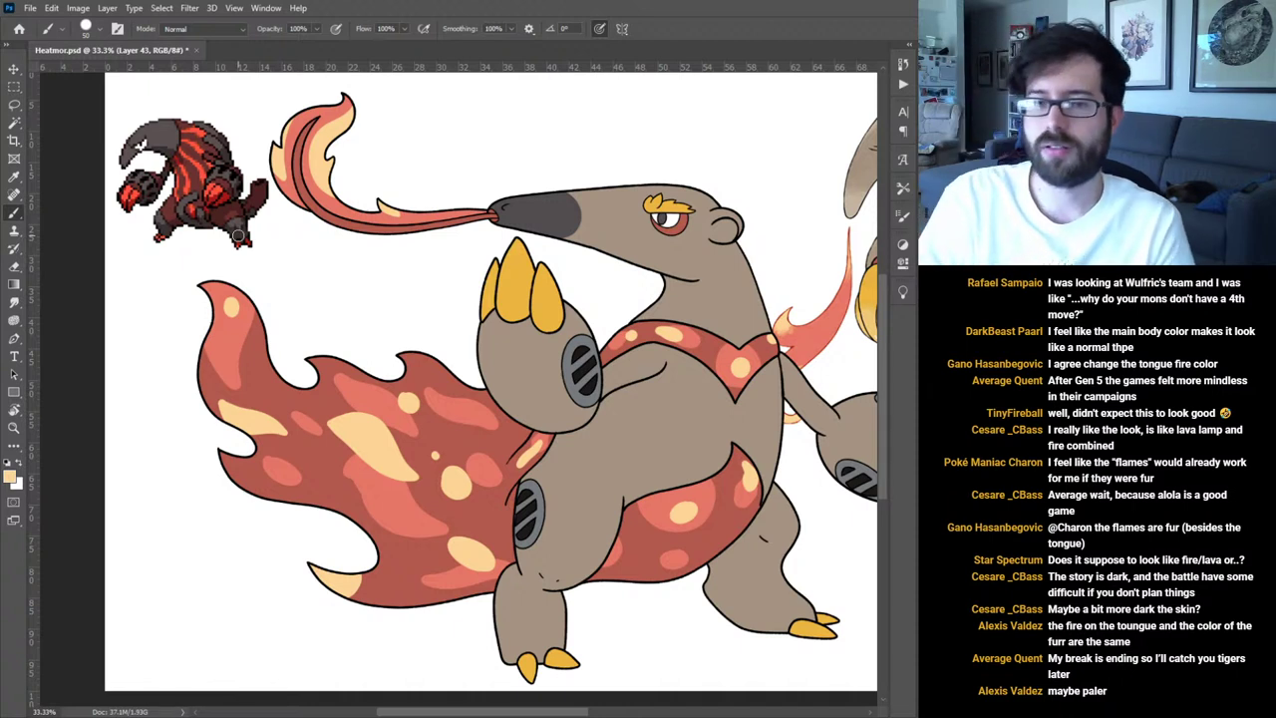
# Recolour the red part of the tongue flame on the Fire layer to a brighter coral red.
pyautogui.hotkey('ctrl', 'e')
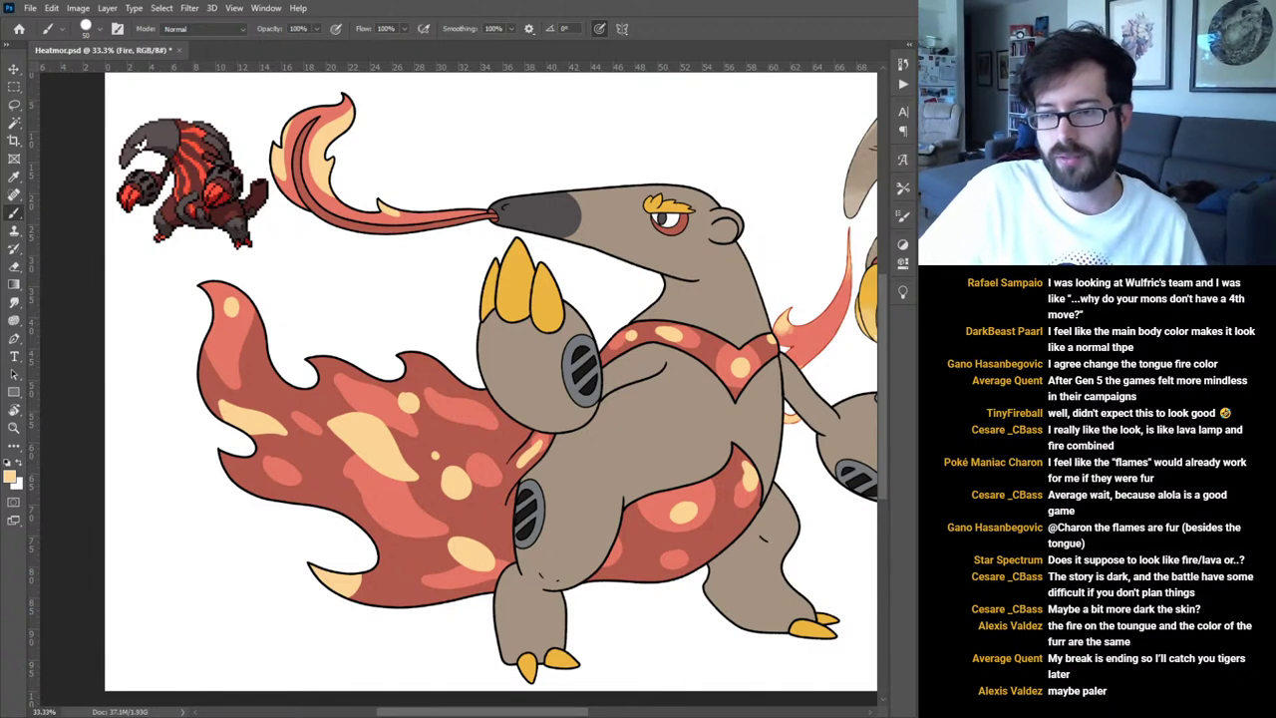
pyautogui.press('i')
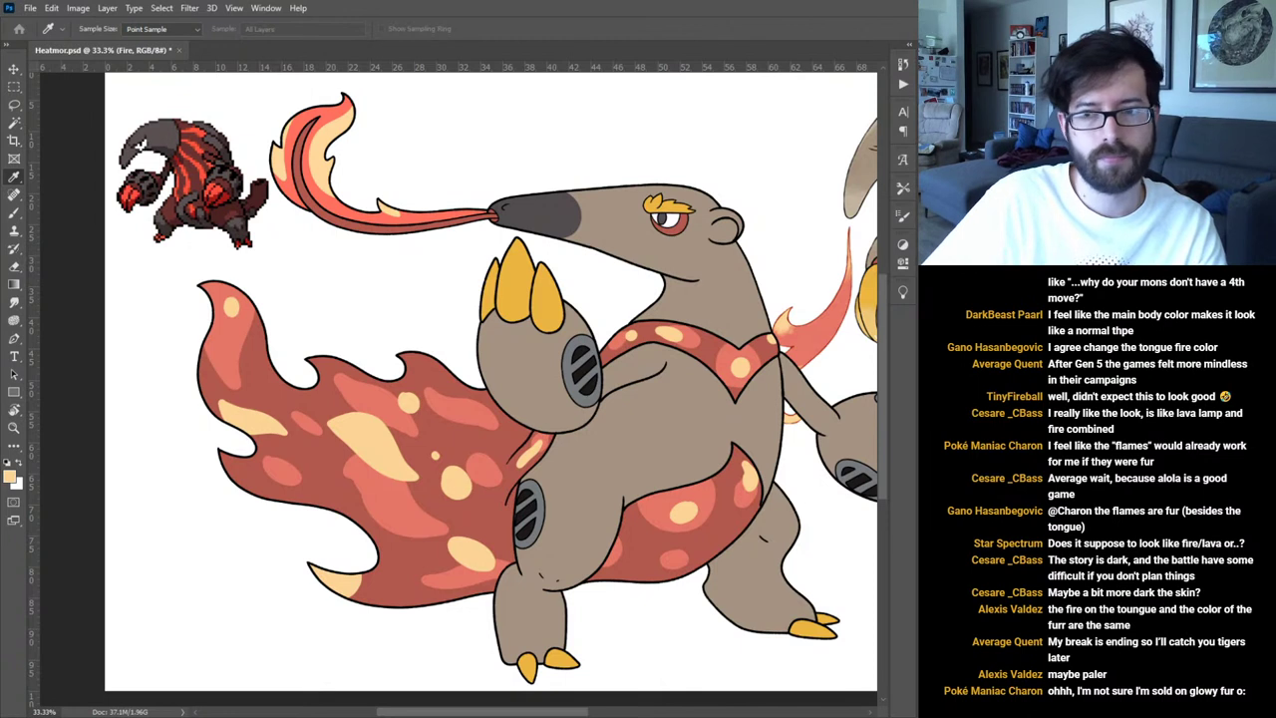
pyautogui.press('b')
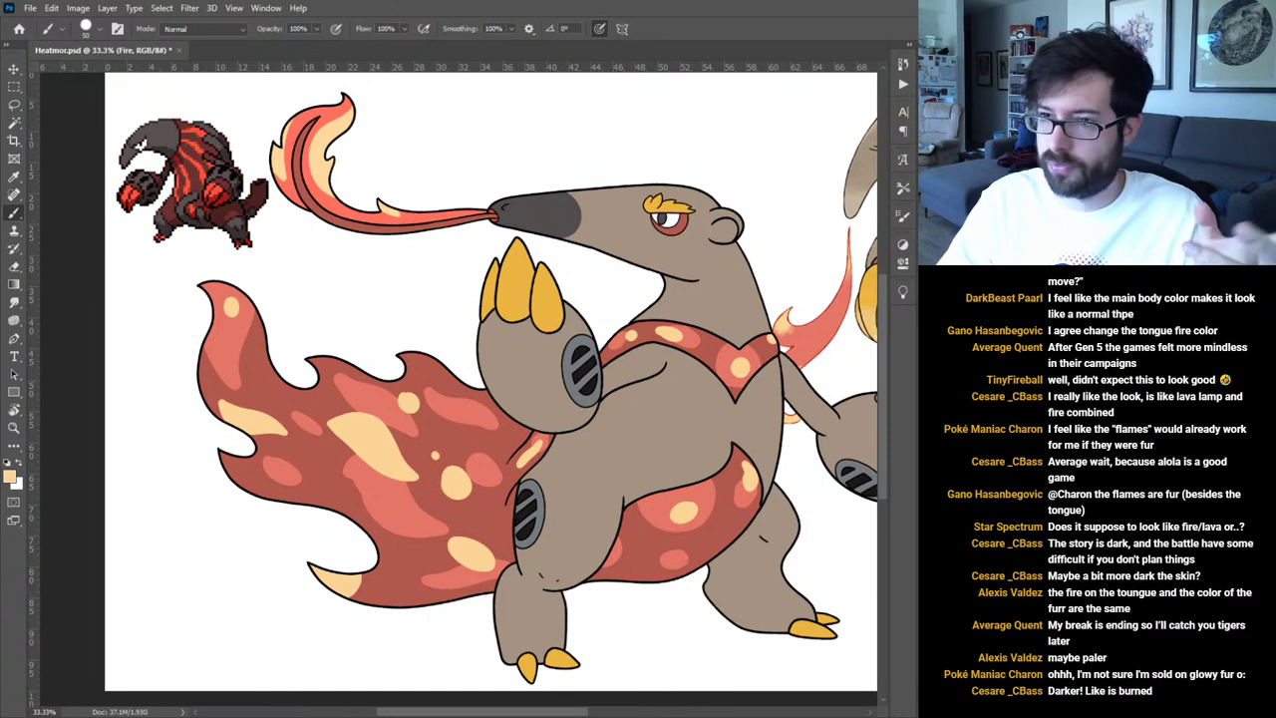
# Recolour the tongue flame's black outline around its red areas in a darker red based on the flame's coral, on the Fire Lines layer.
pyautogui.hotkey('alt', ']')
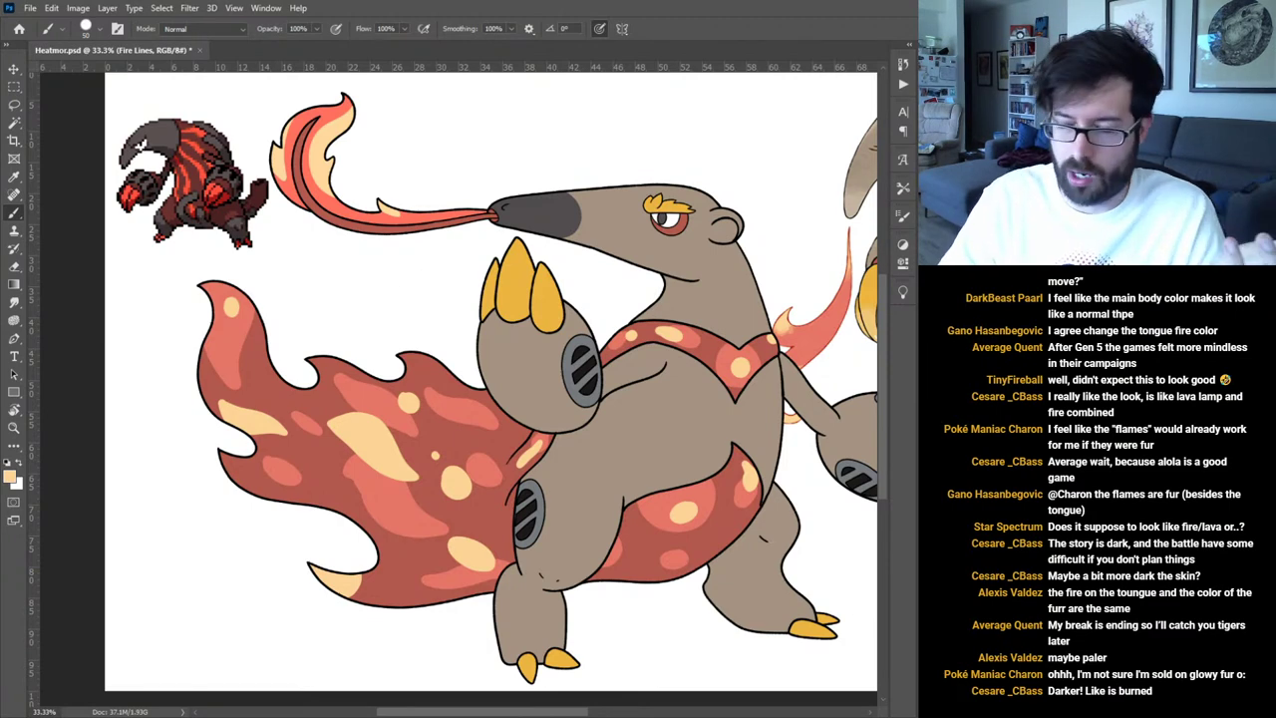
pyautogui.hotkey('ctrl', '+')
pyautogui.hotkey('ctrl', '+')
pyautogui.moveTo(389, 233); pyautogui.dragTo(639, 543)
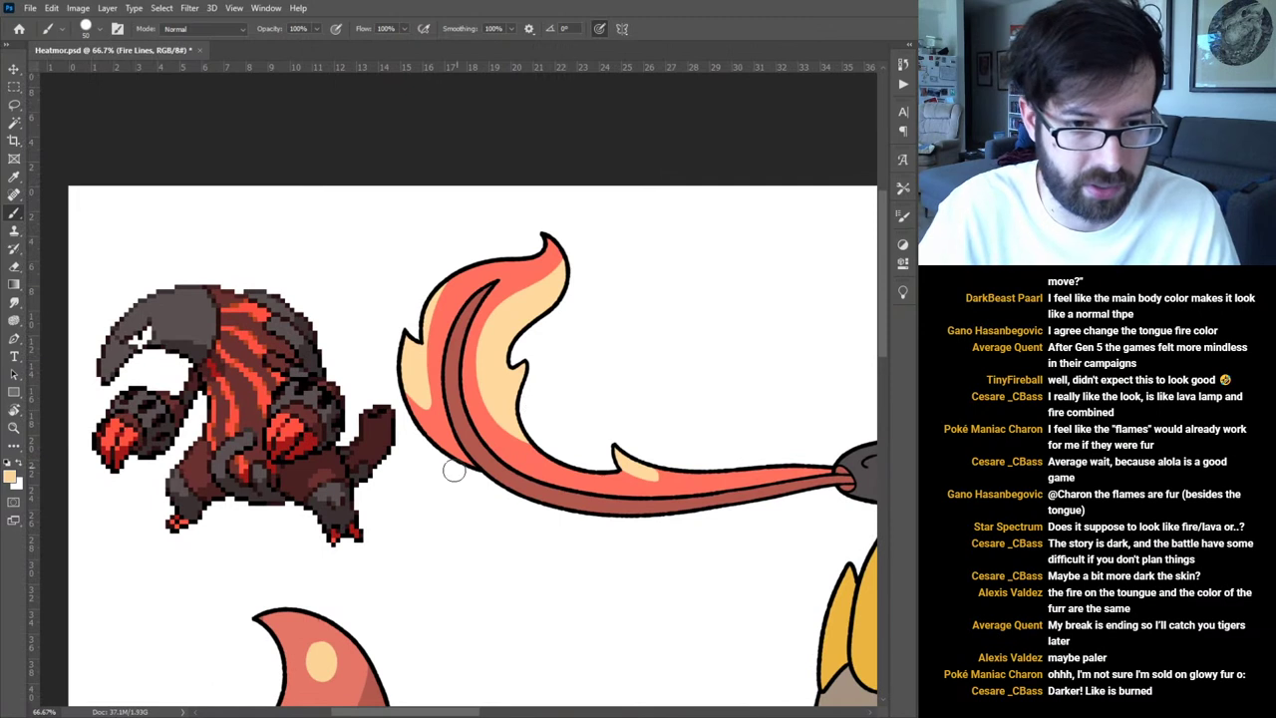
pyautogui.keyDown('alt'); pyautogui.click(444, 417); pyautogui.keyUp('alt')
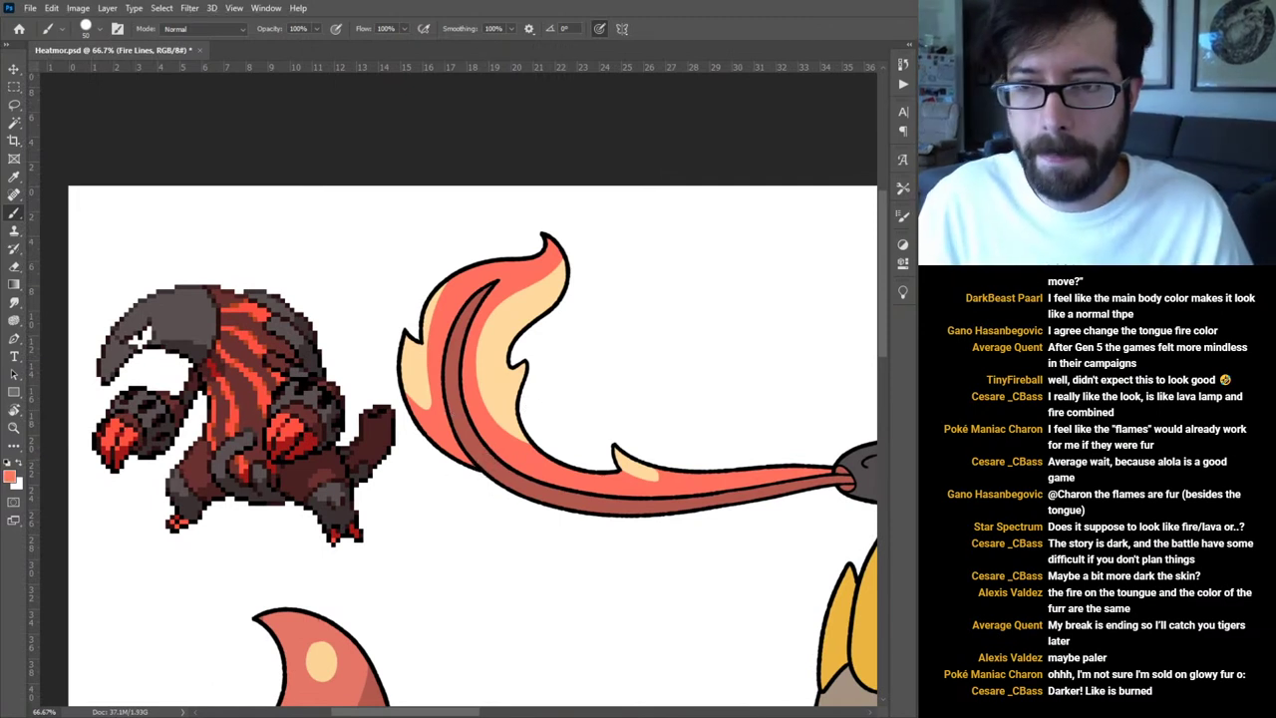
pyautogui.press('.')
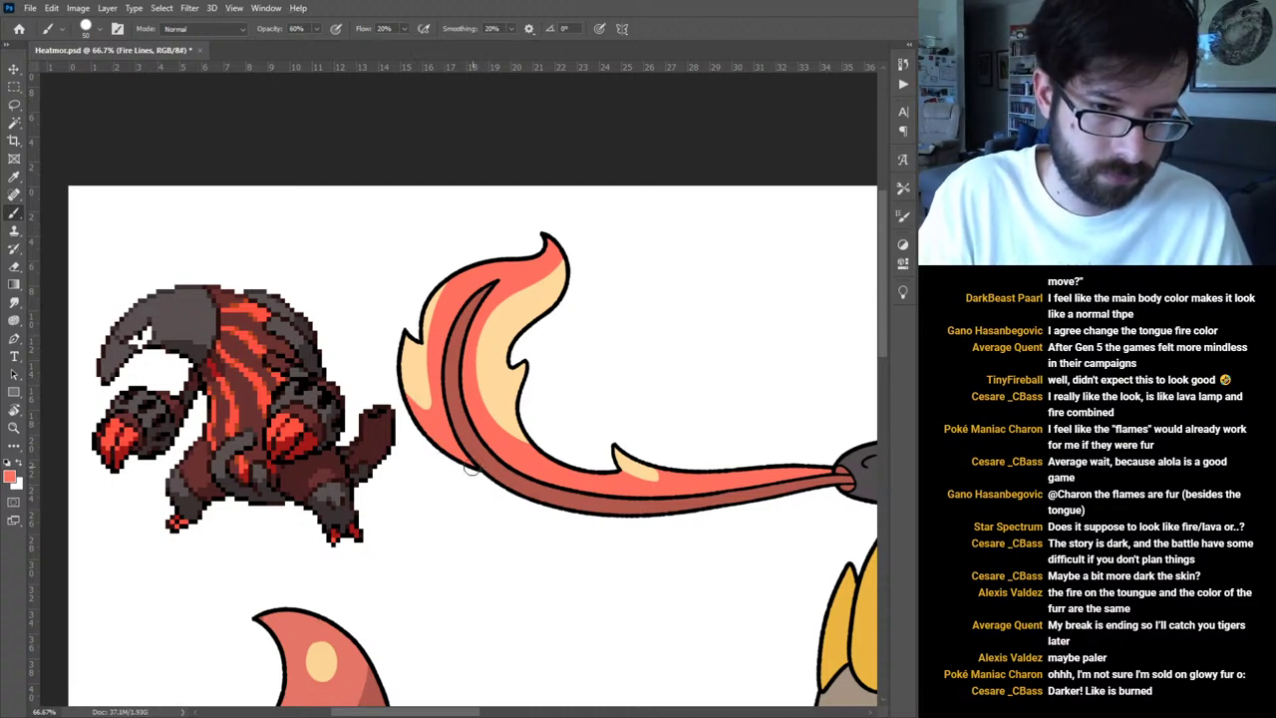
pyautogui.press('i')
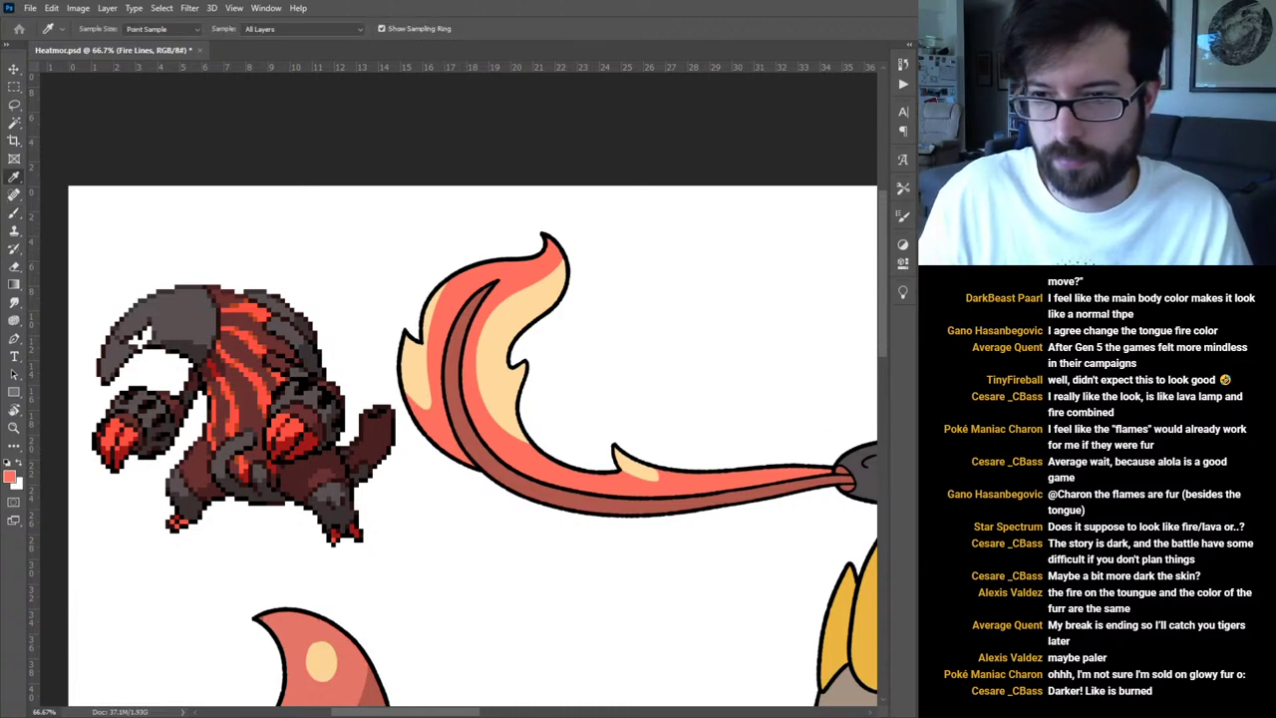
pyautogui.press('b')
pyautogui.moveTo(434, 443); pyautogui.dragTo(467, 462)
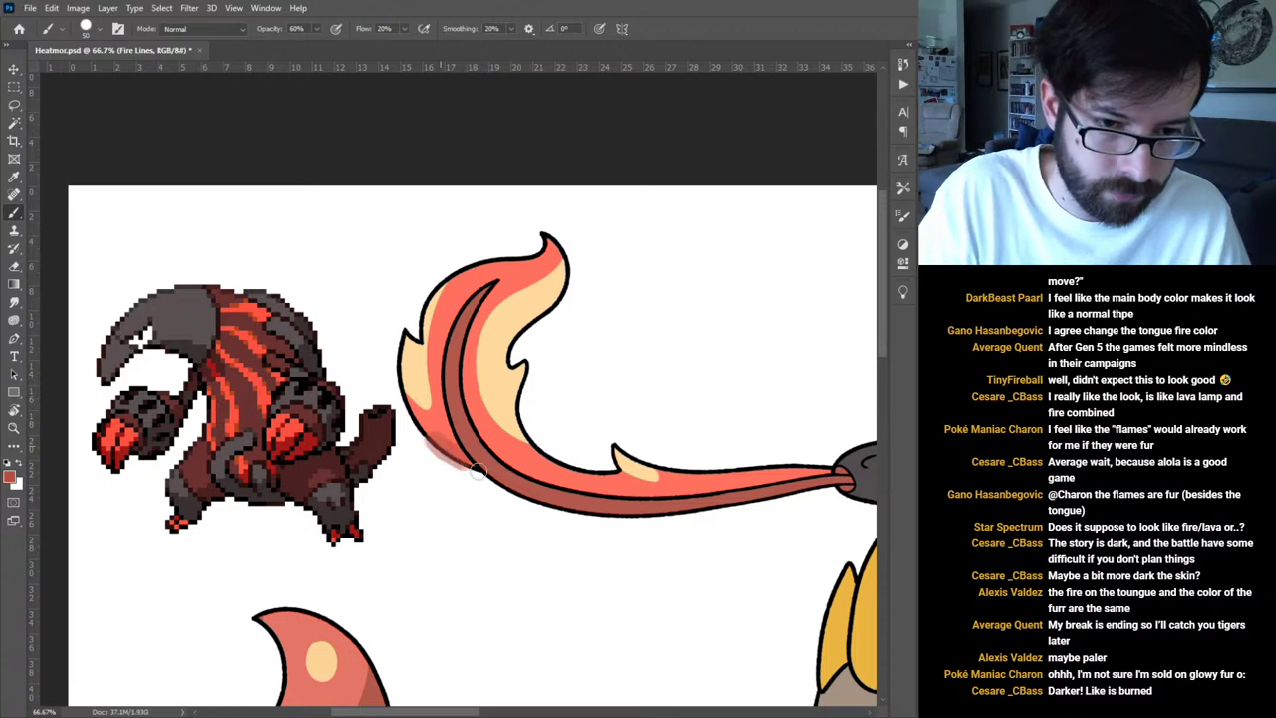
pyautogui.hotkey('ctrl', 'z')
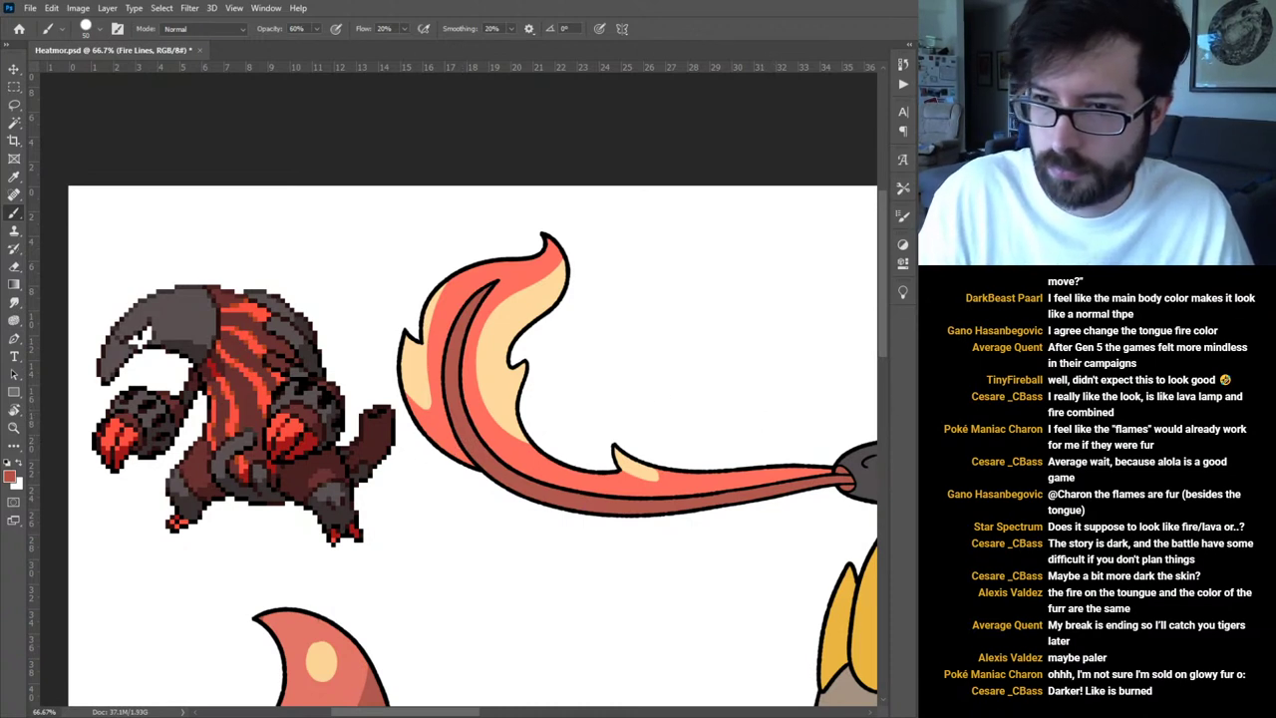
pyautogui.moveTo(429, 441)
pyautogui.mouseDown()
pyautogui.moveTo(481, 478)
pyautogui.moveTo(407, 399)
pyautogui.moveTo(432, 439)
pyautogui.moveTo(402, 379)
pyautogui.moveTo(449, 462)
pyautogui.moveTo(399, 387)
pyautogui.moveTo(403, 310)
pyautogui.moveTo(460, 472)
pyautogui.mouseUp()
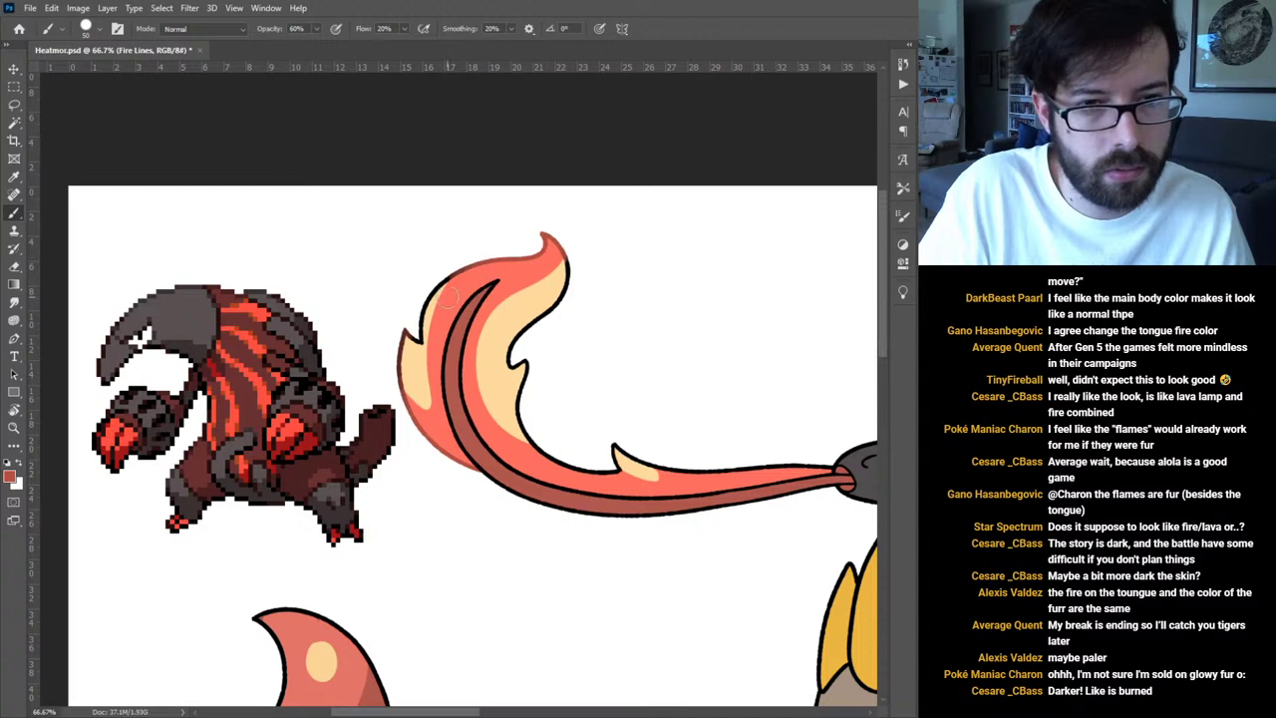
pyautogui.moveTo(574, 474)
pyautogui.mouseDown()
pyautogui.moveTo(541, 463)
pyautogui.moveTo(537, 446)
pyautogui.moveTo(620, 487)
pyautogui.moveTo(537, 455)
pyautogui.mouseUp()
pyautogui.moveTo(695, 459)
pyautogui.mouseDown()
pyautogui.moveTo(665, 470)
pyautogui.moveTo(823, 464)
pyautogui.moveTo(632, 459)
pyautogui.moveTo(724, 463)
pyautogui.mouseUp()
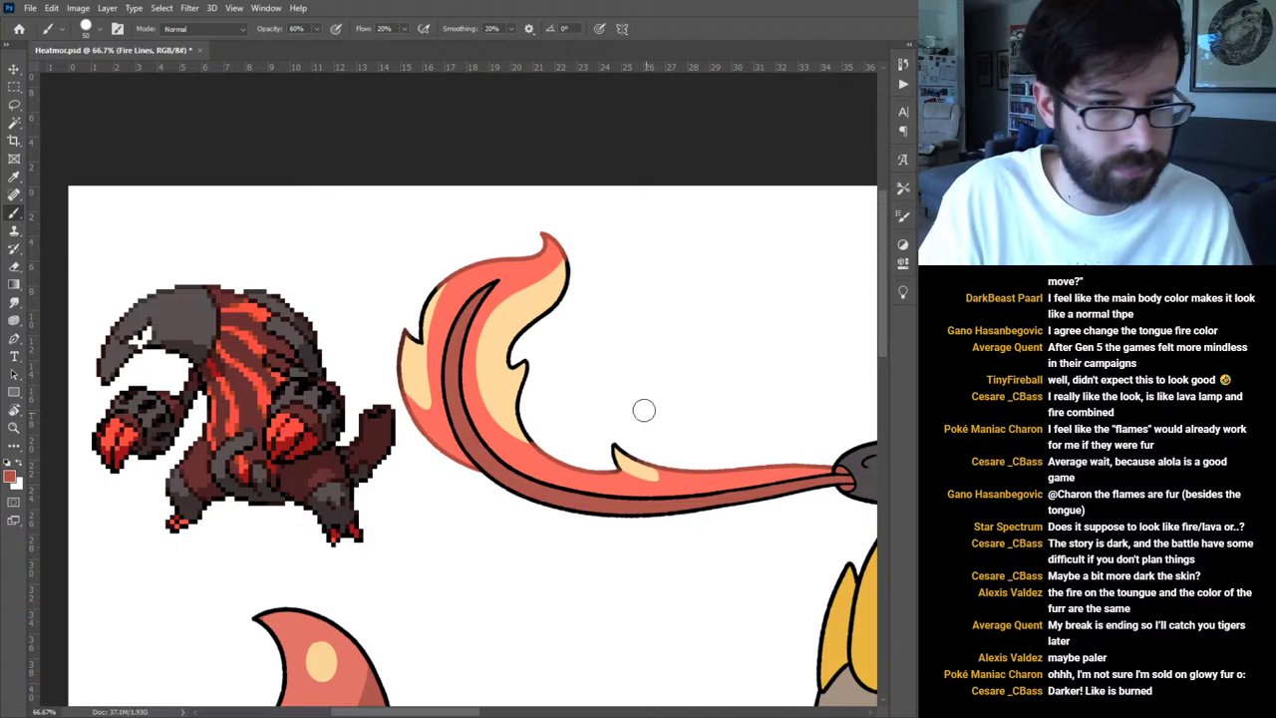
# Sample the flame's pale yellow, darken it to ochre and recolour the outline around the yellow areas of the tongue flame.
pyautogui.keyDown('alt'); pyautogui.click(419, 358); pyautogui.keyUp('alt')
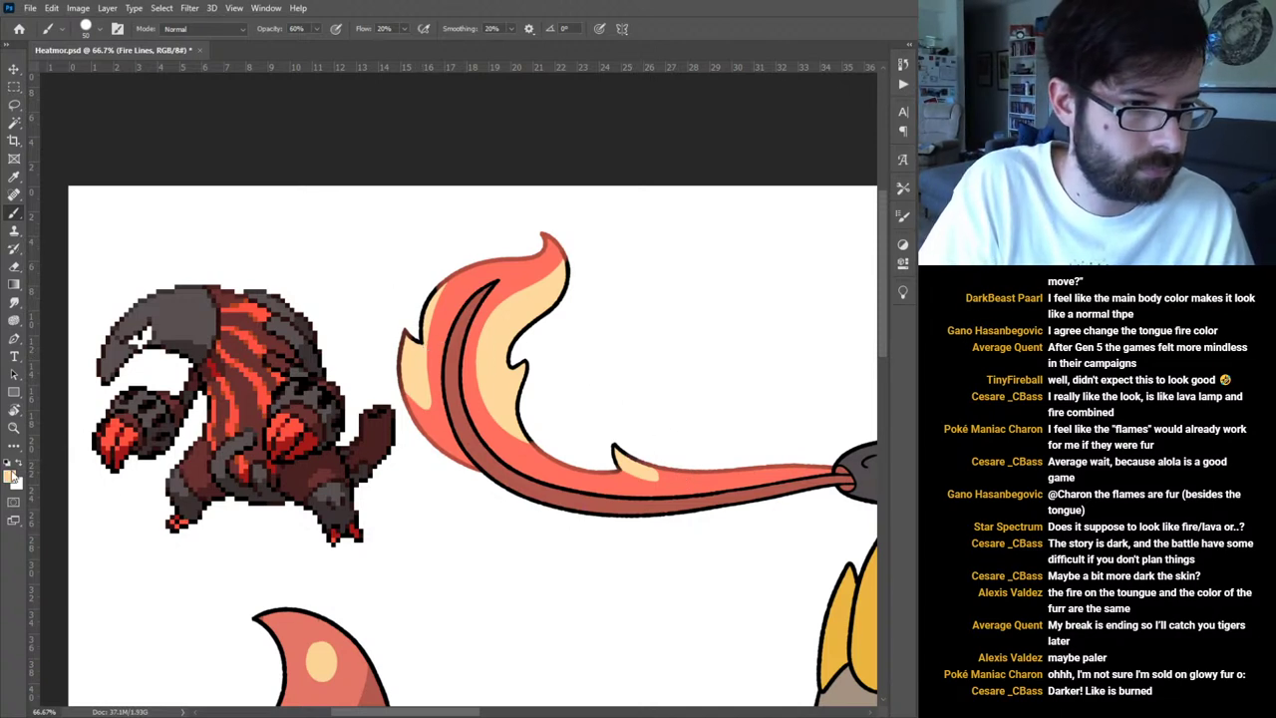
pyautogui.press('i')
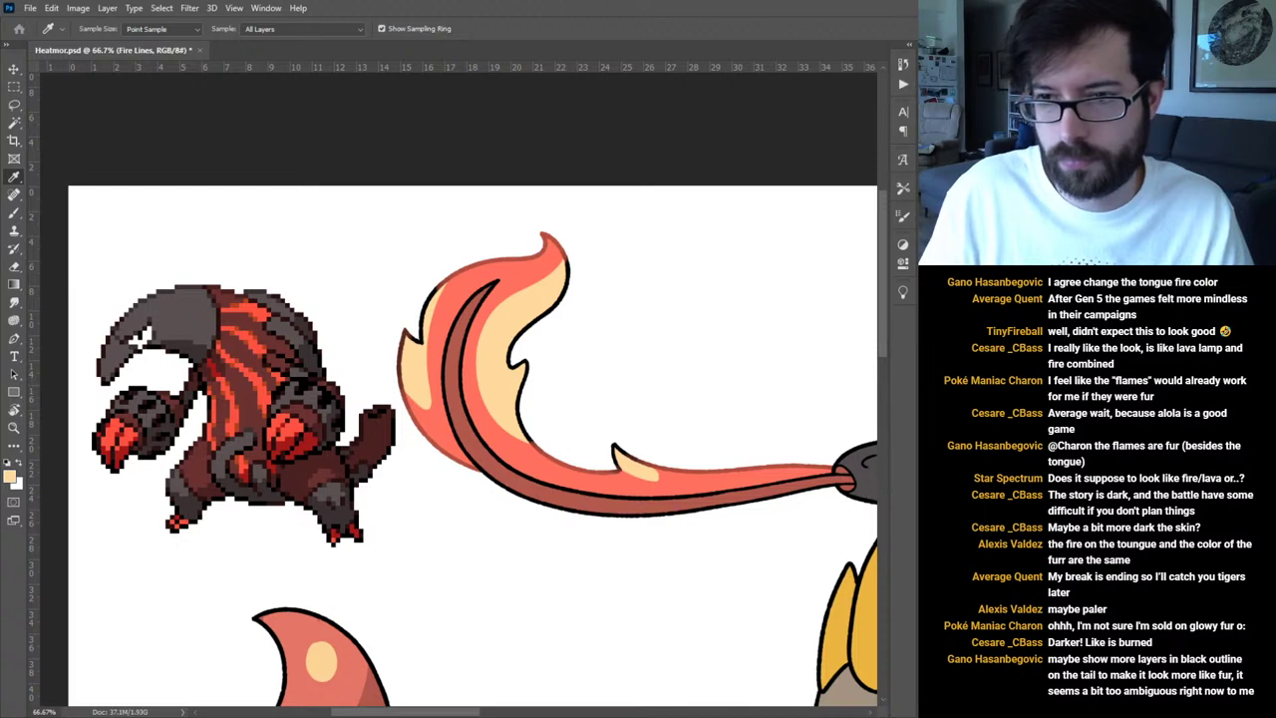
pyautogui.press('b')
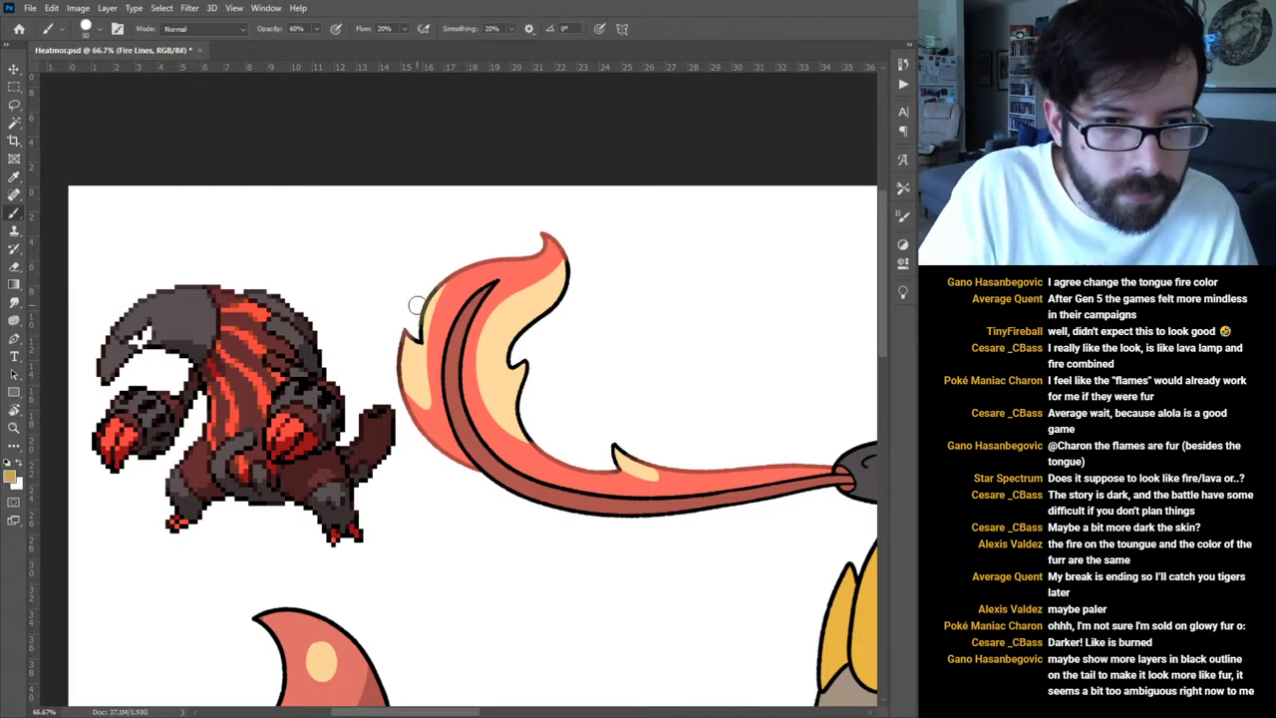
pyautogui.moveTo(413, 340)
pyautogui.mouseDown()
pyautogui.moveTo(415, 304)
pyautogui.moveTo(421, 372)
pyautogui.moveTo(405, 303)
pyautogui.moveTo(404, 394)
pyautogui.moveTo(396, 320)
pyautogui.moveTo(412, 423)
pyautogui.mouseUp()
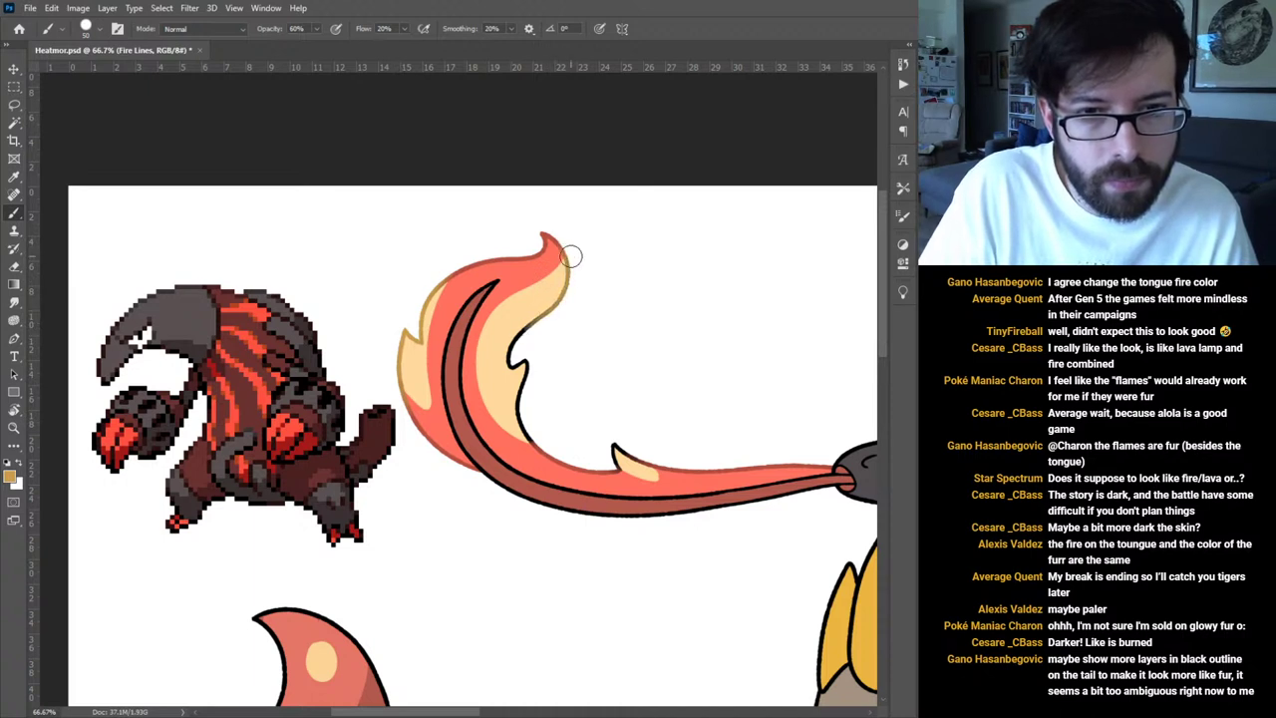
pyautogui.moveTo(548, 340)
pyautogui.mouseDown()
pyautogui.moveTo(519, 386)
pyautogui.moveTo(506, 355)
pyautogui.moveTo(513, 347)
pyautogui.moveTo(508, 395)
pyautogui.moveTo(528, 363)
pyautogui.moveTo(523, 431)
pyautogui.moveTo(515, 390)
pyautogui.moveTo(524, 429)
pyautogui.mouseUp()
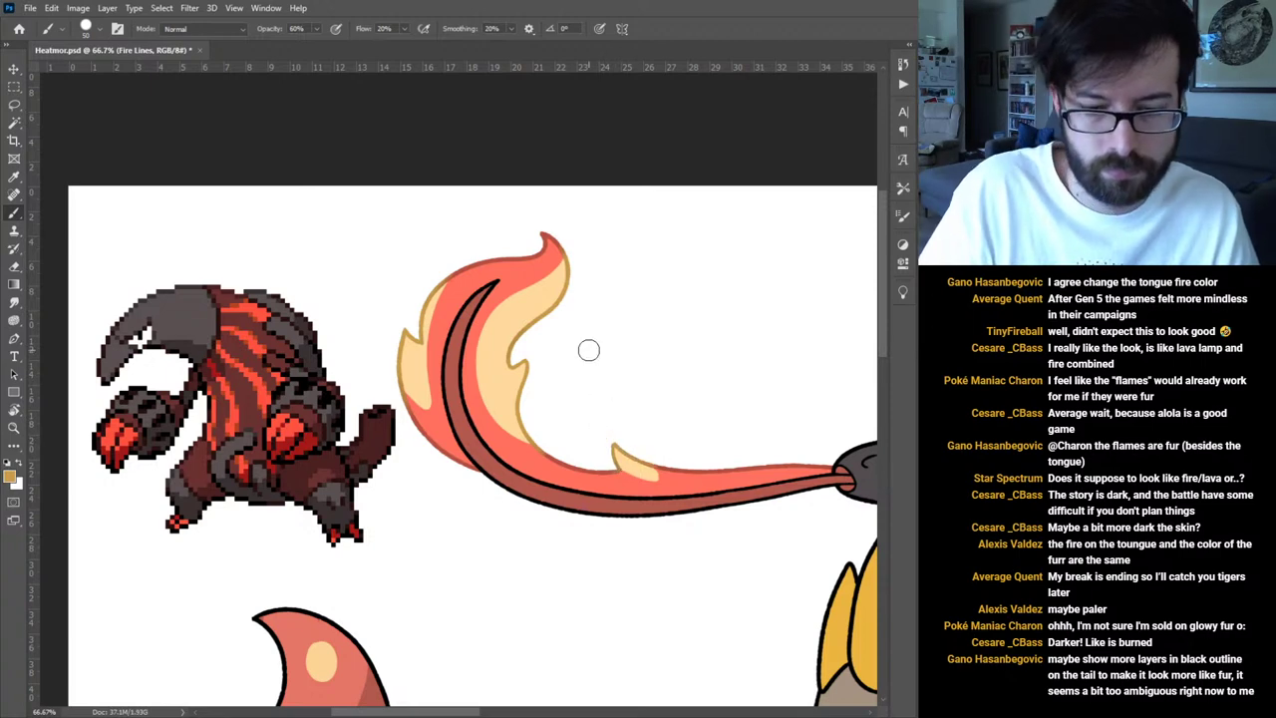
# Fill the body, arms and legs on the Body layer with a dark brownish red.
pyautogui.hotkey('ctrl', '0')
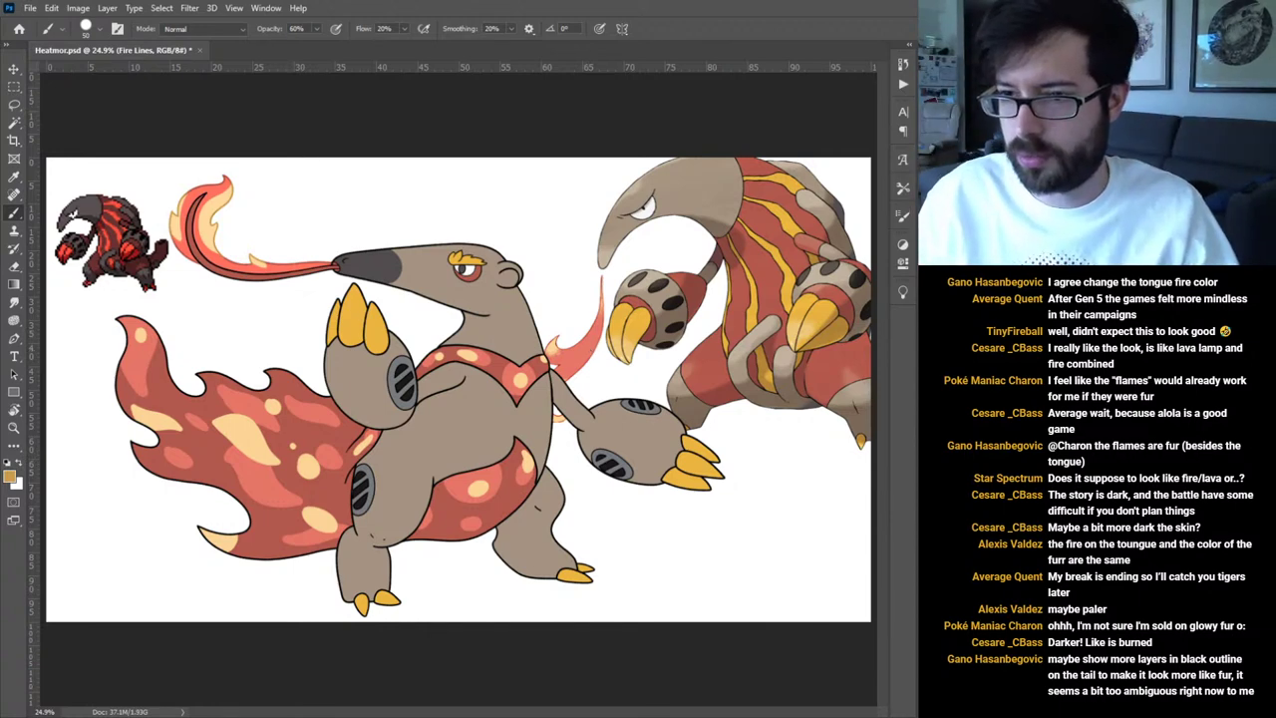
pyautogui.hotkey('alt', '[')
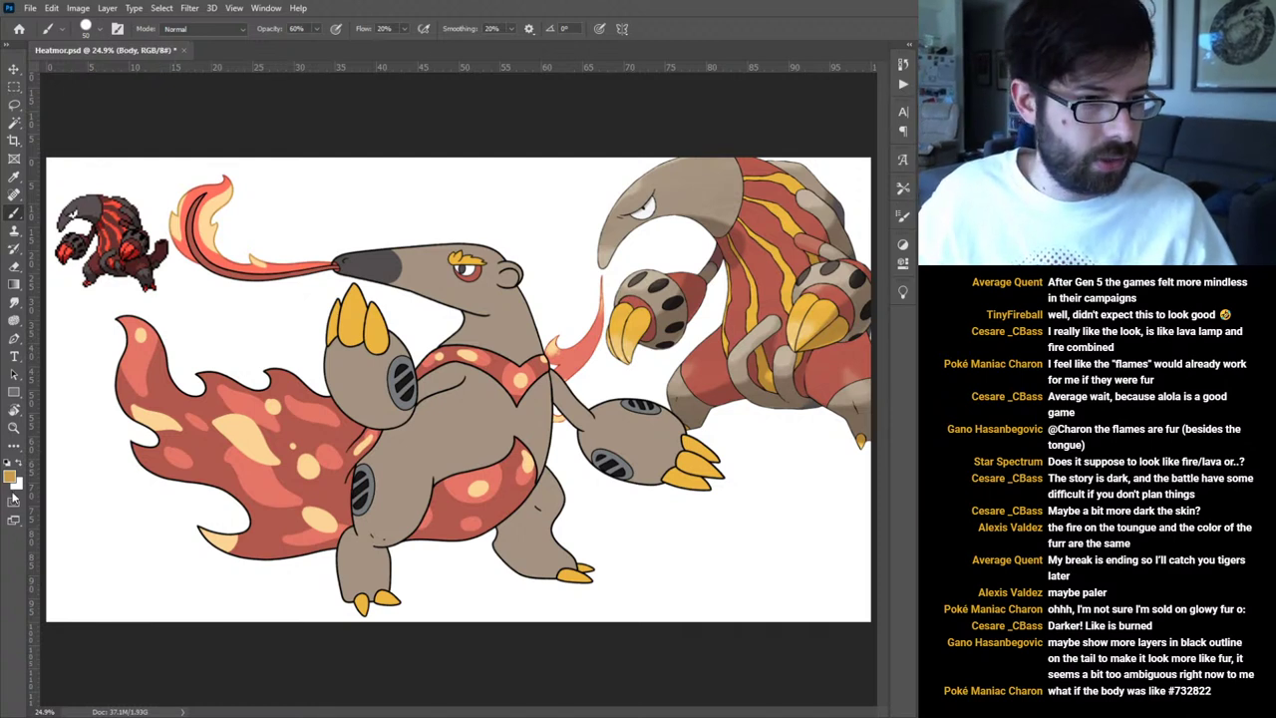
pyautogui.click(9, 476)
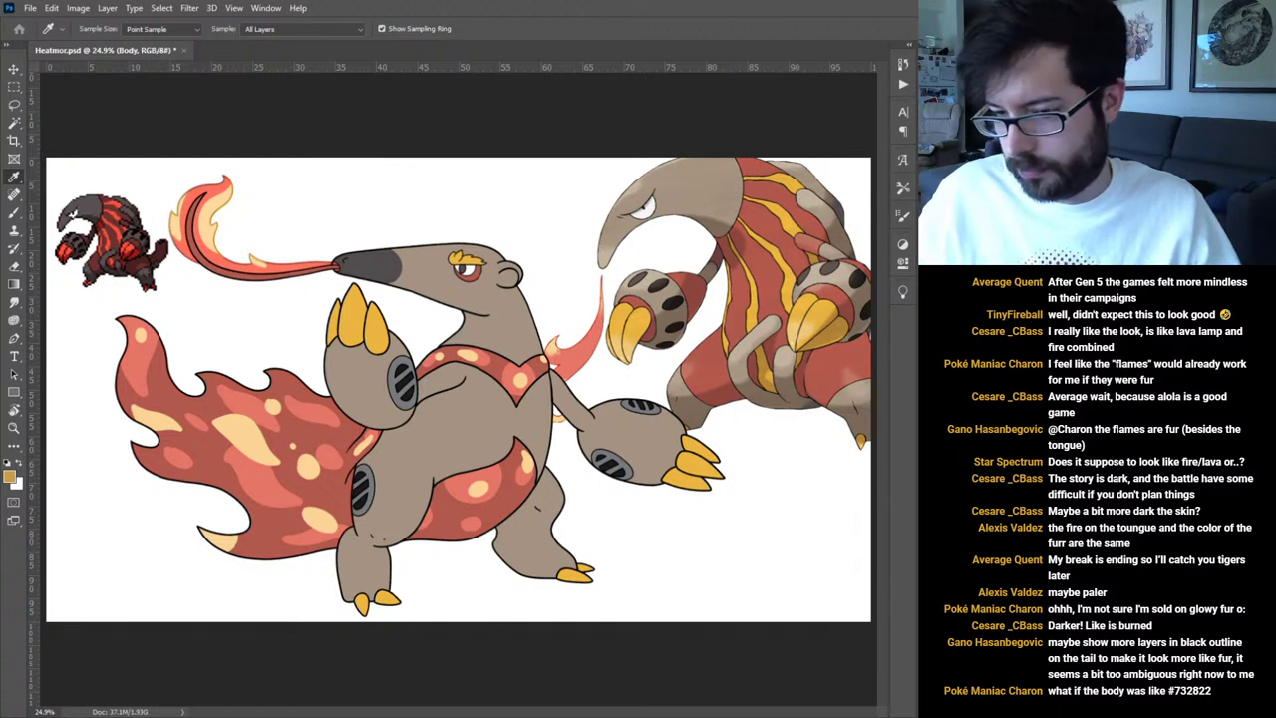
pyautogui.press('Return')
pyautogui.hotkey('alt', 'BackSpace')
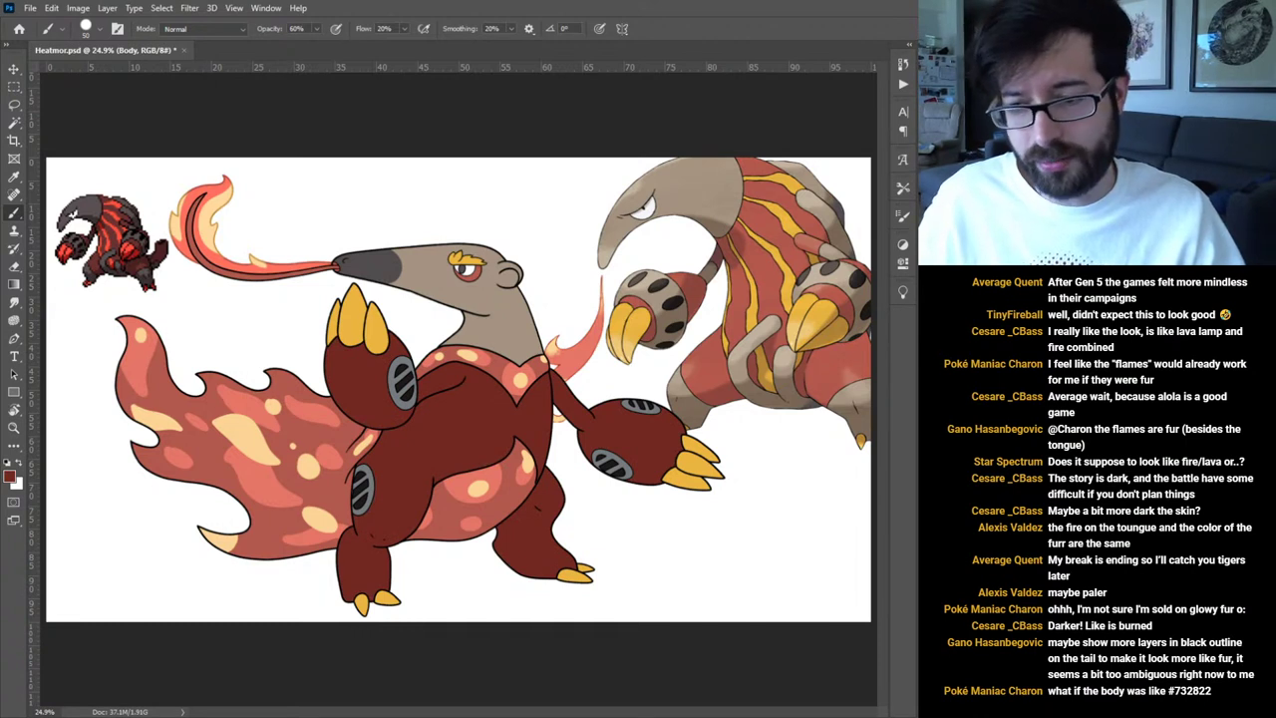
# Fill the head and neck on the Head layer with the same dark red and hide the salmon and yellow spots.
pyautogui.hotkey('alt', ']')
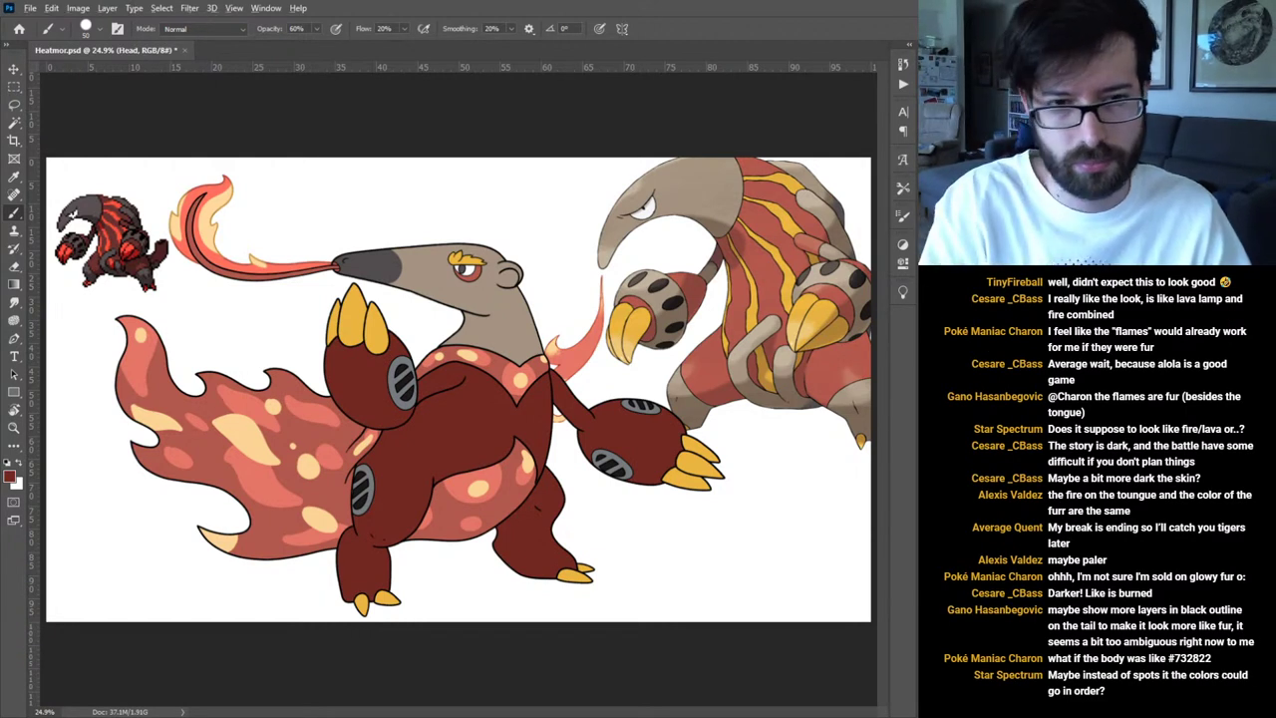
pyautogui.hotkey('alt', 'shift', 'BackSpace')
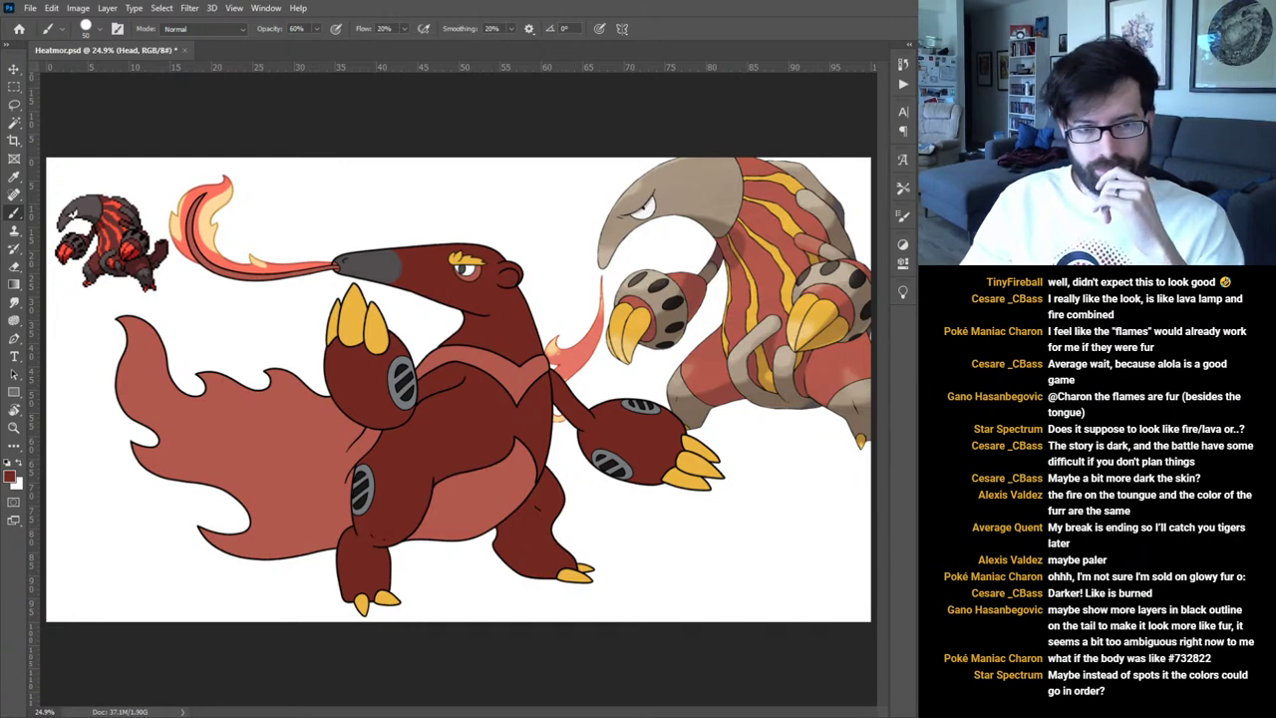
pyautogui.hotkey('ctrl', 'z')
pyautogui.hotkey('ctrl', 'shift', 'z')
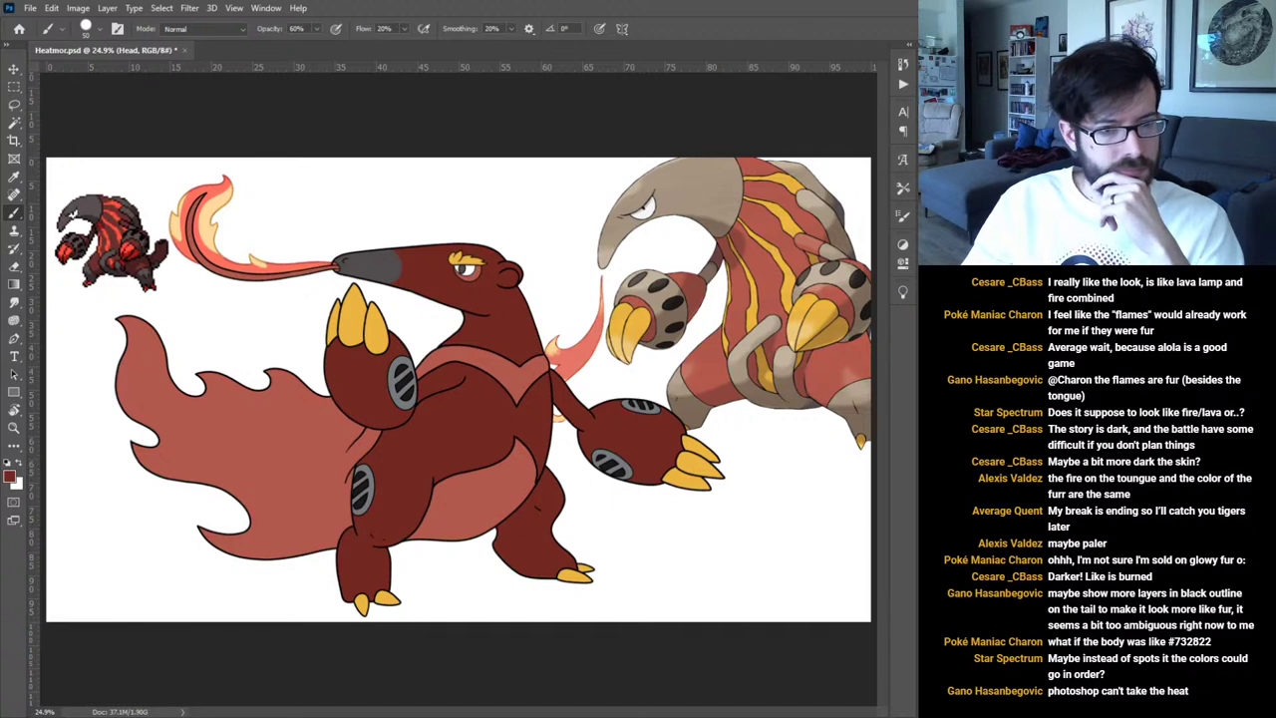
# Show the salmon and yellow spots again and undo the dark red fills on the body and head.
pyautogui.hotkey('ctrl', 'z')
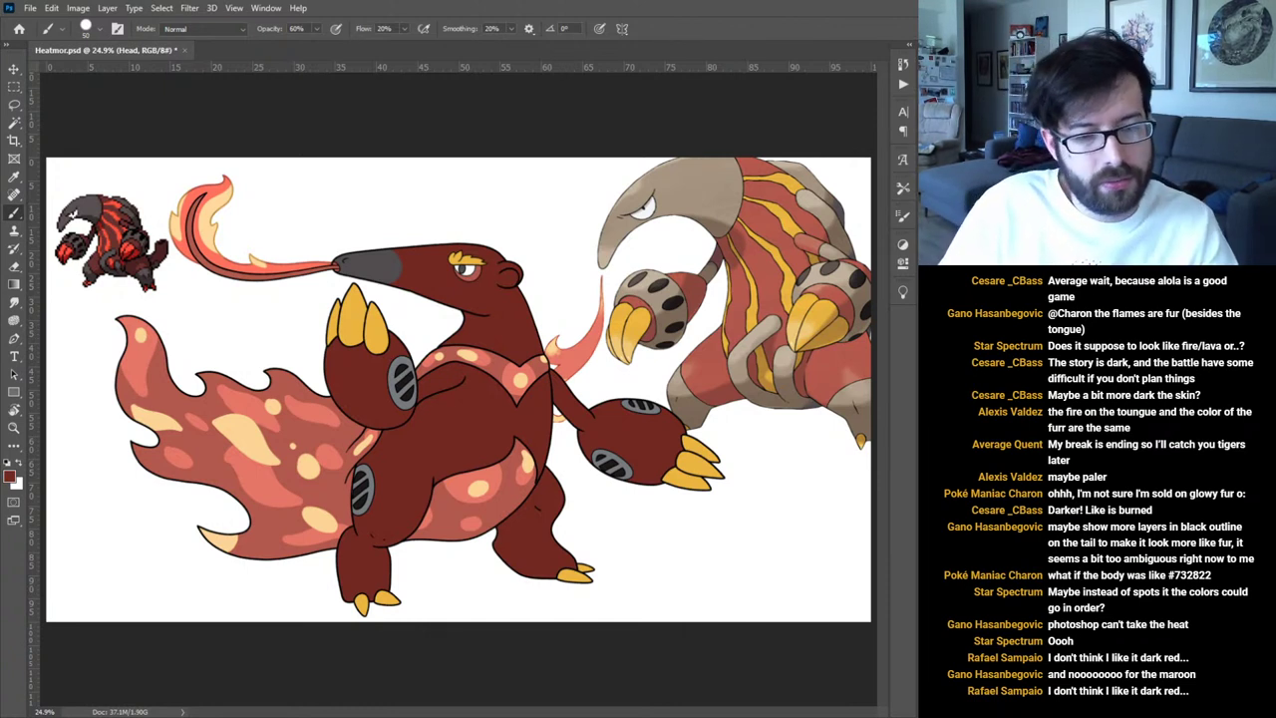
pyautogui.hotkey('ctrl', 'z')
pyautogui.hotkey('ctrl', 'z')
pyautogui.hotkey('ctrl', 'z')
pyautogui.hotkey('ctrl', 'z')
pyautogui.hotkey('ctrl', 'z')
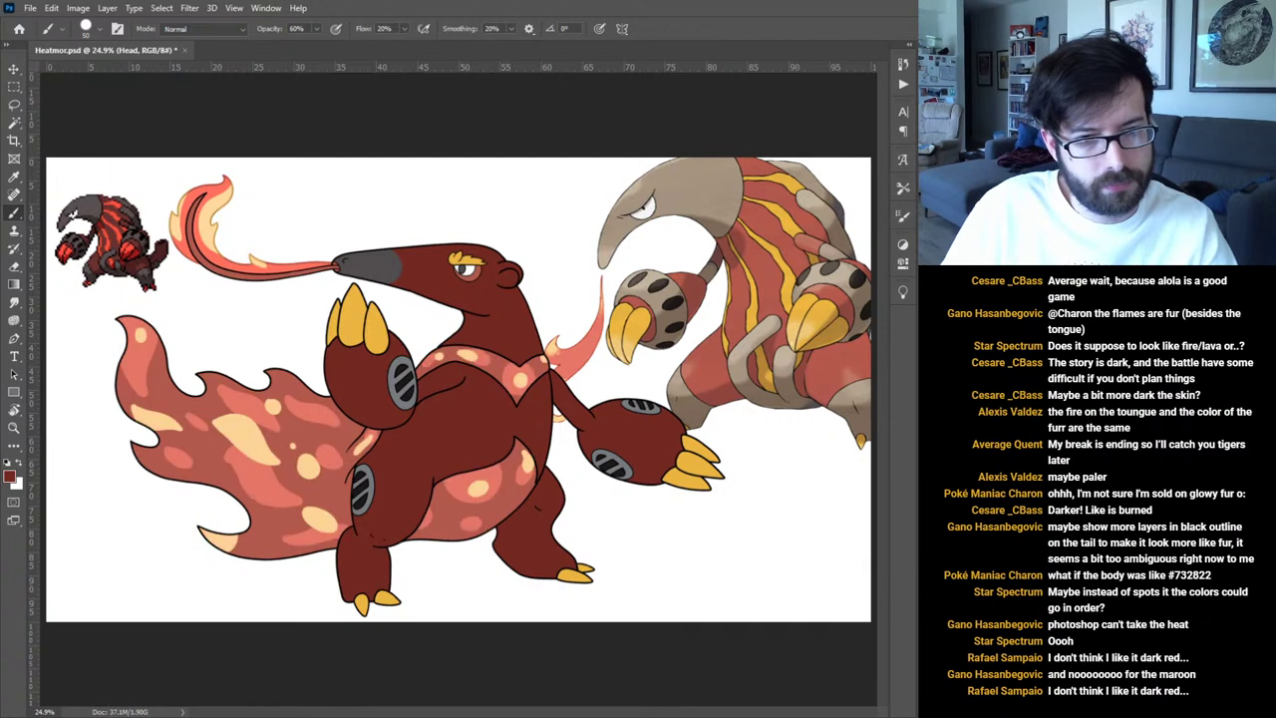
pyautogui.hotkey('ctrl', 'z')
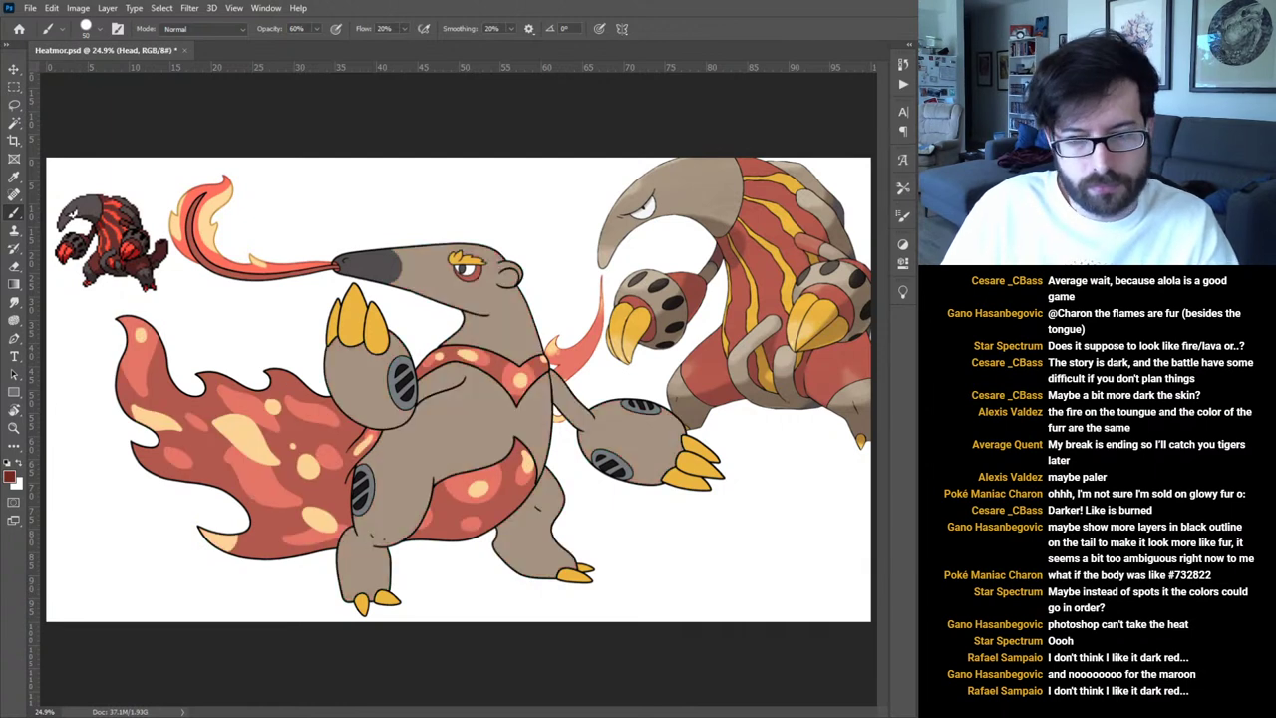
# Shift the taupe on the Head and Body layers to a slightly darker, redder brown, comparing it with the previous colour.
pyautogui.press('i')
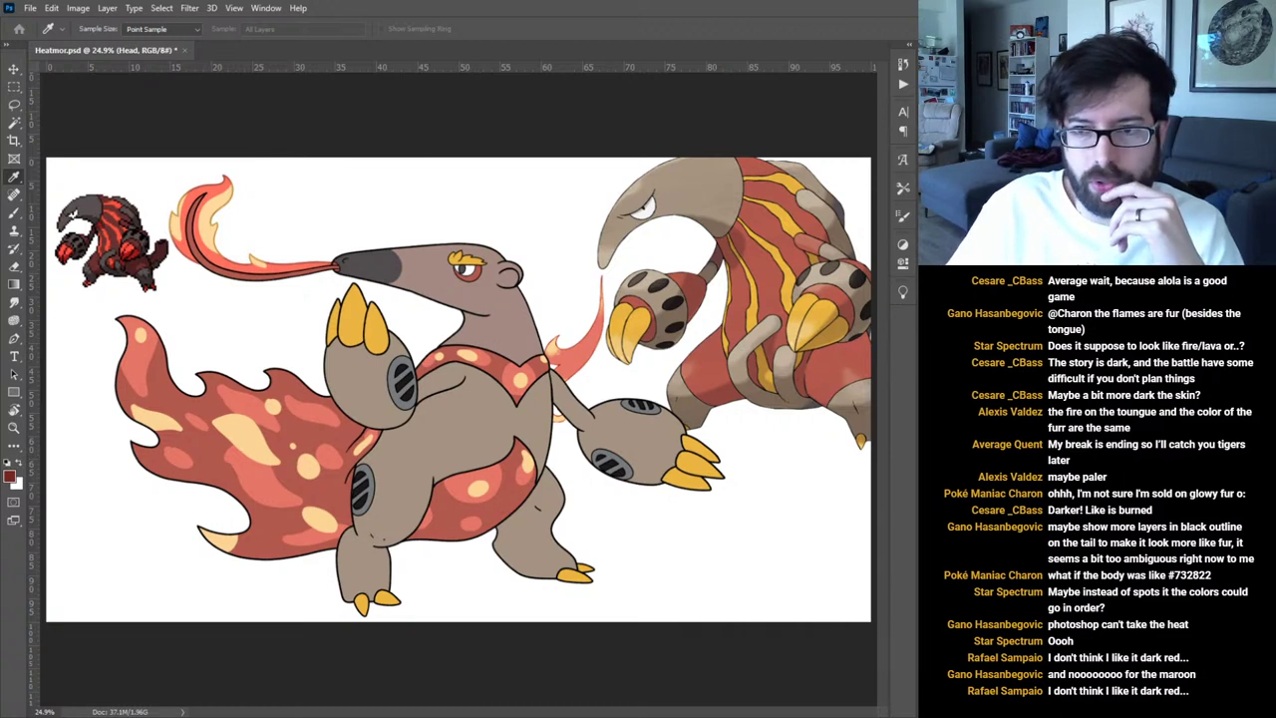
pyautogui.press('b')
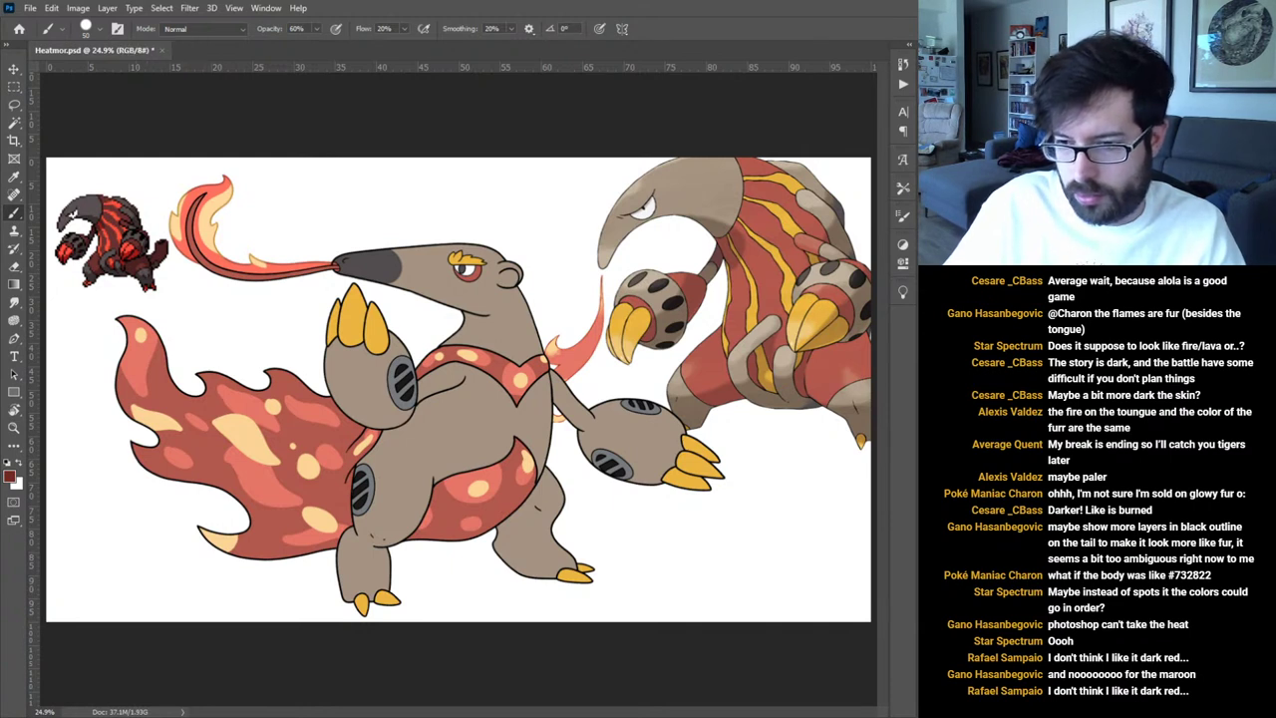
pyautogui.hotkey('alt', ']')
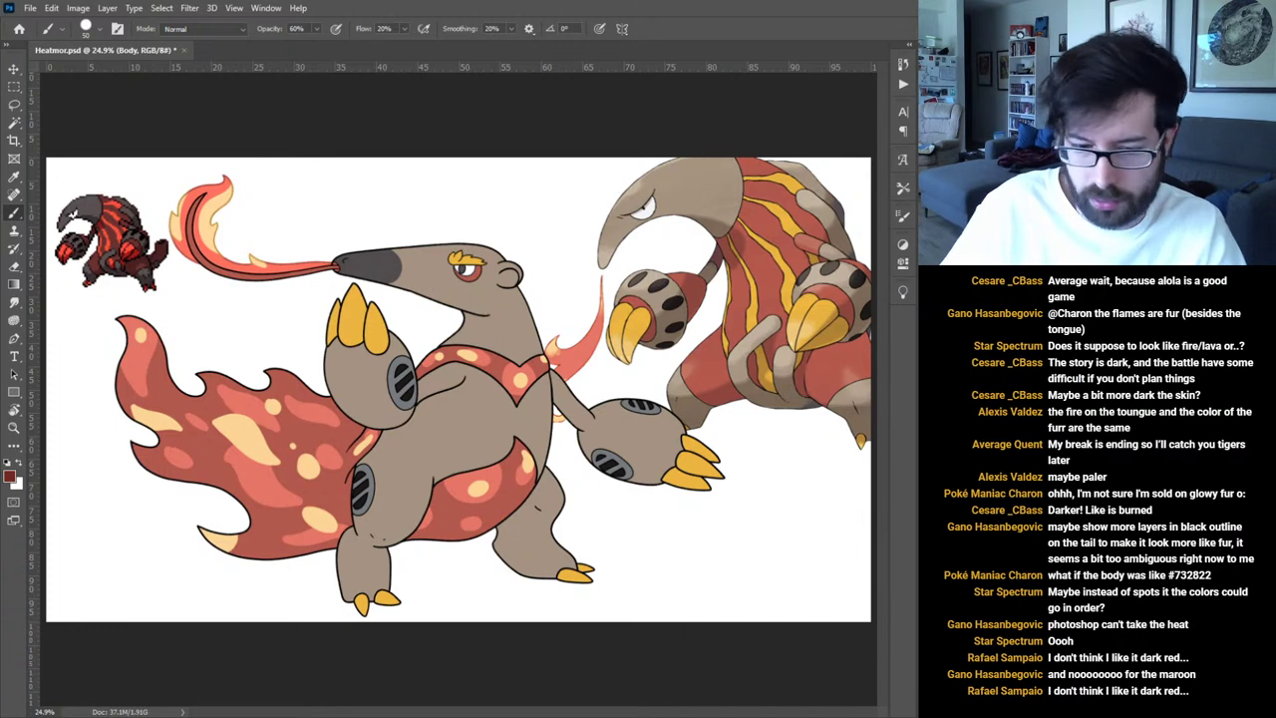
pyautogui.press('i')
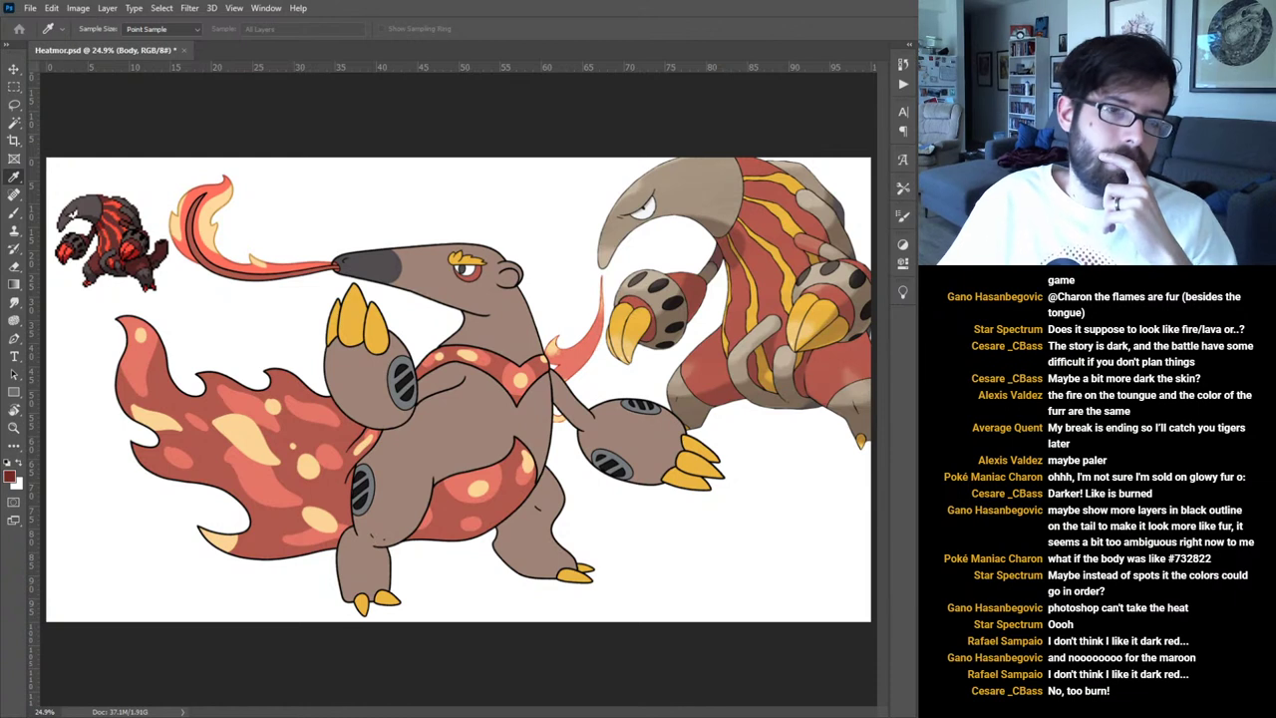
pyautogui.hotkey('ctrl', 'z')
pyautogui.hotkey('ctrl', 'shift', 'z')
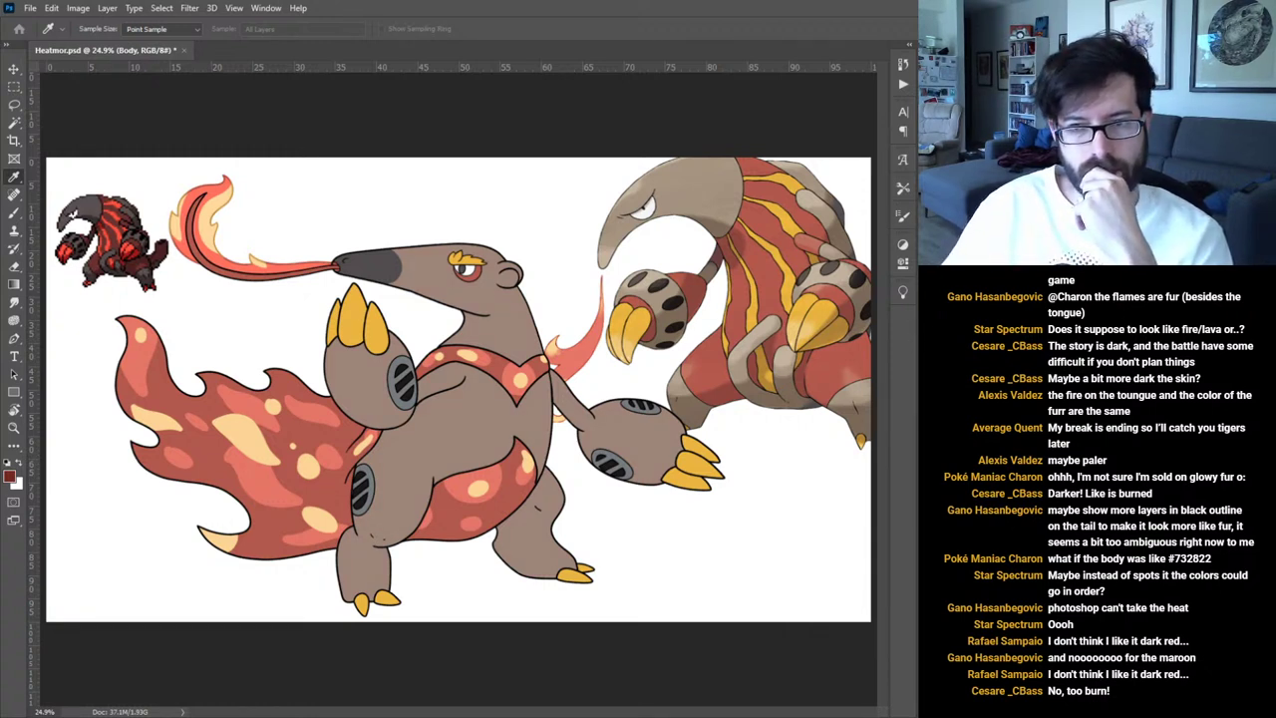
pyautogui.hotkey('ctrl', 'z')
pyautogui.hotkey('ctrl', 'shift', 'z')
pyautogui.hotkey('ctrl', 'z')
pyautogui.hotkey('ctrl', 'shift', 'z')
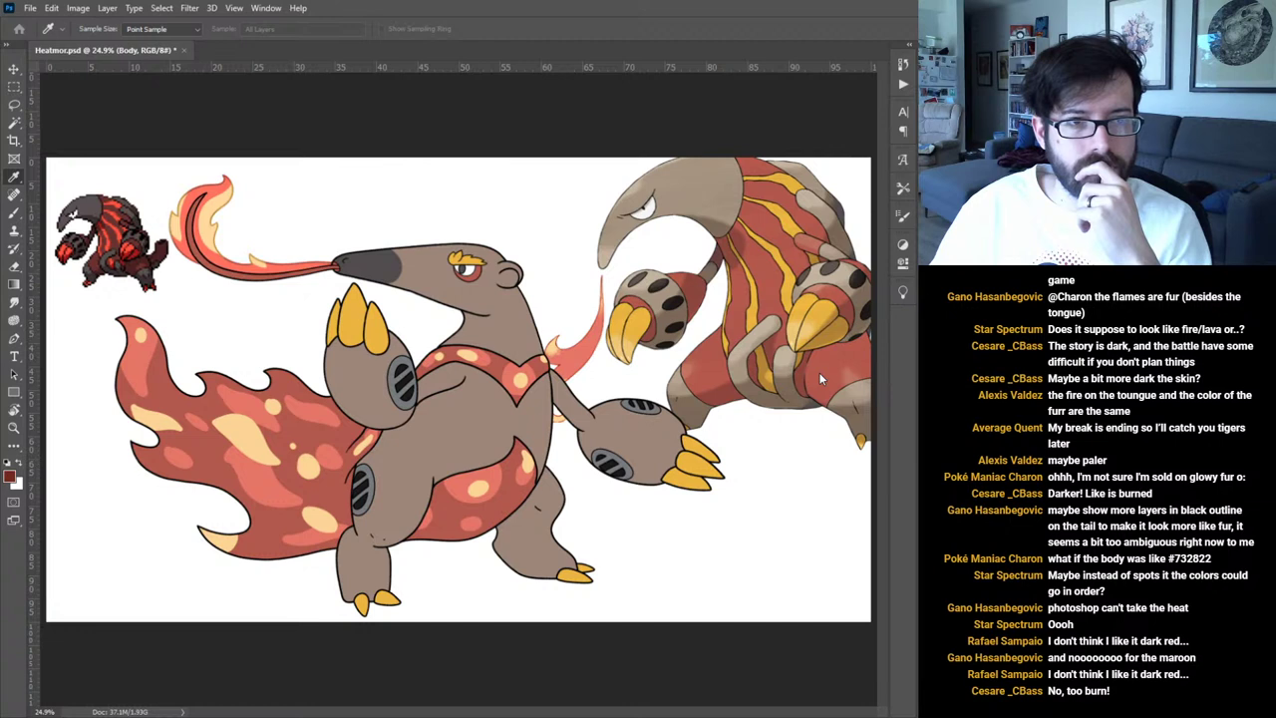
pyautogui.press('b')
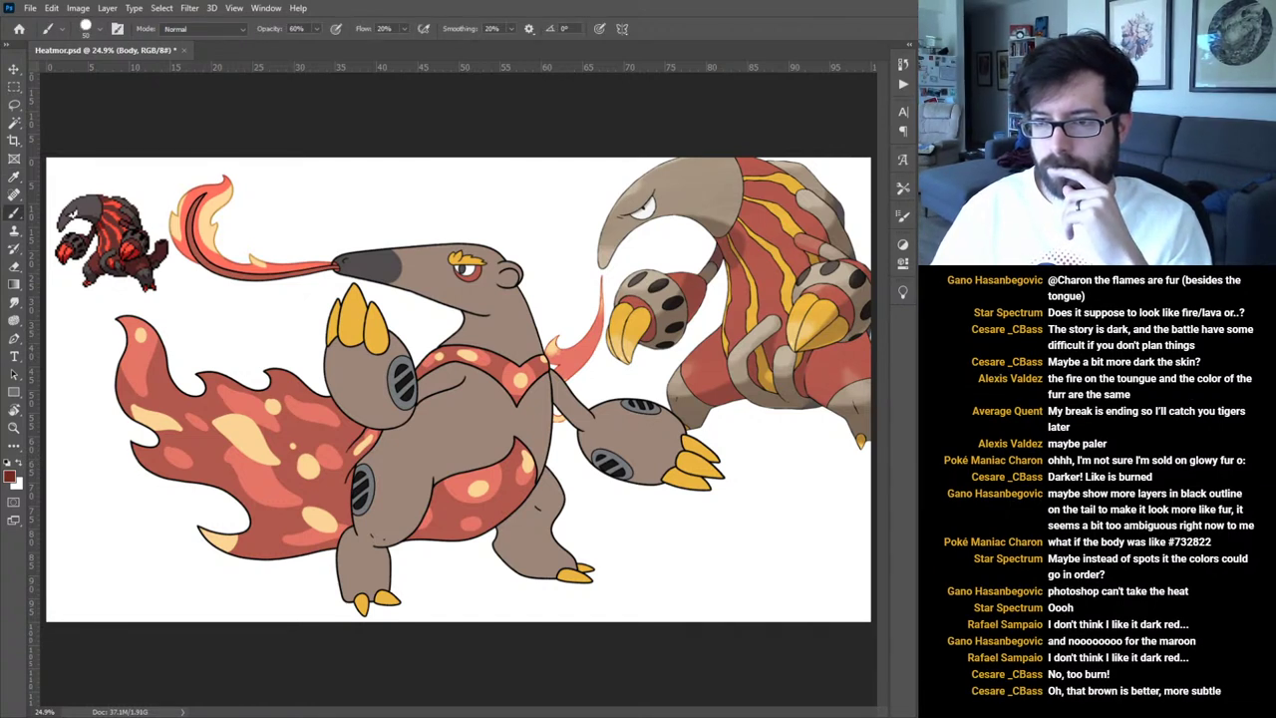
# On the Fire layer, sample the flame's pale yellow and softly blend it into the coral around the tongue flame's curl with a smaller brush.
pyautogui.hotkey('alt', ']')
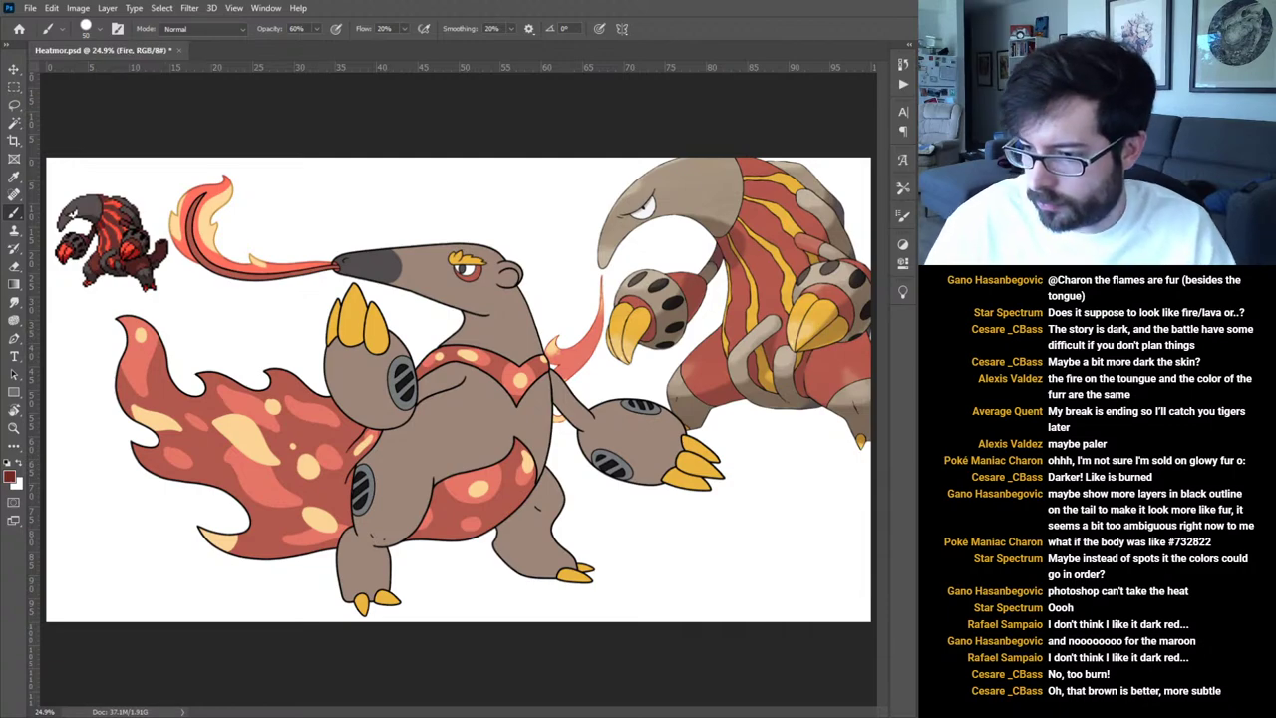
pyautogui.hotkey('ctrl', '+')
pyautogui.hotkey('ctrl', '+')
pyautogui.hotkey('ctrl', '+')
pyautogui.hotkey('ctrl', '+')
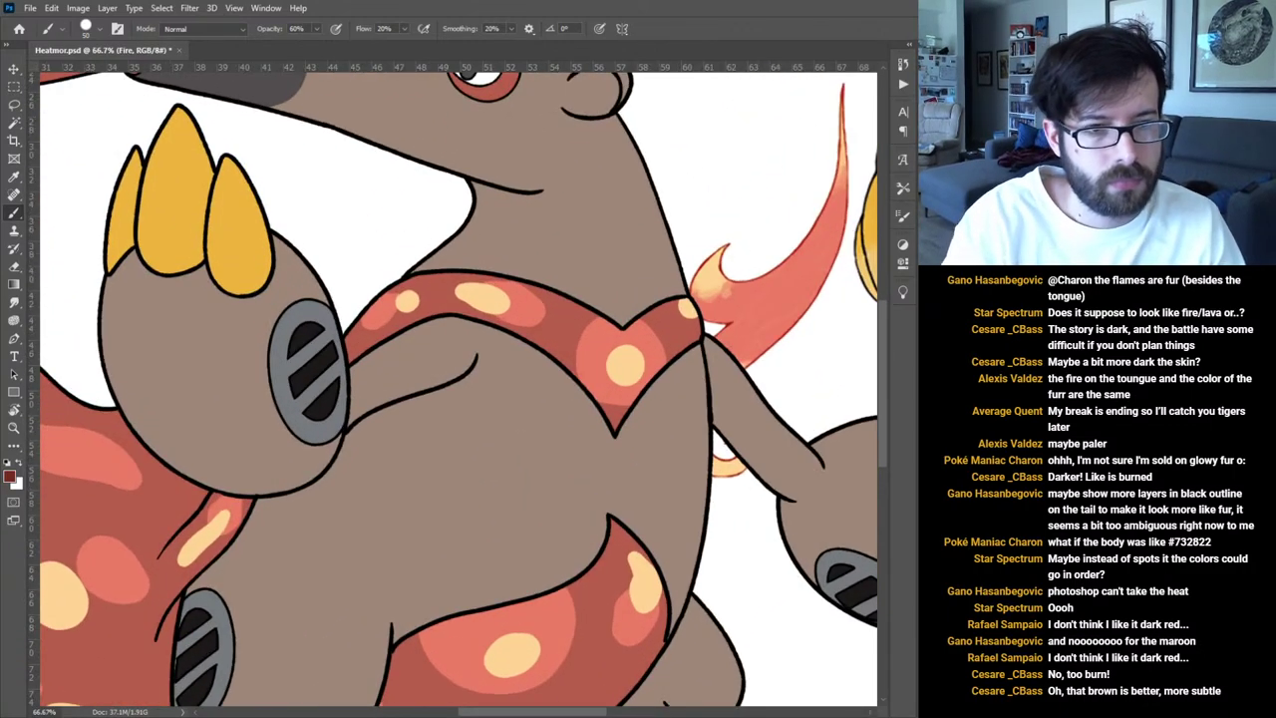
pyautogui.moveTo(377, 240); pyautogui.dragTo(595, 441)
pyautogui.moveTo(334, 353); pyautogui.dragTo(484, 438)
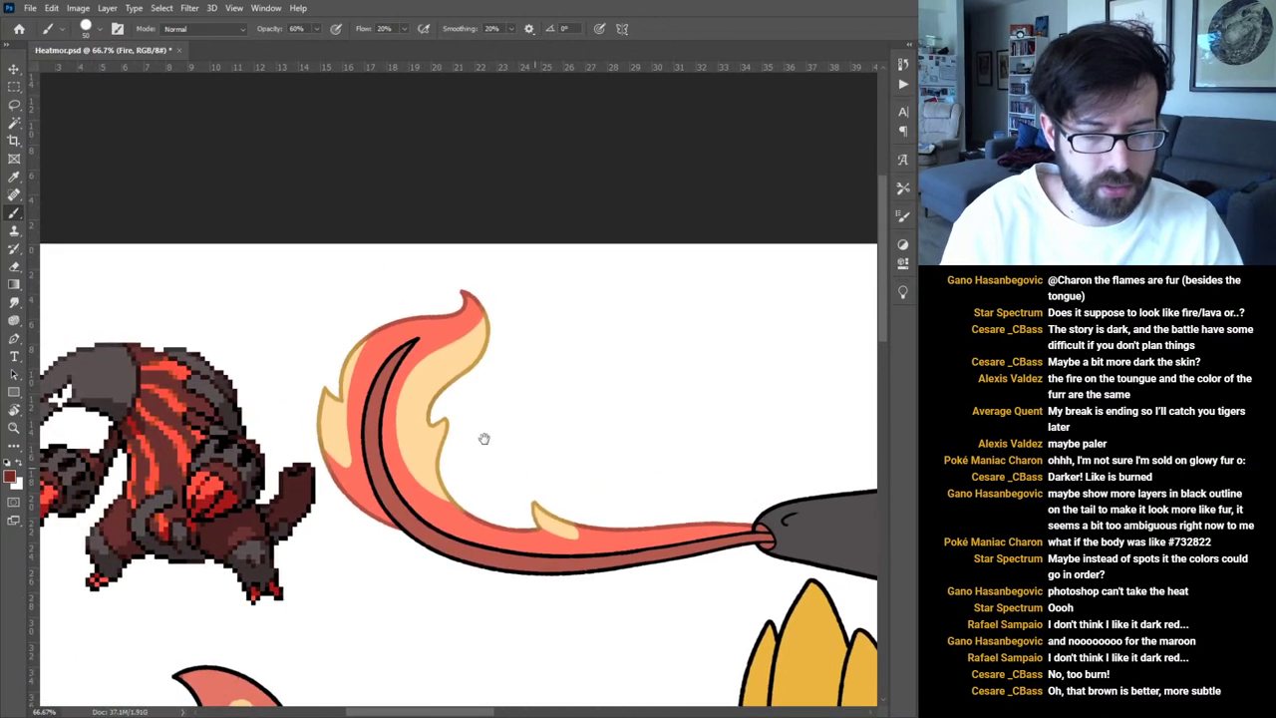
pyautogui.hotkey('ctrl', '+')
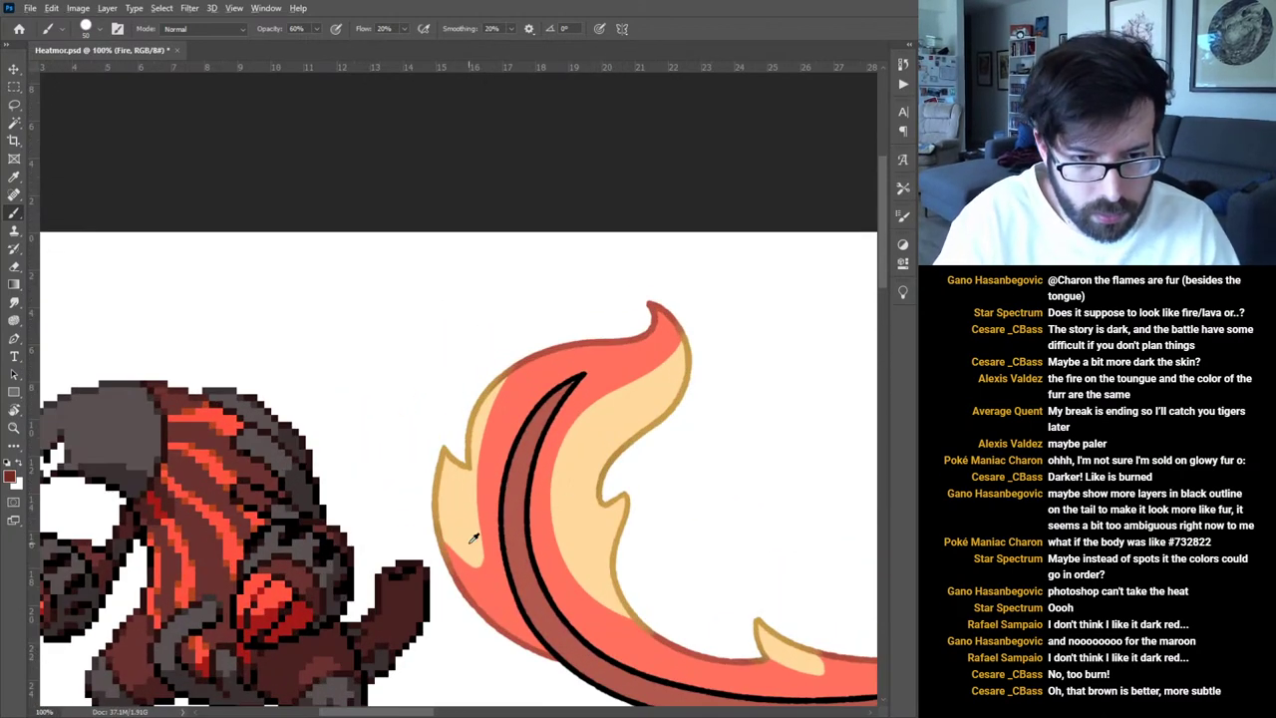
pyautogui.keyDown('alt'); pyautogui.click(463, 539); pyautogui.keyUp('alt')
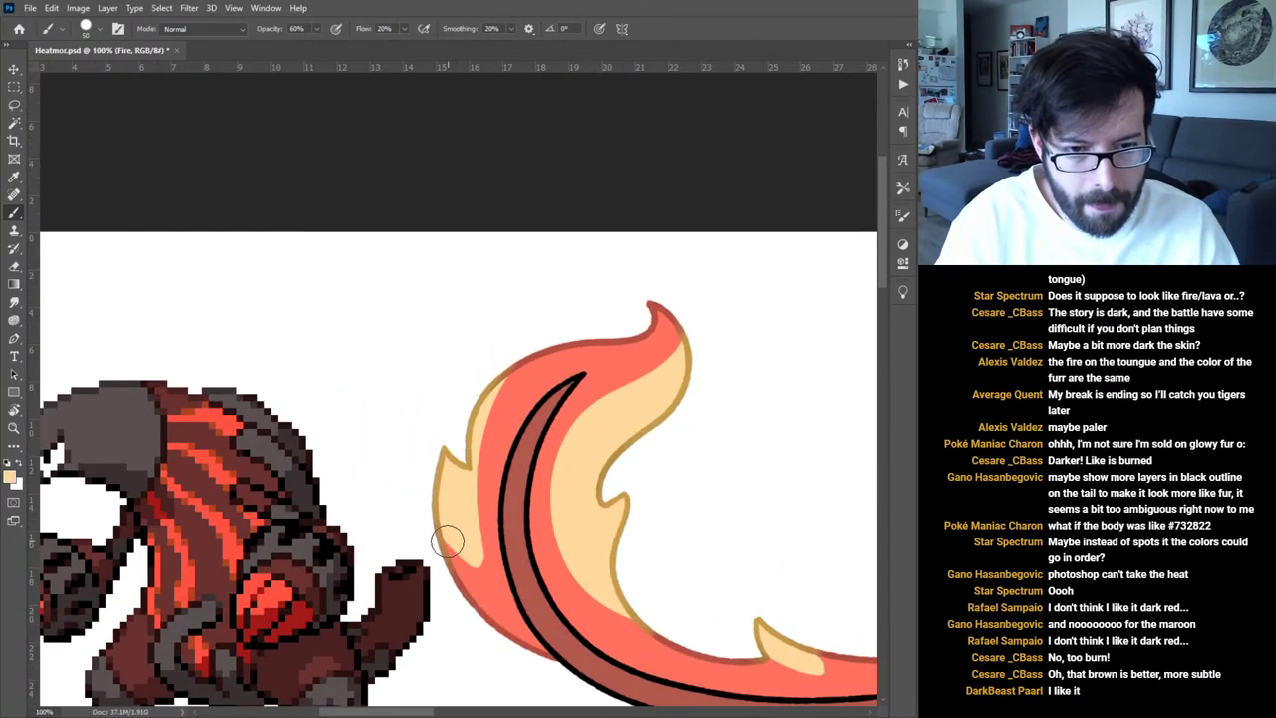
pyautogui.press('[')
pyautogui.press('[')
pyautogui.moveTo(445, 538)
pyautogui.mouseDown()
pyautogui.moveTo(460, 565)
pyautogui.moveTo(481, 568)
pyautogui.moveTo(470, 510)
pyautogui.moveTo(485, 564)
pyautogui.moveTo(448, 544)
pyautogui.moveTo(486, 569)
pyautogui.moveTo(480, 443)
pyautogui.moveTo(514, 366)
pyautogui.moveTo(473, 478)
pyautogui.moveTo(482, 520)
pyautogui.moveTo(477, 441)
pyautogui.moveTo(502, 382)
pyautogui.moveTo(684, 325)
pyautogui.moveTo(668, 359)
pyautogui.moveTo(676, 348)
pyautogui.moveTo(563, 448)
pyautogui.moveTo(578, 418)
pyautogui.moveTo(548, 517)
pyautogui.moveTo(554, 481)
pyautogui.moveTo(571, 580)
pyautogui.moveTo(655, 636)
pyautogui.moveTo(581, 590)
pyautogui.moveTo(552, 544)
pyautogui.moveTo(625, 618)
pyautogui.mouseUp()
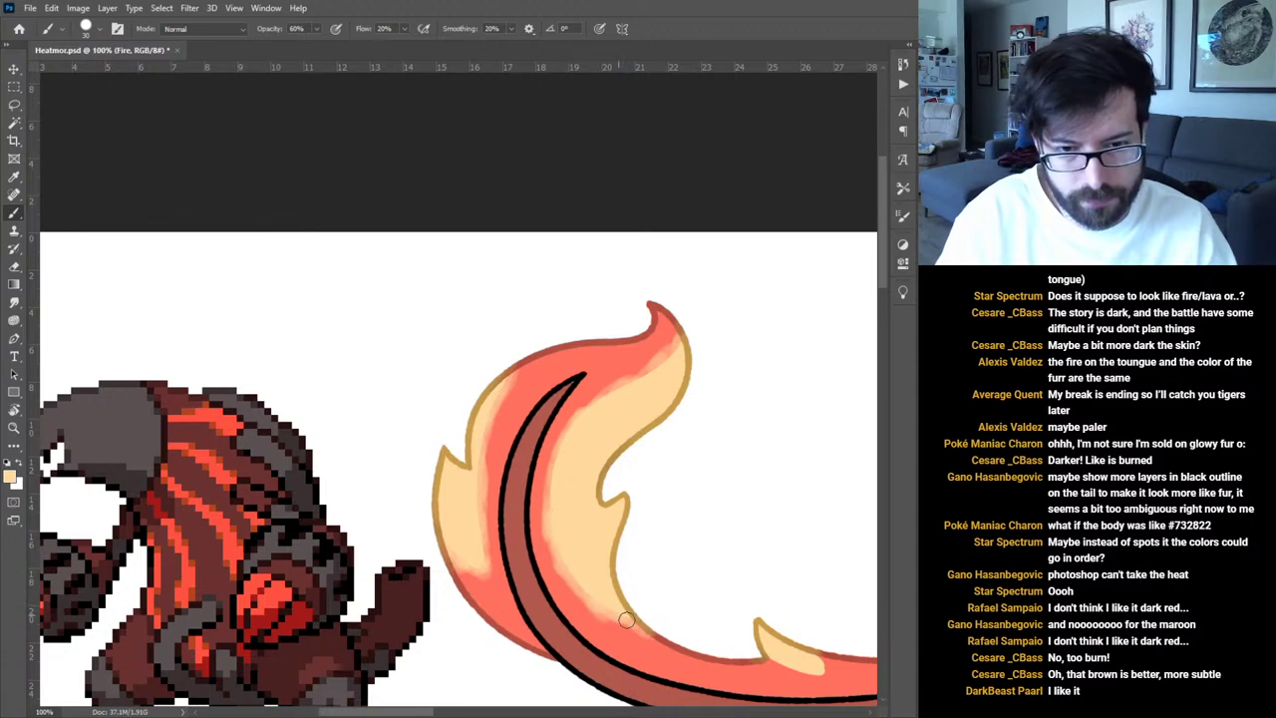
# Blend pale yellow around the small flame lick and widen the yellow glow along both sides of the tongue's curl.
pyautogui.moveTo(794, 623); pyautogui.dragTo(674, 544)
pyautogui.moveTo(664, 590)
pyautogui.mouseDown()
pyautogui.moveTo(647, 582)
pyautogui.moveTo(724, 595)
pyautogui.mouseUp()
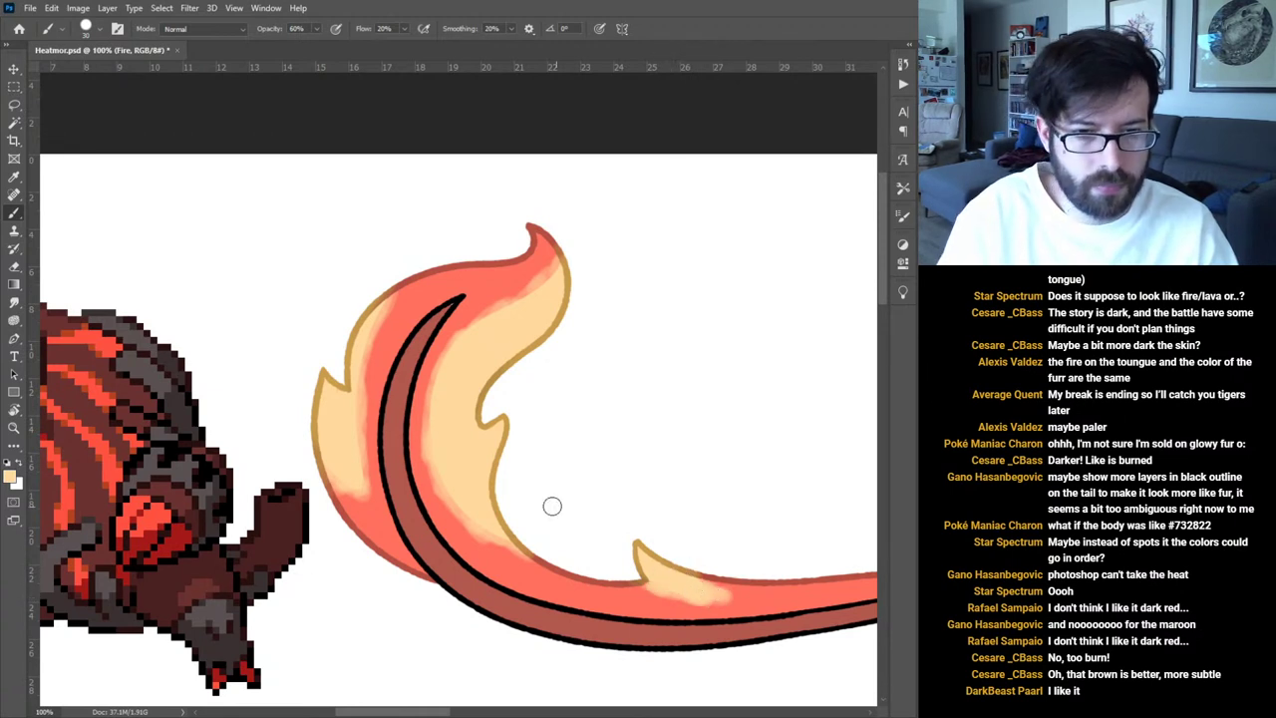
pyautogui.moveTo(511, 540)
pyautogui.mouseDown()
pyautogui.moveTo(460, 506)
pyautogui.moveTo(508, 543)
pyautogui.moveTo(445, 468)
pyautogui.moveTo(519, 547)
pyautogui.moveTo(457, 483)
pyautogui.moveTo(439, 406)
pyautogui.moveTo(438, 447)
pyautogui.moveTo(438, 385)
pyautogui.moveTo(427, 406)
pyautogui.moveTo(473, 339)
pyautogui.moveTo(428, 364)
pyautogui.moveTo(435, 358)
pyautogui.mouseUp()
pyautogui.moveTo(497, 315)
pyautogui.mouseDown()
pyautogui.moveTo(469, 338)
pyautogui.moveTo(558, 262)
pyautogui.moveTo(552, 282)
pyautogui.moveTo(465, 316)
pyautogui.moveTo(463, 348)
pyautogui.mouseUp()
pyautogui.moveTo(403, 310)
pyautogui.mouseDown()
pyautogui.moveTo(370, 341)
pyautogui.moveTo(368, 326)
pyautogui.moveTo(377, 380)
pyautogui.moveTo(364, 346)
pyautogui.moveTo(368, 402)
pyautogui.mouseUp()
pyautogui.moveTo(370, 515)
pyautogui.mouseDown()
pyautogui.moveTo(333, 480)
pyautogui.moveTo(356, 493)
pyautogui.moveTo(368, 350)
pyautogui.moveTo(361, 392)
pyautogui.moveTo(371, 387)
pyautogui.moveTo(368, 360)
pyautogui.moveTo(358, 423)
pyautogui.moveTo(362, 358)
pyautogui.moveTo(370, 401)
pyautogui.moveTo(368, 356)
pyautogui.moveTo(400, 297)
pyautogui.moveTo(387, 513)
pyautogui.mouseUp()
pyautogui.moveTo(667, 515); pyautogui.dragTo(516, 456)
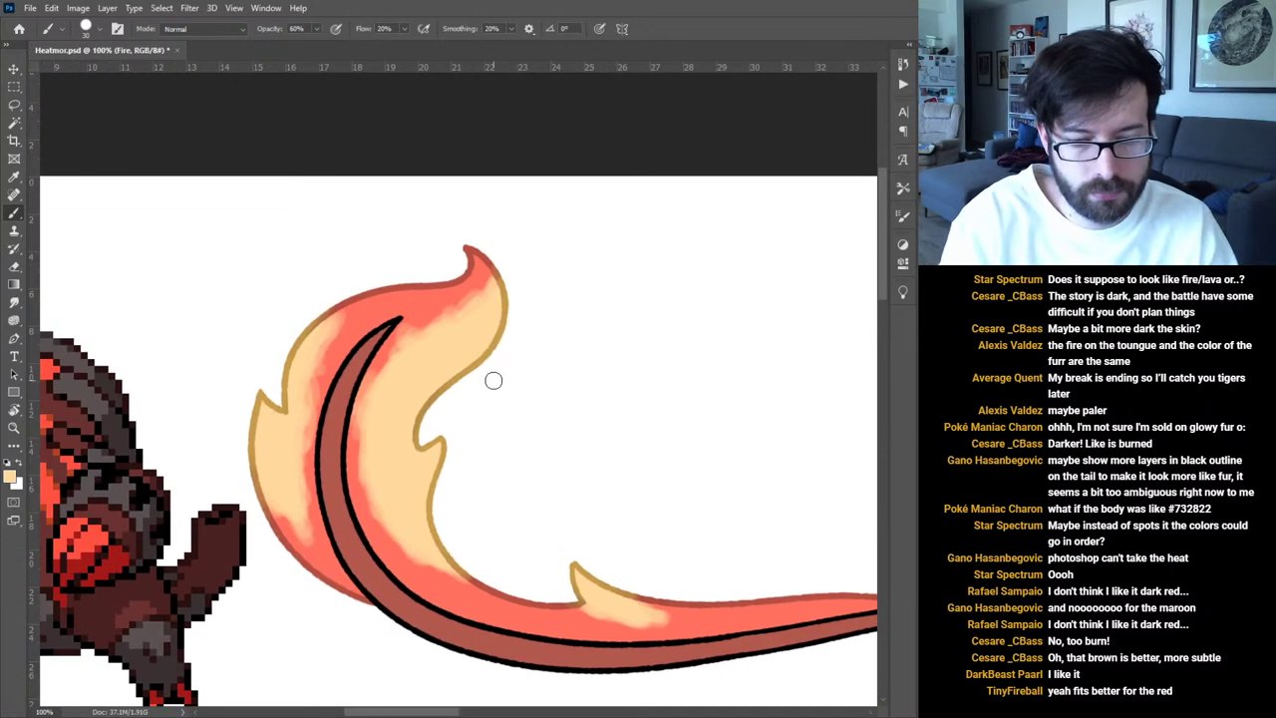
pyautogui.hotkey('ctrl', '0')
pyautogui.hotkey('ctrl', '0')
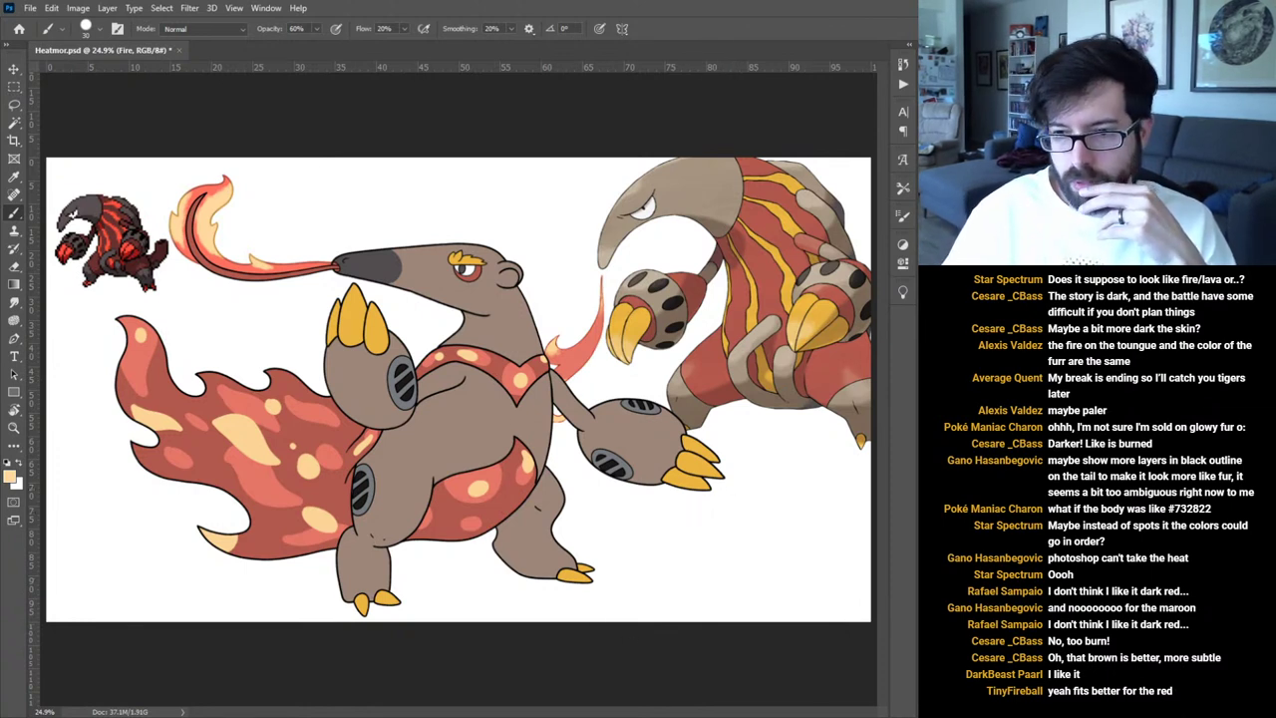
# Hide the salmon and yellow spots and shift the fur on the Tail layer to a more saturated red, testing brighter, pinker and more orange variants.
pyautogui.hotkey('ctrl', ',')
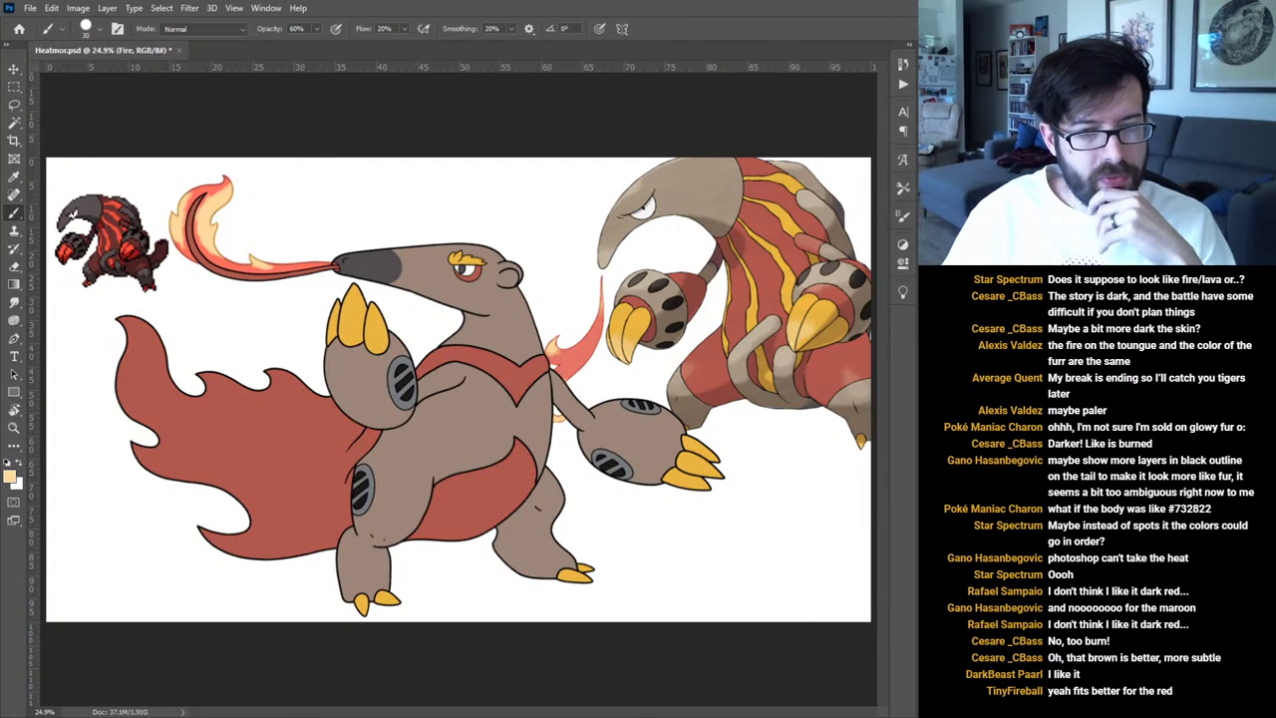
pyautogui.hotkey('alt', '[')
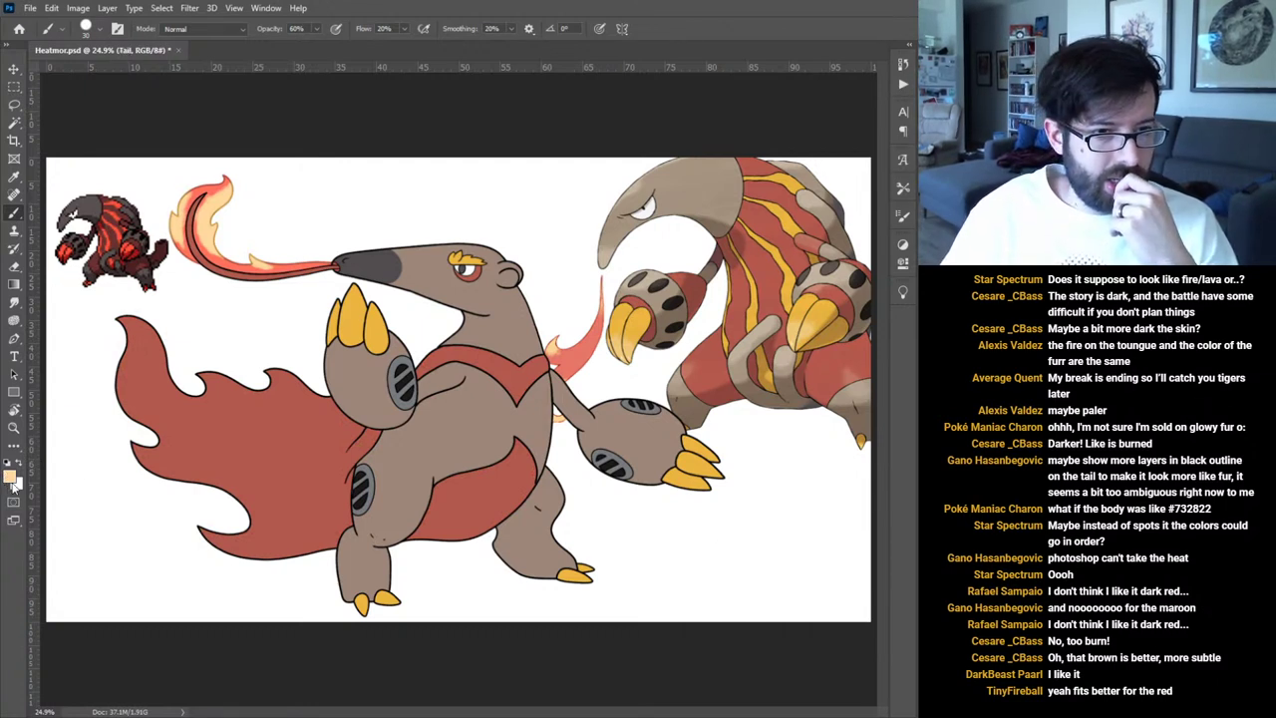
pyautogui.press('i')
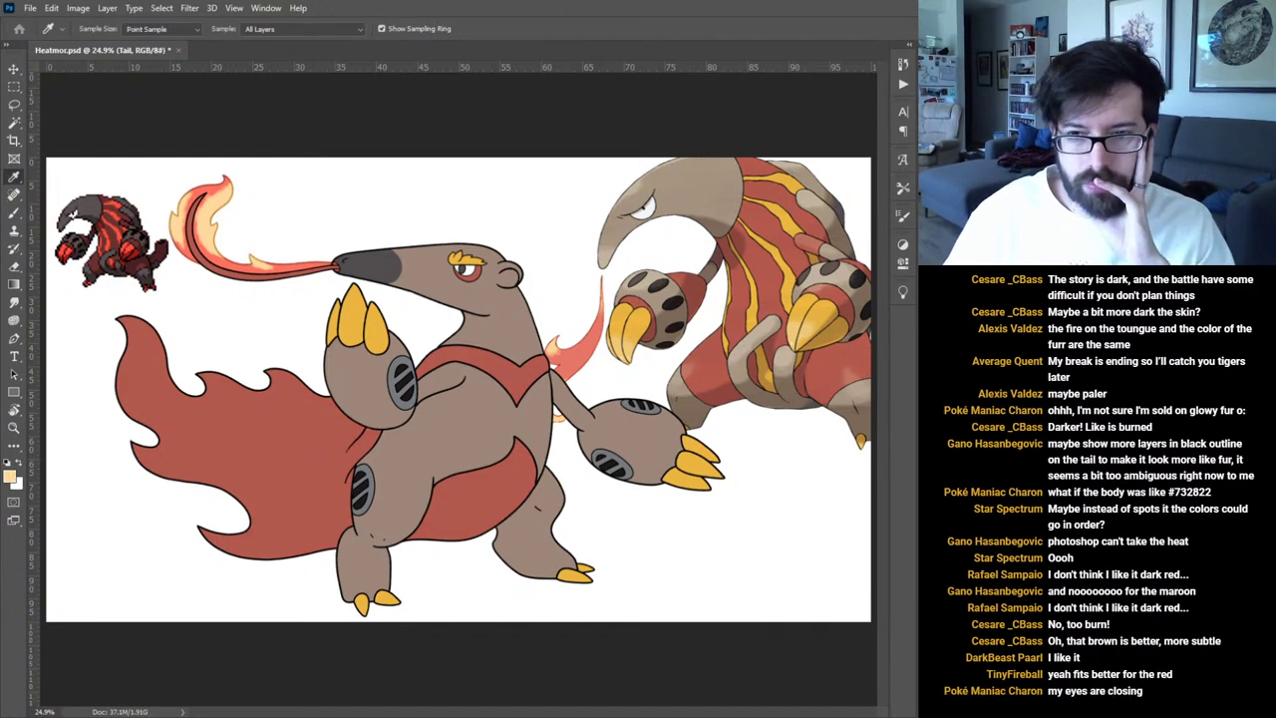
pyautogui.press('b')
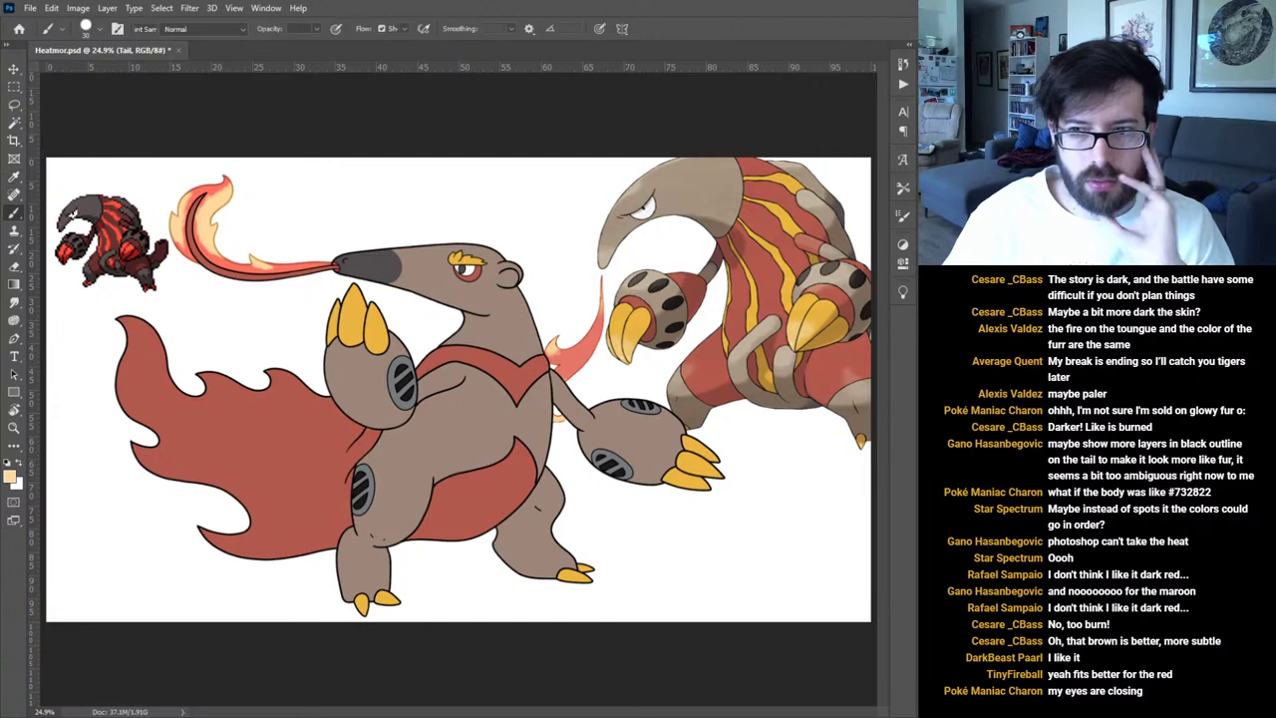
pyautogui.press('alt')
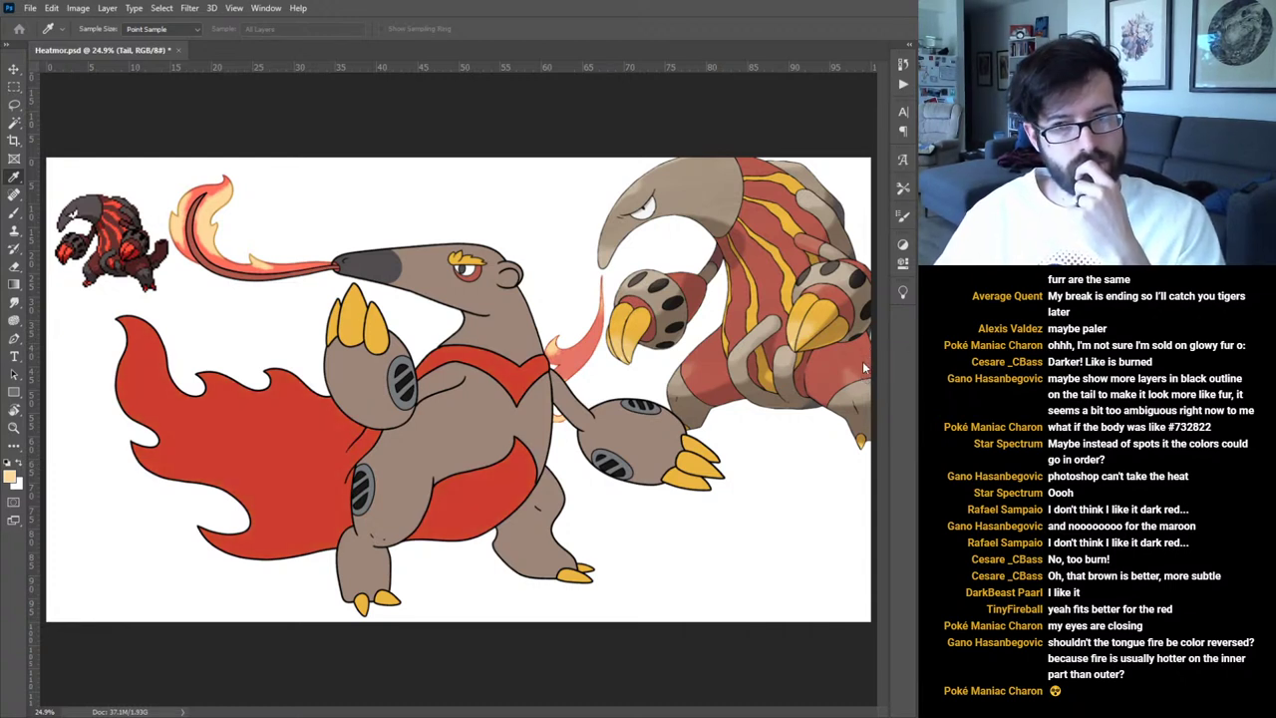
pyautogui.hotkey('ctrl', 'z')
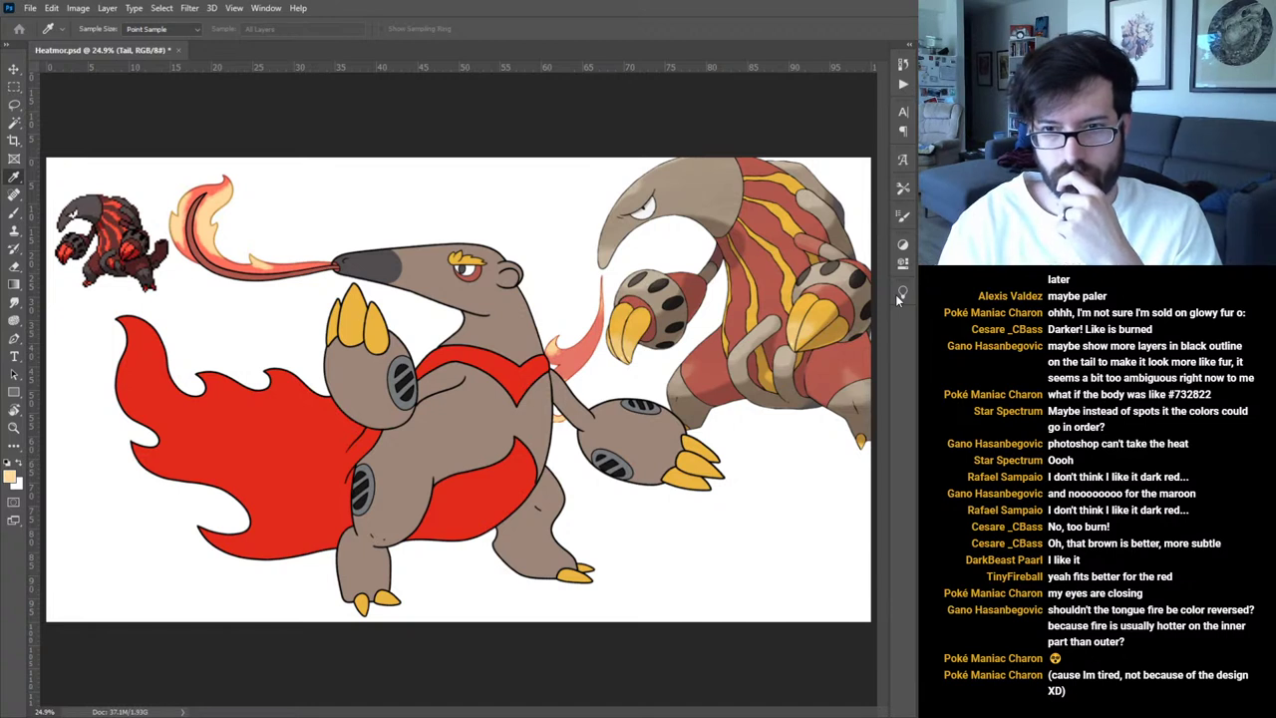
pyautogui.hotkey('ctrl', 'shift', 'z')
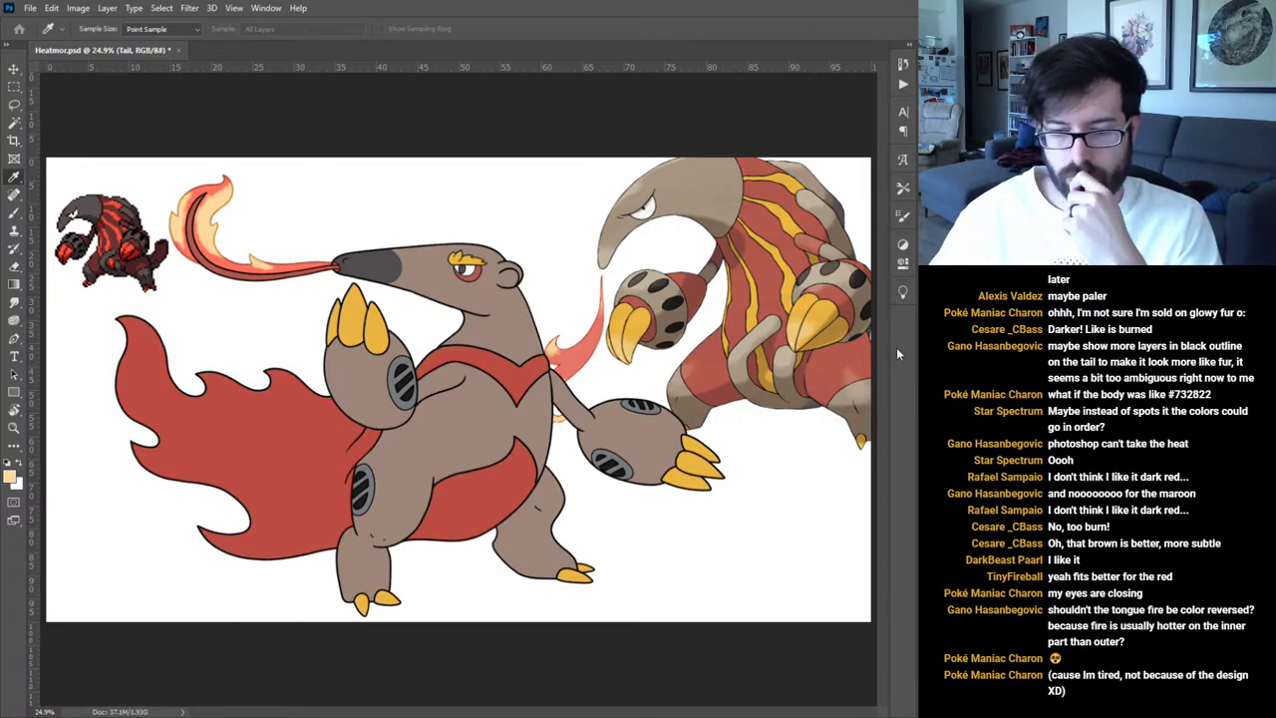
pyautogui.press('8')
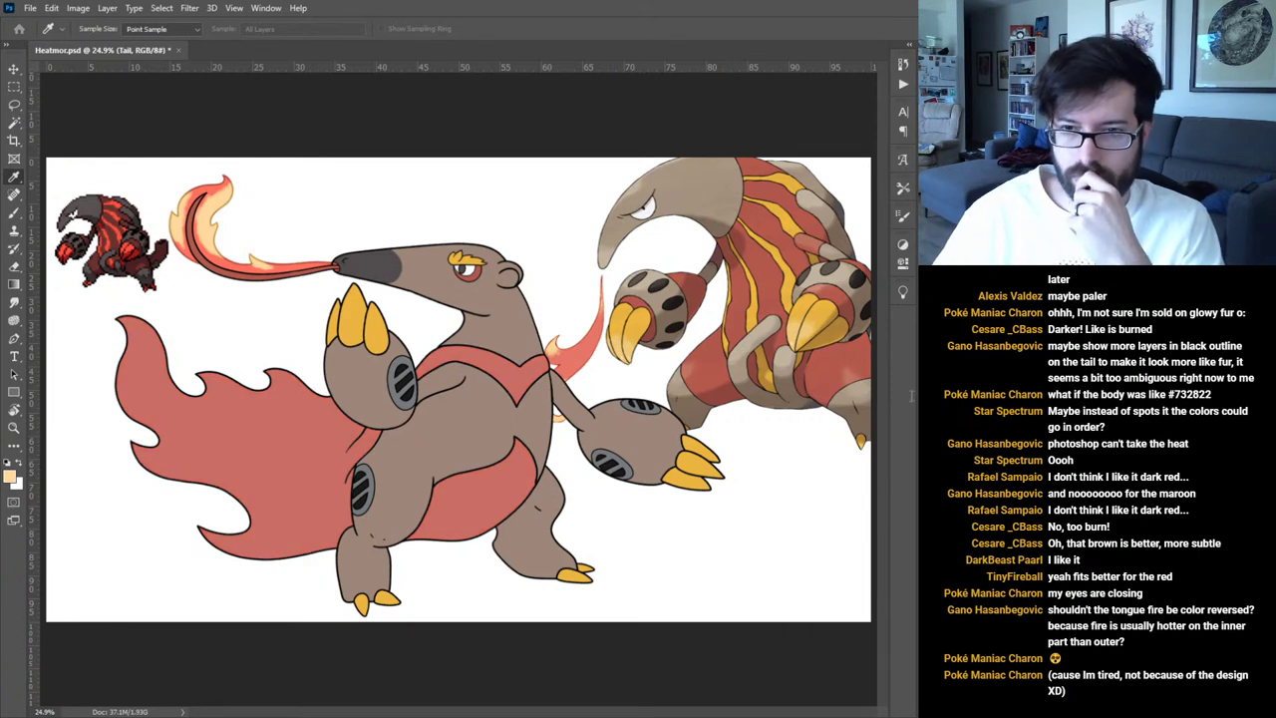
pyautogui.press('0')
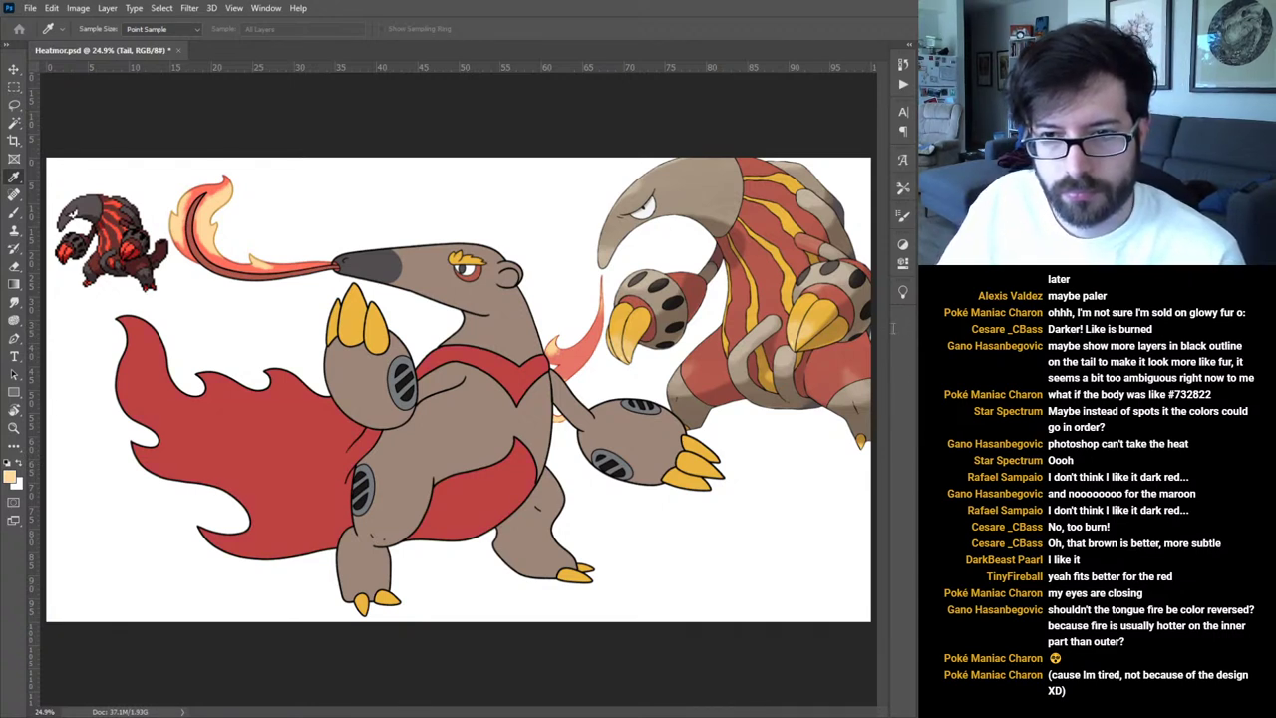
pyautogui.click(800, 309)
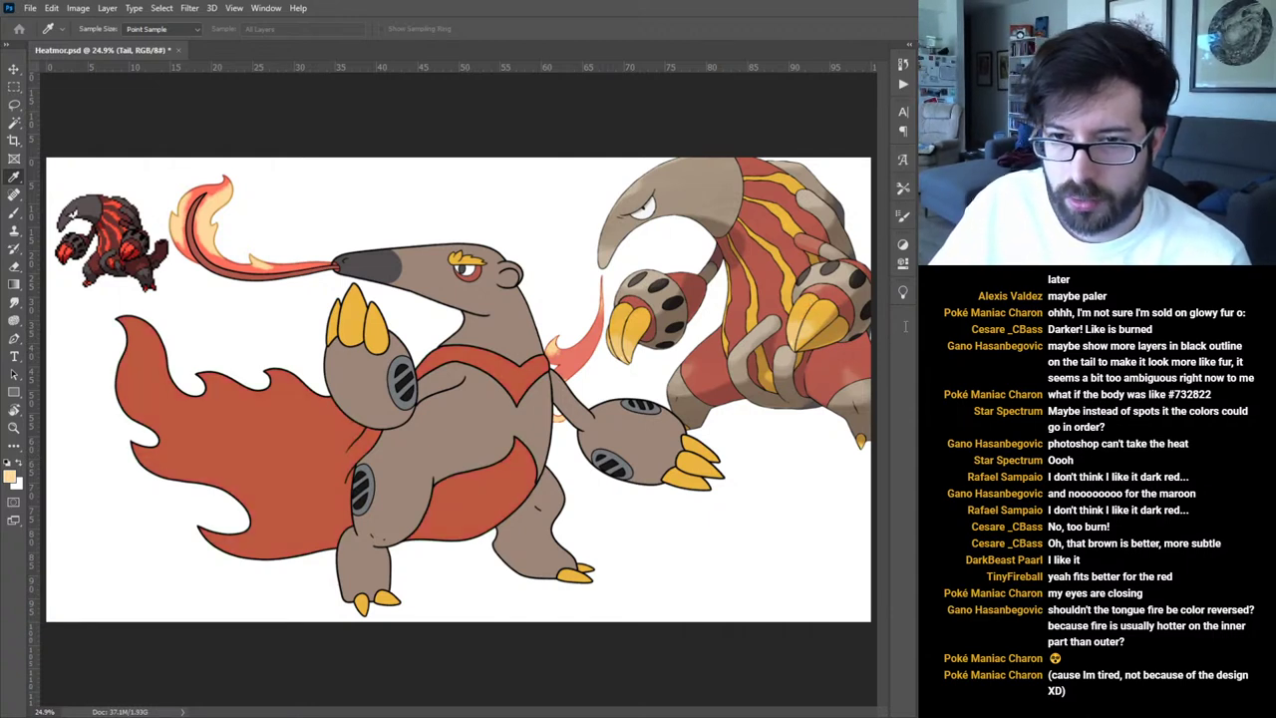
pyautogui.hotkey('ctrl', 'z')
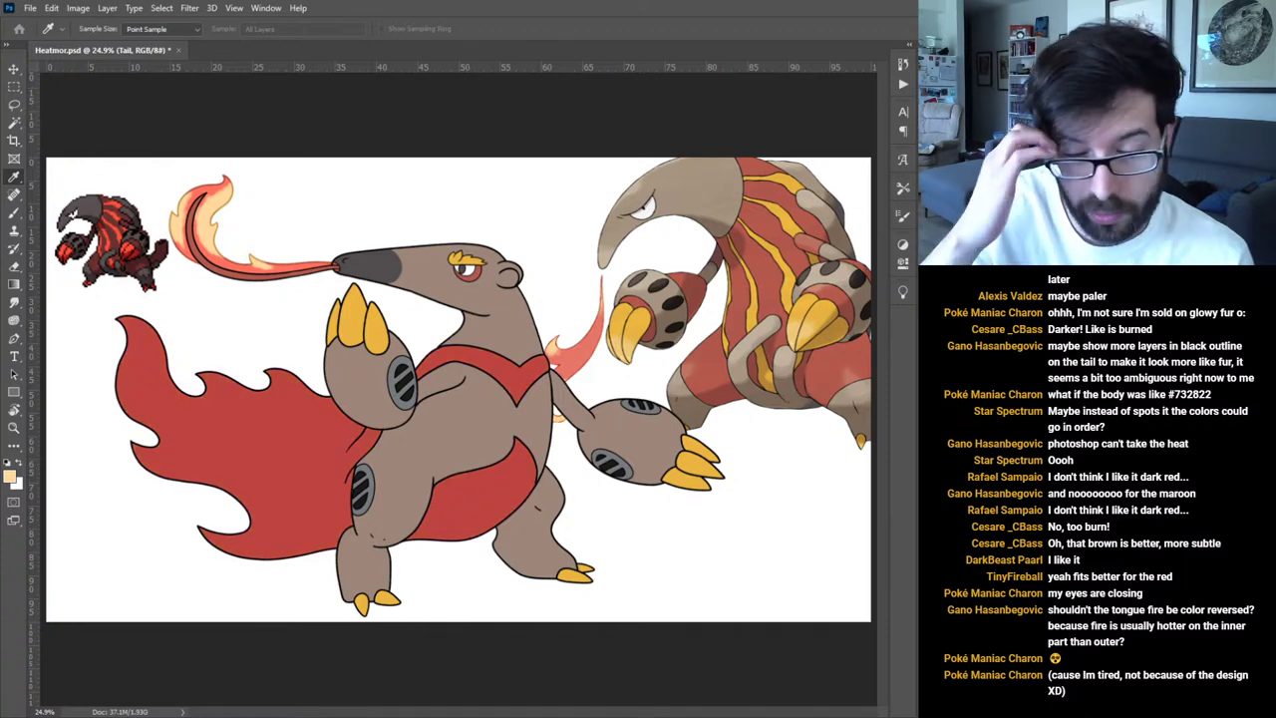
pyautogui.press('b')
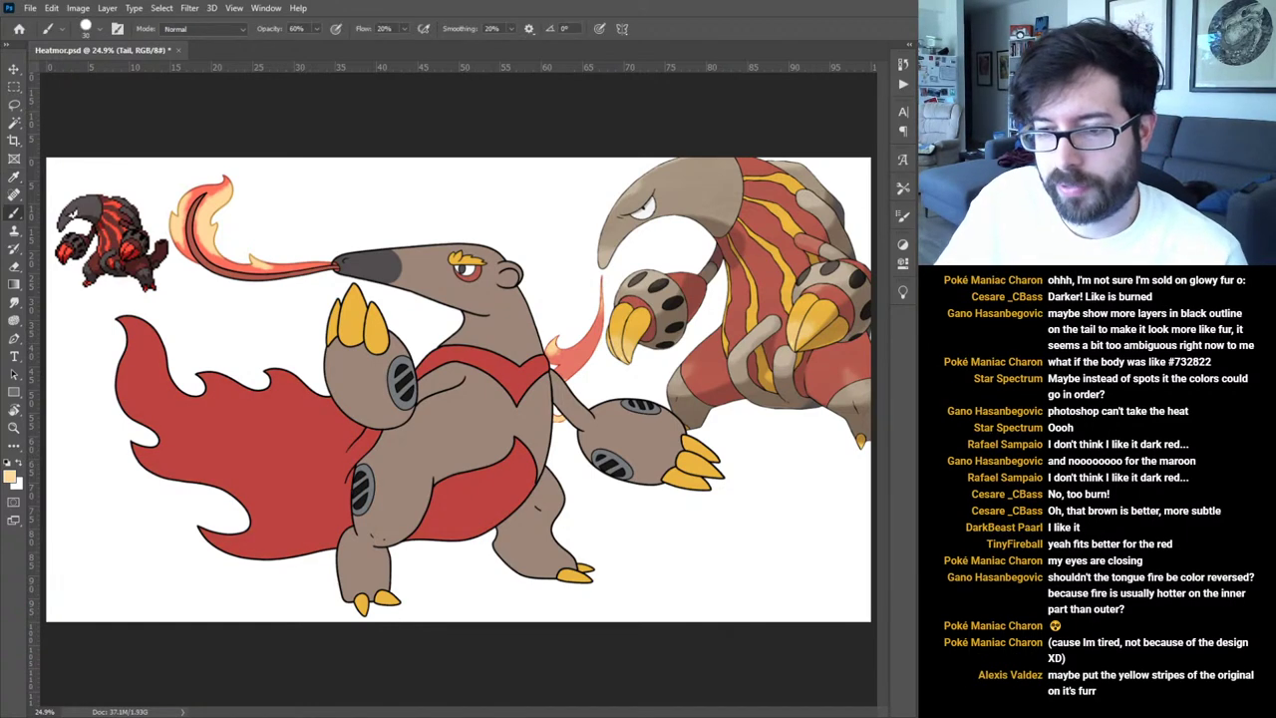
# Compare the red fur with and without the salmon and yellow spots.
pyautogui.hotkey('ctrl', 'z')
pyautogui.hotkey('ctrl', 'z')
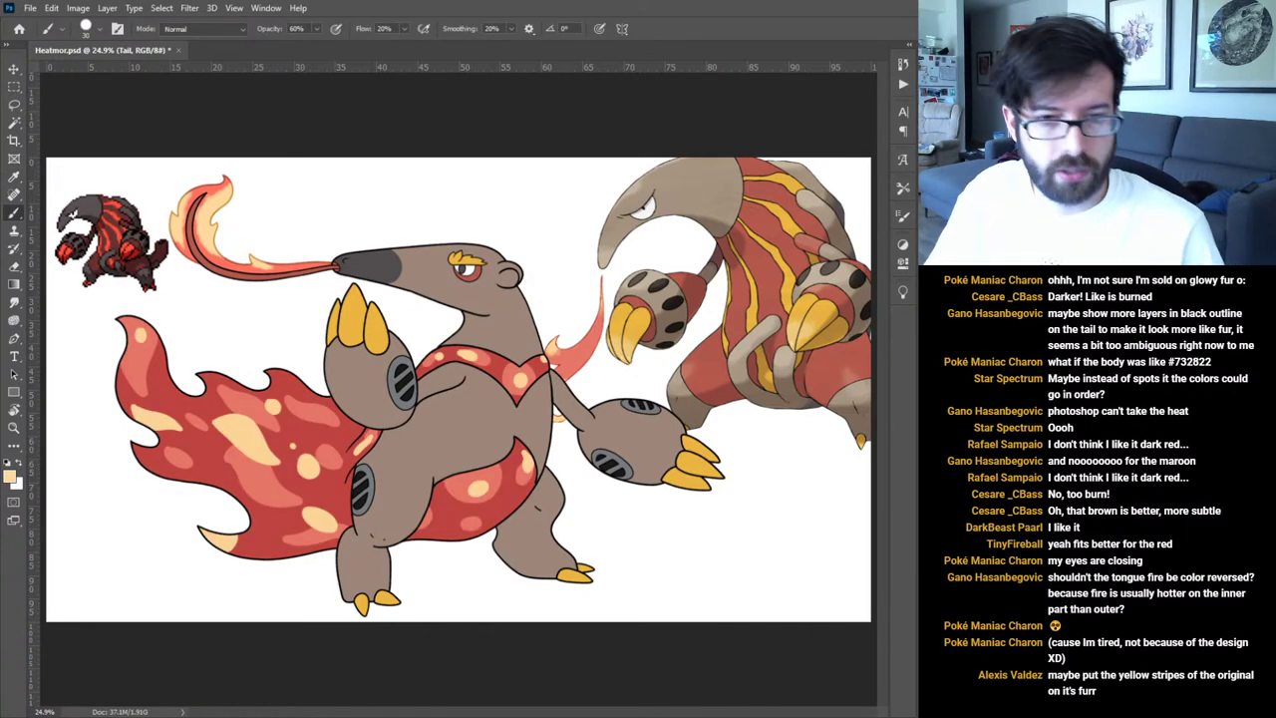
pyautogui.hotkey('ctrl', 'z')
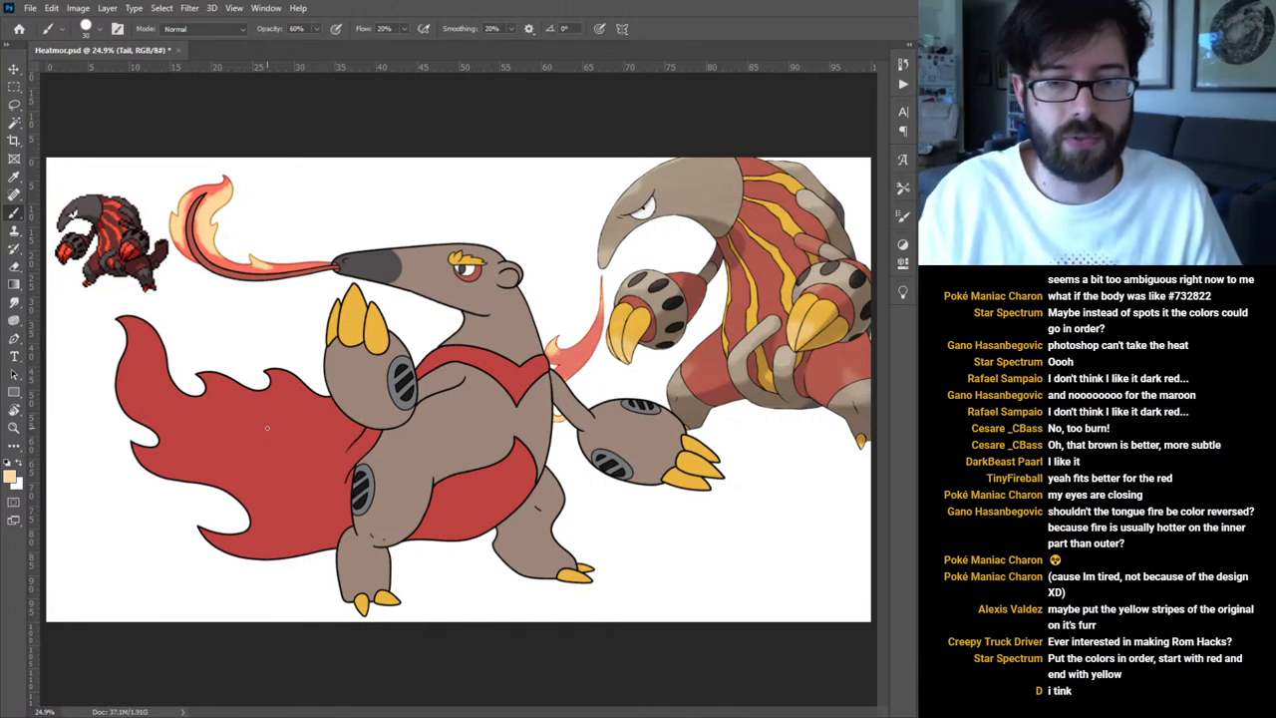
# Add a new layer above the Tail layer for yellow fur markings, with a full-opacity brush.
pyautogui.keyDown('alt'); pyautogui.click(702, 454); pyautogui.keyUp('alt')
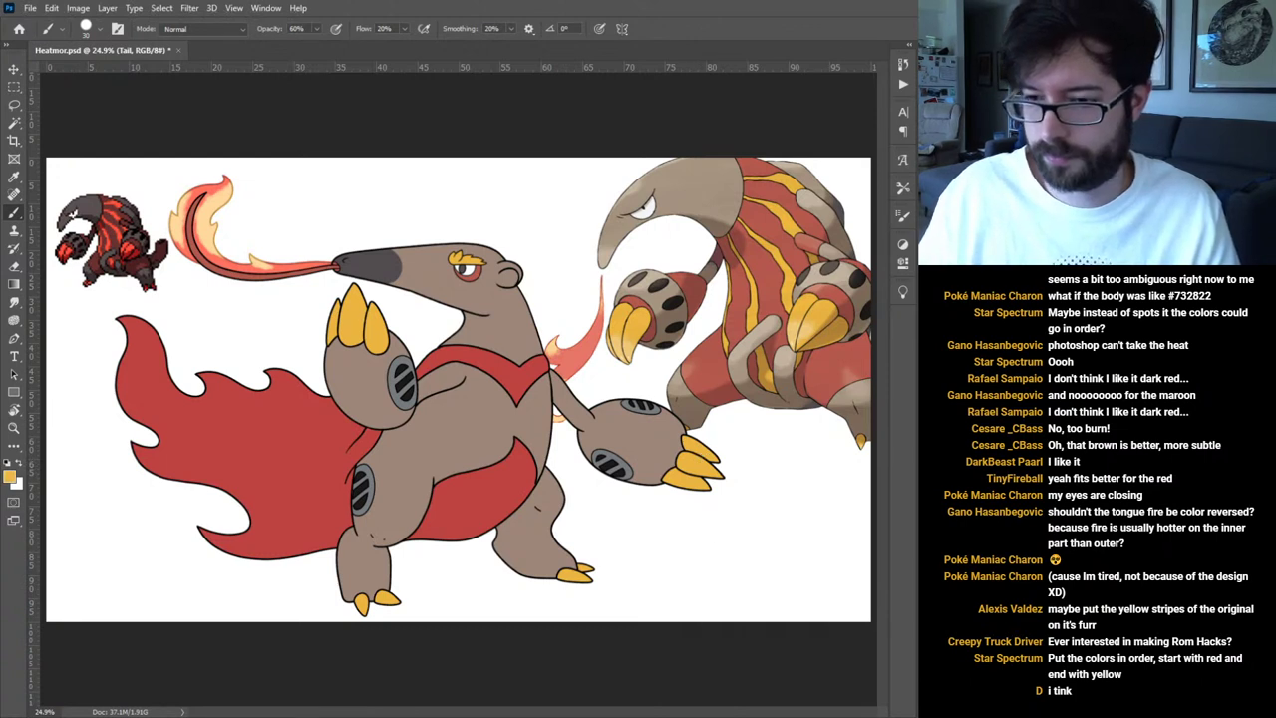
pyautogui.hotkey('ctrl', 'shift', 'alt', 'n')
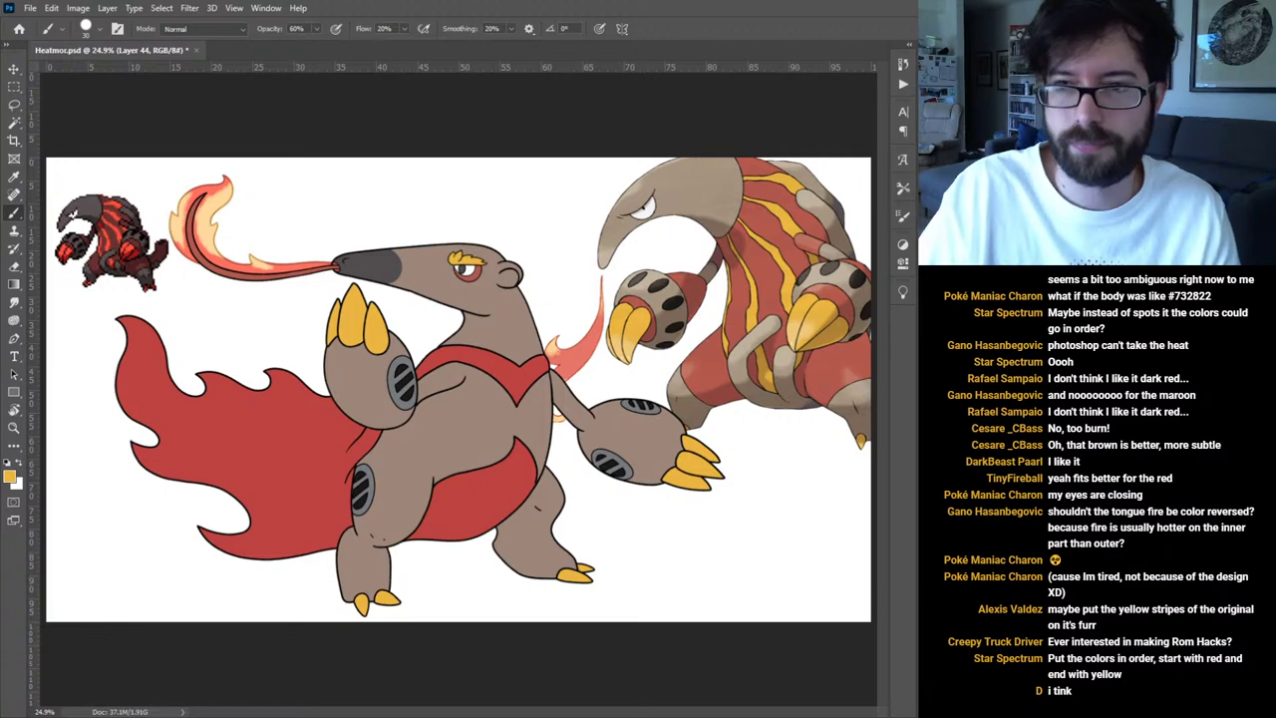
pyautogui.hotkey('ctrl', '+')
pyautogui.hotkey('ctrl', '+')
pyautogui.hotkey('ctrl', '+')
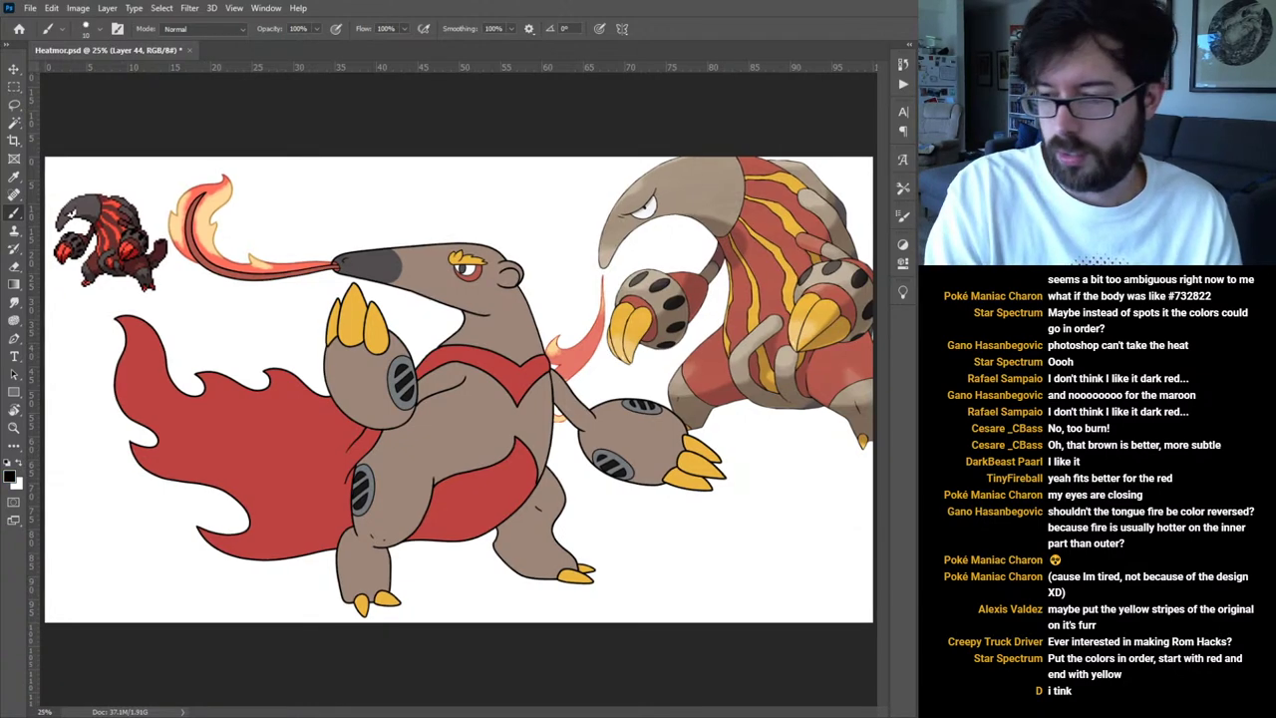
pyautogui.moveTo(707, 393); pyautogui.dragTo(536, 344)
pyautogui.hotkey('ctrl', '+')
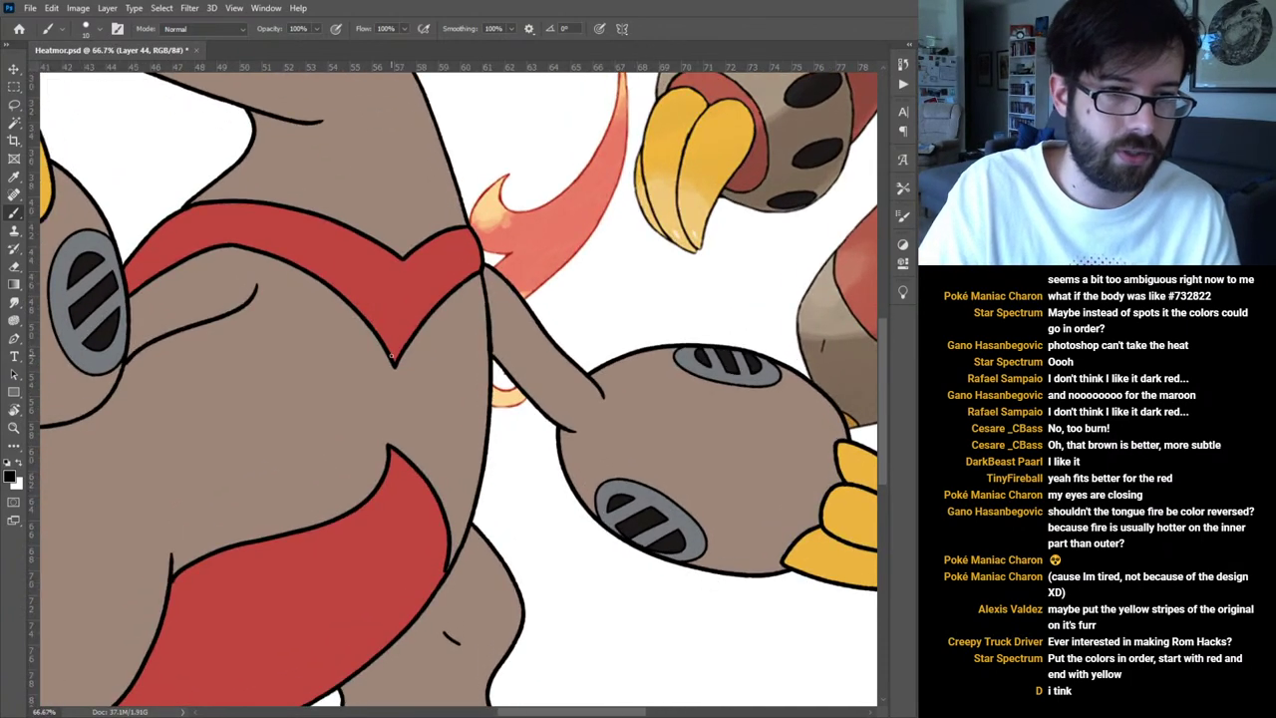
# Enlarge the brush and sample the golden yellow of the claws as the paint colour.
pyautogui.press(']')
pyautogui.press(']')
pyautogui.press(']')
pyautogui.press(']')
pyautogui.press(']')
pyautogui.press(']')
pyautogui.press(']')
pyautogui.press(']')
pyautogui.press(']')
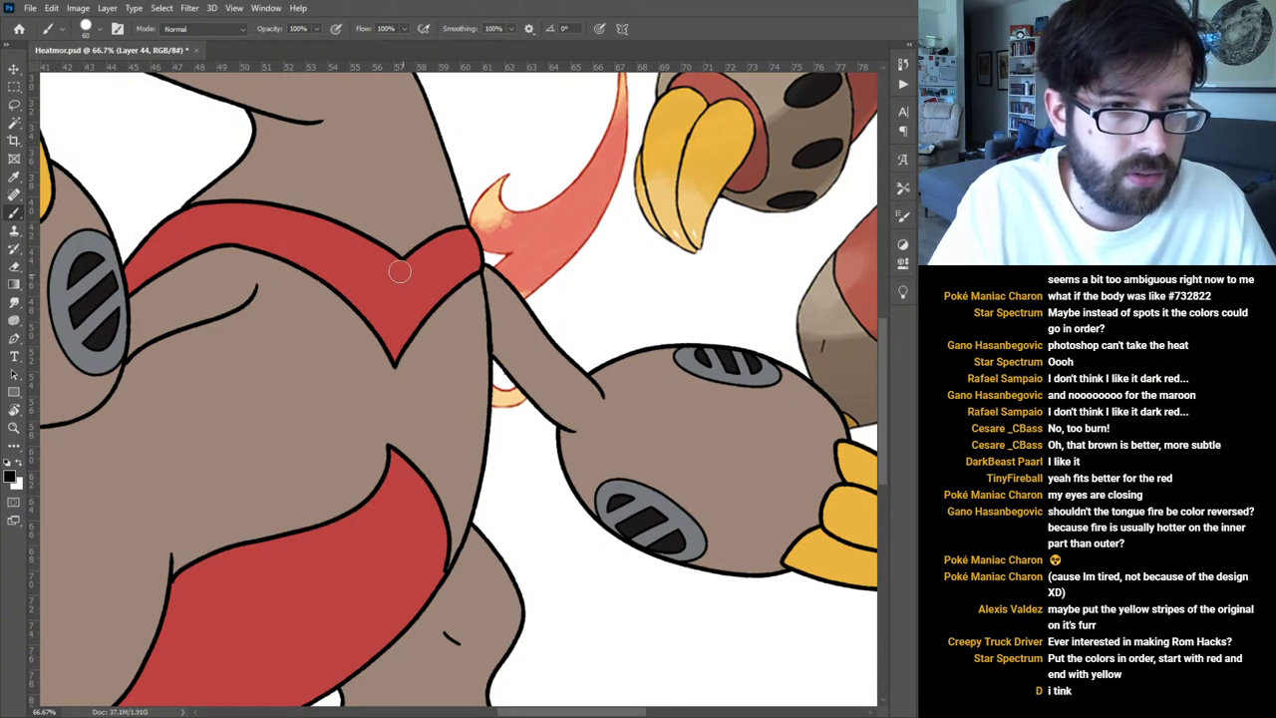
pyautogui.moveTo(404, 276); pyautogui.dragTo(362, 244)
pyautogui.hotkey('ctrl', 'z')
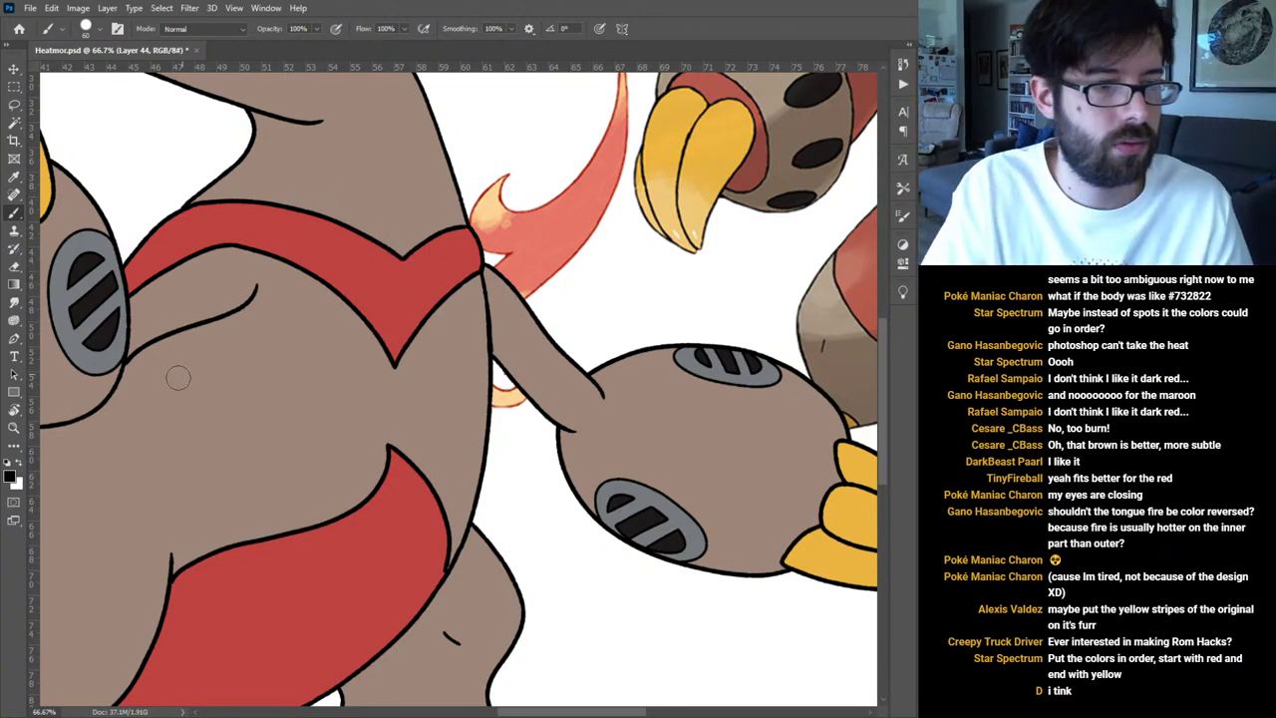
pyautogui.press('i')
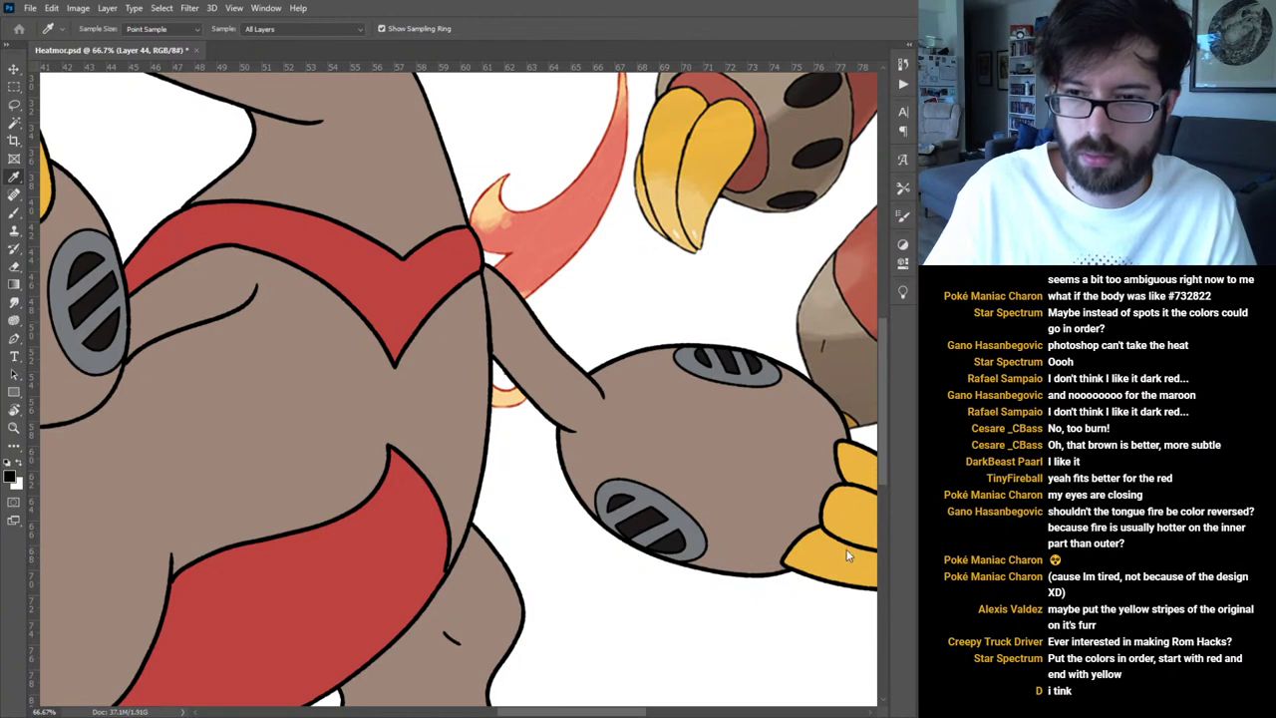
pyautogui.click(845, 507)
pyautogui.press('b')
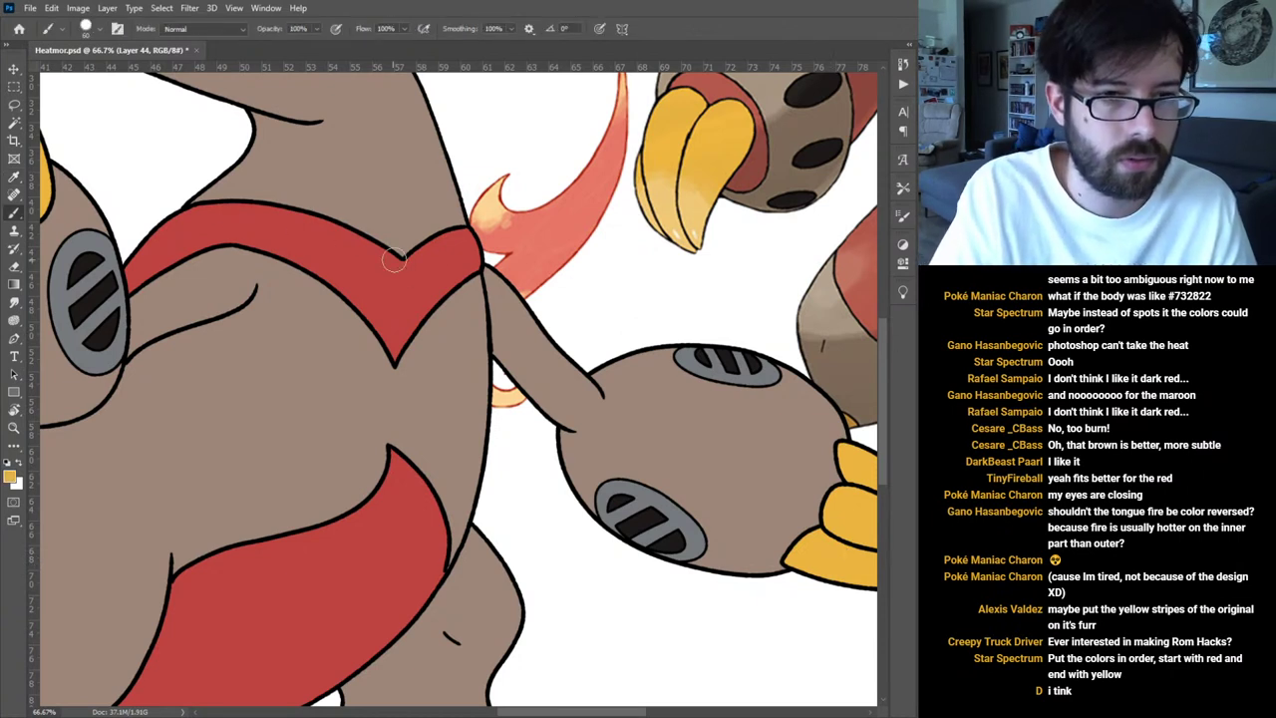
# Try yellow trim strokes along the upper edge and central notch of the red chest band, varying the brush's size and pressure response.
pyautogui.moveTo(404, 271)
pyautogui.mouseDown()
pyautogui.moveTo(295, 211)
pyautogui.moveTo(171, 207)
pyautogui.mouseUp()
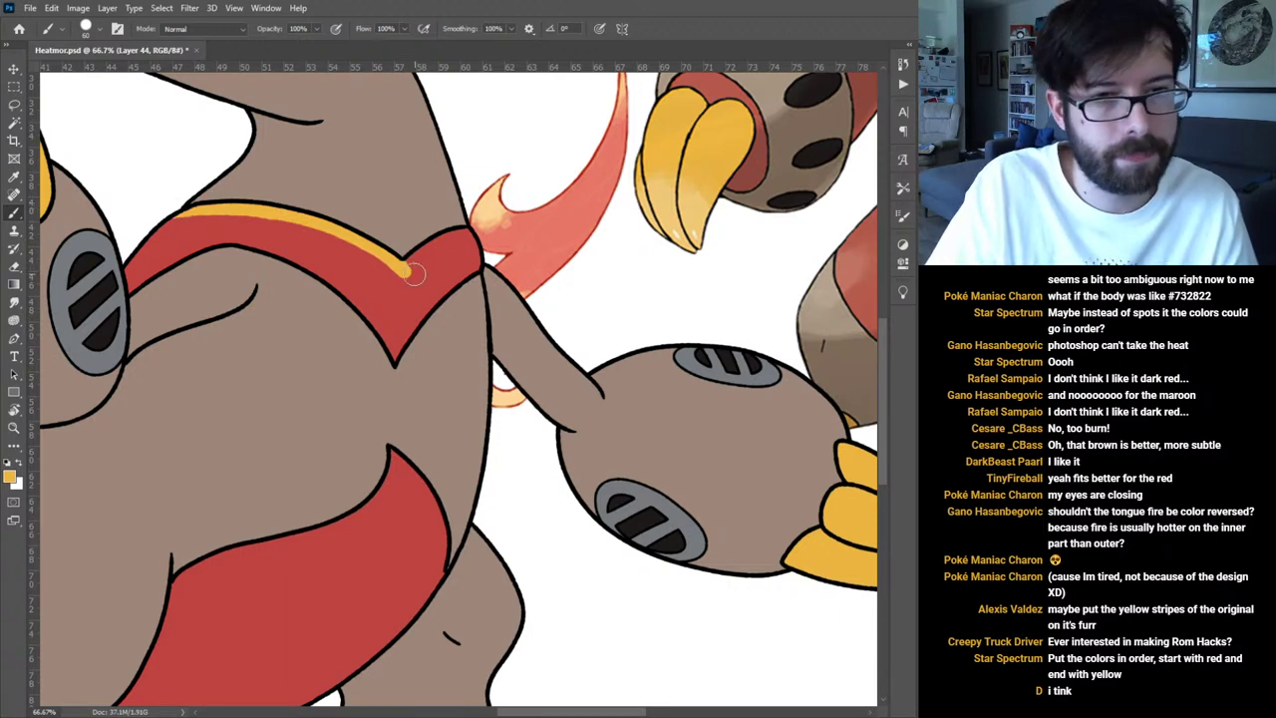
pyautogui.hotkey('ctrl', 'z')
pyautogui.moveTo(417, 255)
pyautogui.mouseDown()
pyautogui.moveTo(399, 288)
pyautogui.moveTo(409, 259)
pyautogui.mouseUp()
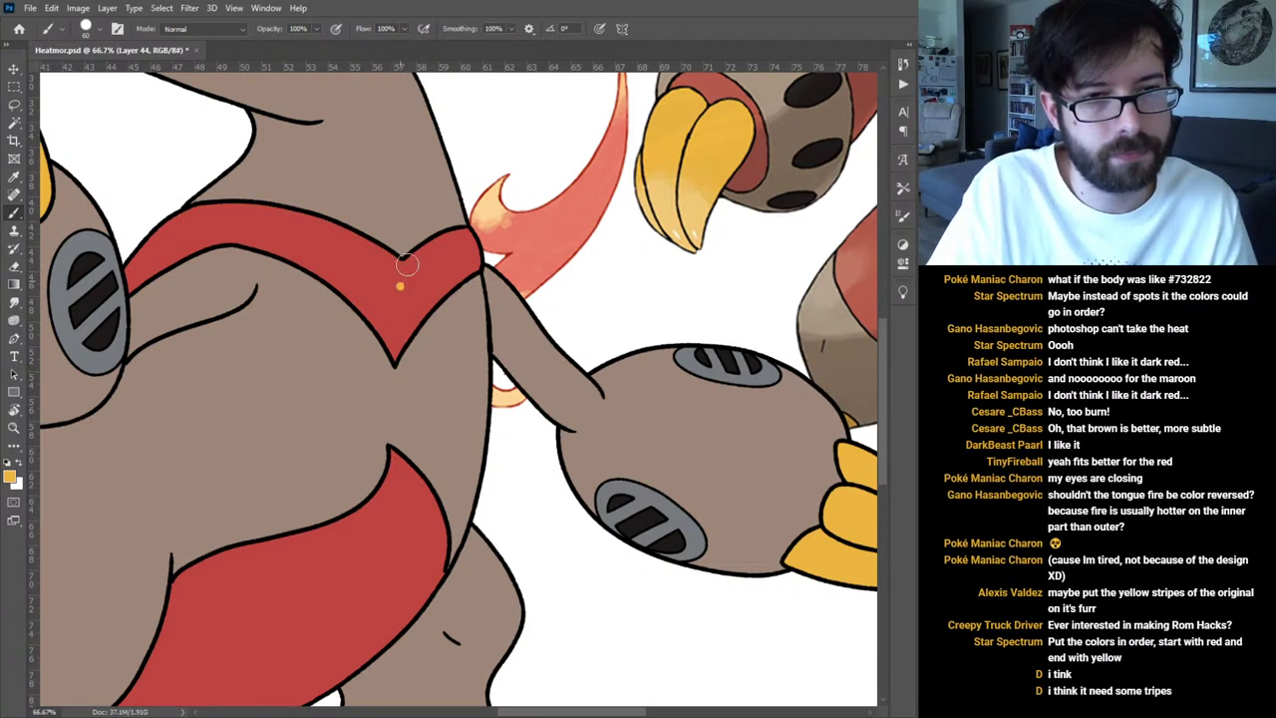
pyautogui.hotkey('ctrl', 'z')
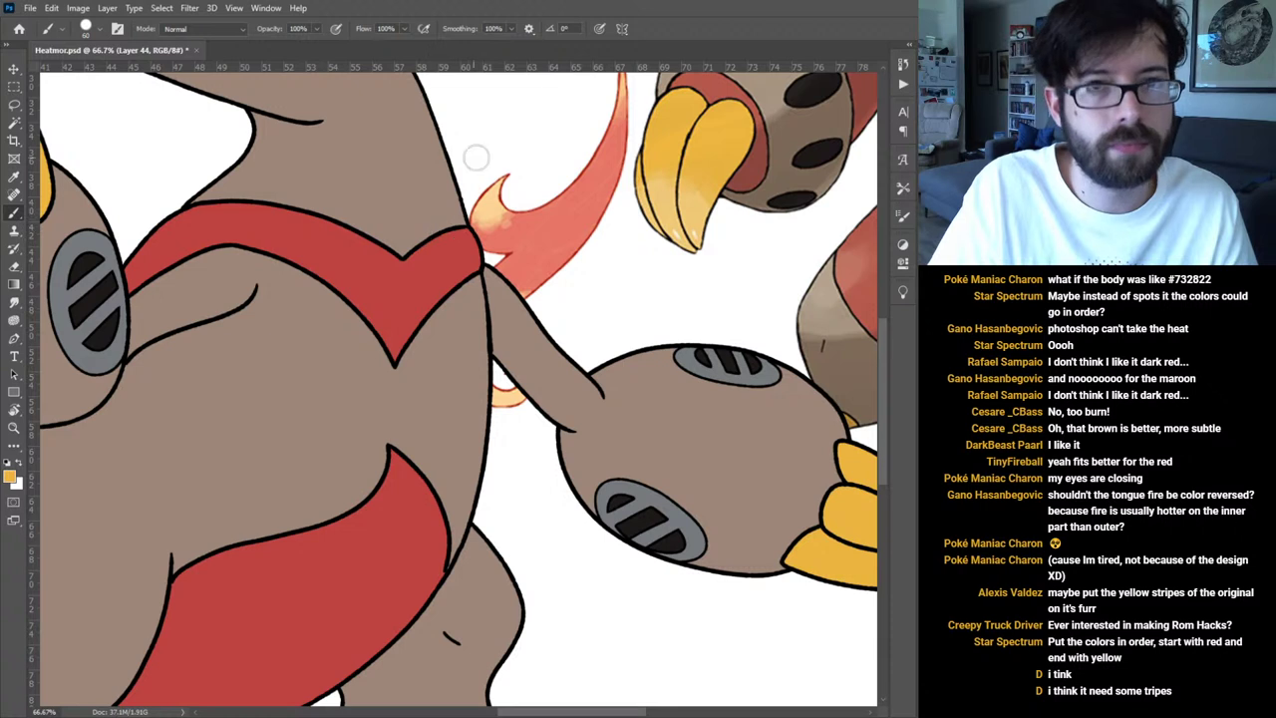
pyautogui.click(600, 29)
pyautogui.moveTo(401, 273); pyautogui.dragTo(402, 296)
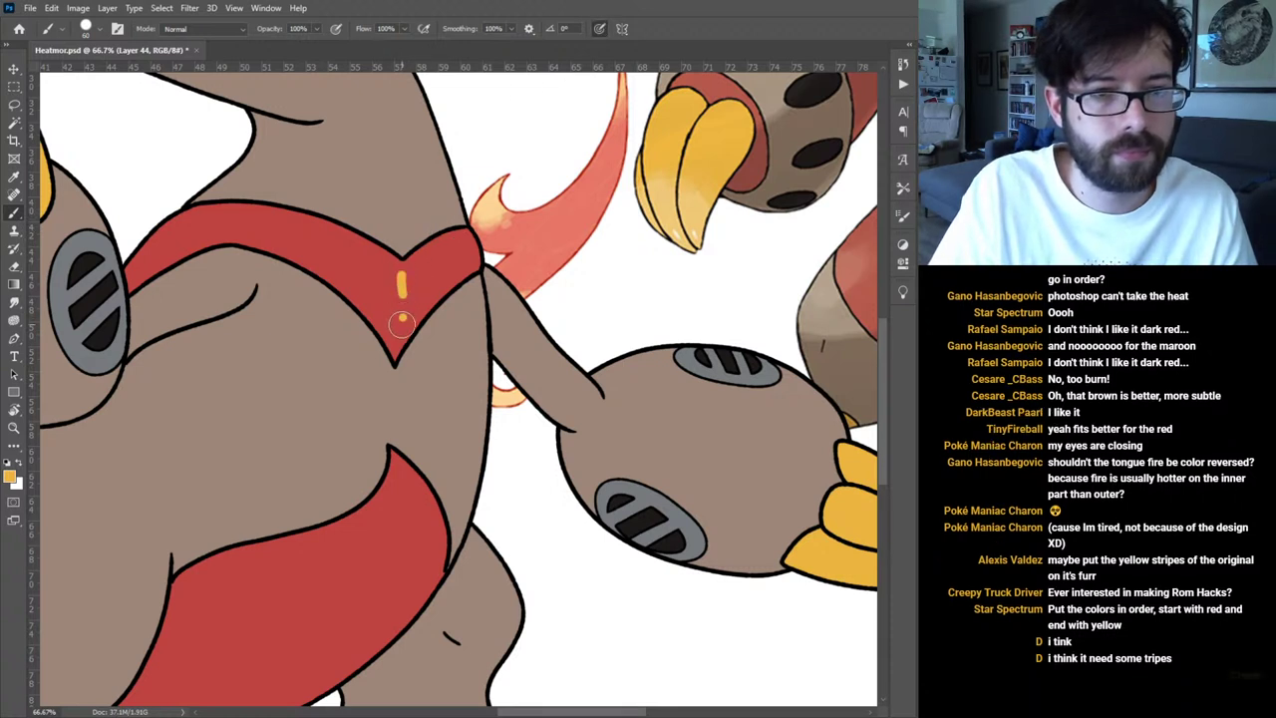
pyautogui.hotkey('ctrl', 'z')
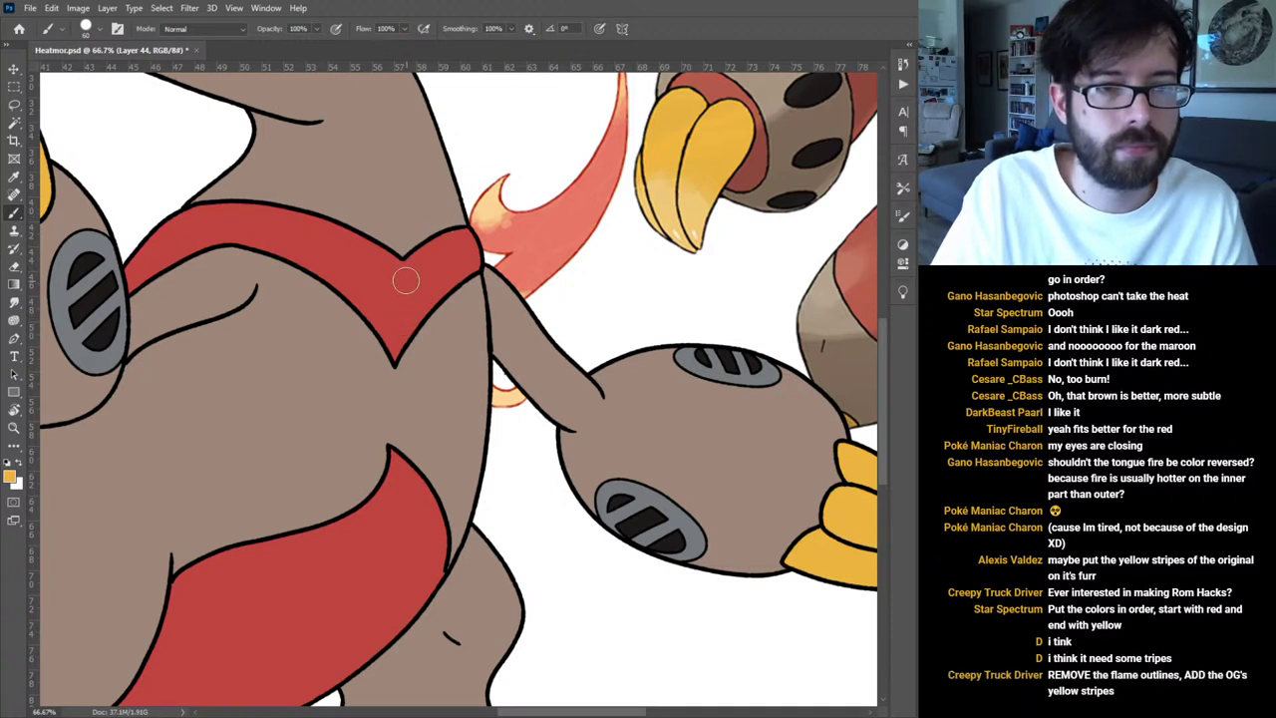
pyautogui.moveTo(402, 278); pyautogui.dragTo(408, 251)
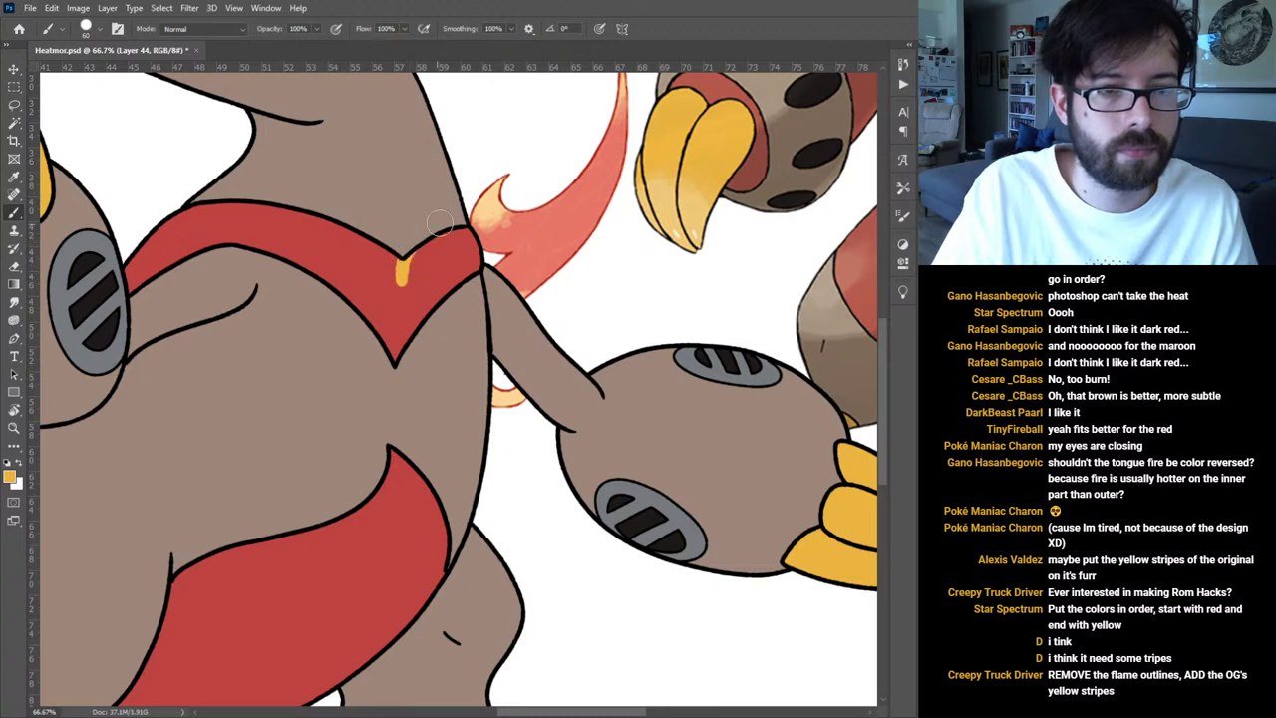
pyautogui.hotkey('ctrl', 'z')
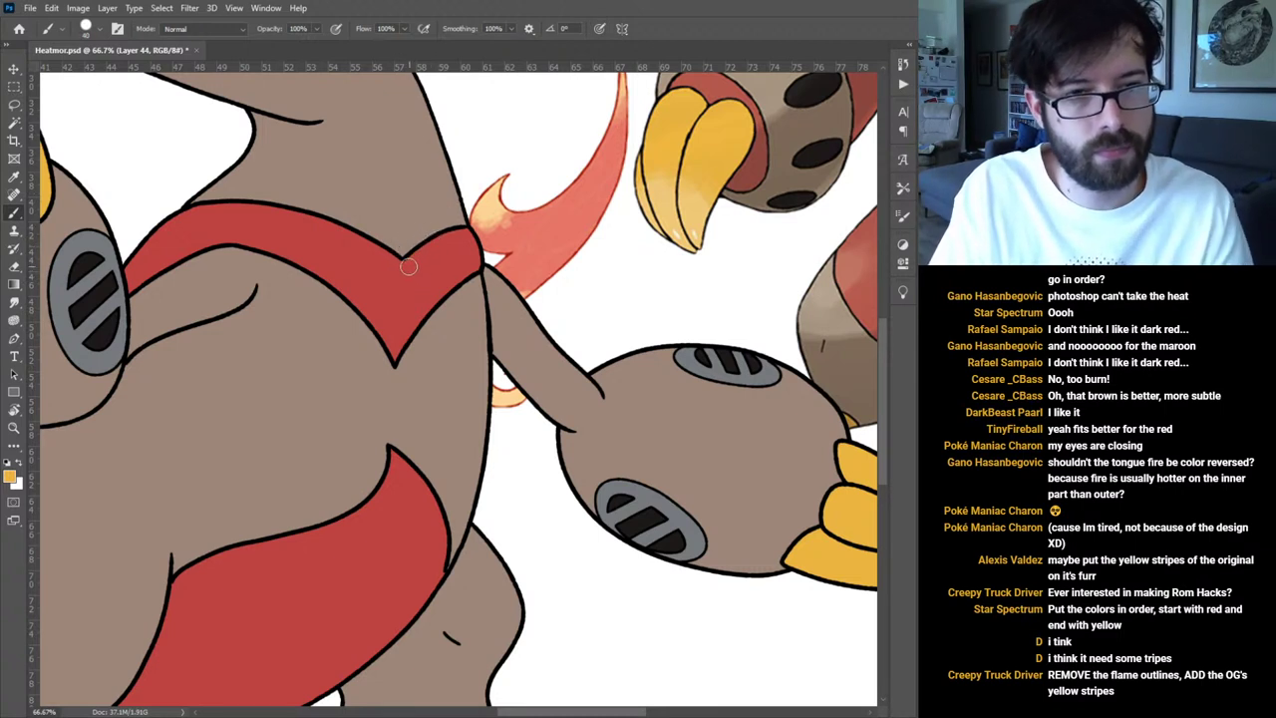
pyautogui.moveTo(402, 280)
pyautogui.mouseDown()
pyautogui.moveTo(440, 232)
pyautogui.moveTo(466, 227)
pyautogui.moveTo(438, 246)
pyautogui.mouseUp()
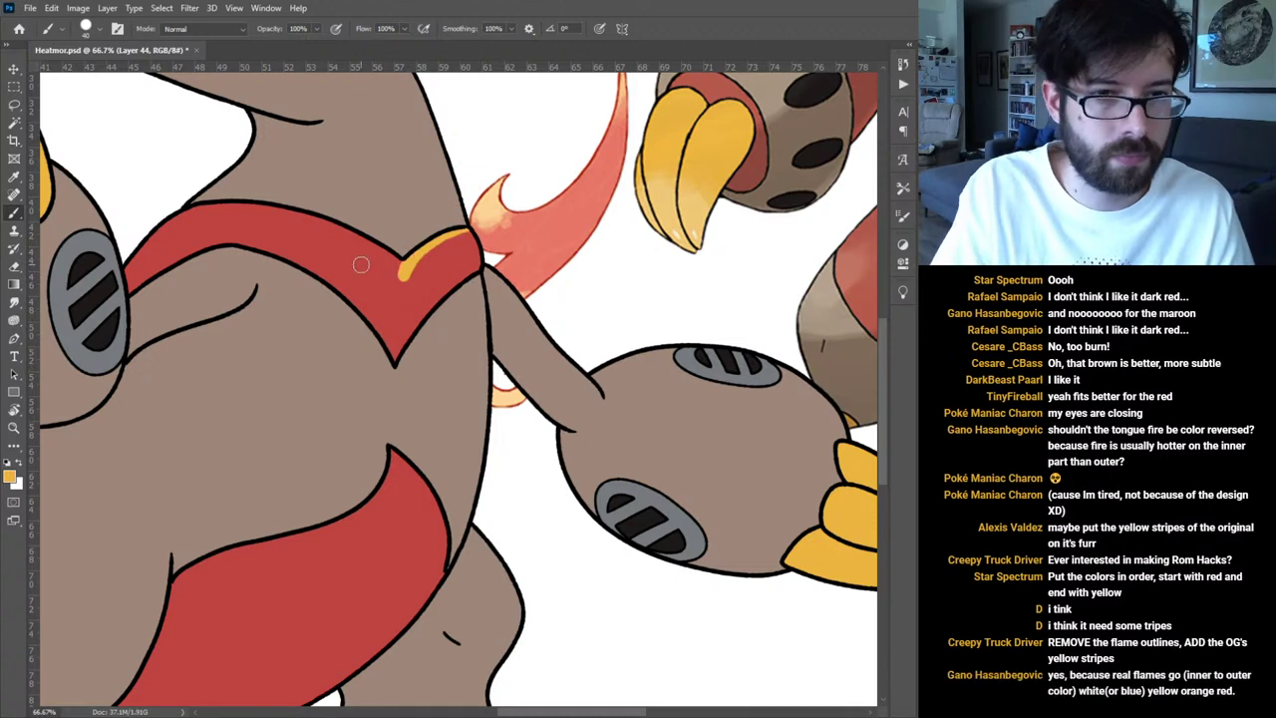
pyautogui.moveTo(405, 289)
pyautogui.mouseDown()
pyautogui.moveTo(364, 233)
pyautogui.moveTo(289, 209)
pyautogui.moveTo(225, 203)
pyautogui.moveTo(141, 223)
pyautogui.mouseUp()
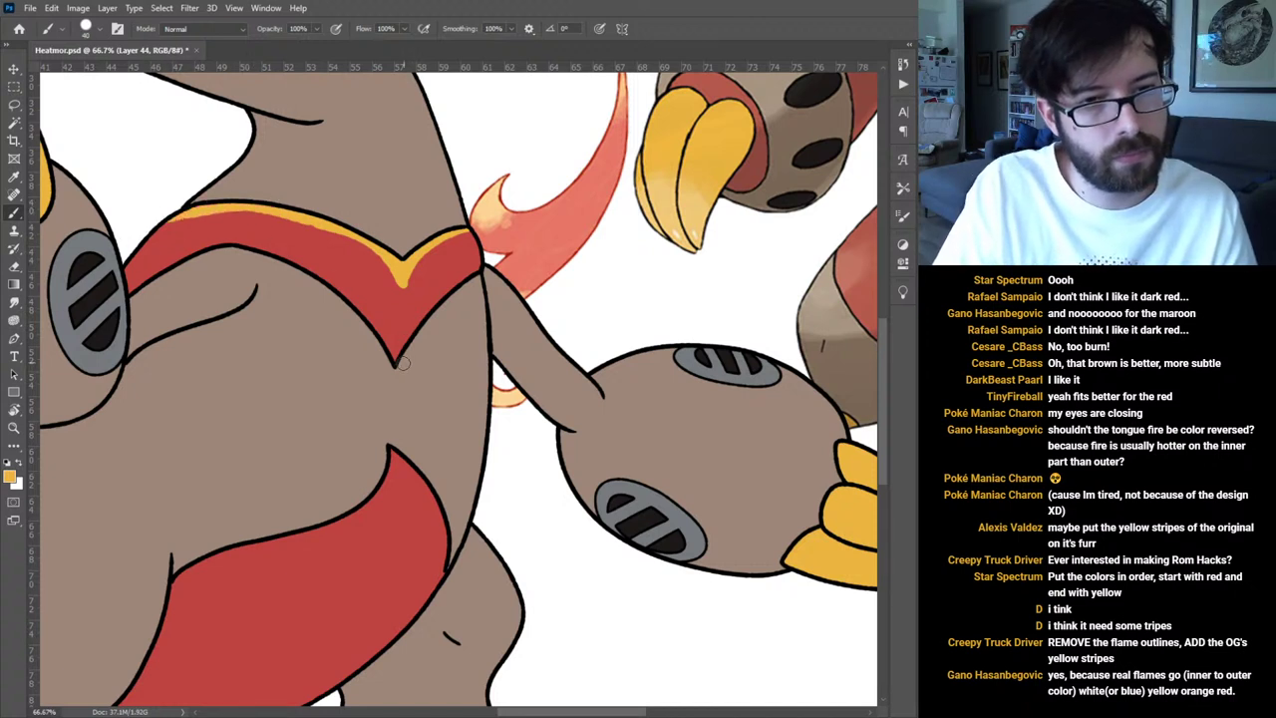
pyautogui.hotkey('ctrl', 'z')
pyautogui.hotkey('ctrl', 'z')
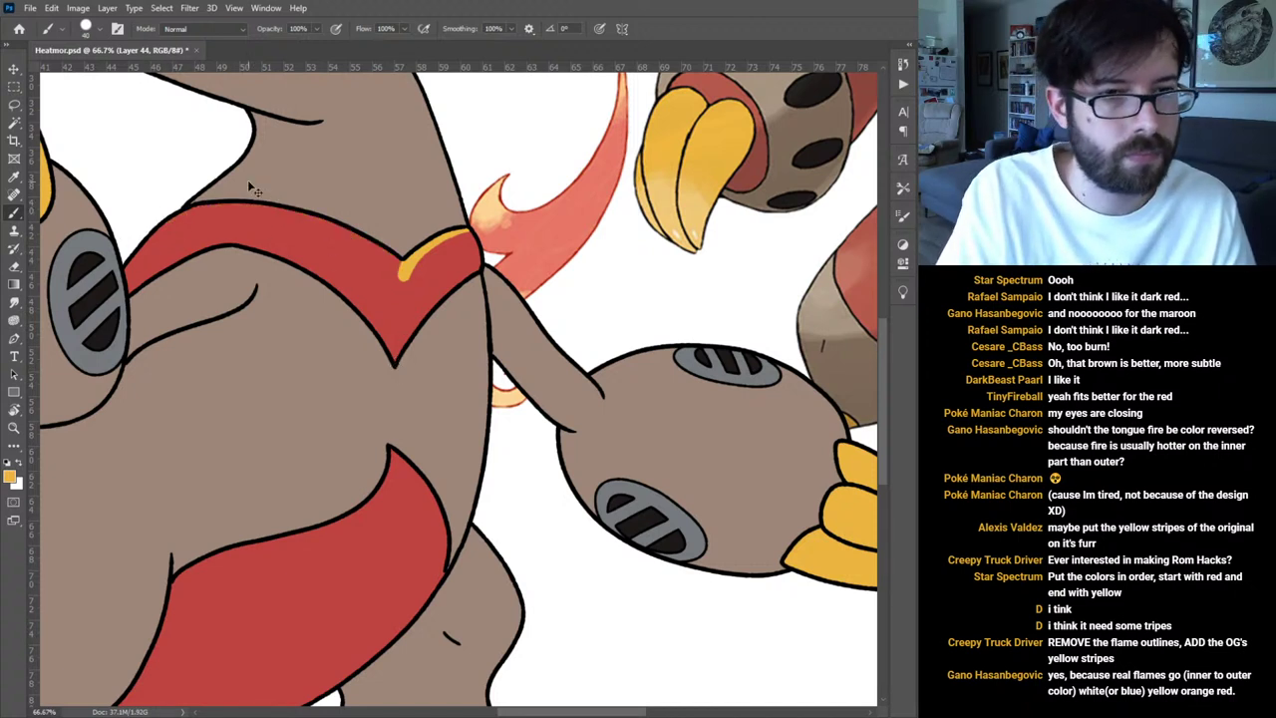
# Paint thin yellow trim along the upper and lower edges of the red chest band, following its V-shaped point.
pyautogui.moveTo(177, 207)
pyautogui.mouseDown()
pyautogui.moveTo(284, 206)
pyautogui.moveTo(391, 251)
pyautogui.moveTo(409, 283)
pyautogui.mouseUp()
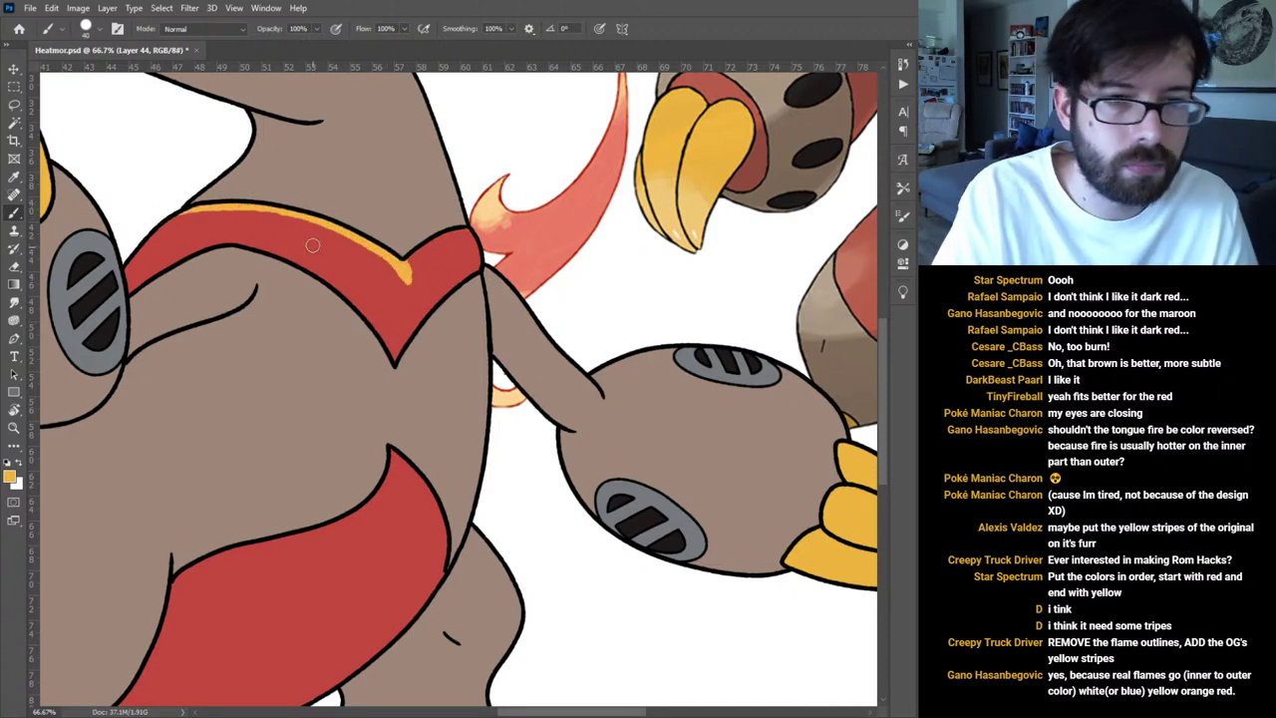
pyautogui.moveTo(470, 234)
pyautogui.mouseDown()
pyautogui.moveTo(439, 235)
pyautogui.moveTo(400, 279)
pyautogui.mouseUp()
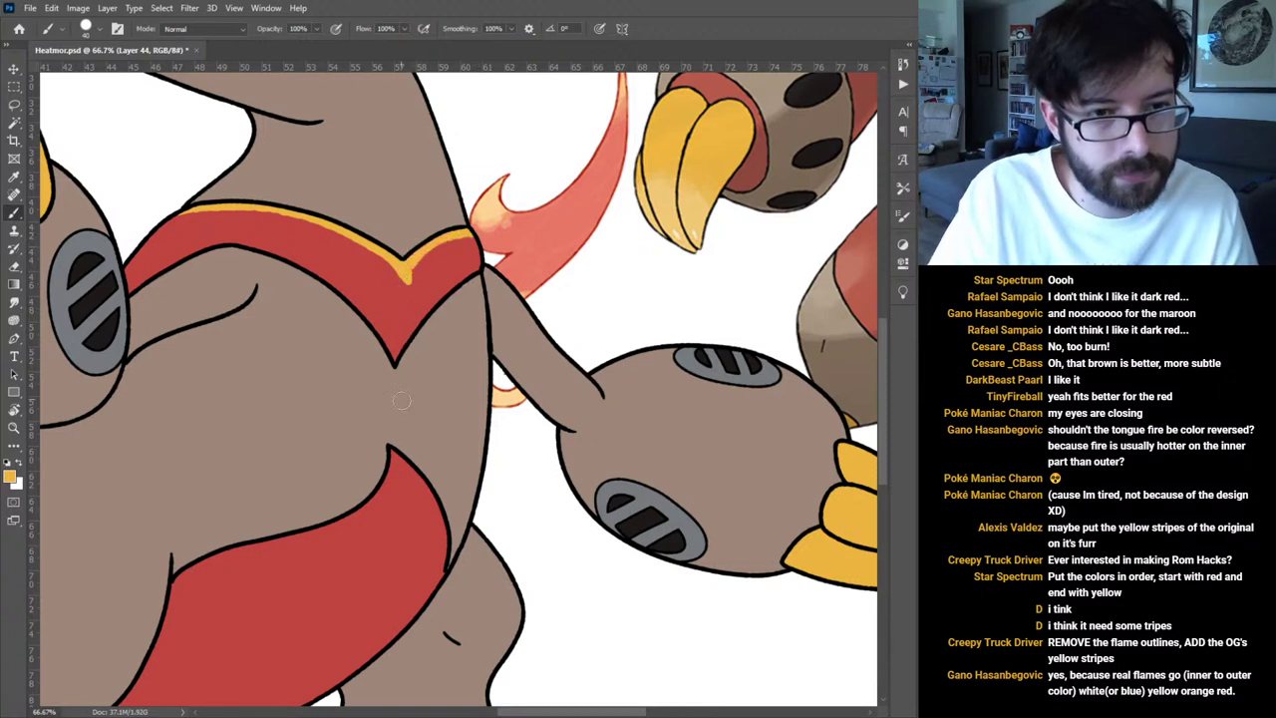
pyautogui.moveTo(480, 261)
pyautogui.mouseDown()
pyautogui.moveTo(427, 305)
pyautogui.moveTo(392, 367)
pyautogui.mouseUp()
pyautogui.moveTo(193, 261); pyautogui.dragTo(148, 289)
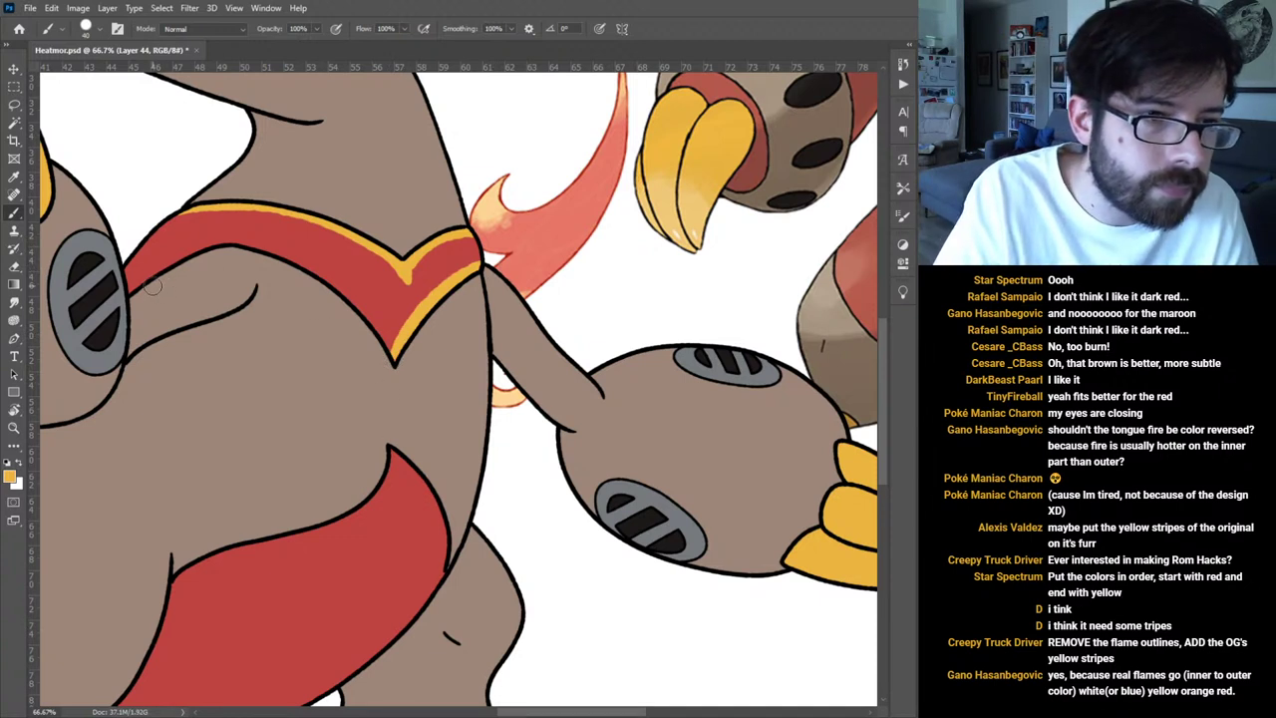
pyautogui.moveTo(197, 250)
pyautogui.mouseDown()
pyautogui.moveTo(257, 237)
pyautogui.moveTo(304, 261)
pyautogui.moveTo(412, 397)
pyautogui.mouseUp()
pyautogui.hotkey('ctrl', 'z')
pyautogui.moveTo(179, 257)
pyautogui.mouseDown()
pyautogui.moveTo(218, 244)
pyautogui.moveTo(307, 264)
pyautogui.moveTo(347, 285)
pyautogui.moveTo(396, 350)
pyautogui.moveTo(474, 175)
pyautogui.mouseUp()
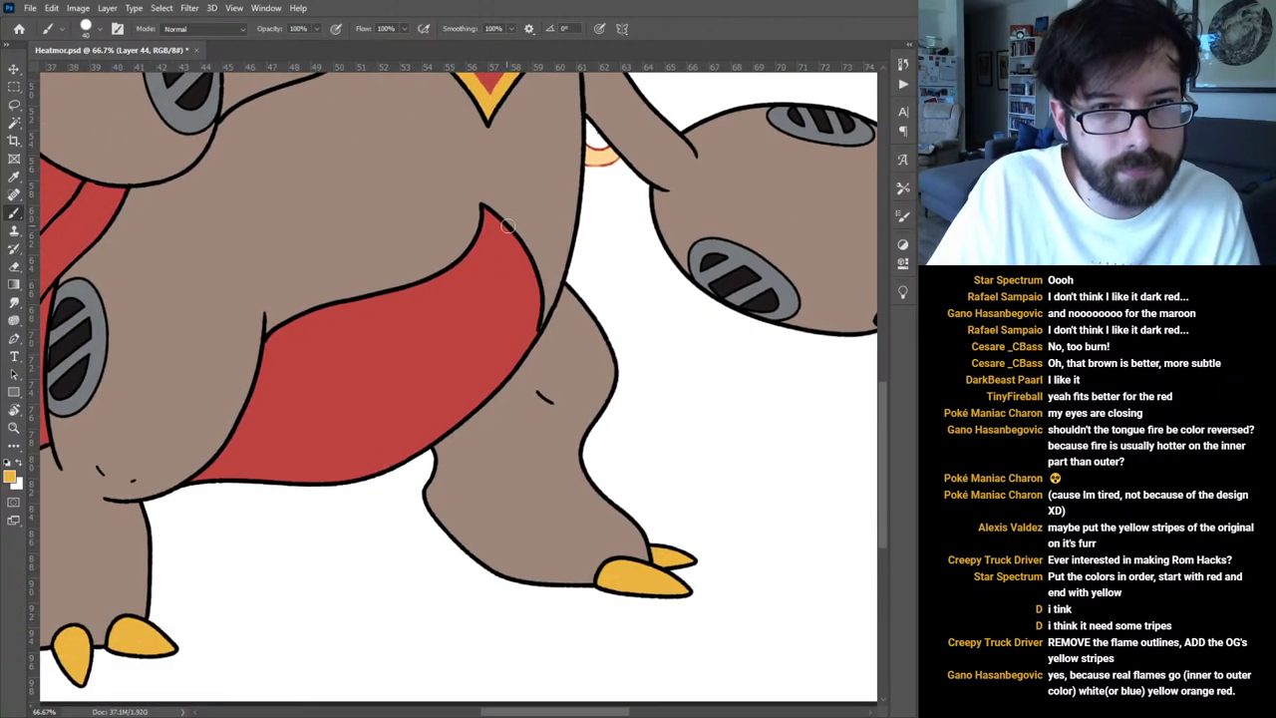
# Try a single curved yellow stripe along the front edge of the red belly fur.
pyautogui.moveTo(508, 258)
pyautogui.mouseDown()
pyautogui.moveTo(504, 354)
pyautogui.moveTo(444, 393)
pyautogui.mouseUp()
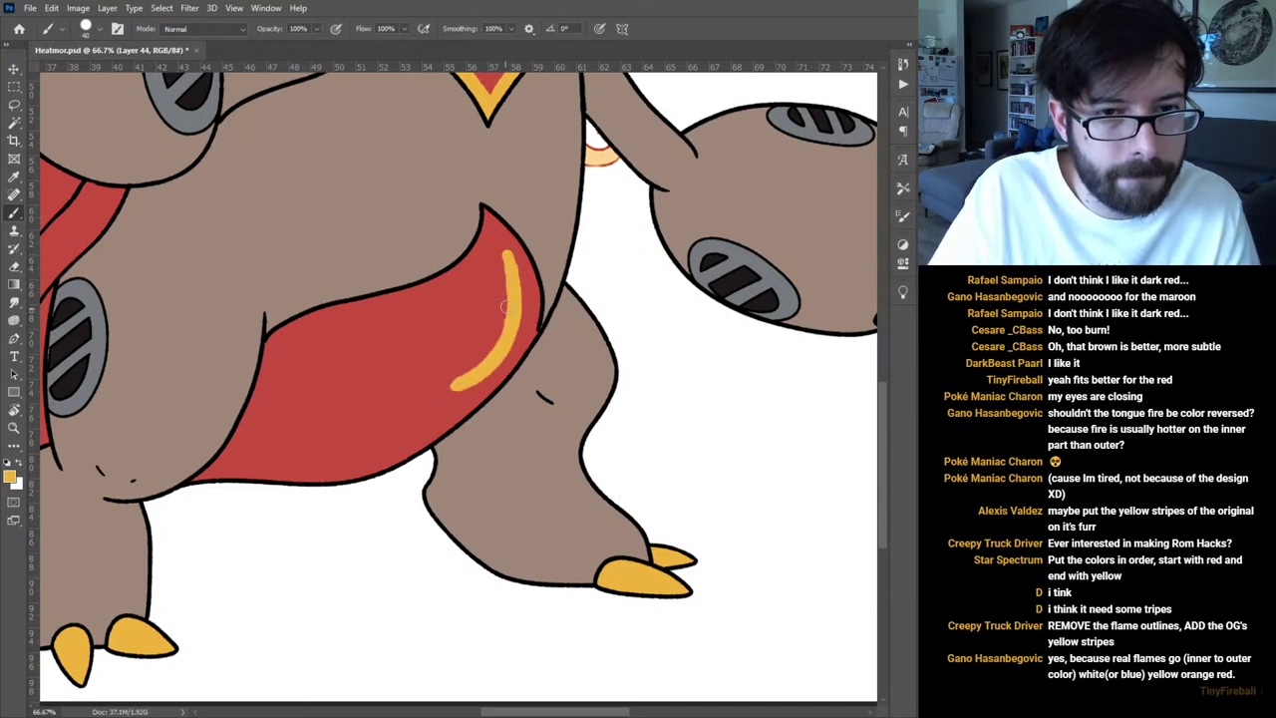
pyautogui.hotkey('ctrl', 'z')
pyautogui.moveTo(509, 258)
pyautogui.mouseDown()
pyautogui.moveTo(514, 324)
pyautogui.moveTo(451, 372)
pyautogui.moveTo(397, 442)
pyautogui.moveTo(331, 464)
pyautogui.mouseUp()
pyautogui.hotkey('ctrl', 'z')
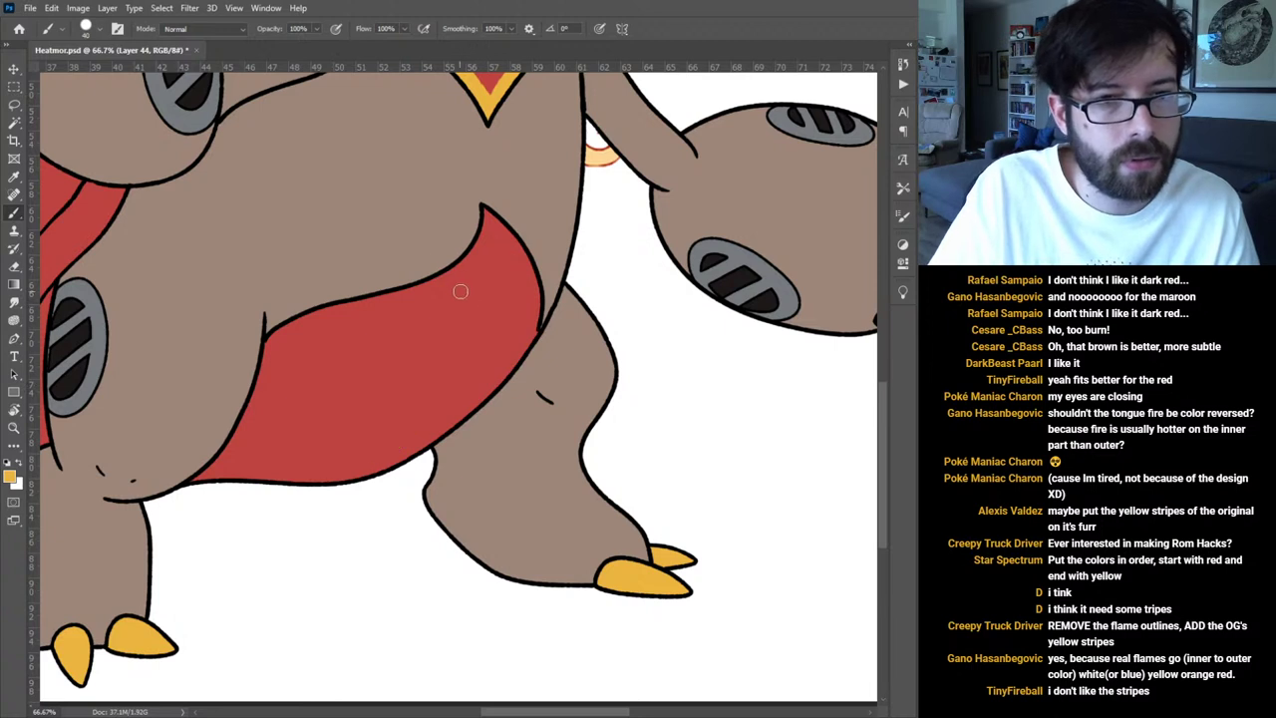
# Paint three wavy yellow stripes across the red belly fur, following its contours.
pyautogui.moveTo(450, 286)
pyautogui.mouseDown()
pyautogui.moveTo(437, 320)
pyautogui.moveTo(387, 361)
pyautogui.moveTo(251, 399)
pyautogui.mouseUp()
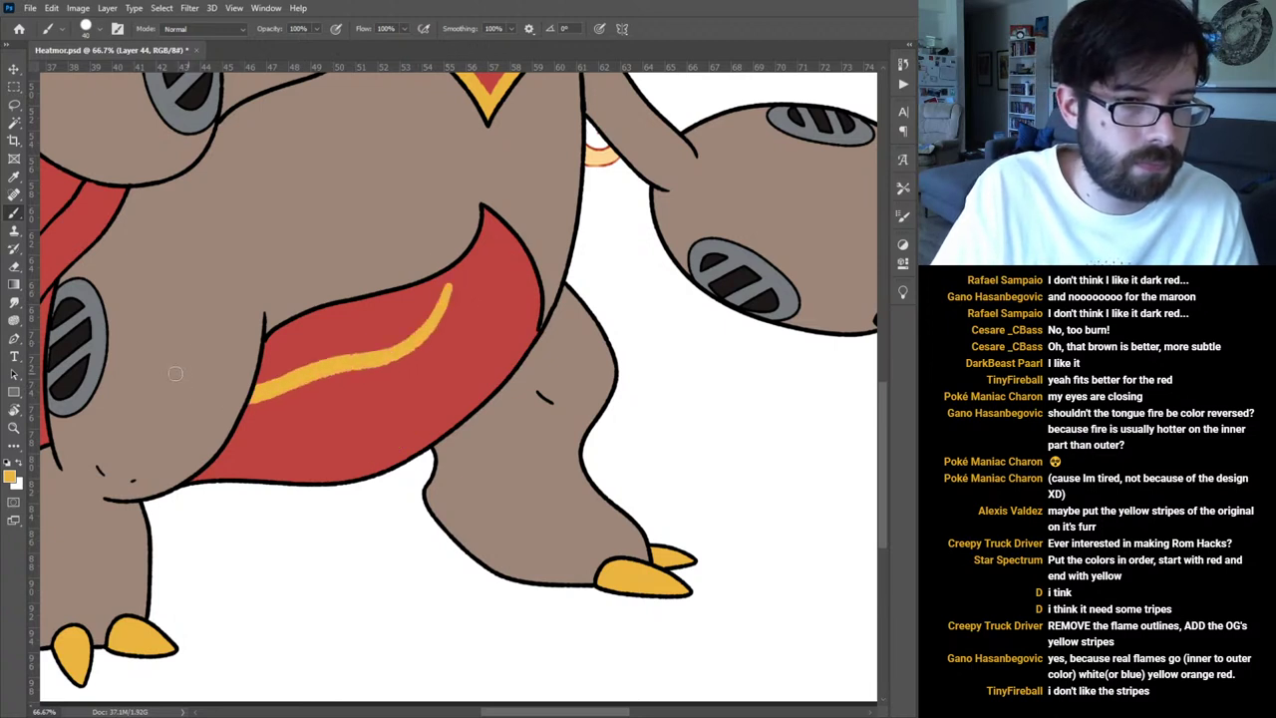
pyautogui.moveTo(513, 293); pyautogui.dragTo(492, 395)
pyautogui.hotkey('ctrl', 'z')
pyautogui.moveTo(513, 268)
pyautogui.mouseDown()
pyautogui.moveTo(516, 301)
pyautogui.moveTo(490, 385)
pyautogui.moveTo(495, 449)
pyautogui.moveTo(394, 424)
pyautogui.moveTo(273, 477)
pyautogui.mouseUp()
# Paint two short yellow stripes on the red back fur between the raised arm and the hip vent.
pyautogui.moveTo(301, 359); pyautogui.dragTo(615, 415)
pyautogui.hotkey('ctrl', '-')
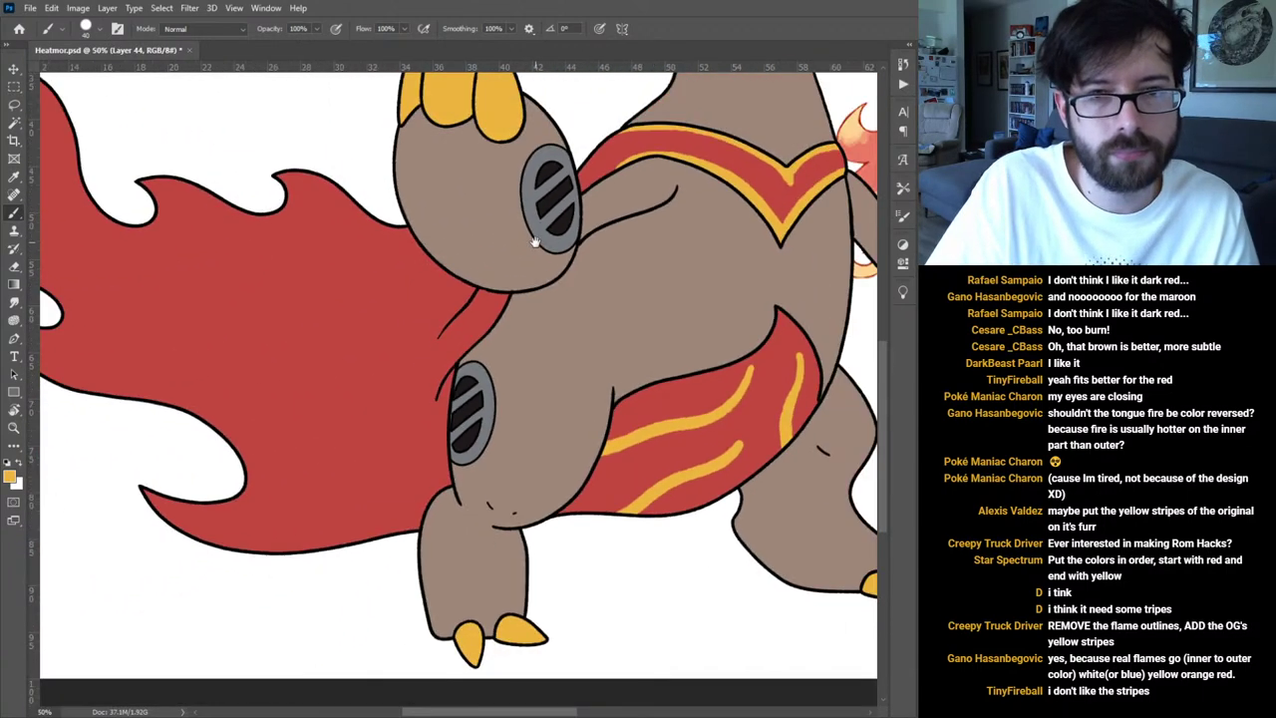
pyautogui.moveTo(534, 242); pyautogui.dragTo(482, 327)
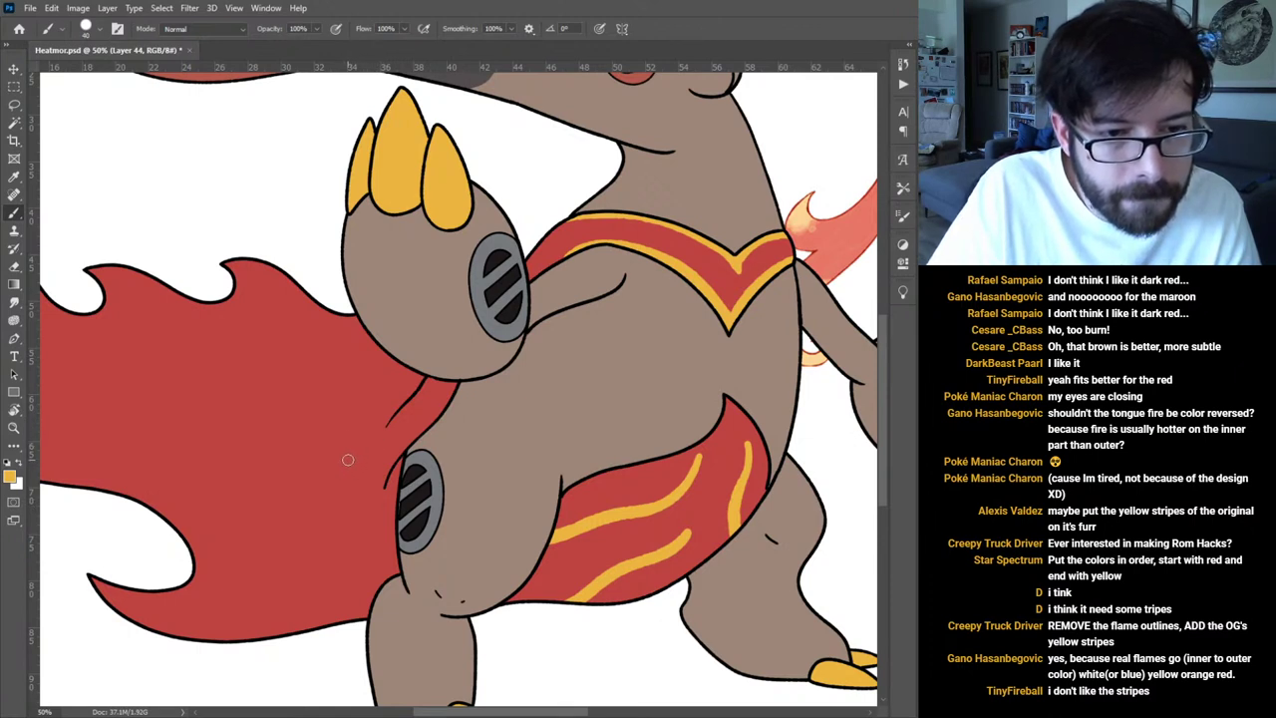
pyautogui.moveTo(349, 460); pyautogui.dragTo(431, 375)
pyautogui.hotkey('ctrl', 'z')
pyautogui.moveTo(357, 465); pyautogui.dragTo(440, 362)
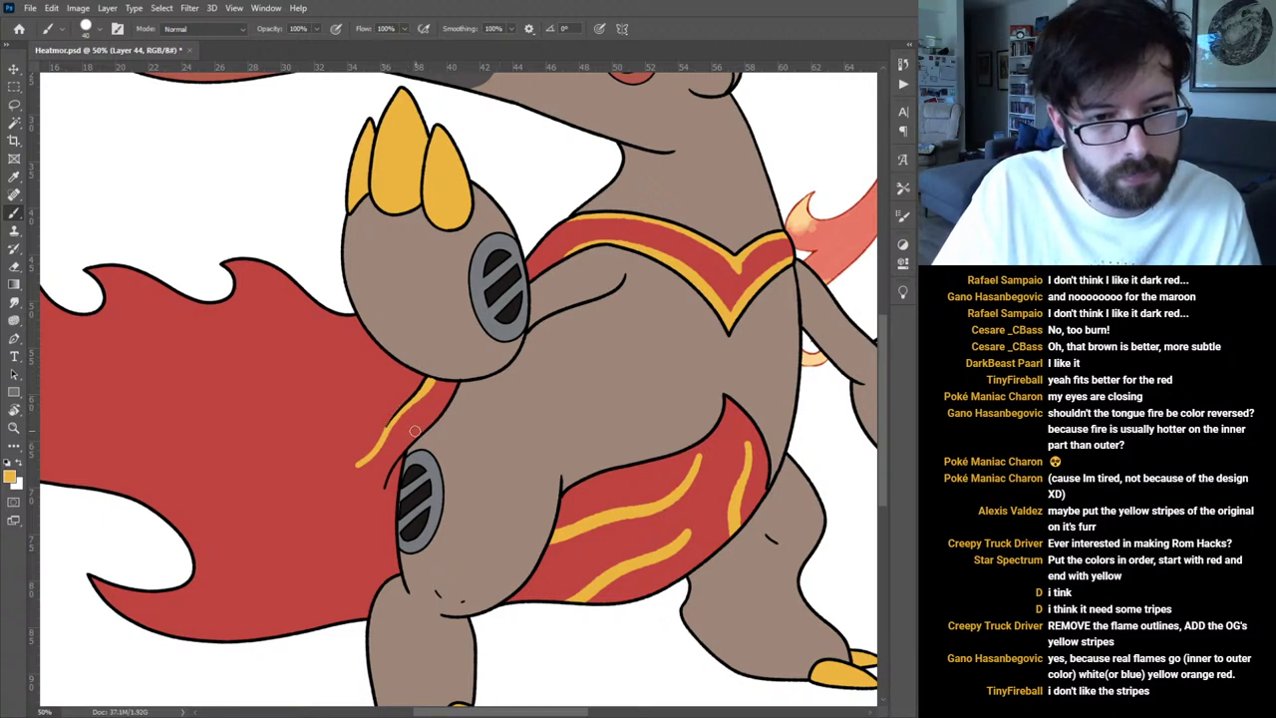
pyautogui.moveTo(404, 436); pyautogui.dragTo(461, 379)
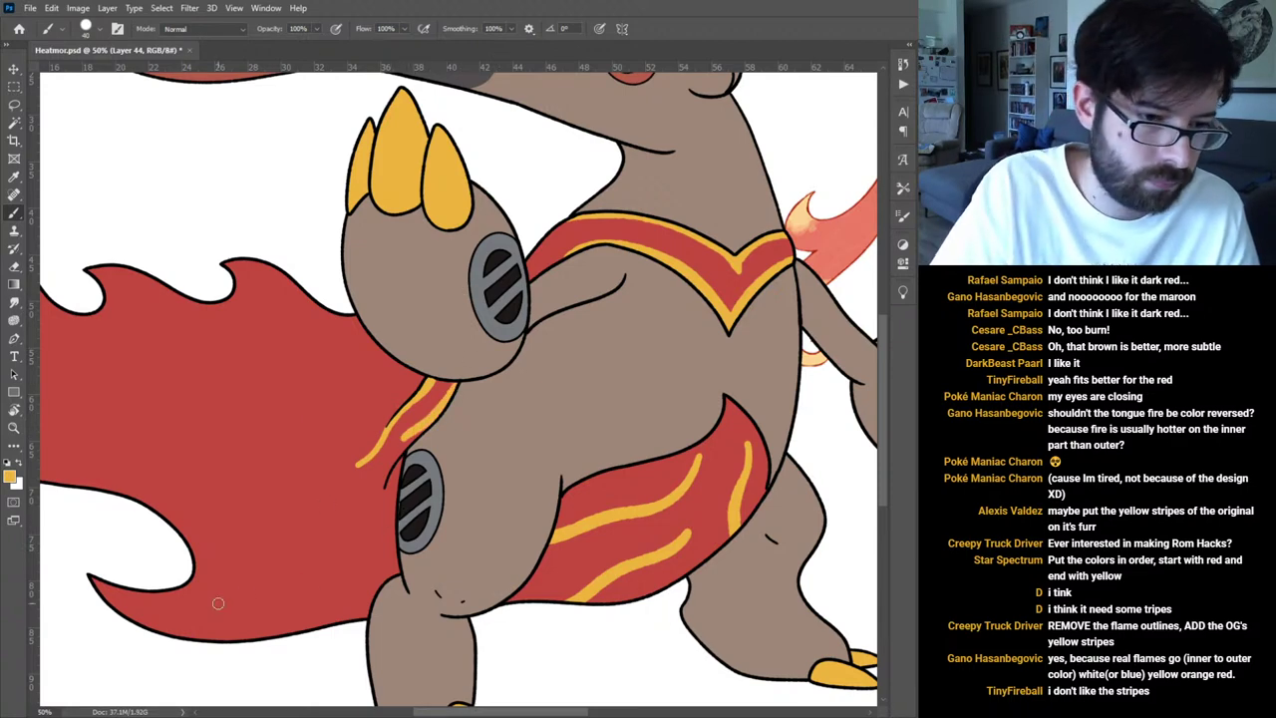
# Paint two flowing yellow stripes along the lower half of the tail, running out from the hip and leg.
pyautogui.moveTo(278, 405); pyautogui.dragTo(462, 387)
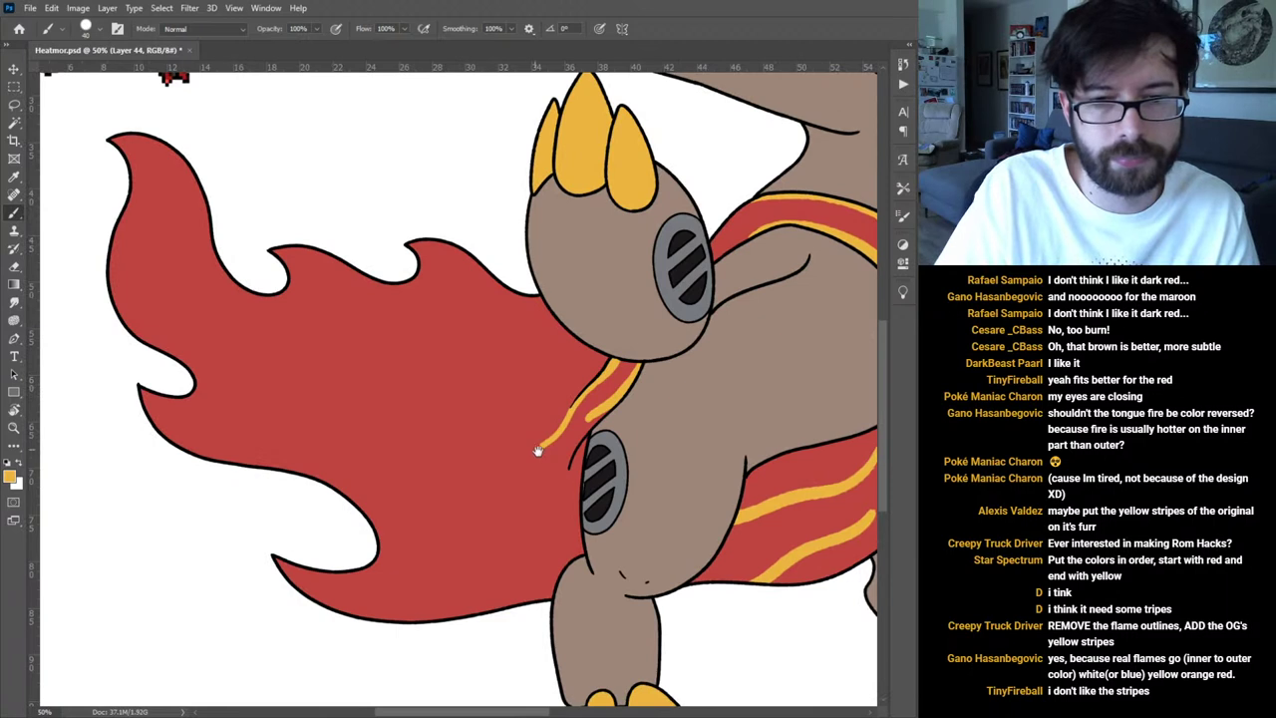
pyautogui.moveTo(576, 505)
pyautogui.mouseDown()
pyautogui.moveTo(515, 524)
pyautogui.moveTo(366, 449)
pyautogui.moveTo(276, 442)
pyautogui.mouseUp()
pyautogui.moveTo(535, 570)
pyautogui.mouseDown()
pyautogui.moveTo(426, 589)
pyautogui.moveTo(404, 578)
pyautogui.mouseUp()
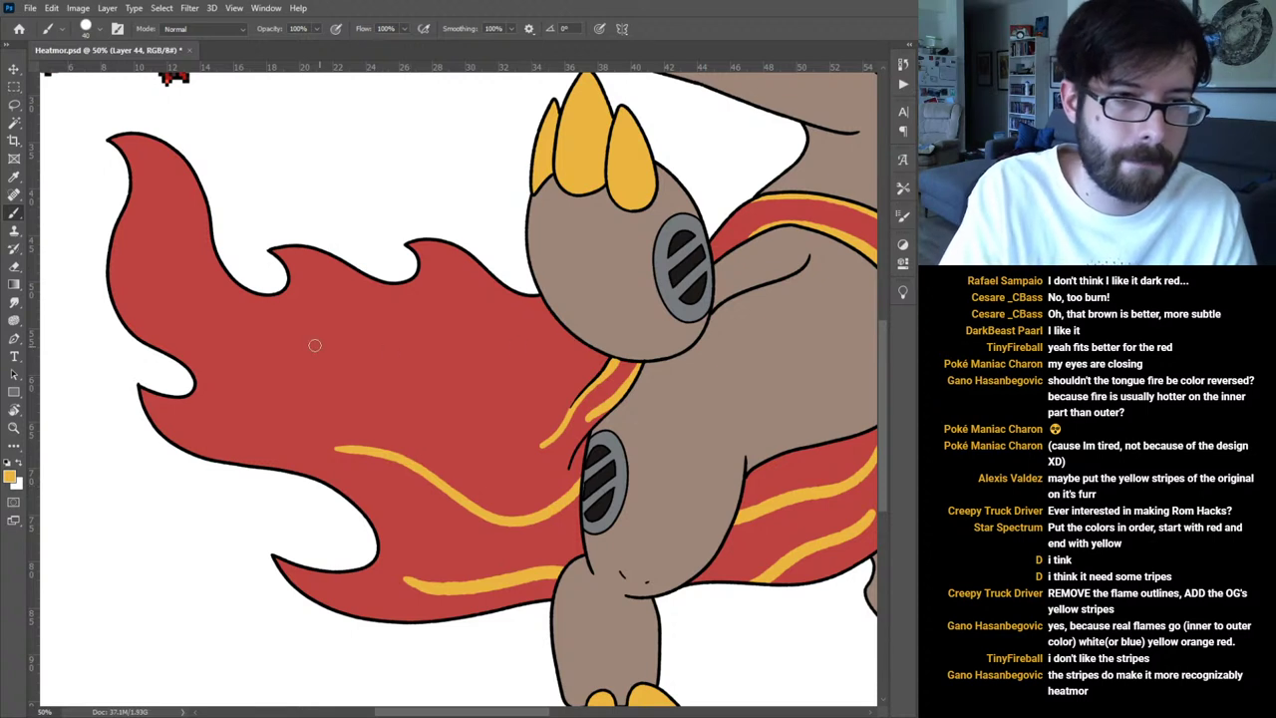
# Paint a long yellow stripe from the tail's tip and two shorter ones below its upper flame points.
pyautogui.moveTo(166, 218)
pyautogui.mouseDown()
pyautogui.moveTo(198, 308)
pyautogui.moveTo(358, 346)
pyautogui.moveTo(453, 411)
pyautogui.mouseUp()
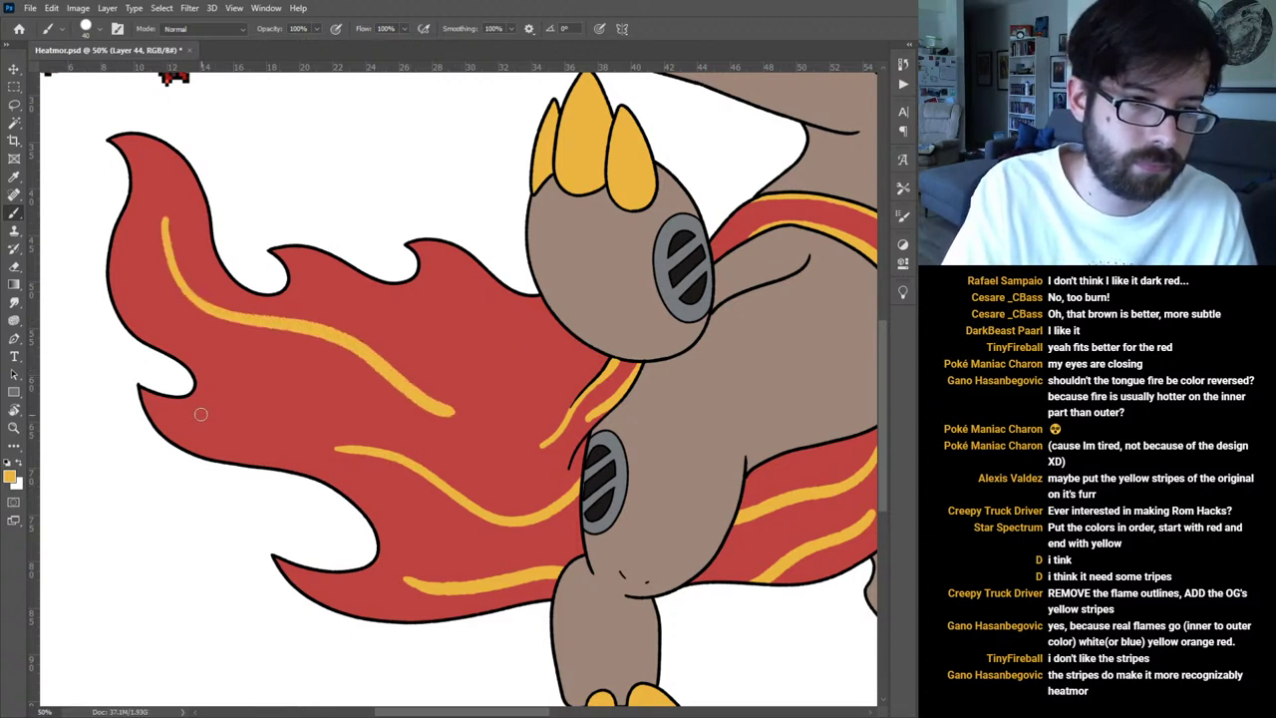
pyautogui.hotkey('ctrl', 'z')
pyautogui.moveTo(159, 187)
pyautogui.mouseDown()
pyautogui.moveTo(188, 277)
pyautogui.moveTo(245, 321)
pyautogui.moveTo(342, 345)
pyautogui.moveTo(454, 417)
pyautogui.mouseUp()
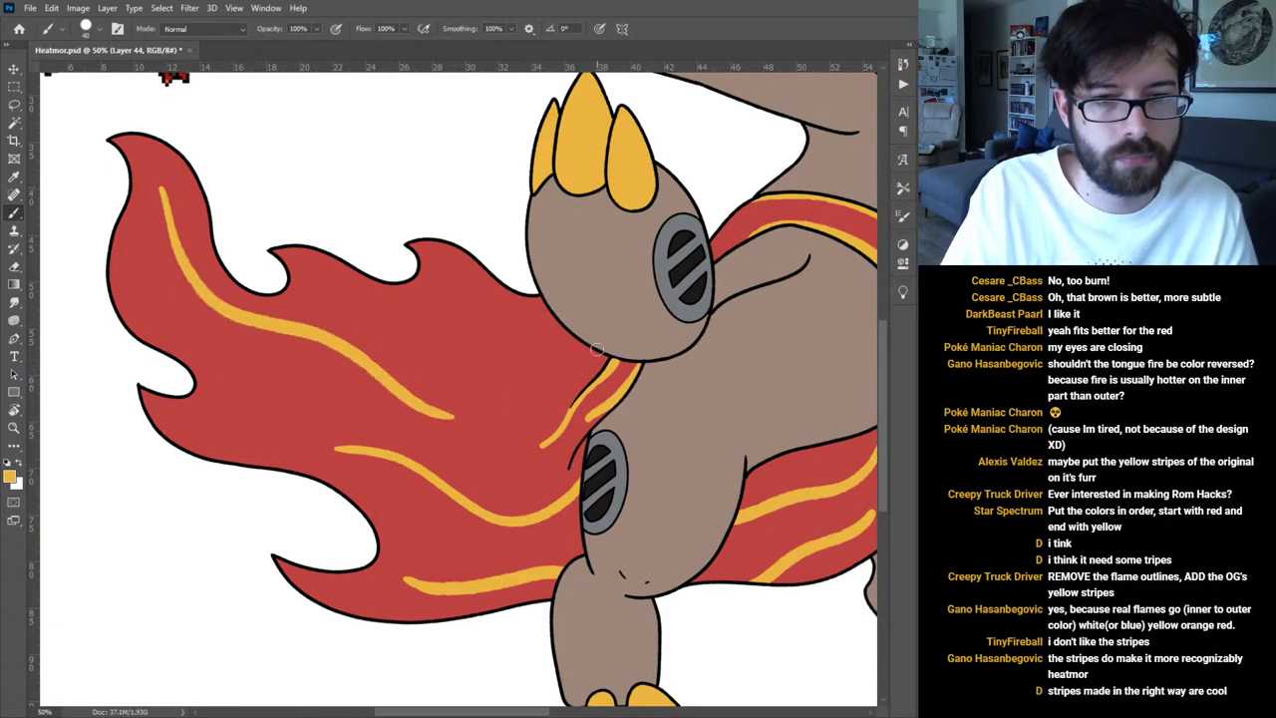
pyautogui.moveTo(574, 356)
pyautogui.mouseDown()
pyautogui.moveTo(506, 376)
pyautogui.moveTo(430, 325)
pyautogui.moveTo(375, 307)
pyautogui.mouseUp()
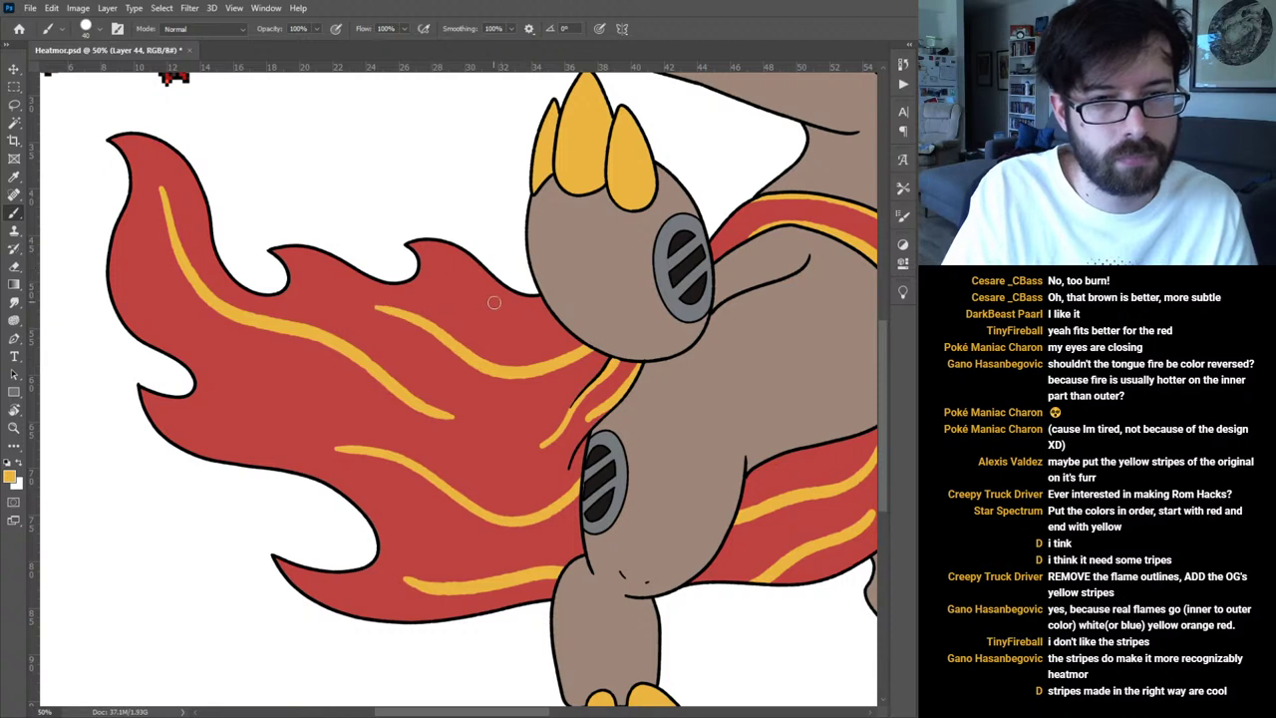
pyautogui.moveTo(535, 324)
pyautogui.mouseDown()
pyautogui.moveTo(451, 296)
pyautogui.moveTo(486, 313)
pyautogui.moveTo(544, 315)
pyautogui.mouseUp()
pyautogui.hotkey('ctrl', 'z')
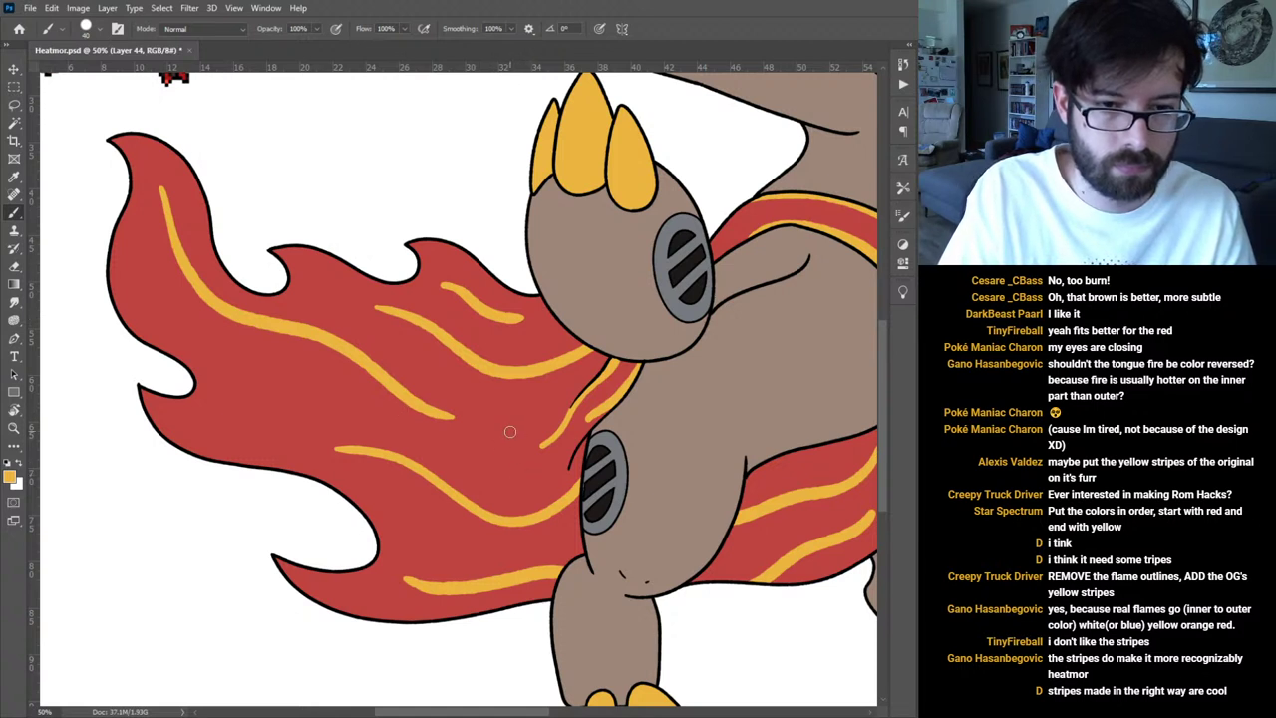
# Paint a short yellow stripe beside the hip and two flowing yellow stripes at the tail's middle outer flame point.
pyautogui.moveTo(530, 423); pyautogui.dragTo(488, 451)
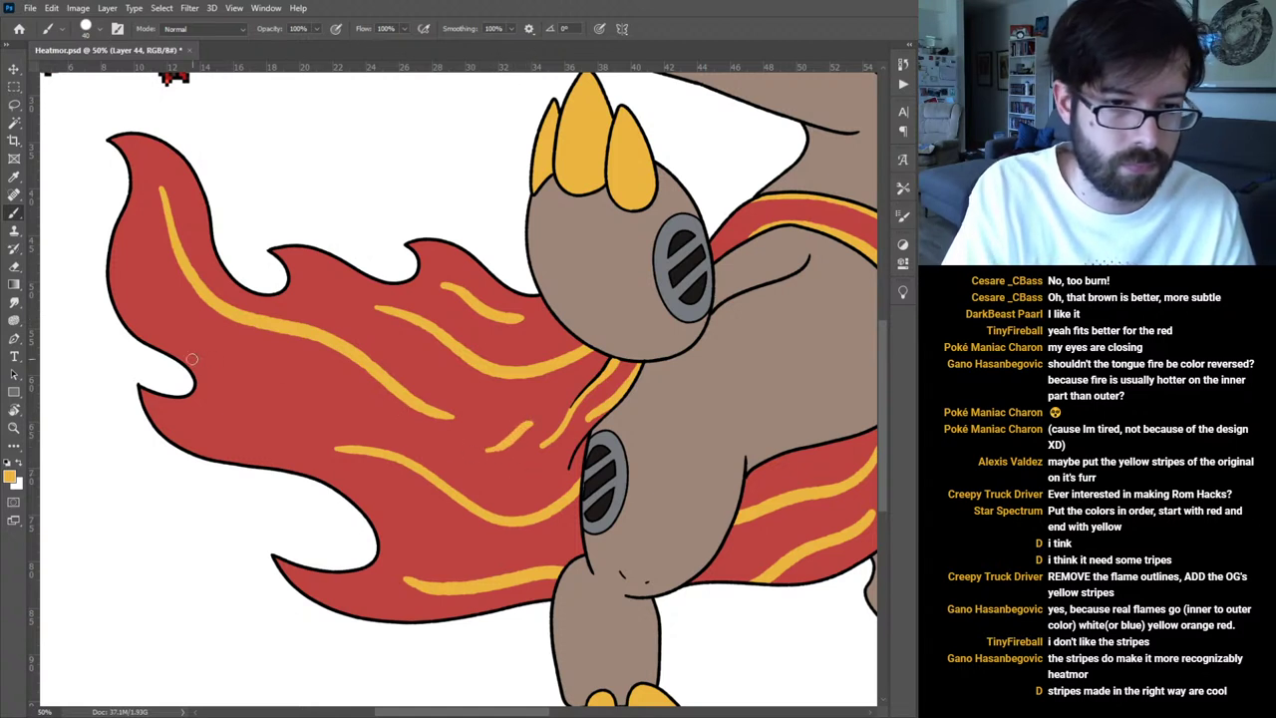
pyautogui.moveTo(352, 415)
pyautogui.mouseDown()
pyautogui.moveTo(267, 449)
pyautogui.moveTo(186, 443)
pyautogui.mouseUp()
pyautogui.hotkey('ctrl', 'z')
pyautogui.moveTo(356, 423)
pyautogui.mouseDown()
pyautogui.moveTo(308, 423)
pyautogui.moveTo(195, 456)
pyautogui.mouseUp()
pyautogui.hotkey('ctrl', 'z')
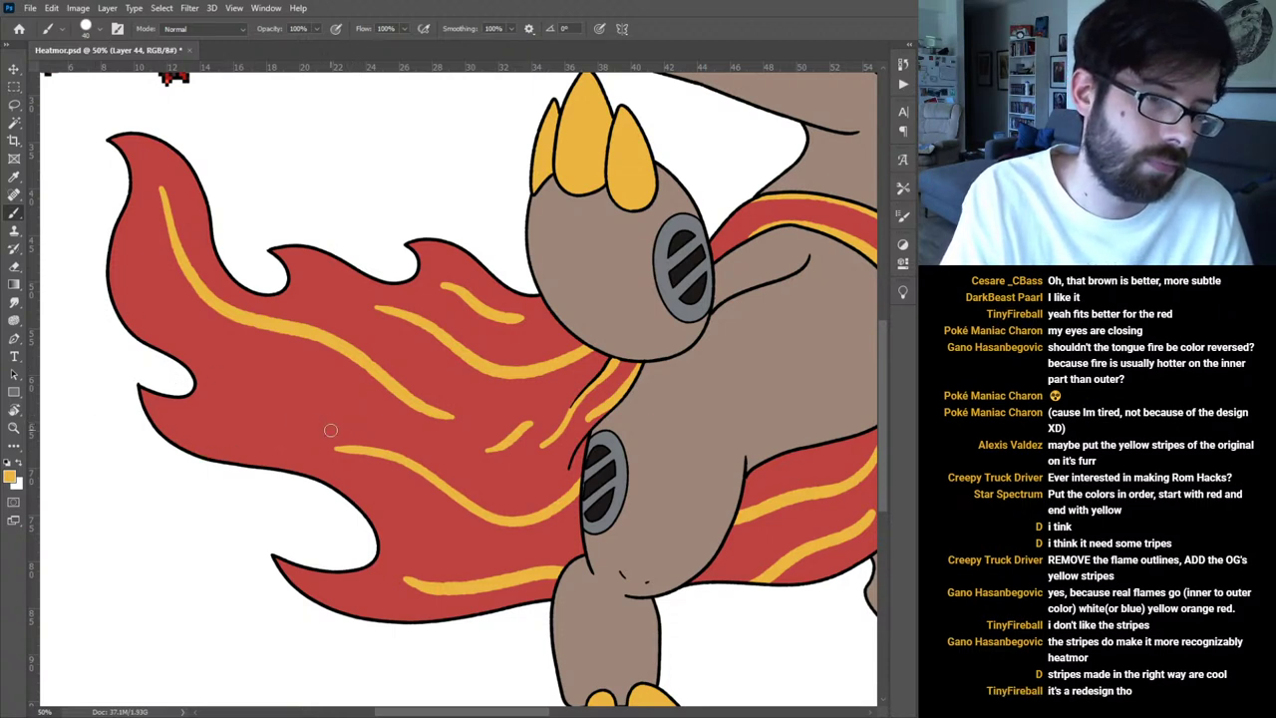
pyautogui.moveTo(364, 428)
pyautogui.mouseDown()
pyautogui.moveTo(281, 427)
pyautogui.moveTo(177, 449)
pyautogui.mouseUp()
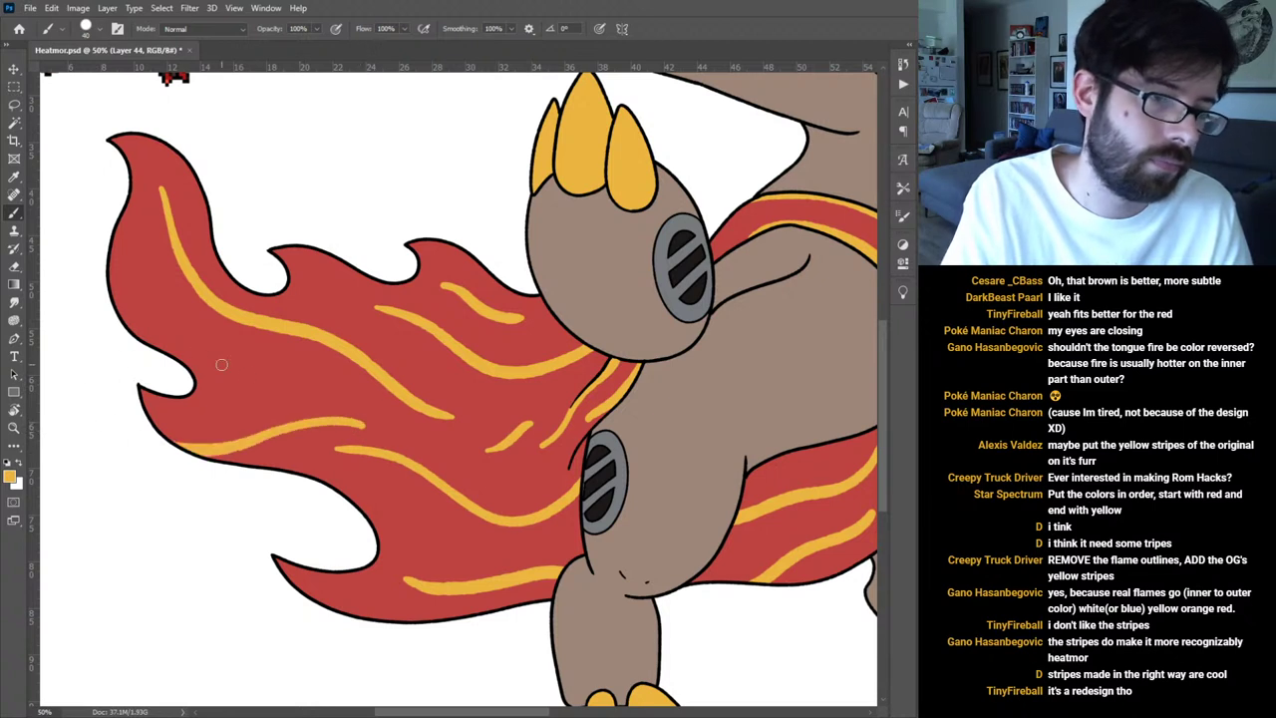
pyautogui.moveTo(301, 388); pyautogui.dragTo(195, 370)
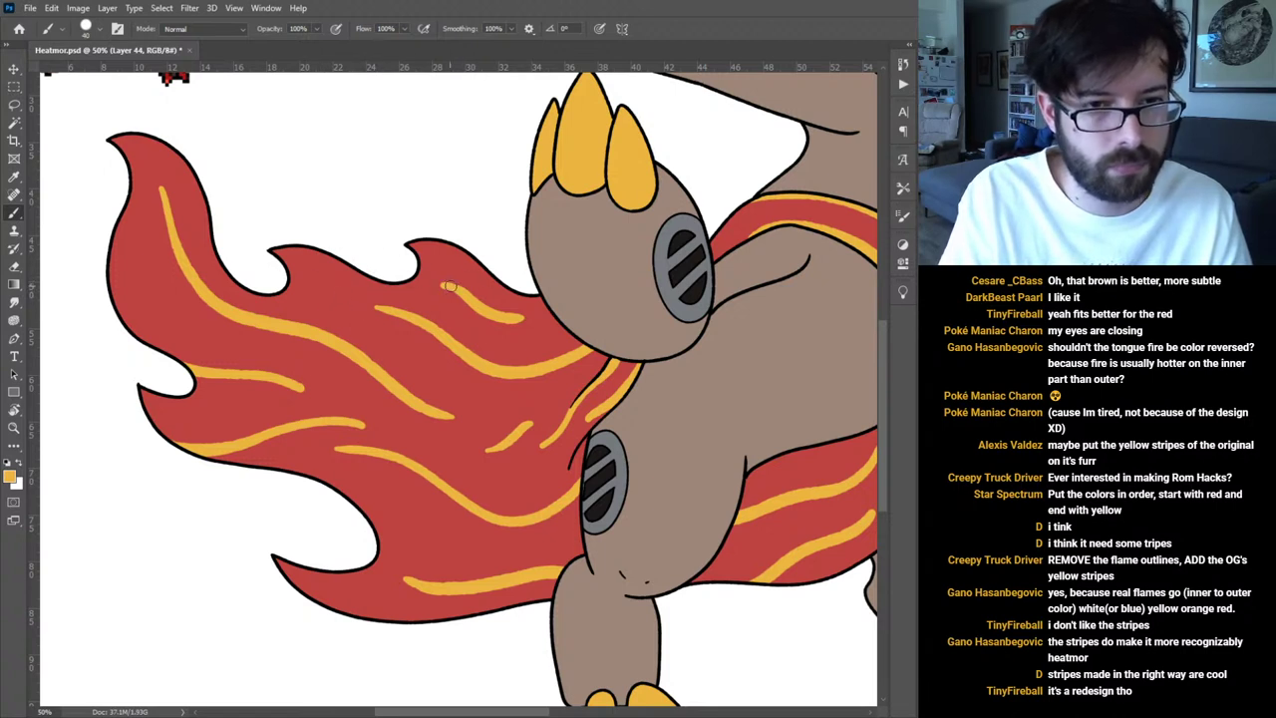
# Replace the short stripe under the flame point nearest the raised arm with a longer one, and add a short stripe at the tail's lowest point.
pyautogui.moveTo(451, 288)
pyautogui.mouseDown()
pyautogui.moveTo(377, 271)
pyautogui.moveTo(341, 240)
pyautogui.moveTo(492, 312)
pyautogui.mouseUp()
pyautogui.hotkey('ctrl', 'z')
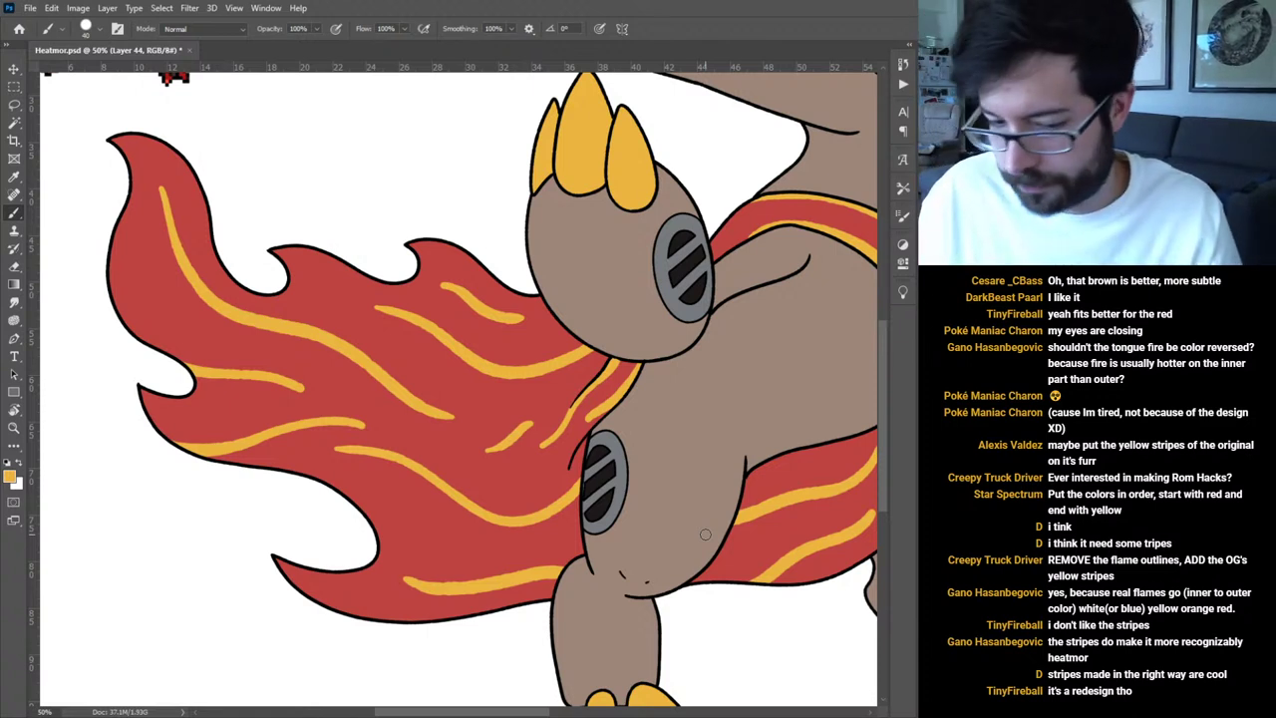
pyautogui.press('l')
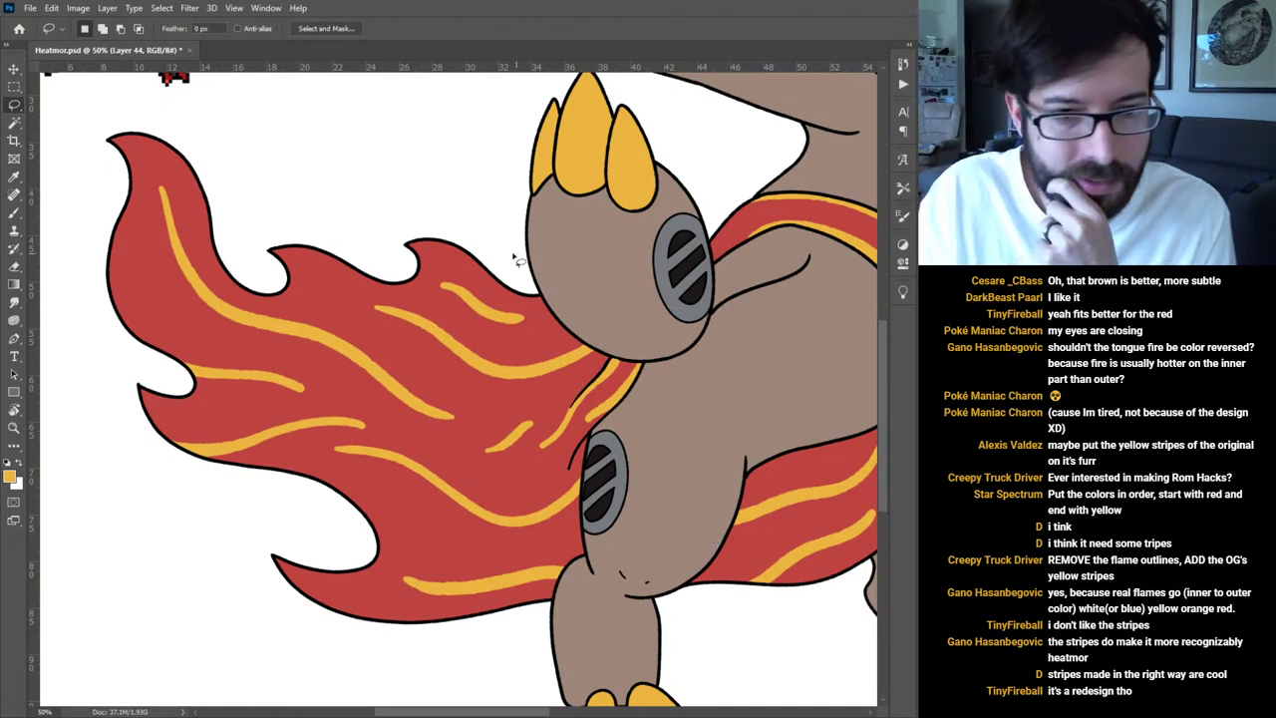
pyautogui.moveTo(441, 256)
pyautogui.mouseDown()
pyautogui.moveTo(438, 305)
pyautogui.moveTo(480, 344)
pyautogui.moveTo(554, 315)
pyautogui.moveTo(442, 223)
pyautogui.mouseUp()
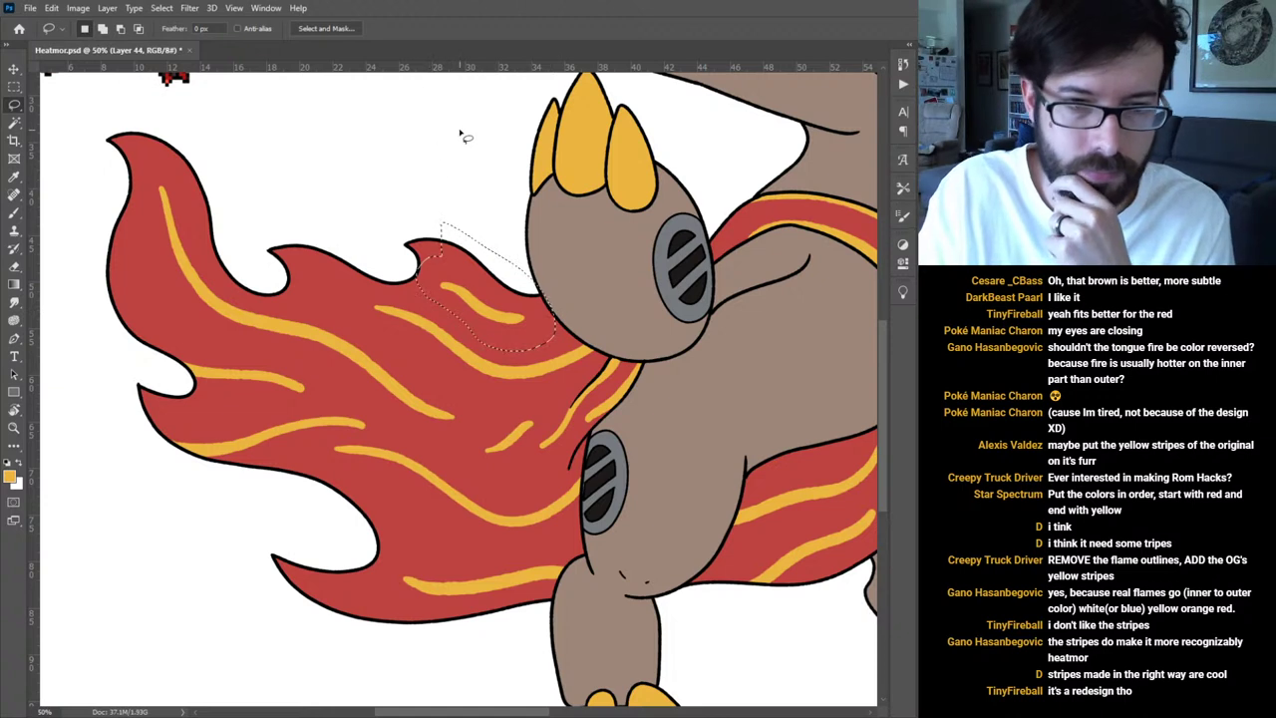
pyautogui.press('Delete')
pyautogui.hotkey('ctrl', 'd')
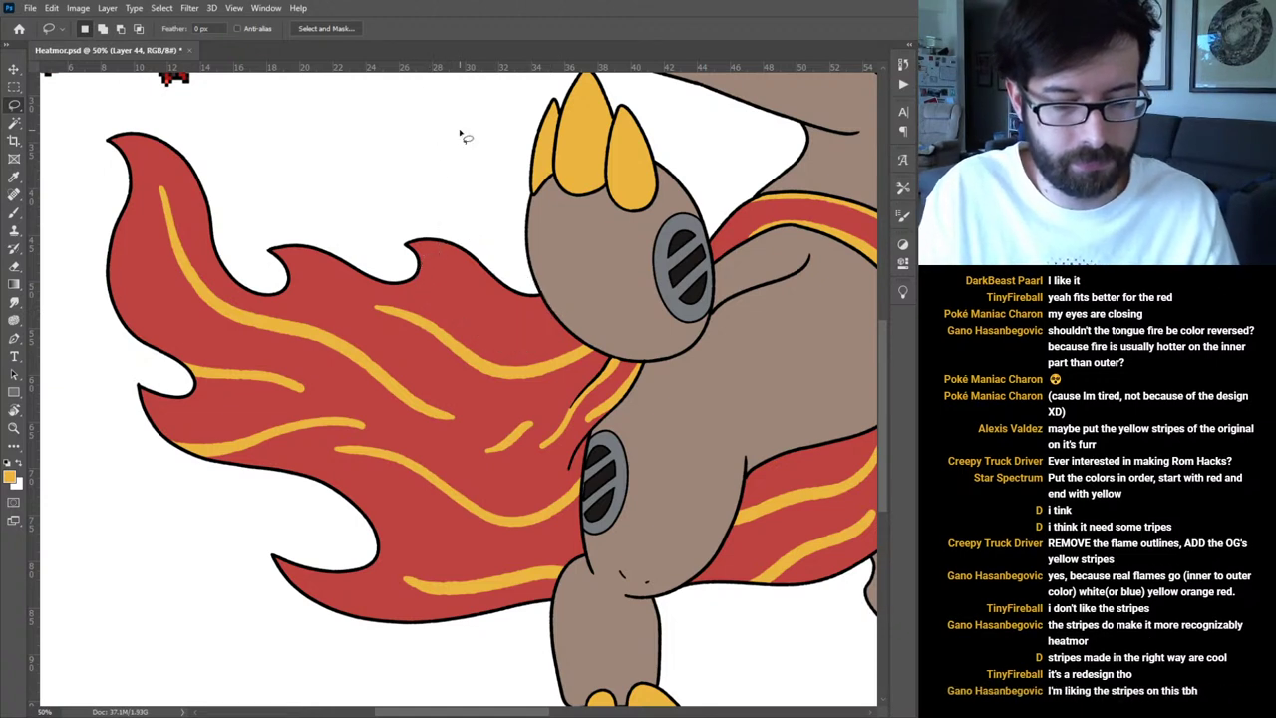
pyautogui.press('b')
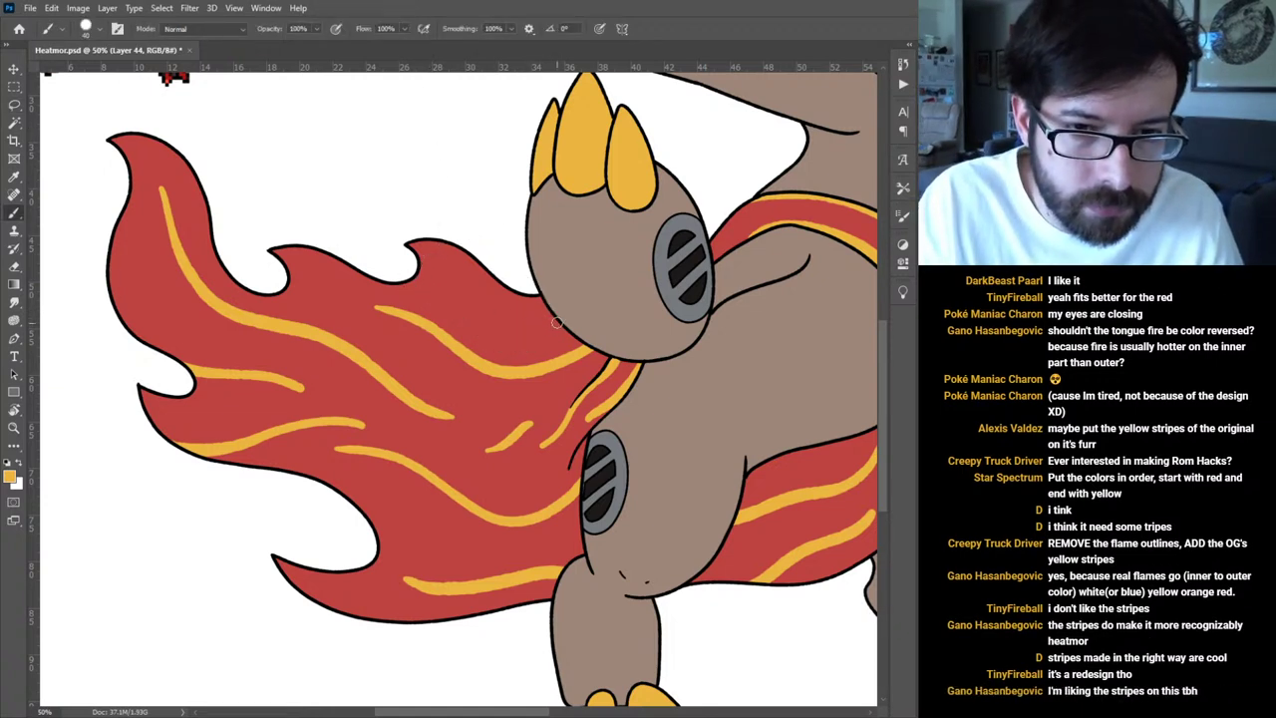
pyautogui.moveTo(547, 331)
pyautogui.mouseDown()
pyautogui.moveTo(471, 306)
pyautogui.moveTo(445, 265)
pyautogui.moveTo(411, 243)
pyautogui.mouseUp()
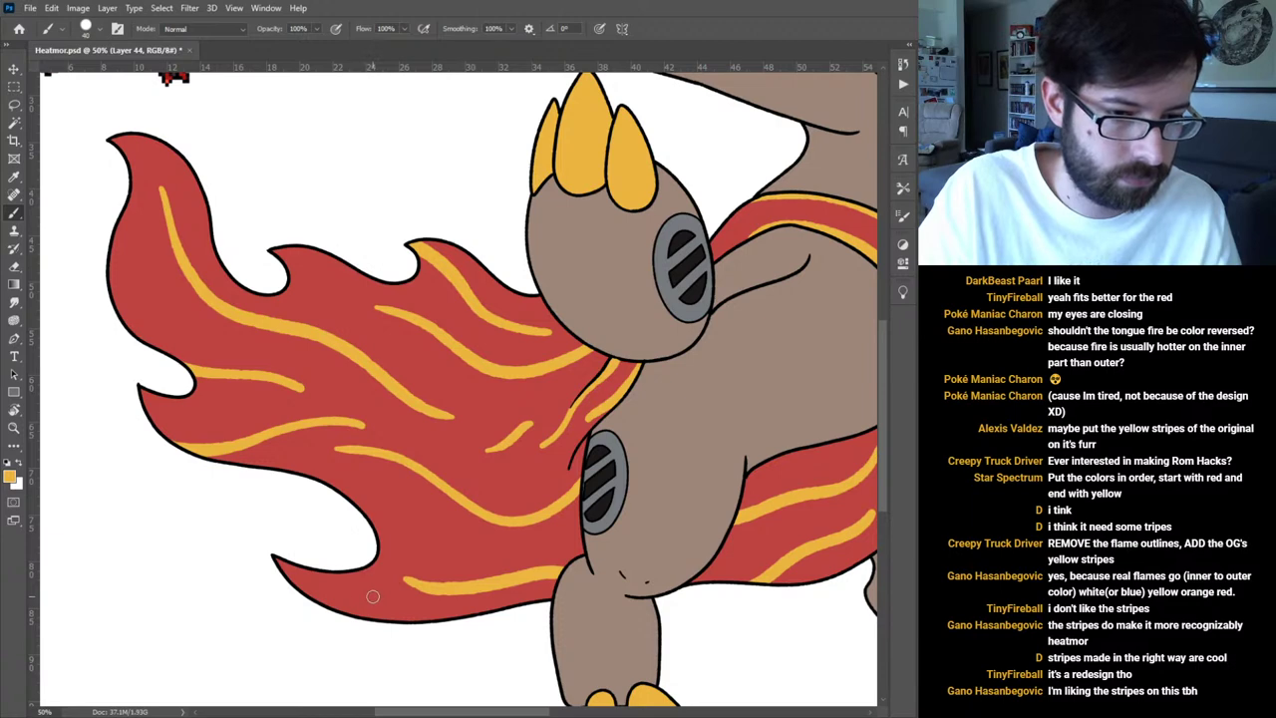
pyautogui.moveTo(373, 596); pyautogui.dragTo(325, 575)
# Delete the layer holding the thin yellow stripes and create a new empty layer above the tail colour.
pyautogui.hotkey('ctrl', '0')
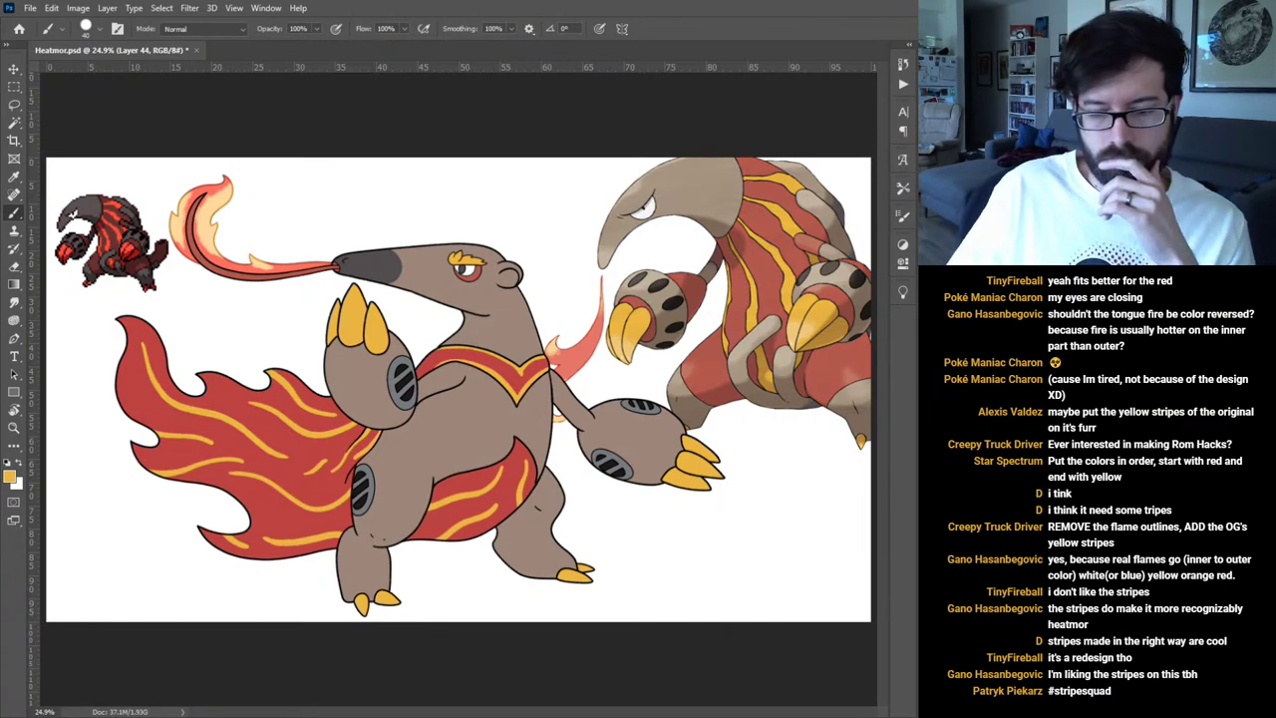
pyautogui.hotkey('ctrl', '+')
pyautogui.hotkey('ctrl', '+')
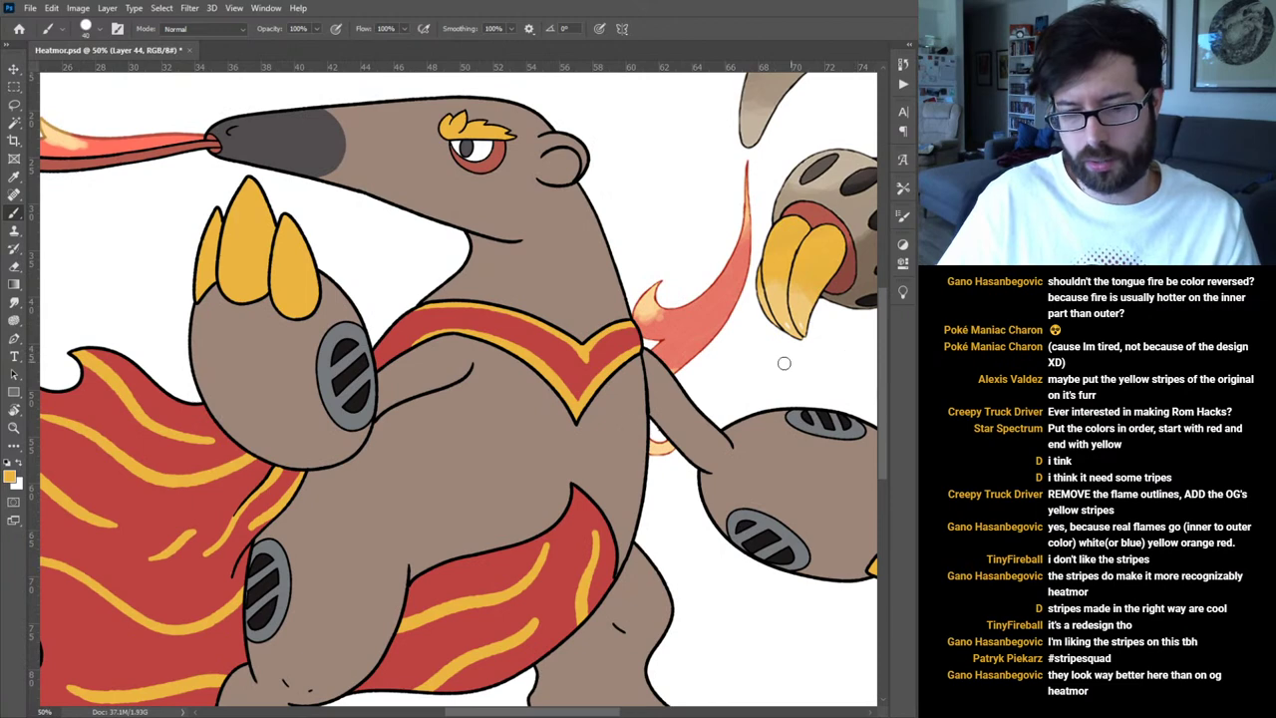
pyautogui.moveTo(357, 475); pyautogui.dragTo(635, 380)
pyautogui.hotkey('ctrl', '-')
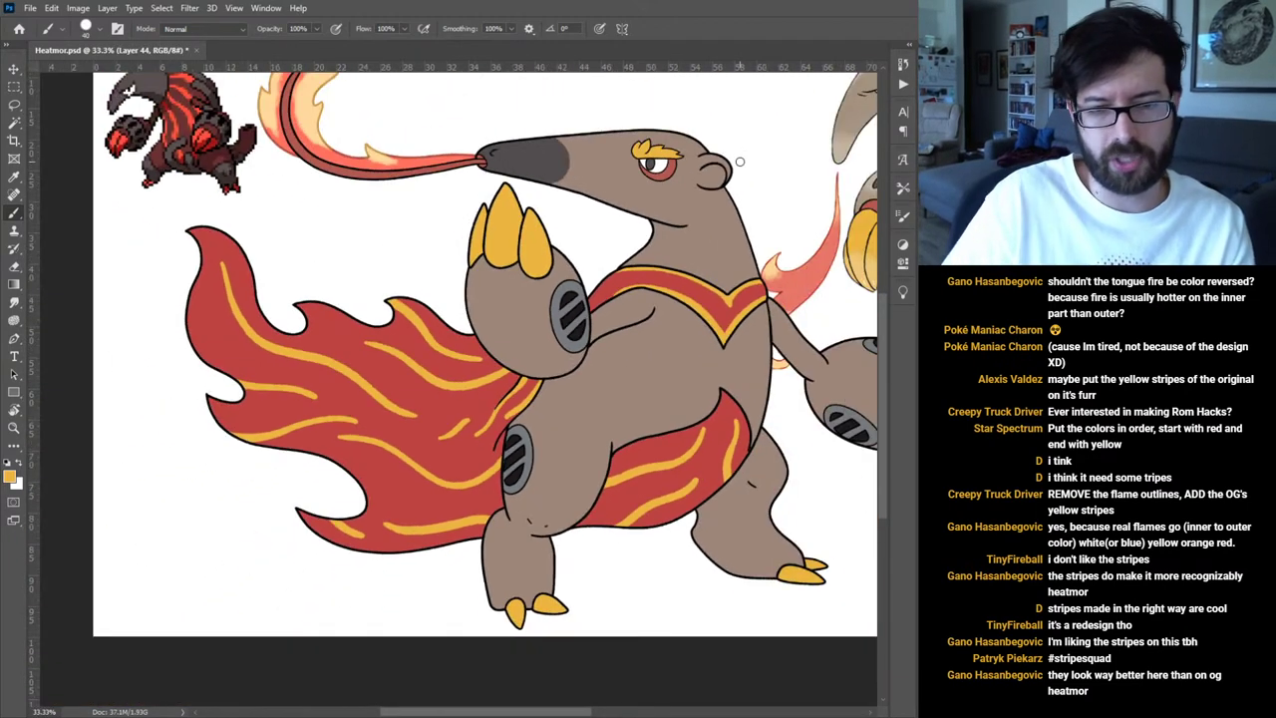
pyautogui.press('Delete')
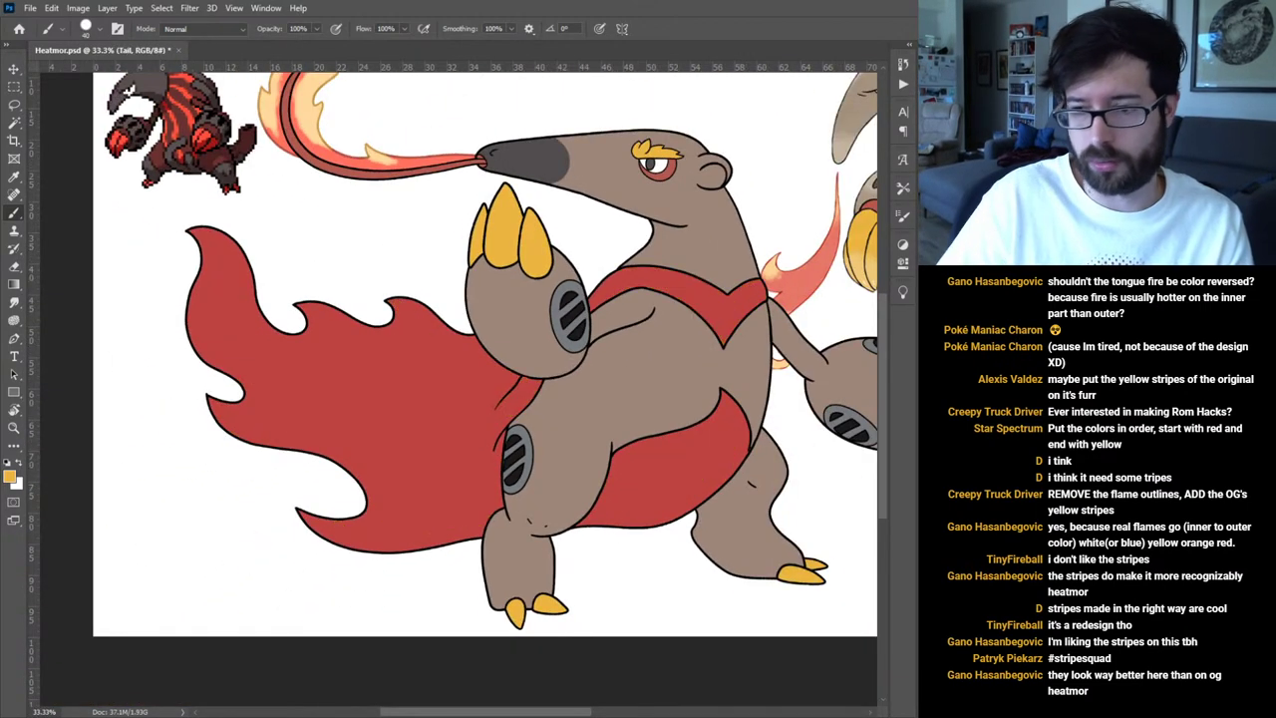
pyautogui.hotkey('ctrl', 'shift', 'alt', 'n')
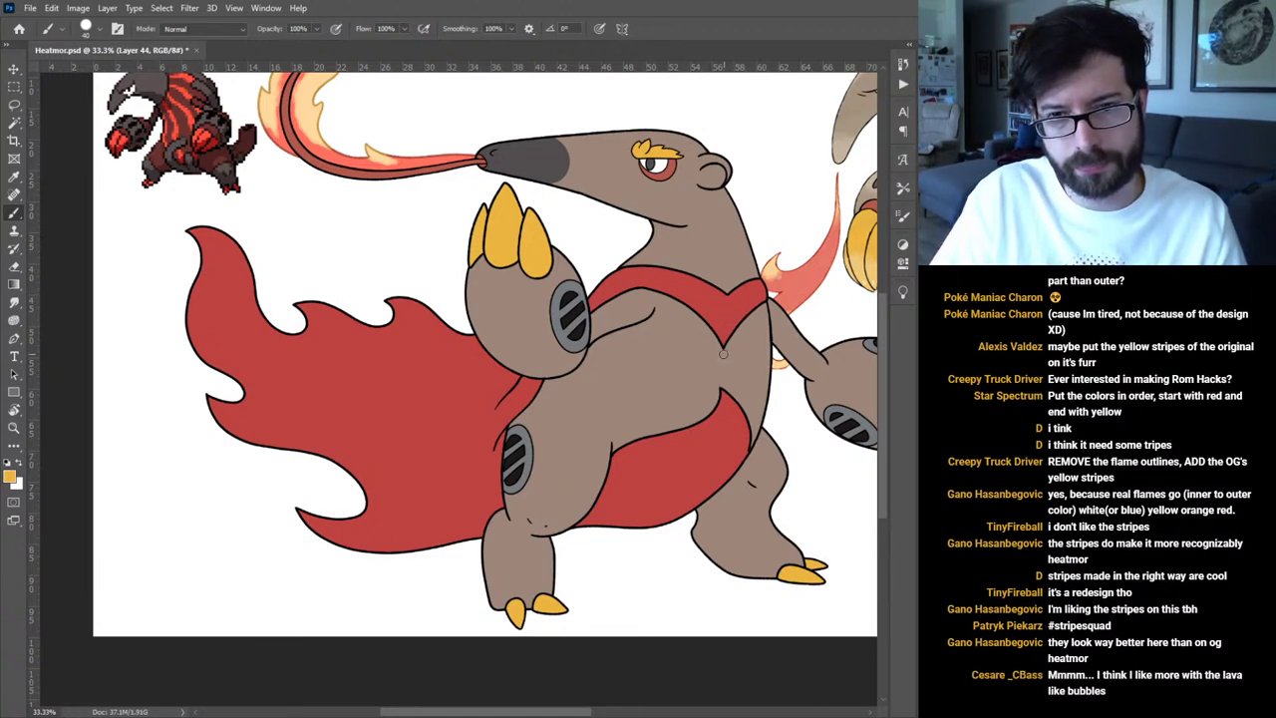
# Paint a thicker yellow stripe along the centre of the V-shaped red chest fur, from its far shoulder to the raised arm.
pyautogui.moveTo(722, 349); pyautogui.dragTo(763, 285)
pyautogui.hotkey('ctrl', 'z')
pyautogui.moveTo(721, 349)
pyautogui.mouseDown()
pyautogui.moveTo(755, 298)
pyautogui.moveTo(787, 279)
pyautogui.mouseUp()
pyautogui.hotkey('ctrl', 'z')
pyautogui.moveTo(724, 351)
pyautogui.mouseDown()
pyautogui.moveTo(722, 318)
pyautogui.moveTo(770, 288)
pyautogui.mouseUp()
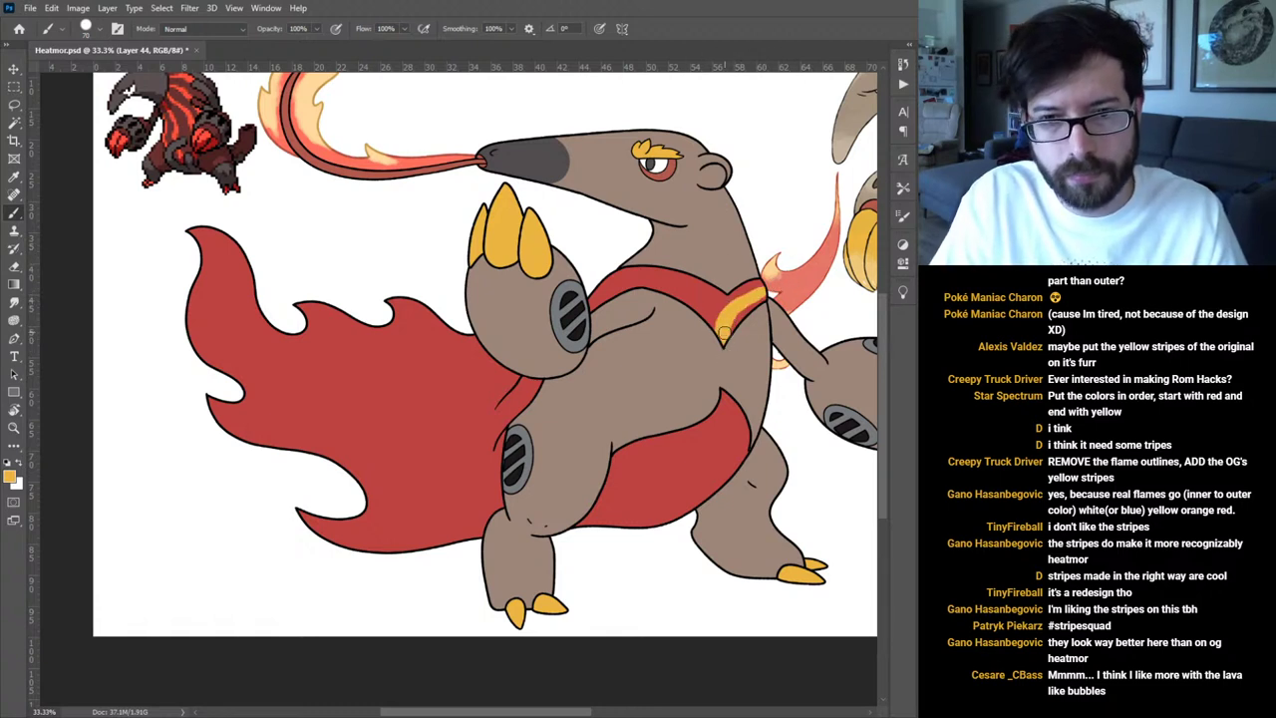
pyautogui.moveTo(719, 345)
pyautogui.mouseDown()
pyautogui.moveTo(705, 297)
pyautogui.moveTo(660, 279)
pyautogui.mouseUp()
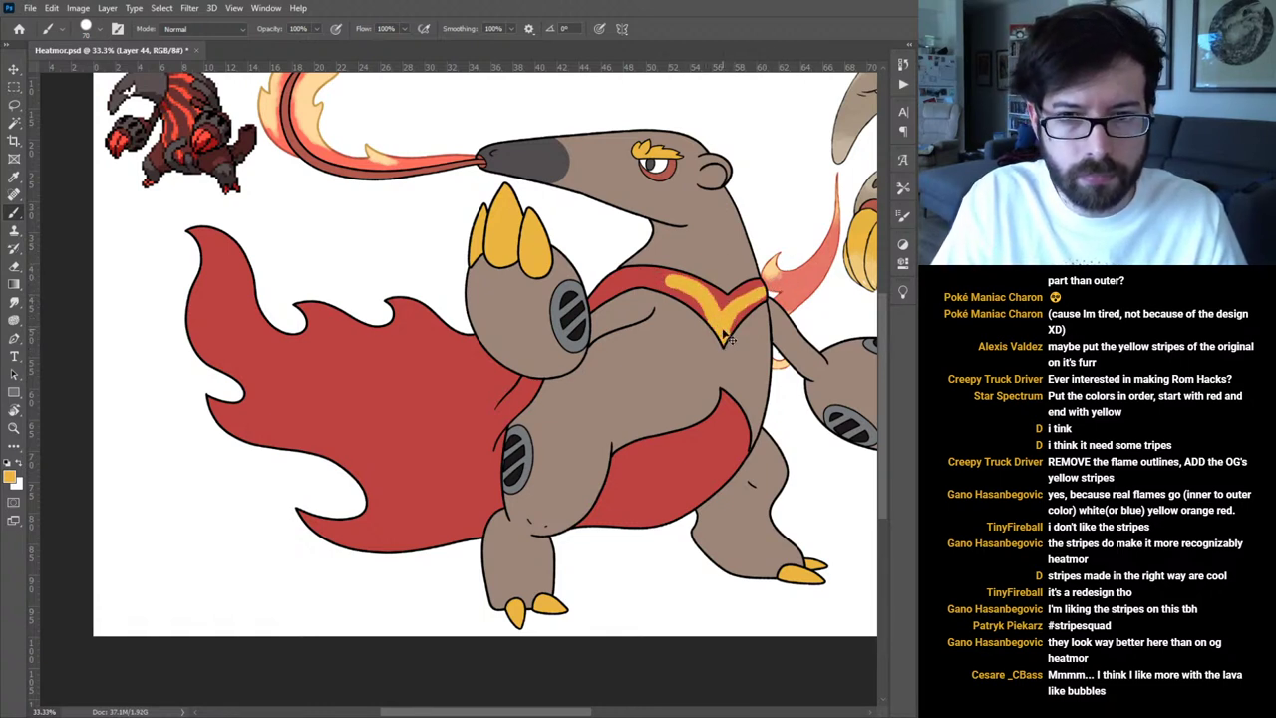
pyautogui.hotkey('ctrl', 'z')
pyautogui.moveTo(722, 344)
pyautogui.mouseDown()
pyautogui.moveTo(708, 301)
pyautogui.moveTo(622, 279)
pyautogui.moveTo(586, 303)
pyautogui.mouseUp()
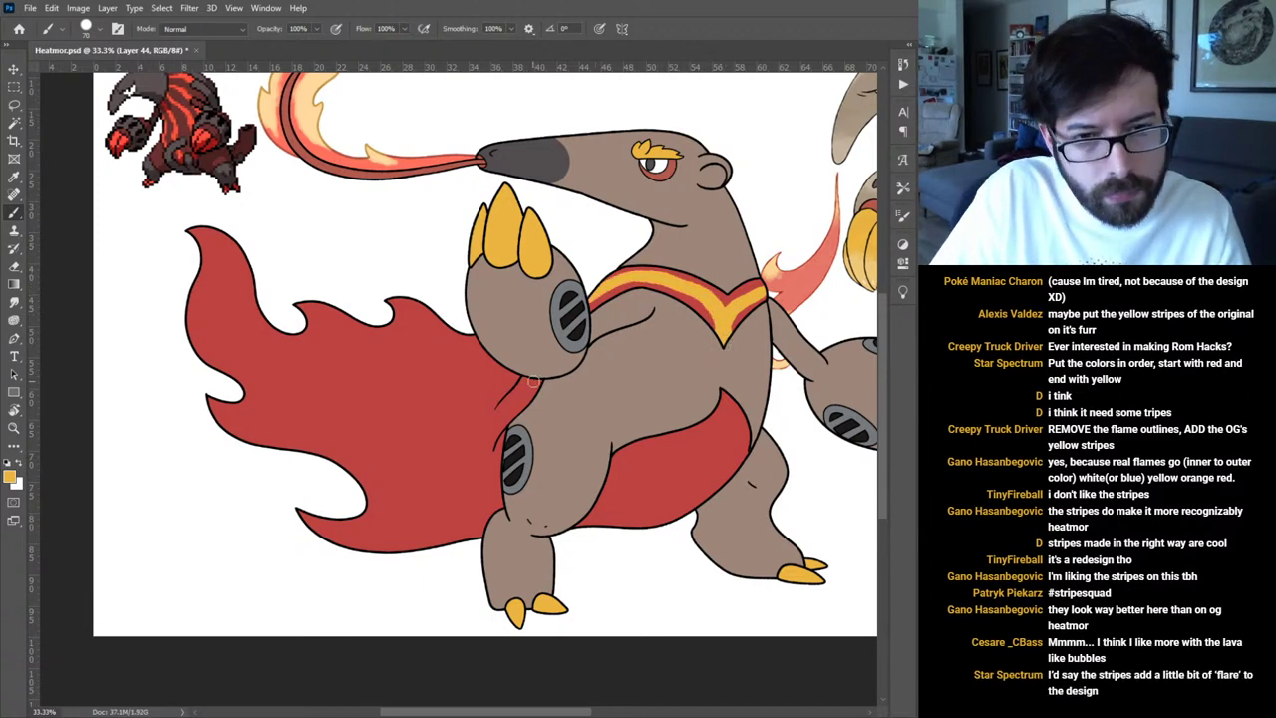
# Paint a thick yellow stripe from the back fur under the raised arm past the hip vent to the notch between the lower flame points.
pyautogui.moveTo(517, 400)
pyautogui.mouseDown()
pyautogui.moveTo(451, 445)
pyautogui.moveTo(380, 418)
pyautogui.moveTo(295, 423)
pyautogui.mouseUp()
pyautogui.hotkey('ctrl', 'z')
pyautogui.hotkey('ctrl', 'z')
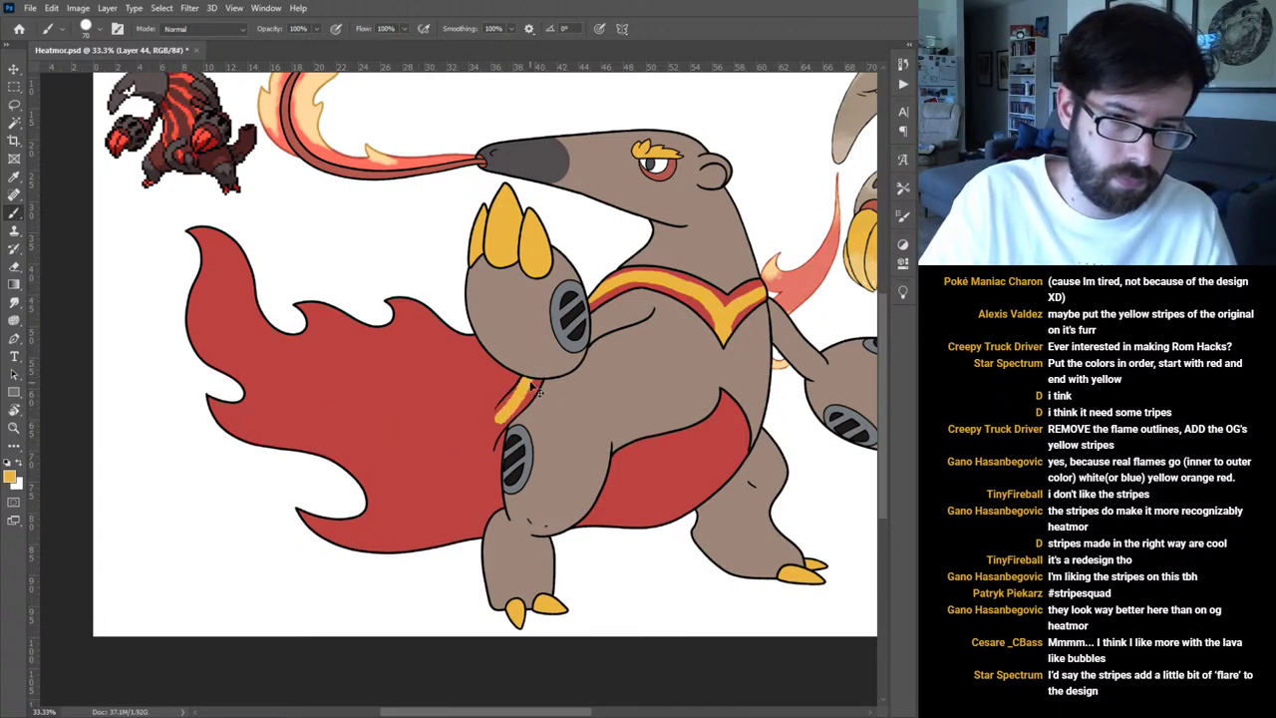
pyautogui.moveTo(539, 365)
pyautogui.mouseDown()
pyautogui.moveTo(438, 470)
pyautogui.moveTo(339, 488)
pyautogui.moveTo(311, 510)
pyautogui.mouseUp()
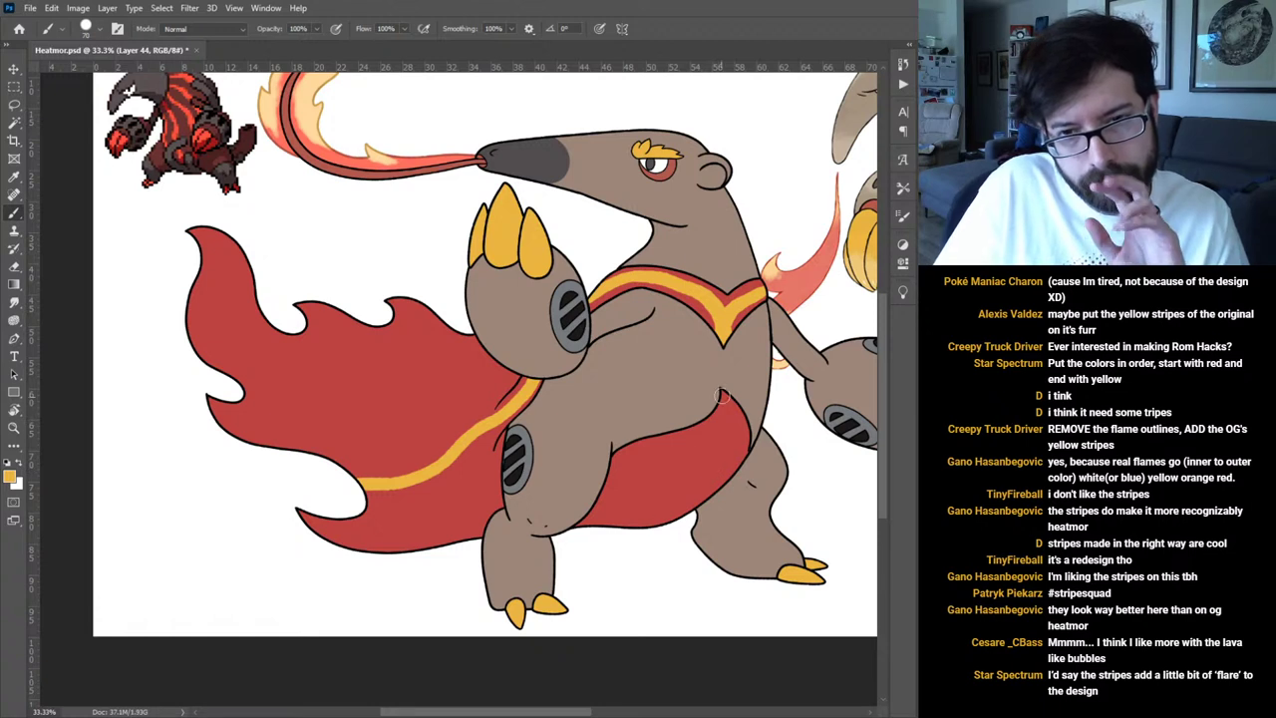
# Paint a long thick yellow stripe following the curve of the red belly fur, with a short stripe on either side.
pyautogui.moveTo(716, 391)
pyautogui.mouseDown()
pyautogui.moveTo(711, 461)
pyautogui.moveTo(694, 473)
pyautogui.moveTo(554, 524)
pyautogui.moveTo(460, 516)
pyautogui.moveTo(382, 533)
pyautogui.mouseUp()
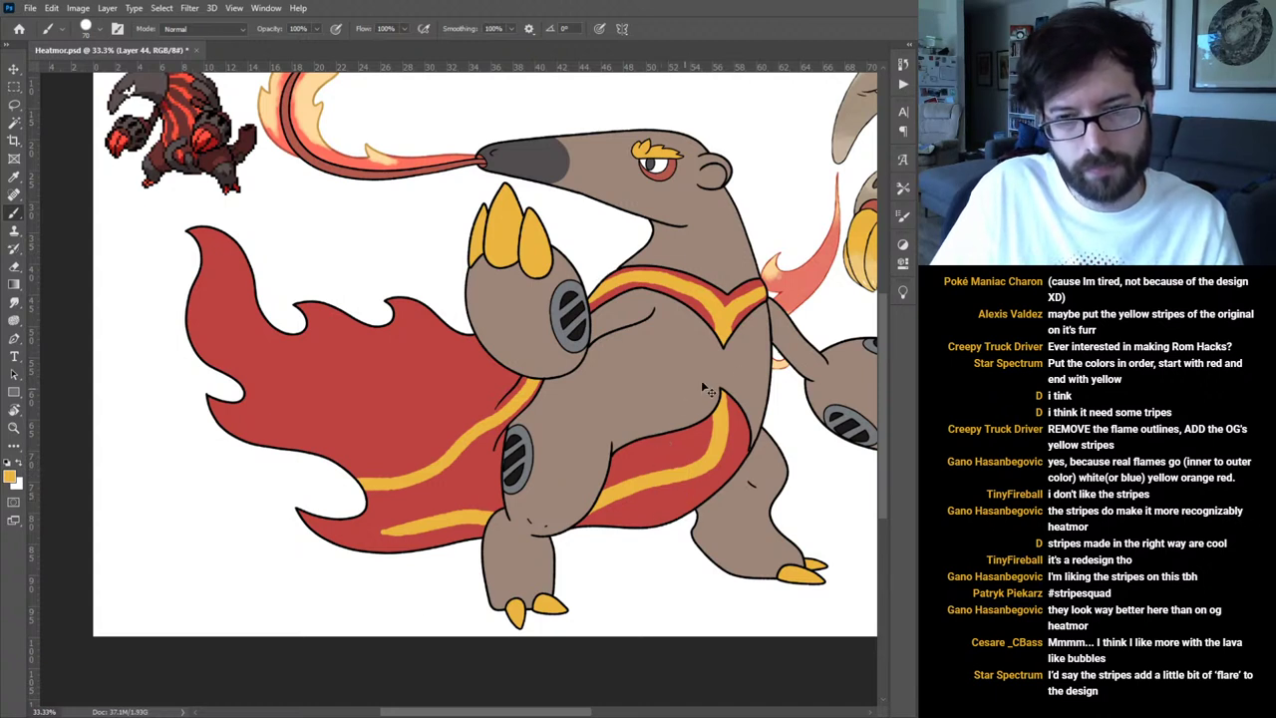
pyautogui.hotkey('ctrl', 'z')
pyautogui.hotkey('ctrl', 'z')
pyautogui.moveTo(719, 397)
pyautogui.mouseDown()
pyautogui.moveTo(717, 442)
pyautogui.moveTo(685, 482)
pyautogui.moveTo(594, 497)
pyautogui.mouseUp()
pyautogui.moveTo(667, 449); pyautogui.dragTo(611, 461)
pyautogui.moveTo(735, 464); pyautogui.dragTo(733, 478)
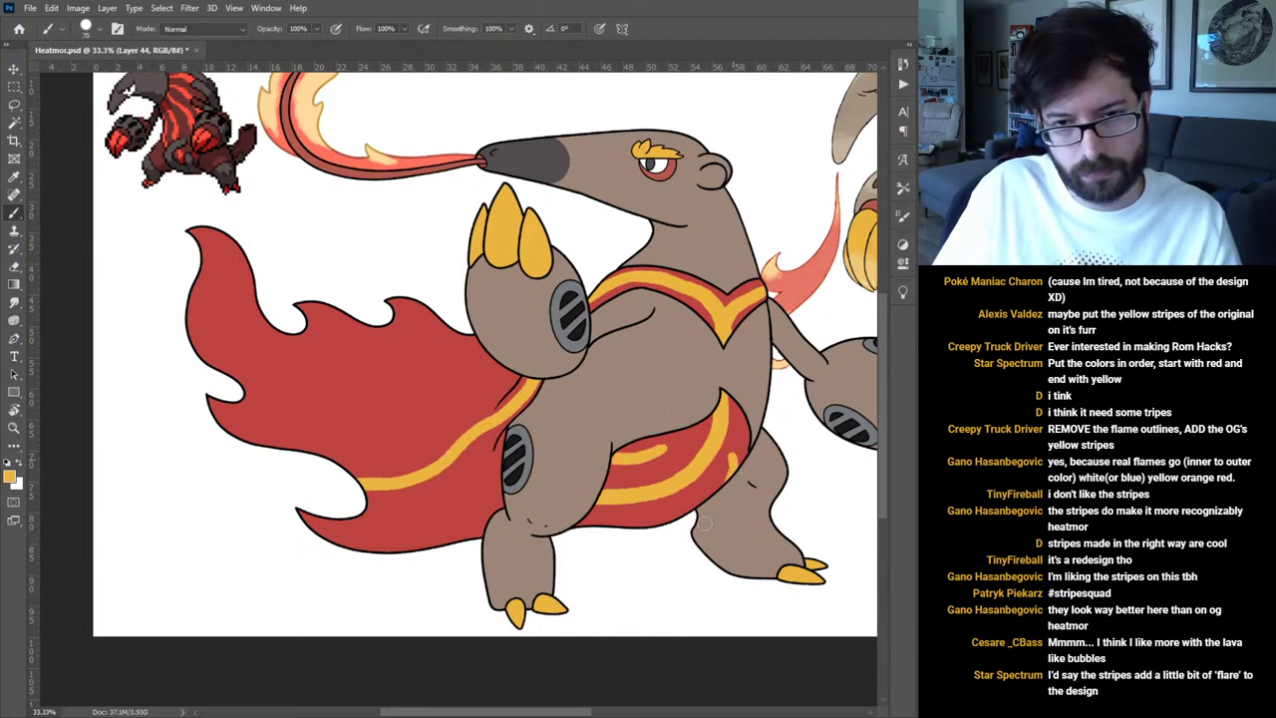
# Paint four thick yellow stripes along the tail, flowing out to its lower, middle and upper flame points and its raised tip.
pyautogui.moveTo(503, 498)
pyautogui.mouseDown()
pyautogui.moveTo(444, 522)
pyautogui.moveTo(299, 512)
pyautogui.mouseUp()
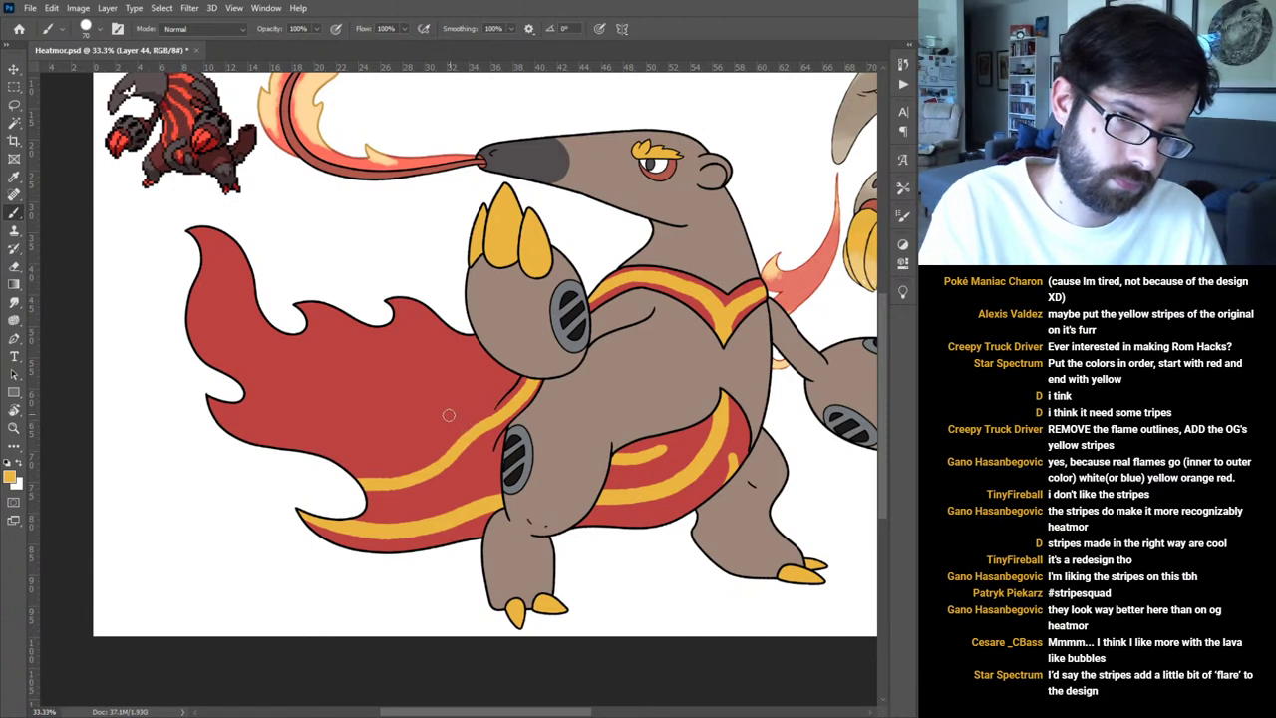
pyautogui.moveTo(454, 419)
pyautogui.mouseDown()
pyautogui.moveTo(391, 433)
pyautogui.moveTo(335, 419)
pyautogui.moveTo(249, 426)
pyautogui.moveTo(212, 402)
pyautogui.mouseUp()
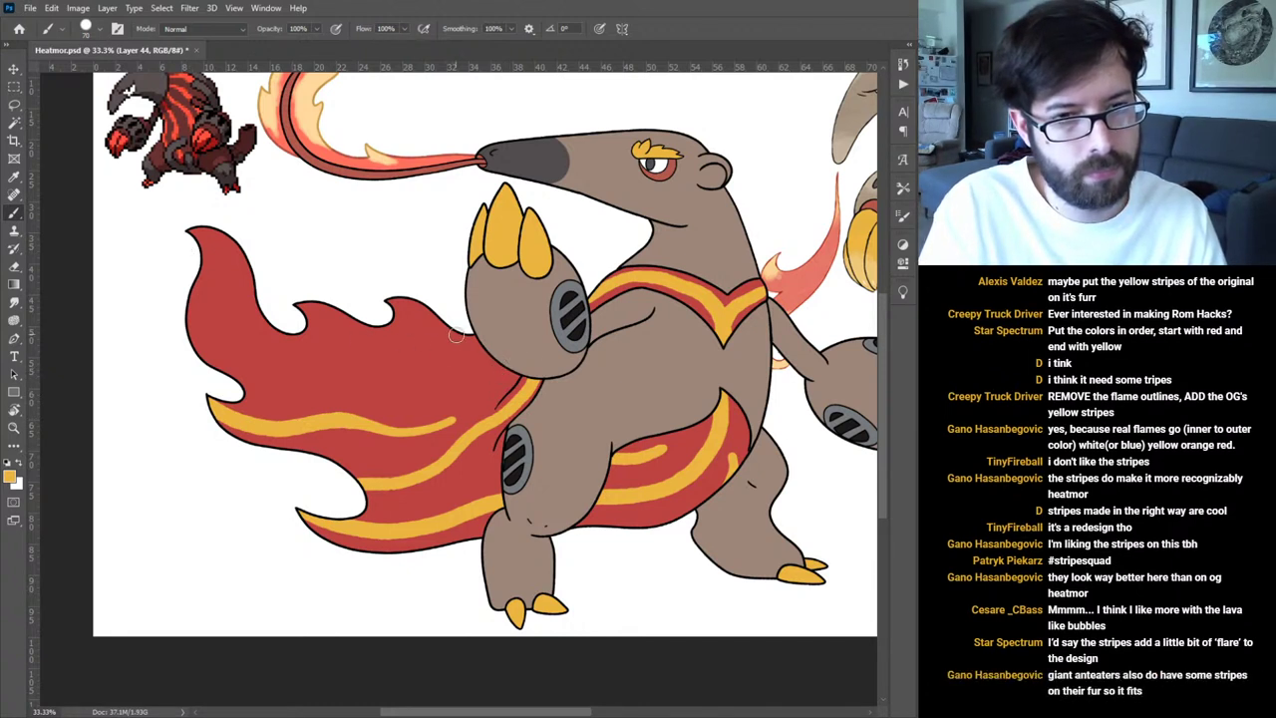
pyautogui.moveTo(417, 322)
pyautogui.mouseDown()
pyautogui.moveTo(461, 362)
pyautogui.moveTo(501, 365)
pyautogui.moveTo(537, 344)
pyautogui.mouseUp()
pyautogui.moveTo(479, 390)
pyautogui.mouseDown()
pyautogui.moveTo(426, 386)
pyautogui.moveTo(296, 335)
pyautogui.mouseUp()
pyautogui.moveTo(464, 391)
pyautogui.mouseDown()
pyautogui.moveTo(373, 367)
pyautogui.moveTo(294, 377)
pyautogui.moveTo(249, 354)
pyautogui.moveTo(227, 327)
pyautogui.moveTo(214, 265)
pyautogui.moveTo(189, 239)
pyautogui.mouseUp()
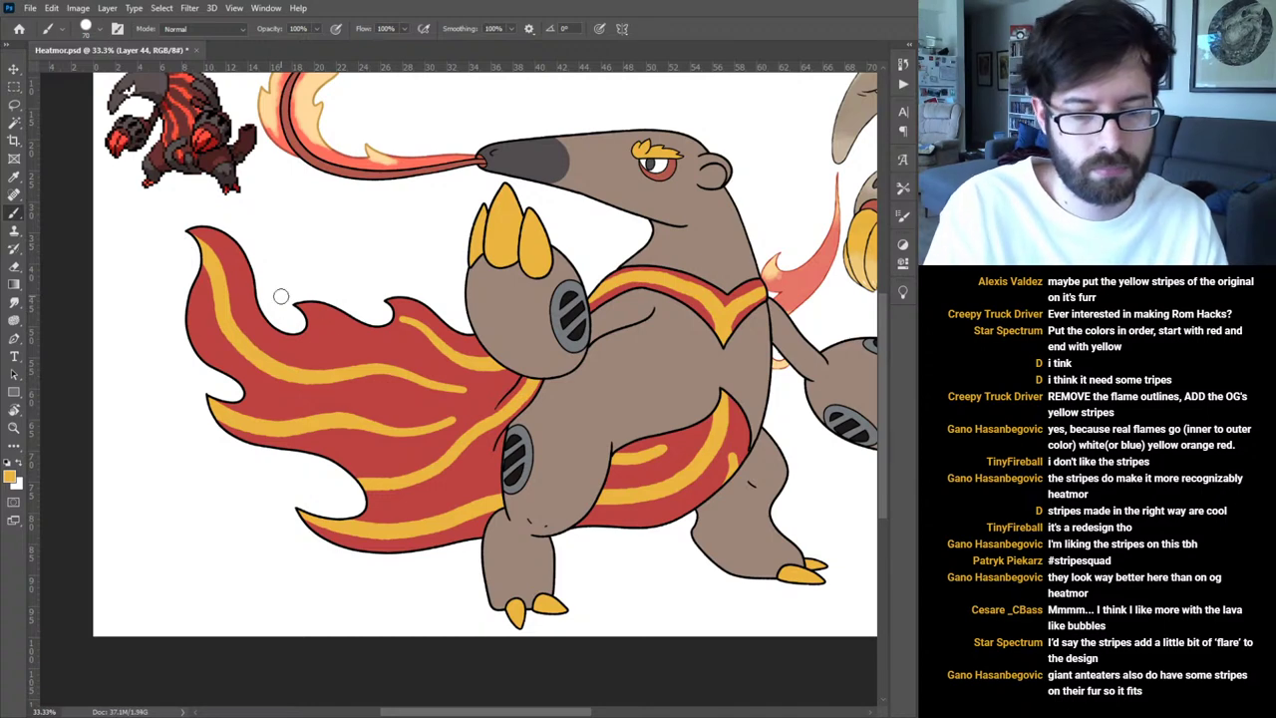
pyautogui.hotkey('ctrl', '0')
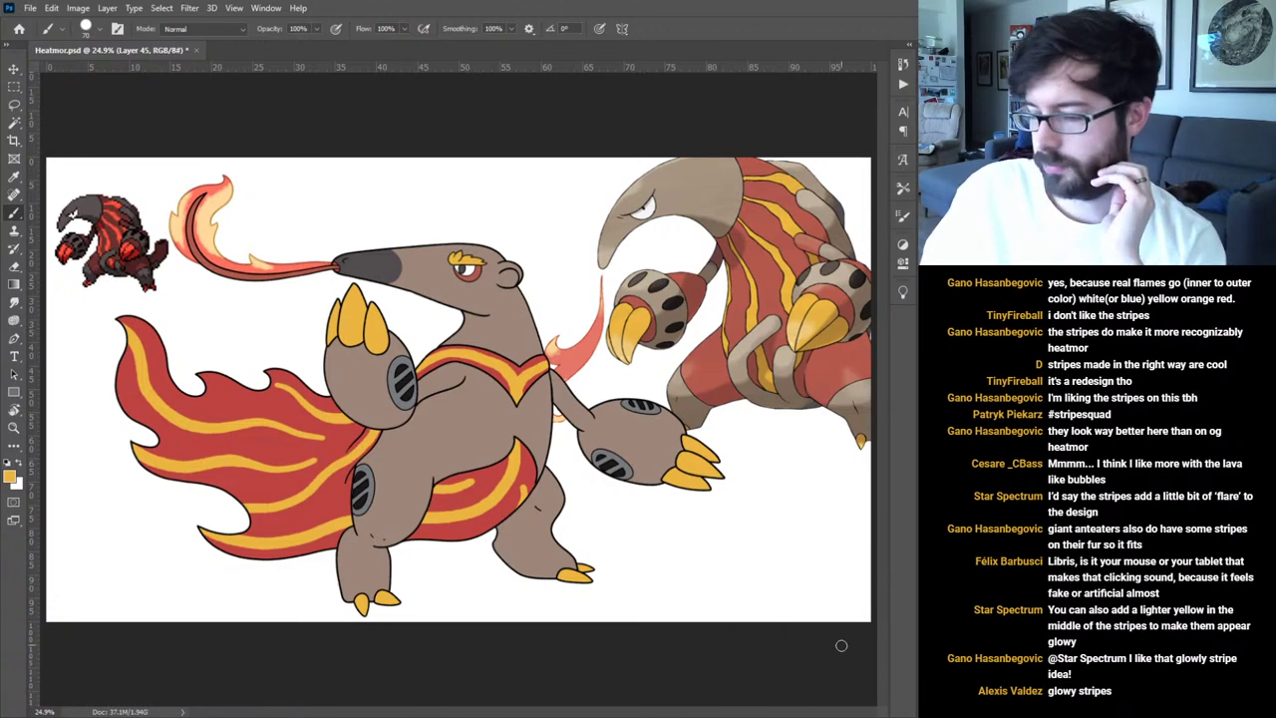
# Choose a brighter yellow, select the stripes' shape, and paint a highlight along the middle of the V-shaped chest stripe.
pyautogui.press('i')
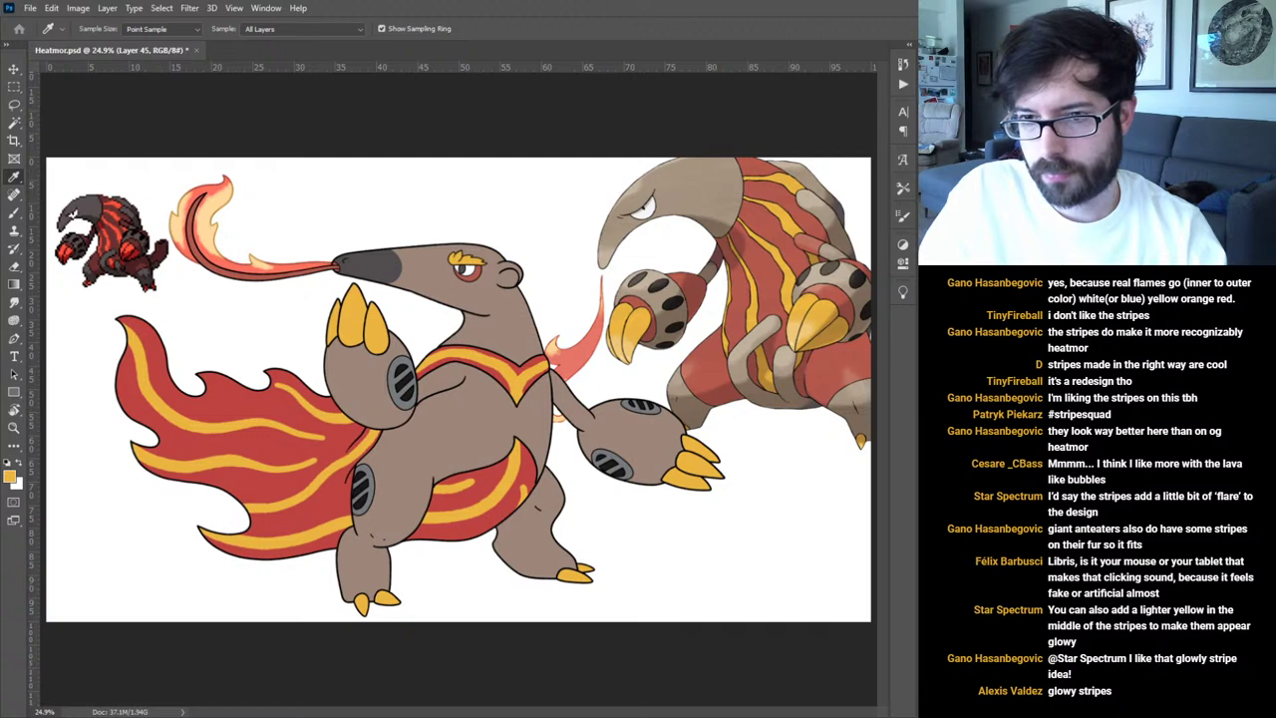
pyautogui.press('b')
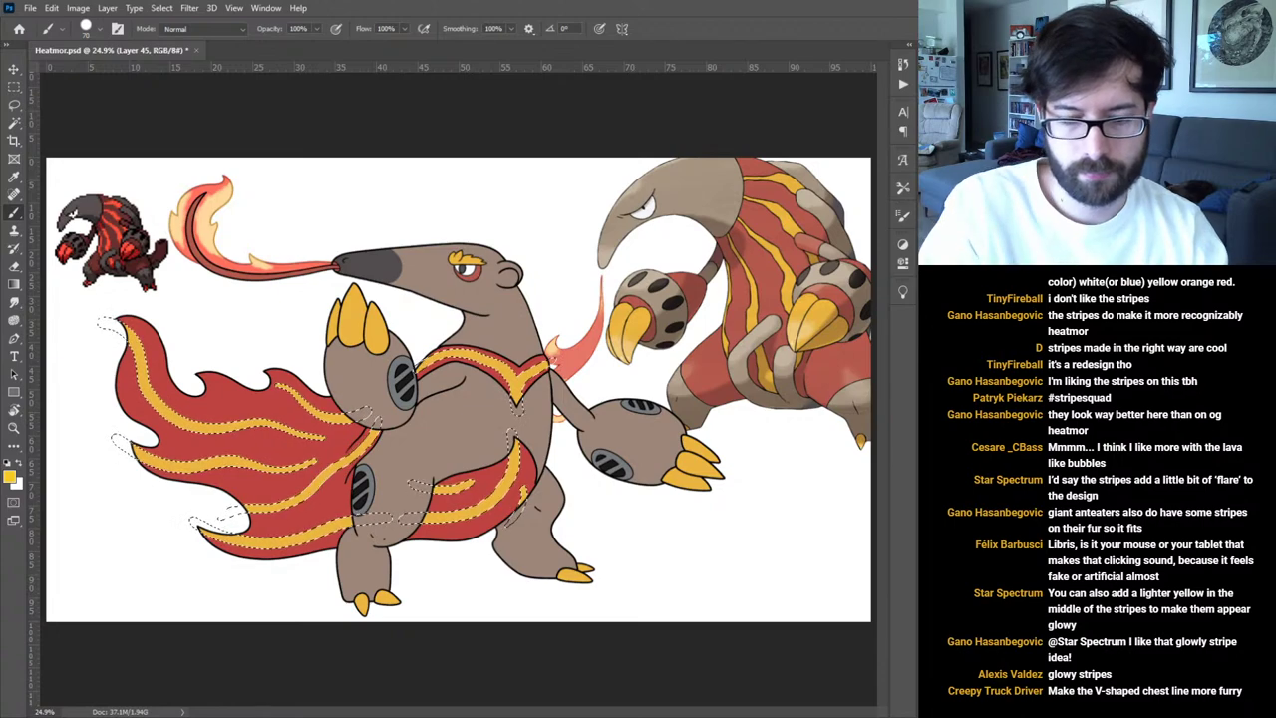
pyautogui.hotkey('ctrl', '+')
pyautogui.hotkey('ctrl', '+')
pyautogui.hotkey('ctrl', '+')
pyautogui.hotkey('ctrl', '+')
pyautogui.hotkey('ctrl', '+')
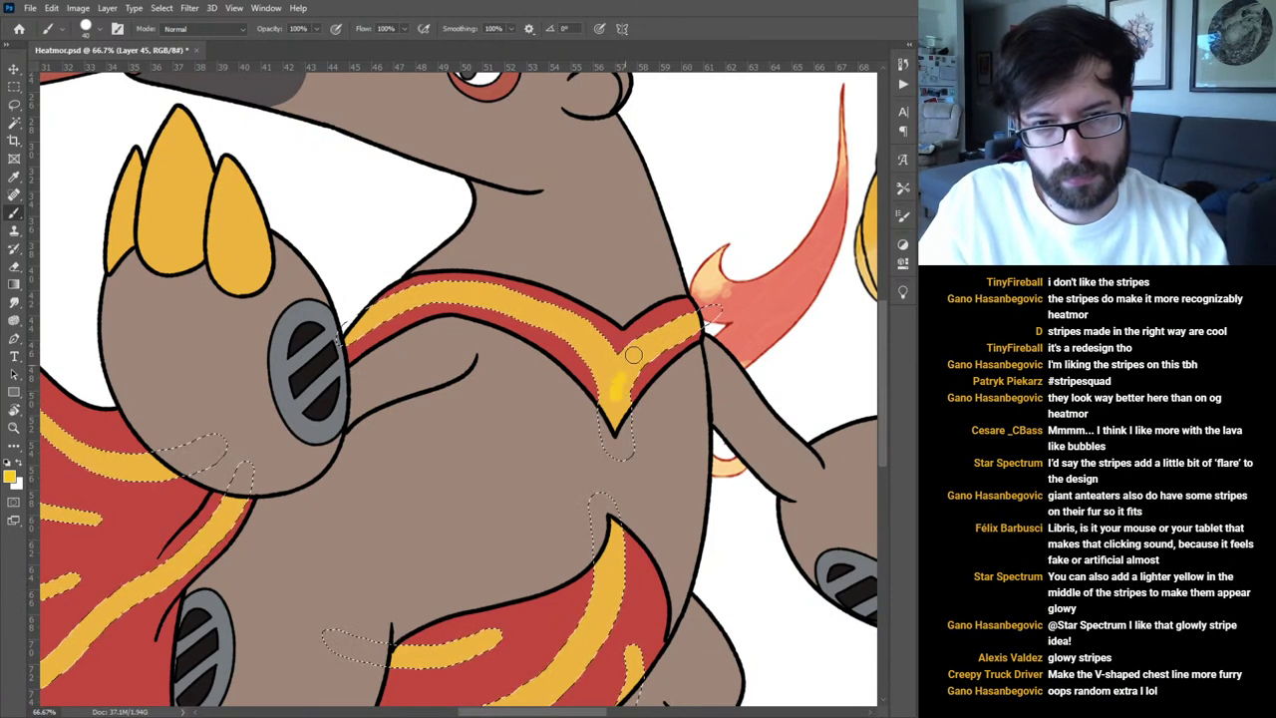
pyautogui.moveTo(620, 390); pyautogui.dragTo(679, 325)
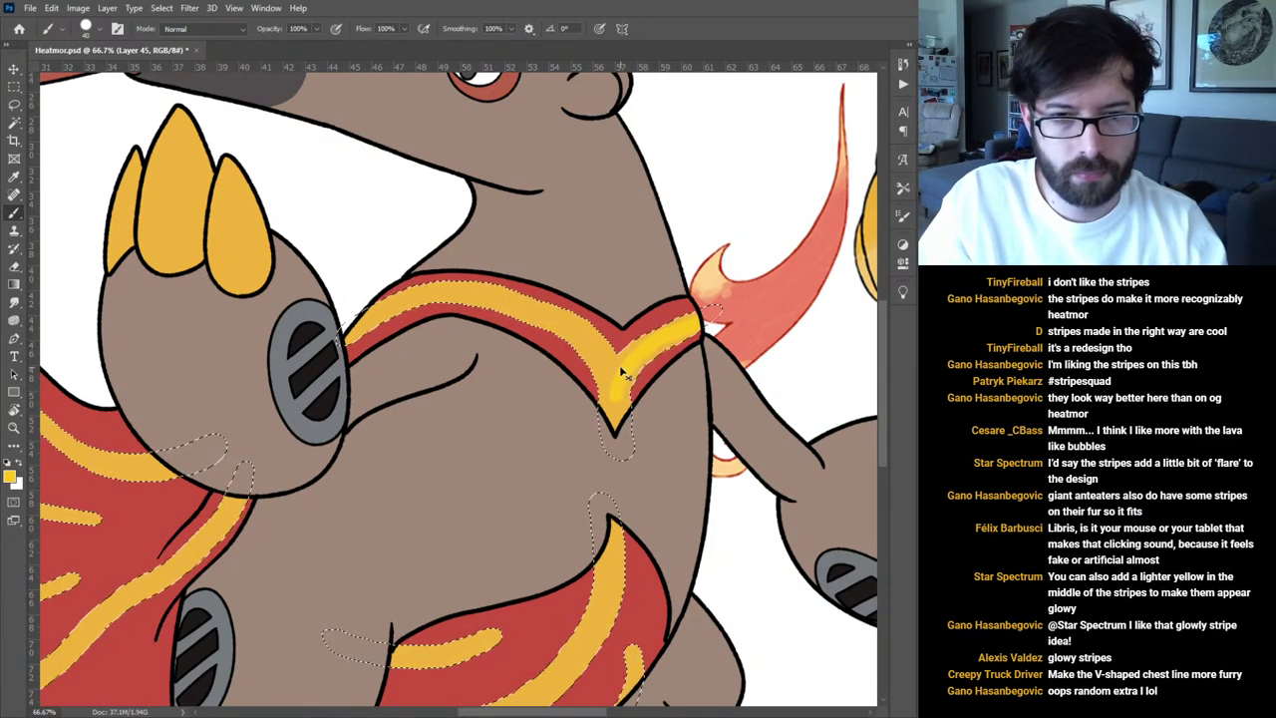
pyautogui.hotkey('ctrl', 'z')
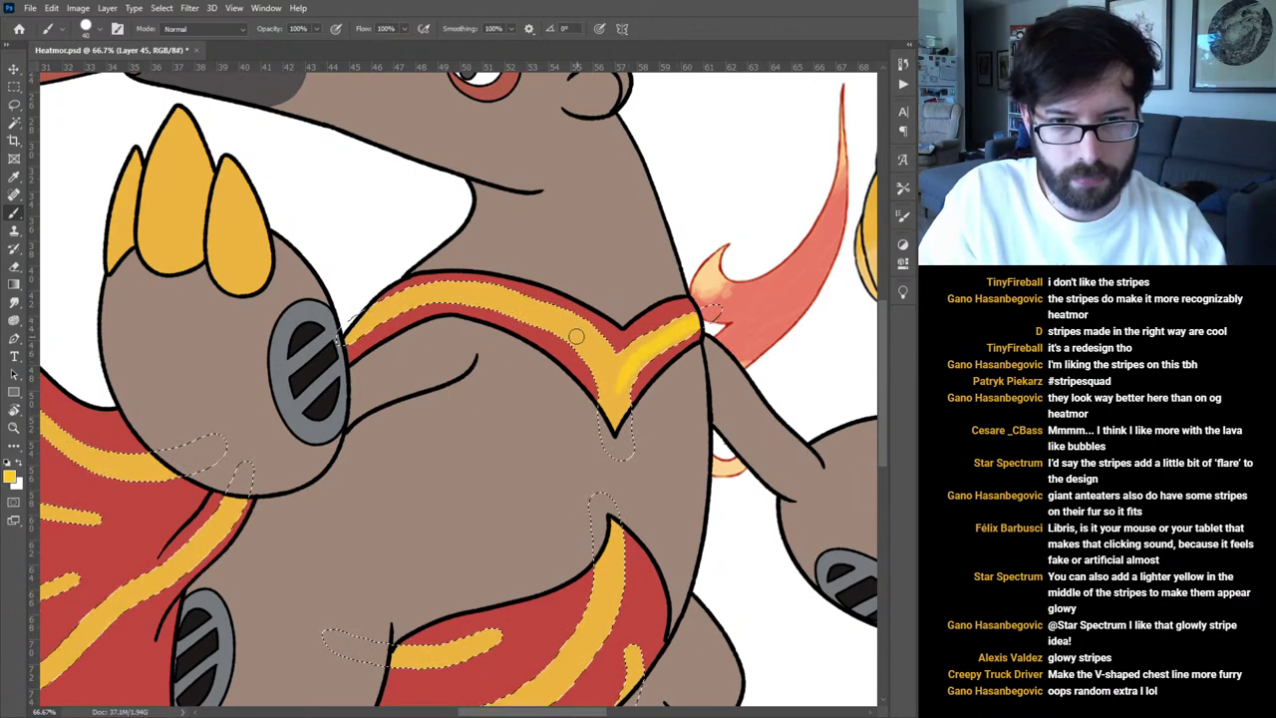
pyautogui.moveTo(343, 334)
pyautogui.mouseDown()
pyautogui.moveTo(458, 289)
pyautogui.moveTo(564, 323)
pyautogui.moveTo(610, 361)
pyautogui.mouseUp()
# Paint bright yellow highlights along the middle of the long belly stripe and its two short neighbours.
pyautogui.moveTo(592, 529)
pyautogui.mouseDown()
pyautogui.moveTo(660, 294)
pyautogui.moveTo(658, 387)
pyautogui.moveTo(587, 457)
pyautogui.moveTo(521, 481)
pyautogui.moveTo(394, 481)
pyautogui.mouseUp()
pyautogui.moveTo(701, 412); pyautogui.dragTo(685, 490)
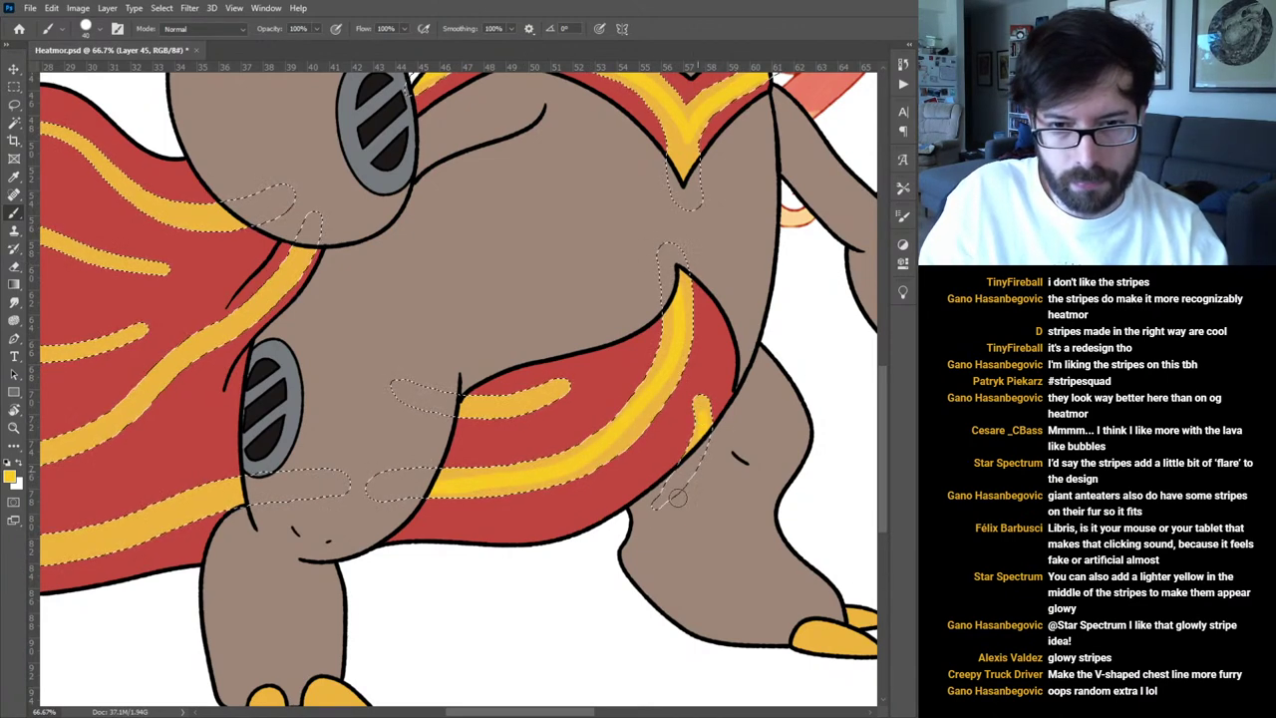
pyautogui.moveTo(557, 388)
pyautogui.mouseDown()
pyautogui.moveTo(494, 410)
pyautogui.moveTo(399, 390)
pyautogui.mouseUp()
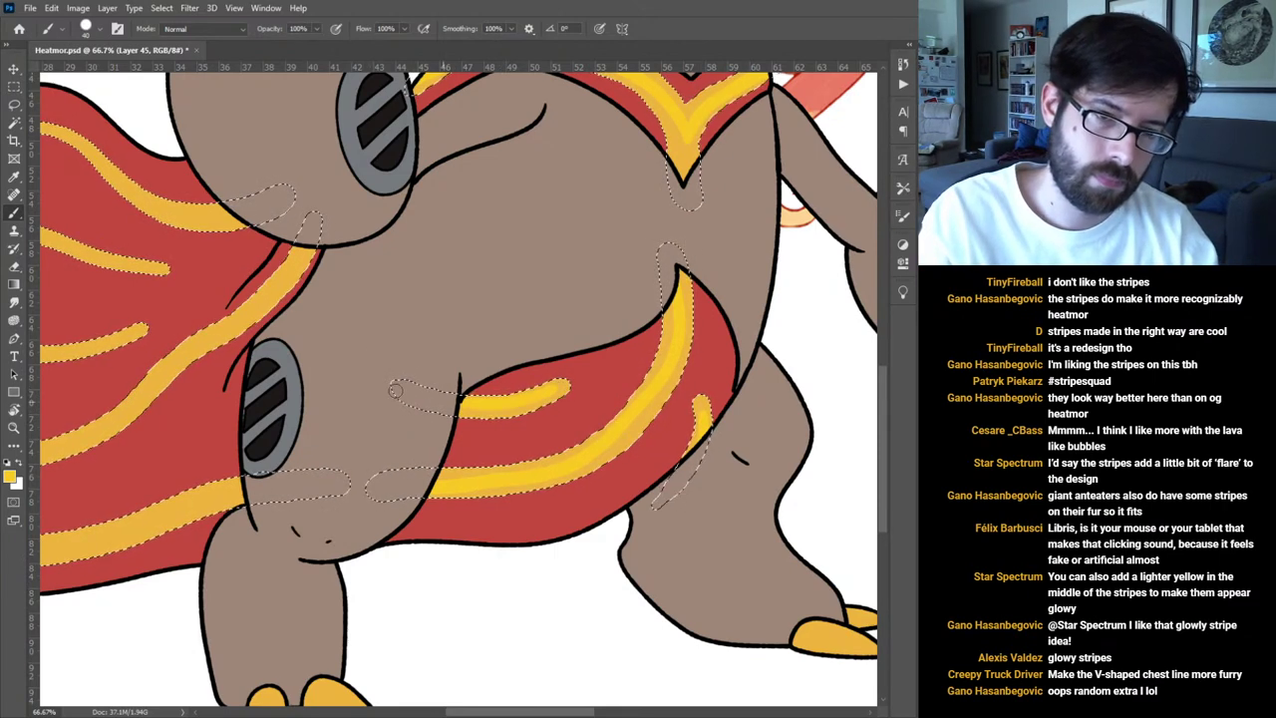
# Paint bright yellow highlights along the tail's lowest stripe and the stripe running from the back past the hip vent.
pyautogui.moveTo(369, 333); pyautogui.dragTo(704, 329)
pyautogui.moveTo(194, 512)
pyautogui.mouseDown()
pyautogui.moveTo(295, 546)
pyautogui.moveTo(363, 551)
pyautogui.moveTo(539, 495)
pyautogui.moveTo(573, 498)
pyautogui.mouseUp()
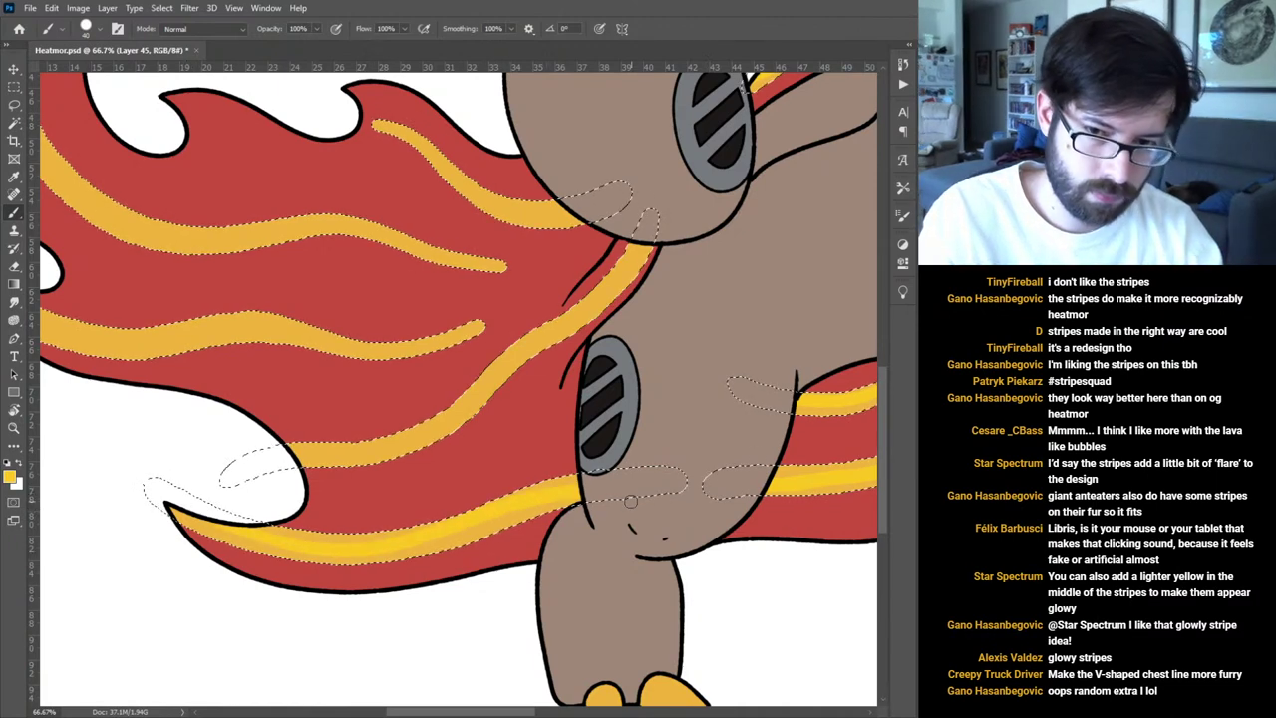
pyautogui.moveTo(289, 456)
pyautogui.mouseDown()
pyautogui.moveTo(356, 456)
pyautogui.moveTo(452, 424)
pyautogui.moveTo(509, 362)
pyautogui.moveTo(608, 298)
pyautogui.moveTo(663, 211)
pyautogui.mouseUp()
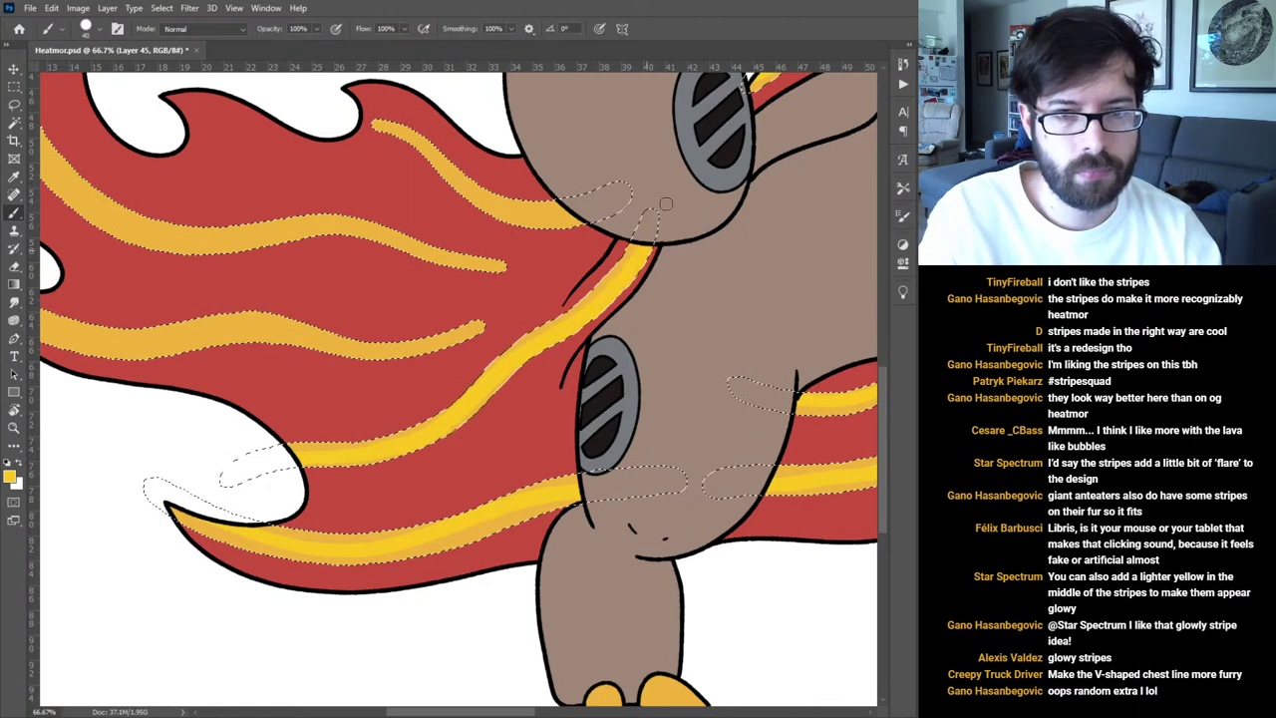
# Paint bright yellow highlights along the three remaining tail stripes, including the one reaching the raised tip, and clear the selection.
pyautogui.moveTo(413, 137)
pyautogui.mouseDown()
pyautogui.moveTo(480, 192)
pyautogui.moveTo(592, 221)
pyautogui.moveTo(607, 202)
pyautogui.mouseUp()
pyautogui.hotkey('ctrl', 'z')
pyautogui.moveTo(444, 168)
pyautogui.mouseDown()
pyautogui.moveTo(516, 212)
pyautogui.moveTo(645, 200)
pyautogui.mouseUp()
pyautogui.moveTo(344, 211); pyautogui.dragTo(647, 291)
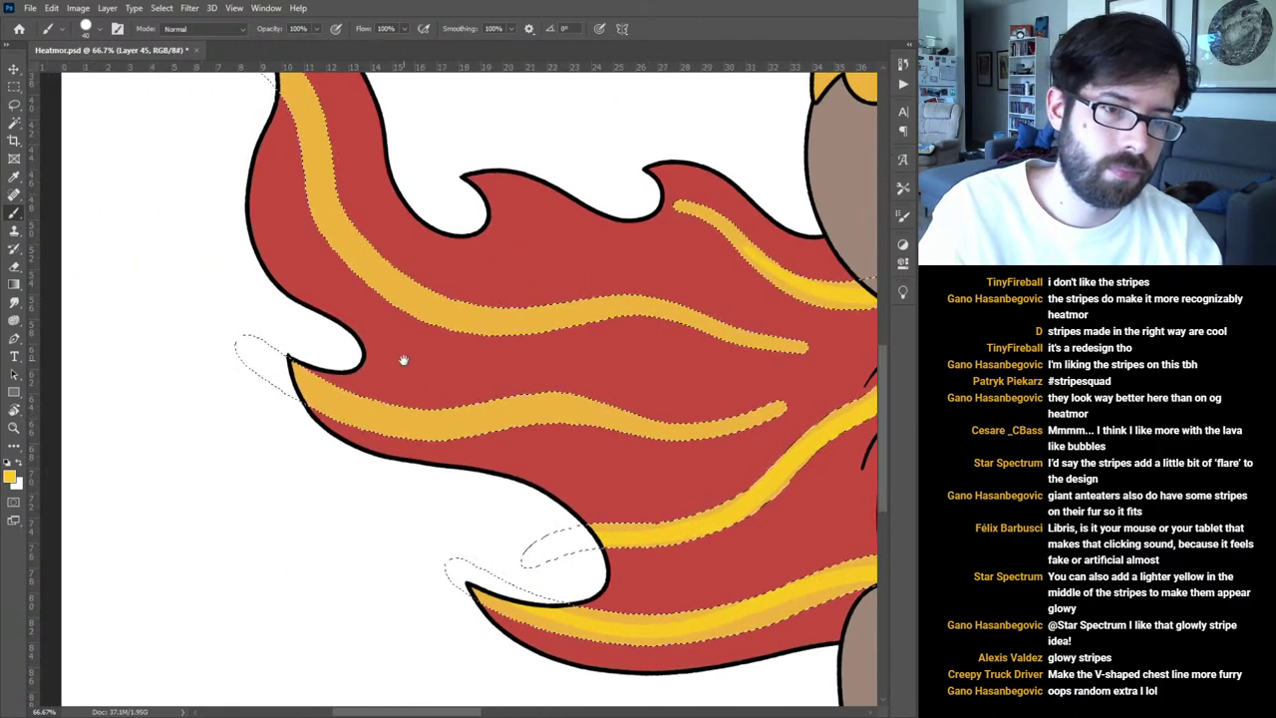
pyautogui.moveTo(295, 381)
pyautogui.mouseDown()
pyautogui.moveTo(365, 416)
pyautogui.moveTo(434, 428)
pyautogui.moveTo(547, 403)
pyautogui.moveTo(678, 433)
pyautogui.moveTo(808, 406)
pyautogui.mouseUp()
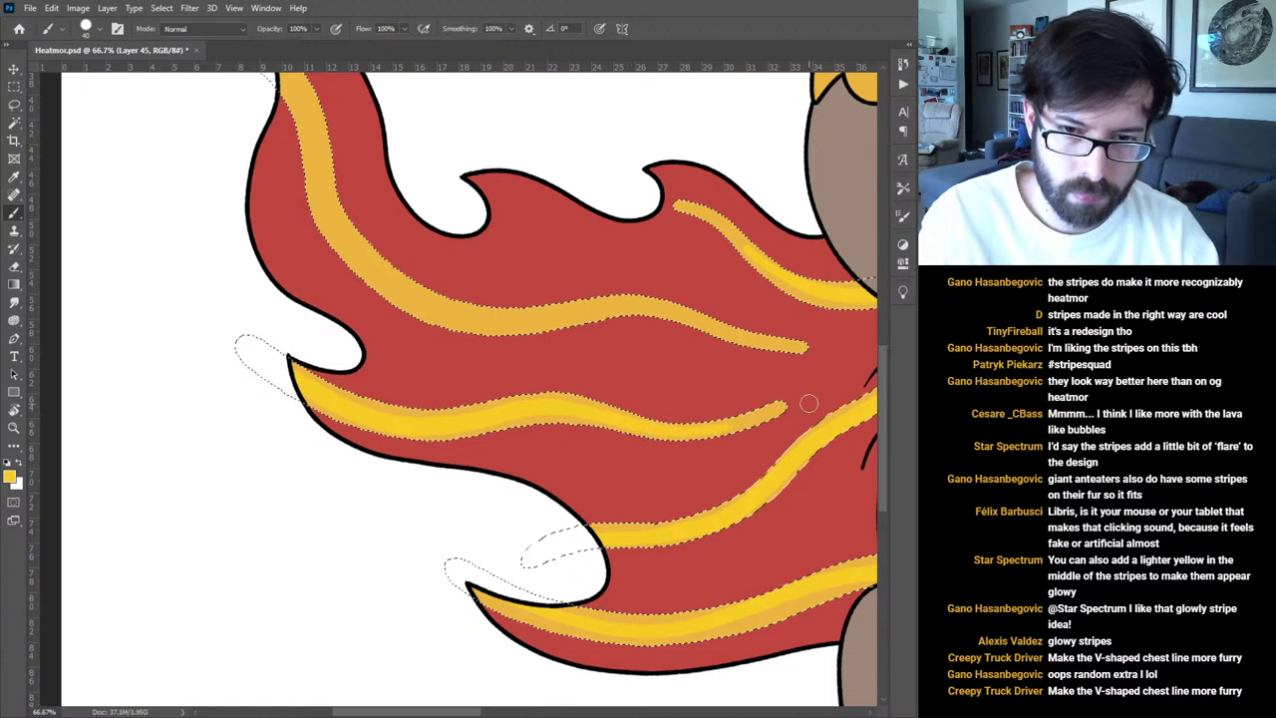
pyautogui.moveTo(409, 237); pyautogui.dragTo(448, 351)
pyautogui.moveTo(313, 165)
pyautogui.mouseDown()
pyautogui.moveTo(359, 263)
pyautogui.moveTo(379, 345)
pyautogui.moveTo(453, 415)
pyautogui.moveTo(559, 434)
pyautogui.moveTo(668, 422)
pyautogui.moveTo(850, 462)
pyautogui.mouseUp()
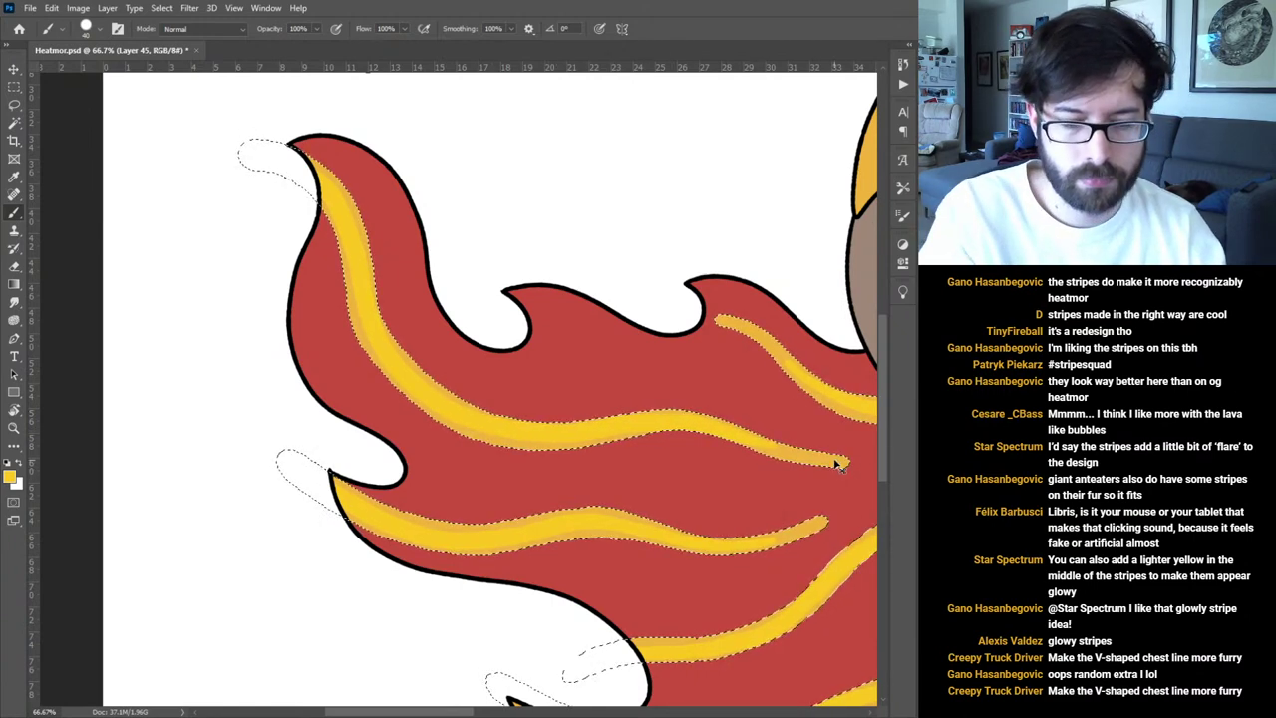
pyautogui.hotkey('ctrl', '0')
pyautogui.hotkey('ctrl', 'd')
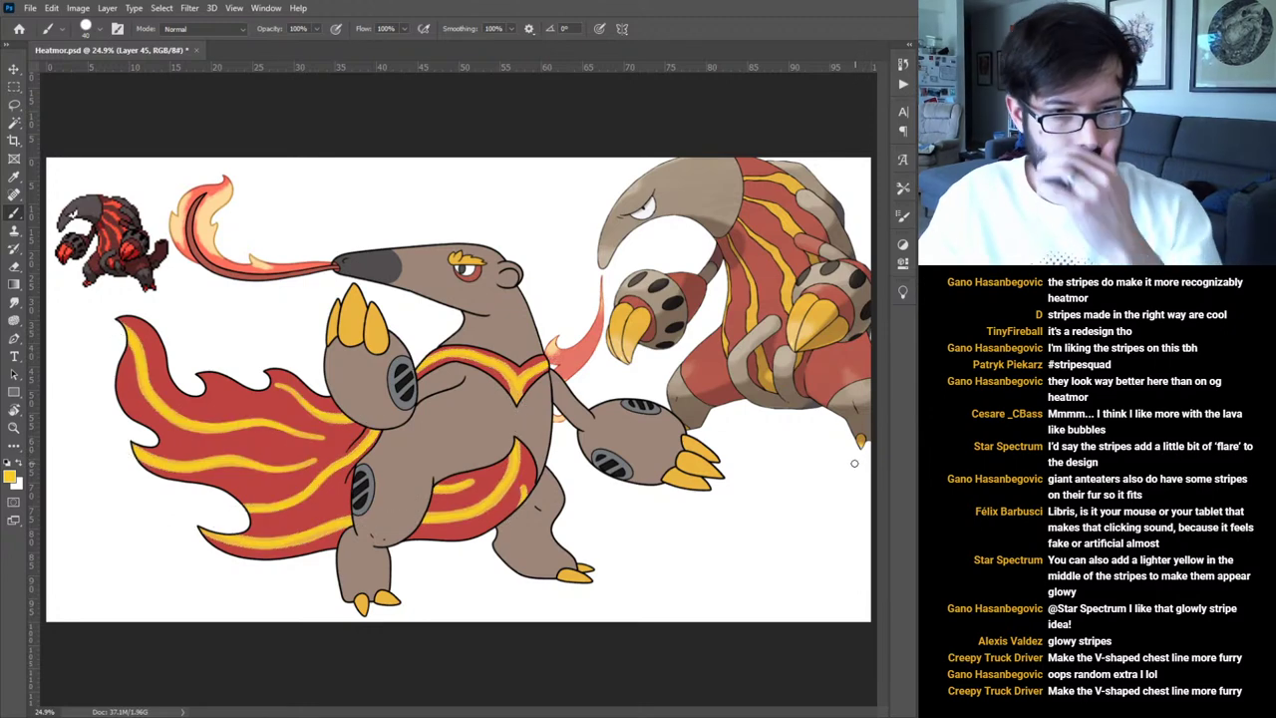
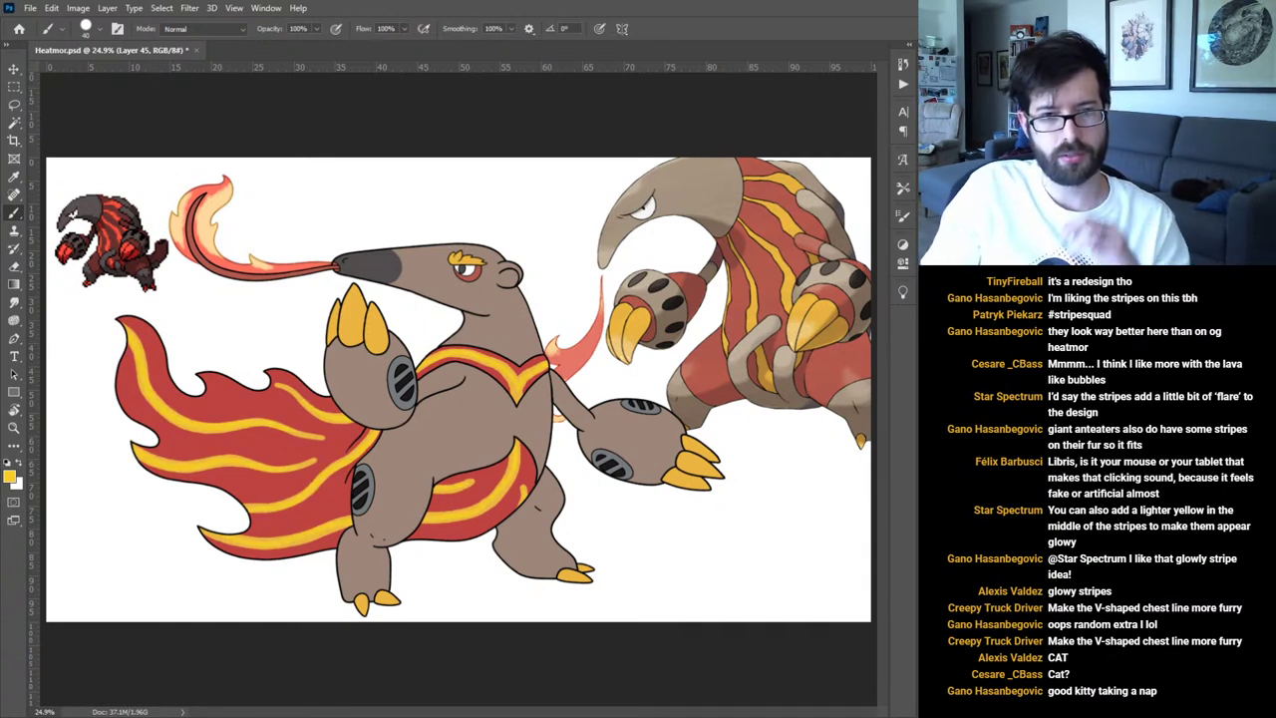
# Compare the illustration with and without the yellow stripes and their bright highlights by toggling those layers.
pyautogui.hotkey('ctrl', ',')
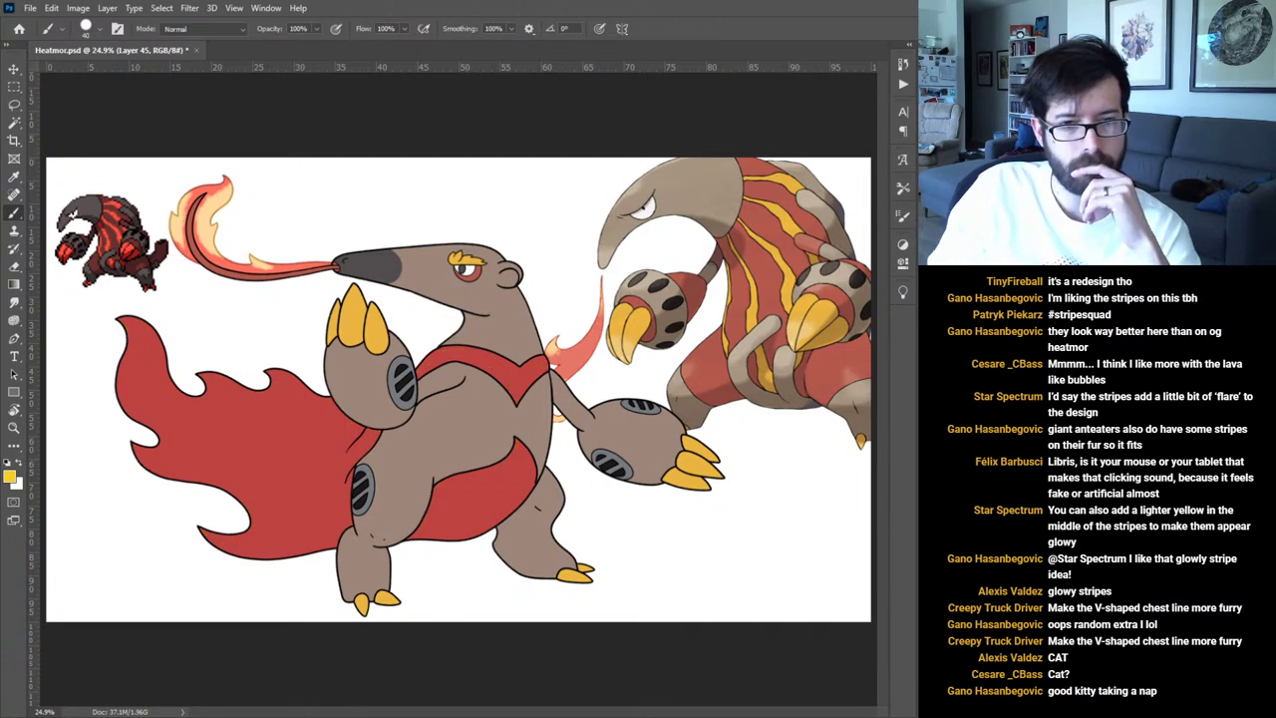
pyautogui.hotkey('ctrl', ',')
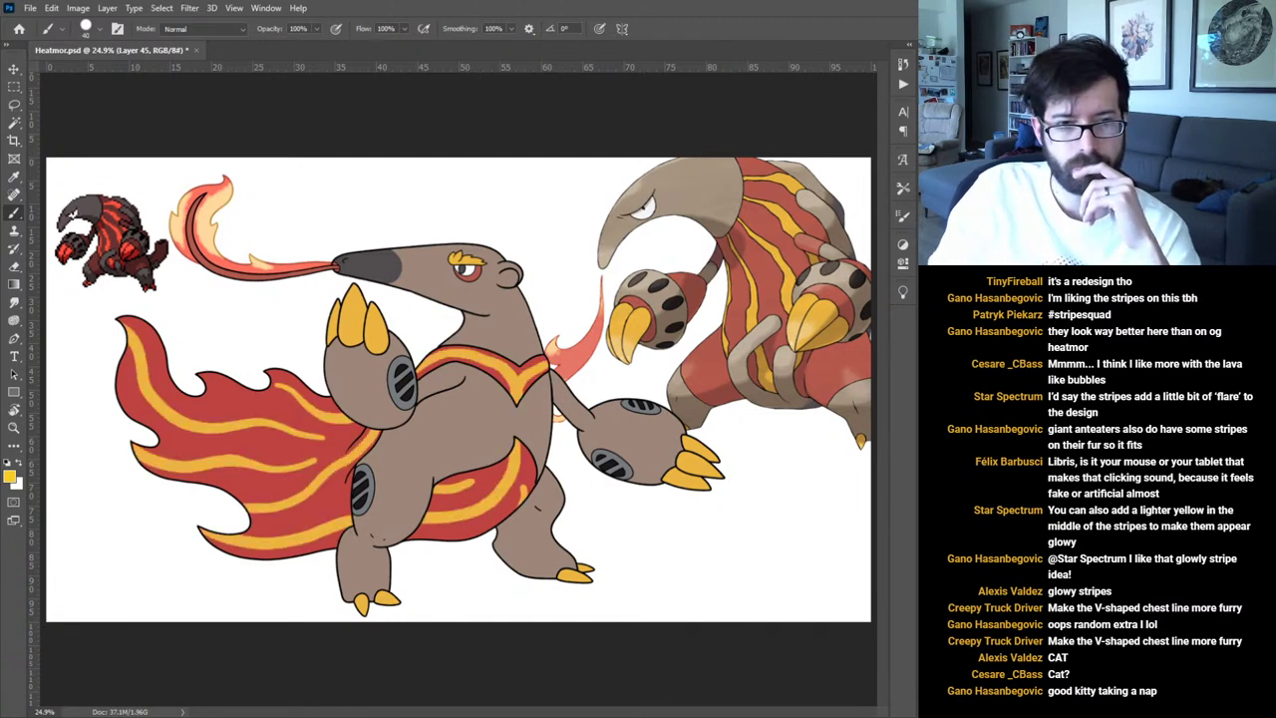
pyautogui.hotkey('ctrl', ',')
pyautogui.hotkey('ctrl', ',')
pyautogui.hotkey('ctrl', ',')
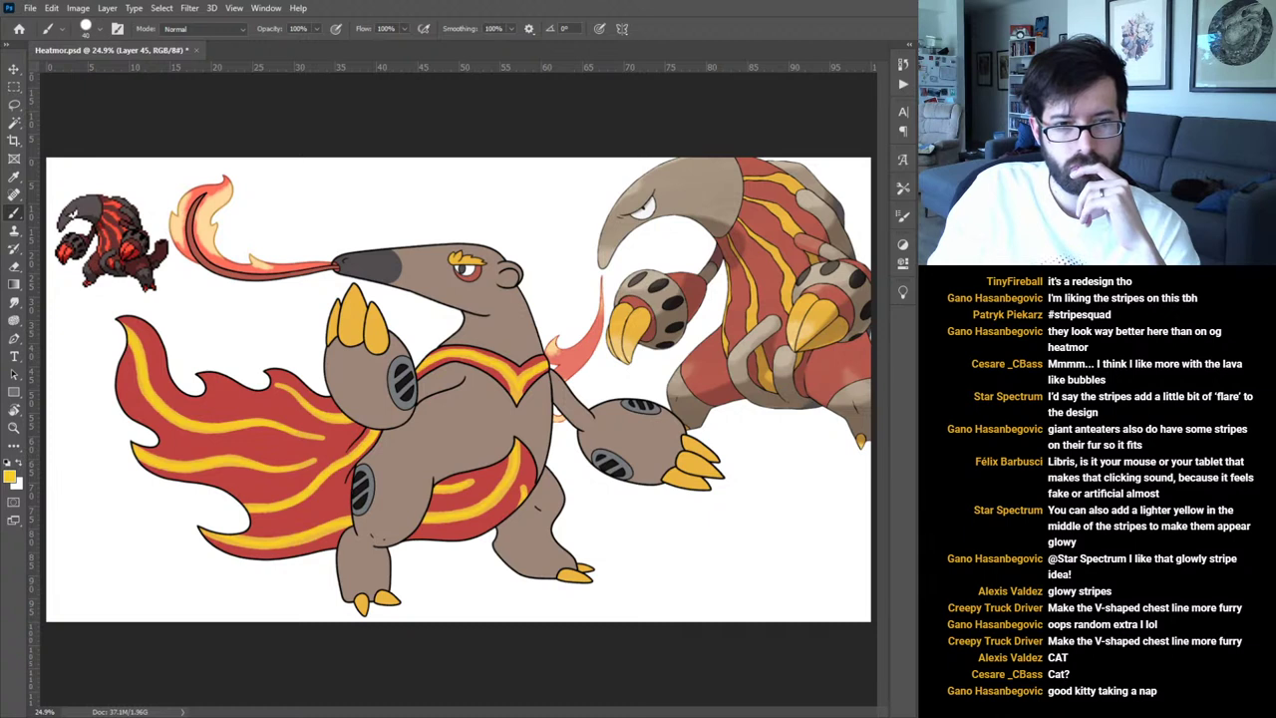
pyautogui.hotkey('ctrl', ',')
pyautogui.hotkey('ctrl', ',')
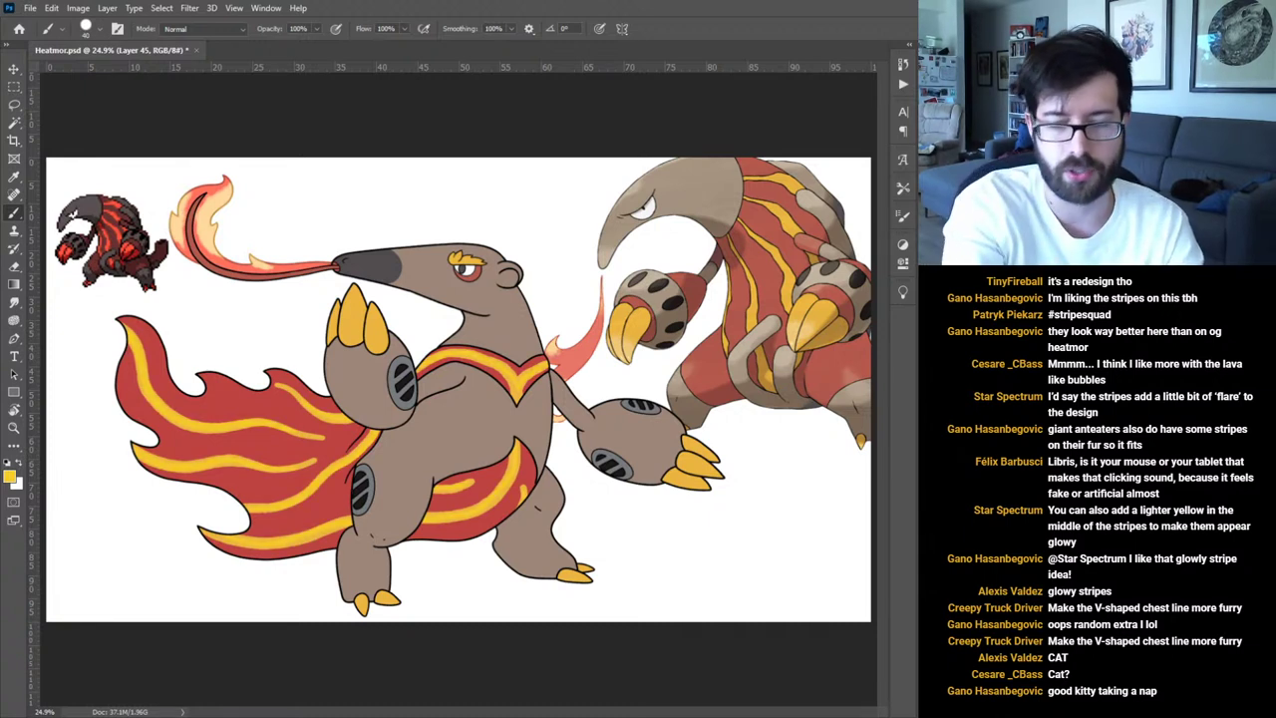
pyautogui.press('i')
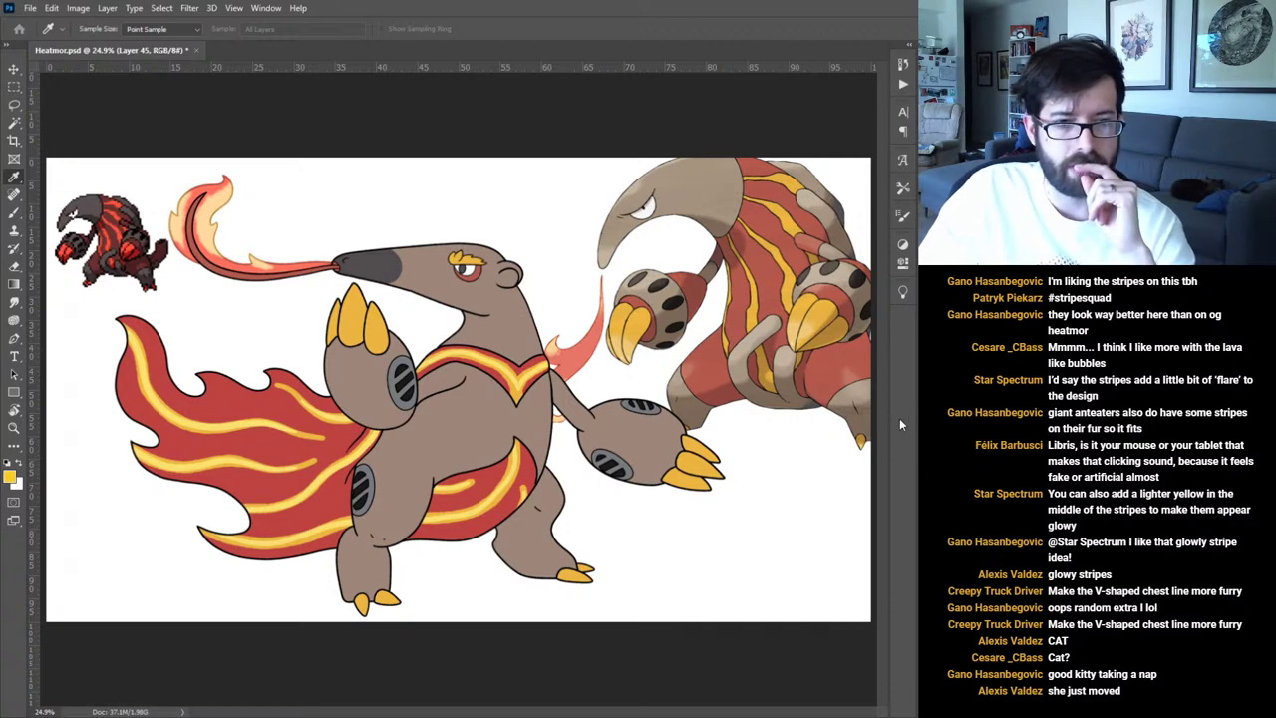
pyautogui.moveTo(894, 418); pyautogui.dragTo(907, 418)
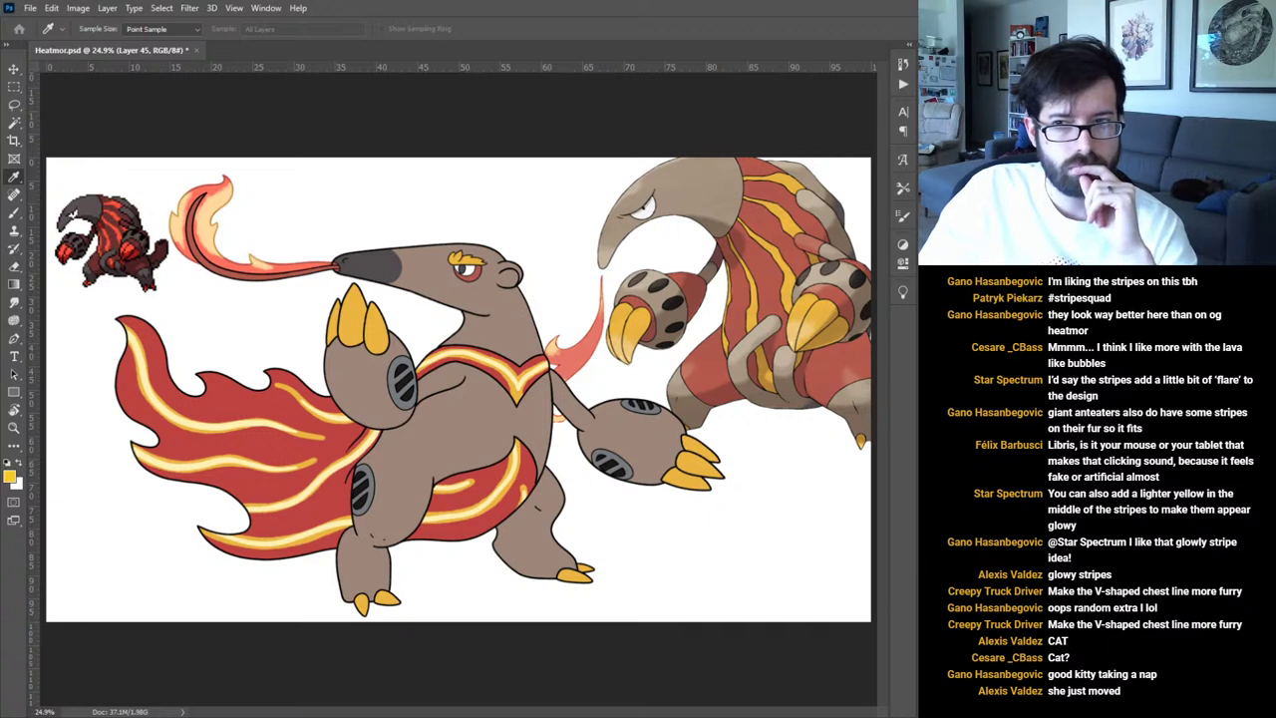
pyautogui.press('Escape')
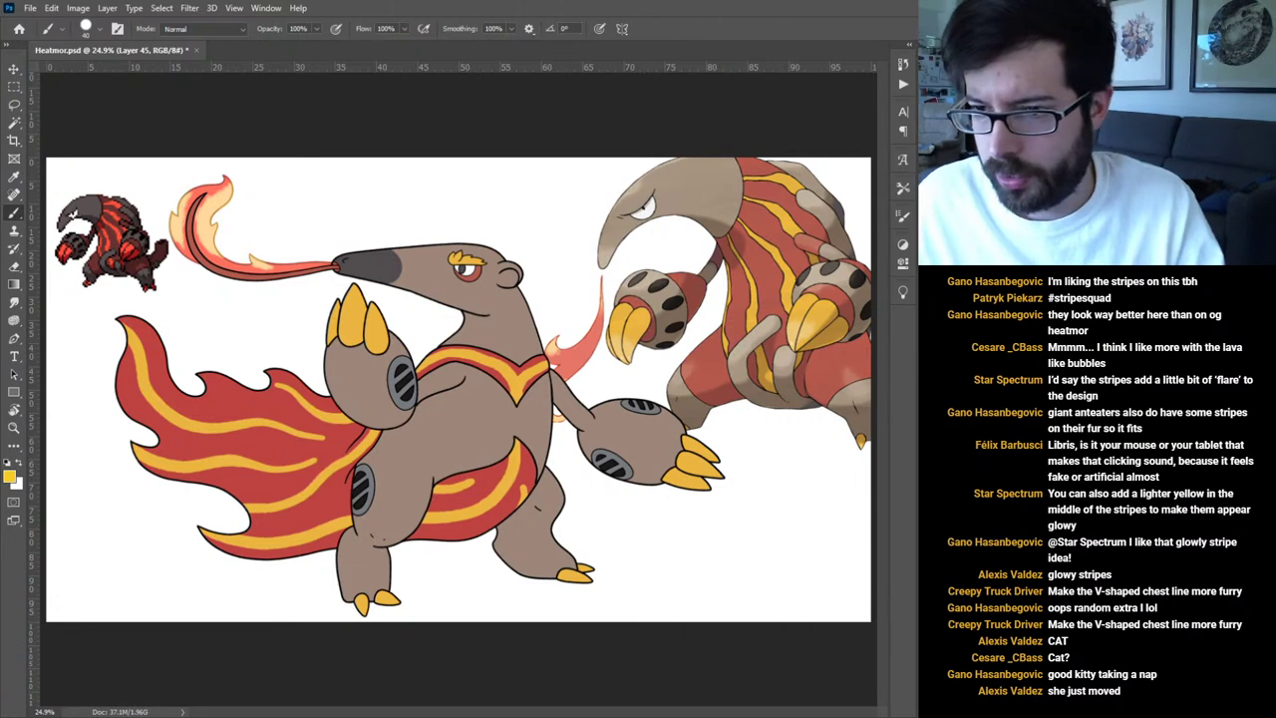
# Make the Lines layer active, hide the colour and reference layers, and show the faint sketch beneath the line art.
pyautogui.hotkey('alt', ']')
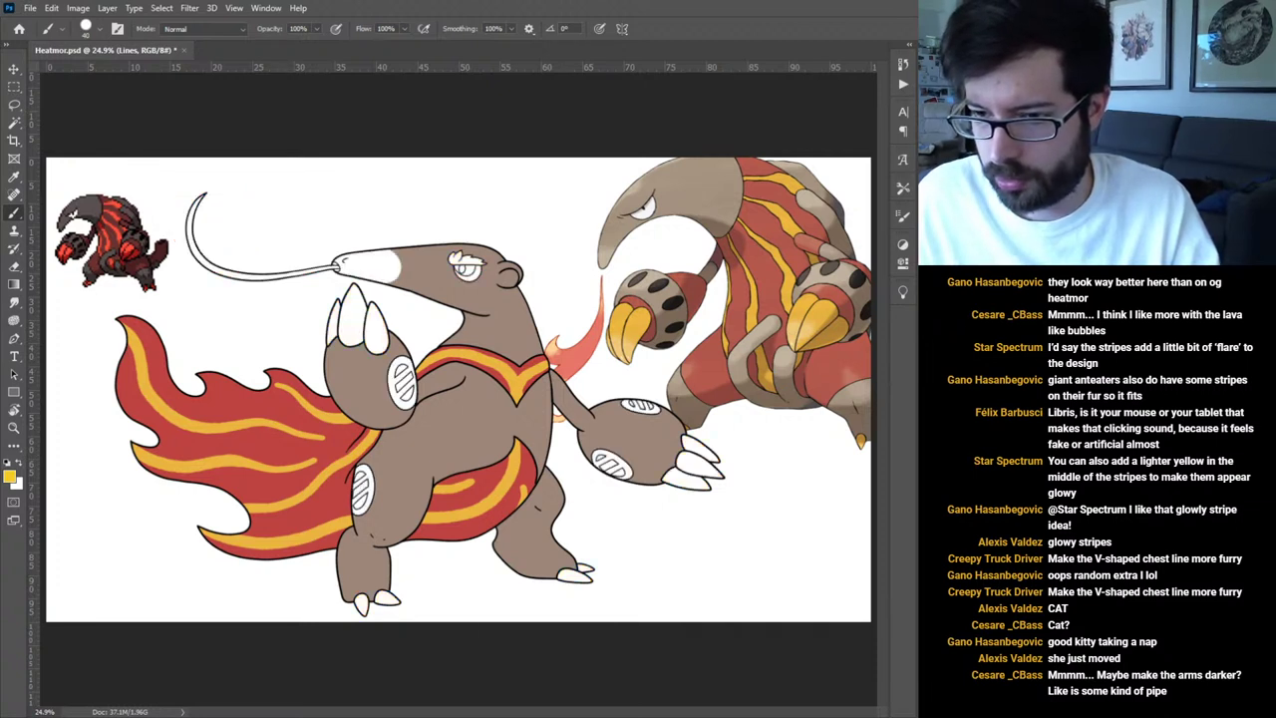
pyautogui.hotkey('ctrl', ',')
pyautogui.hotkey('ctrl', ',')
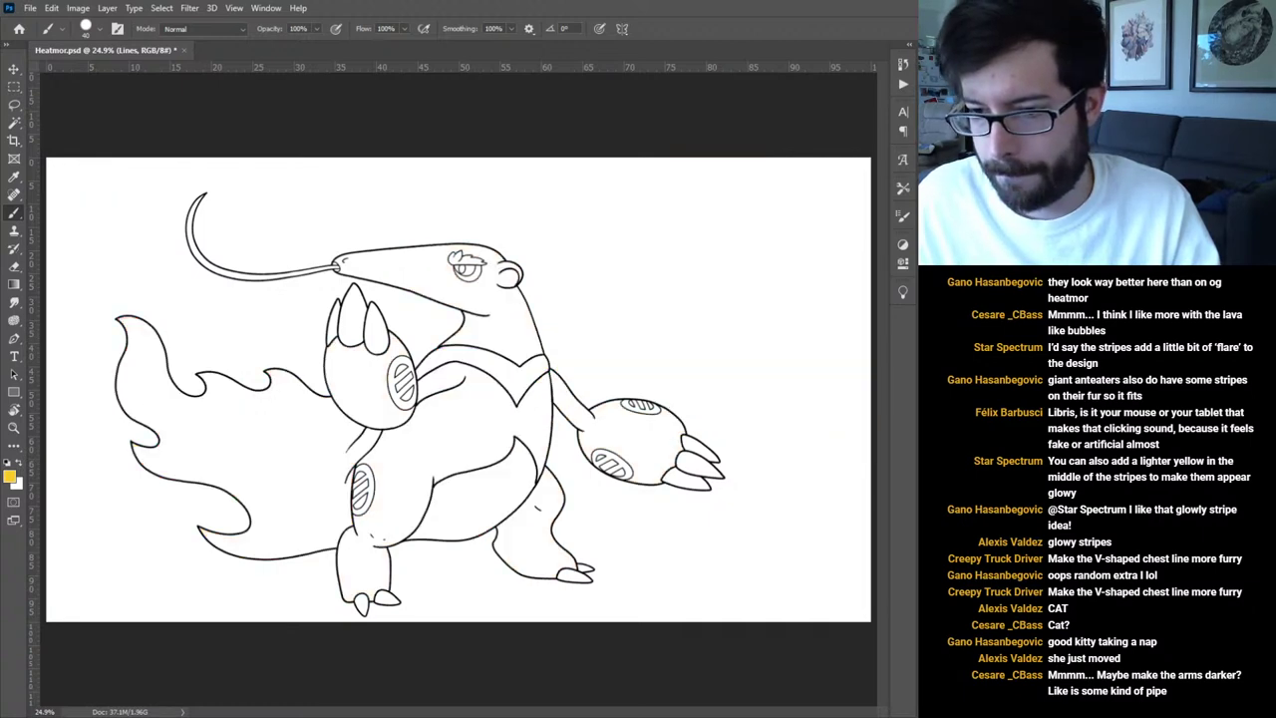
pyautogui.hotkey('ctrl', ',')
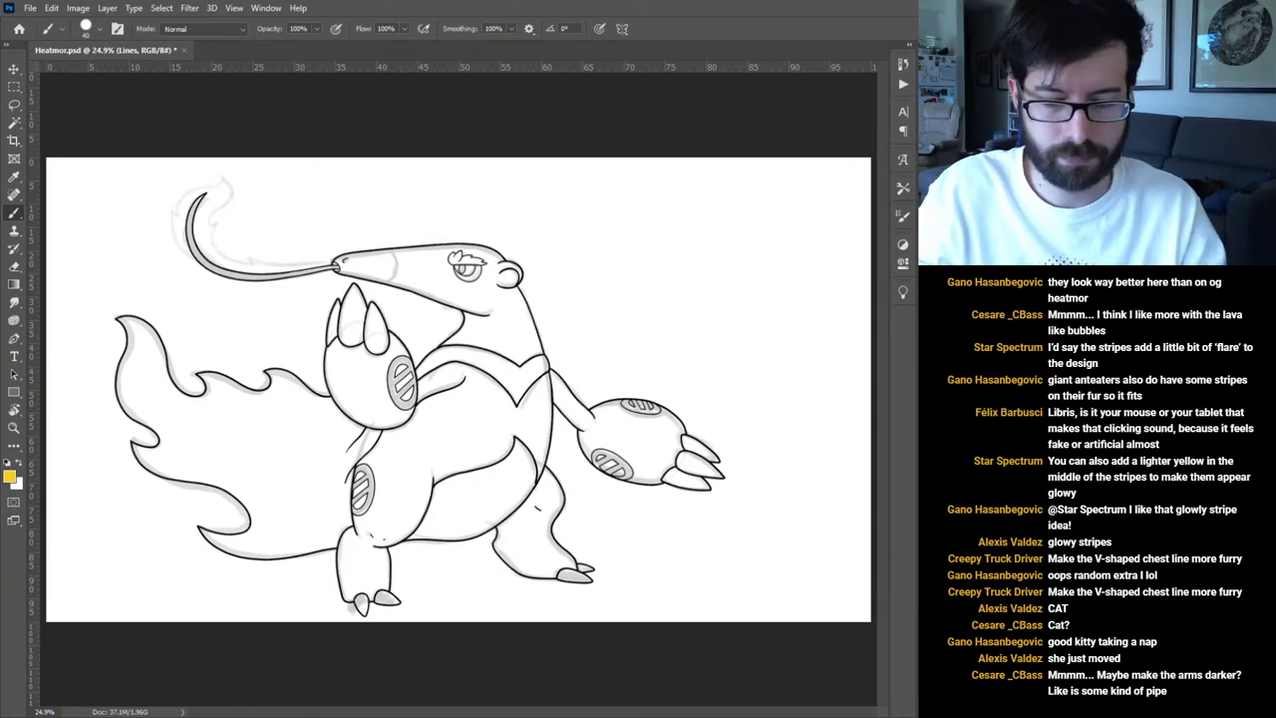
# Erase the upper and lower lines of the V-shaped chest band and the adjoining bits of neck and body outline.
pyautogui.hotkey('ctrl', '+')
pyautogui.hotkey('ctrl', '+')
pyautogui.hotkey('ctrl', '+')
pyautogui.hotkey('ctrl', '+')
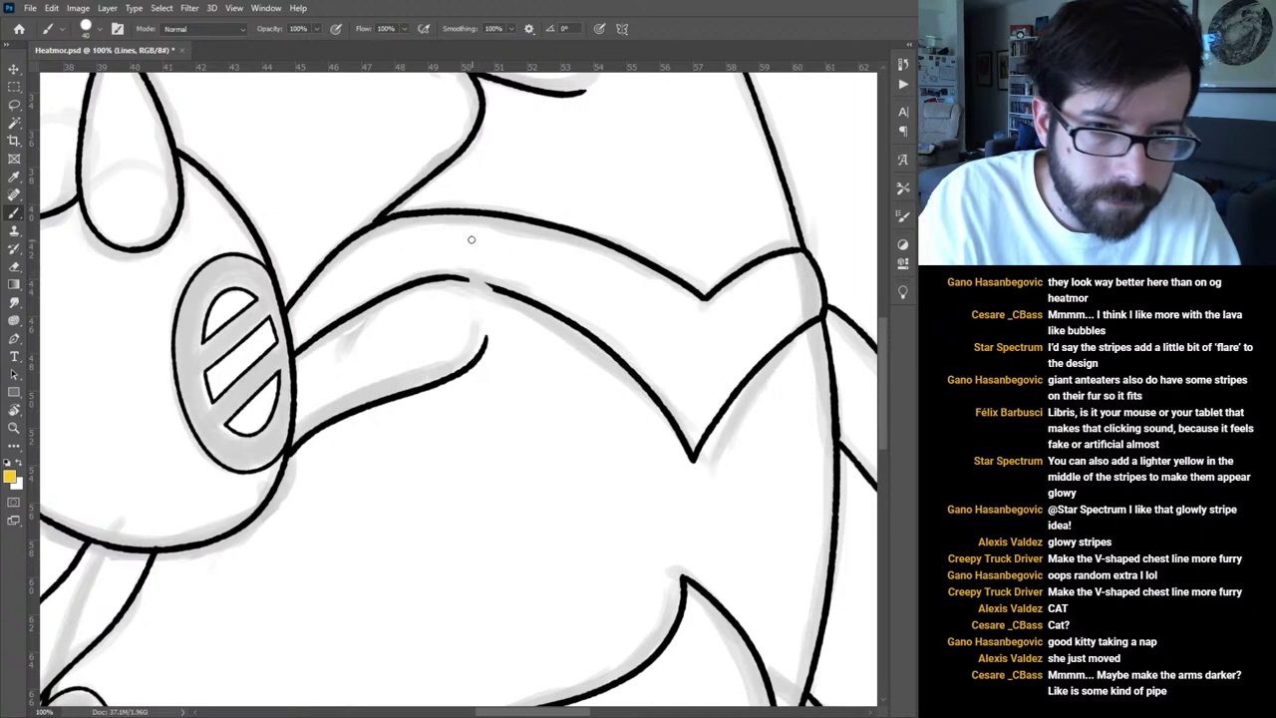
pyautogui.moveTo(489, 285)
pyautogui.mouseDown()
pyautogui.moveTo(573, 327)
pyautogui.moveTo(682, 445)
pyautogui.moveTo(701, 447)
pyautogui.moveTo(759, 364)
pyautogui.moveTo(704, 445)
pyautogui.mouseUp()
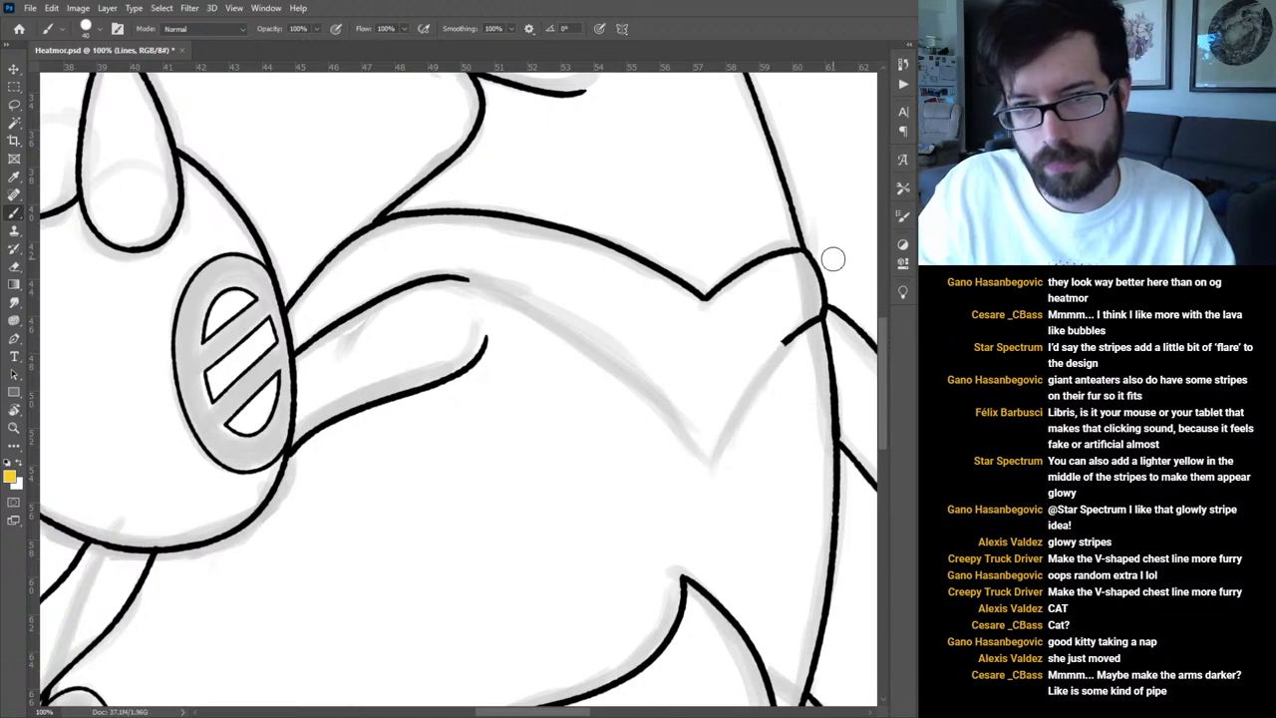
pyautogui.moveTo(815, 252)
pyautogui.mouseDown()
pyautogui.moveTo(825, 315)
pyautogui.moveTo(824, 288)
pyautogui.moveTo(771, 350)
pyautogui.moveTo(813, 324)
pyautogui.moveTo(806, 270)
pyautogui.moveTo(786, 250)
pyautogui.moveTo(800, 265)
pyautogui.moveTo(747, 265)
pyautogui.moveTo(684, 293)
pyautogui.mouseUp()
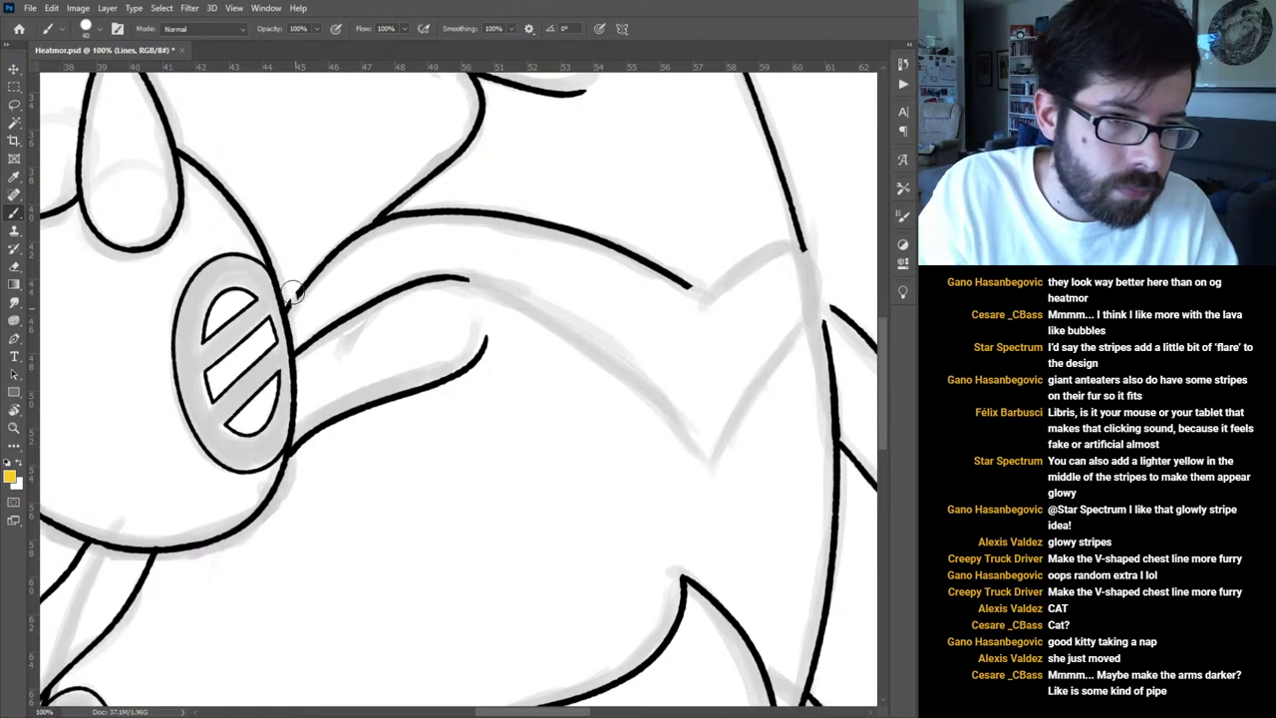
pyautogui.moveTo(293, 304)
pyautogui.mouseDown()
pyautogui.moveTo(363, 228)
pyautogui.moveTo(510, 207)
pyautogui.moveTo(571, 224)
pyautogui.moveTo(455, 217)
pyautogui.moveTo(557, 225)
pyautogui.moveTo(773, 340)
pyautogui.mouseUp()
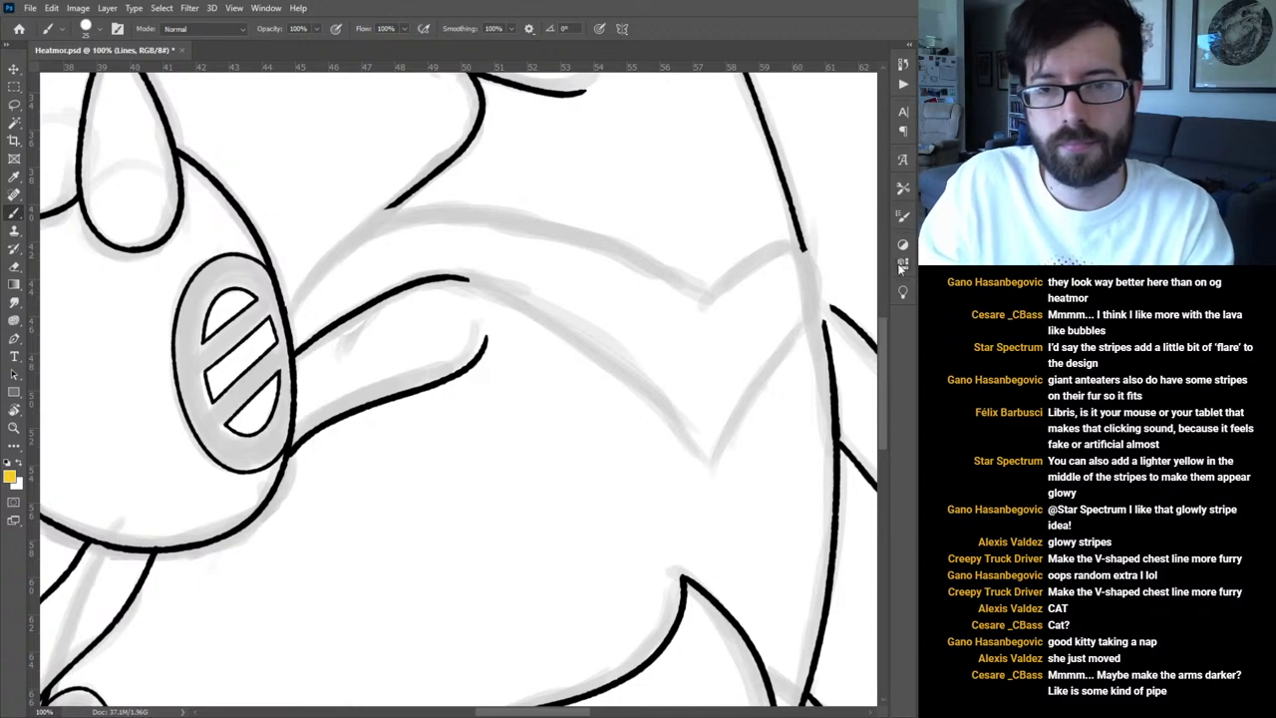
# With a smaller black brush, redraw the line from the neck down to the raised paw and close the gap in the chest's outer outline.
pyautogui.press('[')
pyautogui.press('[')
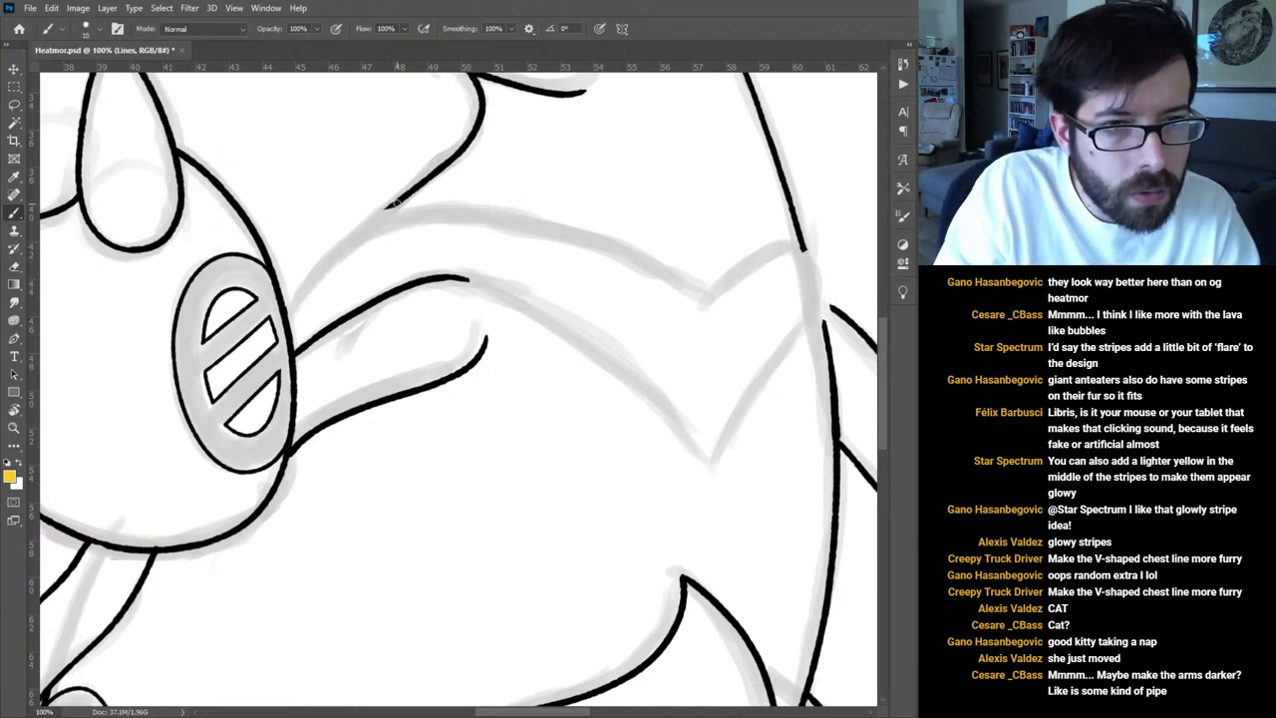
pyautogui.hotkey('ctrl', 'z')
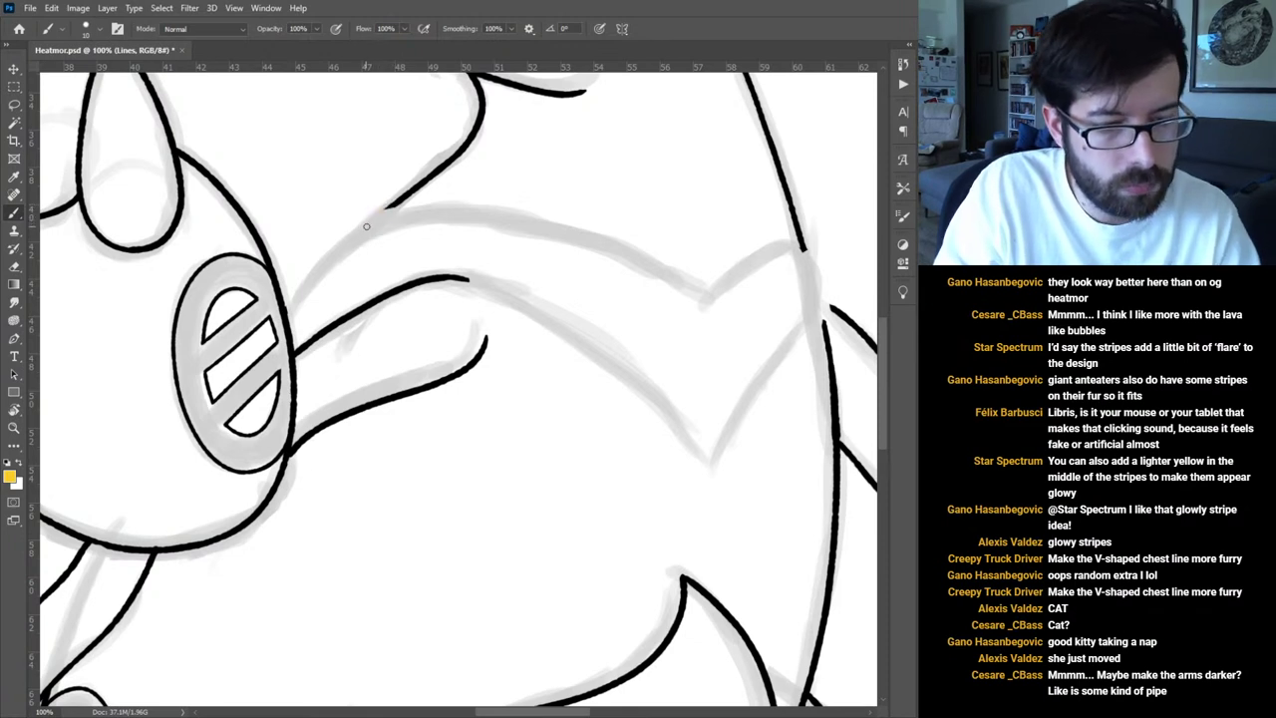
pyautogui.press('d')
pyautogui.moveTo(385, 209); pyautogui.dragTo(302, 290)
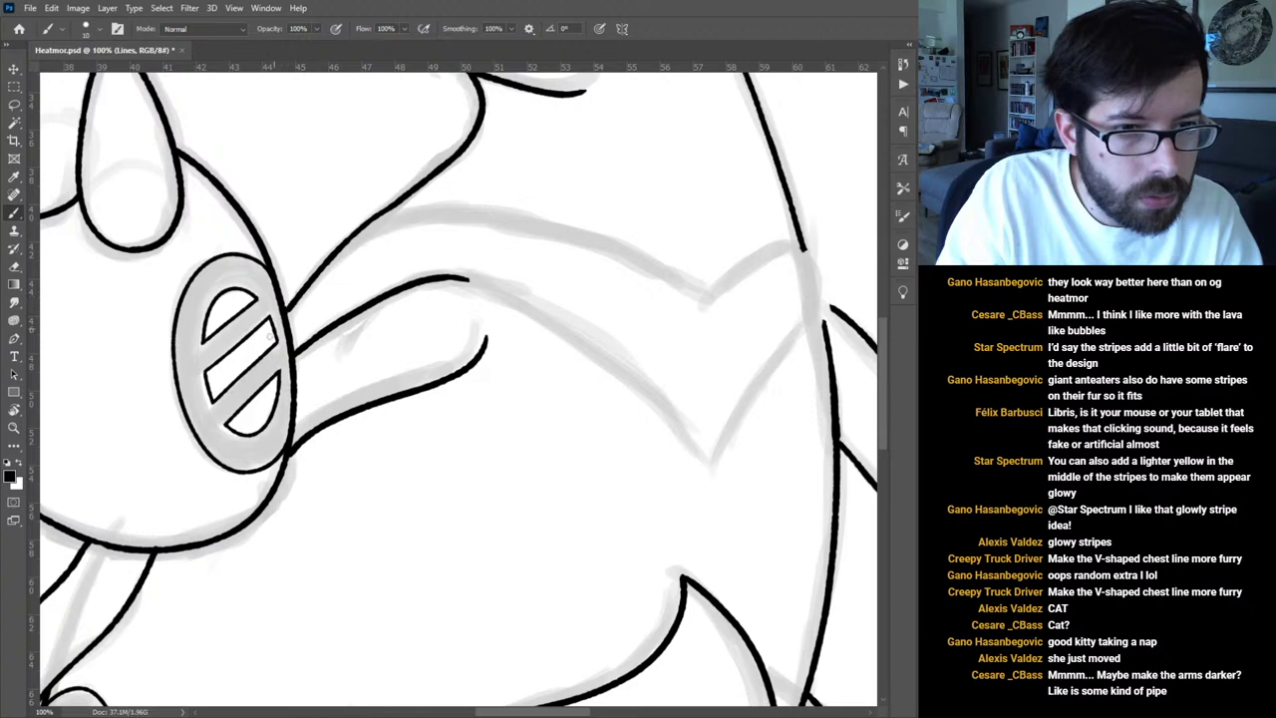
pyautogui.hotkey('ctrl', 'z')
pyautogui.moveTo(287, 309); pyautogui.dragTo(412, 189)
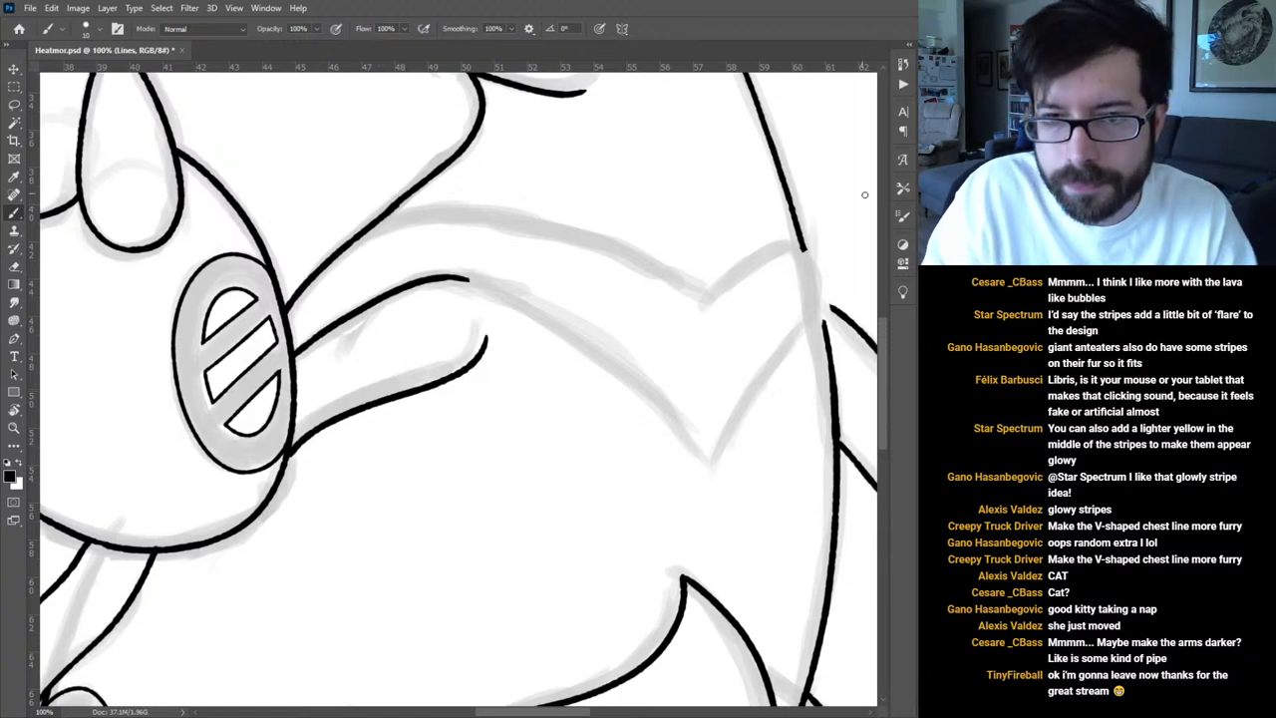
pyautogui.hotkey('ctrl', 'z')
pyautogui.moveTo(804, 258); pyautogui.dragTo(837, 368)
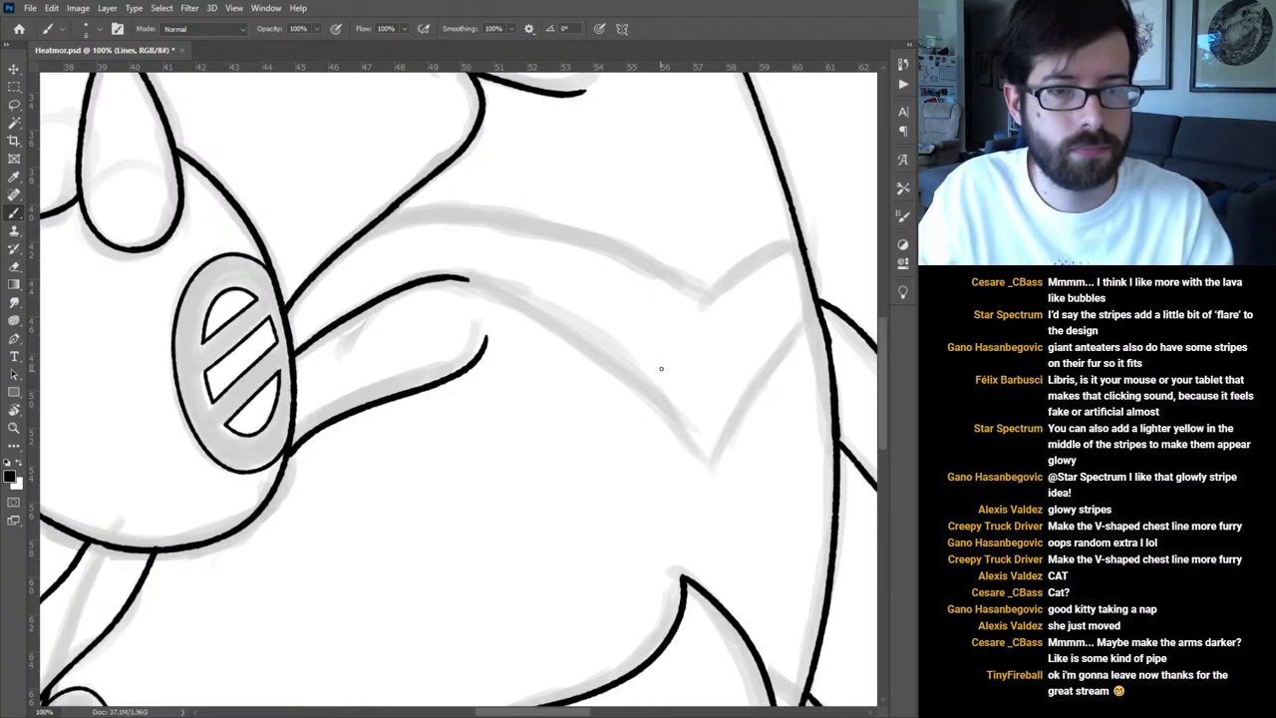
pyautogui.moveTo(367, 230)
pyautogui.mouseDown()
pyautogui.moveTo(497, 210)
pyautogui.moveTo(429, 205)
pyautogui.moveTo(486, 203)
pyautogui.moveTo(668, 265)
pyautogui.mouseUp()
pyautogui.hotkey('ctrl', 'z')
pyautogui.hotkey('ctrl', 'z')
# Draw the chest band's two short thin lines from the V points up to the outer body outline, following the sketch.
pyautogui.scroll(-1, 591, 268)
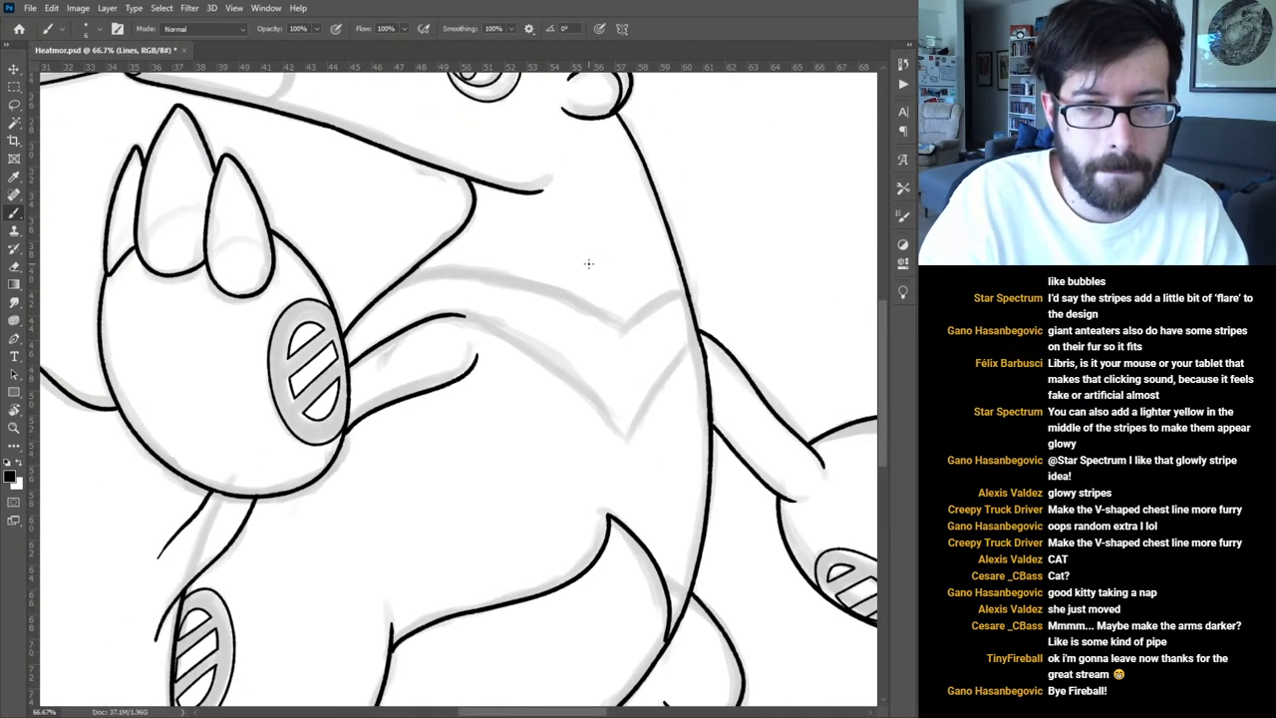
pyautogui.moveTo(629, 439)
pyautogui.mouseDown()
pyautogui.moveTo(660, 374)
pyautogui.moveTo(706, 324)
pyautogui.mouseUp()
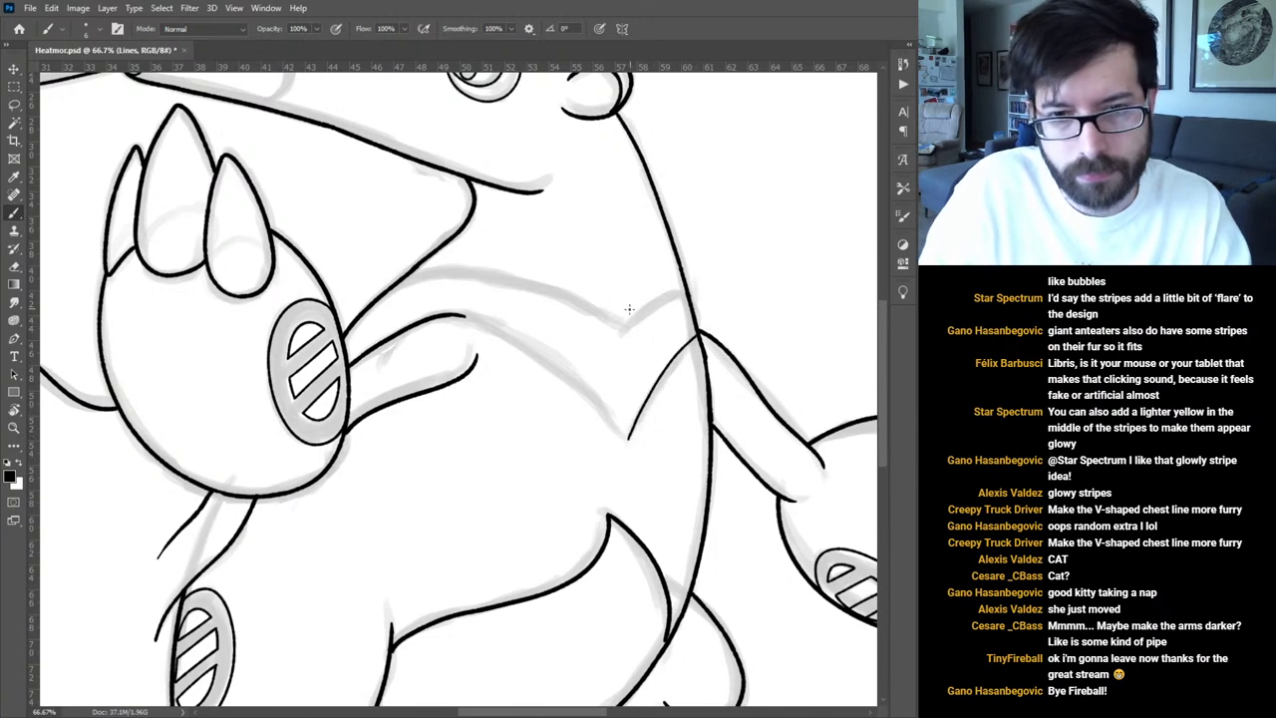
pyautogui.moveTo(626, 329); pyautogui.dragTo(696, 286)
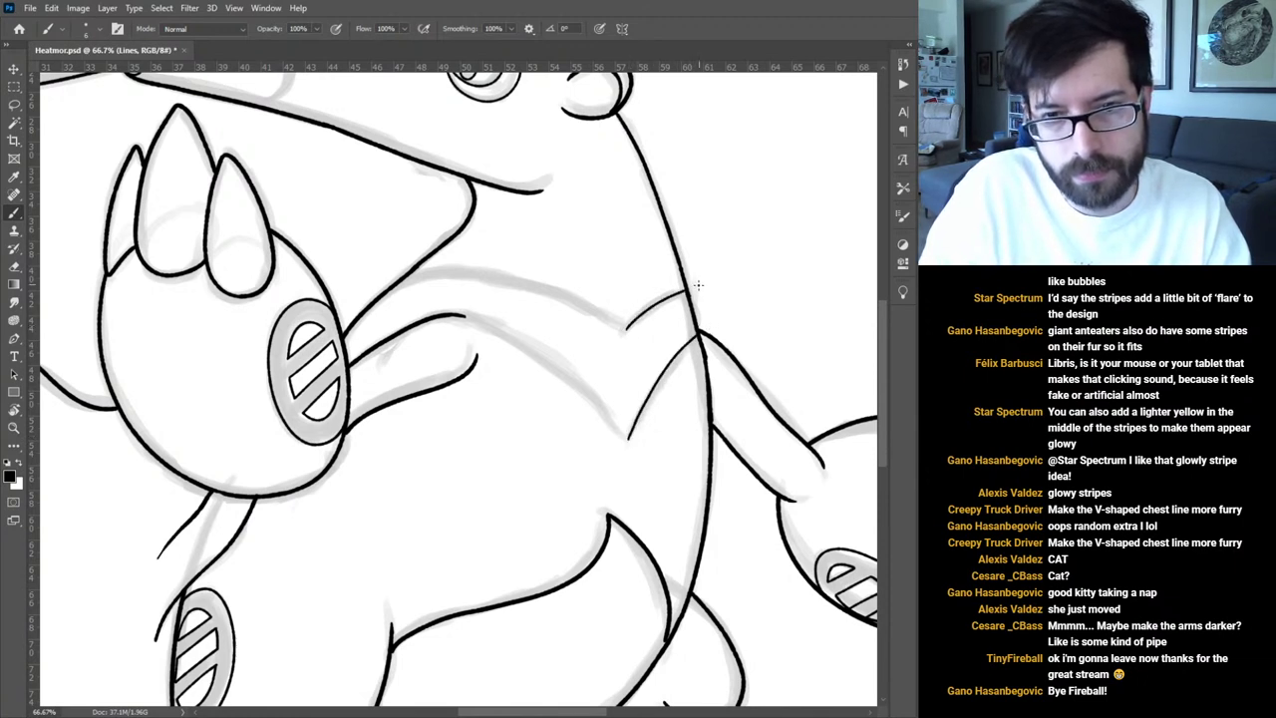
# Draw the chest band's long upper edge as a thin curve from the neck line to the upper V point.
pyautogui.moveTo(626, 328)
pyautogui.mouseDown()
pyautogui.moveTo(516, 268)
pyautogui.moveTo(401, 273)
pyautogui.moveTo(497, 261)
pyautogui.moveTo(588, 295)
pyautogui.mouseUp()
pyautogui.hotkey('ctrl', 'z')
pyautogui.hotkey('ctrl', 'z')
pyautogui.moveTo(398, 283)
pyautogui.mouseDown()
pyautogui.moveTo(461, 269)
pyautogui.moveTo(539, 280)
pyautogui.mouseUp()
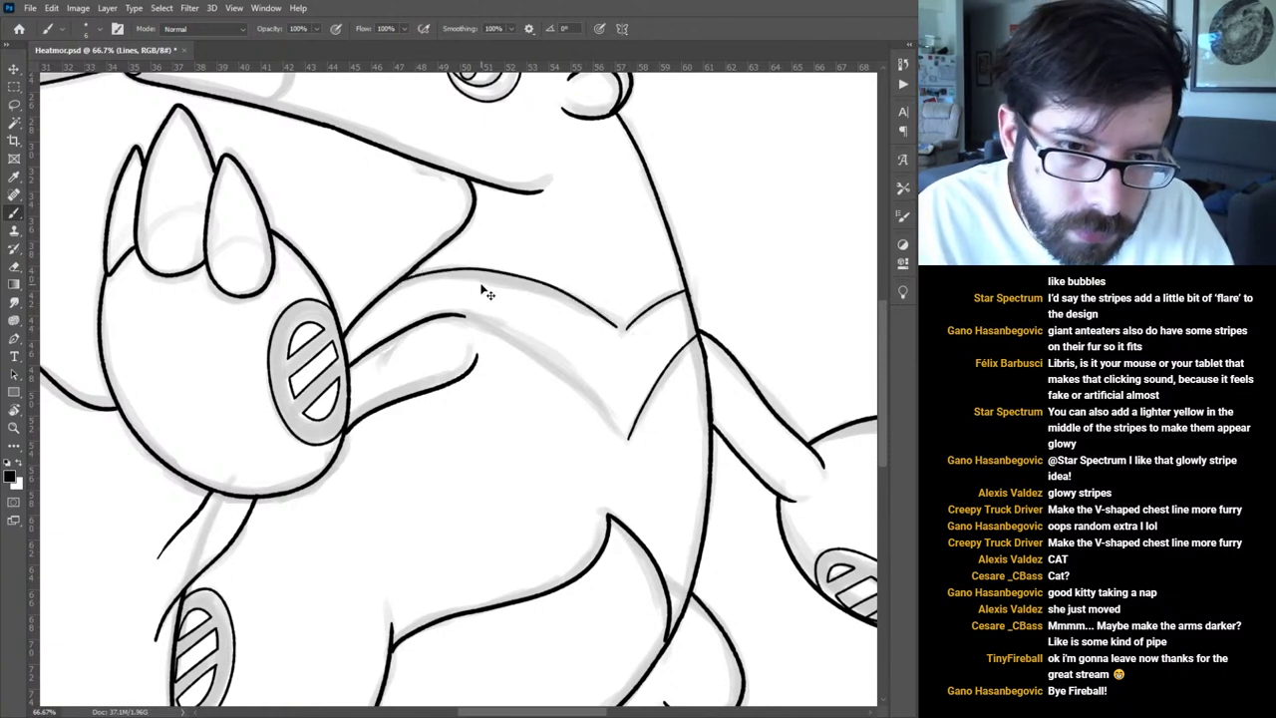
pyautogui.hotkey('ctrl', 'z')
pyautogui.moveTo(399, 283)
pyautogui.mouseDown()
pyautogui.moveTo(494, 271)
pyautogui.moveTo(542, 280)
pyautogui.mouseUp()
pyautogui.hotkey('ctrl', 'z')
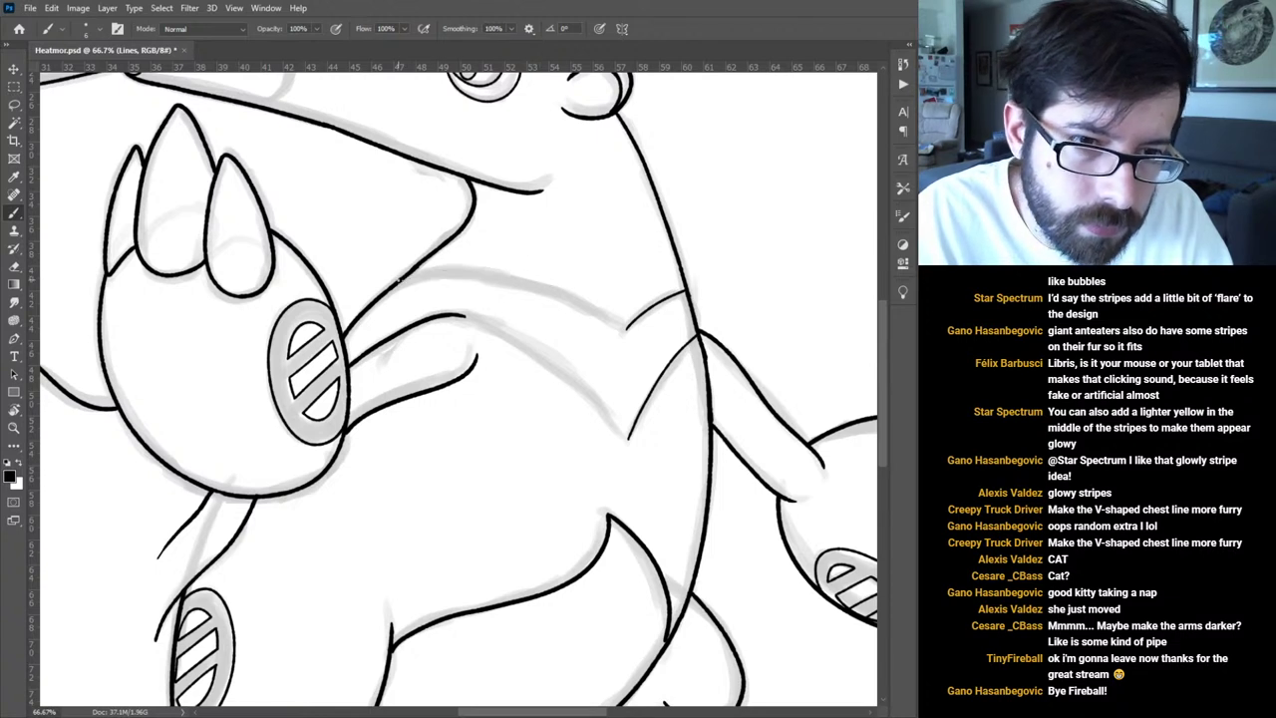
pyautogui.moveTo(429, 269)
pyautogui.mouseDown()
pyautogui.moveTo(504, 266)
pyautogui.moveTo(620, 324)
pyautogui.mouseUp()
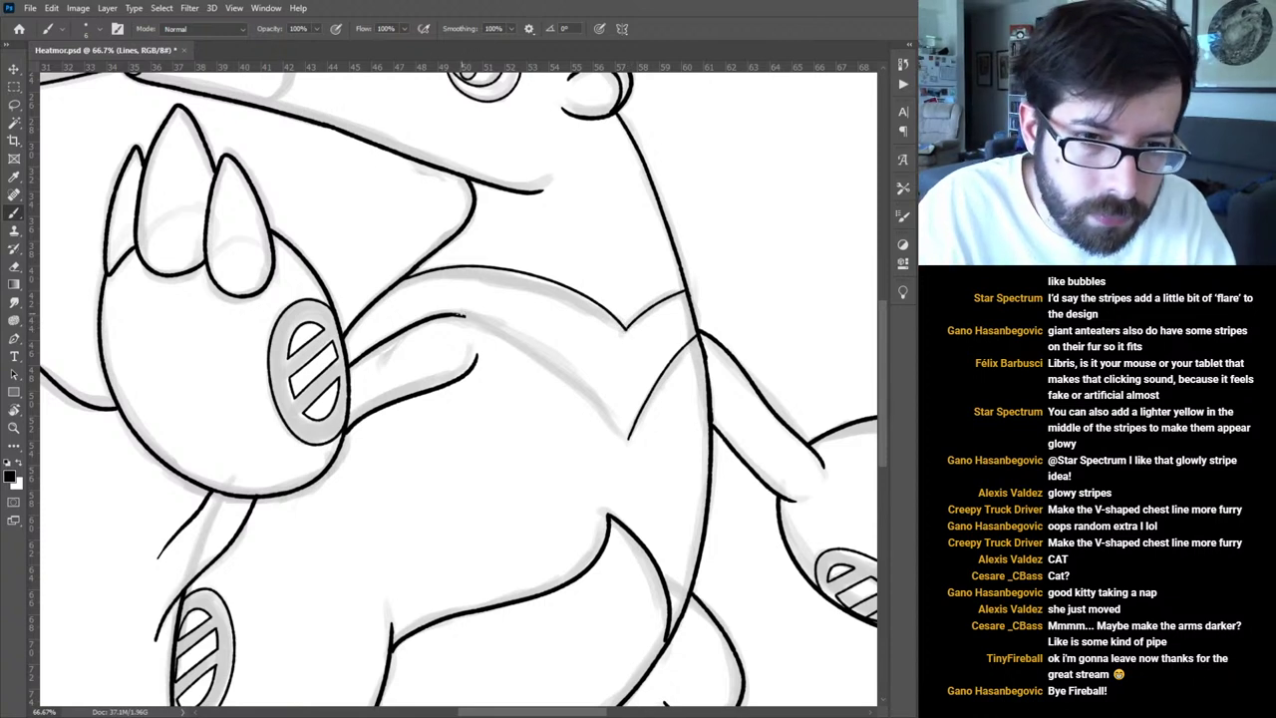
# Draw the chest band's long lower edge as a thin curve from the raised arm's line down to the lower V point.
pyautogui.moveTo(464, 315); pyautogui.dragTo(569, 369)
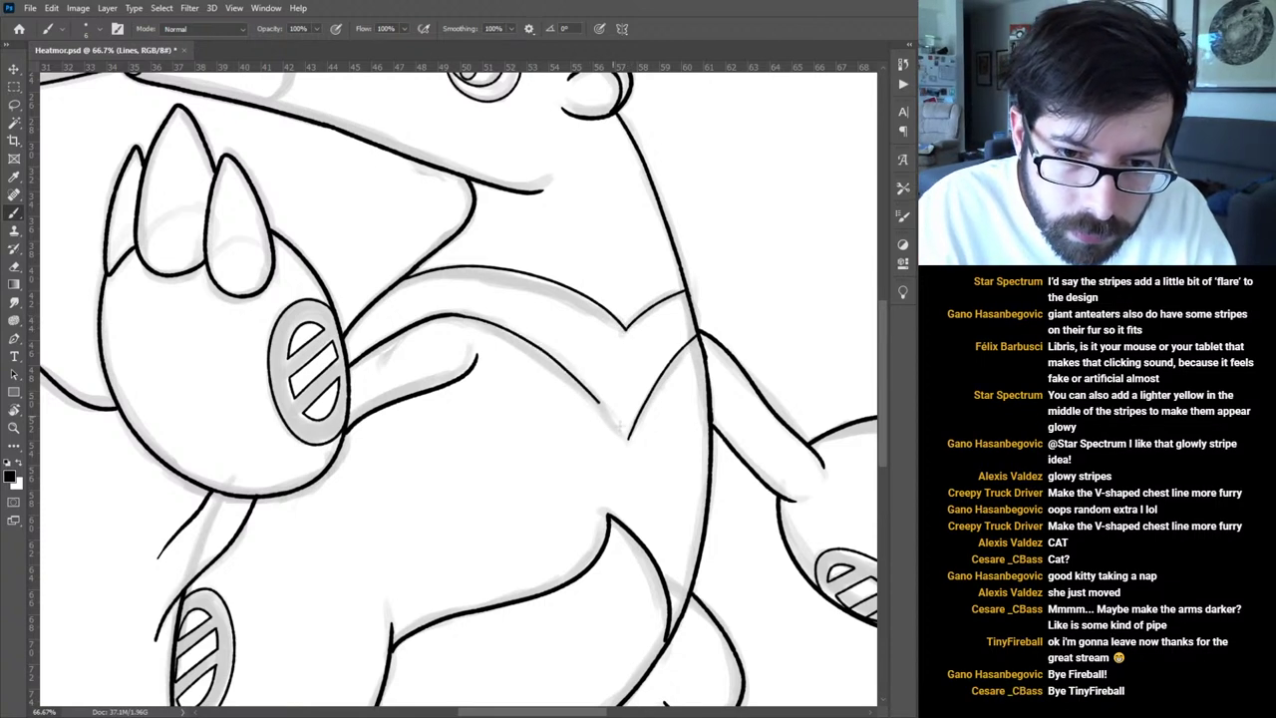
pyautogui.hotkey('ctrl', 'z')
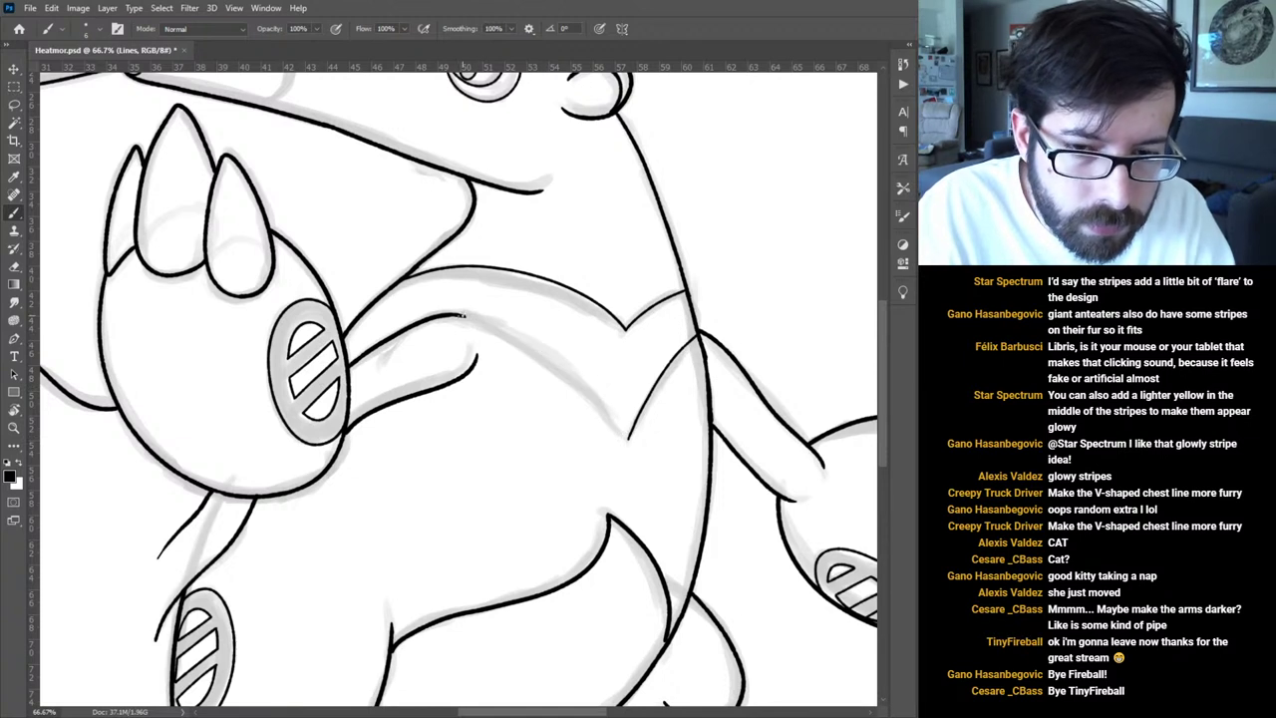
pyautogui.moveTo(469, 317); pyautogui.dragTo(583, 376)
pyautogui.hotkey('ctrl', 'z')
pyautogui.moveTo(465, 315)
pyautogui.mouseDown()
pyautogui.moveTo(530, 335)
pyautogui.moveTo(615, 408)
pyautogui.mouseUp()
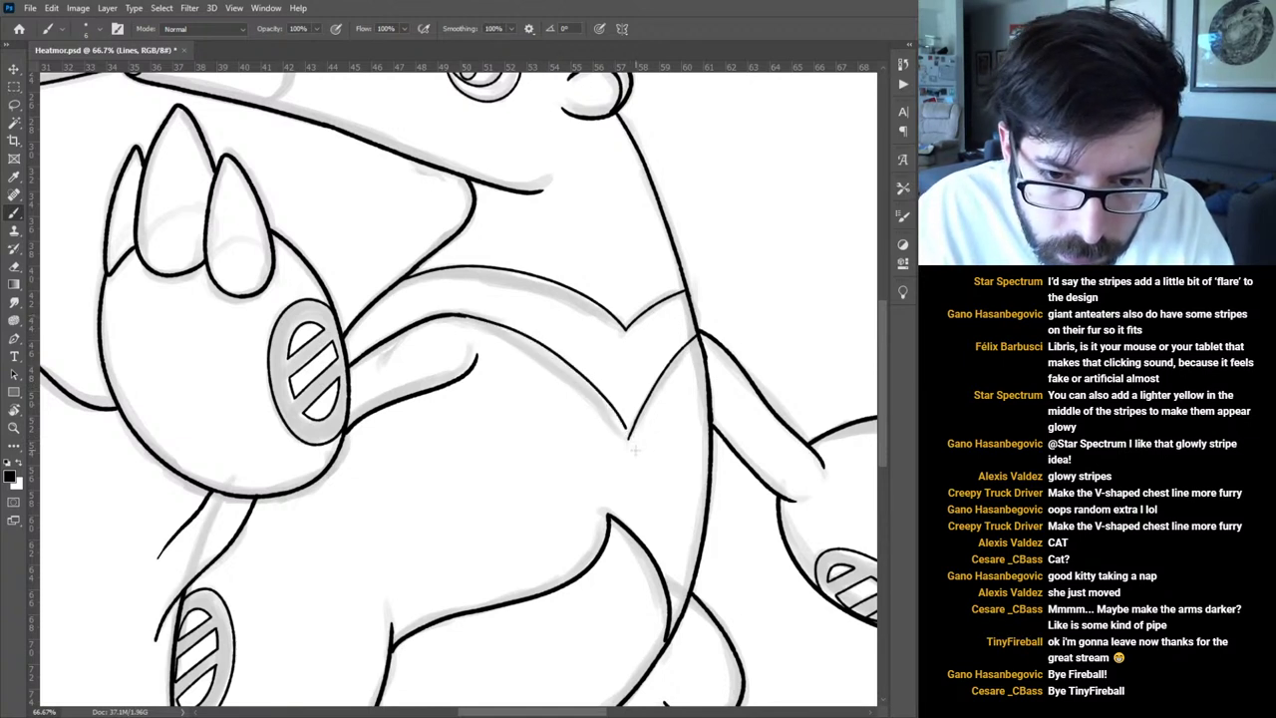
pyautogui.hotkey('ctrl', 'z')
pyautogui.moveTo(465, 315)
pyautogui.mouseDown()
pyautogui.moveTo(574, 356)
pyautogui.moveTo(619, 426)
pyautogui.mouseUp()
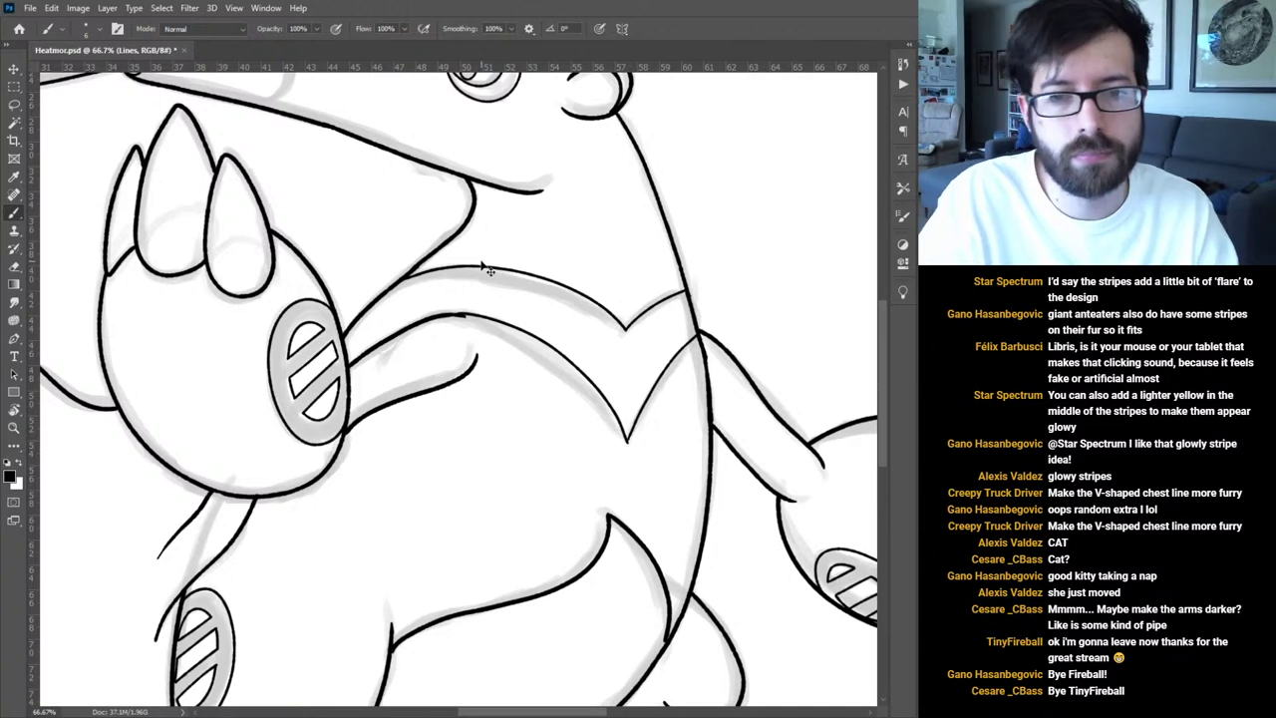
pyautogui.hotkey('ctrl', 'z')
pyautogui.moveTo(464, 315); pyautogui.dragTo(568, 374)
pyautogui.hotkey('ctrl', 'z')
pyautogui.moveTo(478, 317)
pyautogui.mouseDown()
pyautogui.moveTo(584, 373)
pyautogui.moveTo(624, 428)
pyautogui.mouseUp()
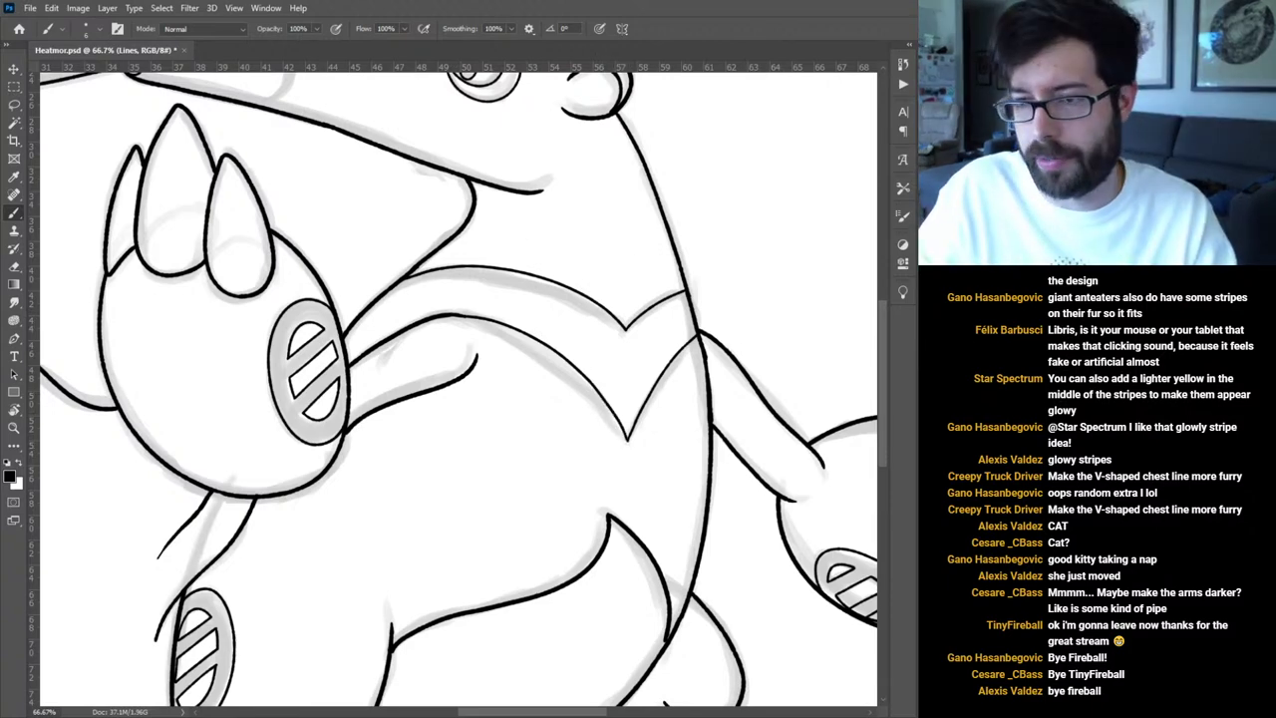
# Turn the colour layers back on, hide the grey sketch and the yellow stripes, and make the Tail layer active.
pyautogui.hotkey('ctrl', '0')
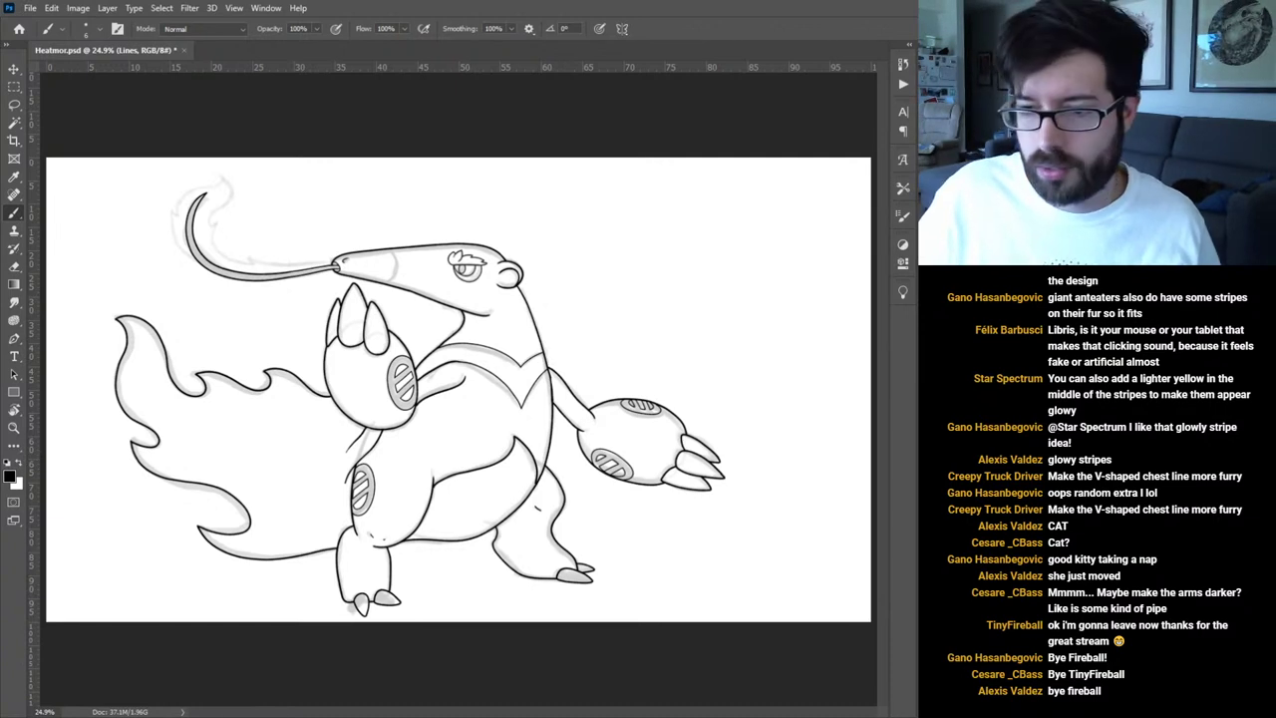
pyautogui.hotkey('ctrl', ',')
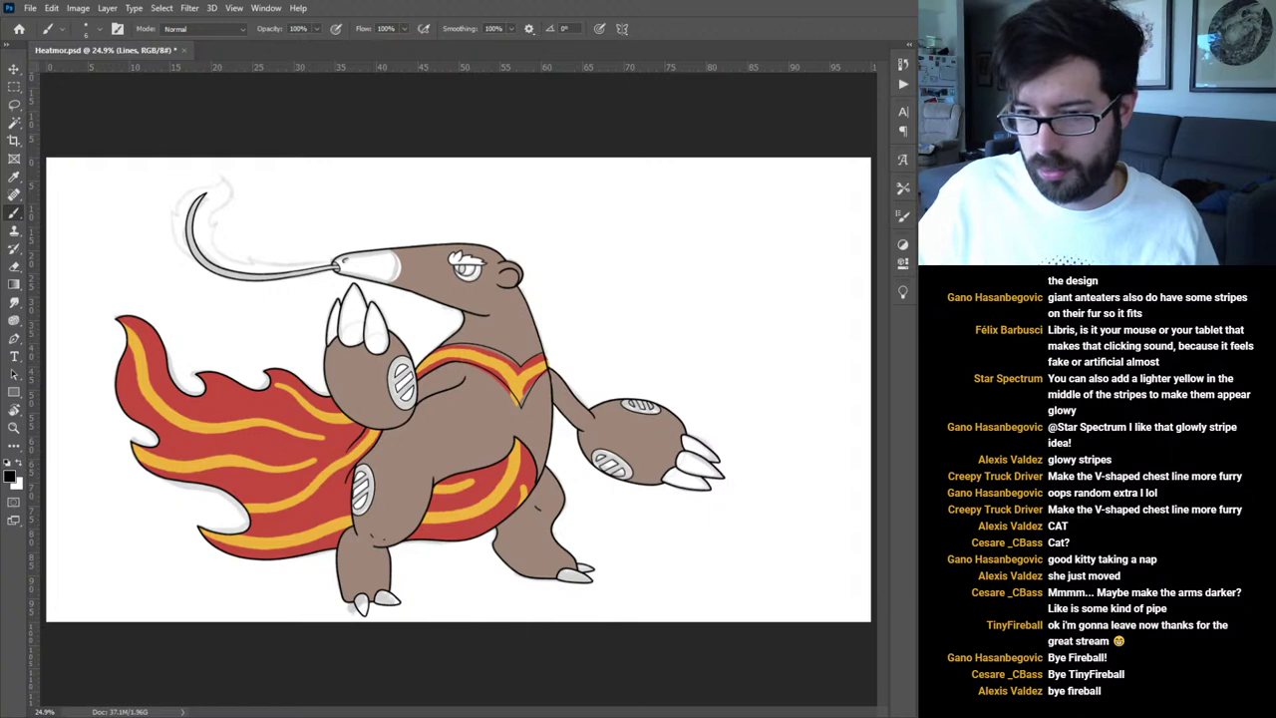
pyautogui.hotkey('ctrl', ',')
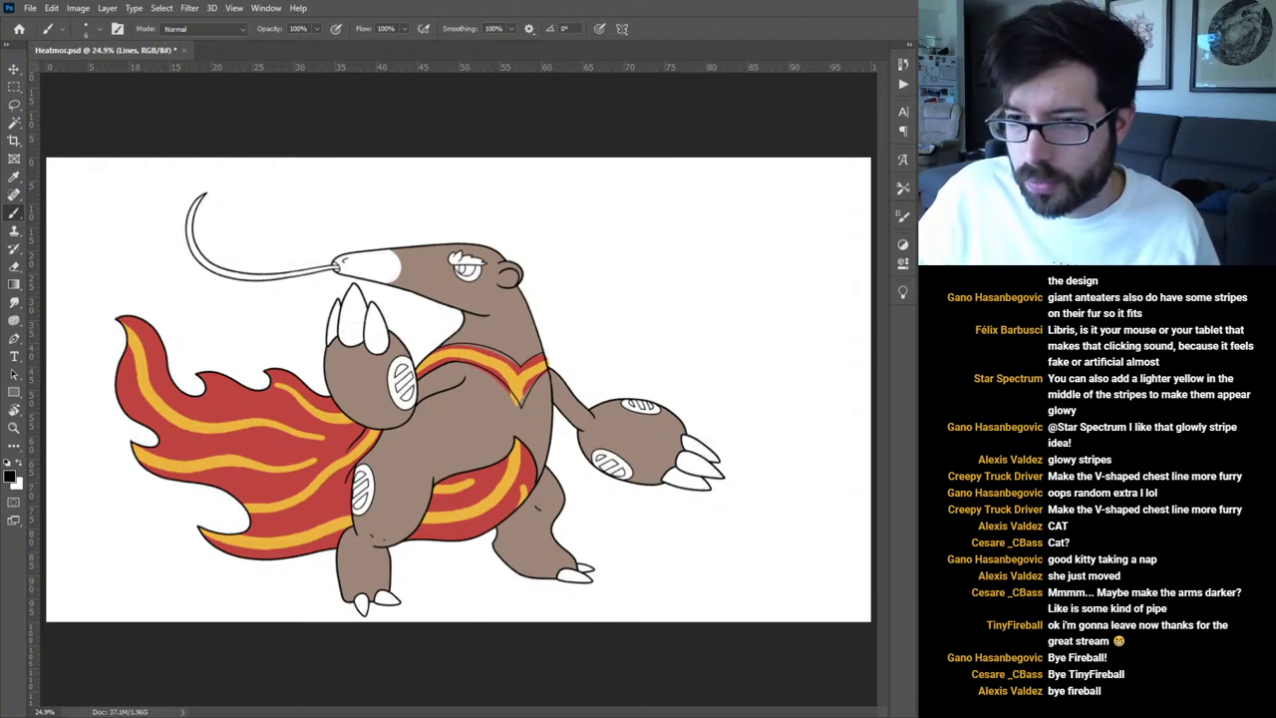
pyautogui.hotkey('ctrl', ',')
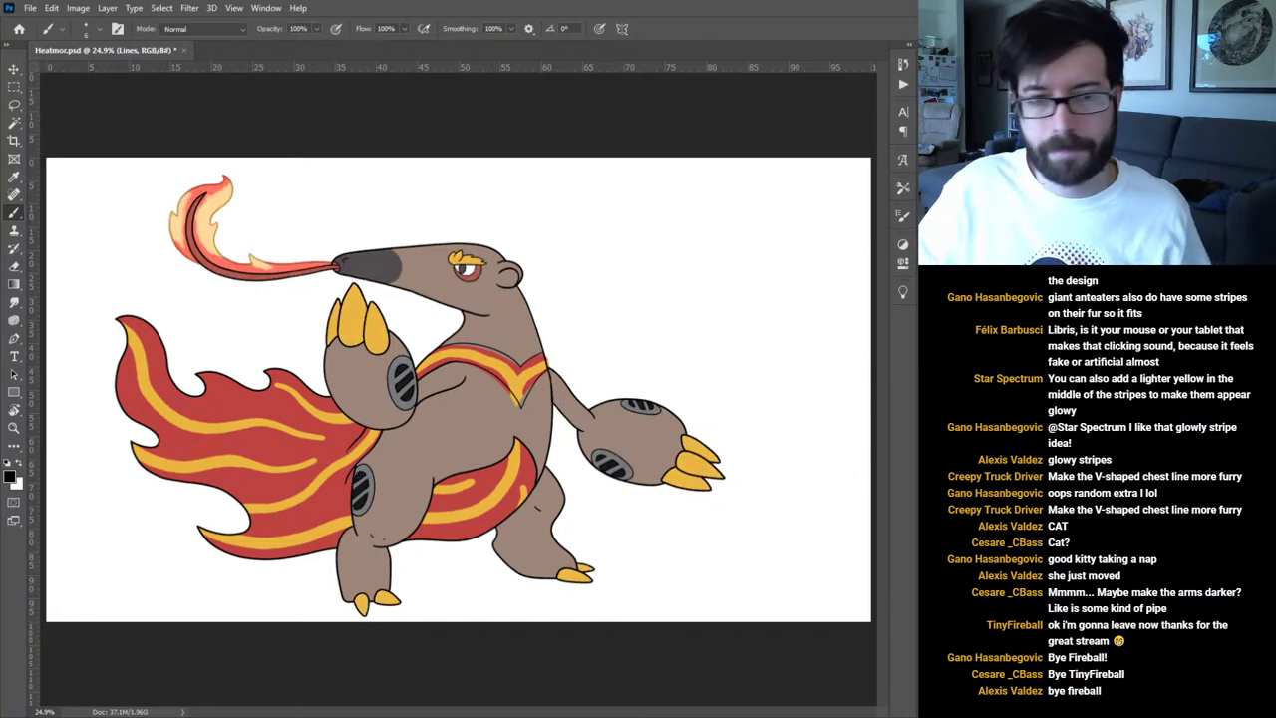
pyautogui.hotkey('ctrl', ',')
pyautogui.hotkey('alt', '[')
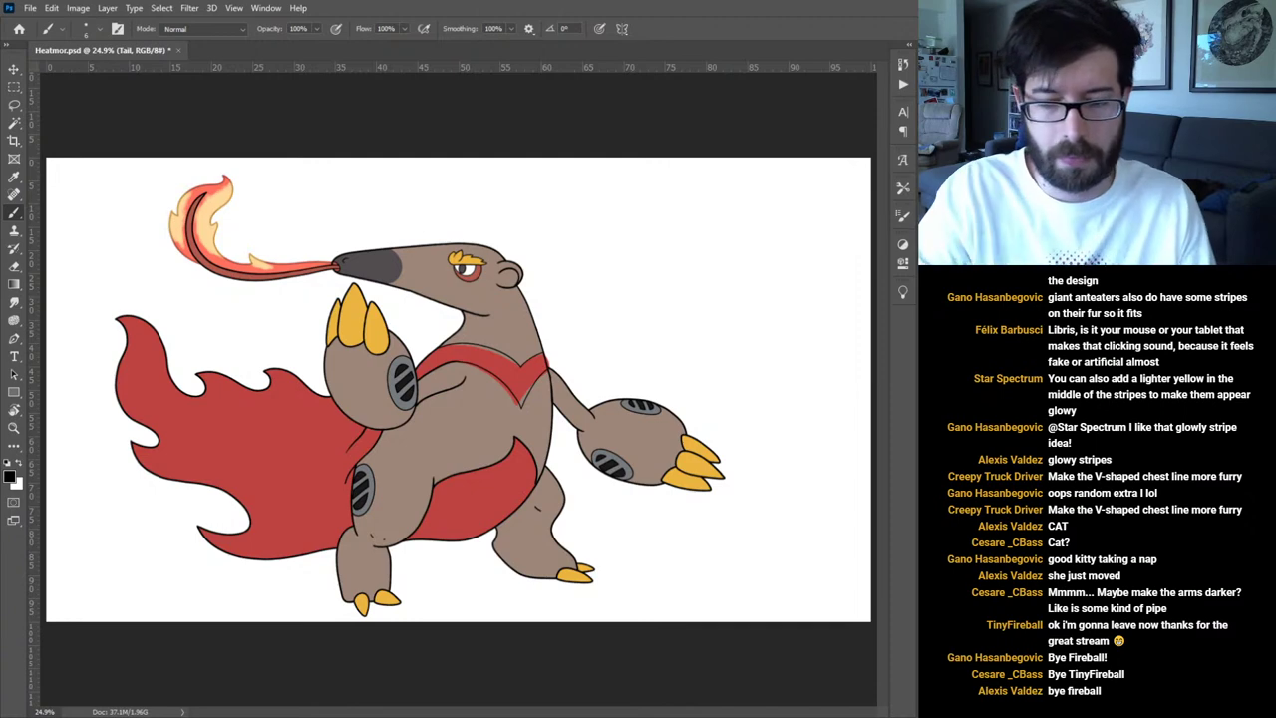
# Sample the fur's red and erase the Tail layer's red that spills below the chest band's long lower edge.
pyautogui.hotkey('ctrl', '+')
pyautogui.hotkey('ctrl', '+')
pyautogui.hotkey('ctrl', '+')
pyautogui.hotkey('ctrl', '+')
pyautogui.hotkey('ctrl', '+')
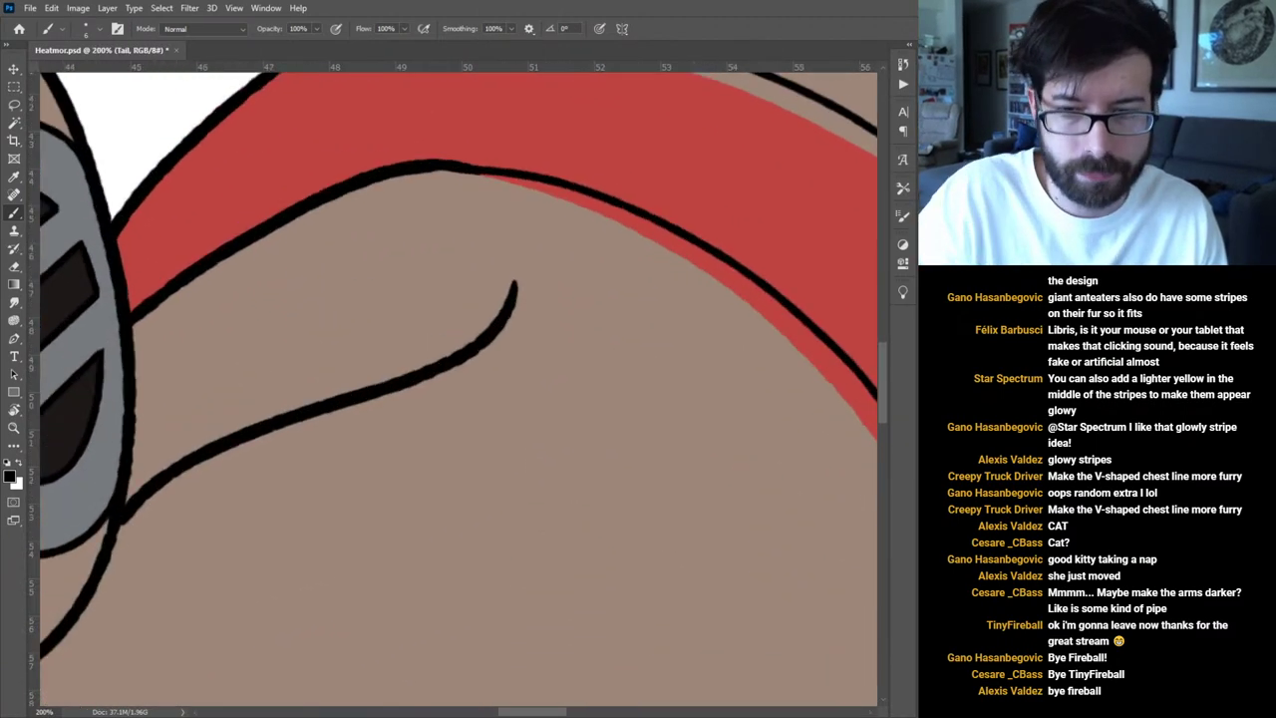
pyautogui.keyDown('alt'); pyautogui.click(741, 174); pyautogui.keyUp('alt')
pyautogui.hscroll(3, 760, 242)
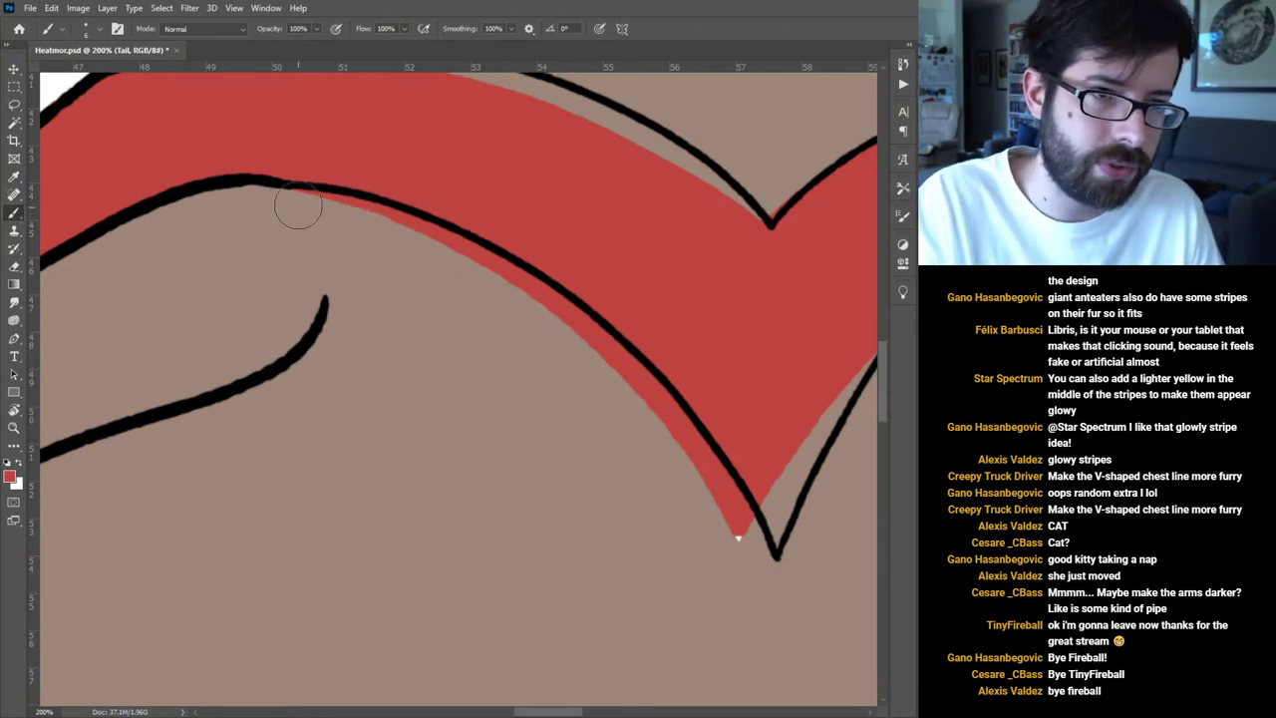
pyautogui.moveTo(296, 205); pyautogui.dragTo(404, 219)
pyautogui.moveTo(302, 204)
pyautogui.mouseDown()
pyautogui.moveTo(472, 262)
pyautogui.moveTo(436, 242)
pyautogui.moveTo(532, 302)
pyautogui.moveTo(493, 277)
pyautogui.moveTo(533, 285)
pyautogui.moveTo(545, 312)
pyautogui.moveTo(604, 341)
pyautogui.moveTo(550, 307)
pyautogui.moveTo(566, 304)
pyautogui.moveTo(609, 360)
pyautogui.moveTo(591, 355)
pyautogui.moveTo(583, 335)
pyautogui.moveTo(703, 463)
pyautogui.mouseUp()
pyautogui.moveTo(633, 380); pyautogui.dragTo(707, 549)
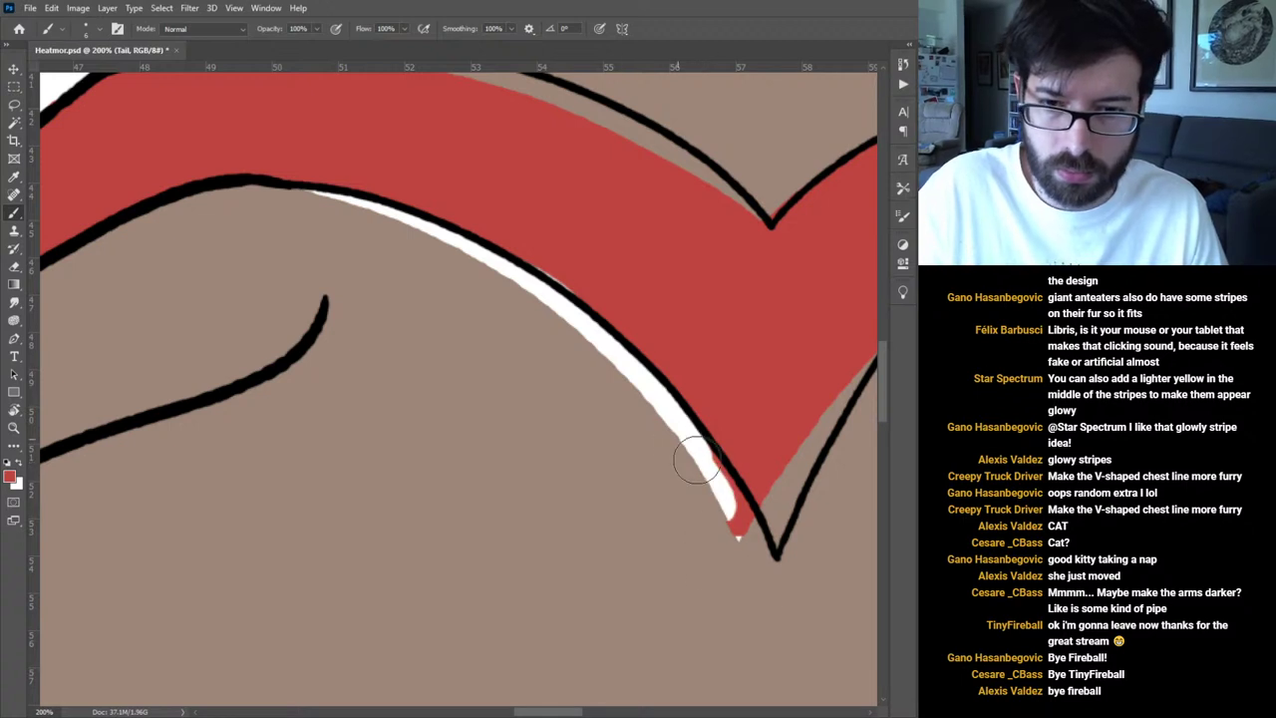
pyautogui.moveTo(675, 436); pyautogui.dragTo(748, 560)
# Erase the red spilling below the chest band's short lower line and outside the body outline near the far shoulder.
pyautogui.moveTo(747, 392); pyautogui.dragTo(418, 482)
pyautogui.moveTo(604, 422); pyautogui.dragTo(668, 344)
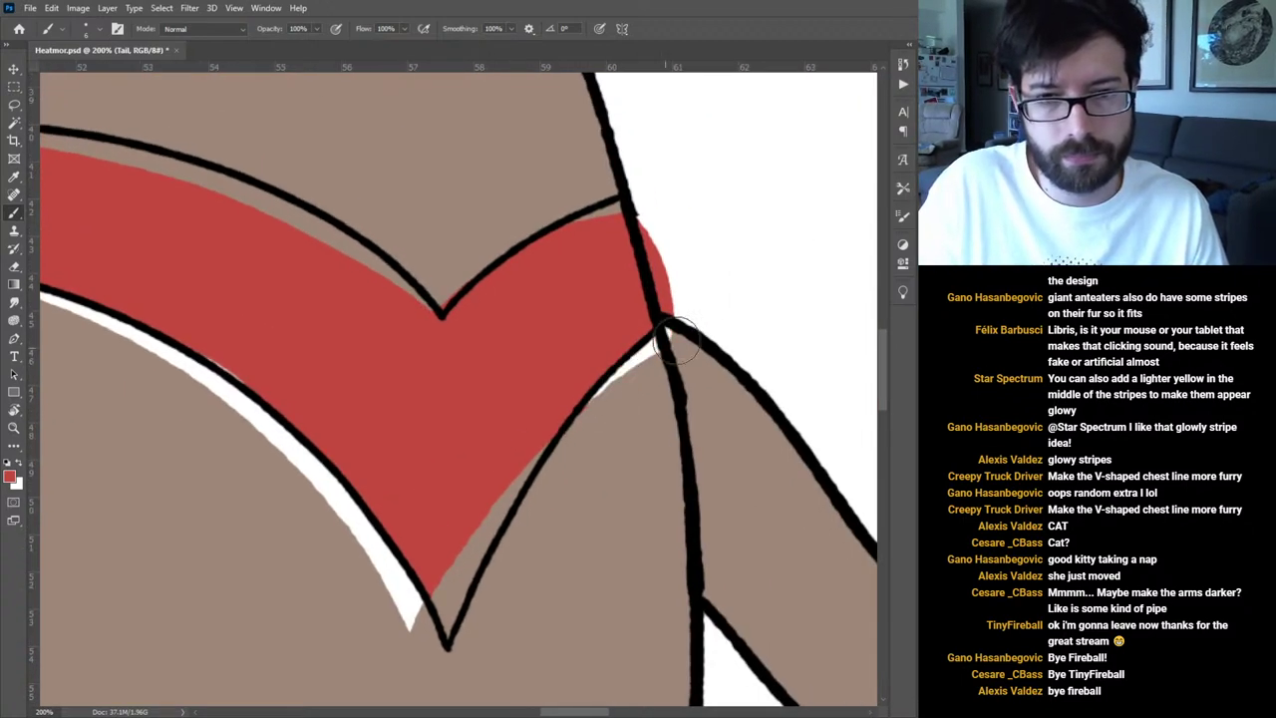
pyautogui.moveTo(653, 199); pyautogui.dragTo(687, 334)
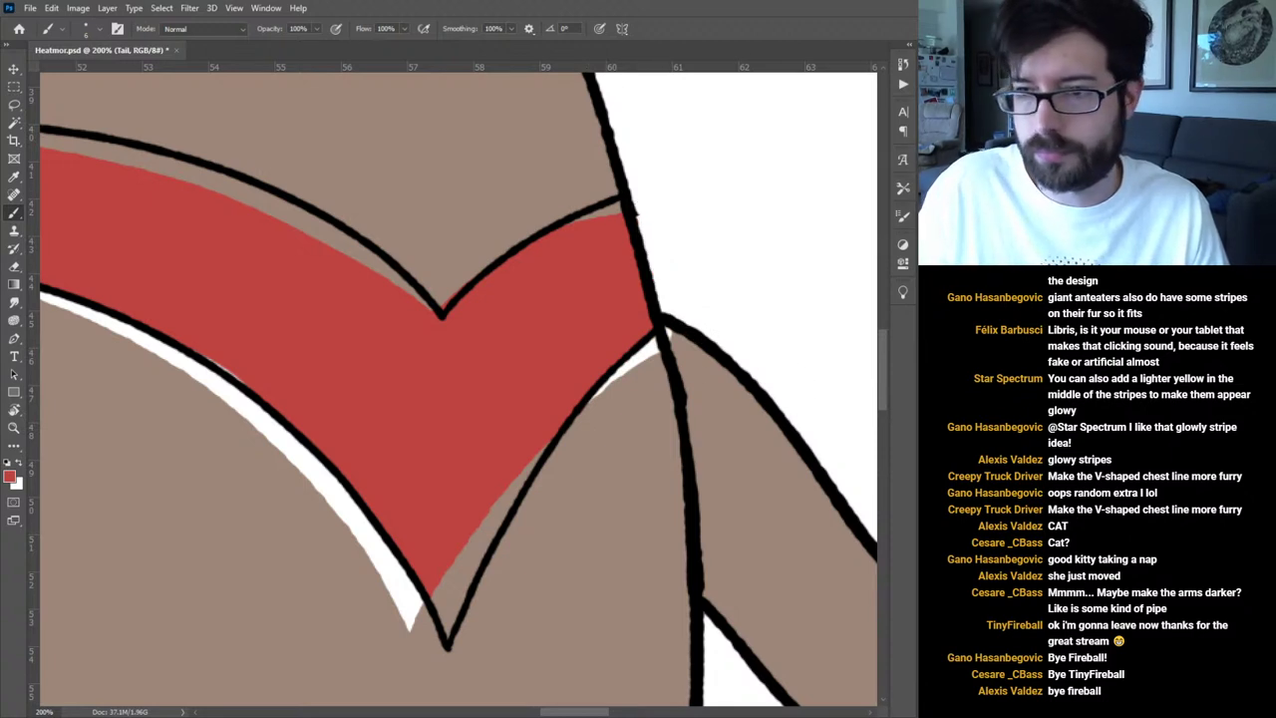
# On the Lines layer, close the gap in the neck line where it meets the chest band's upper edge.
pyautogui.hotkey('alt', ']')
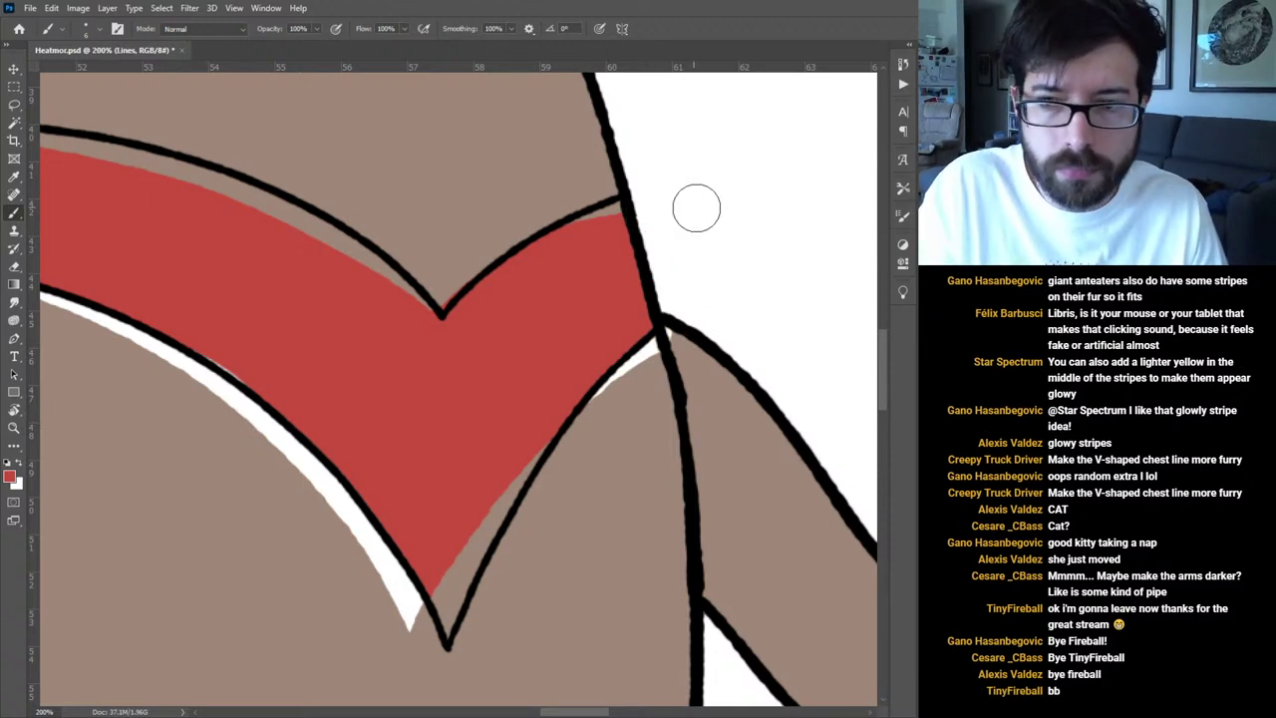
pyautogui.moveTo(316, 172)
pyautogui.mouseDown()
pyautogui.moveTo(624, 316)
pyautogui.moveTo(718, 395)
pyautogui.moveTo(687, 370)
pyautogui.mouseUp()
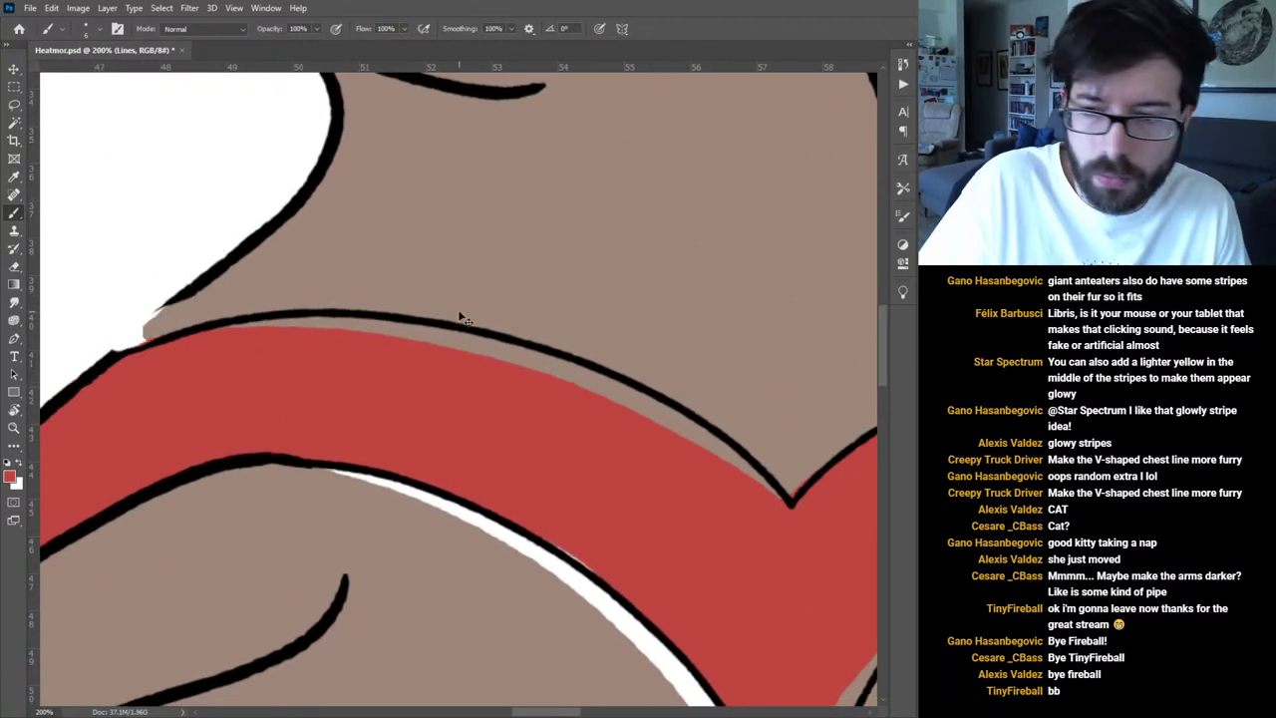
pyautogui.moveTo(115, 349); pyautogui.dragTo(191, 297)
# With a smaller brush on the Tail layer, paint red into the gap at the chest band's lower V point and along its short lower line.
pyautogui.hotkey('alt', '[')
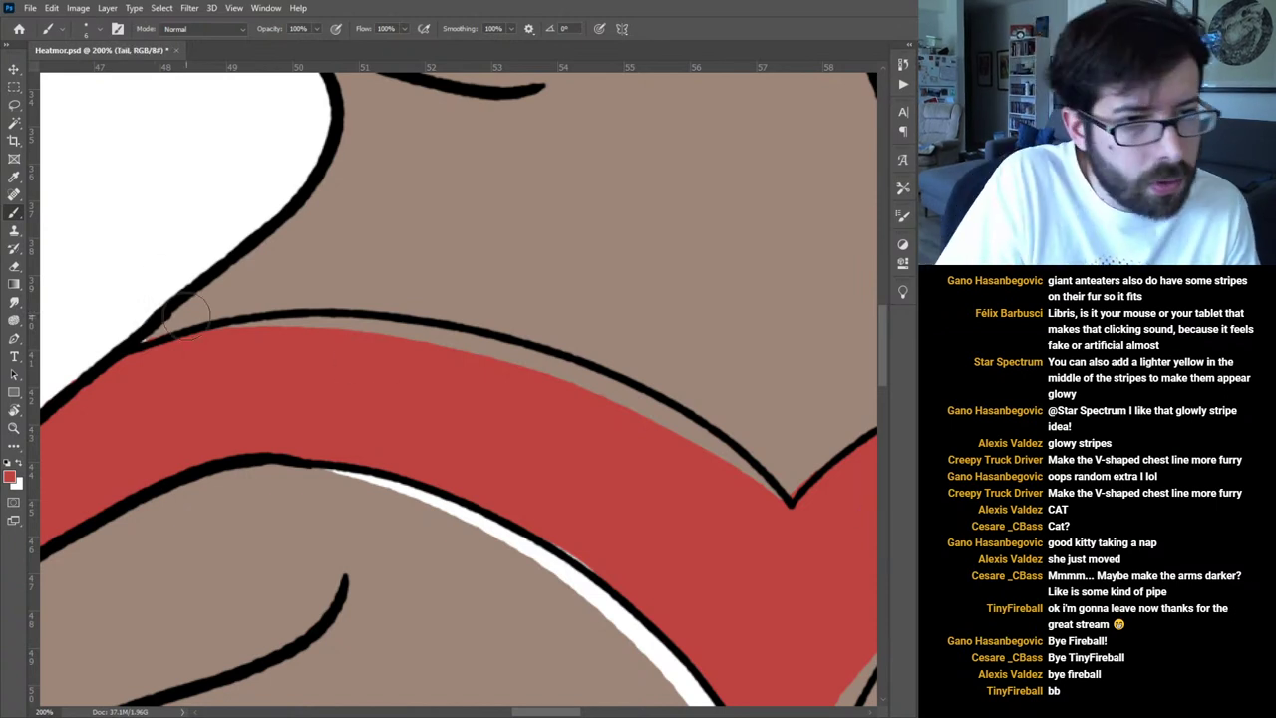
pyautogui.moveTo(789, 494); pyautogui.dragTo(490, 418)
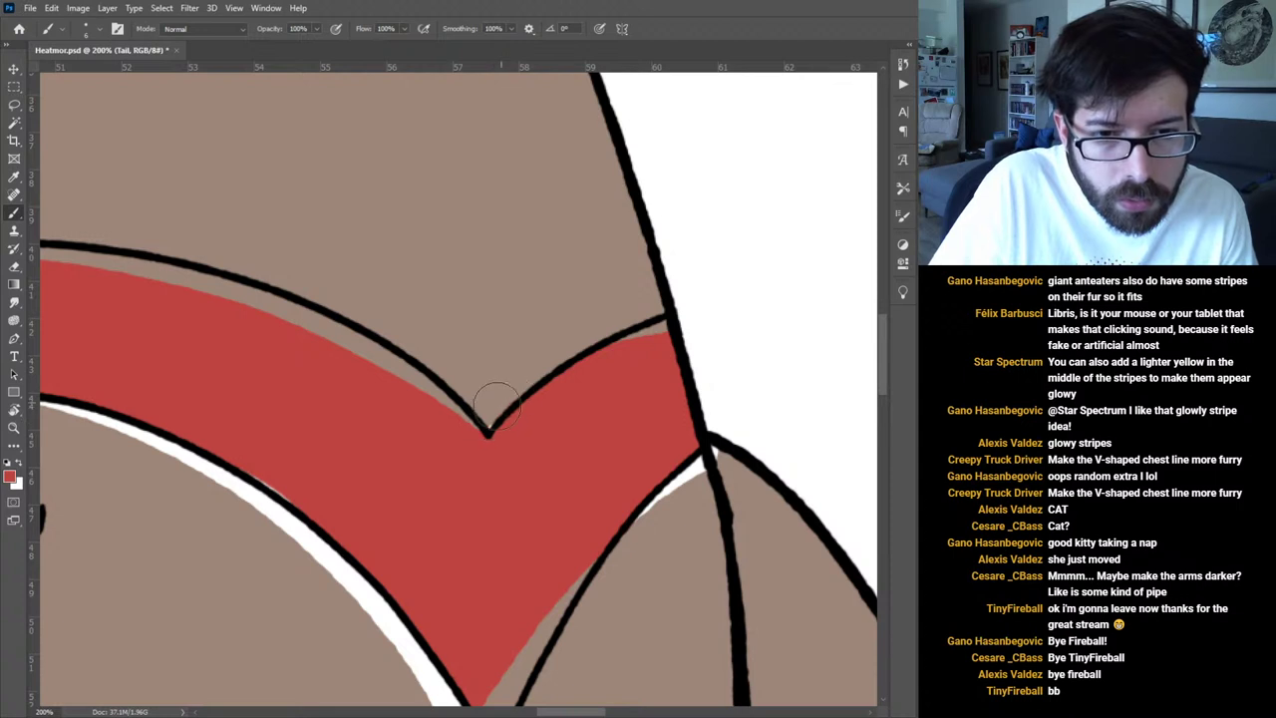
pyautogui.press('[')
pyautogui.press('[')
pyautogui.press('[')
pyautogui.press('[')
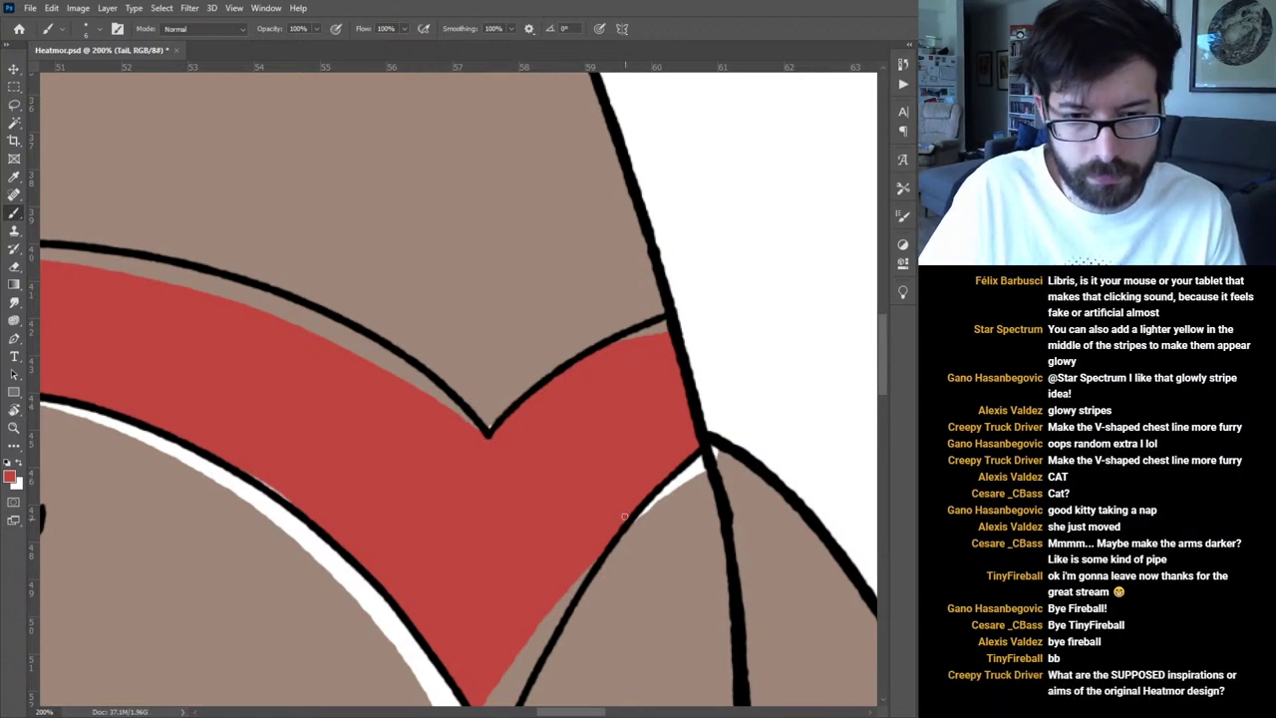
pyautogui.moveTo(675, 484); pyautogui.dragTo(604, 335)
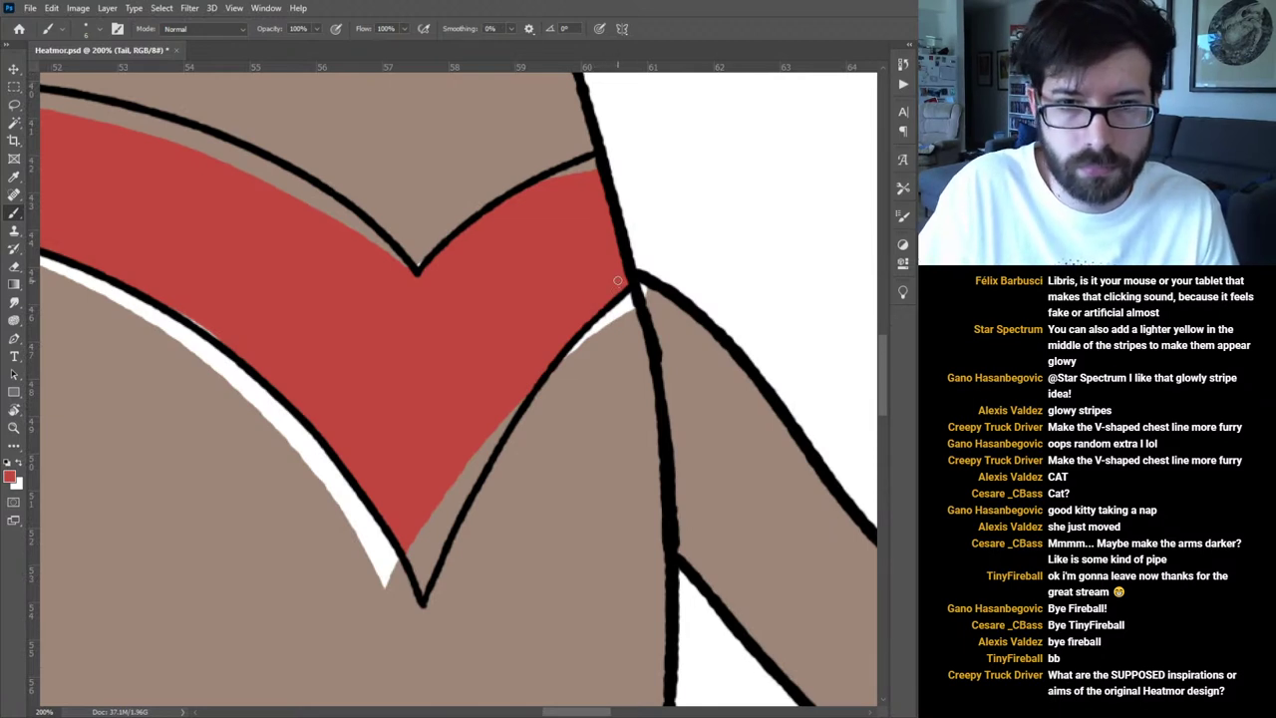
pyautogui.moveTo(620, 287); pyautogui.dragTo(630, 329)
pyautogui.hotkey('ctrl', 'z')
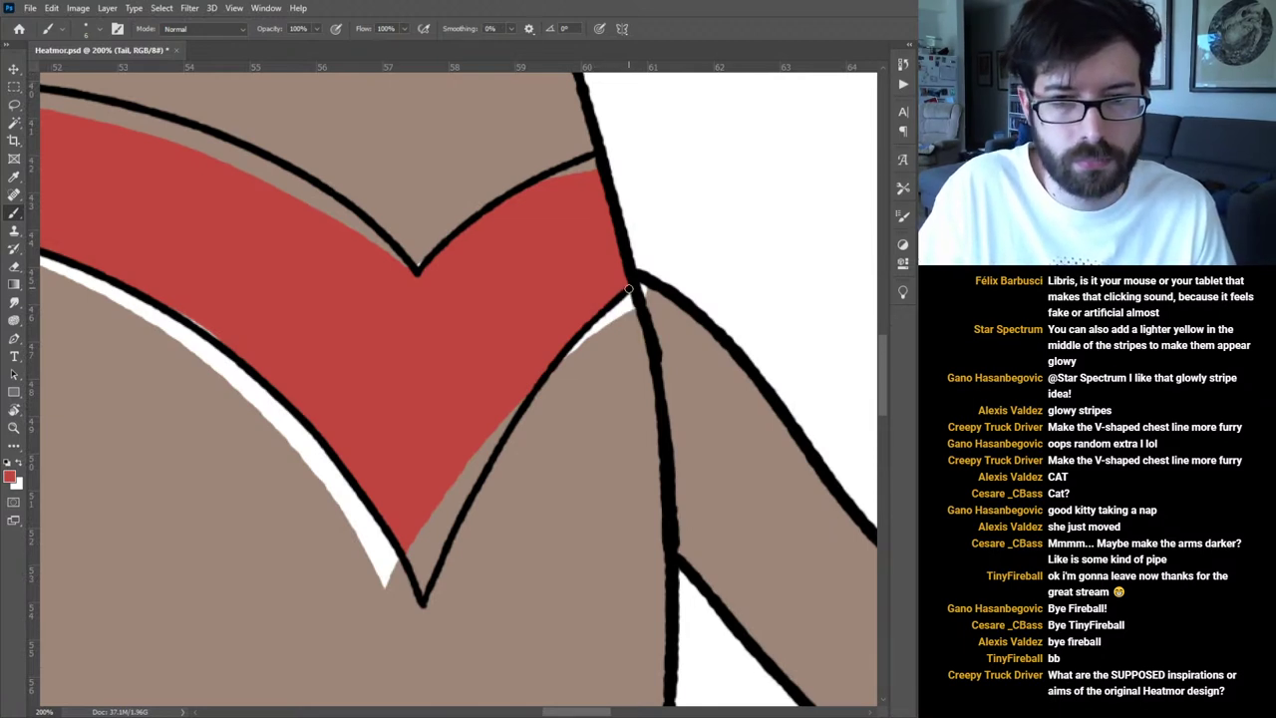
pyautogui.moveTo(397, 534)
pyautogui.mouseDown()
pyautogui.moveTo(420, 592)
pyautogui.moveTo(432, 509)
pyautogui.mouseUp()
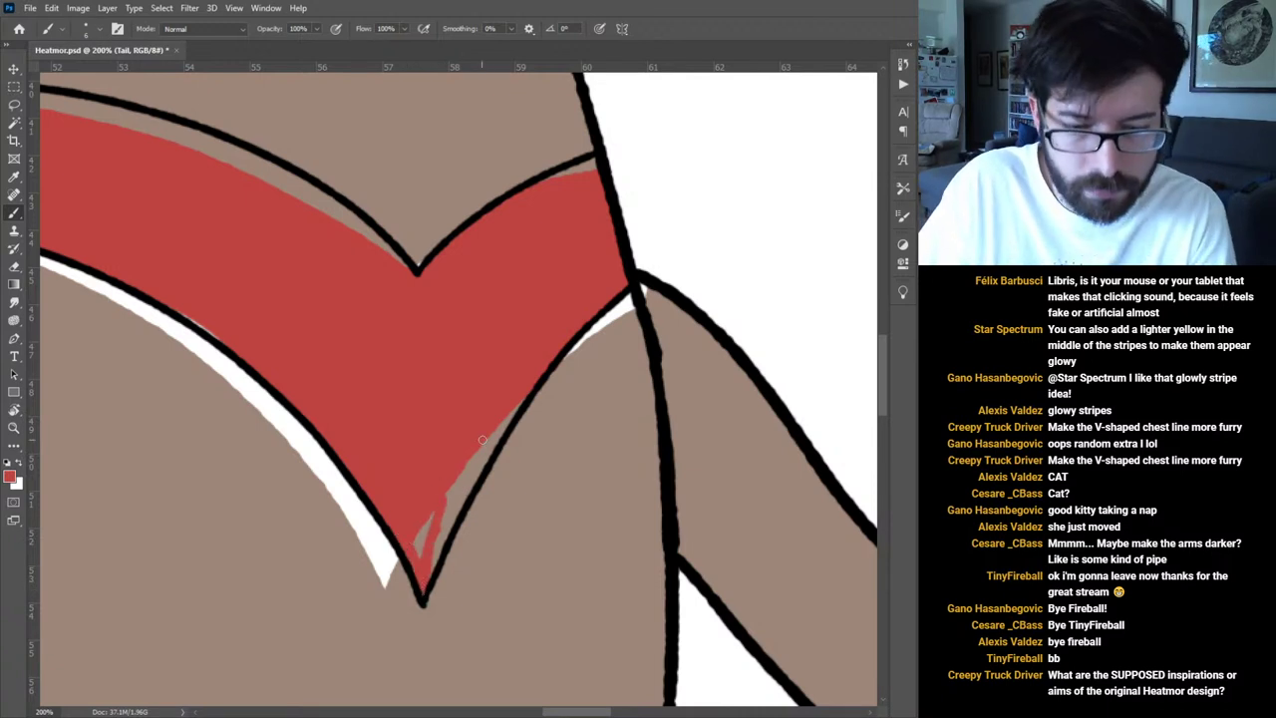
pyautogui.moveTo(430, 510)
pyautogui.mouseDown()
pyautogui.moveTo(420, 558)
pyautogui.moveTo(493, 411)
pyautogui.moveTo(430, 520)
pyautogui.mouseUp()
pyautogui.moveTo(425, 564)
pyautogui.mouseDown()
pyautogui.moveTo(496, 413)
pyautogui.moveTo(439, 526)
pyautogui.moveTo(510, 410)
pyautogui.moveTo(464, 479)
pyautogui.moveTo(501, 428)
pyautogui.mouseUp()
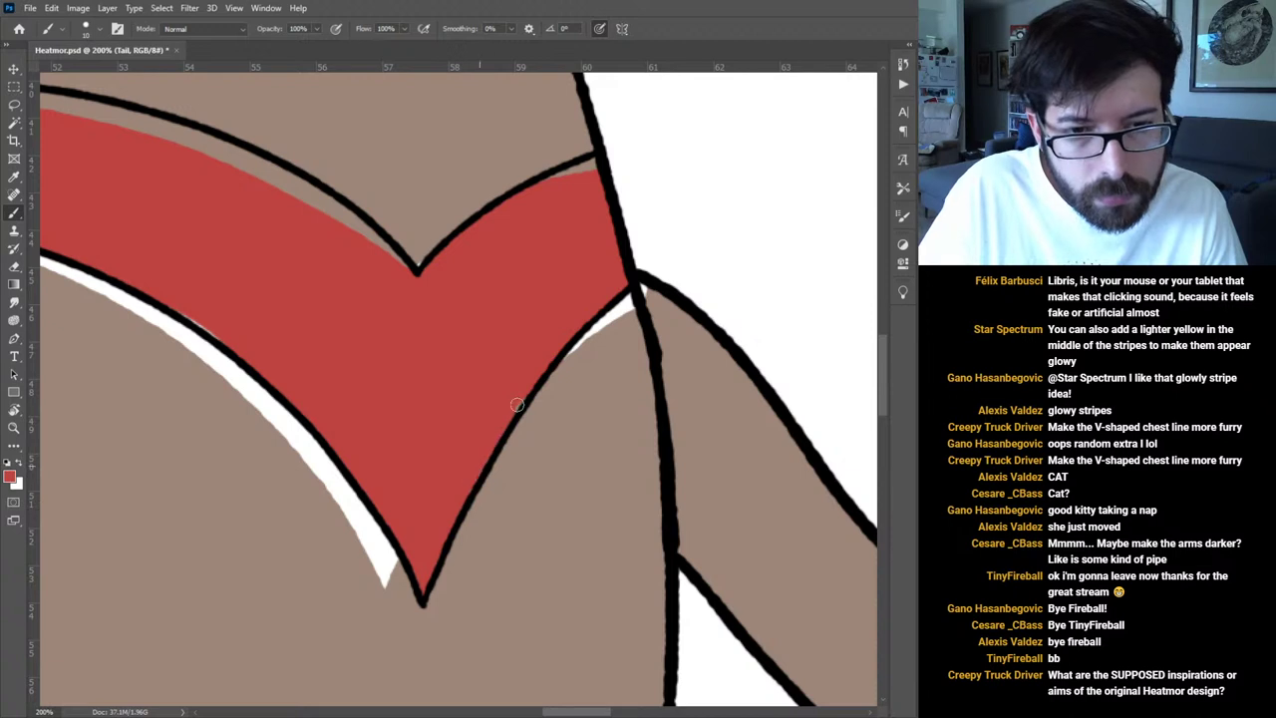
# Paint red into the remaining gaps under the chest band's short and long upper lines, down to the upper V point.
pyautogui.moveTo(529, 199)
pyautogui.mouseDown()
pyautogui.moveTo(594, 161)
pyautogui.moveTo(451, 260)
pyautogui.moveTo(734, 413)
pyautogui.mouseUp()
pyautogui.moveTo(147, 284)
pyautogui.mouseDown()
pyautogui.moveTo(354, 287)
pyautogui.moveTo(252, 279)
pyautogui.moveTo(428, 314)
pyautogui.moveTo(291, 281)
pyautogui.moveTo(437, 313)
pyautogui.moveTo(435, 300)
pyautogui.moveTo(531, 340)
pyautogui.moveTo(442, 317)
pyautogui.moveTo(559, 361)
pyautogui.moveTo(510, 323)
pyautogui.moveTo(620, 383)
pyautogui.mouseUp()
pyautogui.moveTo(543, 344); pyautogui.dragTo(663, 419)
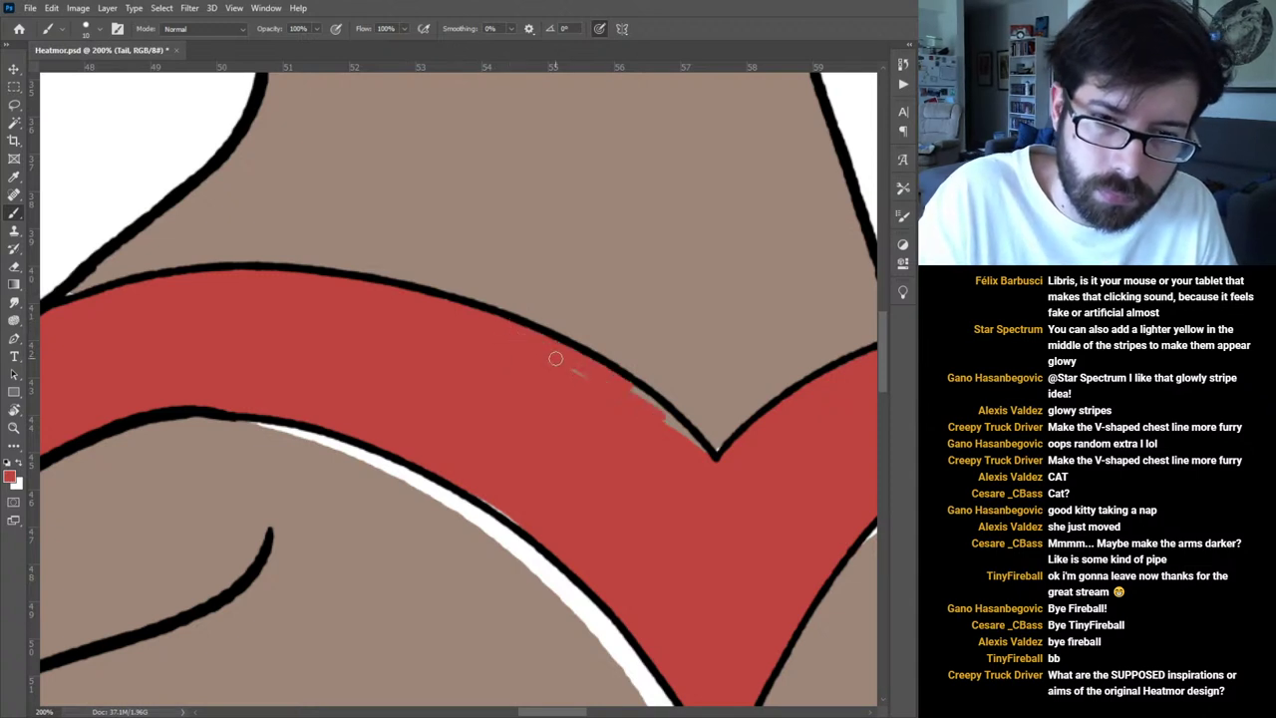
pyautogui.moveTo(558, 361); pyautogui.dragTo(686, 441)
pyautogui.moveTo(613, 383)
pyautogui.mouseDown()
pyautogui.moveTo(649, 397)
pyautogui.moveTo(715, 456)
pyautogui.mouseUp()
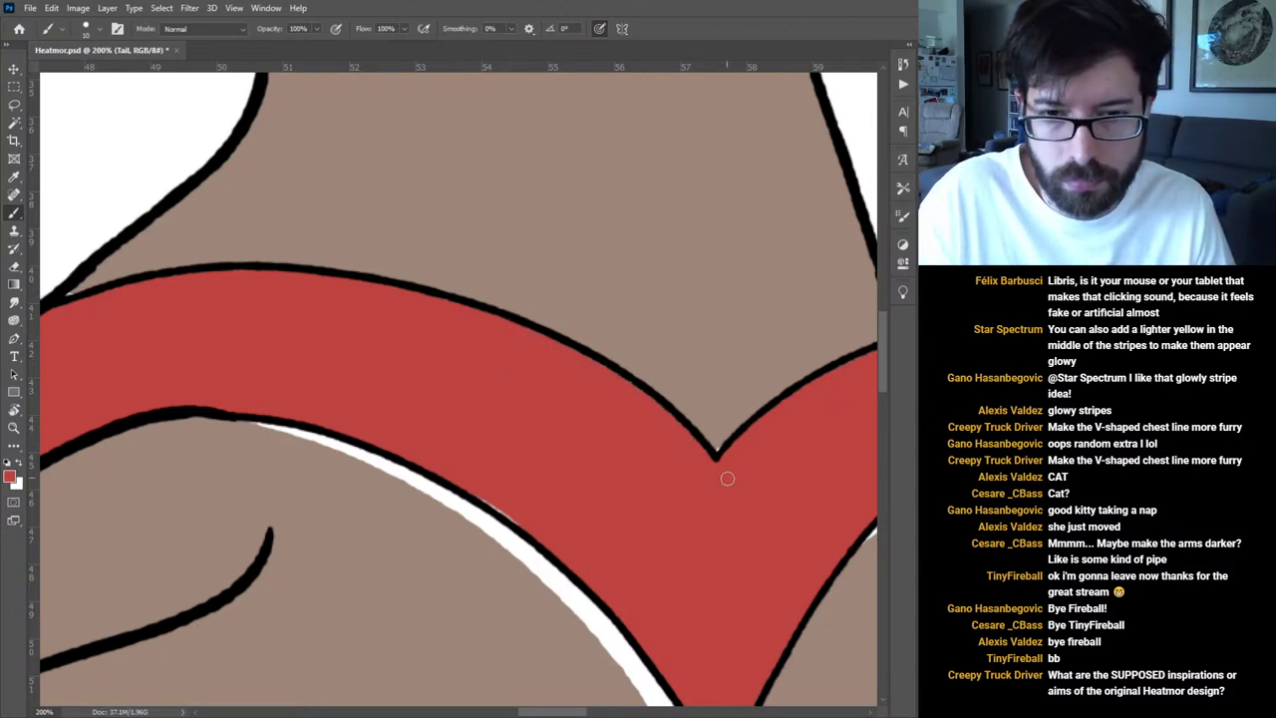
# Sample the body's brown and paint over the white gaps at the upper V point and along the start of the band's long lower edge.
pyautogui.keyDown('alt'); pyautogui.click(753, 372); pyautogui.keyUp('alt')
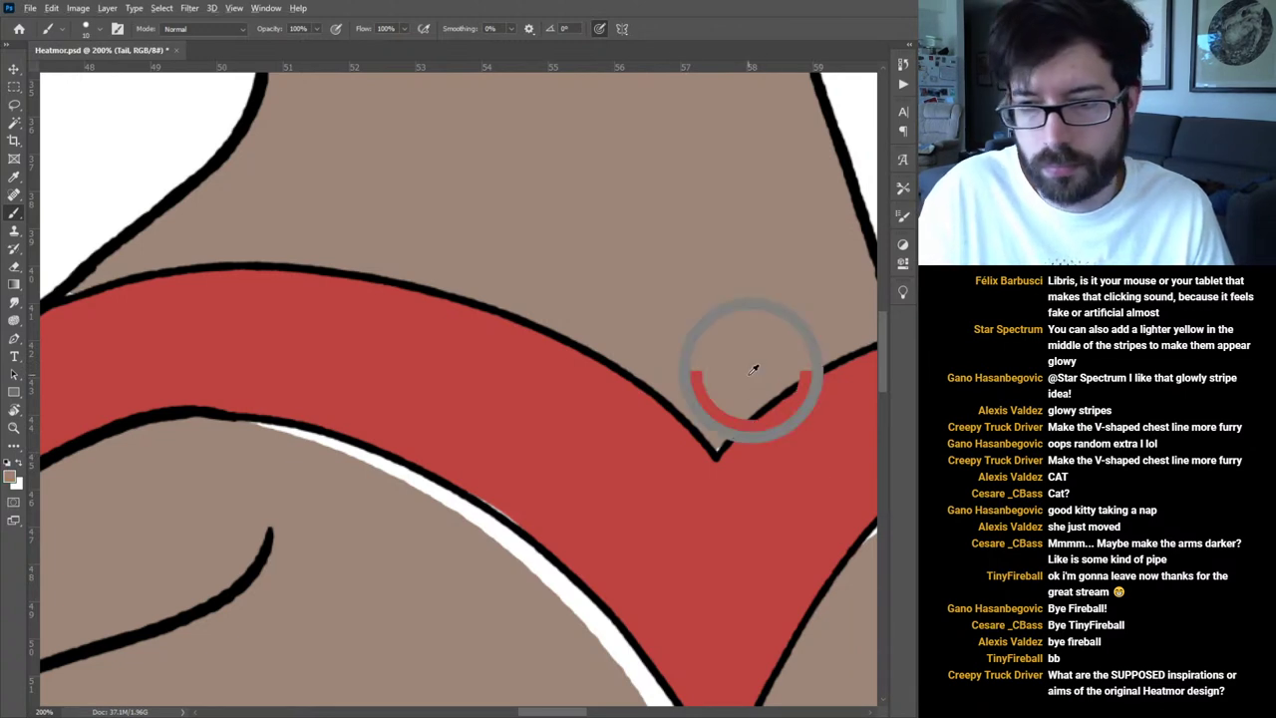
pyautogui.hotkey('alt', '[')
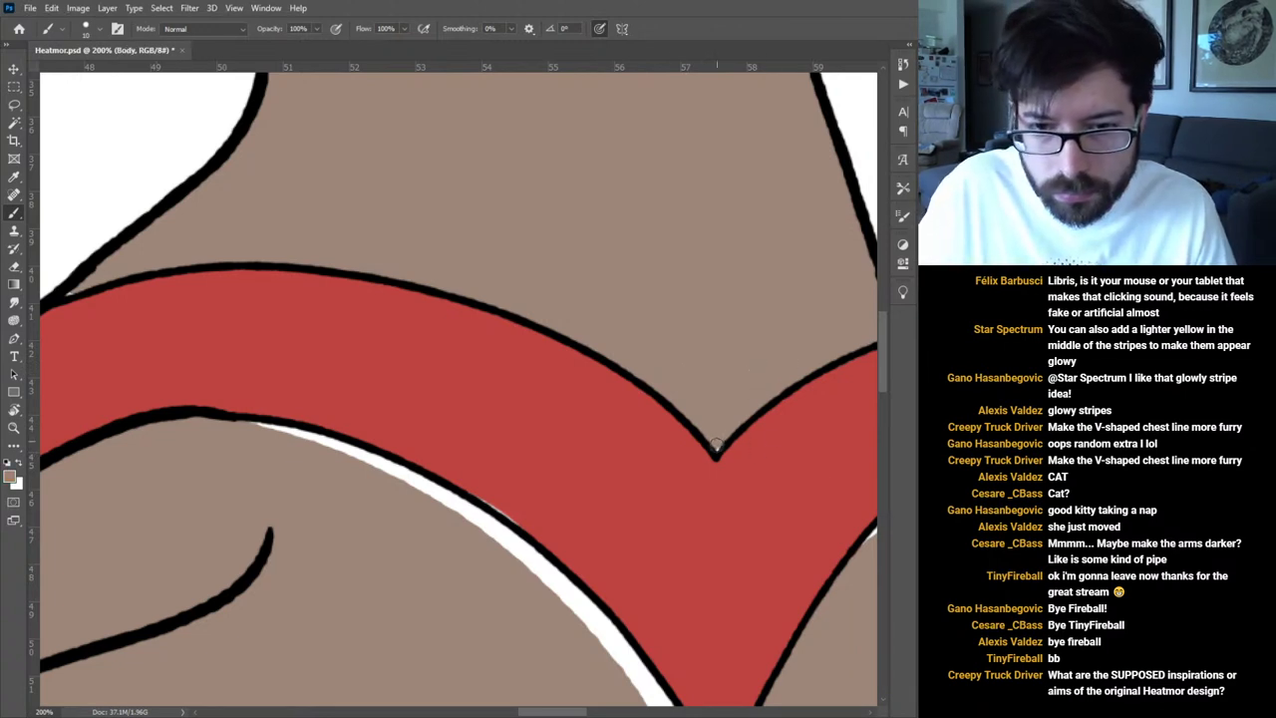
pyautogui.moveTo(241, 423); pyautogui.dragTo(389, 469)
pyautogui.moveTo(417, 493); pyautogui.dragTo(518, 549)
pyautogui.hotkey('alt', '[')
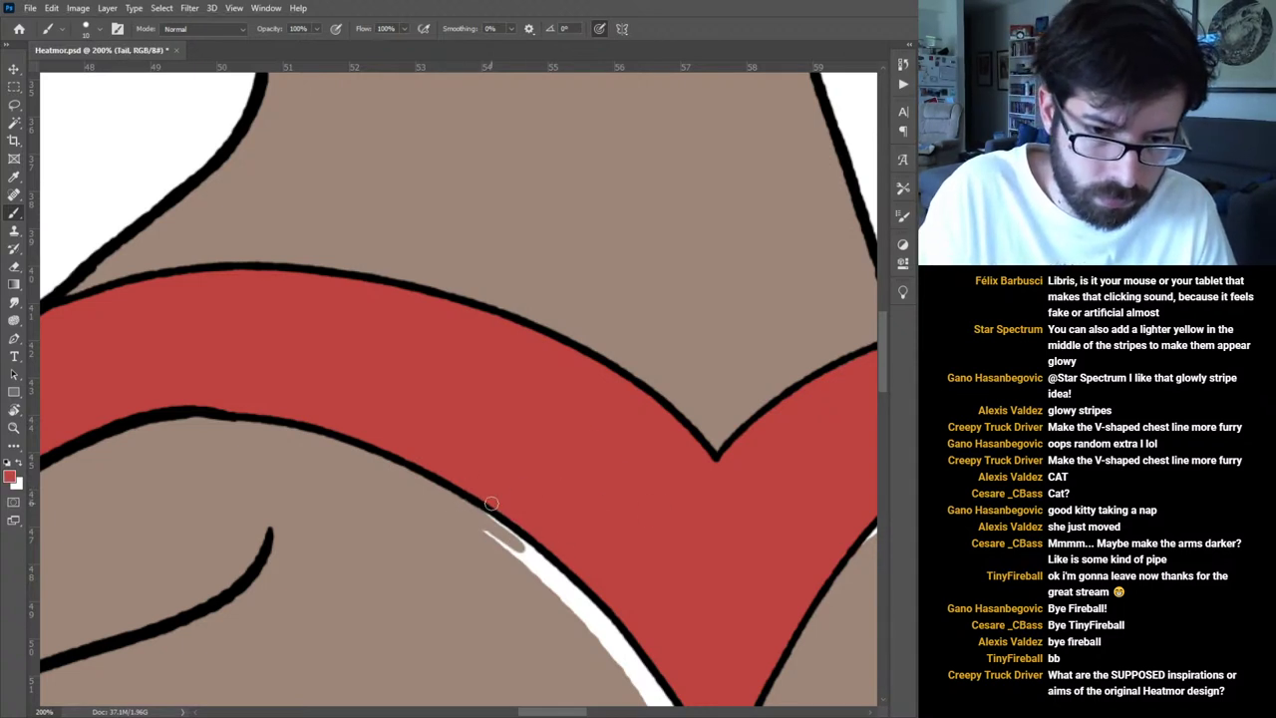
pyautogui.moveTo(497, 538); pyautogui.dragTo(564, 590)
pyautogui.moveTo(480, 518); pyautogui.dragTo(516, 542)
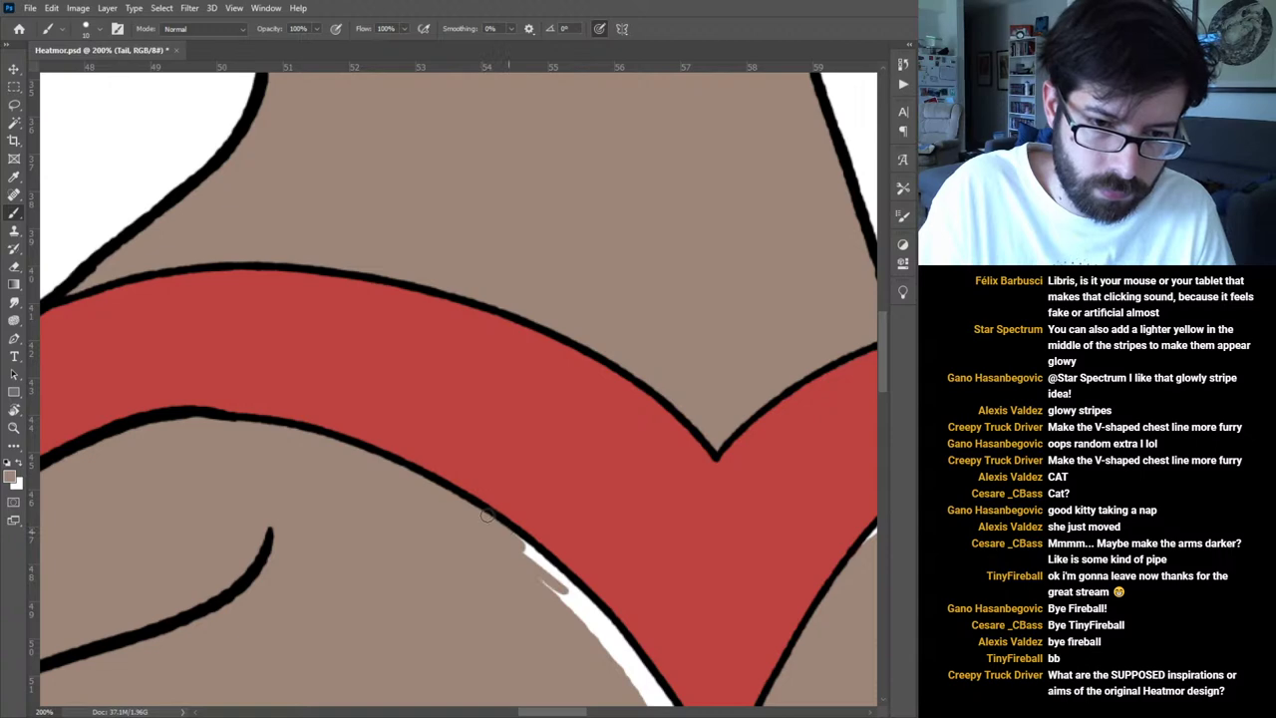
# Hide the red Tail layer and, with a larger brush on the Body layer, paint brown over the white area behind the chest band.
pyautogui.hotkey('ctrl', '-')
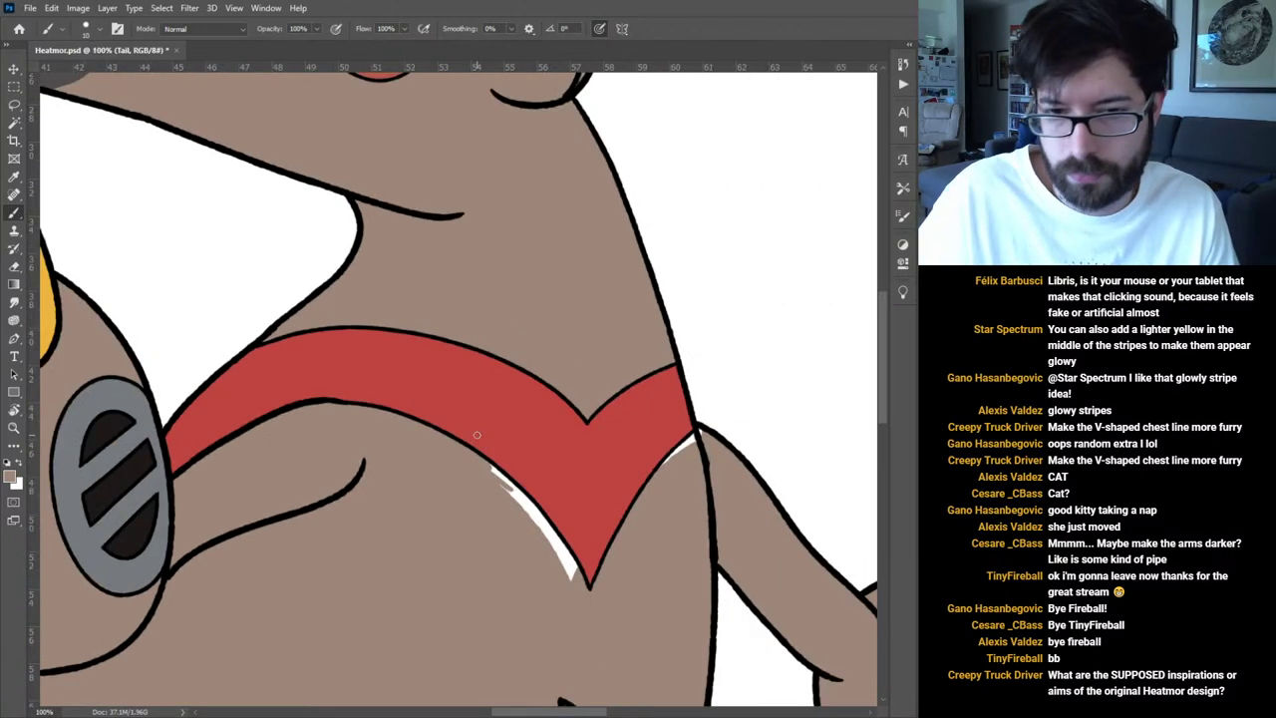
pyautogui.hotkey('ctrl', ',')
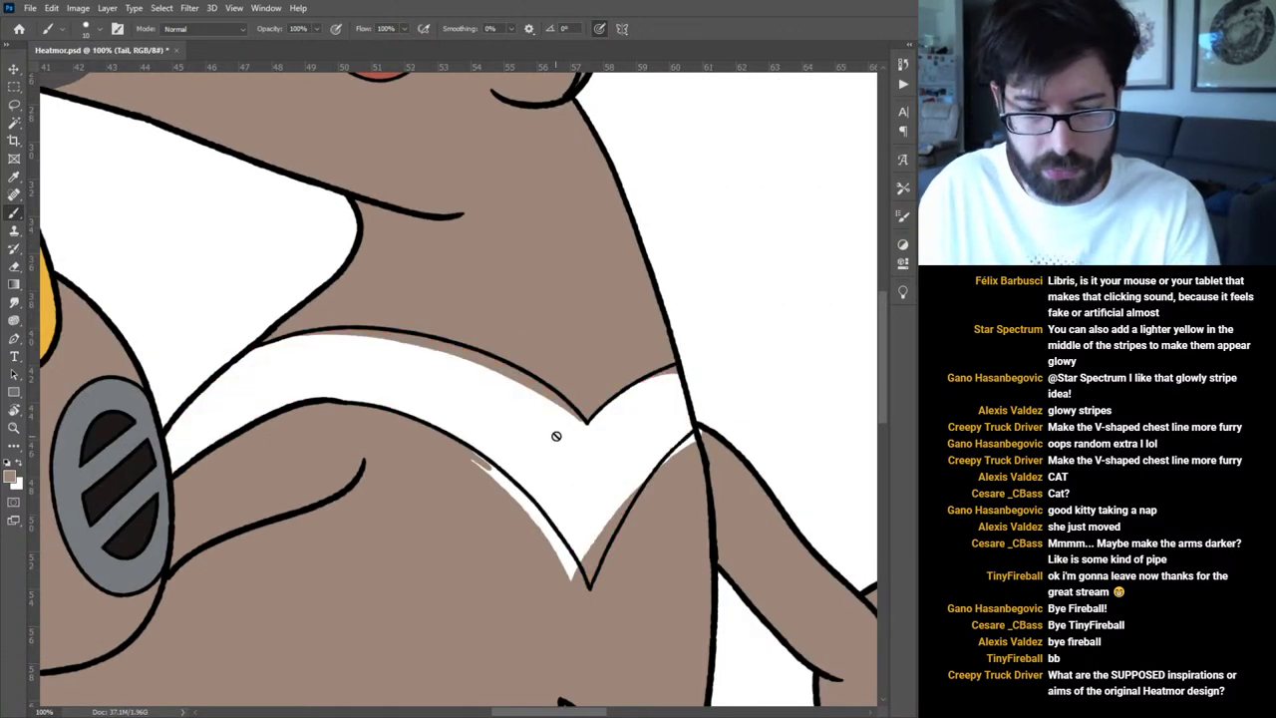
pyautogui.press(']')
pyautogui.press(']')
pyautogui.press(']')
pyautogui.hotkey('alt', '[')
pyautogui.press(']')
pyautogui.press(']')
pyautogui.press(']')
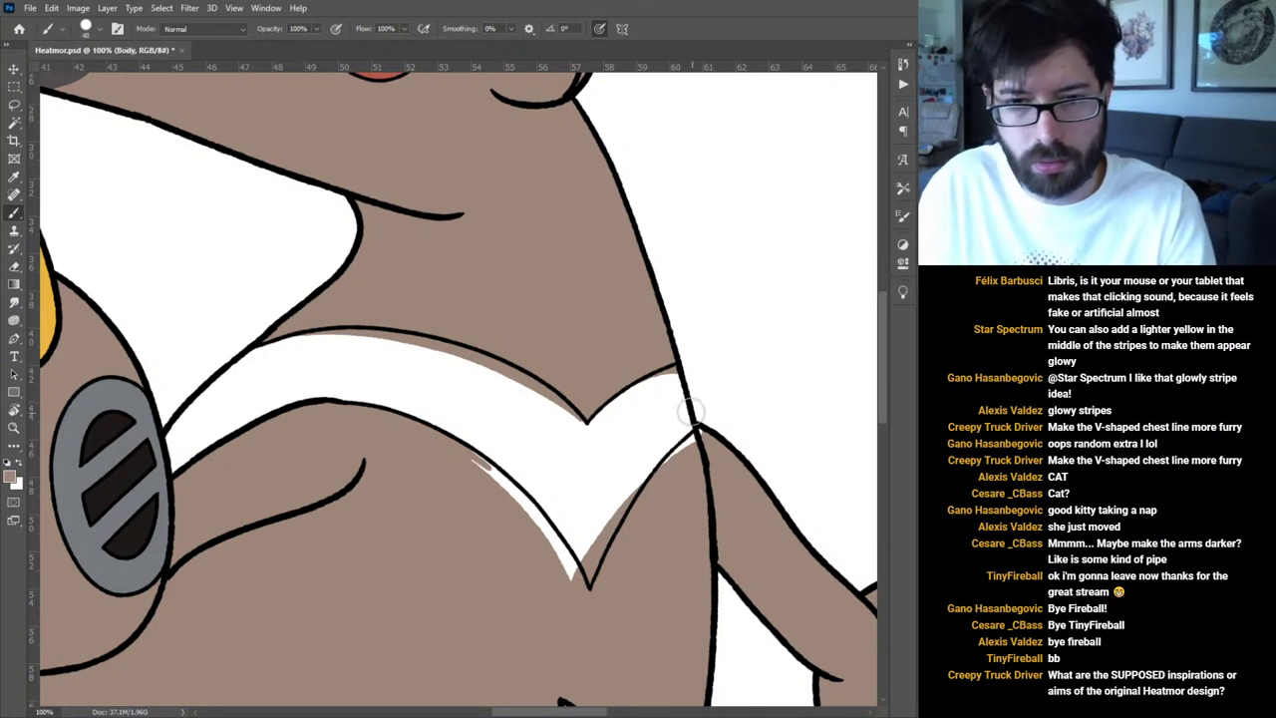
pyautogui.moveTo(653, 387)
pyautogui.mouseDown()
pyautogui.moveTo(663, 457)
pyautogui.moveTo(677, 470)
pyautogui.moveTo(657, 356)
pyautogui.moveTo(692, 459)
pyautogui.mouseUp()
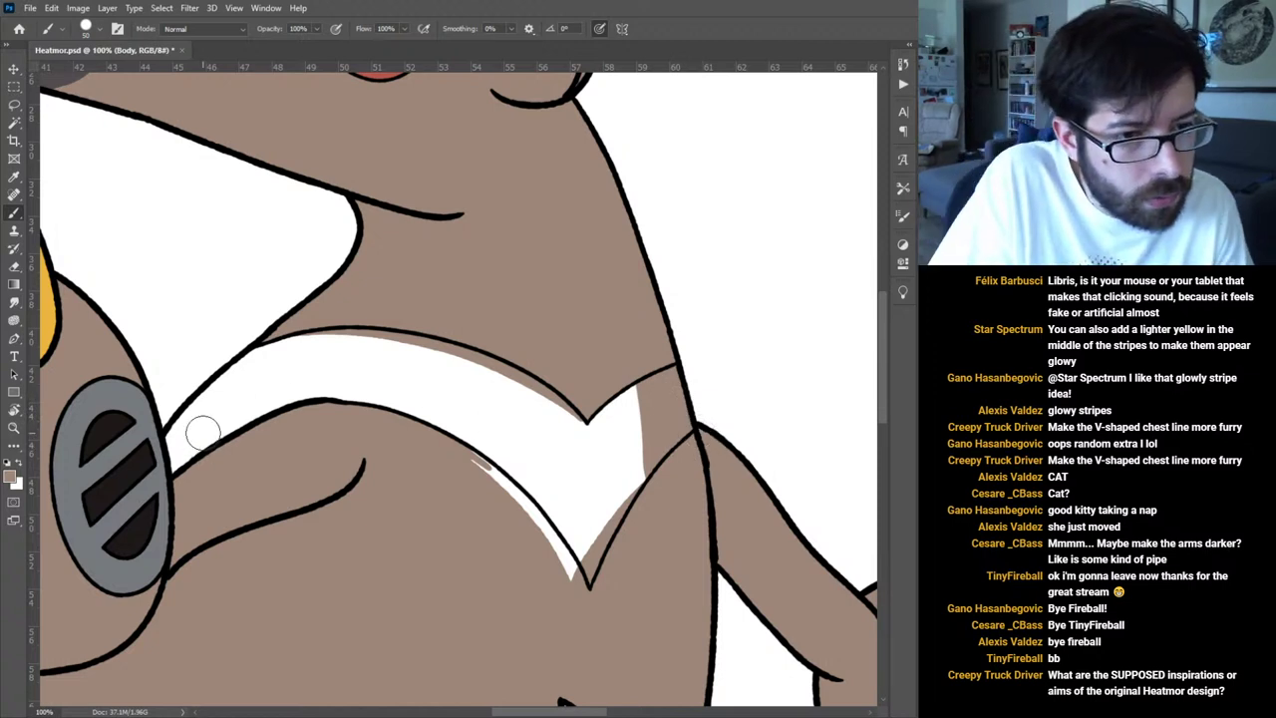
pyautogui.moveTo(289, 339)
pyautogui.mouseDown()
pyautogui.moveTo(221, 384)
pyautogui.moveTo(242, 375)
pyautogui.moveTo(182, 432)
pyautogui.moveTo(185, 470)
pyautogui.moveTo(307, 330)
pyautogui.moveTo(216, 453)
pyautogui.moveTo(393, 301)
pyautogui.moveTo(362, 347)
pyautogui.moveTo(459, 318)
pyautogui.moveTo(475, 337)
pyautogui.moveTo(543, 341)
pyautogui.moveTo(527, 414)
pyautogui.moveTo(488, 419)
pyautogui.moveTo(530, 369)
pyautogui.moveTo(474, 578)
pyautogui.moveTo(525, 408)
pyautogui.moveTo(534, 558)
pyautogui.moveTo(559, 584)
pyautogui.moveTo(592, 539)
pyautogui.moveTo(584, 554)
pyautogui.moveTo(543, 499)
pyautogui.moveTo(564, 384)
pyautogui.moveTo(549, 403)
pyautogui.moveTo(558, 555)
pyautogui.moveTo(566, 481)
pyautogui.moveTo(623, 375)
pyautogui.moveTo(630, 464)
pyautogui.moveTo(648, 494)
pyautogui.mouseUp()
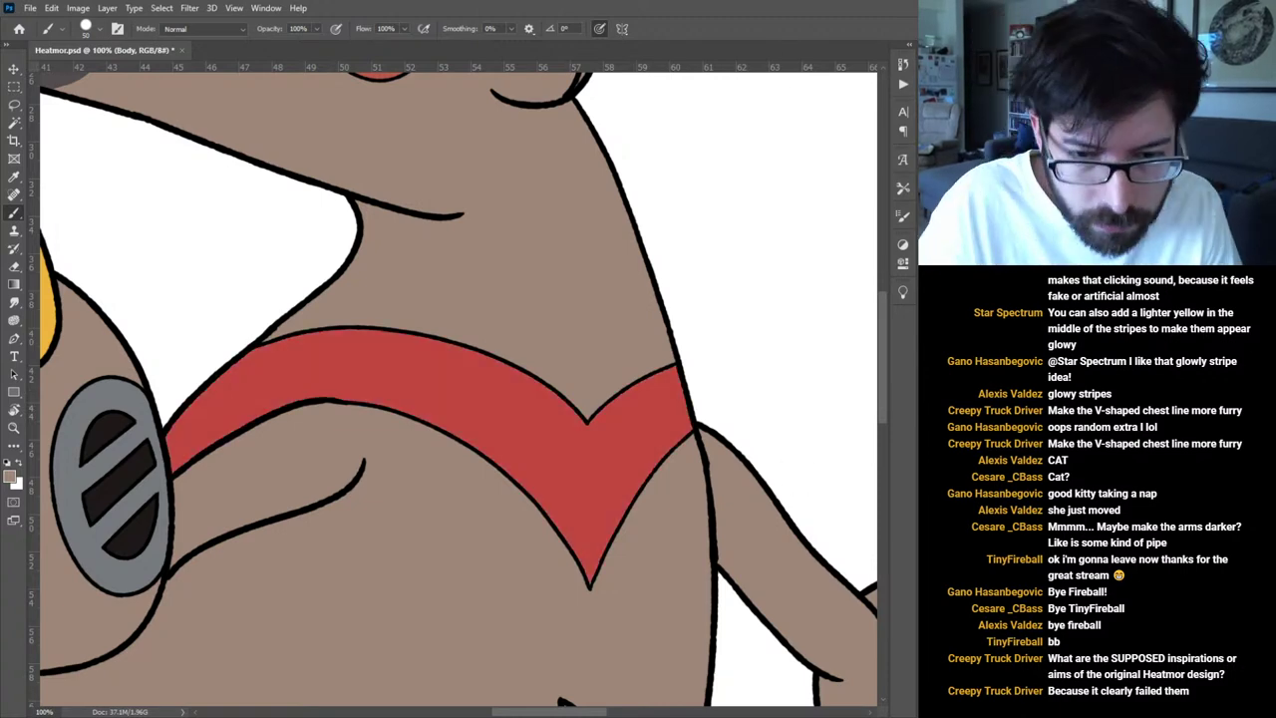
# Hide the flat colours, show the grey sketch, and erase the belly patch's upper line and side line from the Lines layer.
pyautogui.hotkey('ctrl', '0')
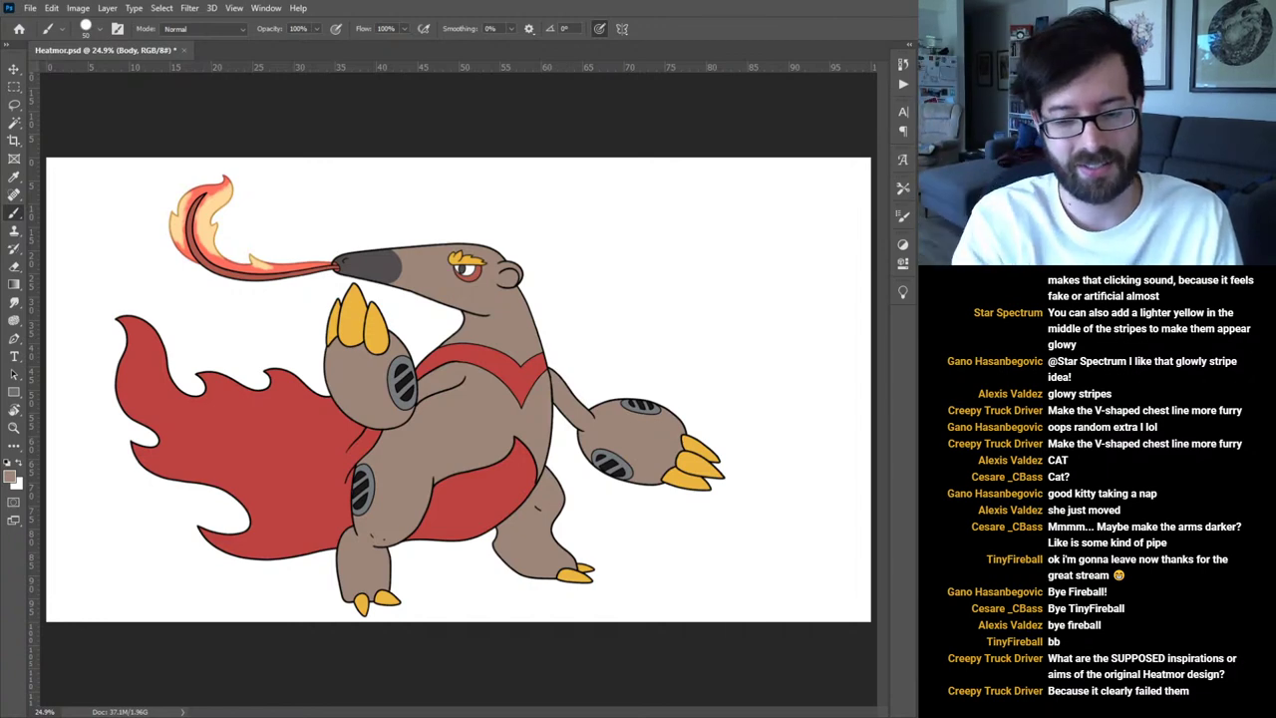
pyautogui.hotkey('ctrl', '+')
pyautogui.hotkey('ctrl', '+')
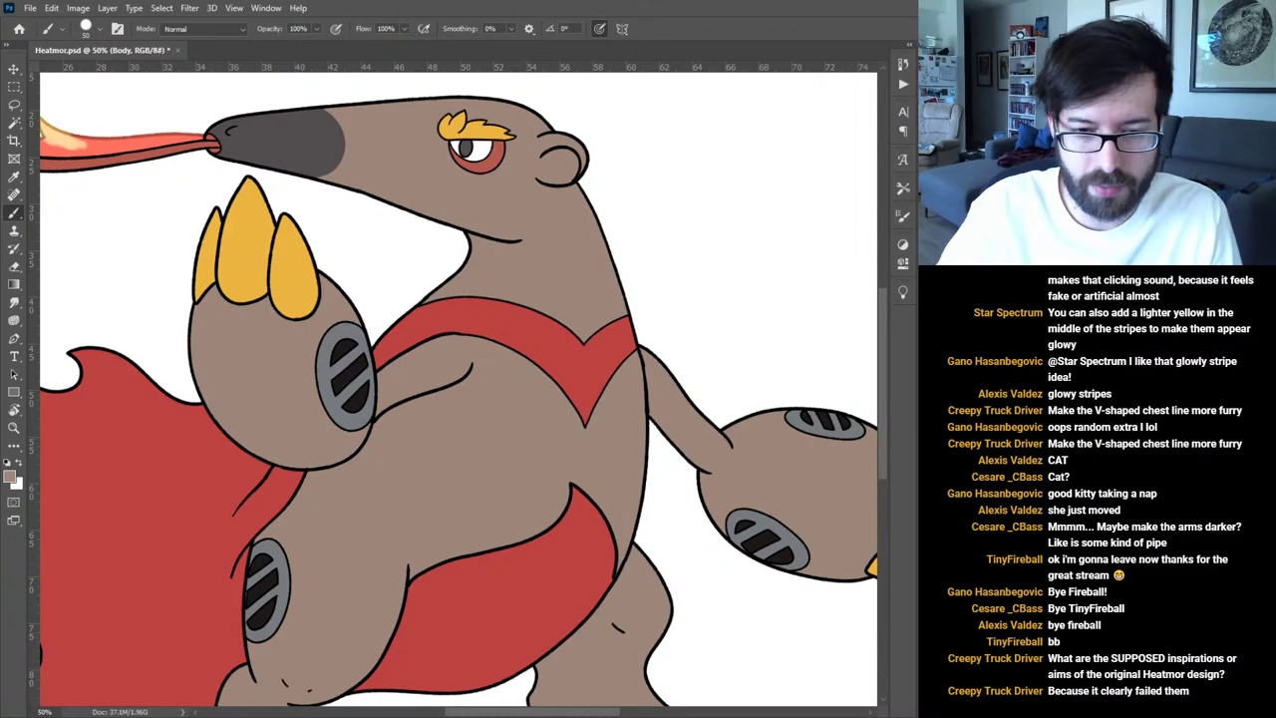
pyautogui.hotkey('ctrl', '+')
pyautogui.moveTo(496, 519); pyautogui.dragTo(465, 294)
pyautogui.hotkey('ctrl', '+')
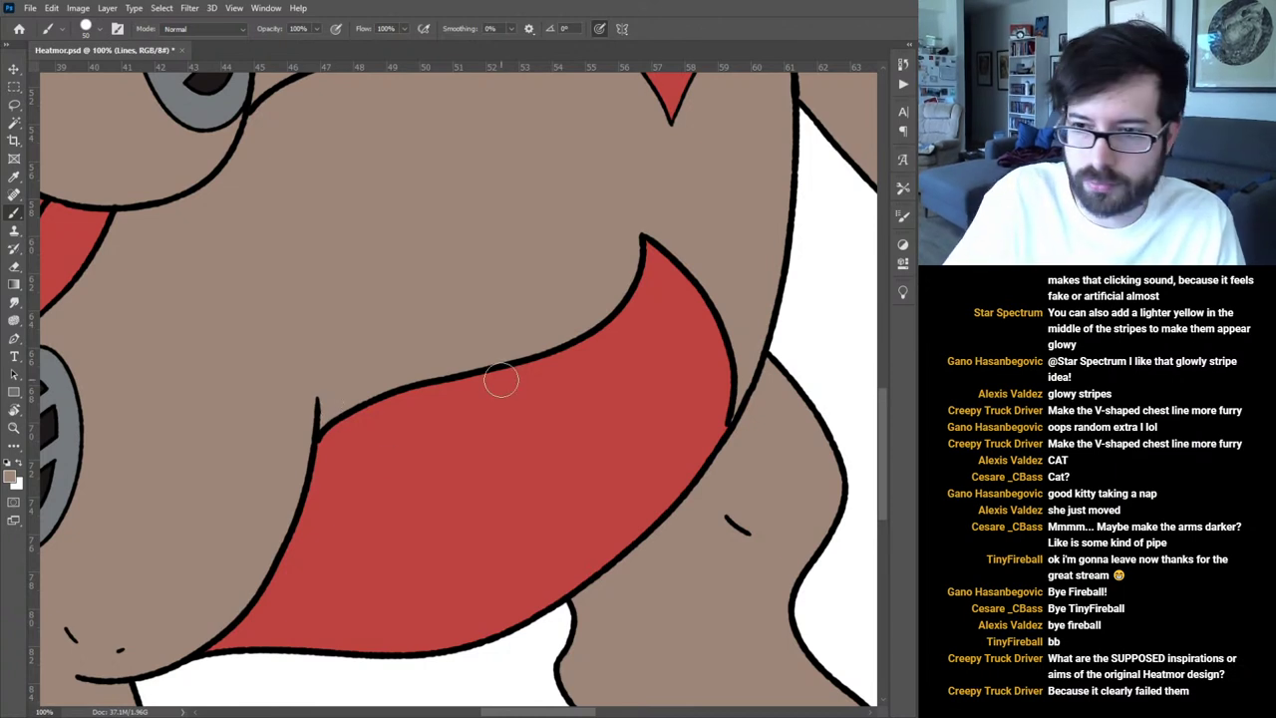
pyautogui.hotkey('ctrl', ',')
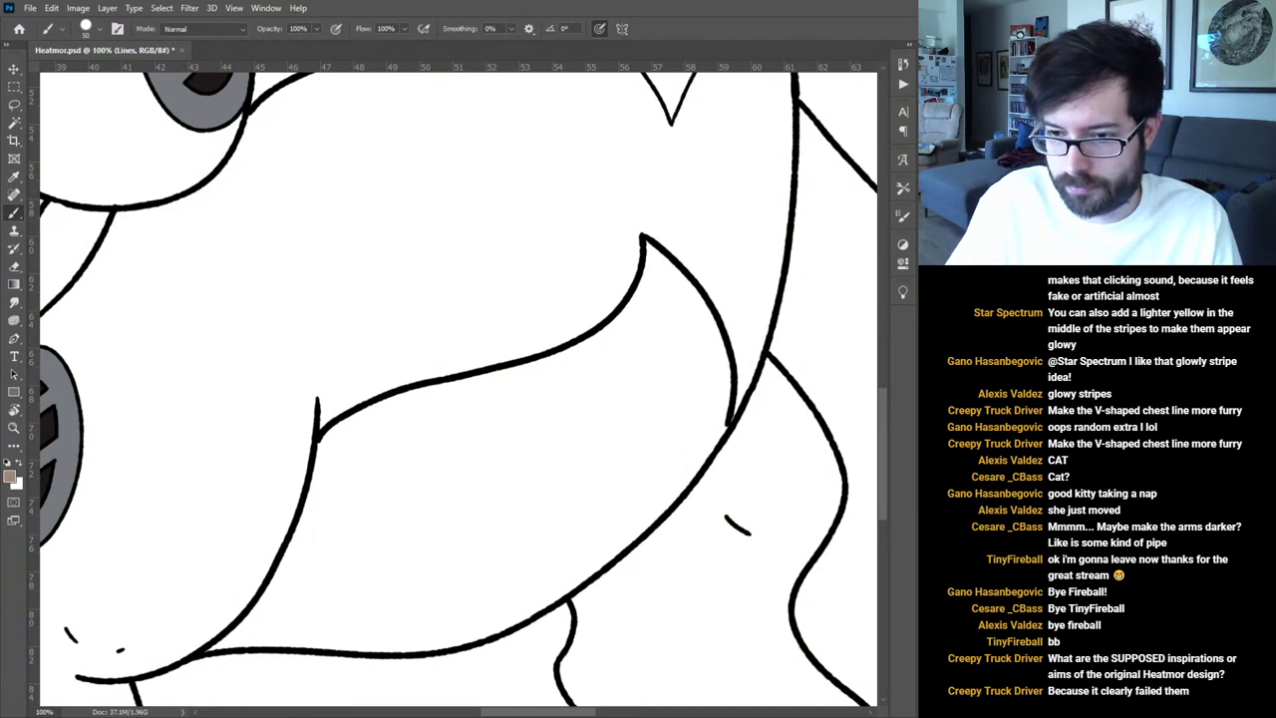
pyautogui.hotkey('ctrl', ',')
pyautogui.moveTo(348, 387)
pyautogui.mouseDown()
pyautogui.moveTo(338, 455)
pyautogui.moveTo(334, 416)
pyautogui.mouseUp()
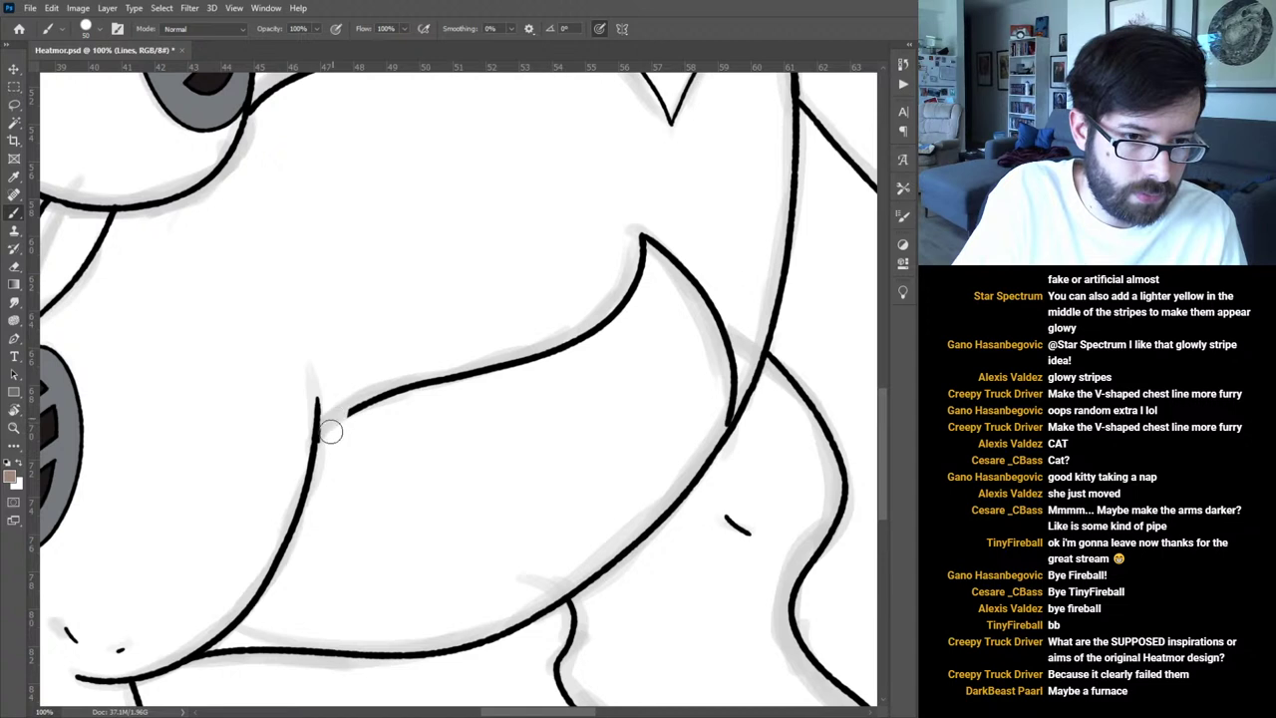
pyautogui.moveTo(333, 422)
pyautogui.mouseDown()
pyautogui.moveTo(356, 389)
pyautogui.moveTo(364, 403)
pyautogui.moveTo(537, 362)
pyautogui.moveTo(588, 333)
pyautogui.moveTo(613, 311)
pyautogui.moveTo(647, 224)
pyautogui.moveTo(711, 295)
pyautogui.moveTo(726, 355)
pyautogui.moveTo(754, 329)
pyautogui.moveTo(721, 388)
pyautogui.moveTo(745, 343)
pyautogui.moveTo(725, 412)
pyautogui.mouseUp()
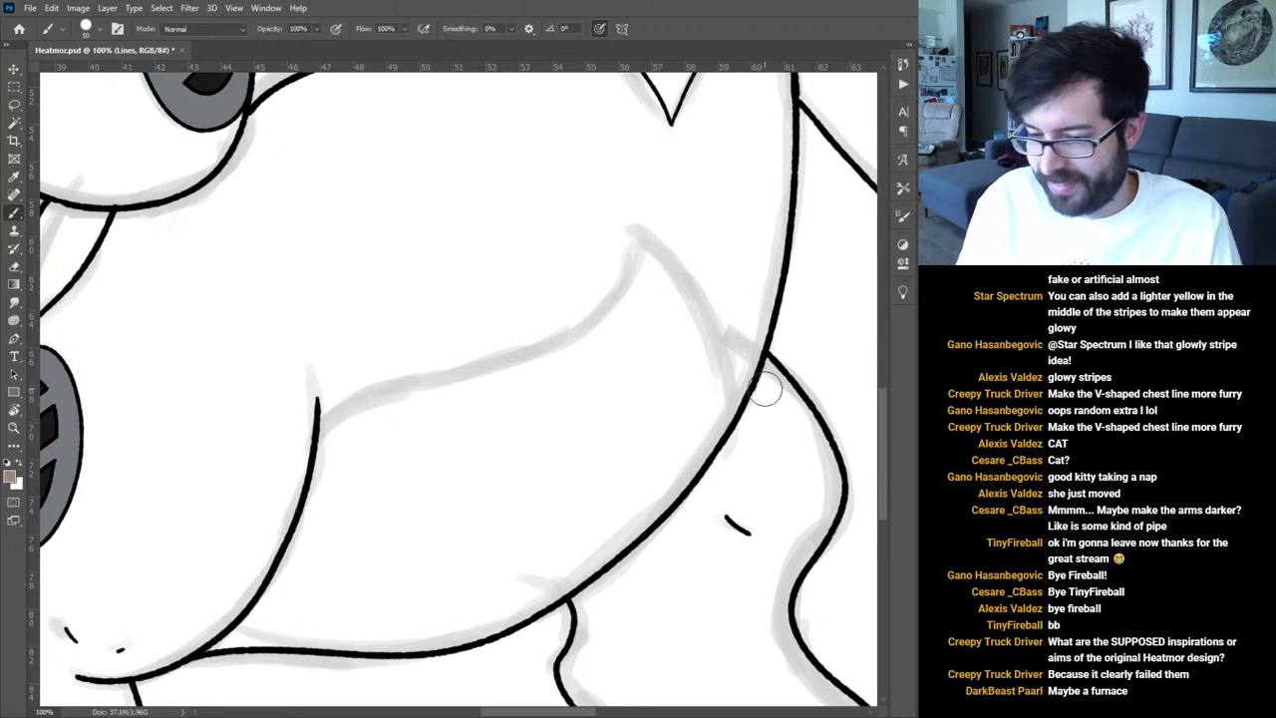
# Redraw the belly patch's outline with a thinner black line from the leg crease to the upper tip and down to the body's edge.
pyautogui.press('d')
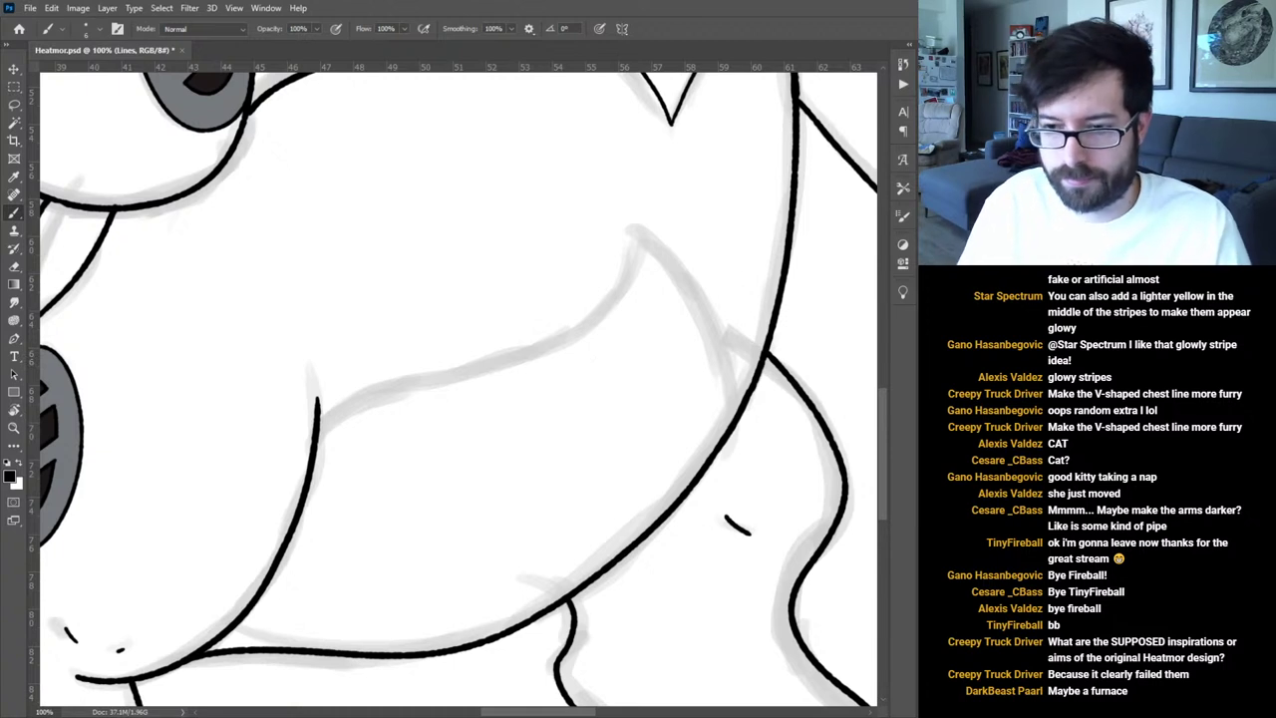
pyautogui.hotkey('ctrl', 'z')
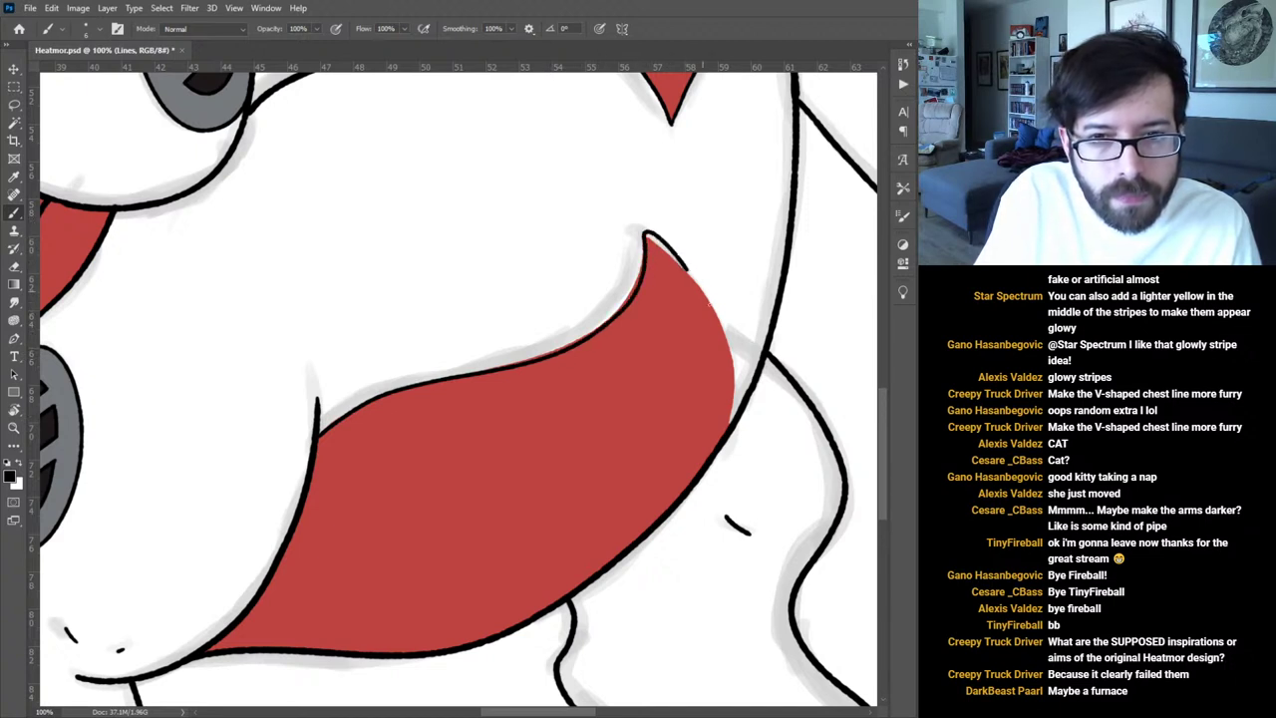
pyautogui.hotkey('ctrl', 'z')
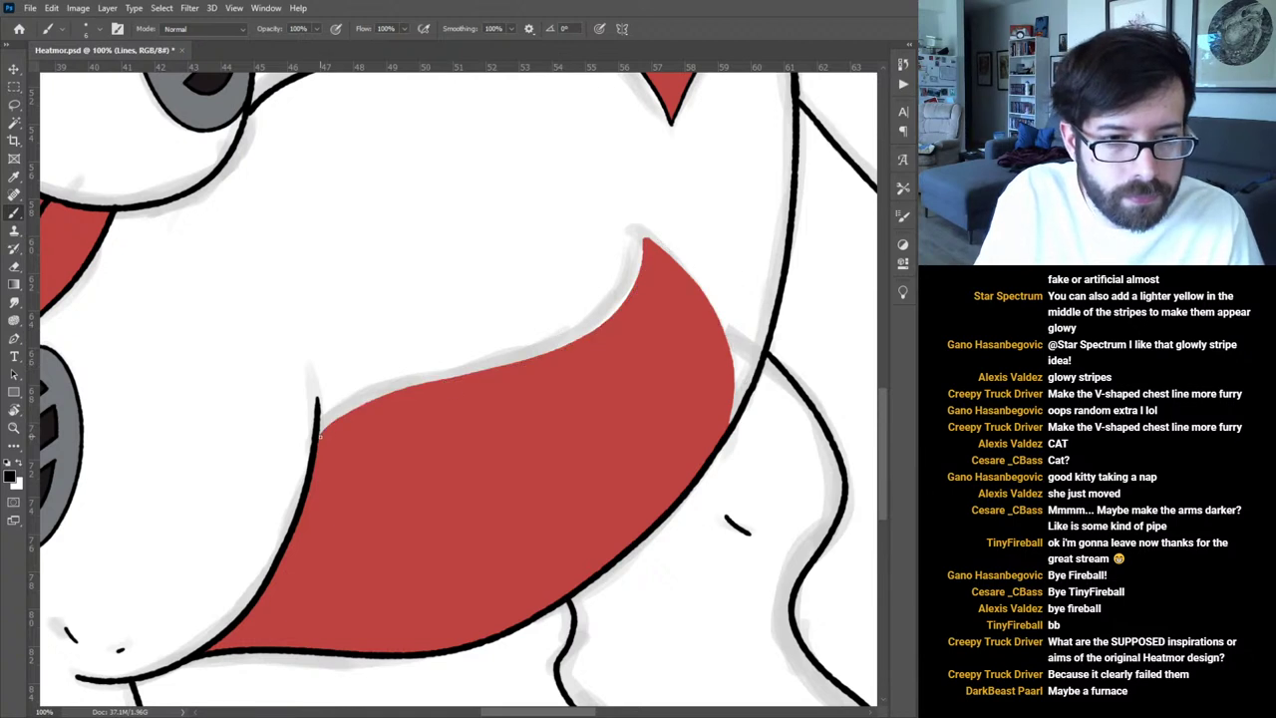
pyautogui.moveTo(405, 386); pyautogui.dragTo(560, 356)
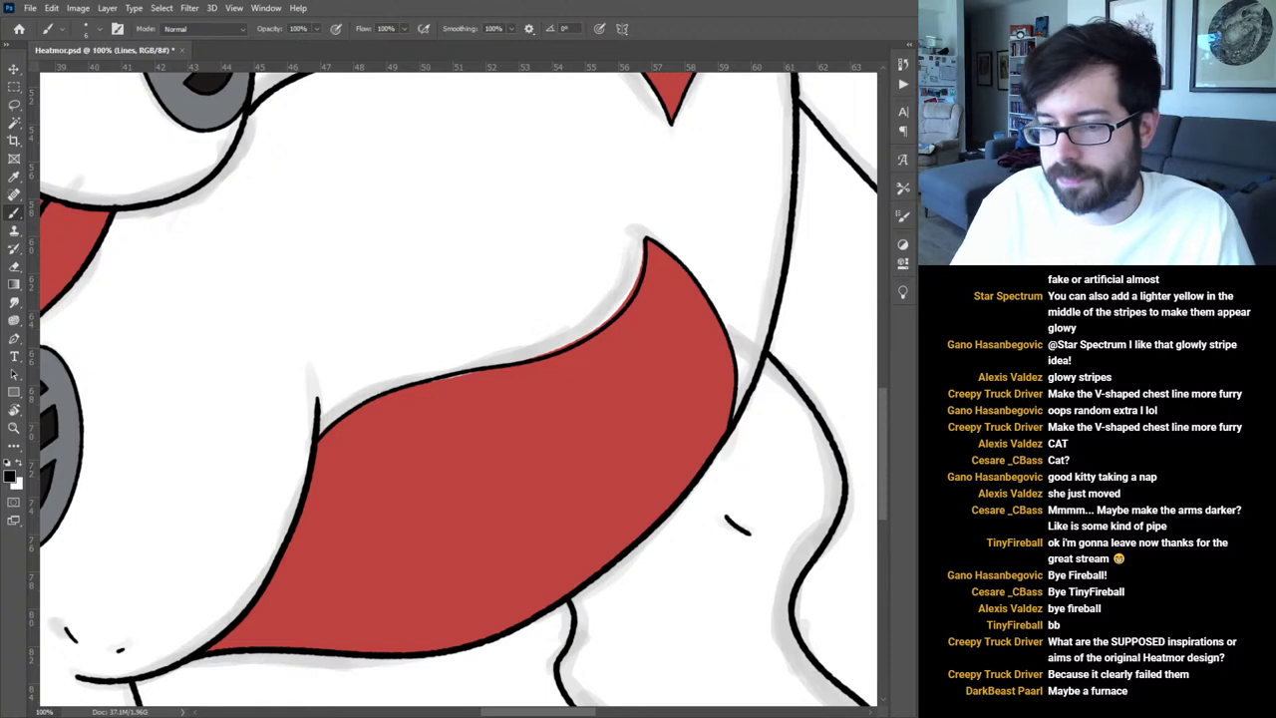
# On the Tail layer, erase the red spilling outside the belly patch's upper line up to its tip.
pyautogui.hotkey('alt', '[')
pyautogui.hotkey('ctrl', '+')
pyautogui.hotkey('ctrl', '+')
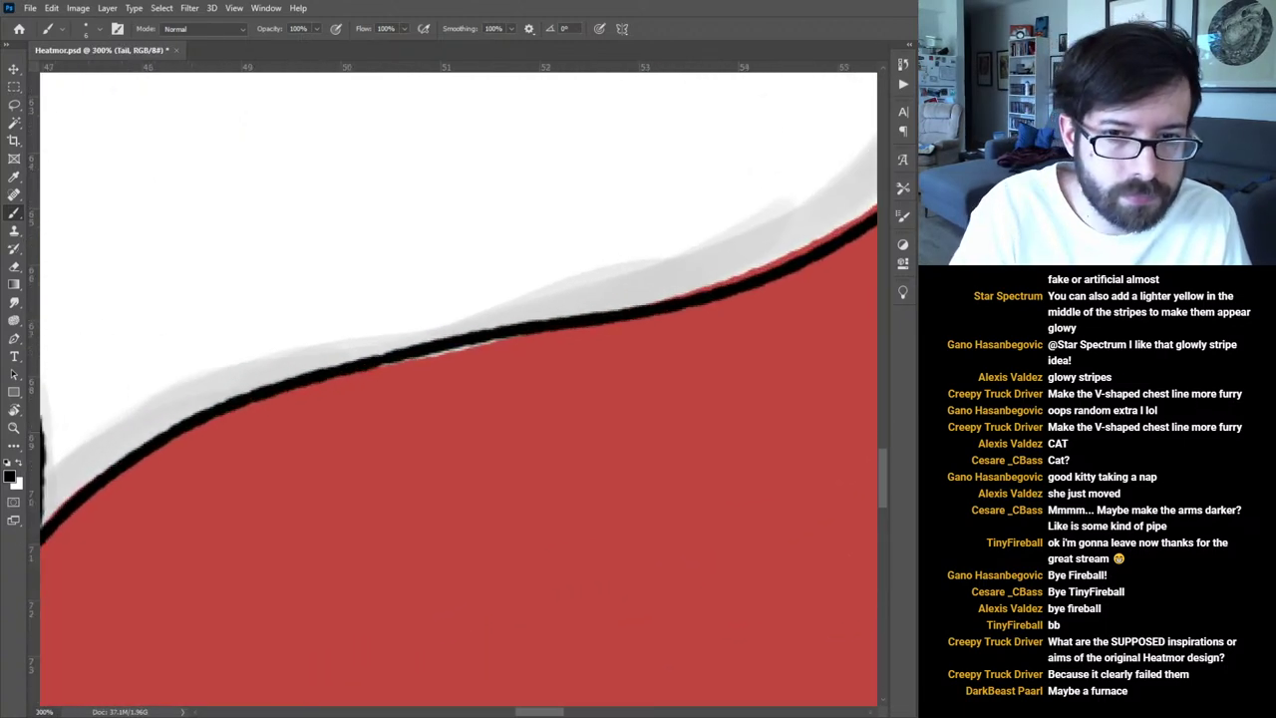
pyautogui.moveTo(612, 317)
pyautogui.mouseDown()
pyautogui.moveTo(530, 416)
pyautogui.moveTo(561, 384)
pyautogui.moveTo(607, 375)
pyautogui.moveTo(684, 328)
pyautogui.moveTo(677, 301)
pyautogui.mouseUp()
pyautogui.press('[')
pyautogui.press('[')
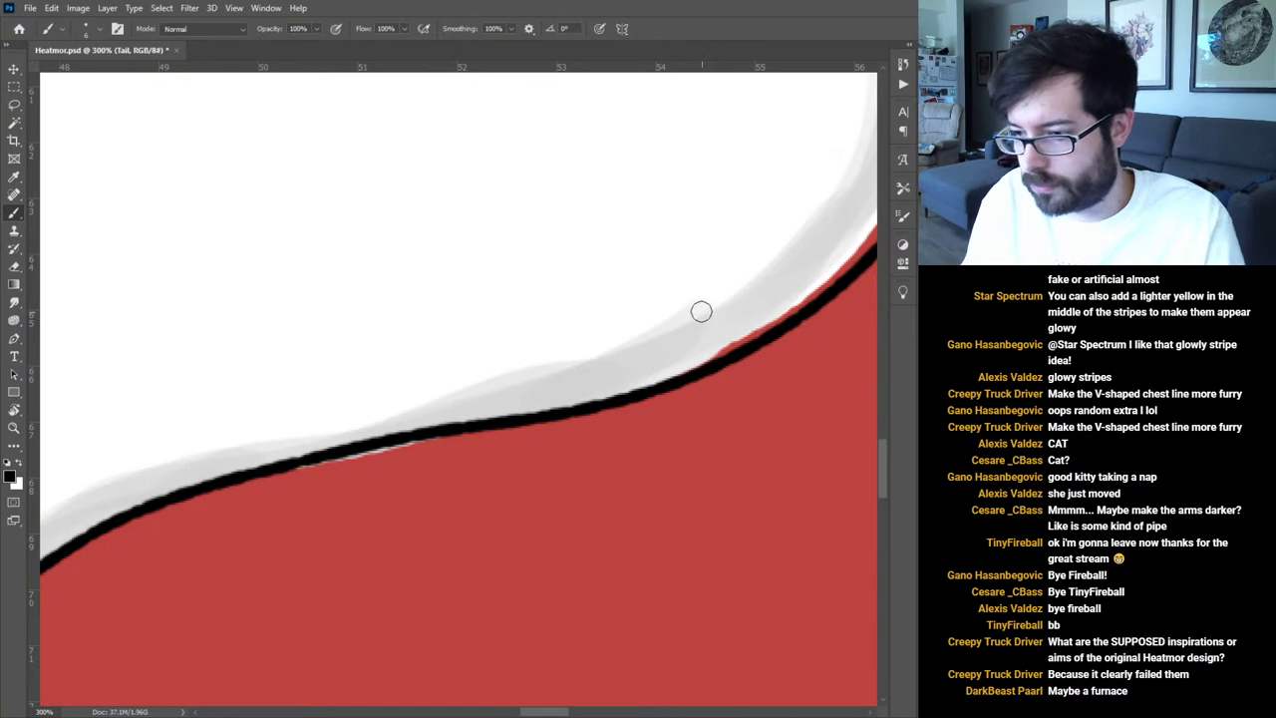
pyautogui.moveTo(718, 348); pyautogui.dragTo(798, 305)
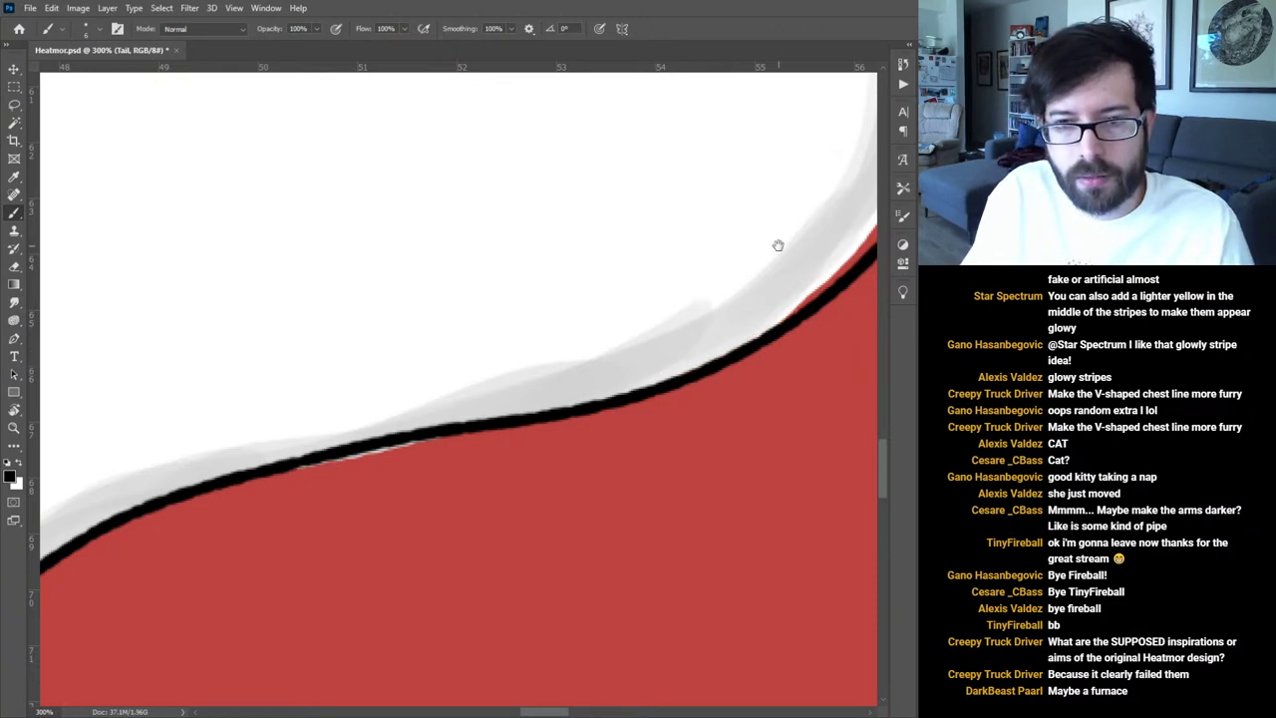
pyautogui.moveTo(775, 245); pyautogui.dragTo(502, 445)
pyautogui.moveTo(499, 514)
pyautogui.mouseDown()
pyautogui.moveTo(600, 440)
pyautogui.moveTo(650, 336)
pyautogui.mouseUp()
pyautogui.moveTo(586, 445)
pyautogui.mouseDown()
pyautogui.moveTo(649, 293)
pyautogui.moveTo(654, 321)
pyautogui.moveTo(650, 237)
pyautogui.mouseUp()
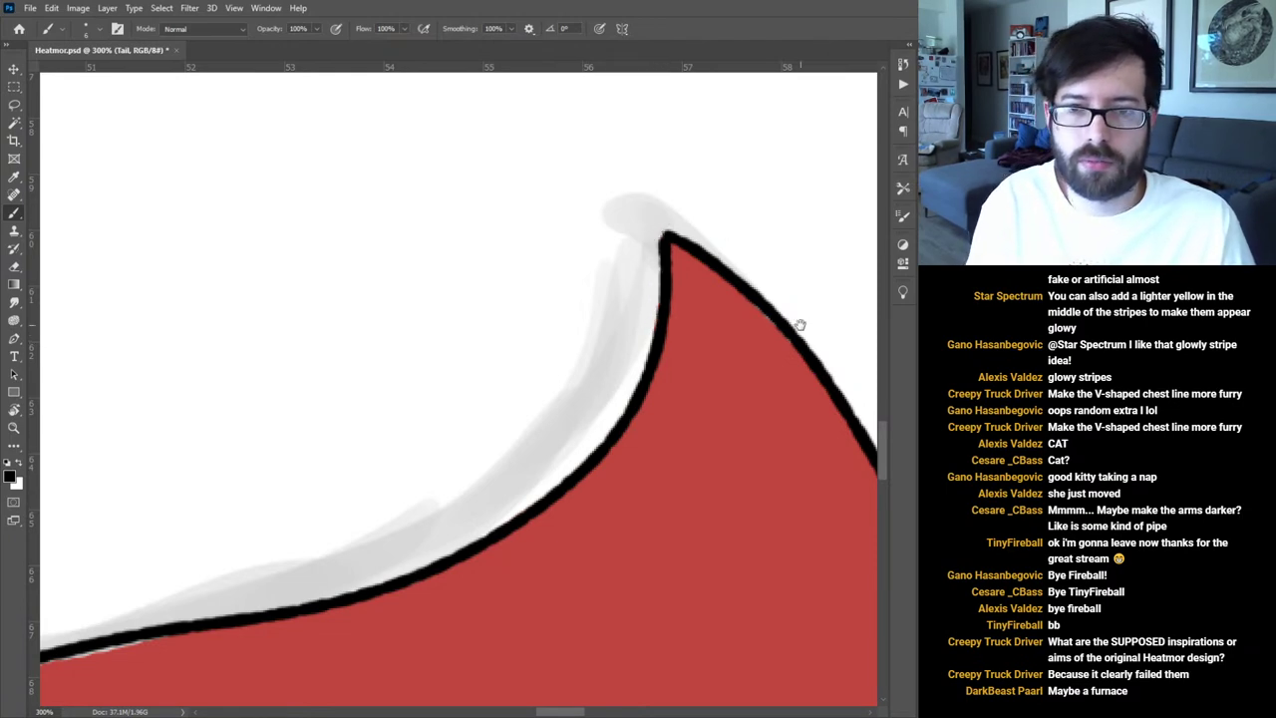
# Sample the patch's red and, with a larger brush, paint over the white gap beneath the belly patch's upper line.
pyautogui.moveTo(788, 341); pyautogui.dragTo(382, 265)
pyautogui.moveTo(496, 493); pyautogui.dragTo(776, 187)
pyautogui.moveTo(299, 469); pyautogui.dragTo(647, 239)
pyautogui.moveTo(463, 305); pyautogui.dragTo(572, 259)
pyautogui.moveTo(279, 254)
pyautogui.mouseDown()
pyautogui.moveTo(608, 270)
pyautogui.moveTo(638, 339)
pyautogui.moveTo(578, 555)
pyautogui.moveTo(583, 613)
pyautogui.mouseUp()
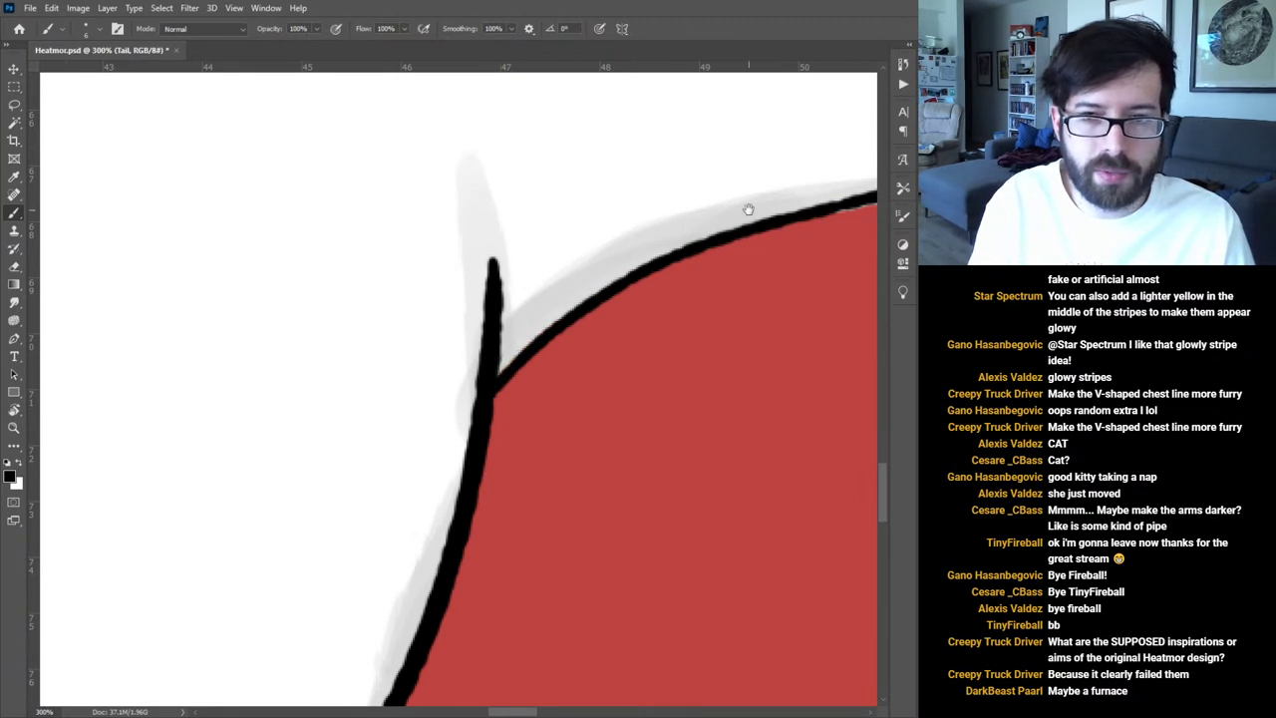
pyautogui.moveTo(734, 213); pyautogui.dragTo(536, 322)
pyautogui.moveTo(610, 288); pyautogui.dragTo(545, 325)
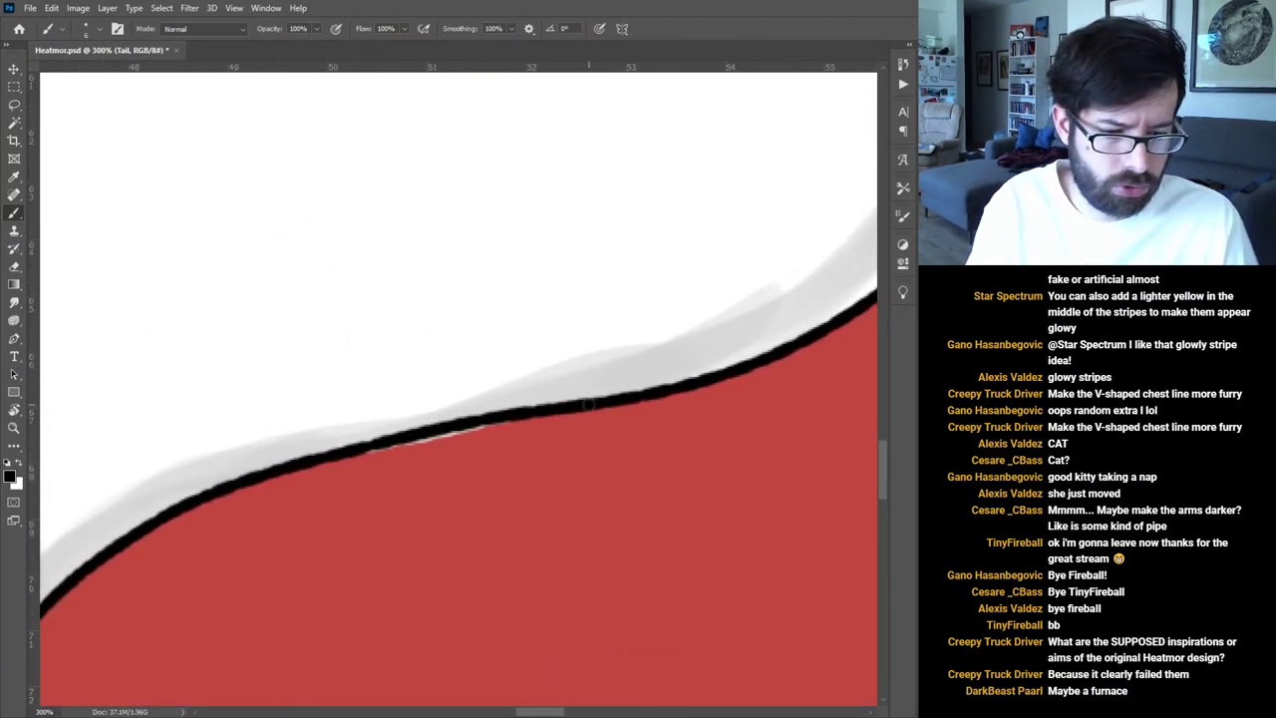
pyautogui.hotkey('alt', '0')
pyautogui.hotkey('alt', '0')
pyautogui.keyDown('alt'); pyautogui.click(595, 450); pyautogui.keyUp('alt')
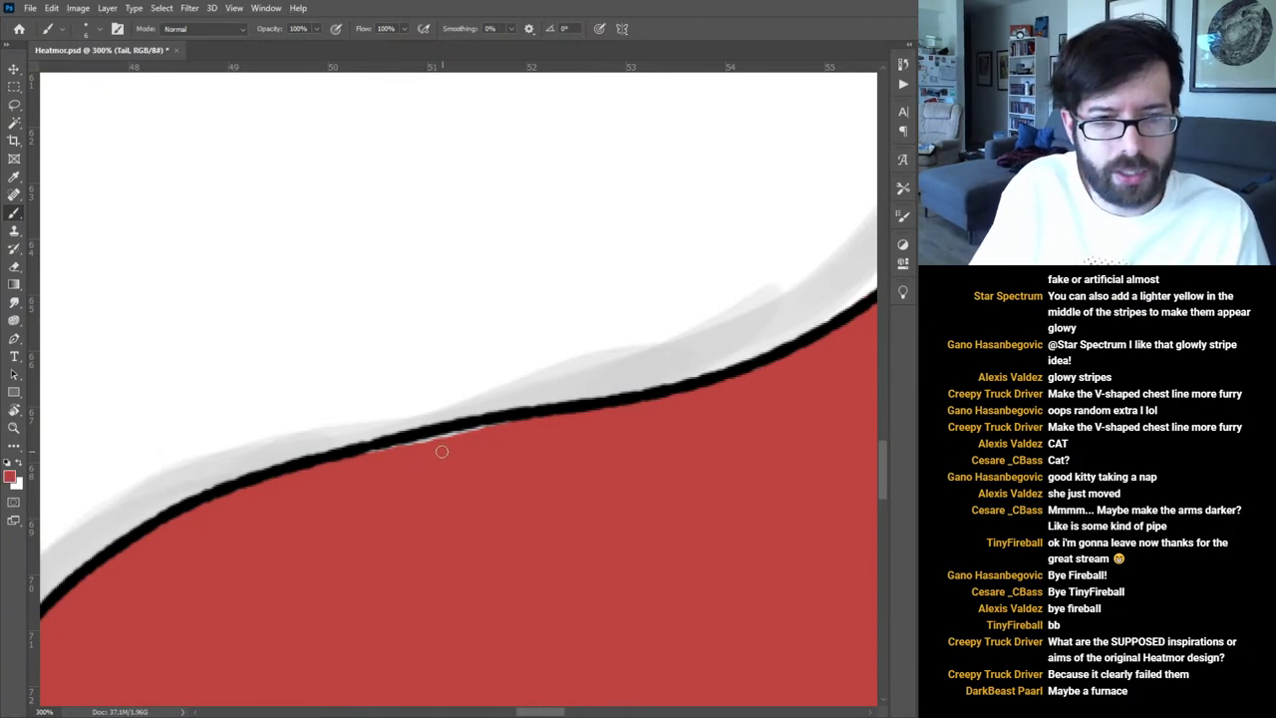
pyautogui.press(']')
pyautogui.press(']')
pyautogui.press(']')
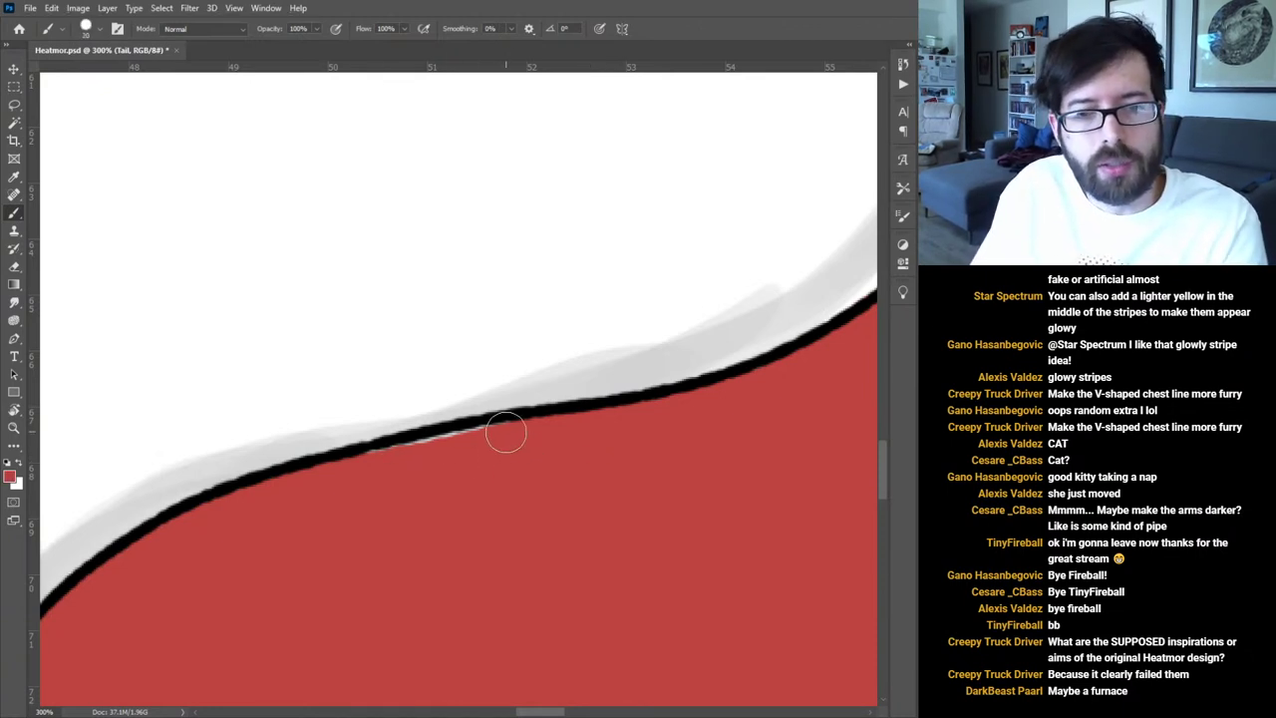
pyautogui.moveTo(499, 438); pyautogui.dragTo(382, 467)
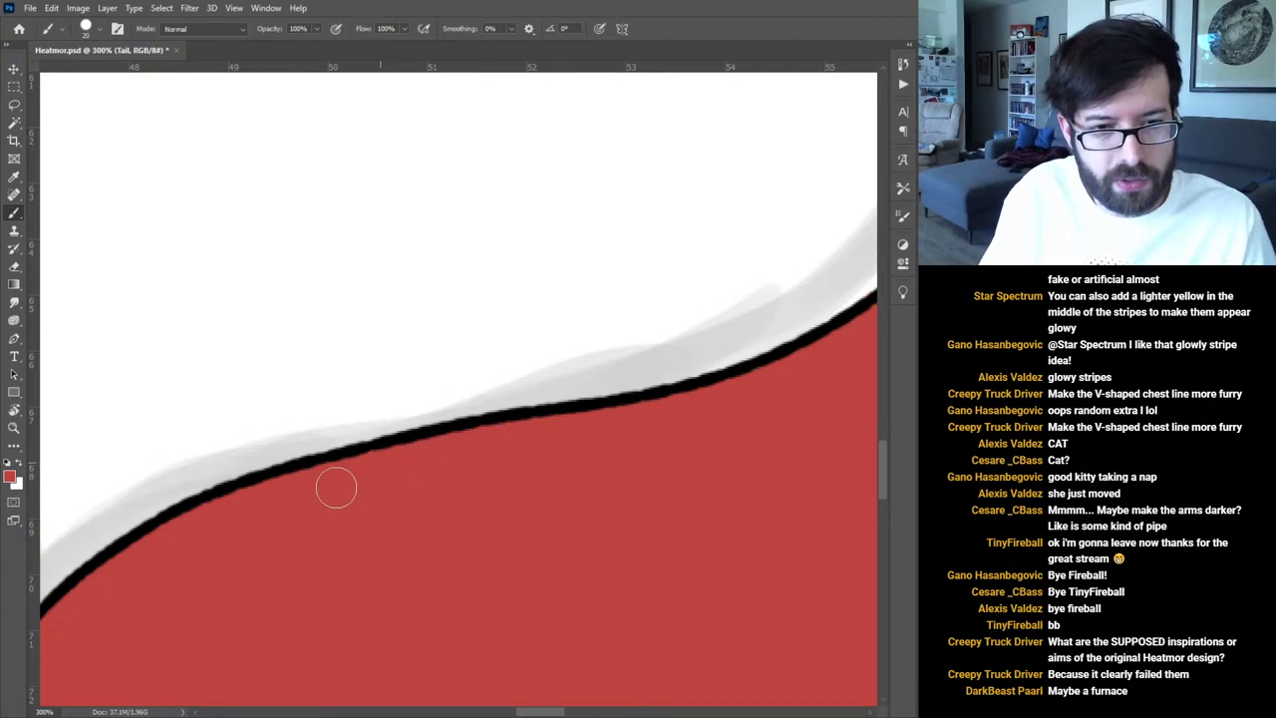
# Show the brown body colour again and hide the grey sketch after checking the belly patch's side line.
pyautogui.moveTo(684, 436); pyautogui.dragTo(276, 532)
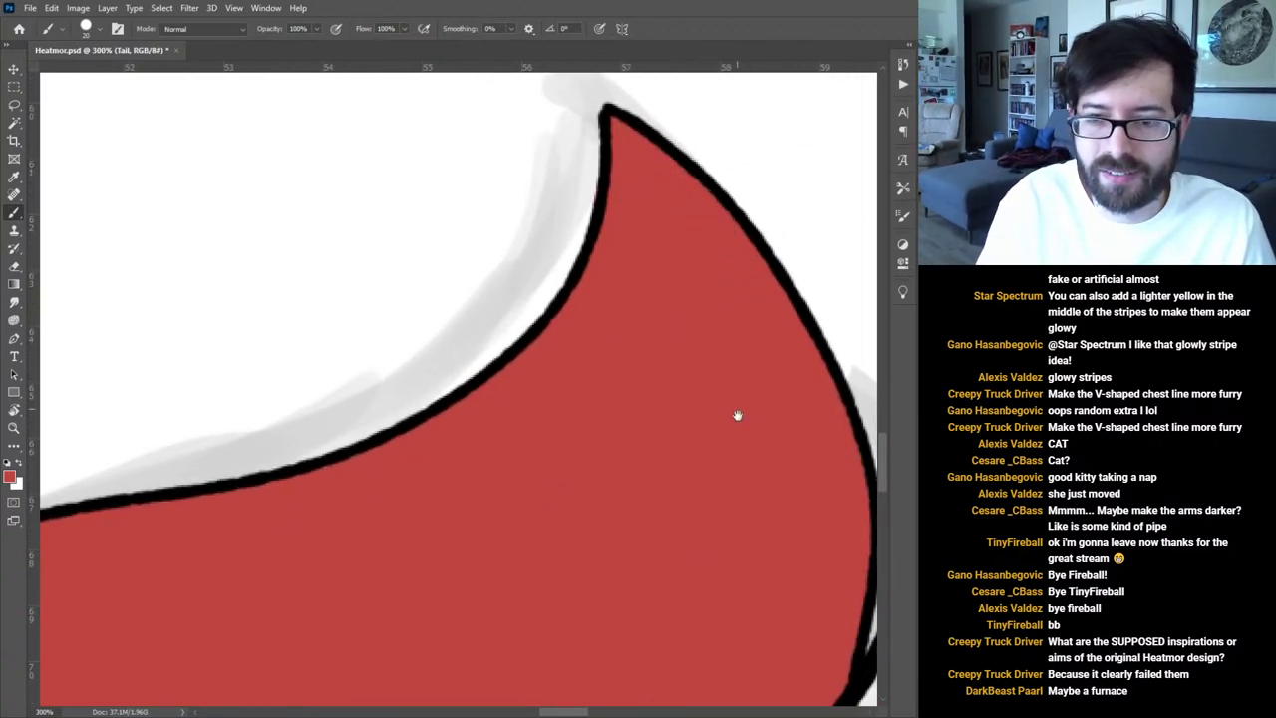
pyautogui.moveTo(712, 474); pyautogui.dragTo(564, 283)
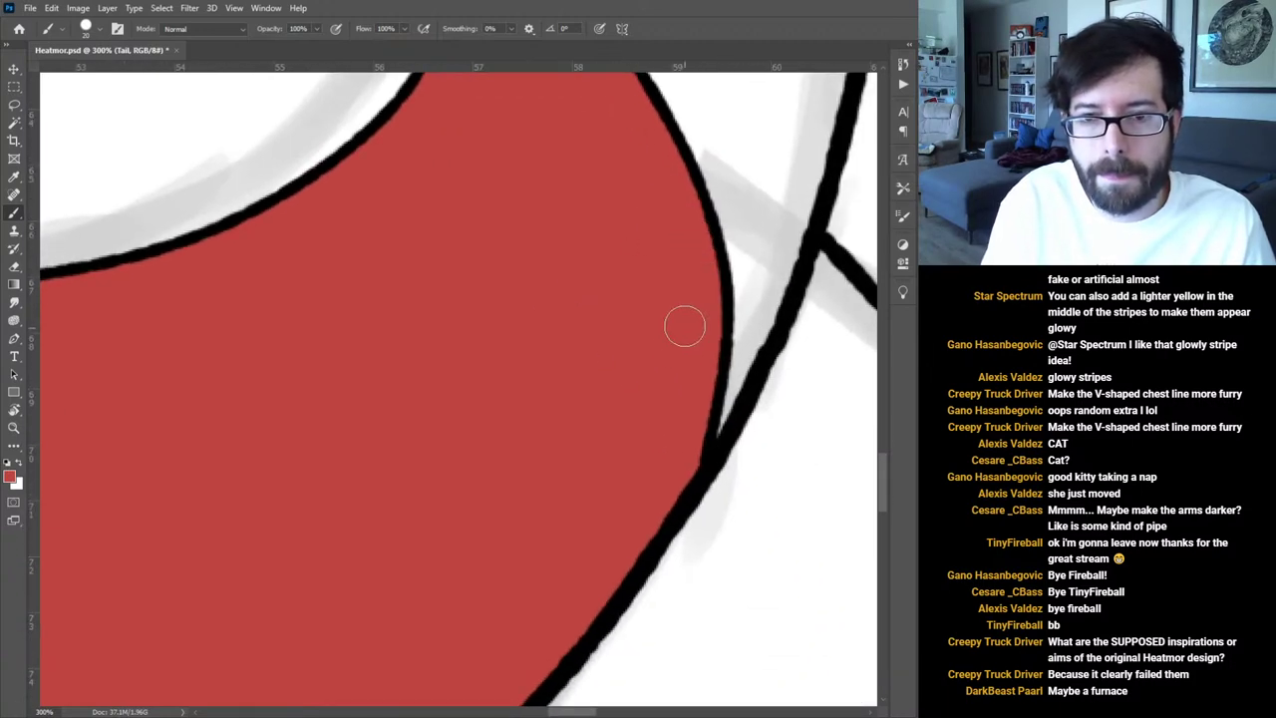
pyautogui.hotkey('ctrl', '0')
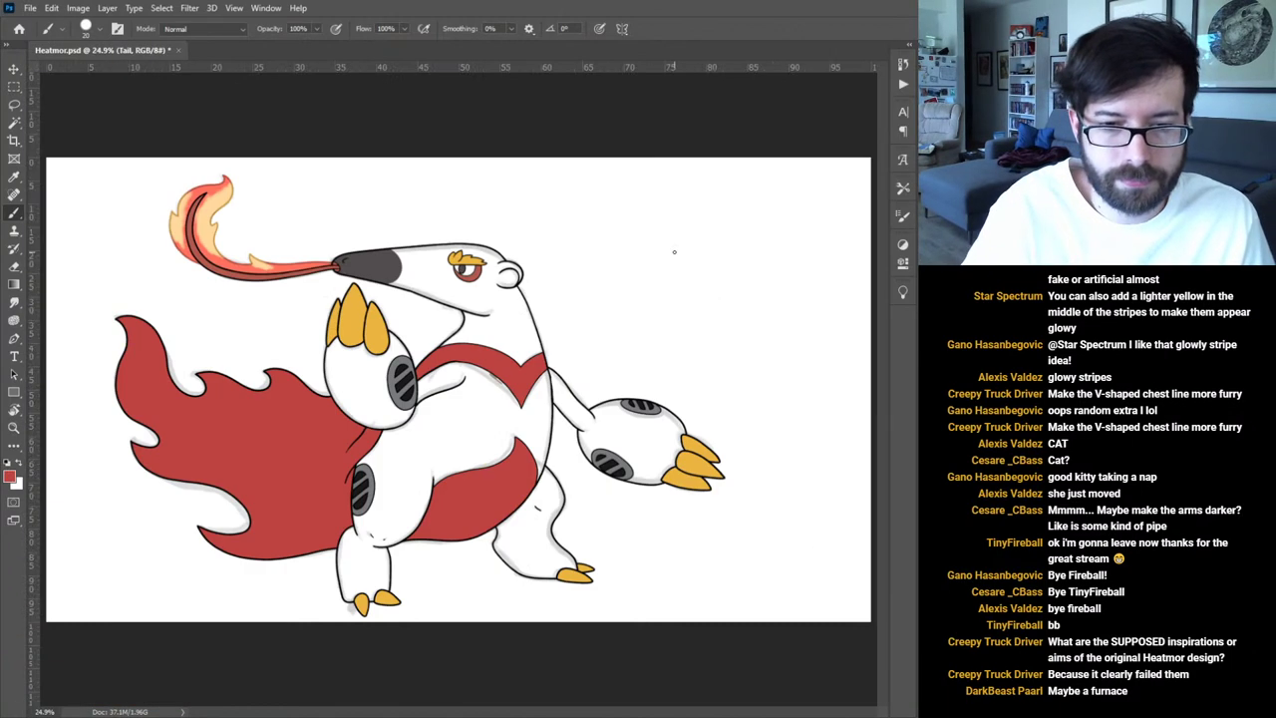
pyautogui.hotkey('ctrl', 'z')
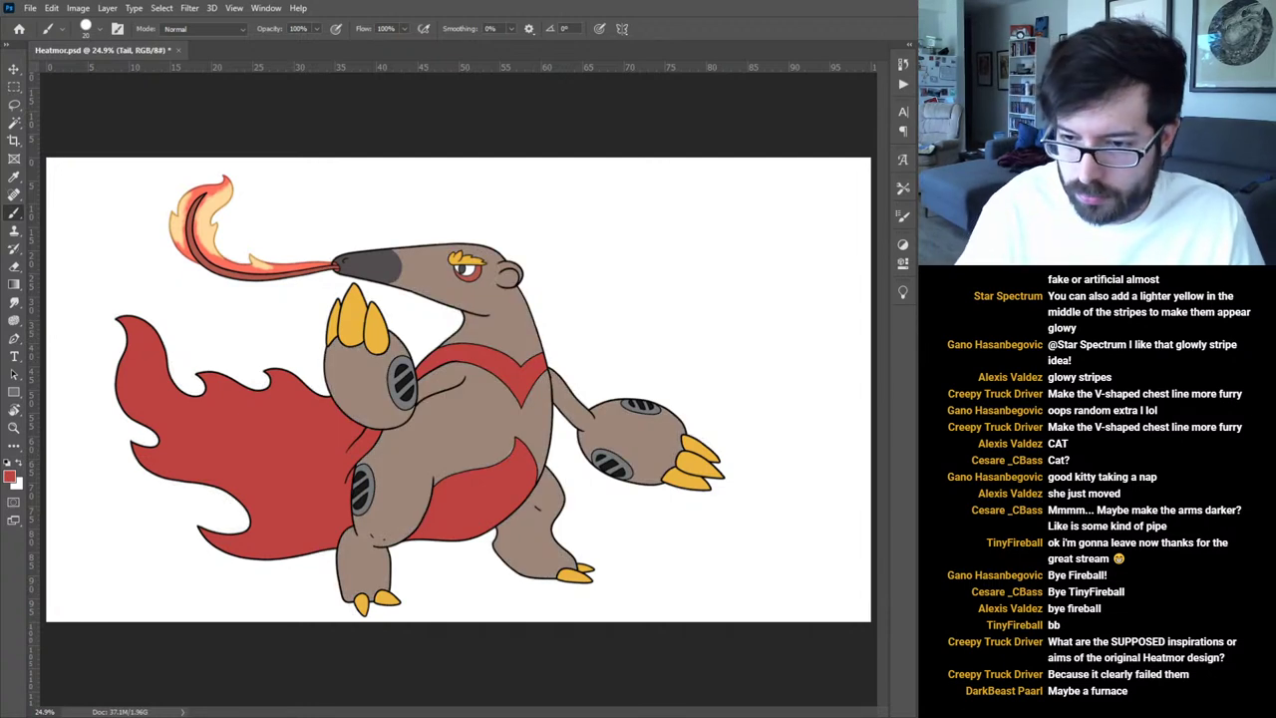
# Sample the body's brown and touch up the Body layer along the belly patch's redrawn outline, starting beside the leg crease.
pyautogui.hotkey('alt', ']')
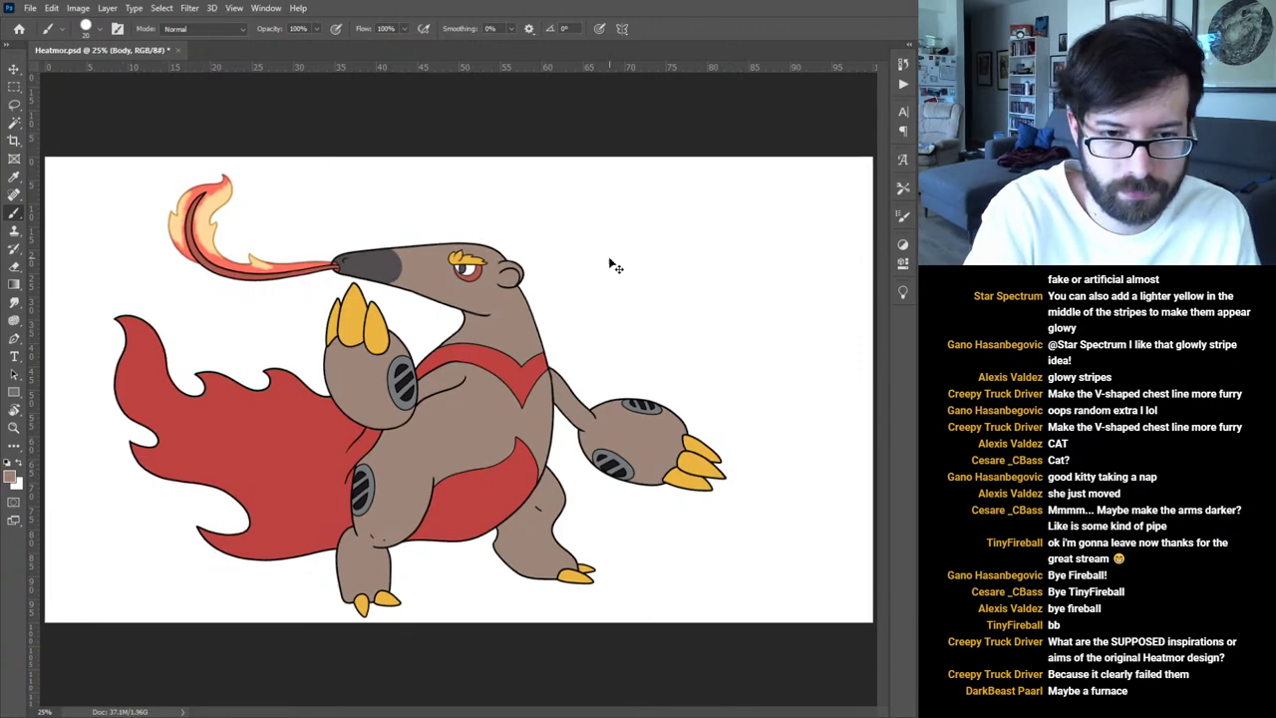
pyautogui.hotkey('ctrl', '+')
pyautogui.hotkey('ctrl', '+')
pyautogui.hotkey('ctrl', '+')
pyautogui.hotkey('ctrl', '+')
pyautogui.hotkey('ctrl', '+')
pyautogui.hotkey('ctrl', '+')
pyautogui.hotkey('ctrl', '+')
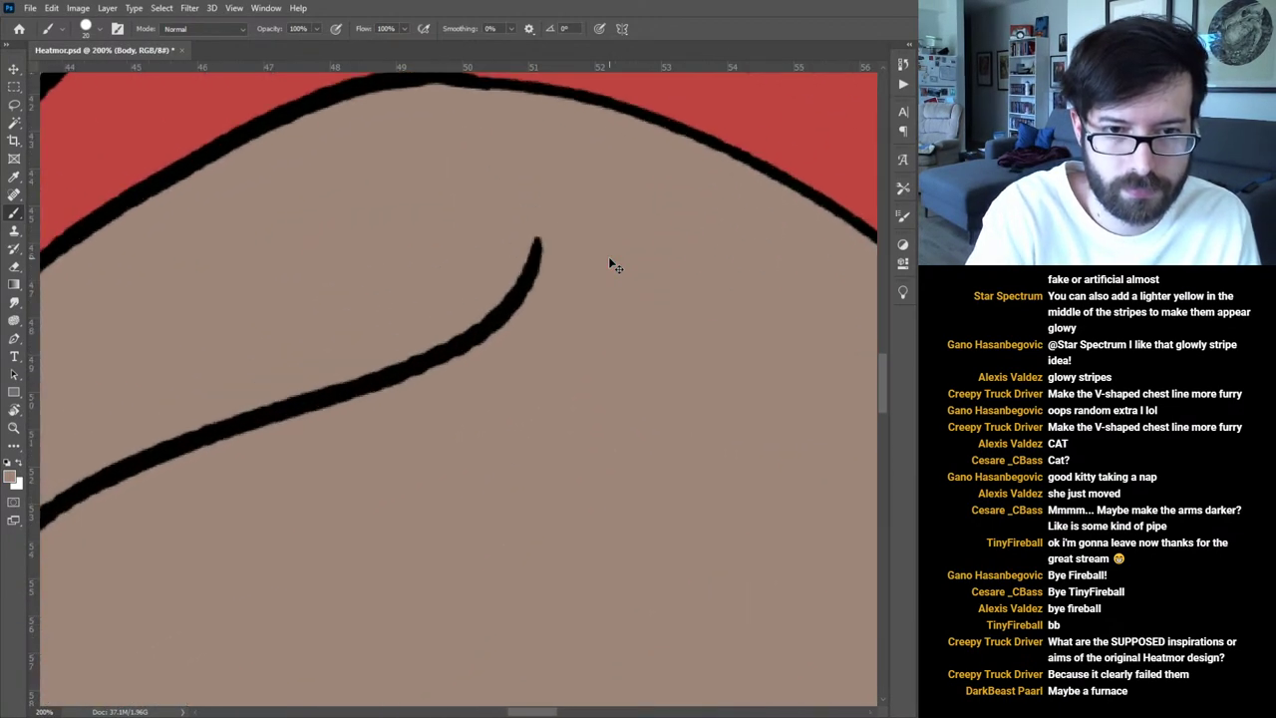
pyautogui.press('space')
pyautogui.moveTo(662, 519)
pyautogui.mouseDown()
pyautogui.moveTo(660, 336)
pyautogui.moveTo(698, 150)
pyautogui.mouseUp()
pyautogui.moveTo(658, 493); pyautogui.dragTo(738, 95)
pyautogui.moveTo(581, 416); pyautogui.dragTo(621, 182)
pyautogui.moveTo(382, 467); pyautogui.dragTo(403, 437)
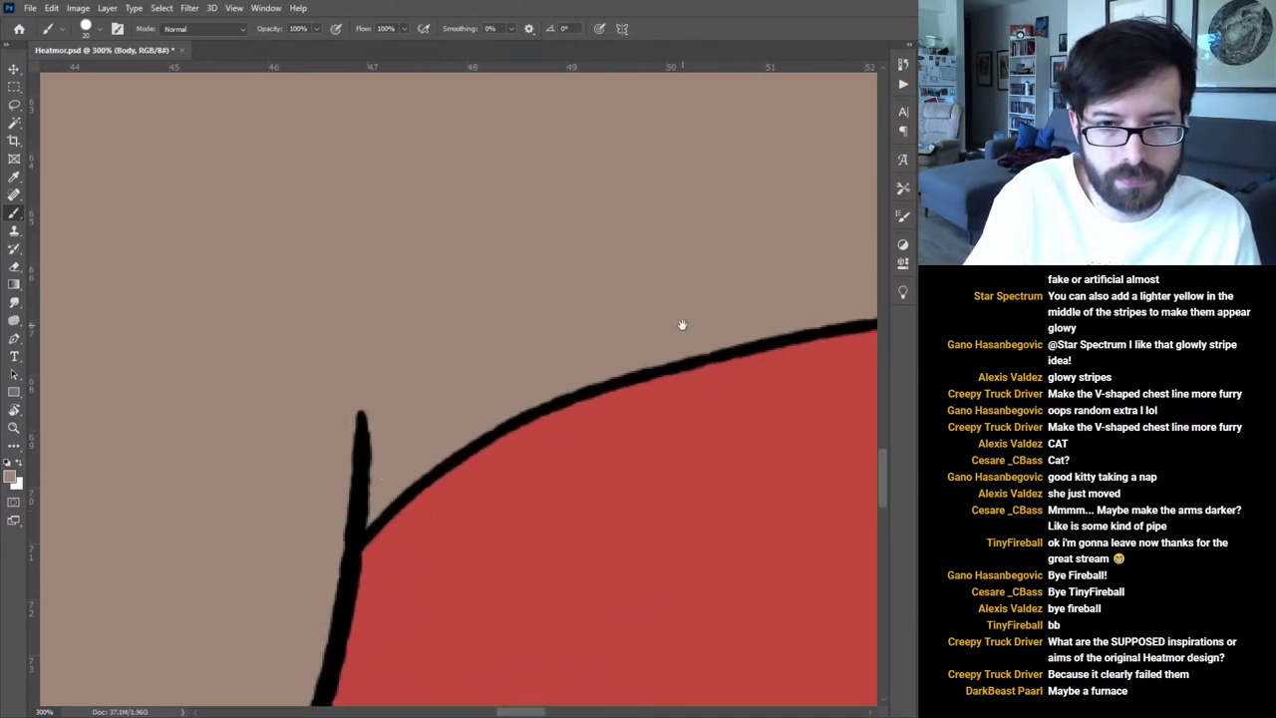
pyautogui.moveTo(712, 323); pyautogui.dragTo(382, 439)
pyautogui.moveTo(658, 388)
pyautogui.mouseDown()
pyautogui.moveTo(445, 453)
pyautogui.moveTo(599, 347)
pyautogui.moveTo(649, 282)
pyautogui.moveTo(672, 144)
pyautogui.moveTo(718, 165)
pyautogui.mouseUp()
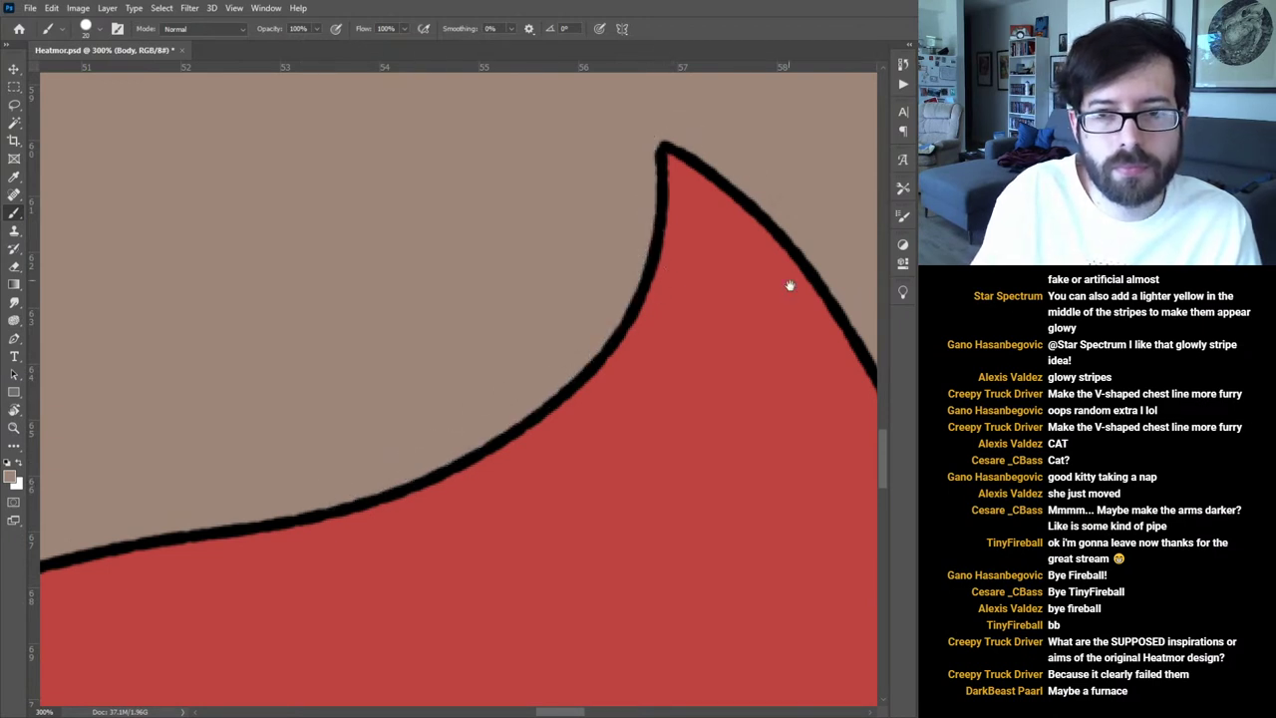
pyautogui.moveTo(783, 252); pyautogui.dragTo(464, 250)
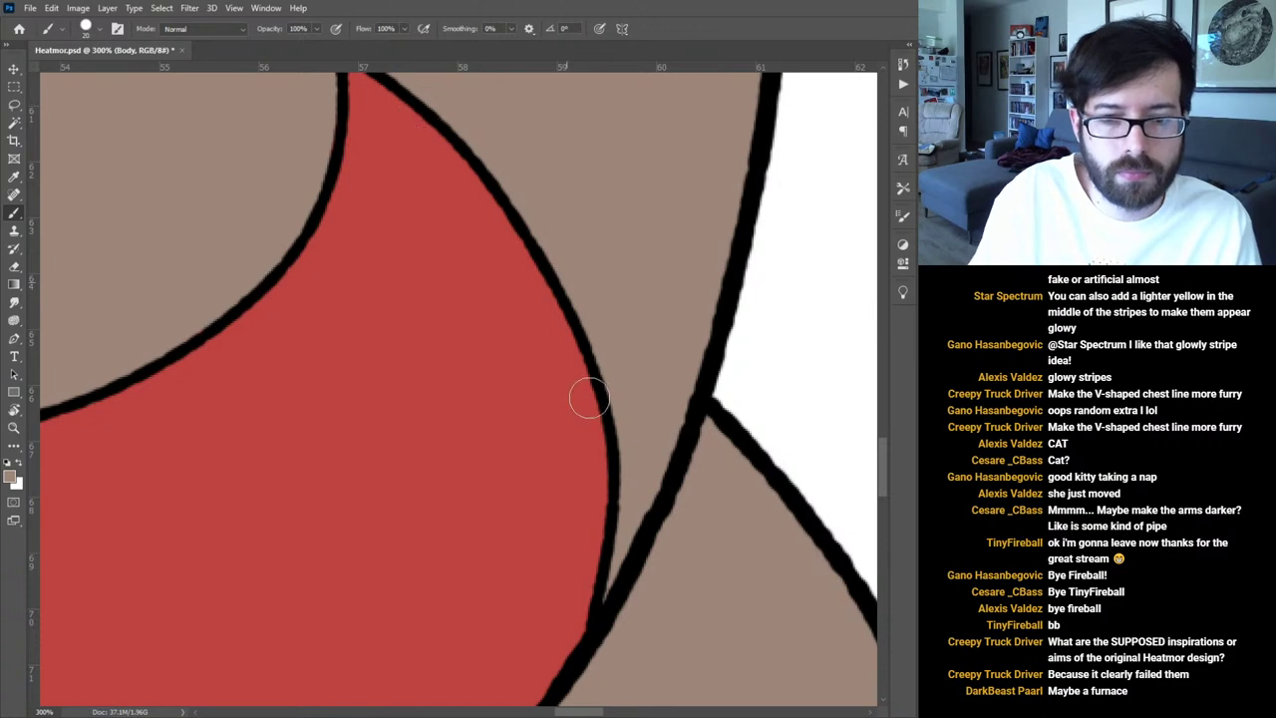
pyautogui.hotkey('ctrl', '0')
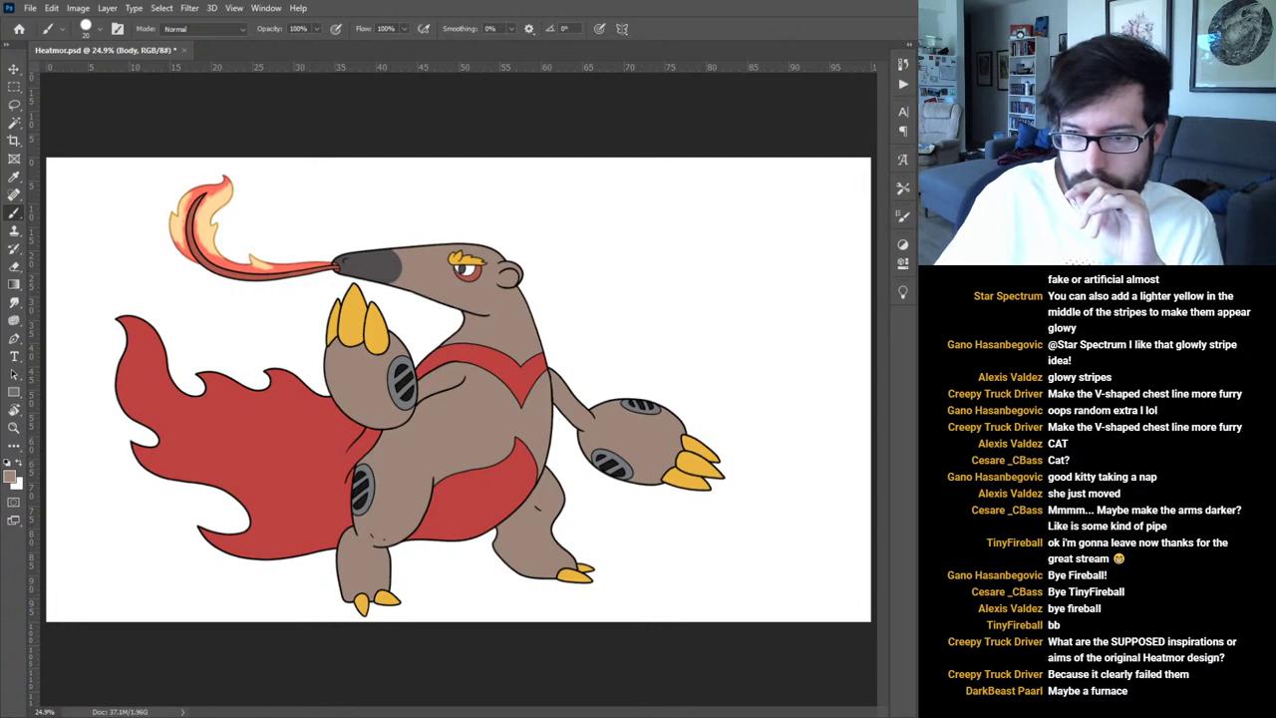
# On the Fire layer, set the brush to 60% opacity, 20% flow and 20% smoothing, sample the flame's pale yellow, and save the file.
pyautogui.hotkey('alt', ']')
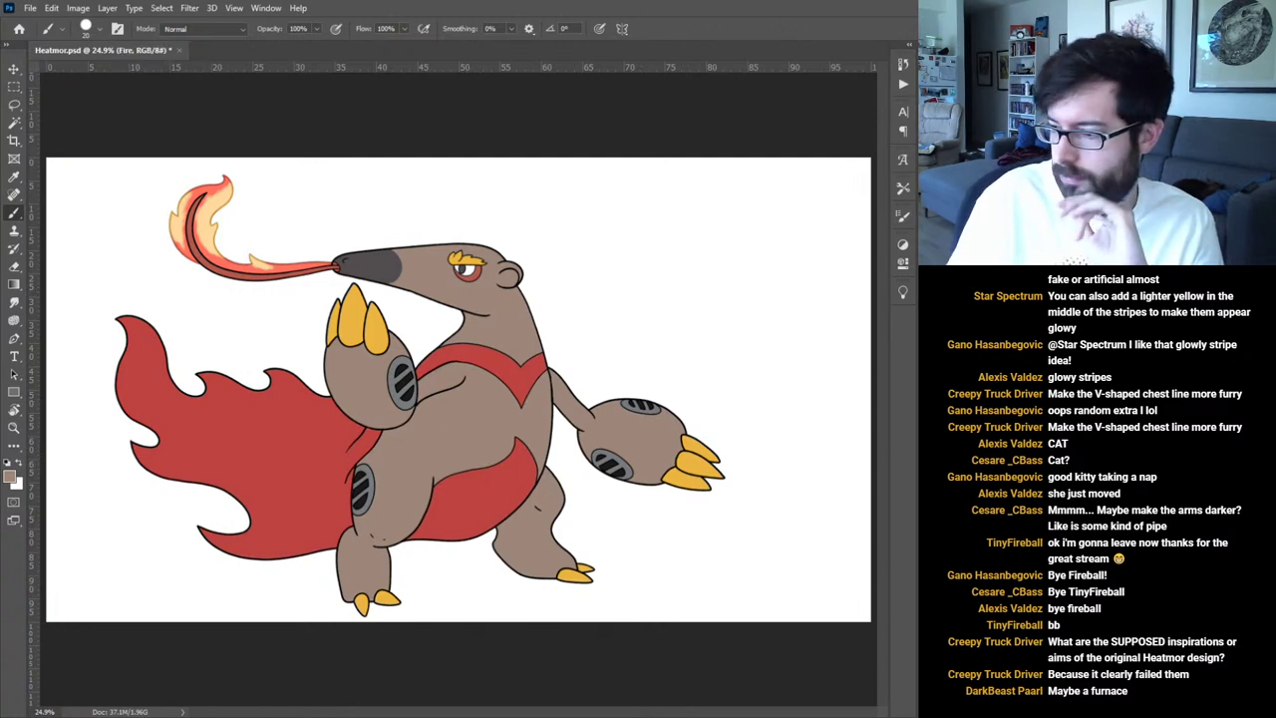
pyautogui.press('6')
pyautogui.hotkey('shift', '2')
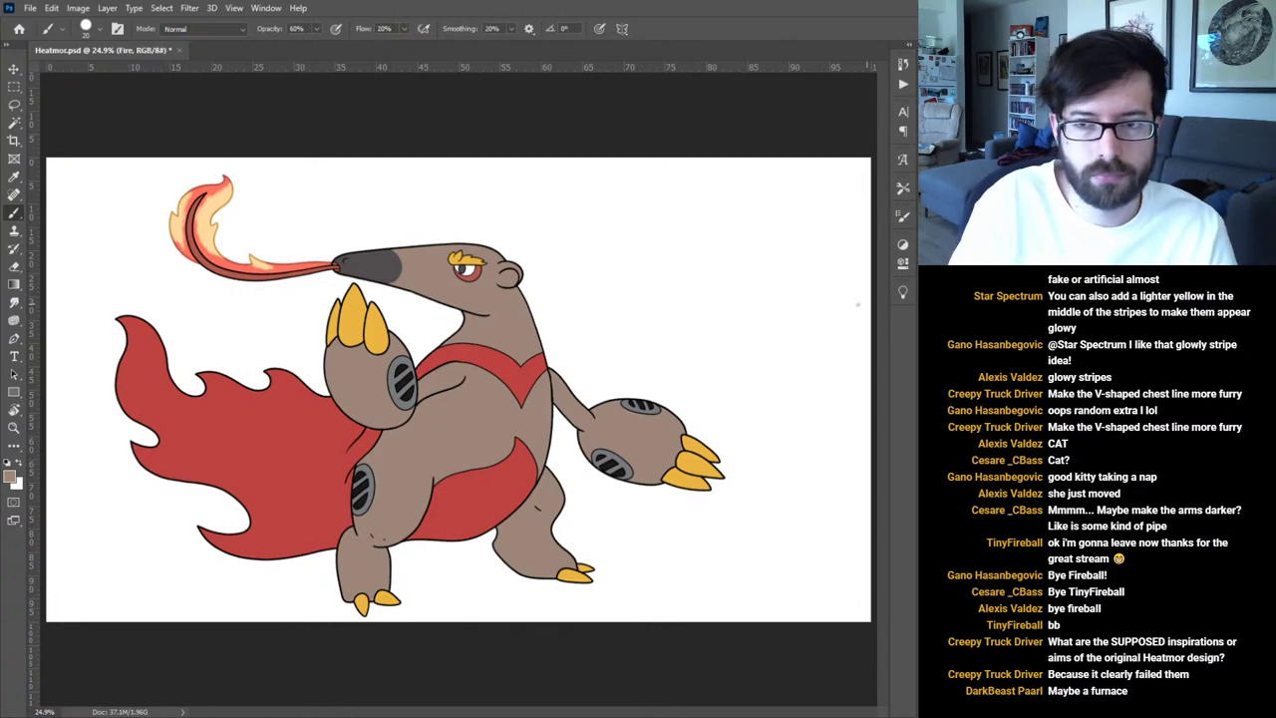
pyautogui.keyDown('alt'); pyautogui.click(211, 228); pyautogui.keyUp('alt')
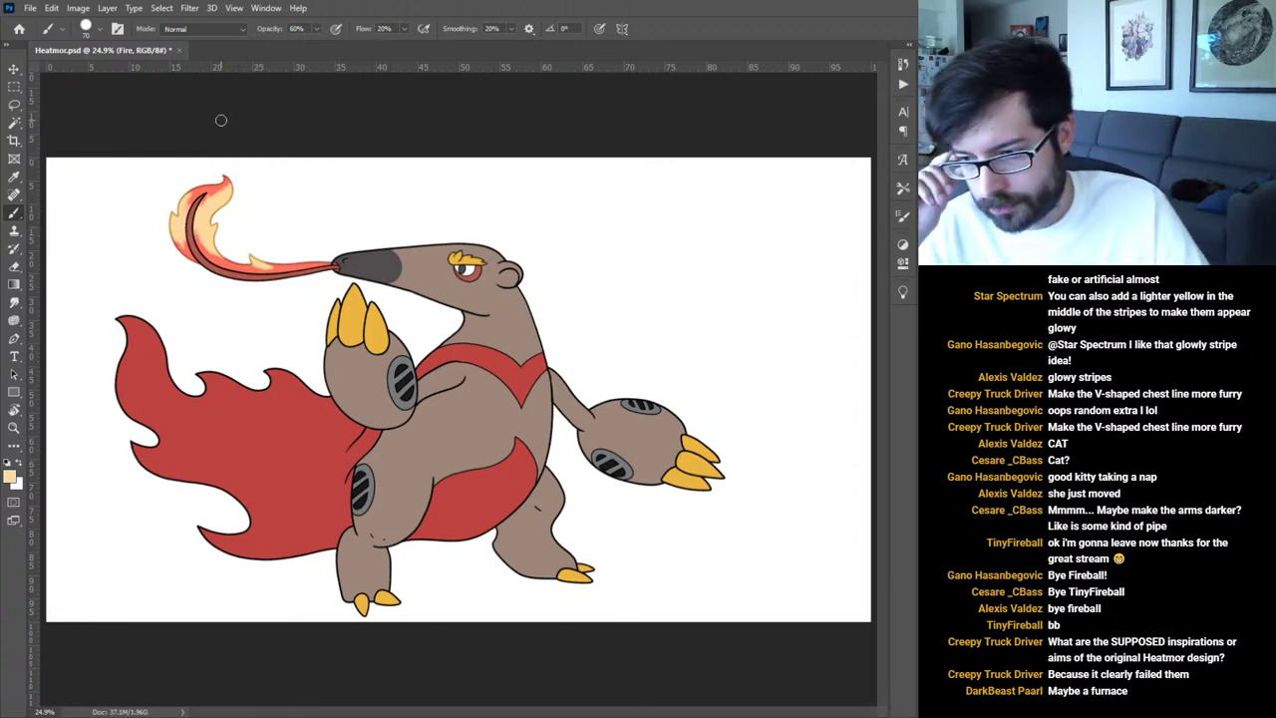
pyautogui.hotkey('ctrl', 's')
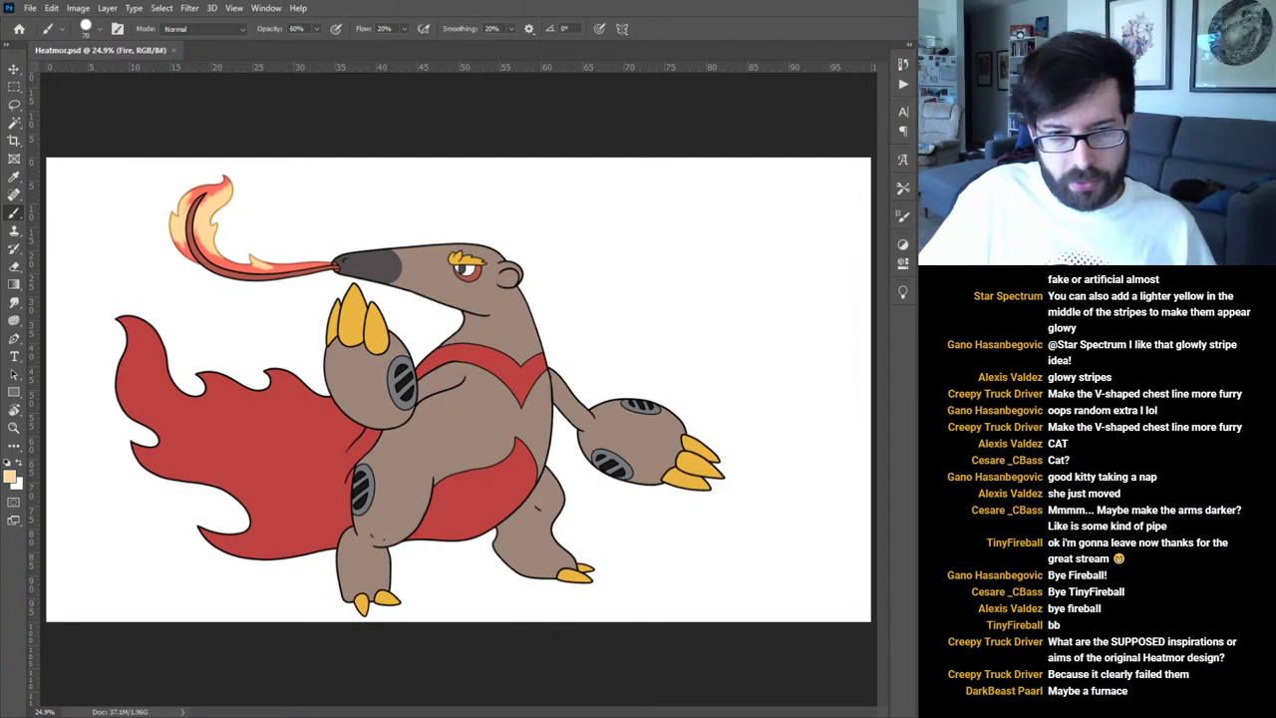
# Compare the fur patterns by showing the yellow stripes and switching to the glowing ember spots on the red areas.
pyautogui.hotkey('ctrl', 'z')
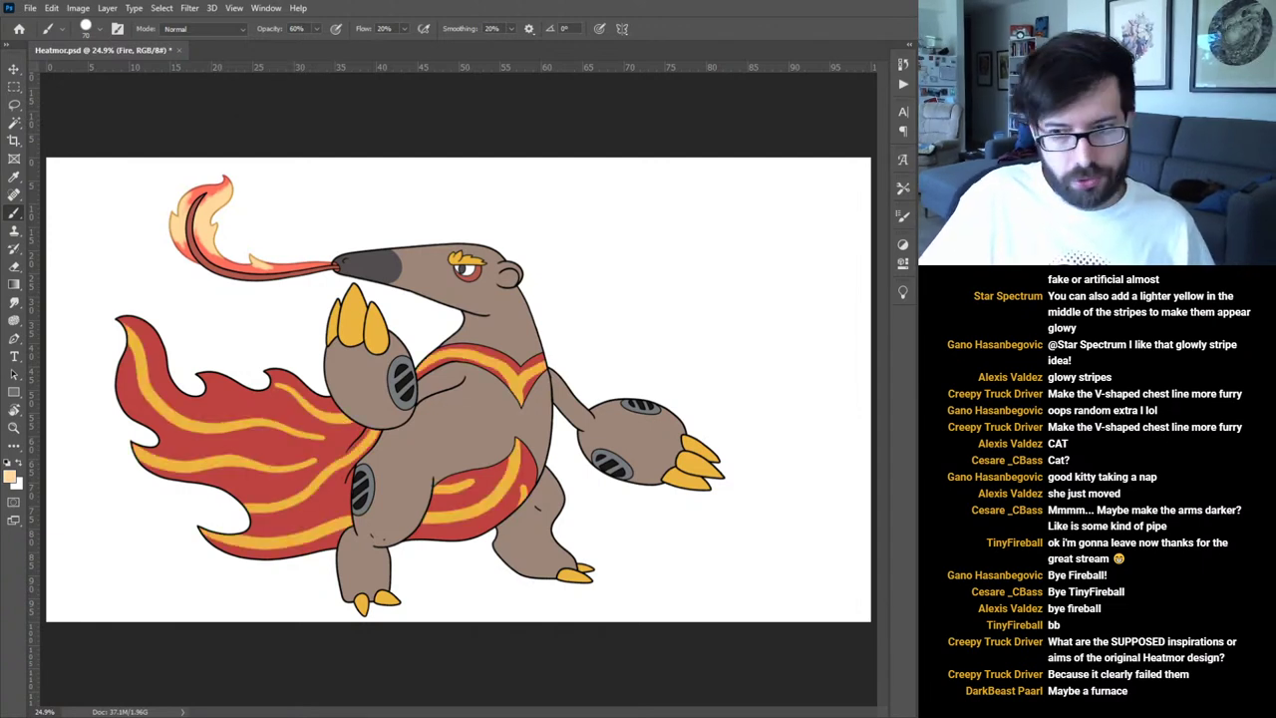
pyautogui.hotkey('ctrl', 'z')
pyautogui.hotkey('ctrl', 'z')
pyautogui.hotkey('ctrl', 'z')
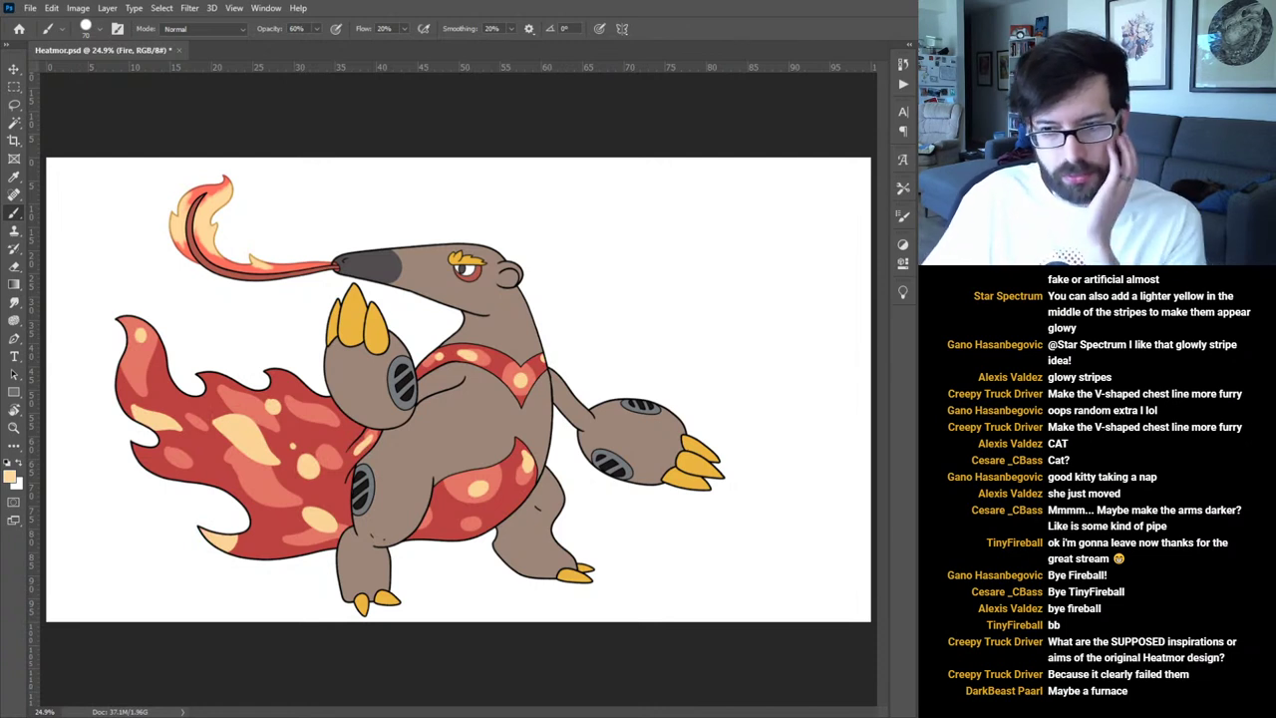
# Compare the ember spots, the earlier yellow stripes and the plain red fur, leaving both patterns hidden.
pyautogui.hotkey('ctrl', 'z')
pyautogui.hotkey('ctrl', 'z')
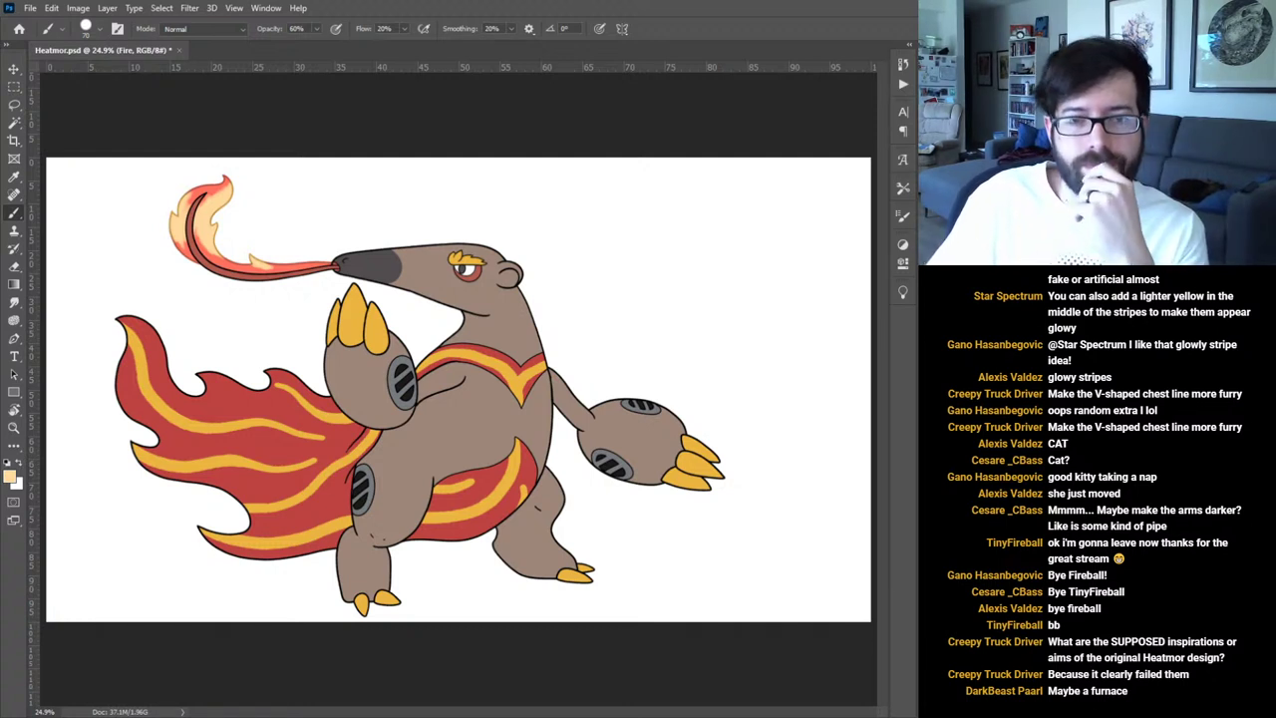
pyautogui.hotkey('ctrl', 'z')
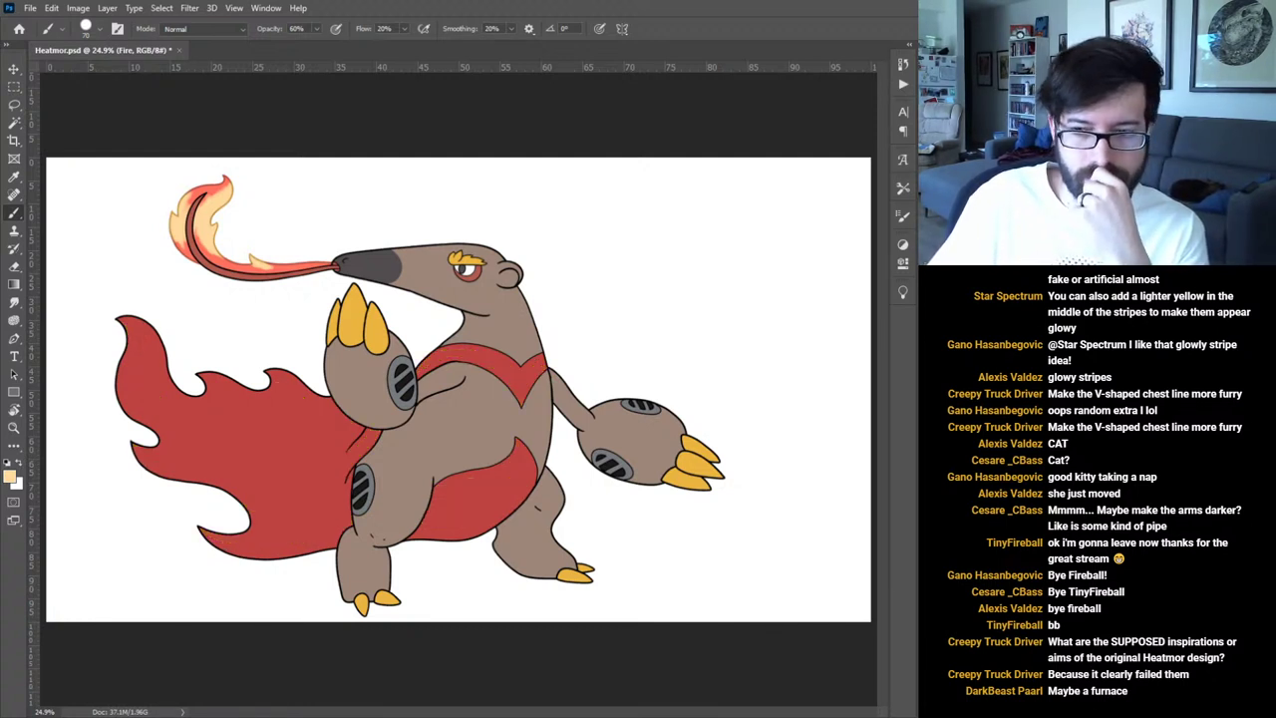
pyautogui.hotkey('ctrl', 'shift', 'z')
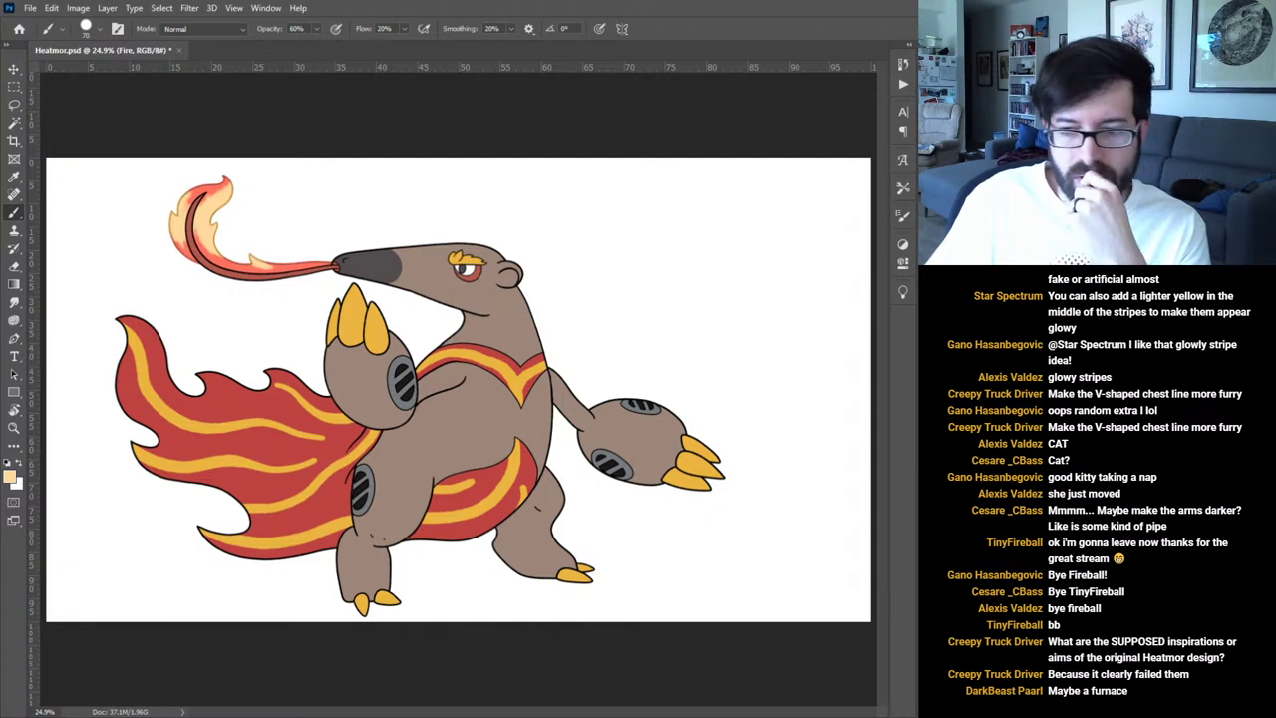
pyautogui.hotkey('ctrl', 'z')
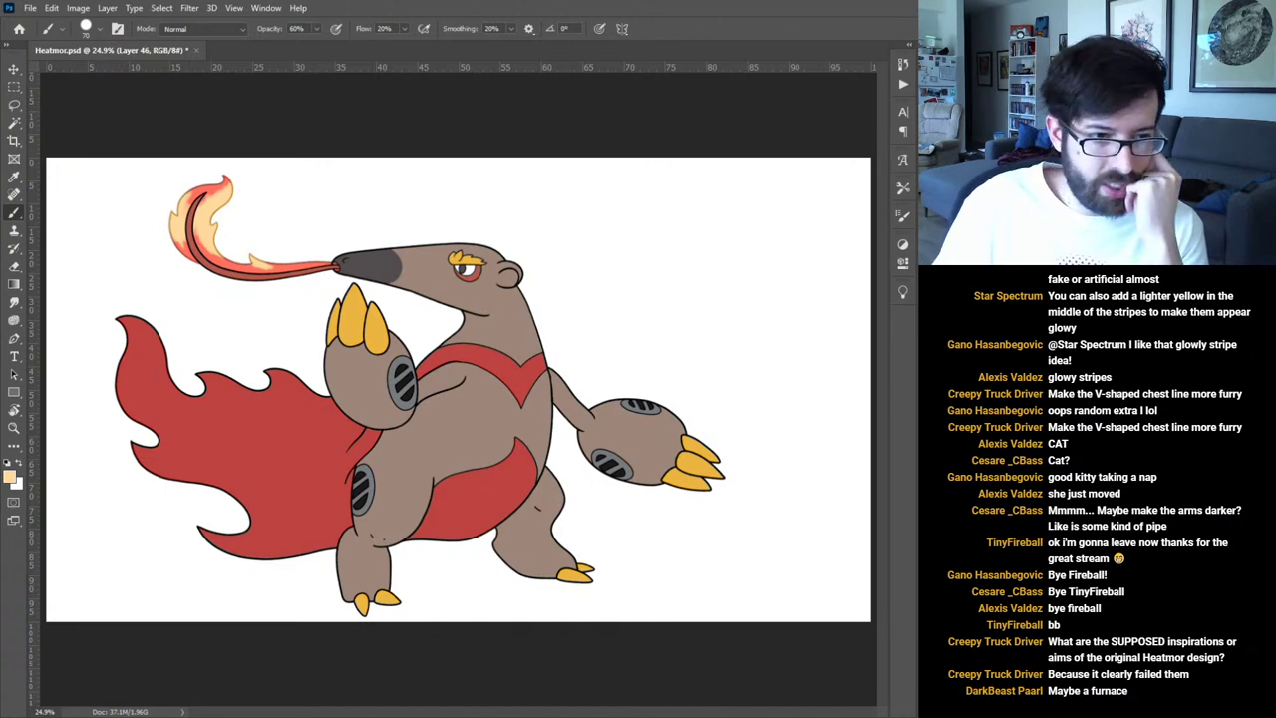
# On Layer 46, sample the claws' yellow with the brush at 100% opacity and flow, and paint stripes along both sides of the chest band.
pyautogui.press('.')
pyautogui.keyDown('alt'); pyautogui.click(383, 320); pyautogui.keyUp('alt')
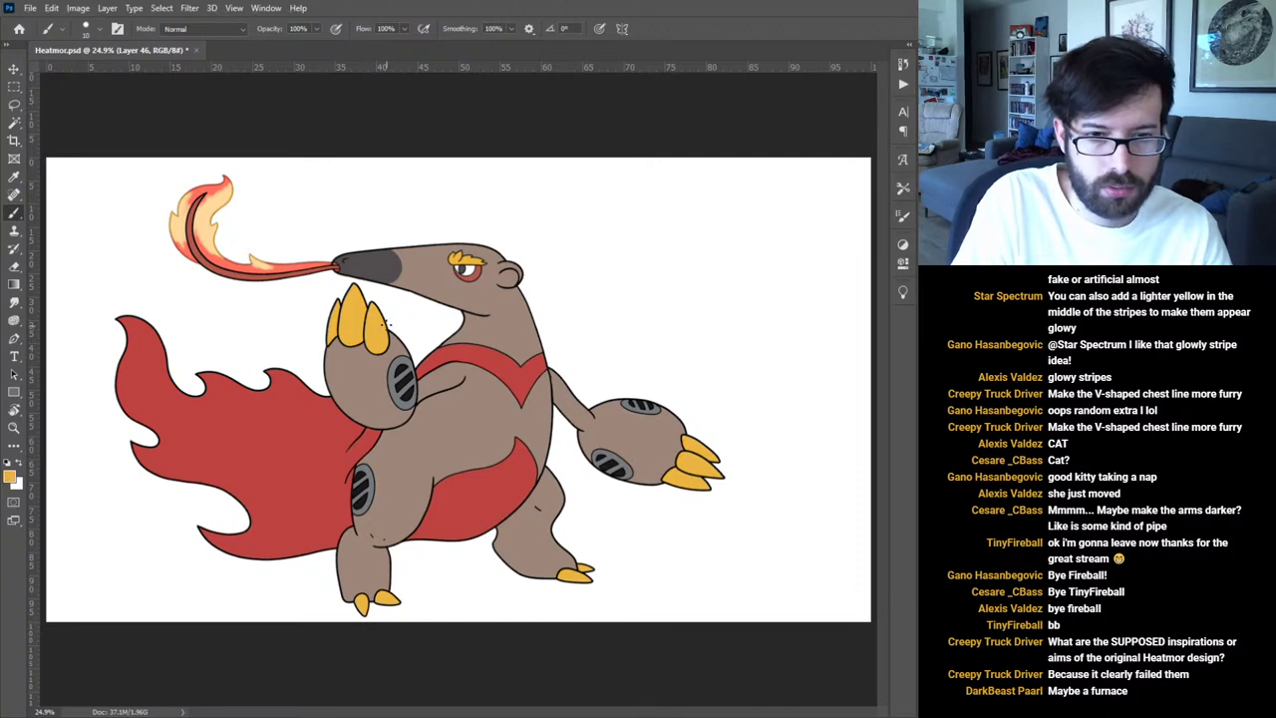
pyautogui.hotkey('ctrl', '+')
pyautogui.hotkey('ctrl', '+')
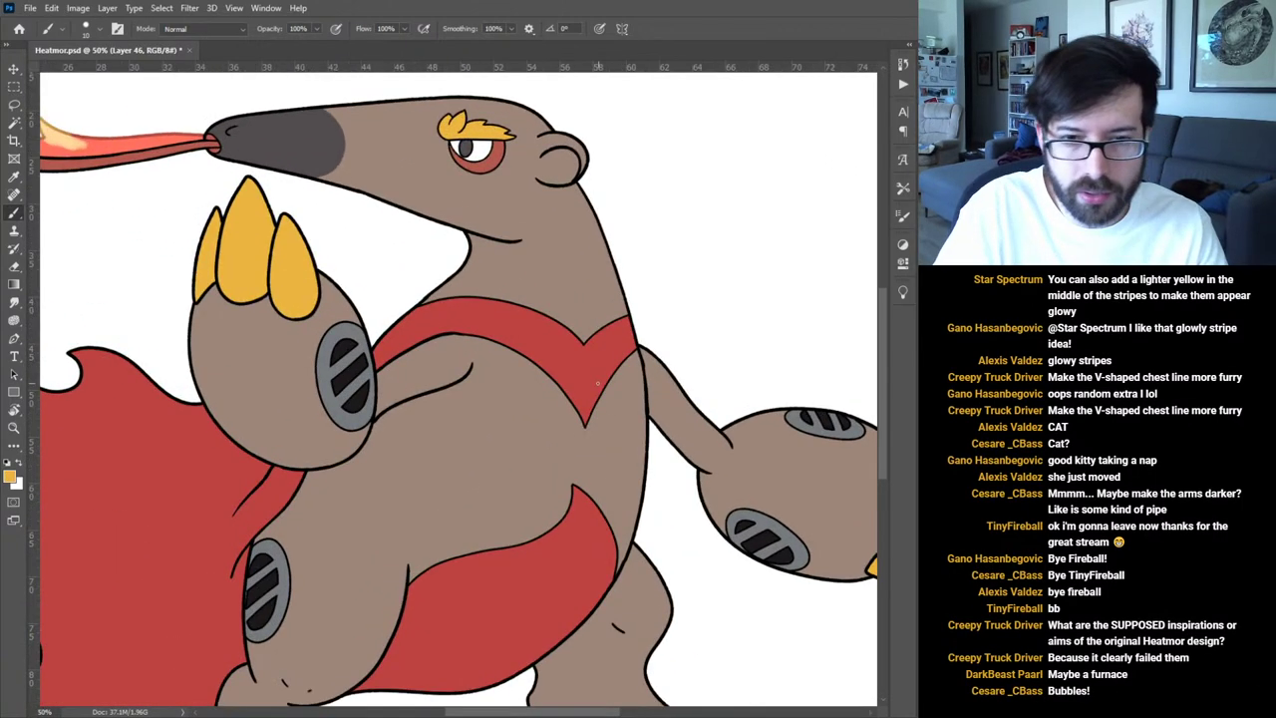
pyautogui.press(']')
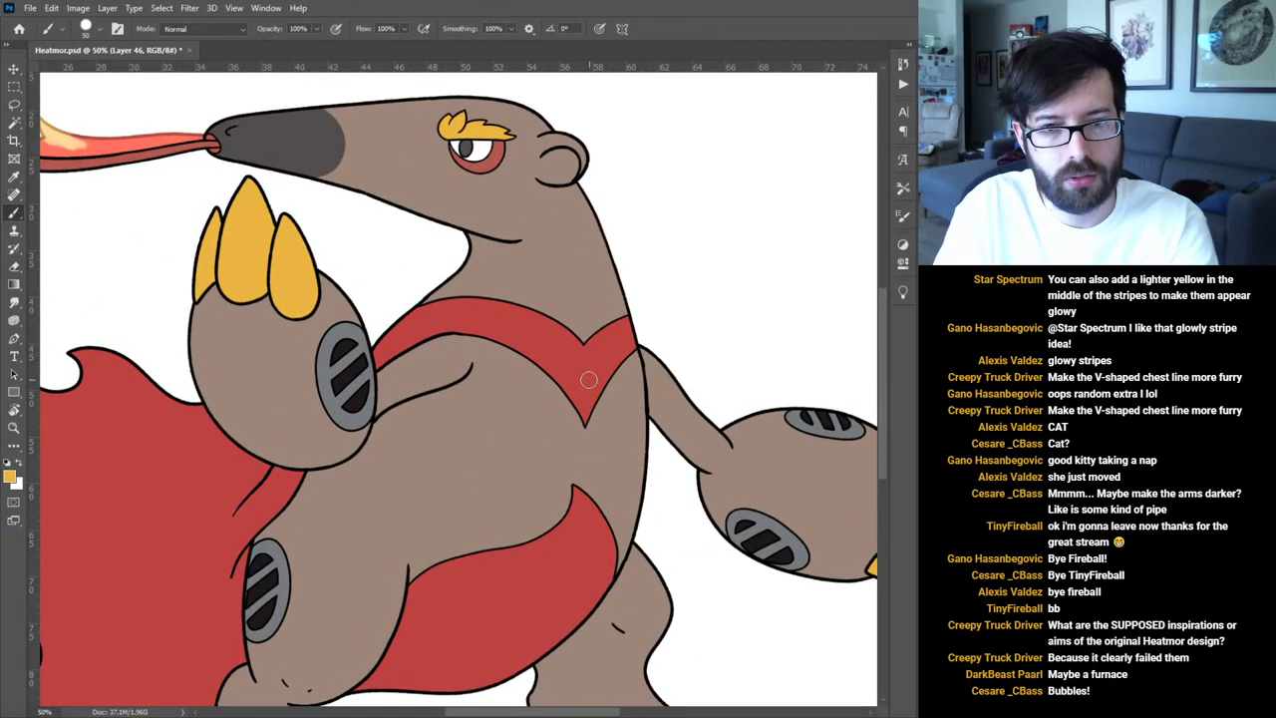
pyautogui.press(']')
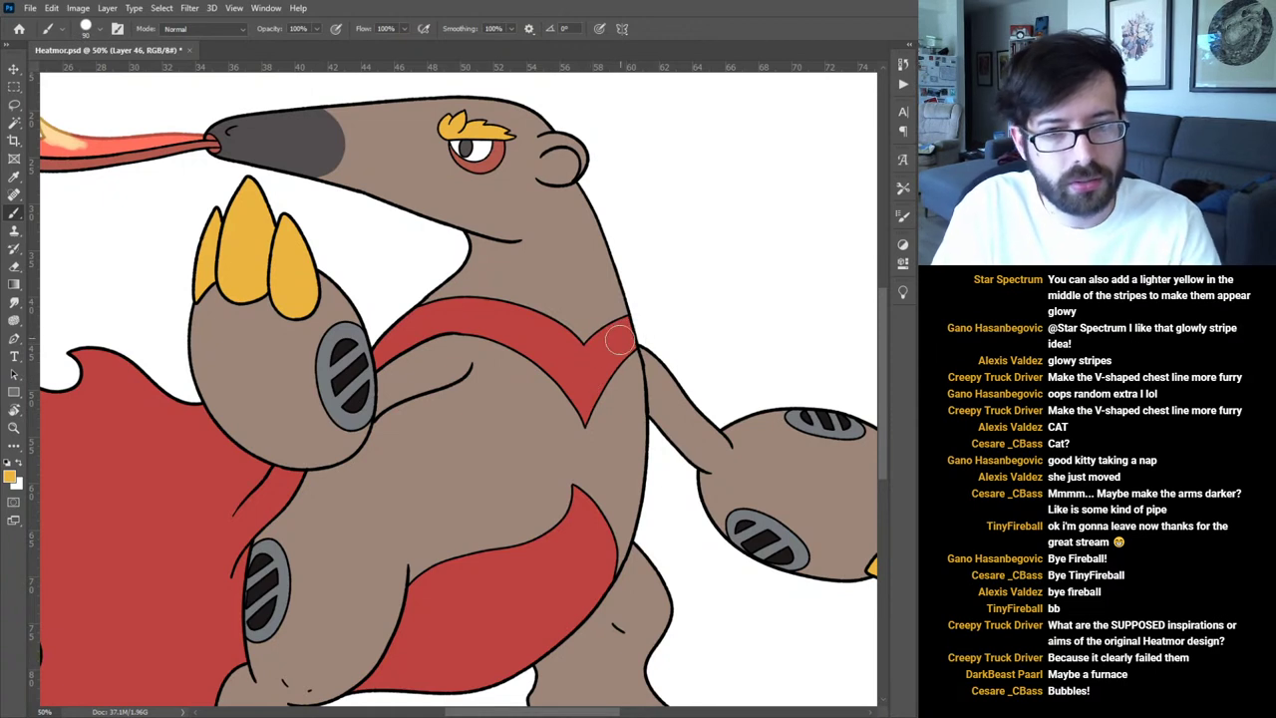
pyautogui.moveTo(586, 375); pyautogui.dragTo(641, 315)
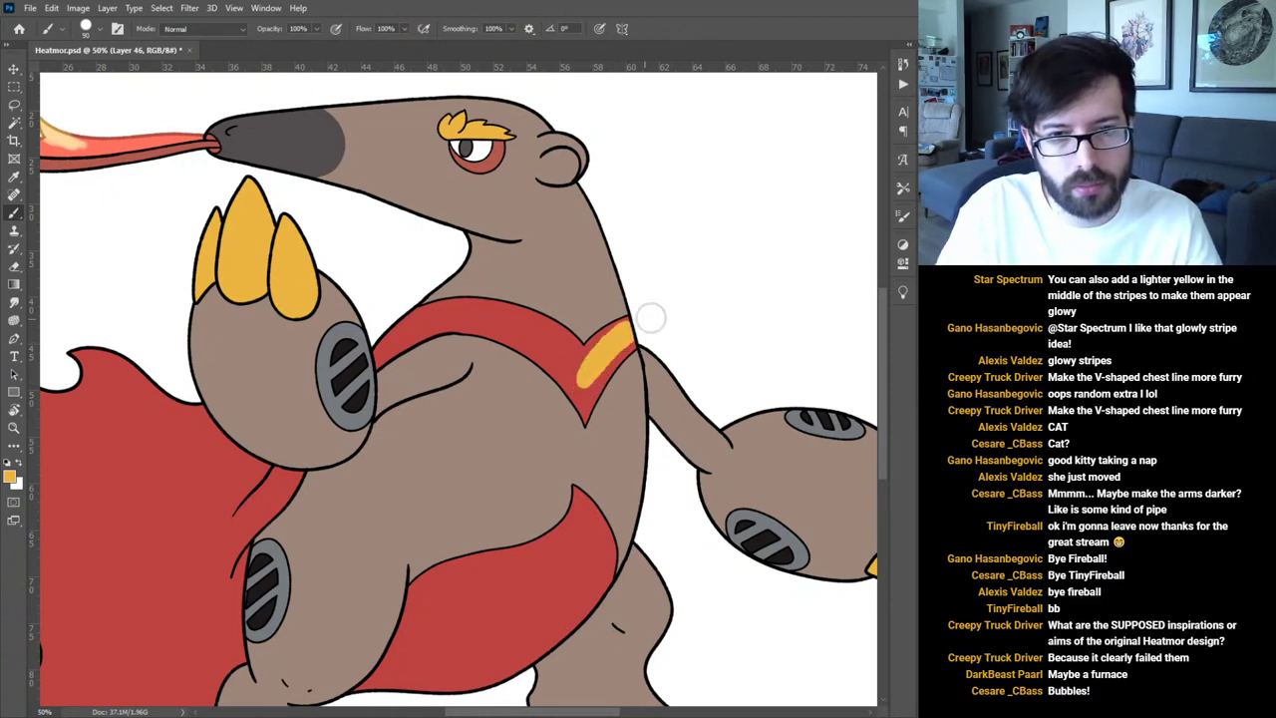
pyautogui.hotkey('ctrl', 'z')
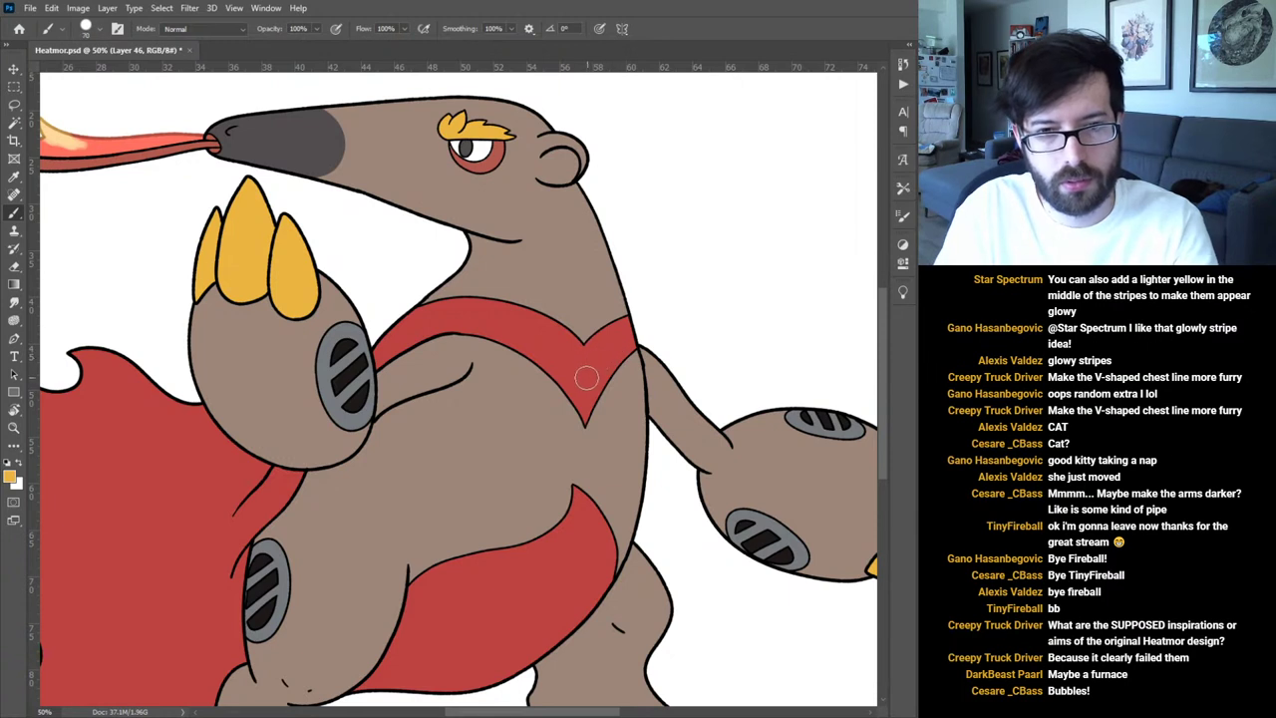
pyautogui.moveTo(598, 359); pyautogui.dragTo(632, 325)
pyautogui.moveTo(573, 364)
pyautogui.mouseDown()
pyautogui.moveTo(488, 319)
pyautogui.moveTo(403, 325)
pyautogui.moveTo(365, 352)
pyautogui.mouseUp()
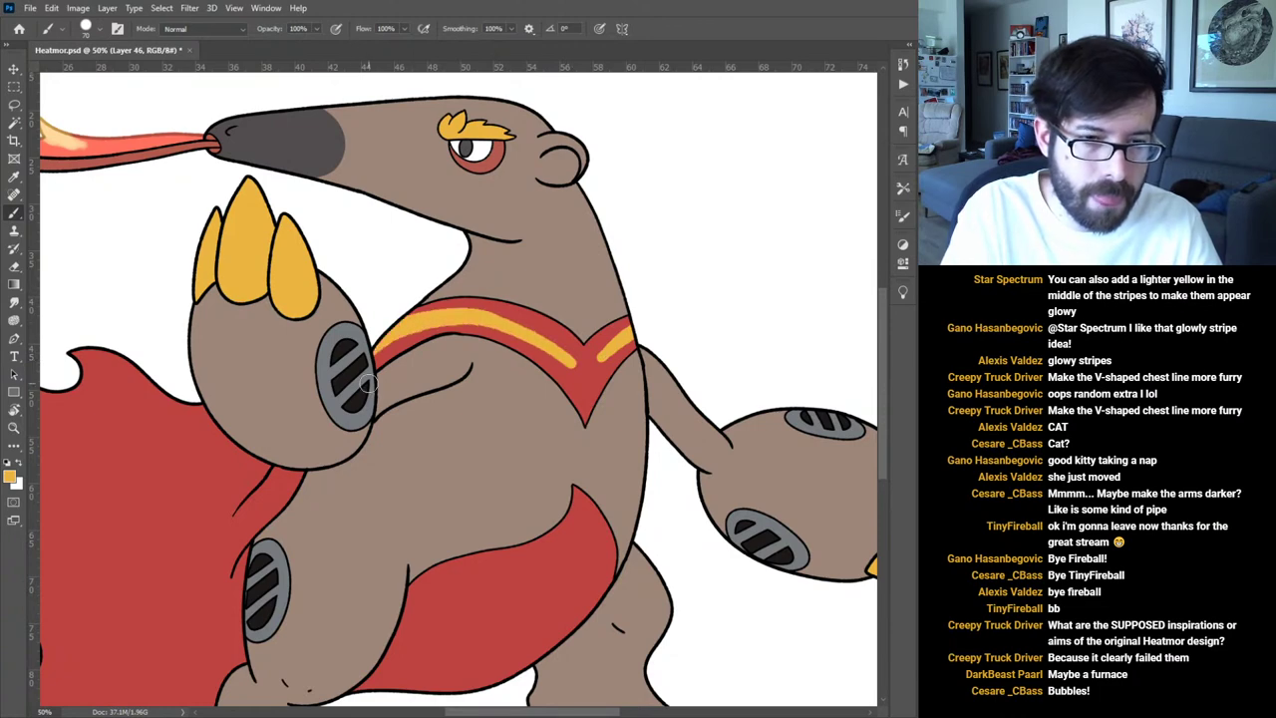
# Paint a long curved yellow stripe along the belly patch's lower edge, plus short stripes beside the near thigh and at the far edge.
pyautogui.moveTo(435, 468); pyautogui.dragTo(520, 268)
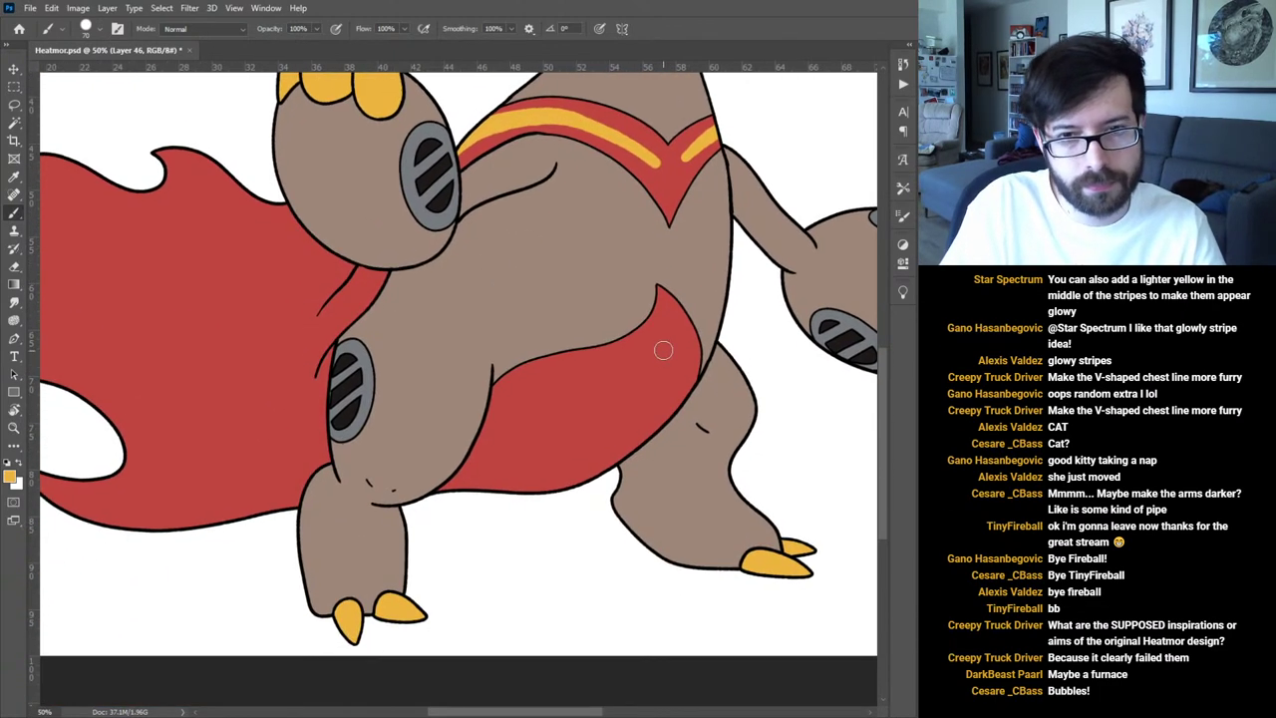
pyautogui.moveTo(662, 352)
pyautogui.mouseDown()
pyautogui.moveTo(625, 411)
pyautogui.moveTo(555, 453)
pyautogui.moveTo(484, 472)
pyautogui.moveTo(453, 473)
pyautogui.mouseUp()
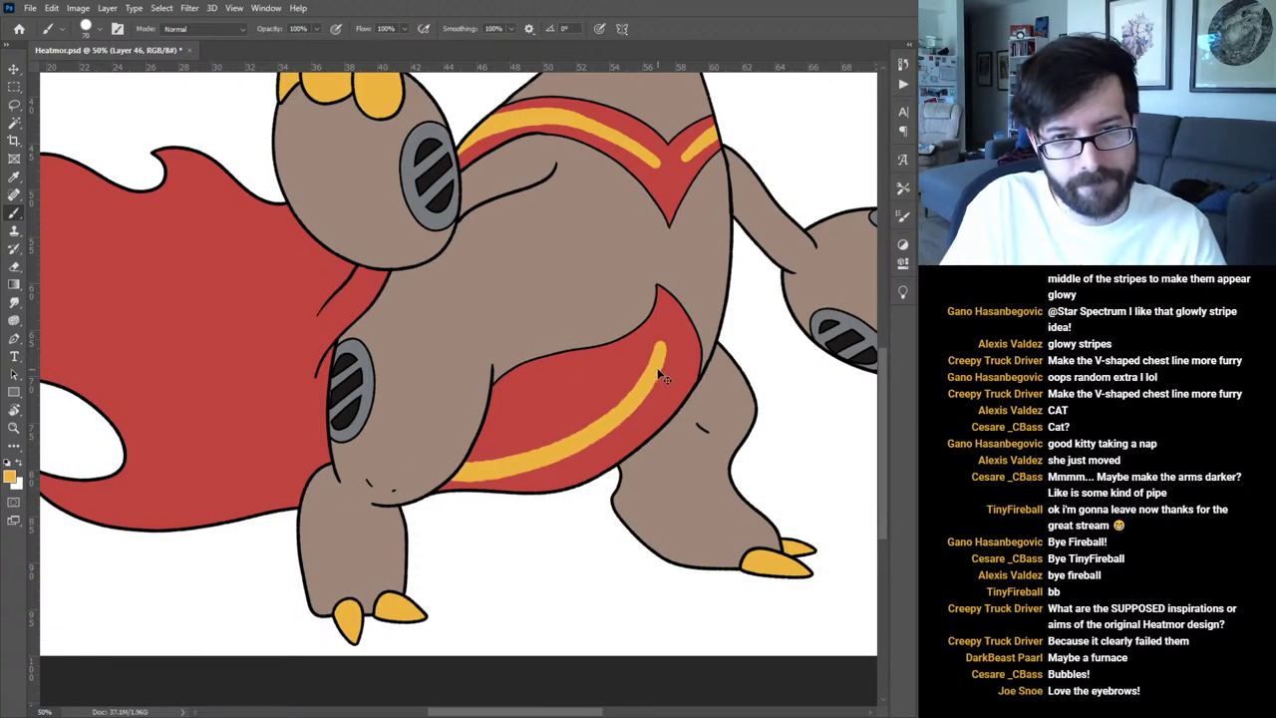
pyautogui.hotkey('ctrl', 'z')
pyautogui.moveTo(660, 337)
pyautogui.mouseDown()
pyautogui.moveTo(645, 393)
pyautogui.moveTo(561, 455)
pyautogui.moveTo(429, 503)
pyautogui.mouseUp()
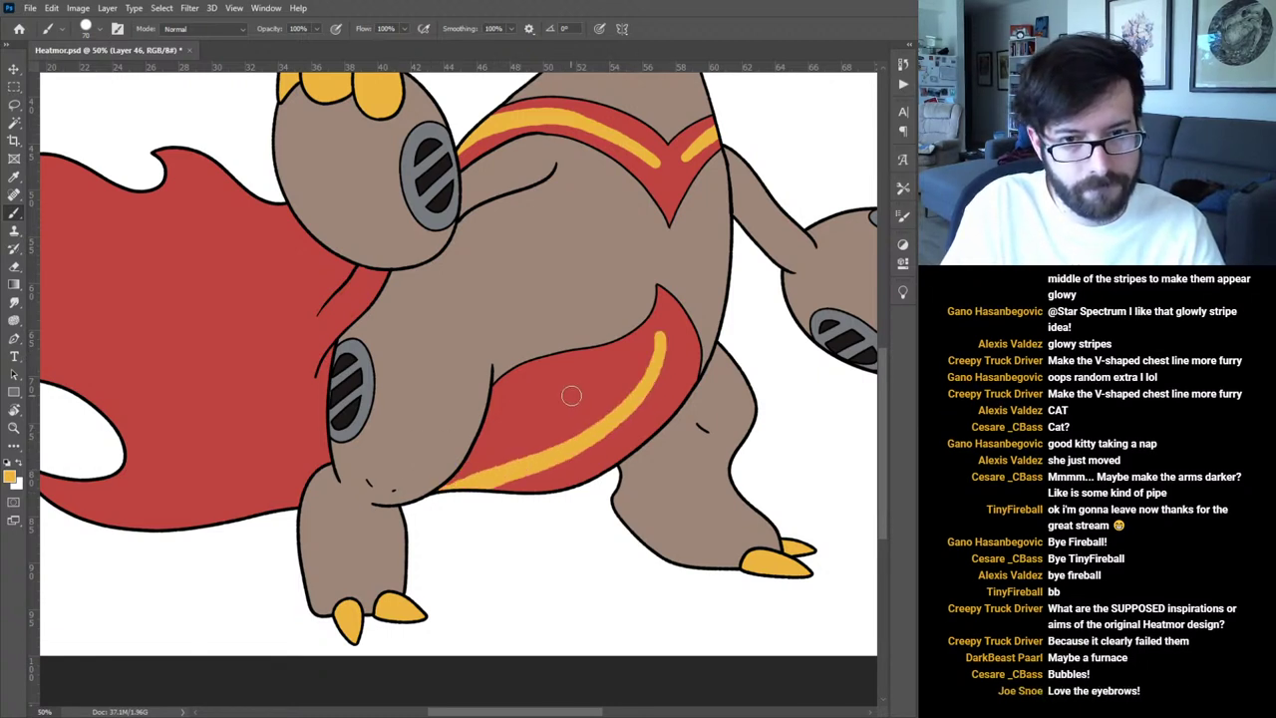
pyautogui.hotkey('ctrl', 'z')
pyautogui.moveTo(666, 337)
pyautogui.mouseDown()
pyautogui.moveTo(567, 448)
pyautogui.moveTo(485, 484)
pyautogui.moveTo(401, 484)
pyautogui.mouseUp()
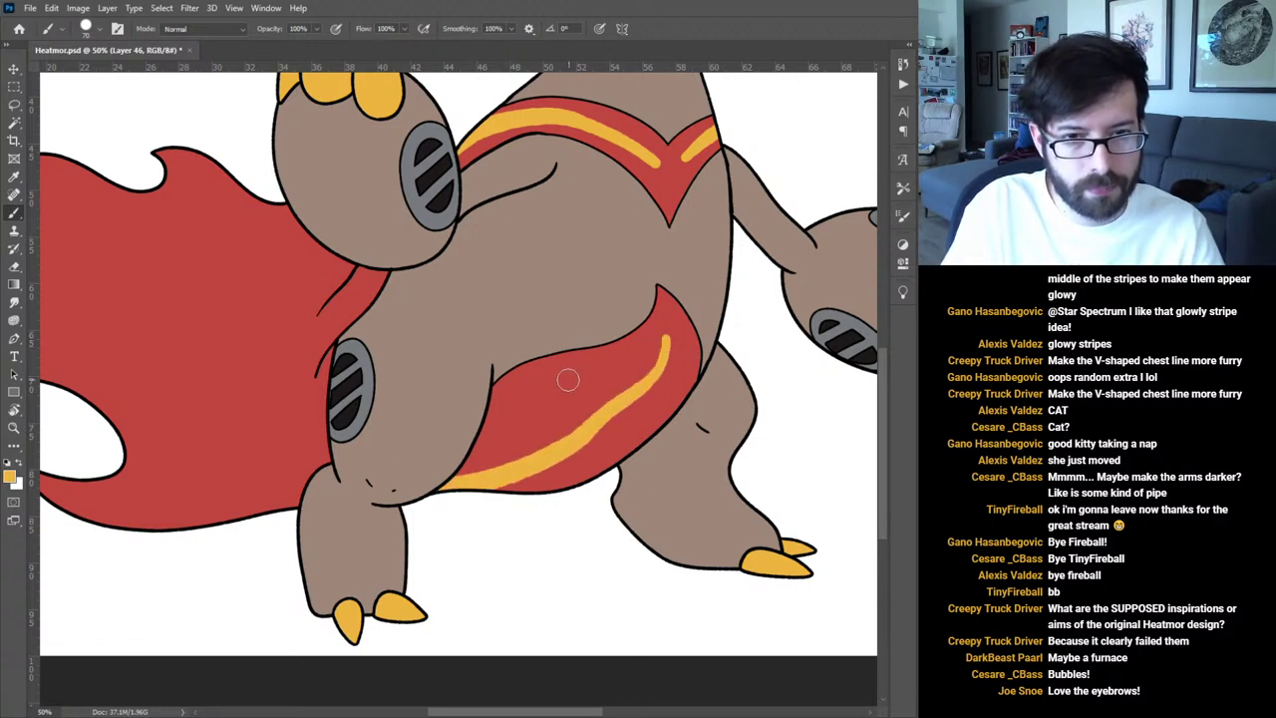
pyautogui.hotkey('ctrl', 'z')
pyautogui.moveTo(663, 342)
pyautogui.mouseDown()
pyautogui.moveTo(629, 419)
pyautogui.moveTo(574, 463)
pyautogui.moveTo(495, 490)
pyautogui.moveTo(396, 488)
pyautogui.mouseUp()
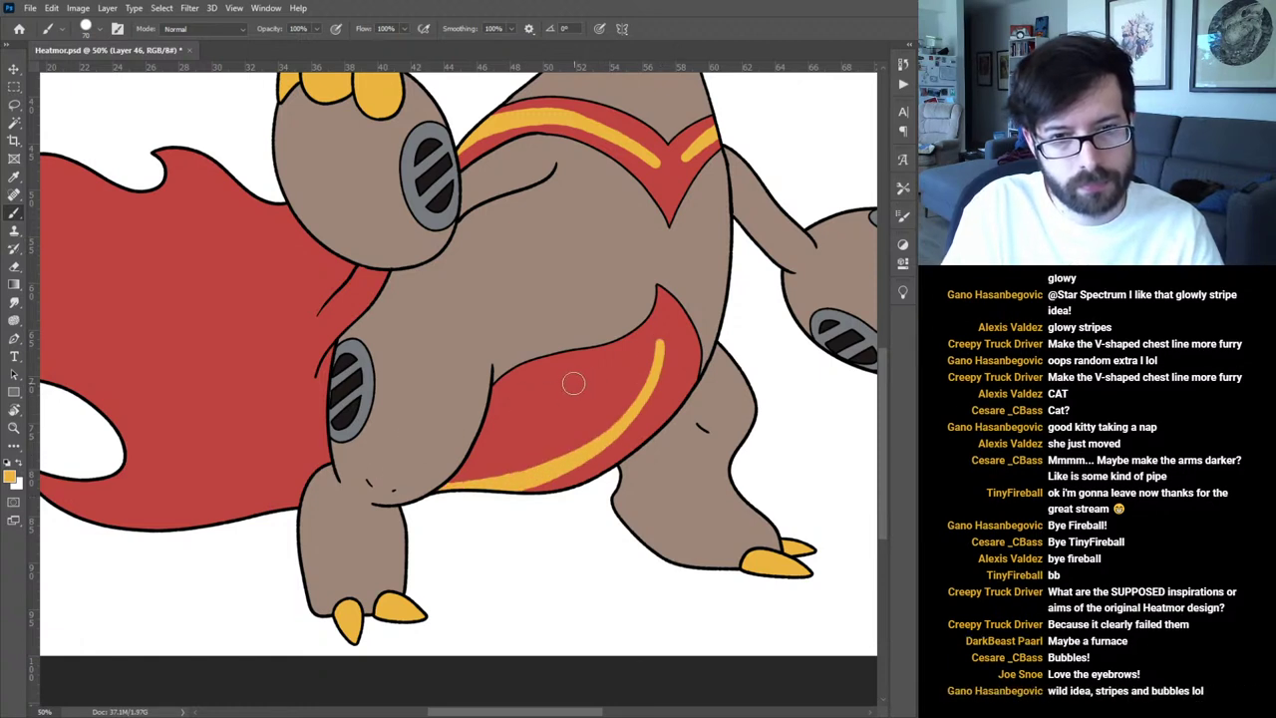
pyautogui.moveTo(571, 381)
pyautogui.mouseDown()
pyautogui.moveTo(490, 418)
pyautogui.moveTo(394, 423)
pyautogui.mouseUp()
pyautogui.moveTo(682, 387); pyautogui.dragTo(688, 414)
# Paint yellow stripes on the lower tail, one from under the raised arm to the lower notch and one from behind the leg towards the lowest tip.
pyautogui.moveTo(504, 361); pyautogui.dragTo(657, 452)
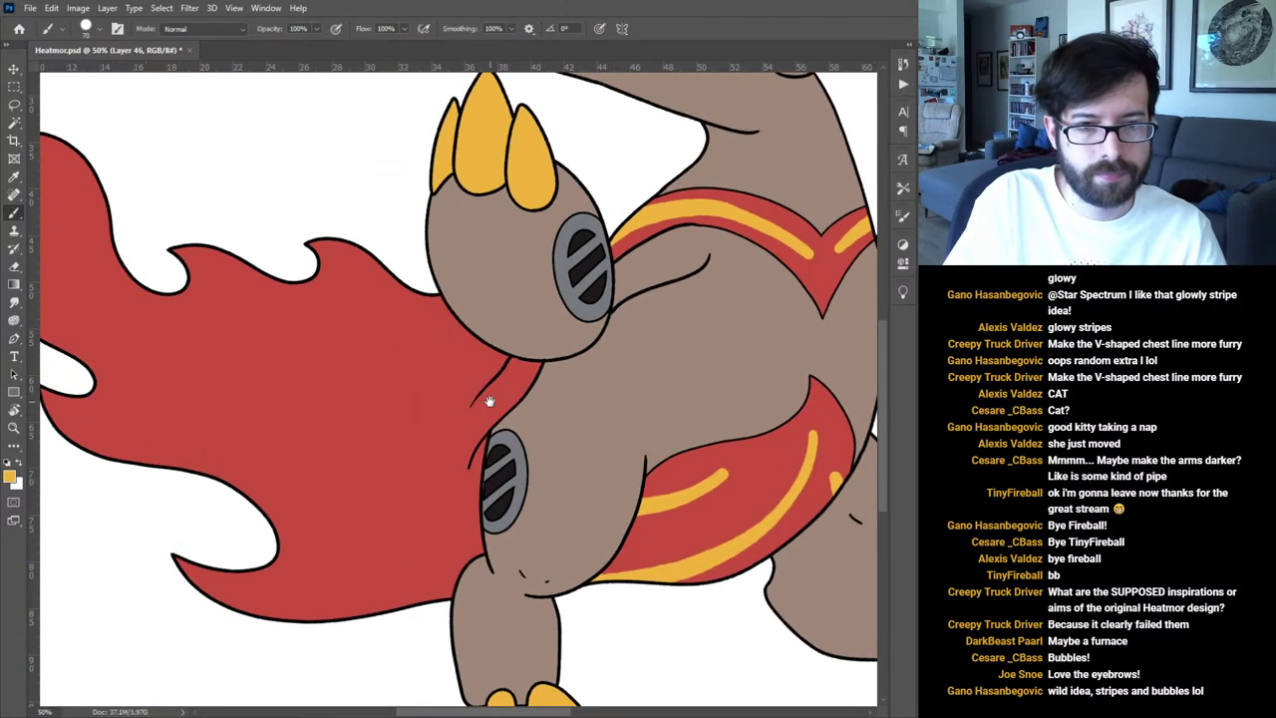
pyautogui.moveTo(381, 430); pyautogui.dragTo(498, 441)
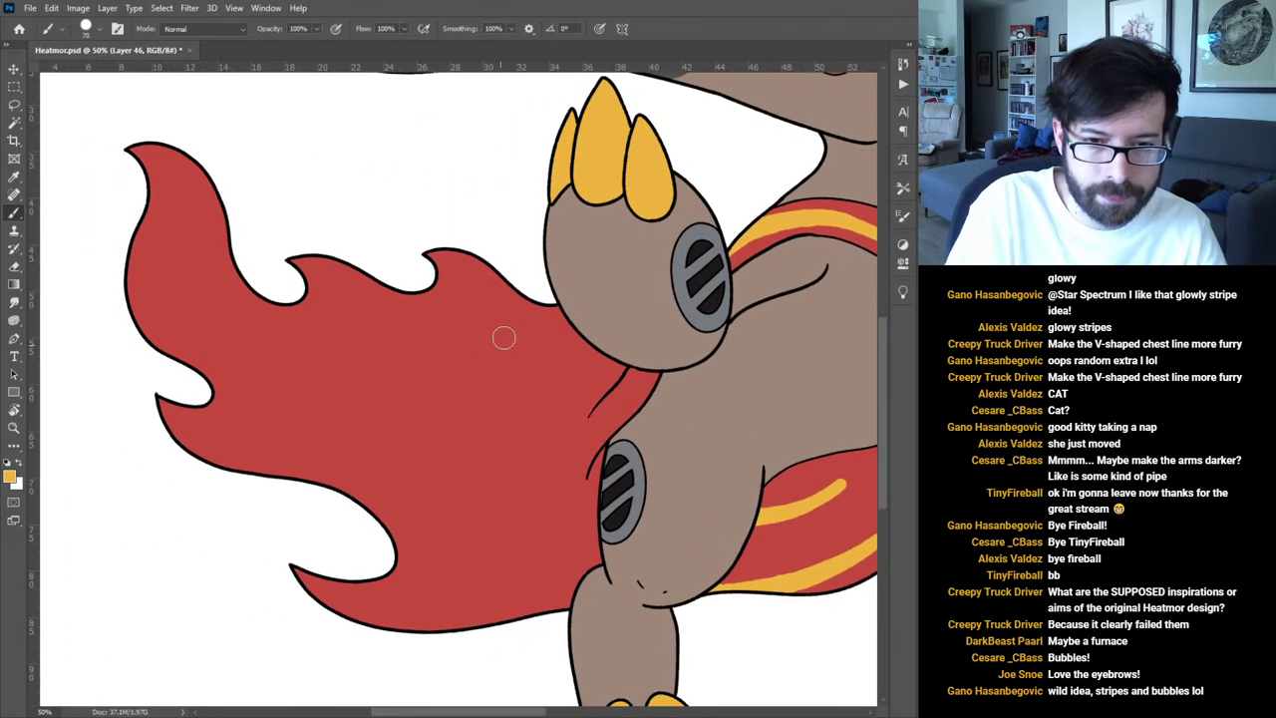
pyautogui.hotkey('ctrl', '-')
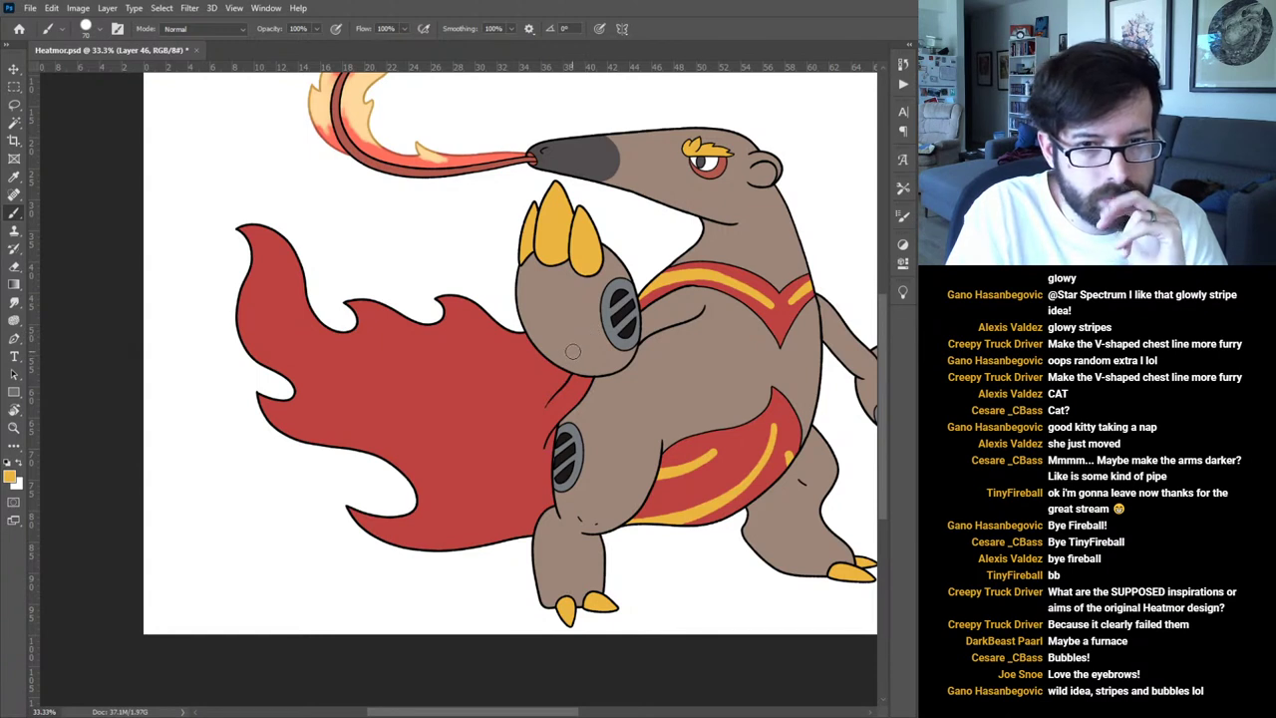
pyautogui.moveTo(590, 377); pyautogui.dragTo(544, 411)
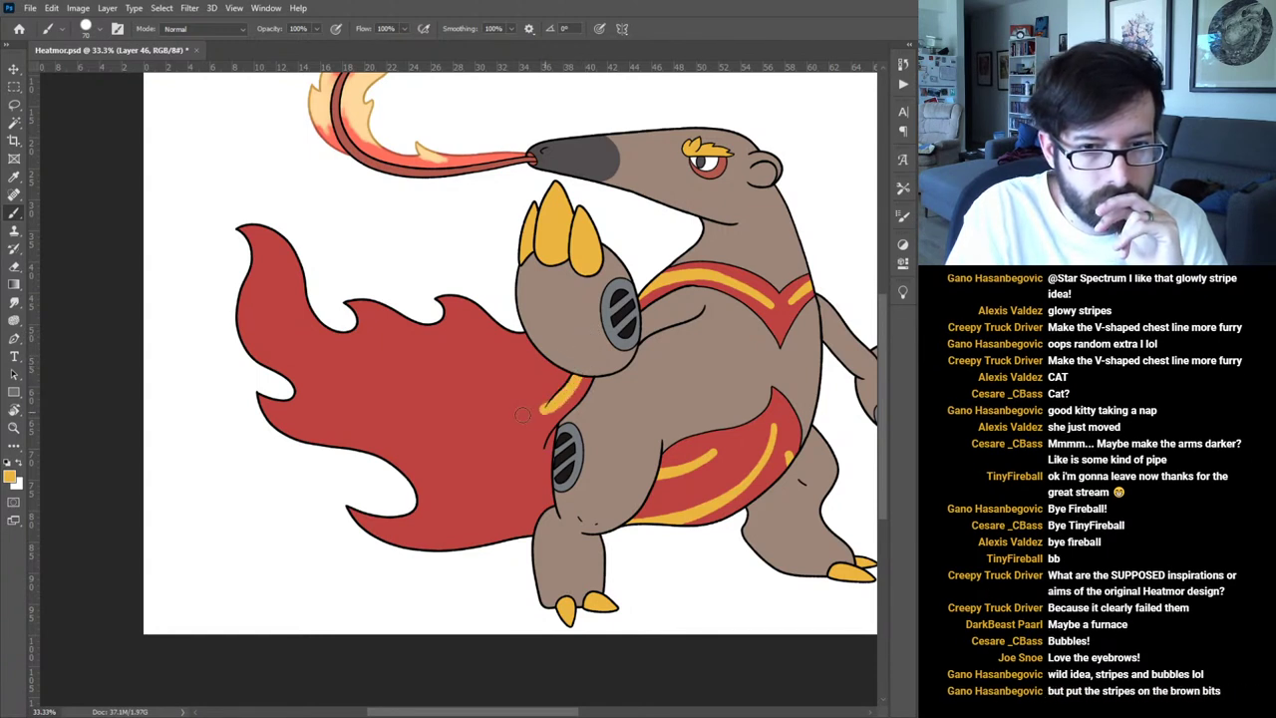
pyautogui.hotkey('ctrl', 'z')
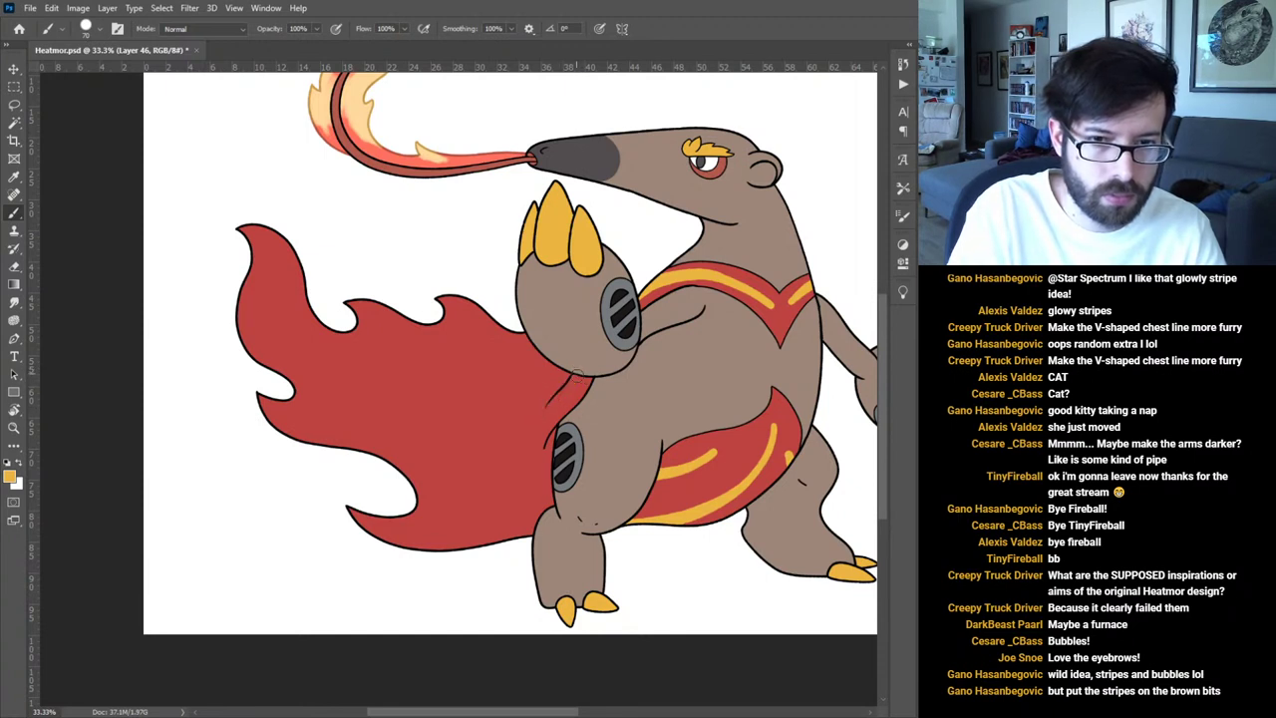
pyautogui.moveTo(573, 384)
pyautogui.mouseDown()
pyautogui.moveTo(511, 425)
pyautogui.moveTo(314, 407)
pyautogui.mouseUp()
pyautogui.hotkey('ctrl', 'z')
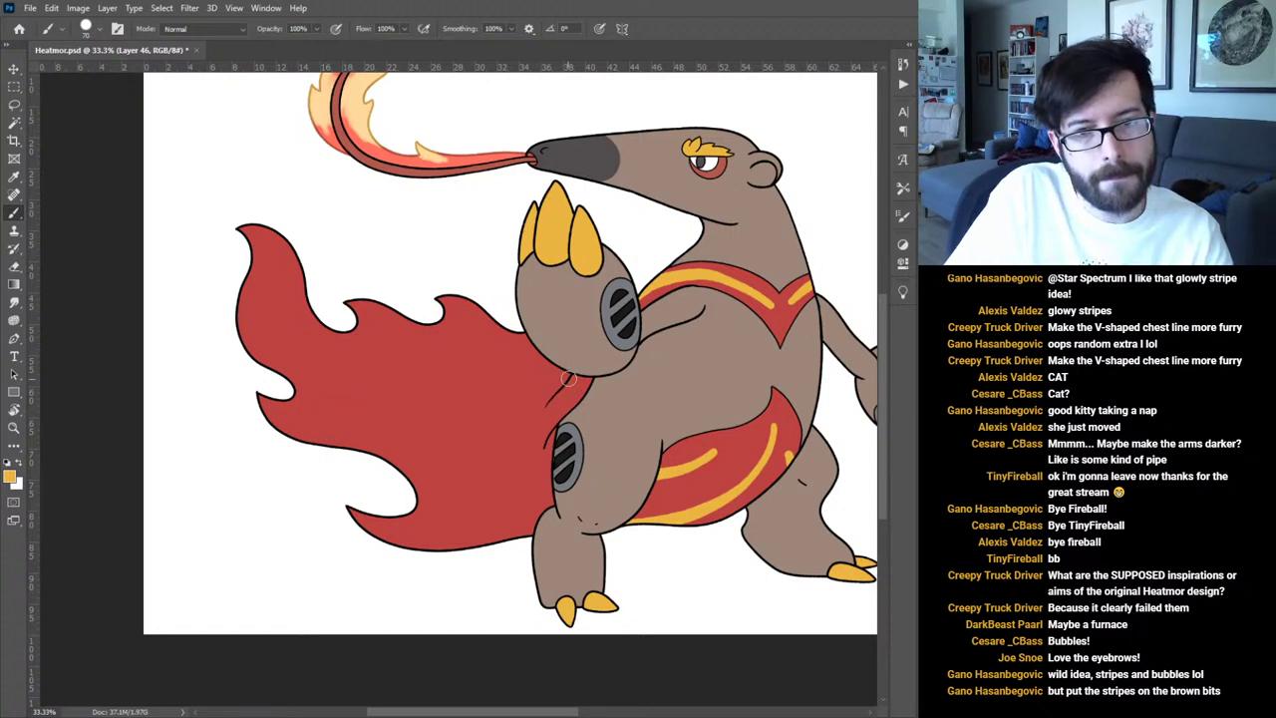
pyautogui.moveTo(581, 375)
pyautogui.mouseDown()
pyautogui.moveTo(483, 484)
pyautogui.moveTo(433, 501)
pyautogui.mouseUp()
pyautogui.hotkey('ctrl', 'z')
pyautogui.moveTo(560, 400)
pyautogui.mouseDown()
pyautogui.moveTo(476, 486)
pyautogui.moveTo(418, 503)
pyautogui.mouseUp()
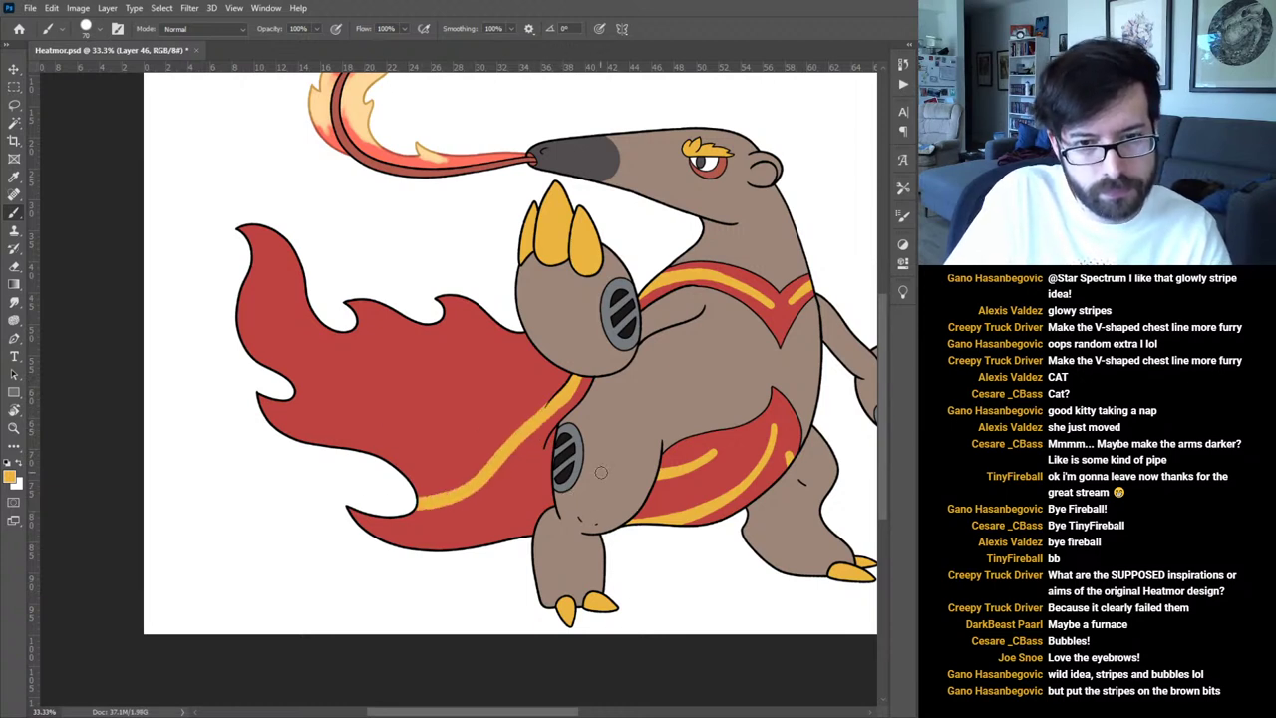
pyautogui.moveTo(533, 496); pyautogui.dragTo(449, 529)
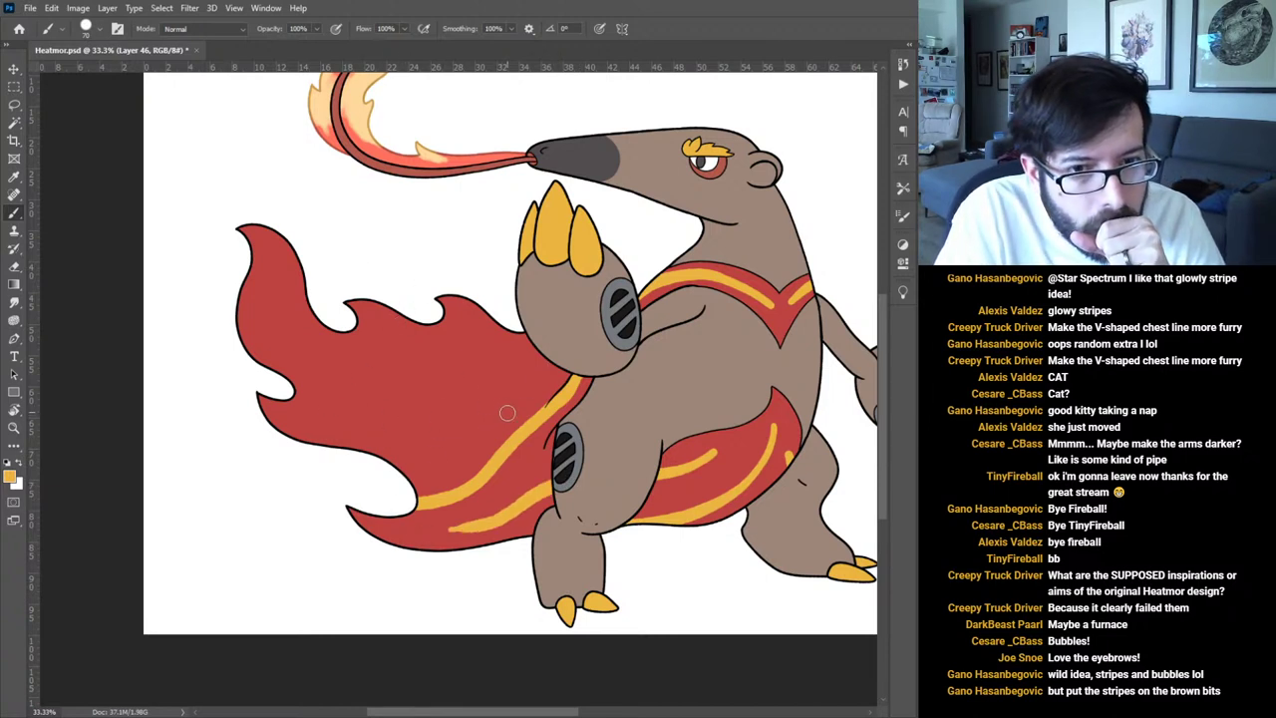
# Paint four flowing yellow stripes across the upper and middle tail, following its flame tips and the notch on its outer edge.
pyautogui.moveTo(561, 361)
pyautogui.mouseDown()
pyautogui.moveTo(526, 371)
pyautogui.moveTo(488, 357)
pyautogui.moveTo(439, 299)
pyautogui.mouseUp()
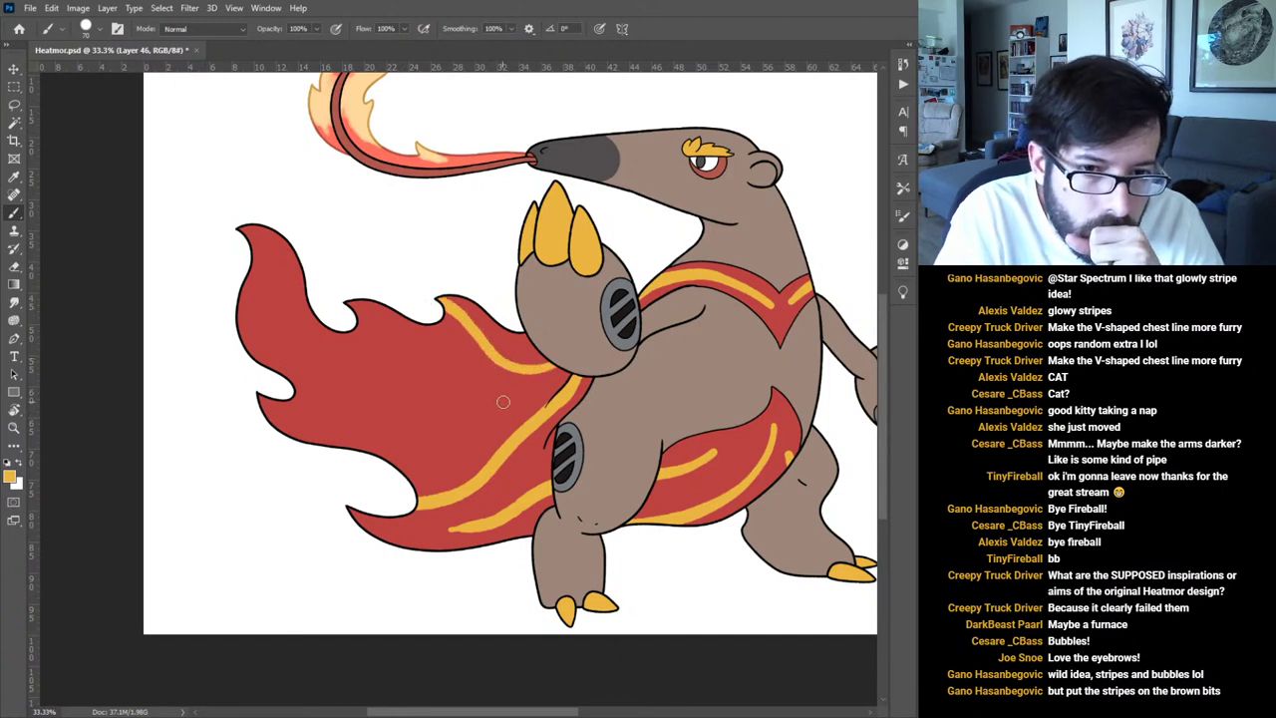
pyautogui.moveTo(502, 414)
pyautogui.mouseDown()
pyautogui.moveTo(461, 437)
pyautogui.moveTo(353, 441)
pyautogui.moveTo(267, 411)
pyautogui.mouseUp()
pyautogui.hotkey('ctrl', 'z')
pyautogui.moveTo(519, 405)
pyautogui.mouseDown()
pyautogui.moveTo(476, 431)
pyautogui.moveTo(405, 433)
pyautogui.moveTo(268, 392)
pyautogui.mouseUp()
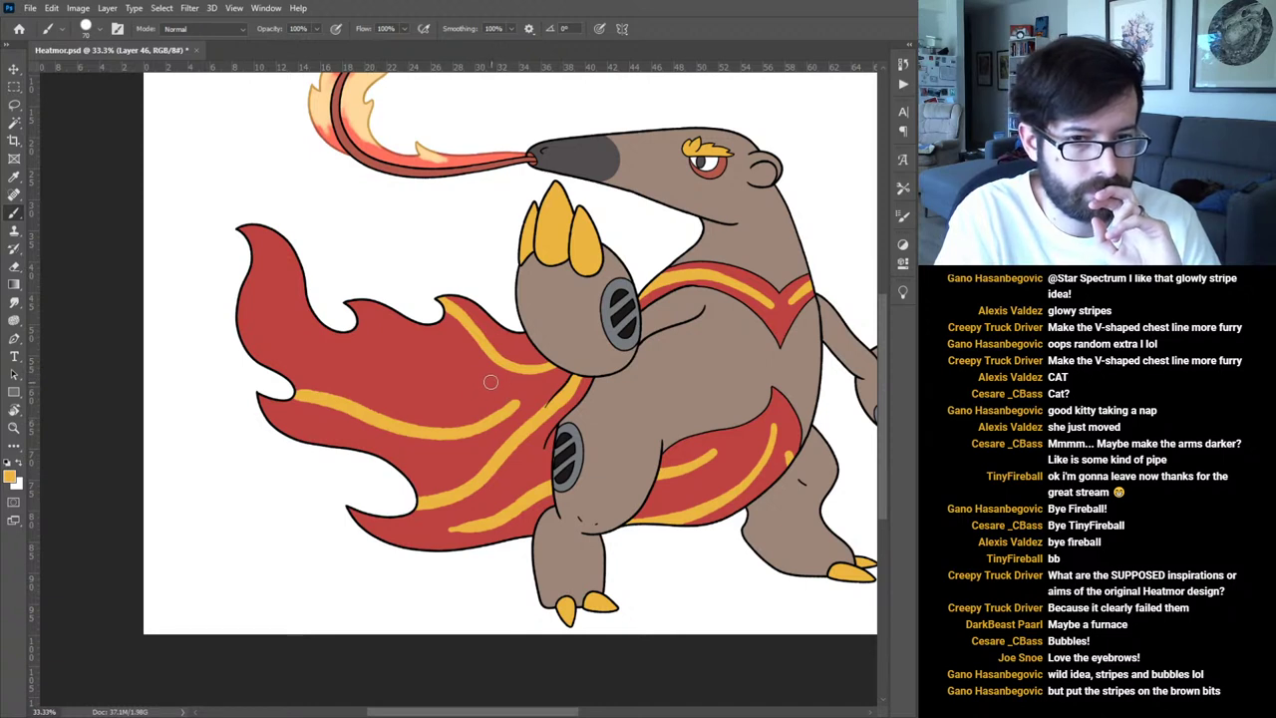
pyautogui.moveTo(448, 365); pyautogui.dragTo(387, 316)
pyautogui.moveTo(497, 387)
pyautogui.mouseDown()
pyautogui.moveTo(404, 382)
pyautogui.moveTo(307, 345)
pyautogui.moveTo(275, 320)
pyautogui.moveTo(267, 247)
pyautogui.mouseUp()
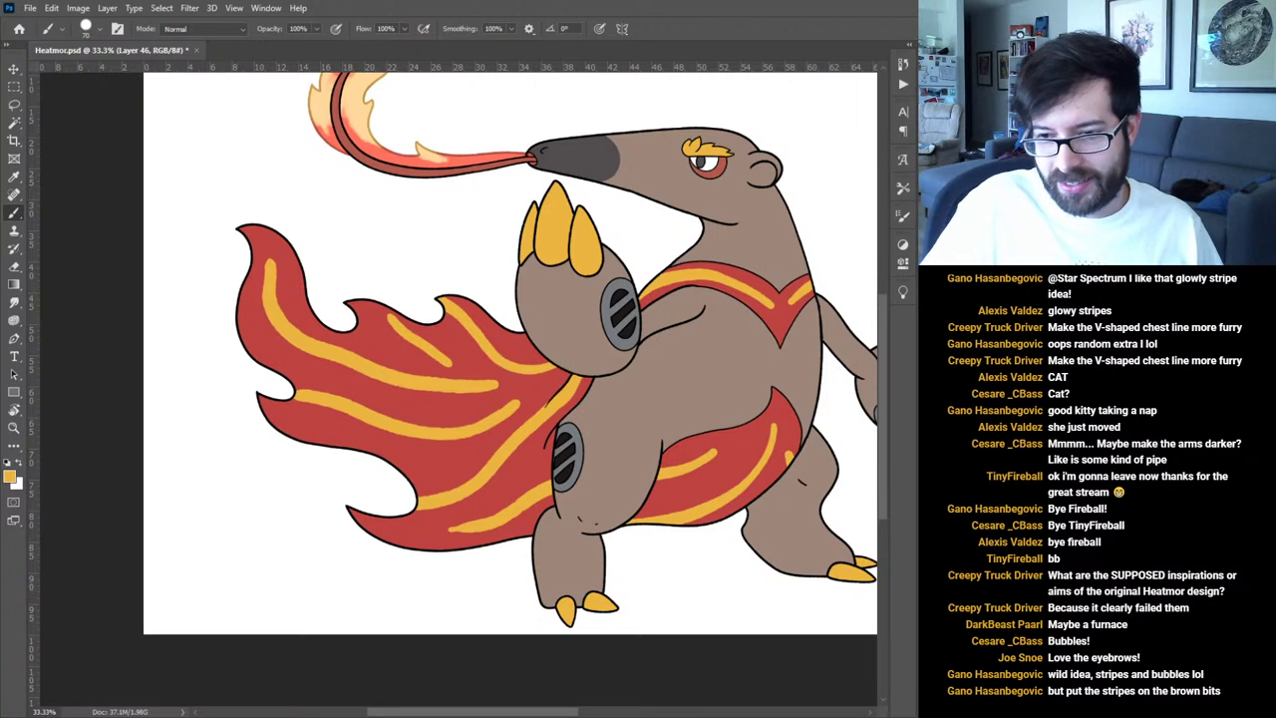
# Compare the new yellow stripes with the salmon and pale yellow spot layers shown and hidden, ending with the stripes alone.
pyautogui.hotkey('ctrl', ',')
pyautogui.hotkey('ctrl', ',')
pyautogui.hotkey('ctrl', ',')
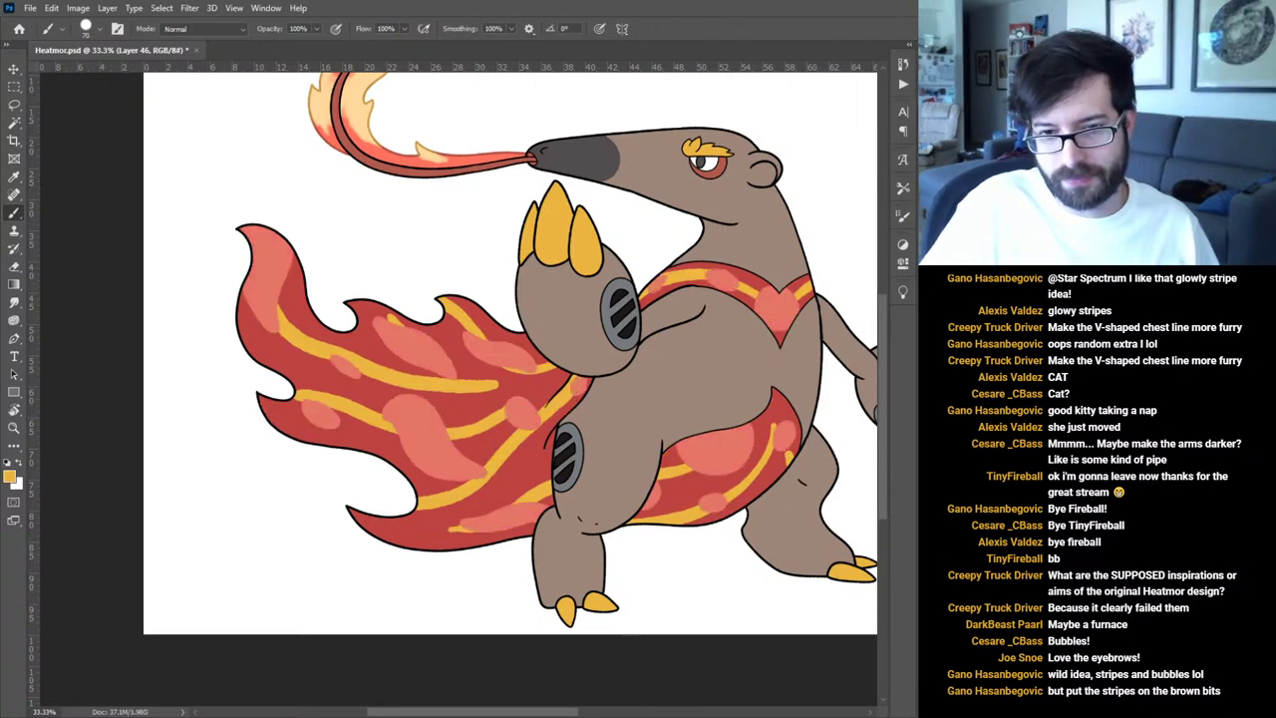
pyautogui.hotkey('ctrl', ',')
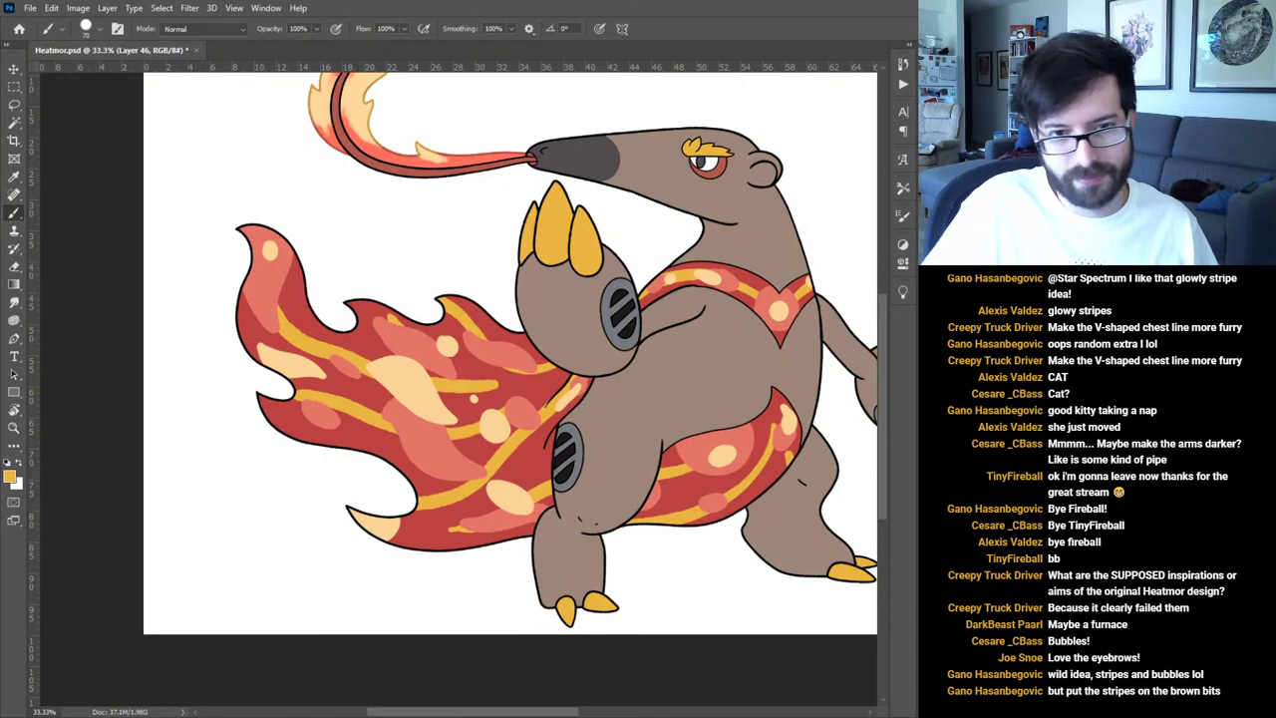
pyautogui.hotkey('ctrl', ',')
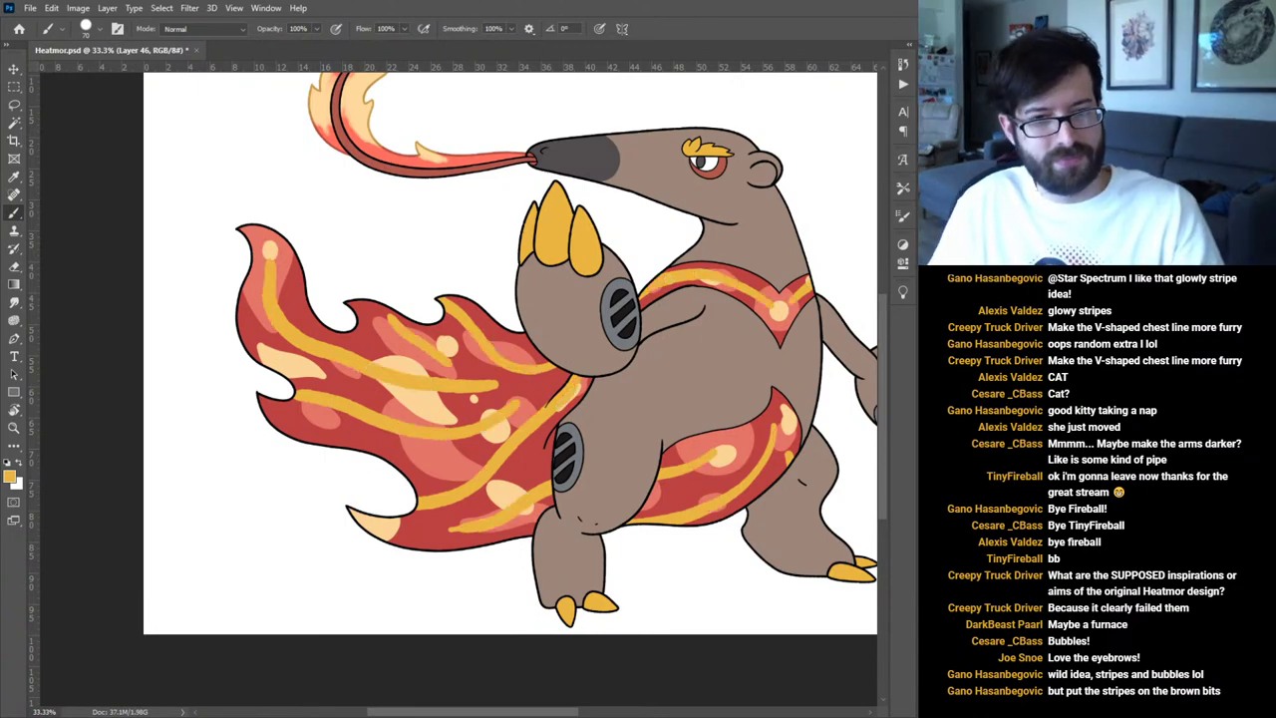
pyautogui.hotkey('ctrl', ',')
pyautogui.hotkey('ctrl', ',')
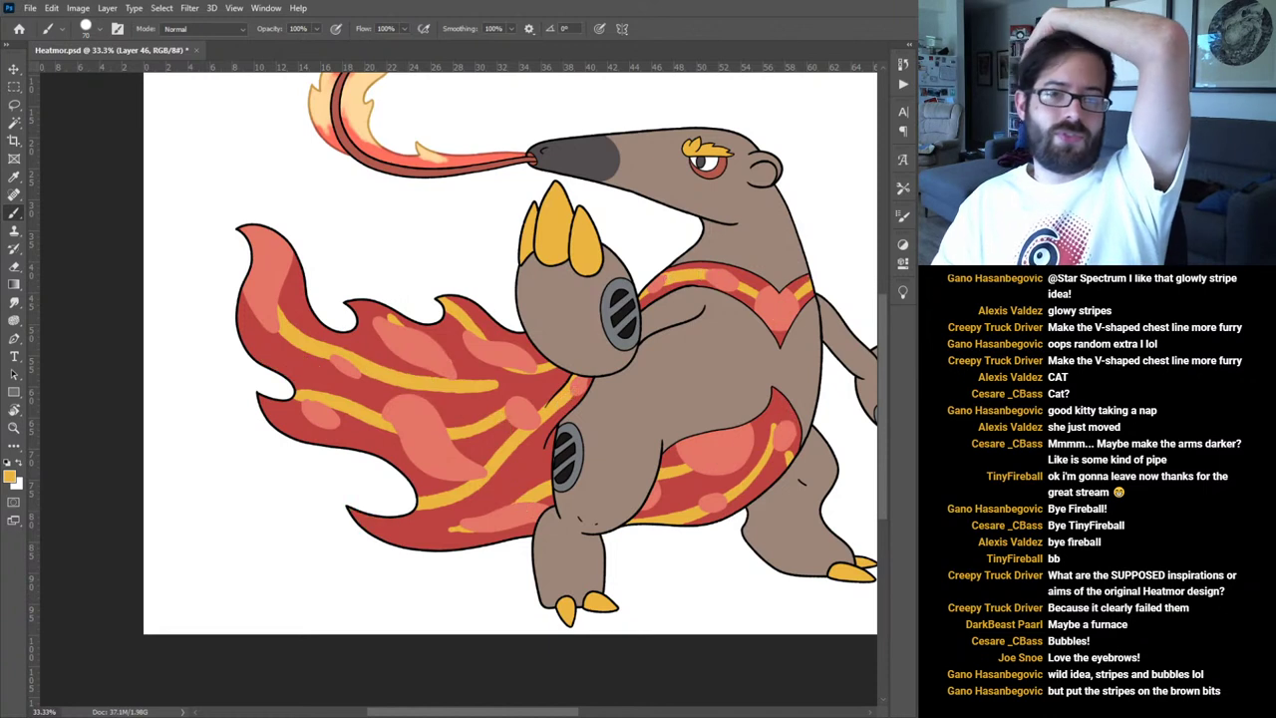
pyautogui.hotkey('ctrl', ',')
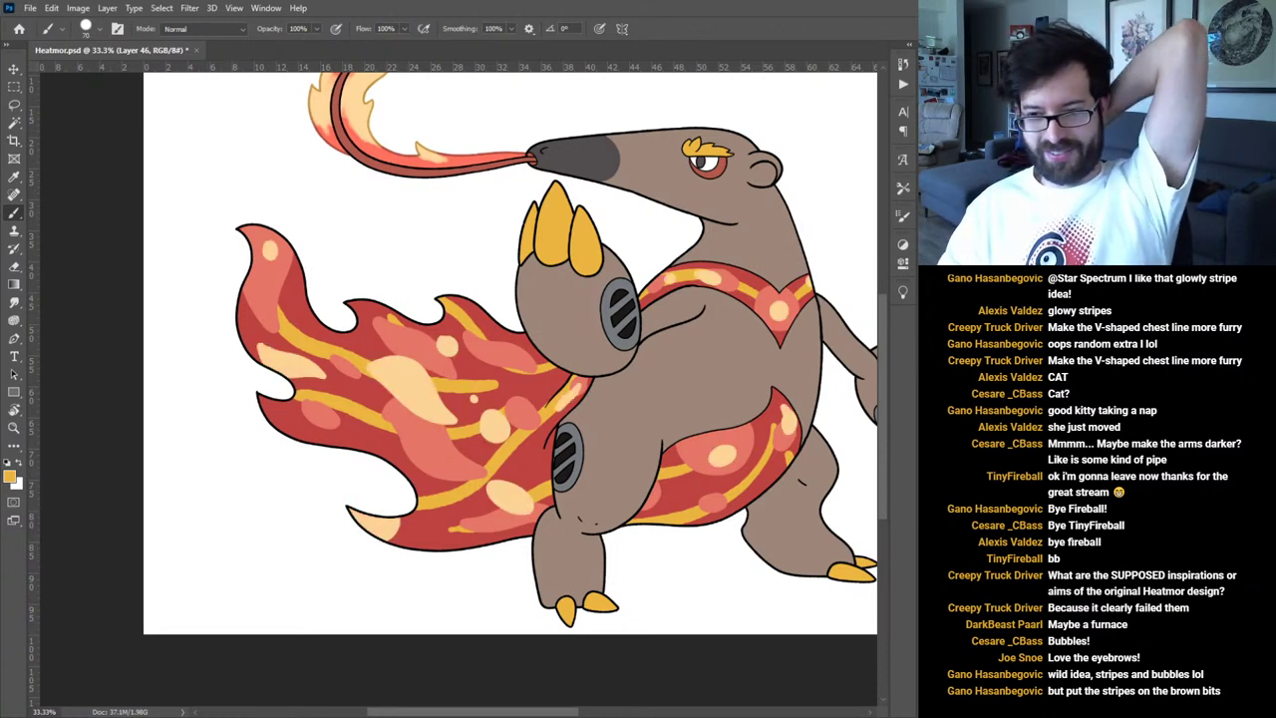
pyautogui.hotkey('ctrl', ',')
pyautogui.hotkey('ctrl', ',')
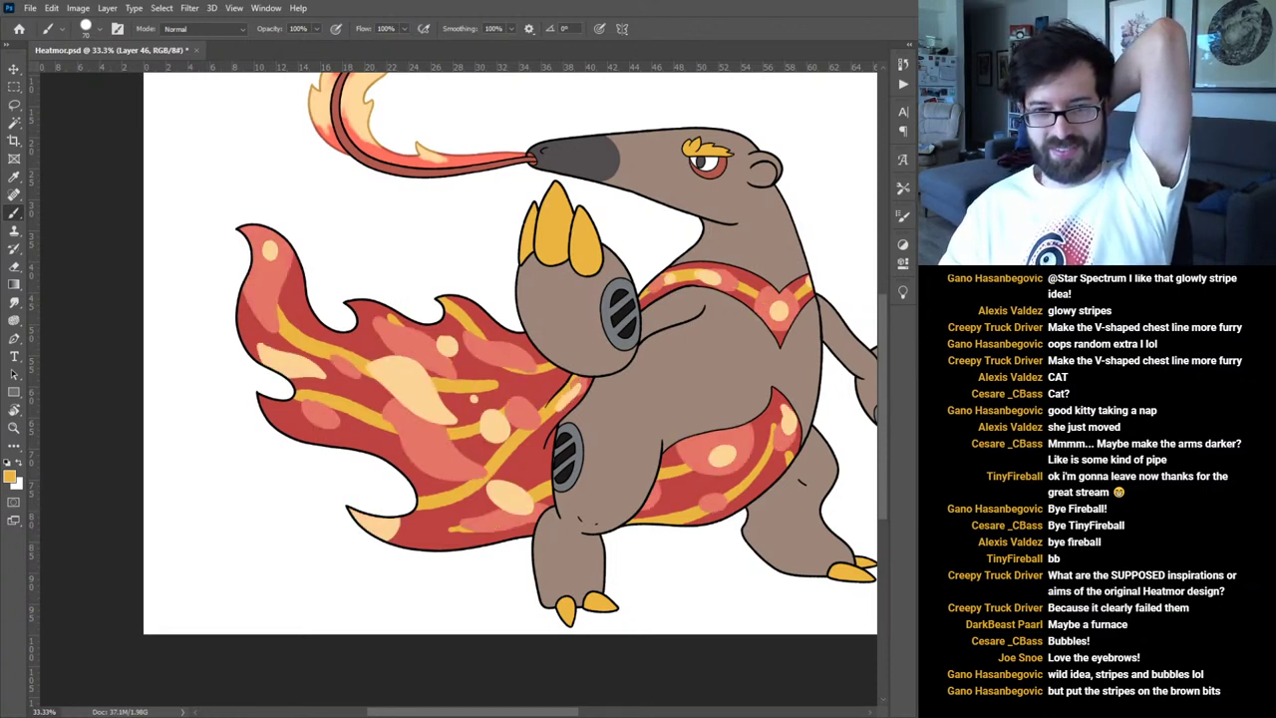
pyautogui.hotkey('ctrl', ',')
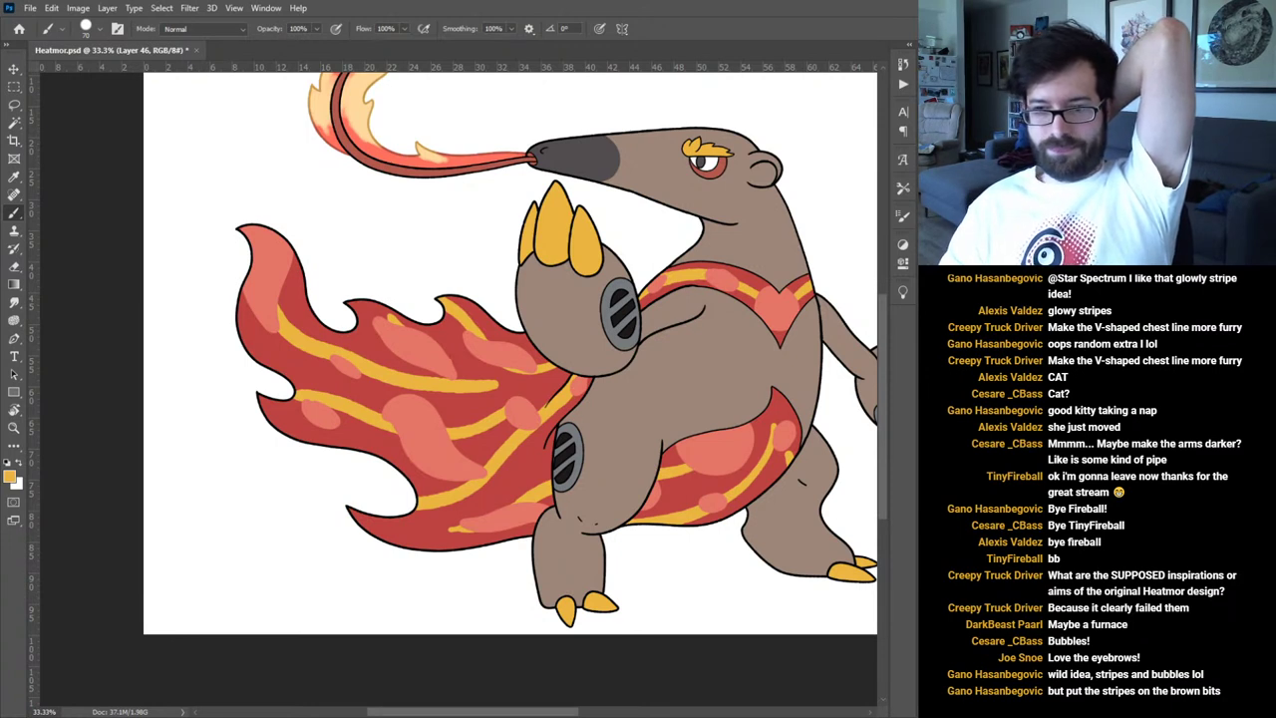
pyautogui.hotkey('ctrl', ',')
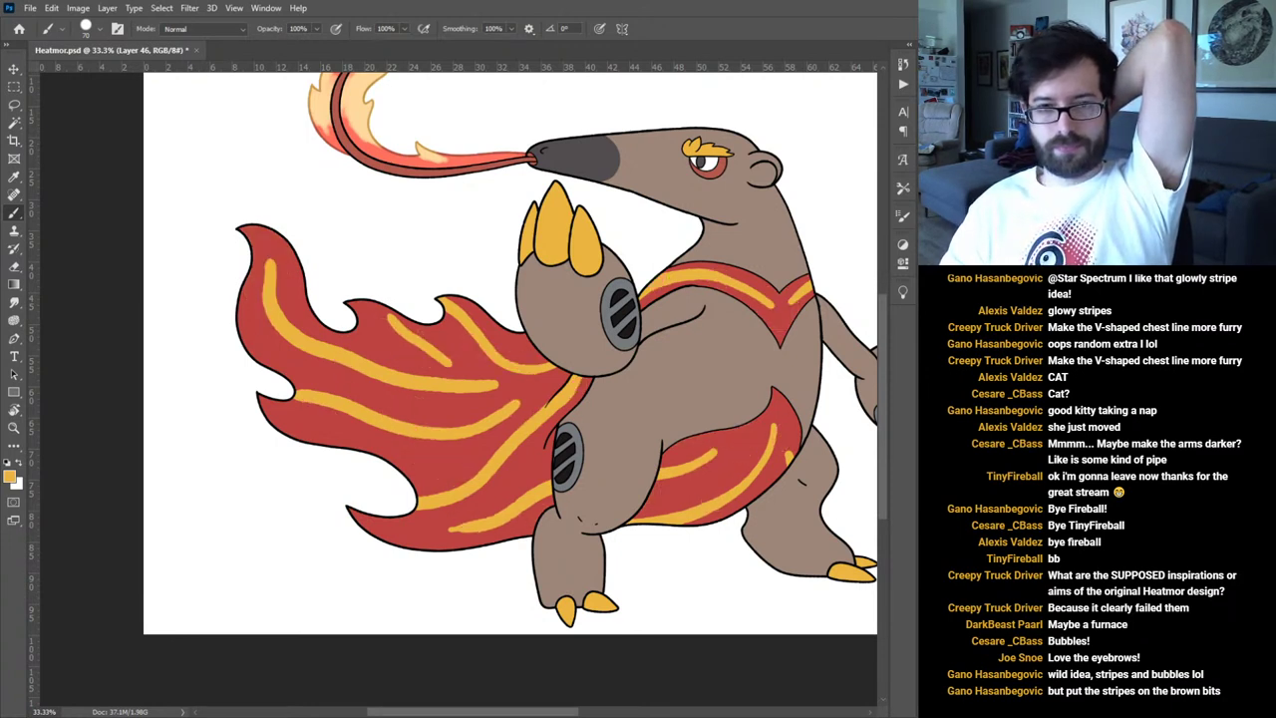
# Hide the multi-stripe layer and try single yellow stripes on a new layer, through the V-shaped chest band and along the belly patch's lower edge.
pyautogui.hotkey('ctrl', ',')
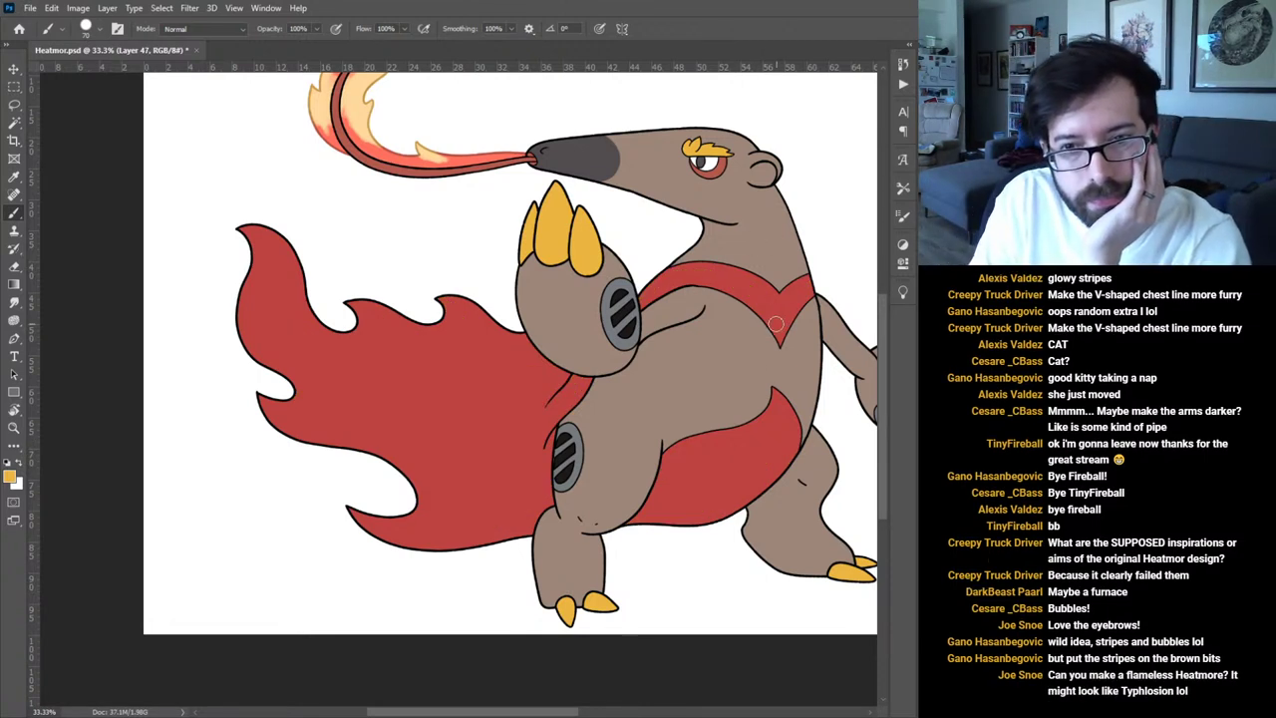
pyautogui.moveTo(822, 281)
pyautogui.mouseDown()
pyautogui.moveTo(776, 322)
pyautogui.moveTo(762, 296)
pyautogui.moveTo(728, 278)
pyautogui.moveTo(642, 289)
pyautogui.mouseUp()
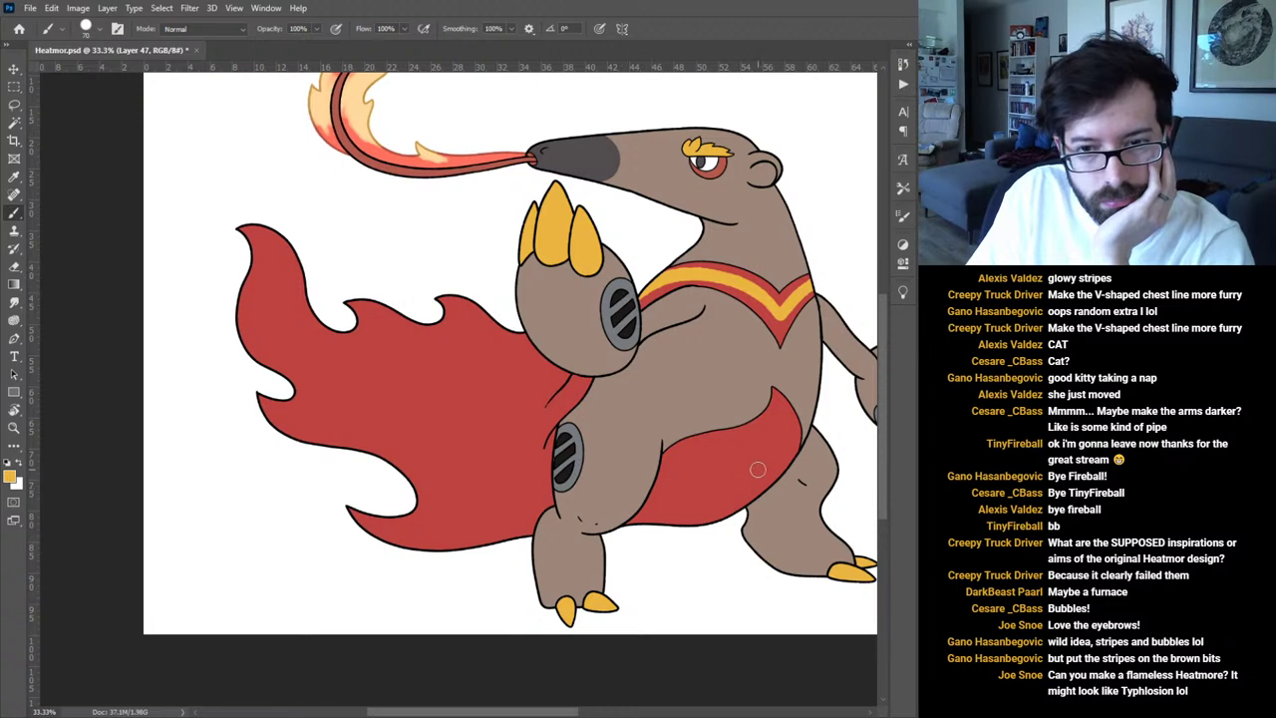
pyautogui.moveTo(776, 421)
pyautogui.mouseDown()
pyautogui.moveTo(727, 492)
pyautogui.moveTo(666, 516)
pyautogui.moveTo(630, 518)
pyautogui.mouseUp()
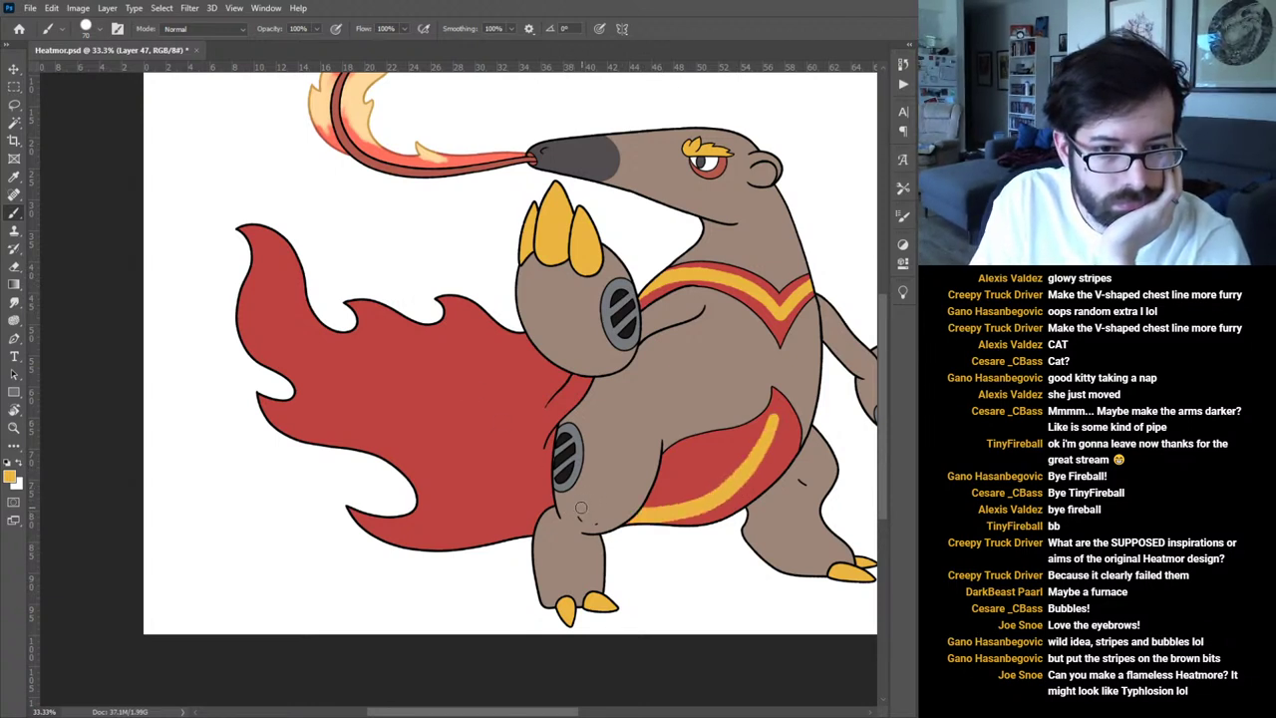
# Try long wavy yellow stripes on the tail: one at the bottom, one under the raised arm and a repainted one along the upper tip.
pyautogui.moveTo(544, 511); pyautogui.dragTo(451, 521)
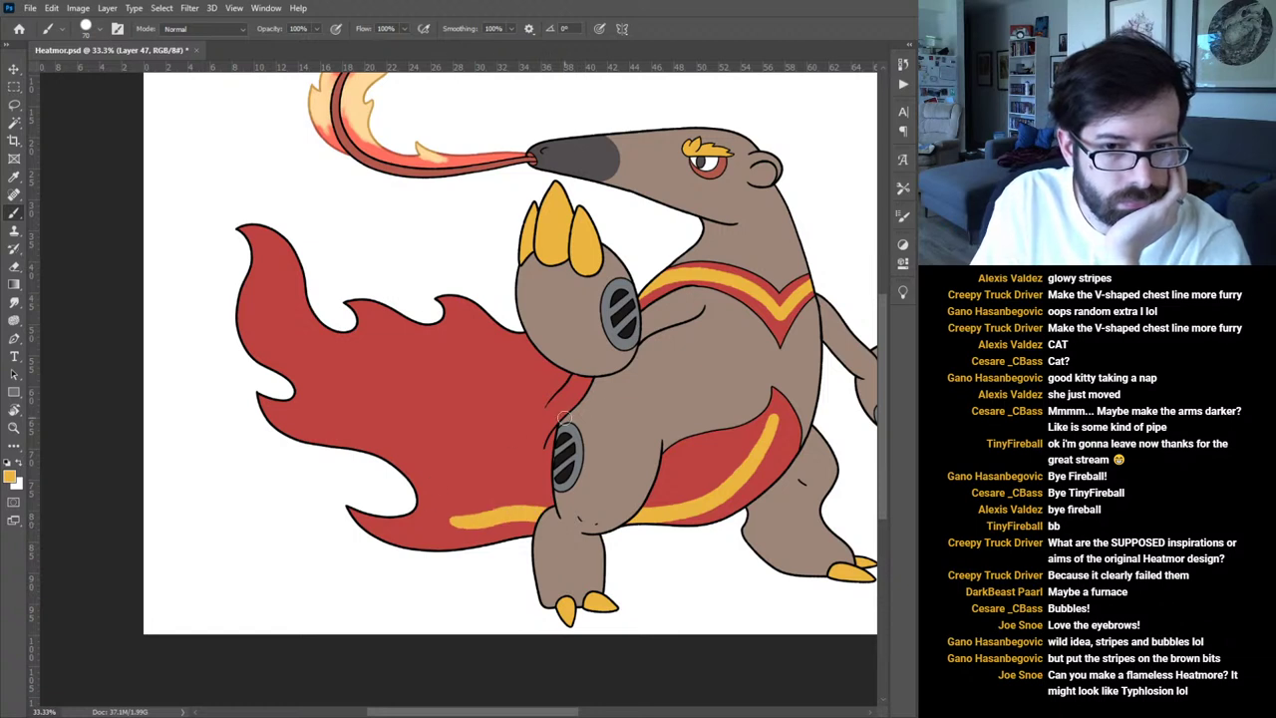
pyautogui.moveTo(580, 369)
pyautogui.mouseDown()
pyautogui.moveTo(525, 430)
pyautogui.moveTo(481, 437)
pyautogui.moveTo(390, 404)
pyautogui.moveTo(306, 410)
pyautogui.mouseUp()
pyautogui.moveTo(268, 245)
pyautogui.mouseDown()
pyautogui.moveTo(293, 345)
pyautogui.moveTo(519, 364)
pyautogui.mouseUp()
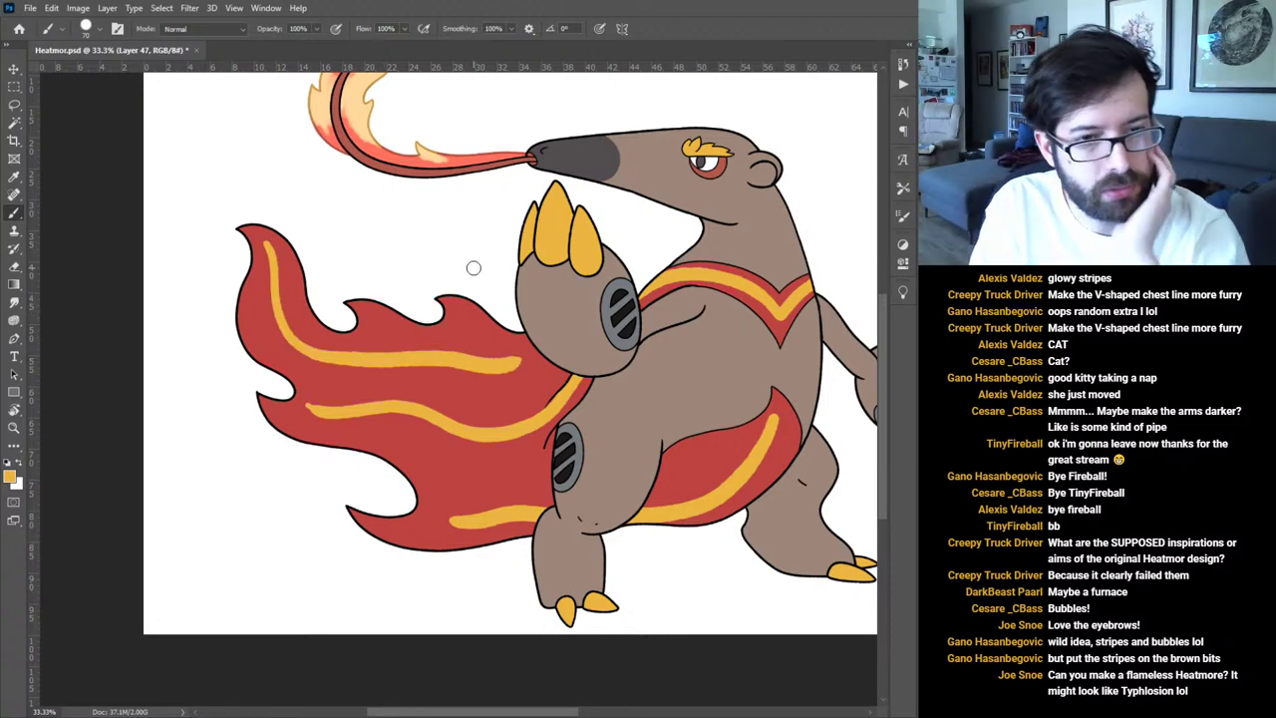
pyautogui.moveTo(265, 247)
pyautogui.mouseDown()
pyautogui.moveTo(275, 319)
pyautogui.moveTo(306, 355)
pyautogui.moveTo(410, 356)
pyautogui.moveTo(451, 384)
pyautogui.moveTo(528, 360)
pyautogui.mouseUp()
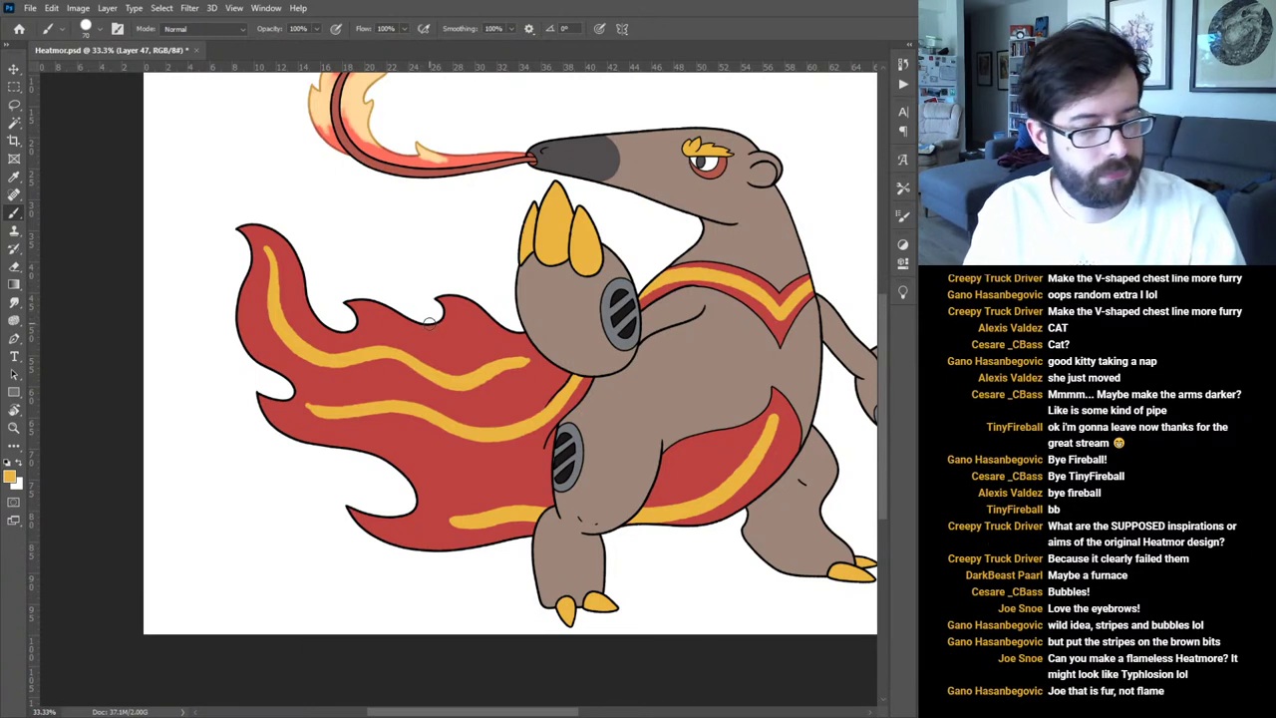
# Undo all the single yellow stripes on the tail, belly patch and chest band.
pyautogui.hotkey('ctrl', 'z')
pyautogui.hotkey('ctrl', 'z')
pyautogui.hotkey('ctrl', 'z')
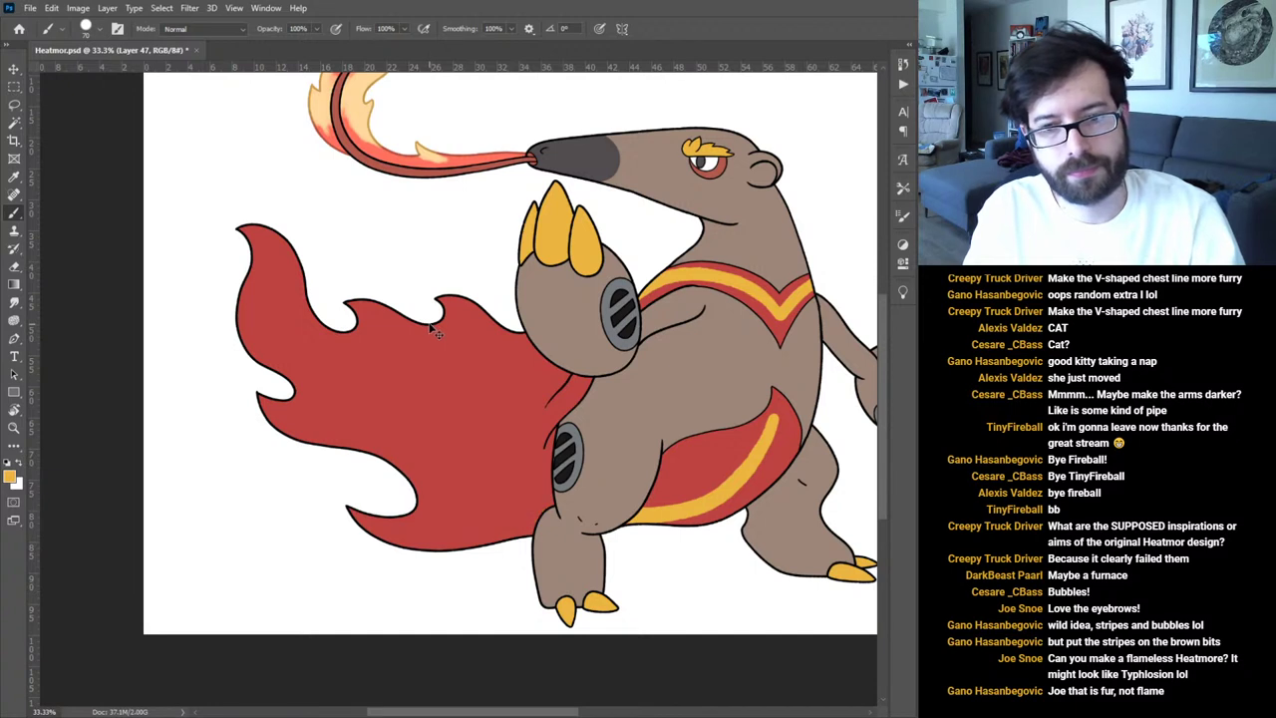
pyautogui.hotkey('ctrl', 'z')
pyautogui.hotkey('ctrl', 'z')
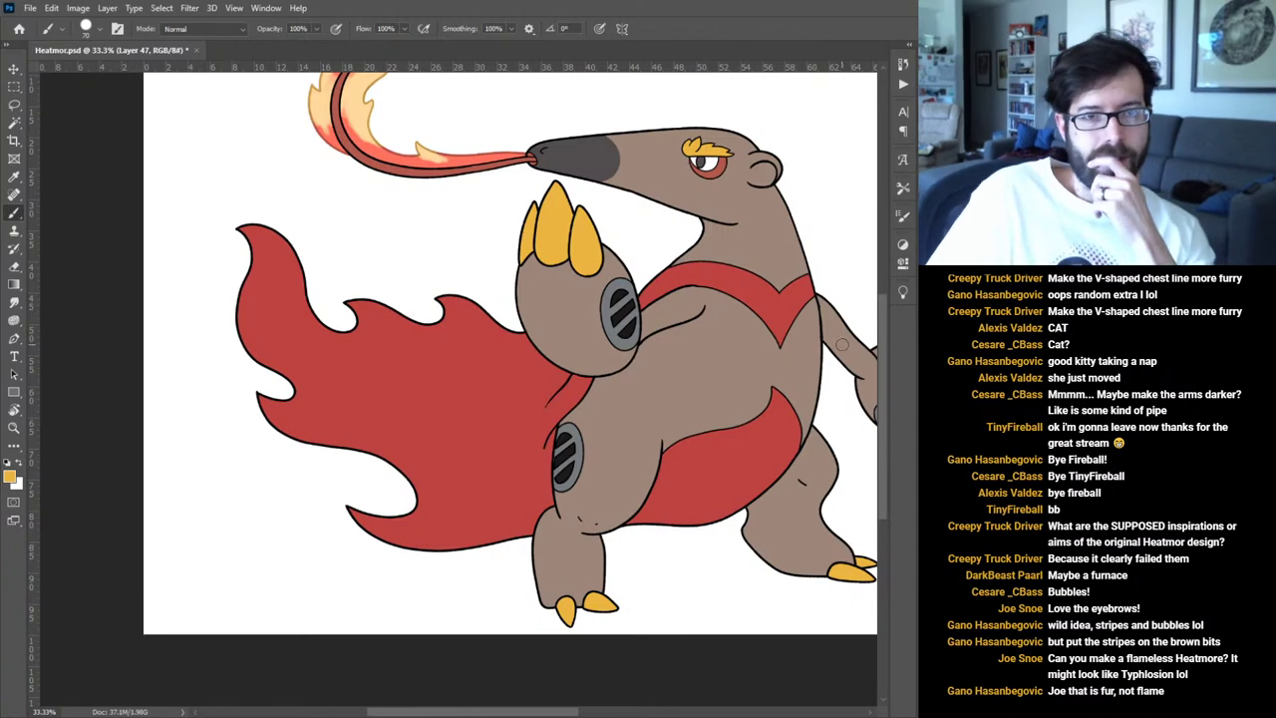
# Paint the lower tail yellow beneath a wavy border starting at the near thigh's vent, and fill the whole belly patch yellow.
pyautogui.moveTo(659, 331); pyautogui.dragTo(656, 365)
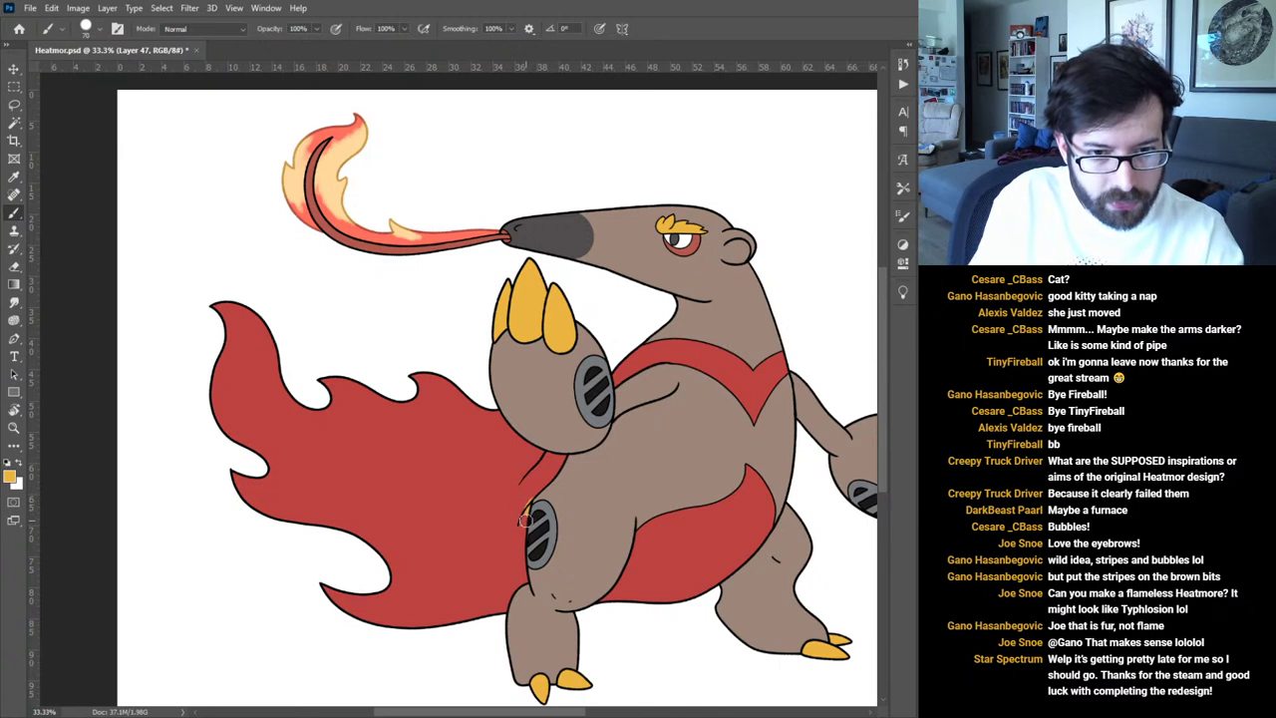
pyautogui.moveTo(533, 510)
pyautogui.mouseDown()
pyautogui.moveTo(481, 556)
pyautogui.moveTo(437, 519)
pyautogui.moveTo(389, 510)
pyautogui.mouseUp()
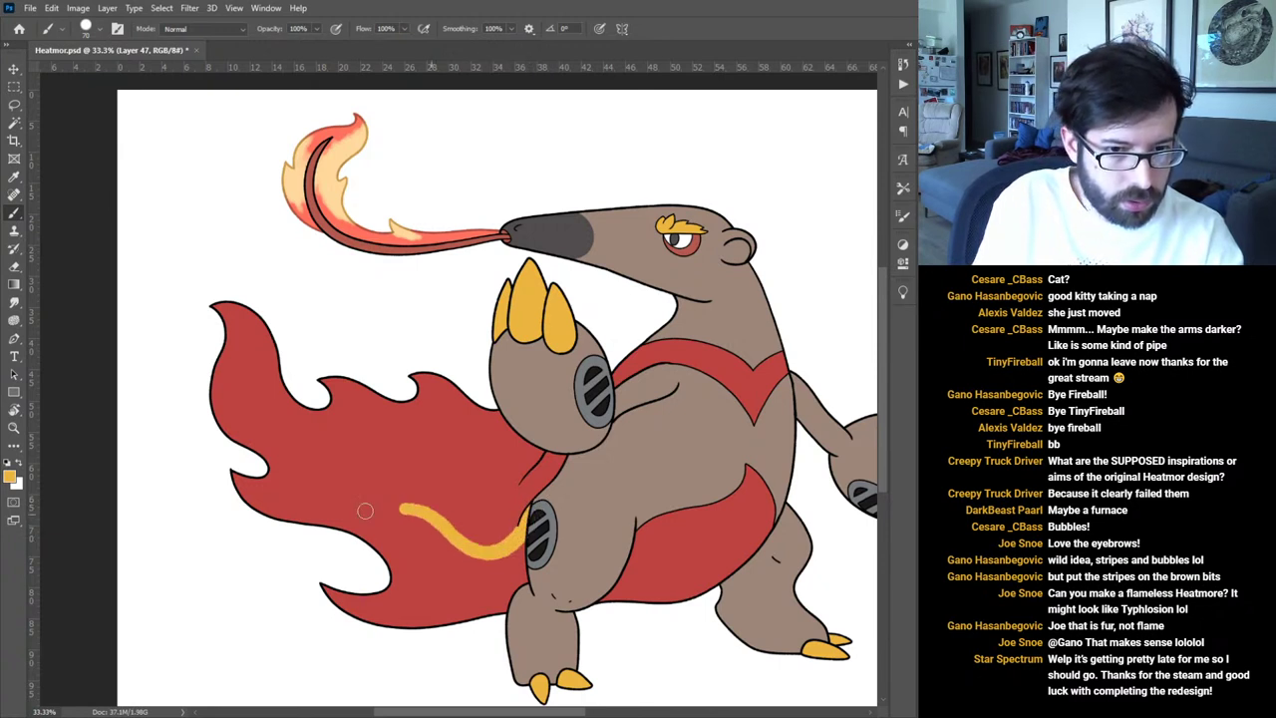
pyautogui.moveTo(229, 476)
pyautogui.mouseDown()
pyautogui.moveTo(289, 508)
pyautogui.moveTo(321, 498)
pyautogui.moveTo(409, 543)
pyautogui.moveTo(396, 590)
pyautogui.moveTo(312, 597)
pyautogui.moveTo(383, 620)
pyautogui.mouseUp()
pyautogui.hotkey('ctrl', 'z')
pyautogui.moveTo(645, 520)
pyautogui.mouseDown()
pyautogui.moveTo(569, 650)
pyautogui.moveTo(672, 502)
pyautogui.moveTo(636, 590)
pyautogui.moveTo(643, 581)
pyautogui.moveTo(672, 489)
pyautogui.moveTo(657, 515)
pyautogui.moveTo(681, 491)
pyautogui.moveTo(631, 634)
pyautogui.moveTo(662, 547)
pyautogui.moveTo(713, 486)
pyautogui.moveTo(647, 643)
pyautogui.moveTo(763, 424)
pyautogui.mouseUp()
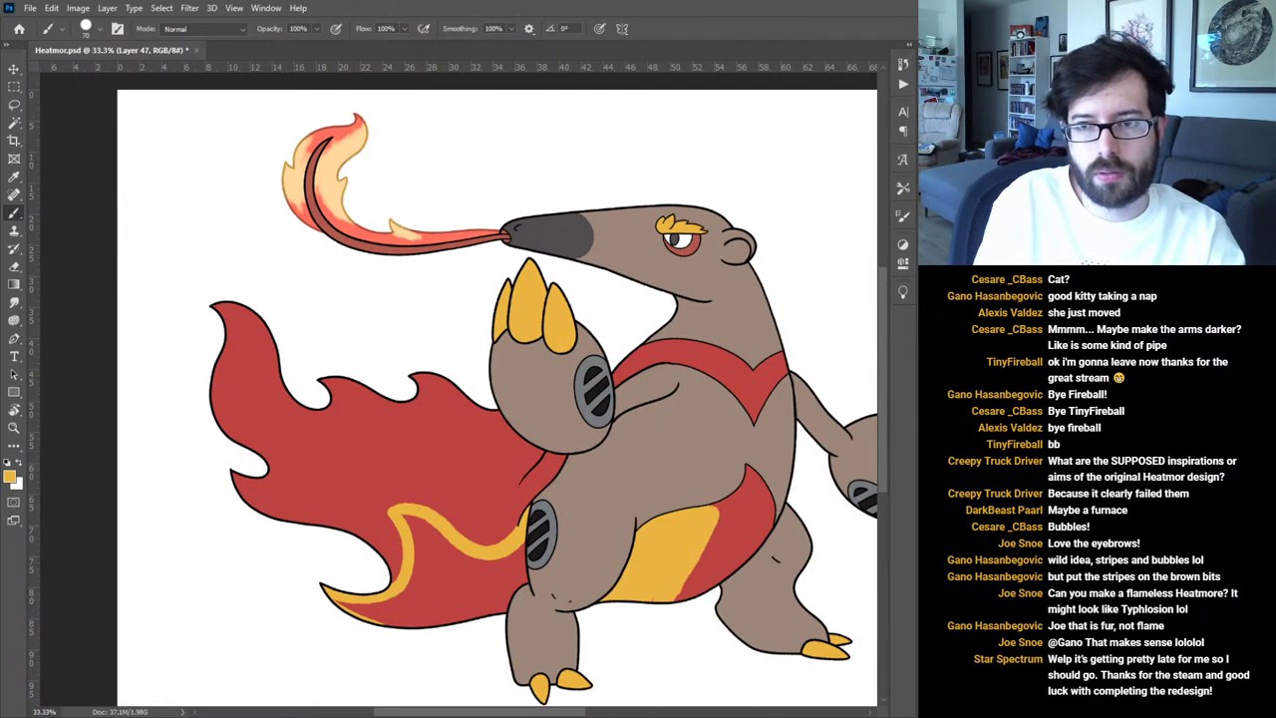
pyautogui.moveTo(715, 498)
pyautogui.mouseDown()
pyautogui.moveTo(661, 637)
pyautogui.moveTo(667, 589)
pyautogui.moveTo(647, 602)
pyautogui.moveTo(759, 452)
pyautogui.moveTo(775, 450)
pyautogui.moveTo(766, 489)
pyautogui.moveTo(682, 624)
pyautogui.moveTo(763, 541)
pyautogui.moveTo(758, 565)
pyautogui.moveTo(726, 544)
pyautogui.mouseUp()
pyautogui.moveTo(461, 589)
pyautogui.mouseDown()
pyautogui.moveTo(353, 610)
pyautogui.moveTo(391, 623)
pyautogui.moveTo(416, 600)
pyautogui.moveTo(431, 540)
pyautogui.moveTo(406, 602)
pyautogui.moveTo(419, 548)
pyautogui.moveTo(404, 516)
pyautogui.moveTo(440, 613)
pyautogui.moveTo(430, 536)
pyautogui.moveTo(484, 566)
pyautogui.moveTo(428, 559)
pyautogui.moveTo(442, 541)
pyautogui.moveTo(416, 603)
pyautogui.moveTo(531, 544)
pyautogui.moveTo(464, 584)
pyautogui.moveTo(473, 625)
pyautogui.moveTo(503, 603)
pyautogui.moveTo(525, 552)
pyautogui.mouseUp()
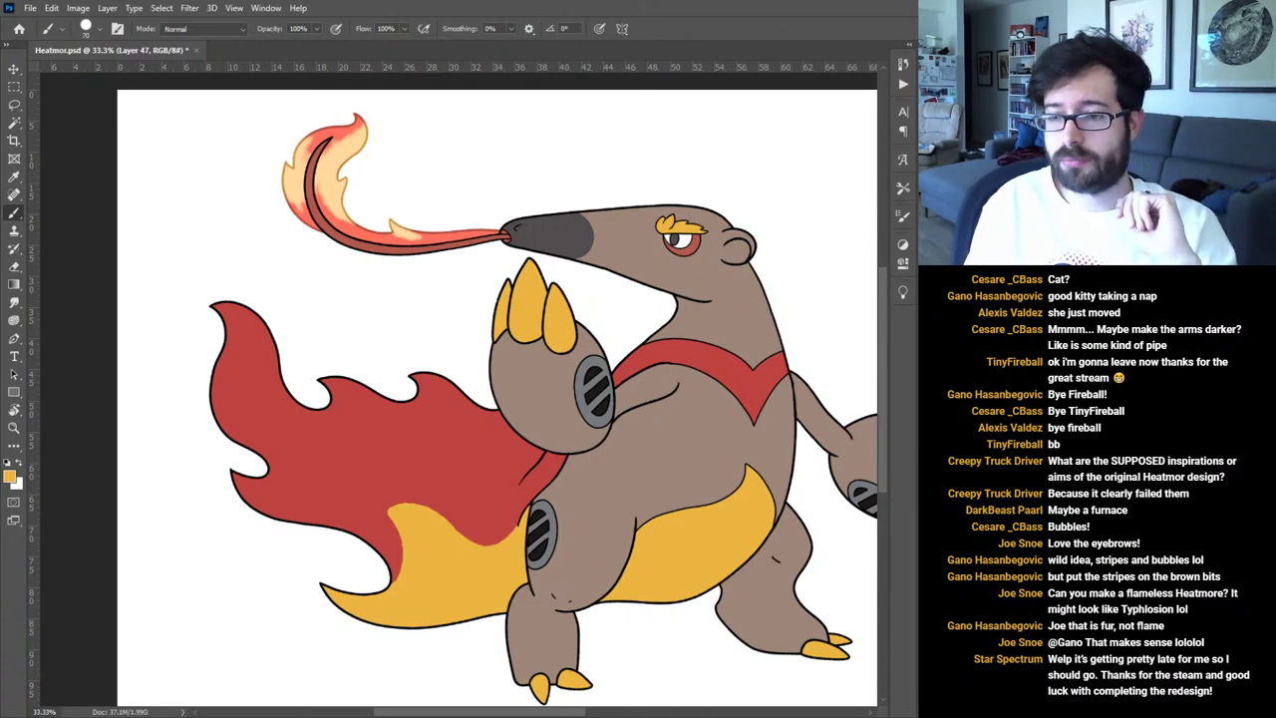
# Resample the yellow and paint the tail's upper outer edge from its tip to the notch, ending in a wedge pointing into the red.
pyautogui.press('d')
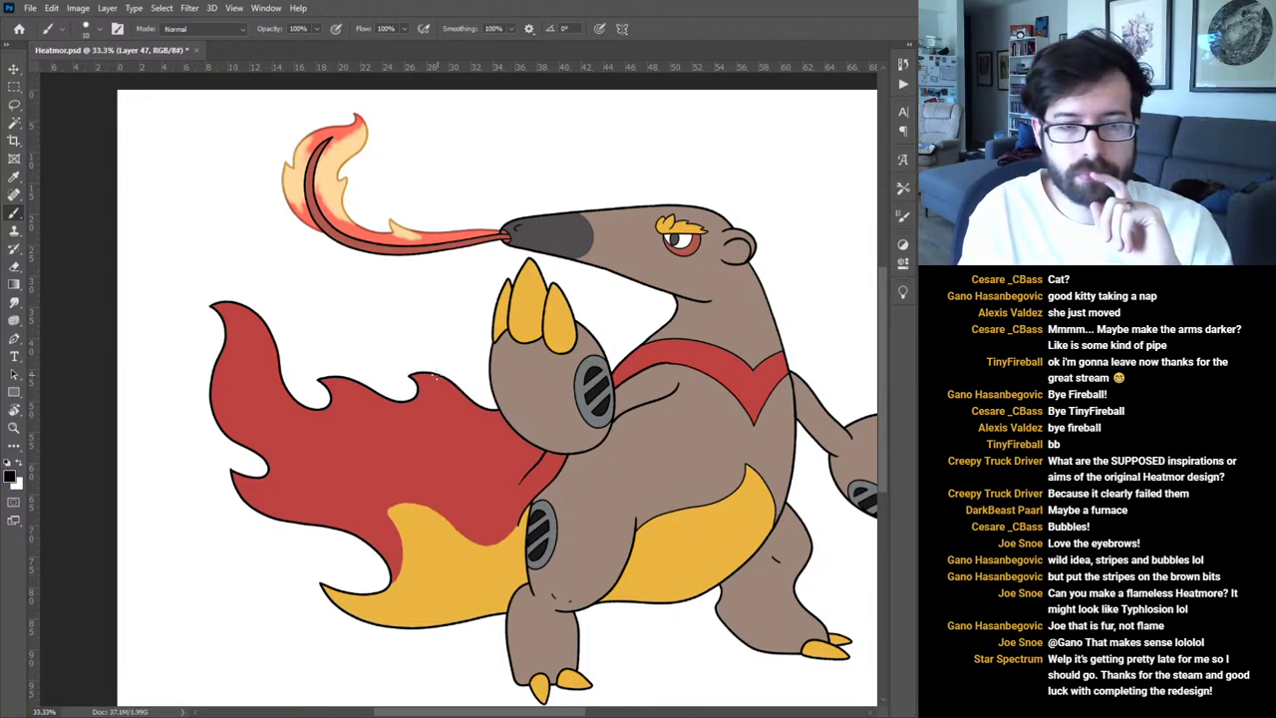
pyautogui.press('i')
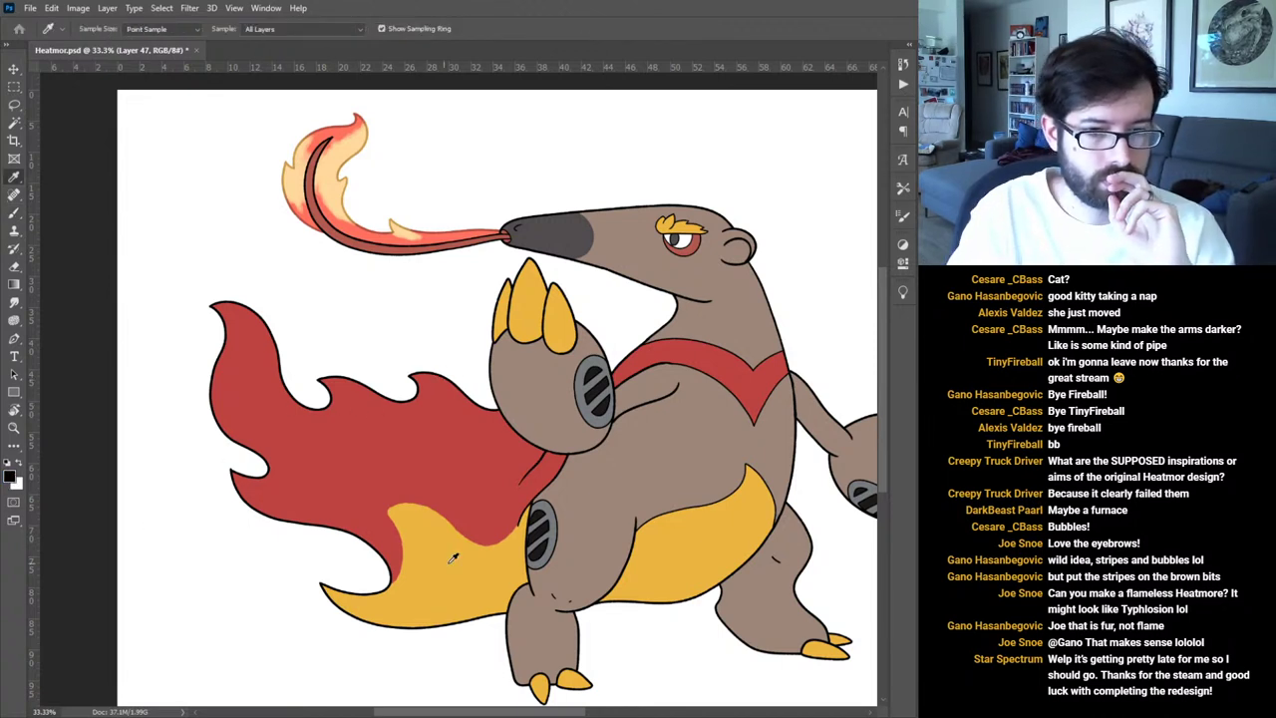
pyautogui.press('b')
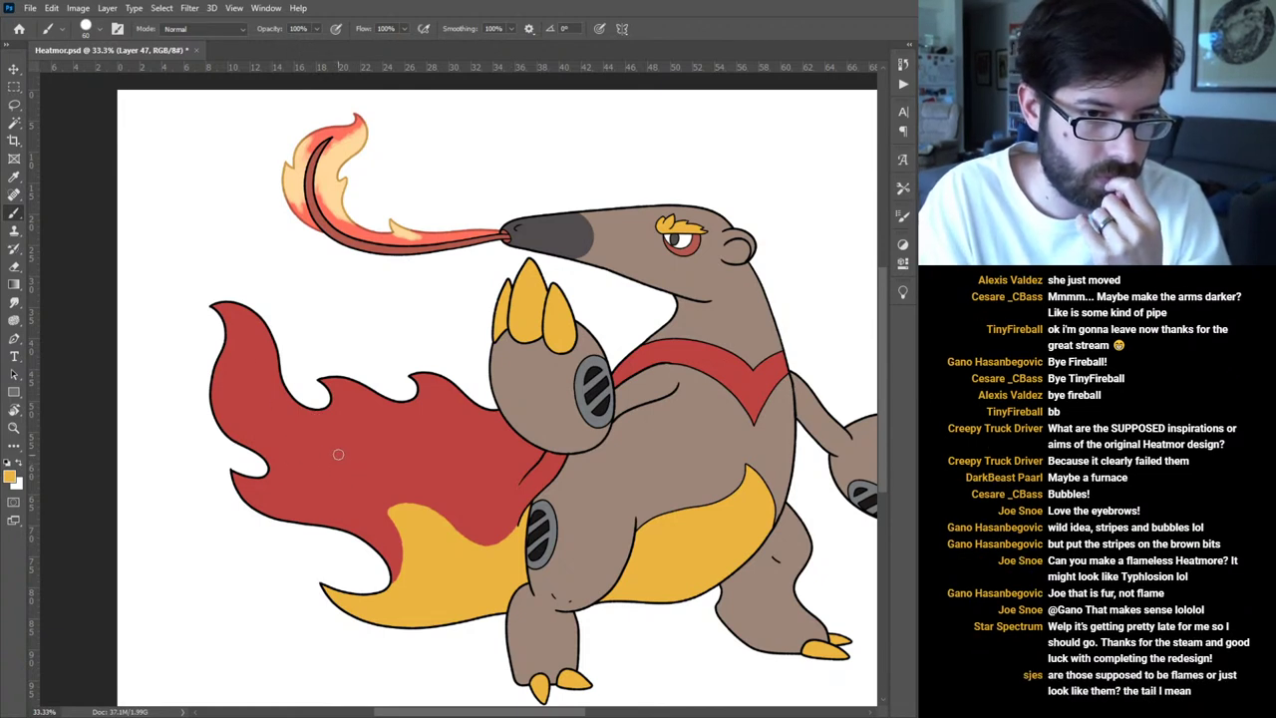
pyautogui.moveTo(263, 474); pyautogui.dragTo(353, 485)
pyautogui.hotkey('ctrl', 'z')
pyautogui.moveTo(266, 472)
pyautogui.mouseDown()
pyautogui.moveTo(325, 475)
pyautogui.moveTo(368, 498)
pyautogui.moveTo(255, 424)
pyautogui.moveTo(214, 307)
pyautogui.mouseUp()
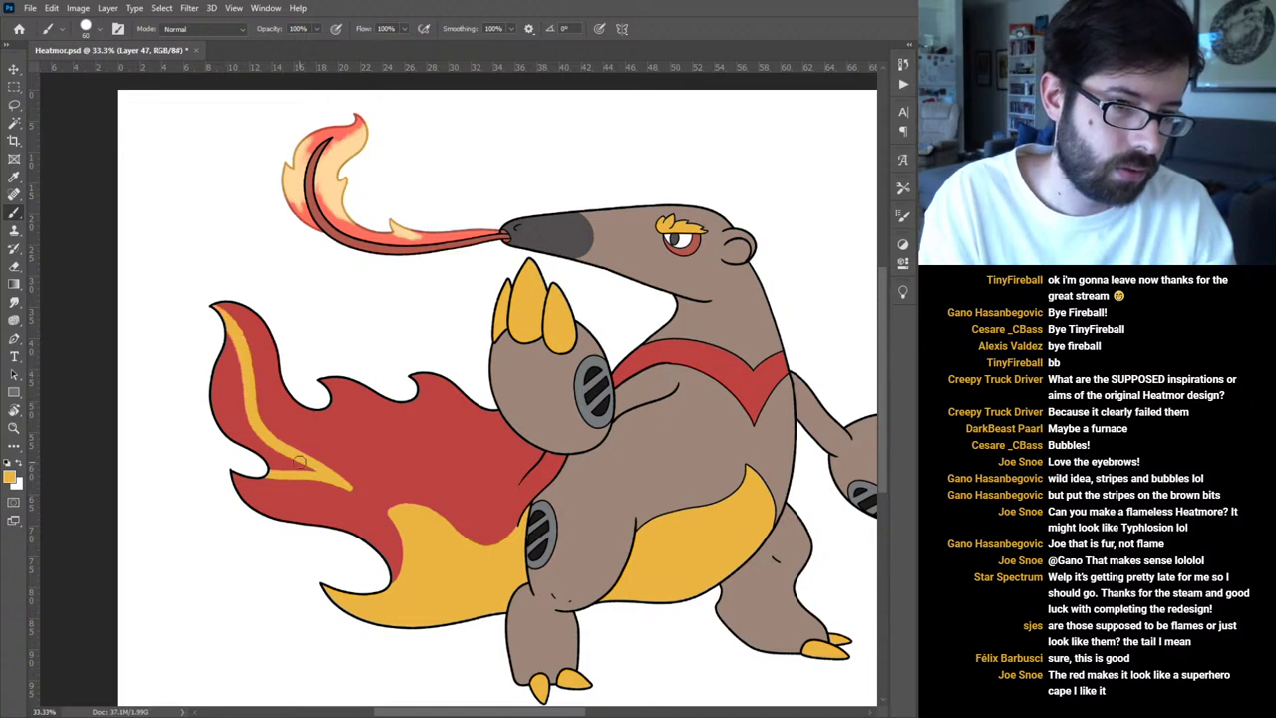
pyautogui.moveTo(267, 453); pyautogui.dragTo(214, 312)
pyautogui.moveTo(241, 446)
pyautogui.mouseDown()
pyautogui.moveTo(212, 393)
pyautogui.moveTo(217, 322)
pyautogui.mouseUp()
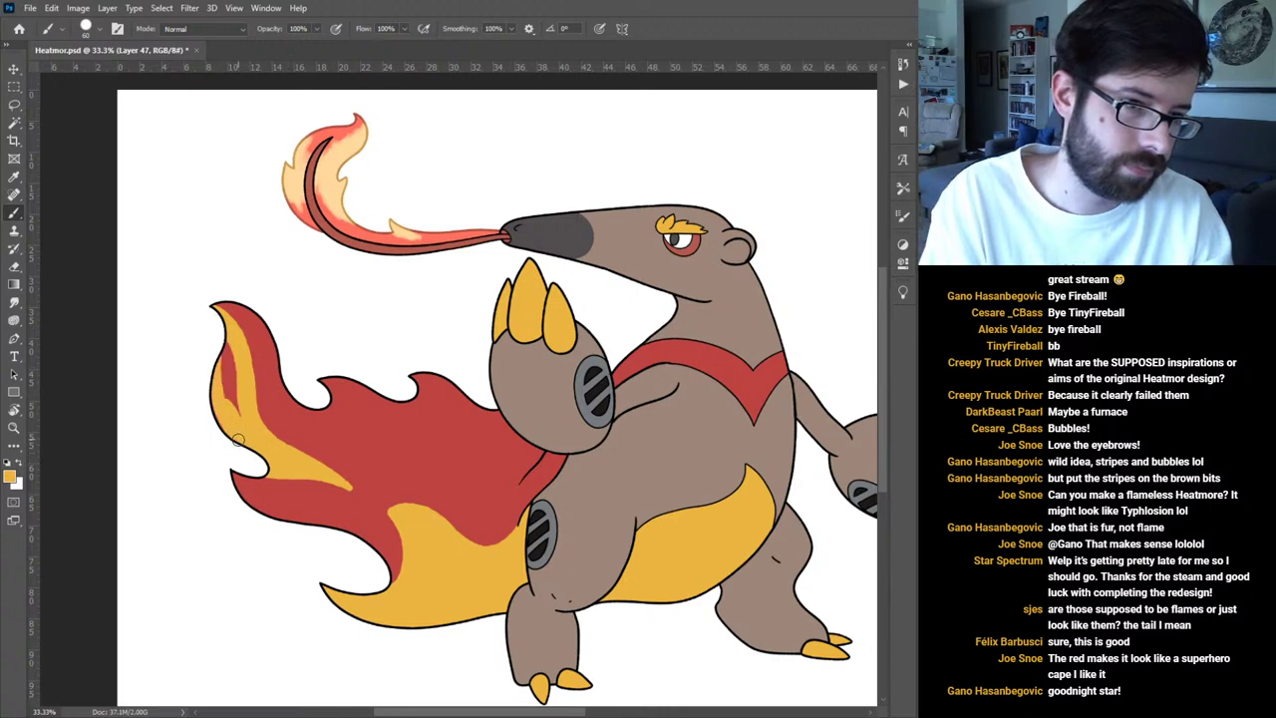
pyautogui.moveTo(242, 431); pyautogui.dragTo(217, 328)
pyautogui.moveTo(241, 420); pyautogui.dragTo(223, 333)
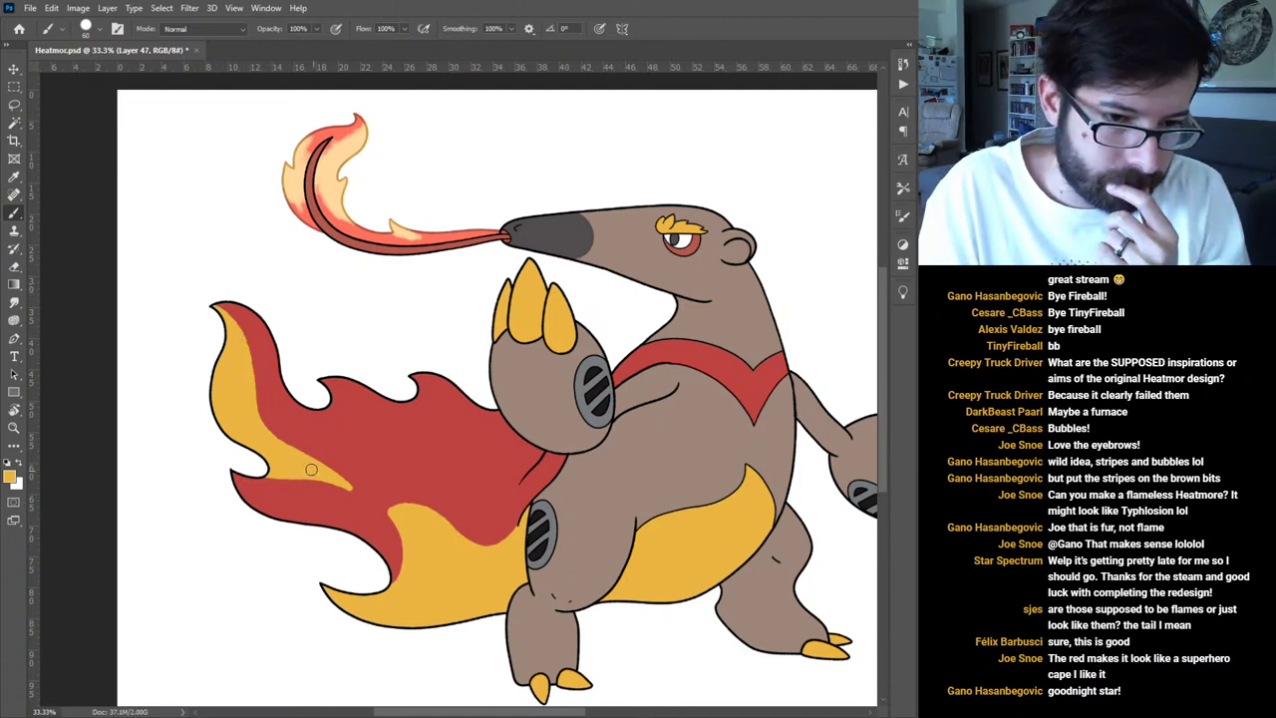
pyautogui.moveTo(335, 477)
pyautogui.mouseDown()
pyautogui.moveTo(400, 547)
pyautogui.moveTo(383, 520)
pyautogui.mouseUp()
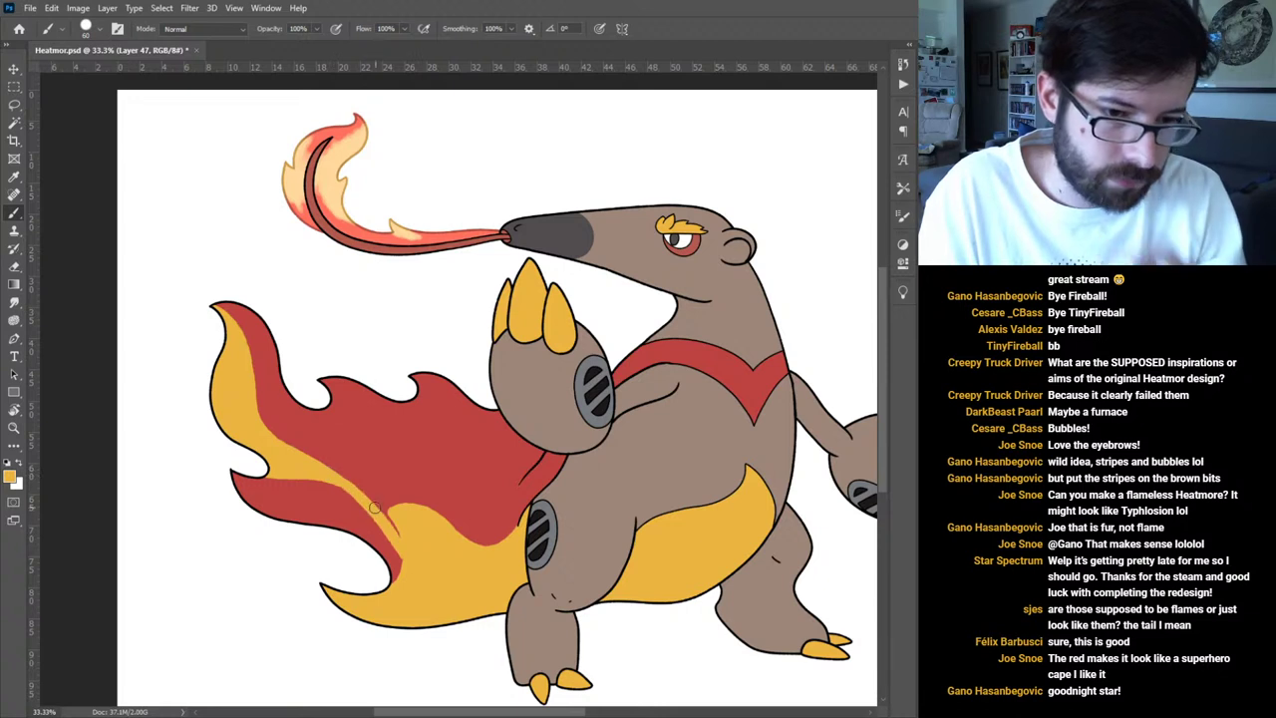
pyautogui.hotkey('ctrl', 'z')
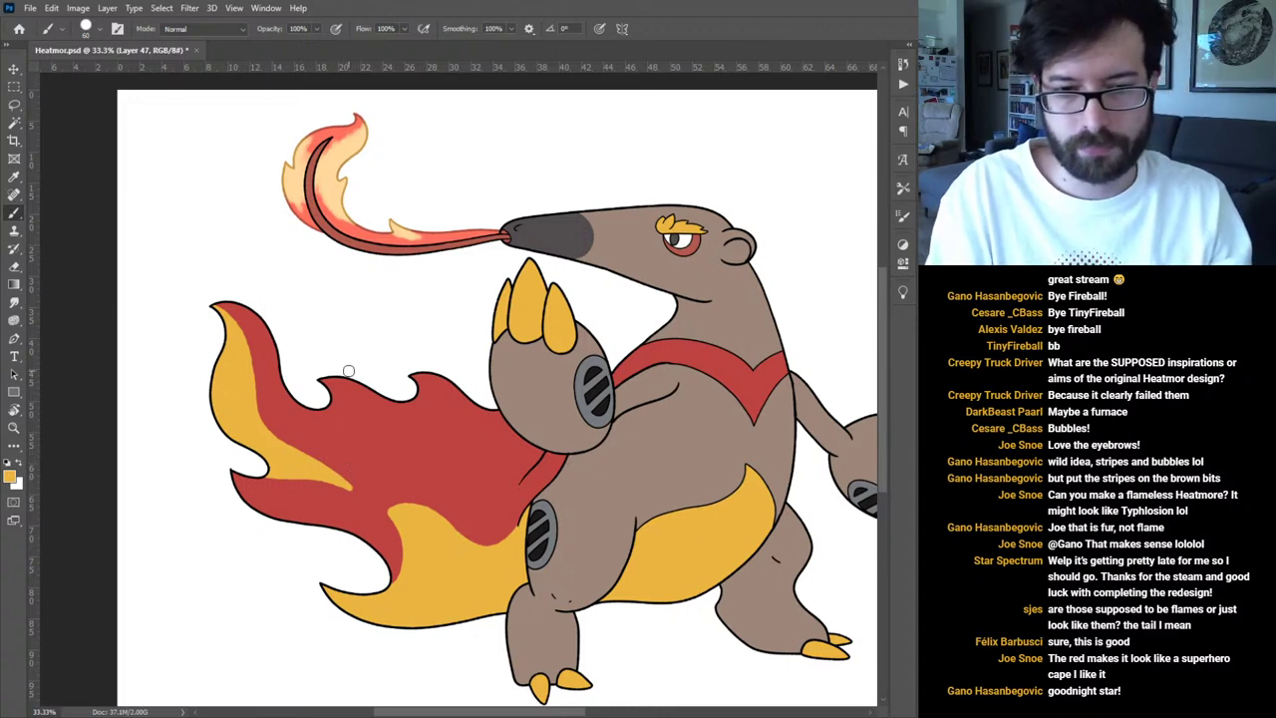
# Clear the yellow areas and paint a stepped, wavy yellow border across the tail from the near thigh's vent to the upper outer edge.
pyautogui.press('Delete')
pyautogui.hotkey('ctrl', 'shift', 'alt', 'n')
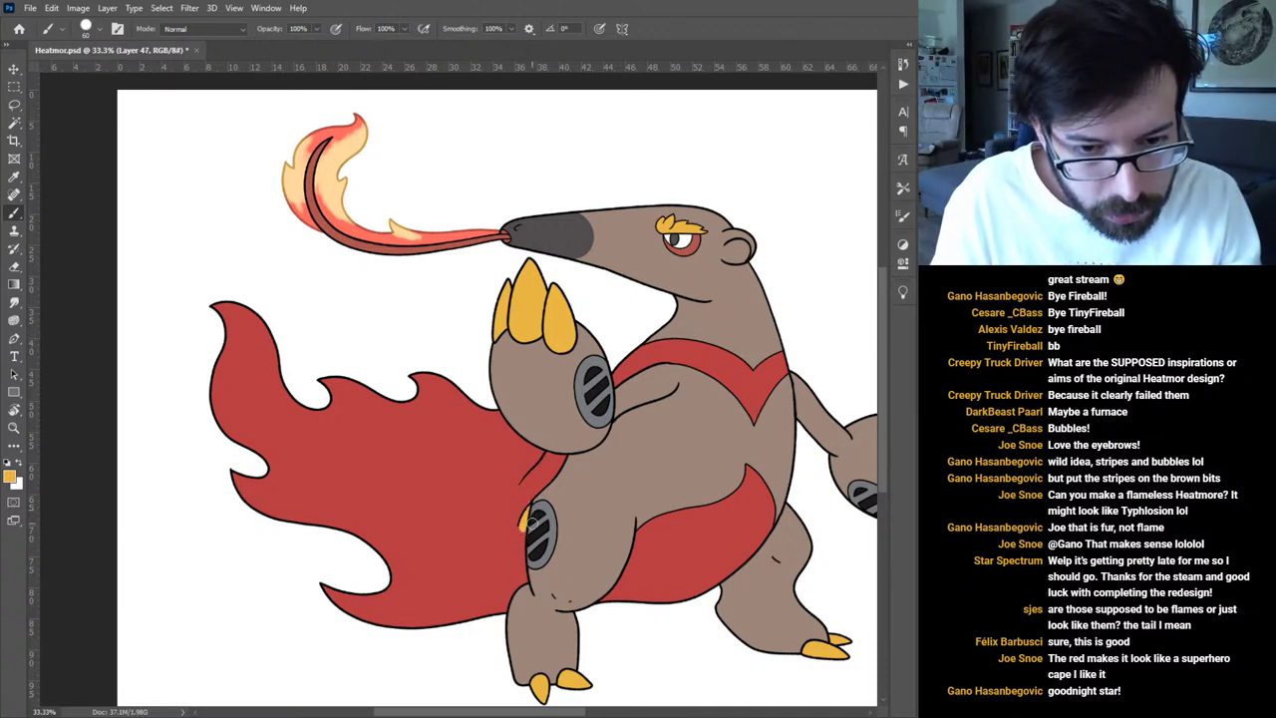
pyautogui.moveTo(529, 504); pyautogui.dragTo(510, 555)
pyautogui.hotkey('ctrl', 'z')
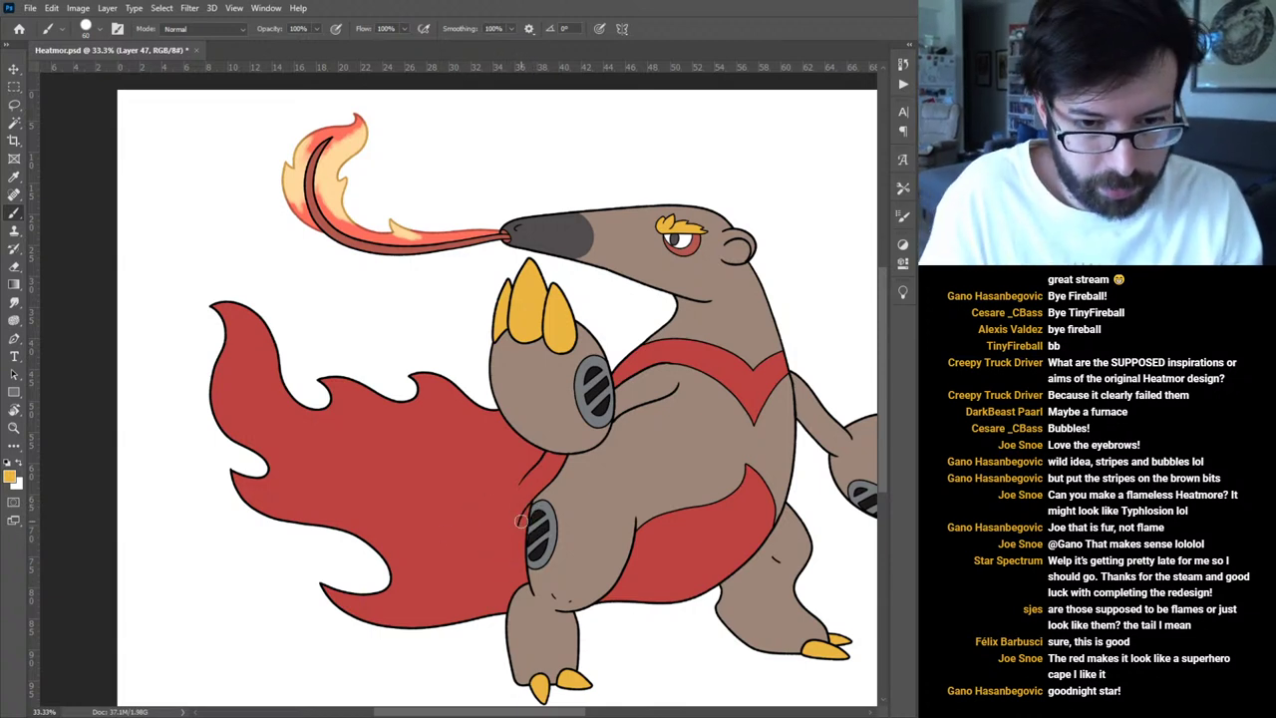
pyautogui.moveTo(525, 516)
pyautogui.mouseDown()
pyautogui.moveTo(505, 549)
pyautogui.moveTo(458, 569)
pyautogui.moveTo(418, 538)
pyautogui.mouseUp()
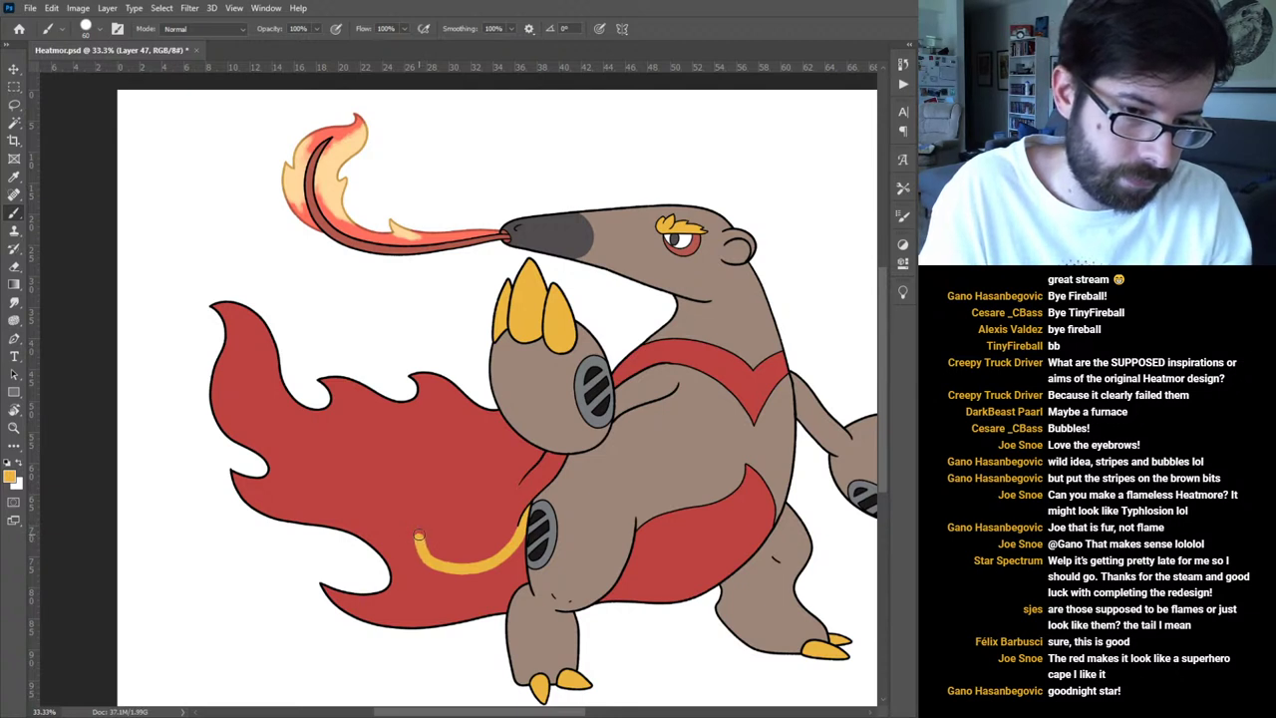
pyautogui.moveTo(418, 538)
pyautogui.mouseDown()
pyautogui.moveTo(342, 467)
pyautogui.moveTo(300, 452)
pyautogui.moveTo(319, 480)
pyautogui.moveTo(286, 478)
pyautogui.moveTo(230, 409)
pyautogui.moveTo(213, 327)
pyautogui.mouseUp()
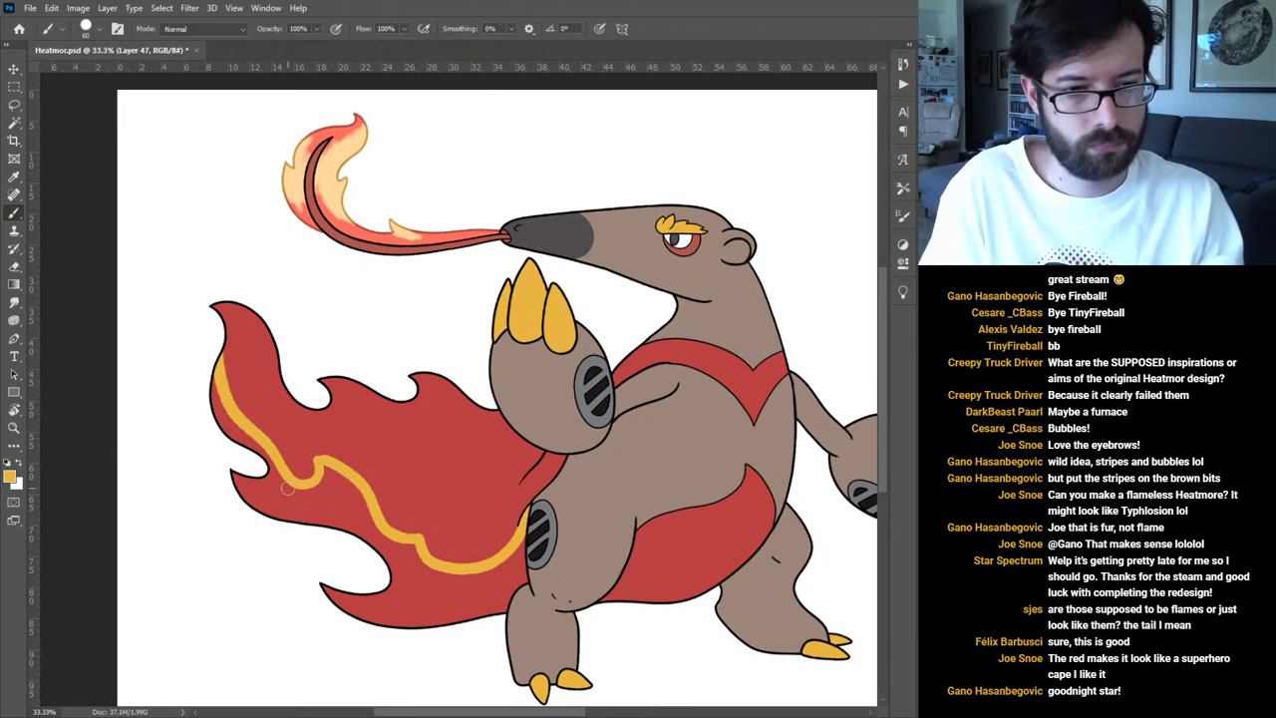
# Fill the tail below the wavy border and the entire belly patch with yellow.
pyautogui.moveTo(211, 374)
pyautogui.mouseDown()
pyautogui.moveTo(233, 447)
pyautogui.moveTo(233, 425)
pyautogui.moveTo(278, 478)
pyautogui.moveTo(264, 474)
pyautogui.moveTo(265, 516)
pyautogui.moveTo(226, 458)
pyautogui.moveTo(292, 506)
pyautogui.moveTo(304, 504)
pyautogui.moveTo(292, 491)
pyautogui.moveTo(337, 475)
pyautogui.moveTo(387, 541)
pyautogui.moveTo(341, 494)
pyautogui.moveTo(319, 508)
pyautogui.moveTo(356, 522)
pyautogui.mouseUp()
pyautogui.moveTo(379, 546); pyautogui.dragTo(403, 570)
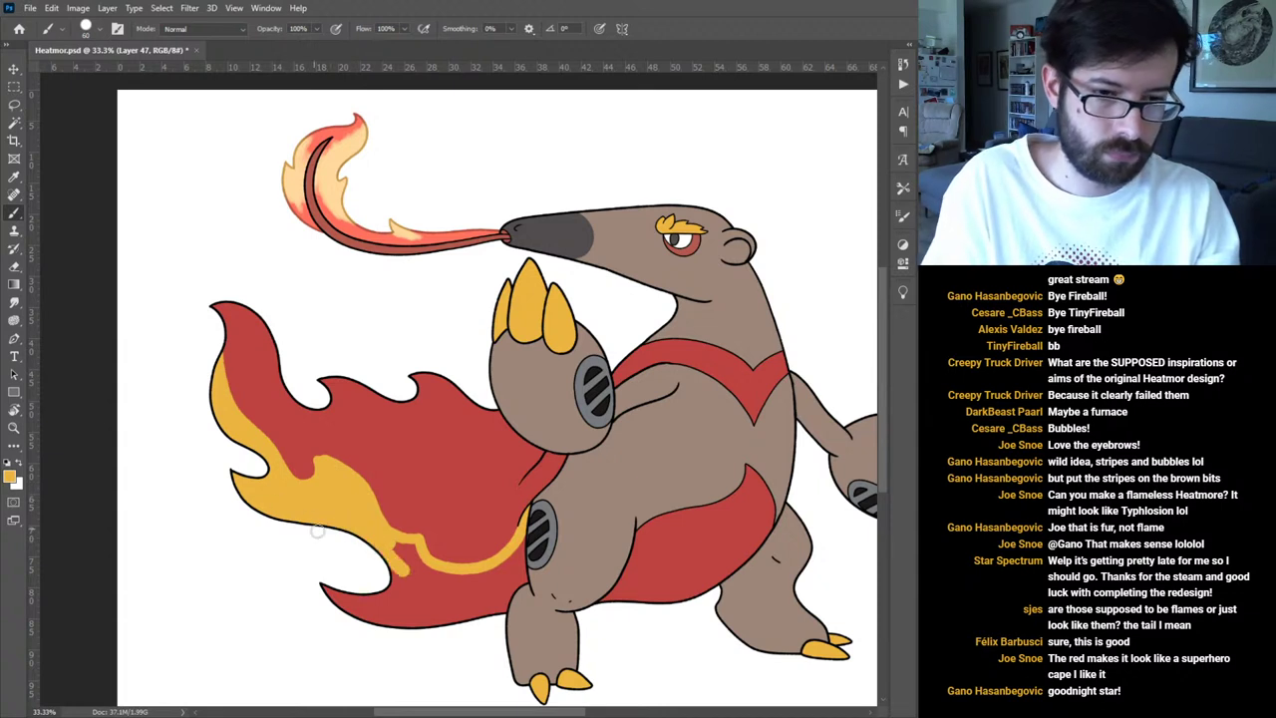
pyautogui.moveTo(325, 586)
pyautogui.mouseDown()
pyautogui.moveTo(425, 635)
pyautogui.moveTo(399, 571)
pyautogui.moveTo(404, 546)
pyautogui.moveTo(460, 614)
pyautogui.mouseUp()
pyautogui.moveTo(407, 560)
pyautogui.mouseDown()
pyautogui.moveTo(435, 619)
pyautogui.moveTo(405, 581)
pyautogui.moveTo(514, 591)
pyautogui.moveTo(434, 578)
pyautogui.moveTo(498, 572)
pyautogui.moveTo(431, 582)
pyautogui.moveTo(473, 574)
pyautogui.moveTo(462, 598)
pyautogui.moveTo(483, 626)
pyautogui.moveTo(527, 604)
pyautogui.mouseUp()
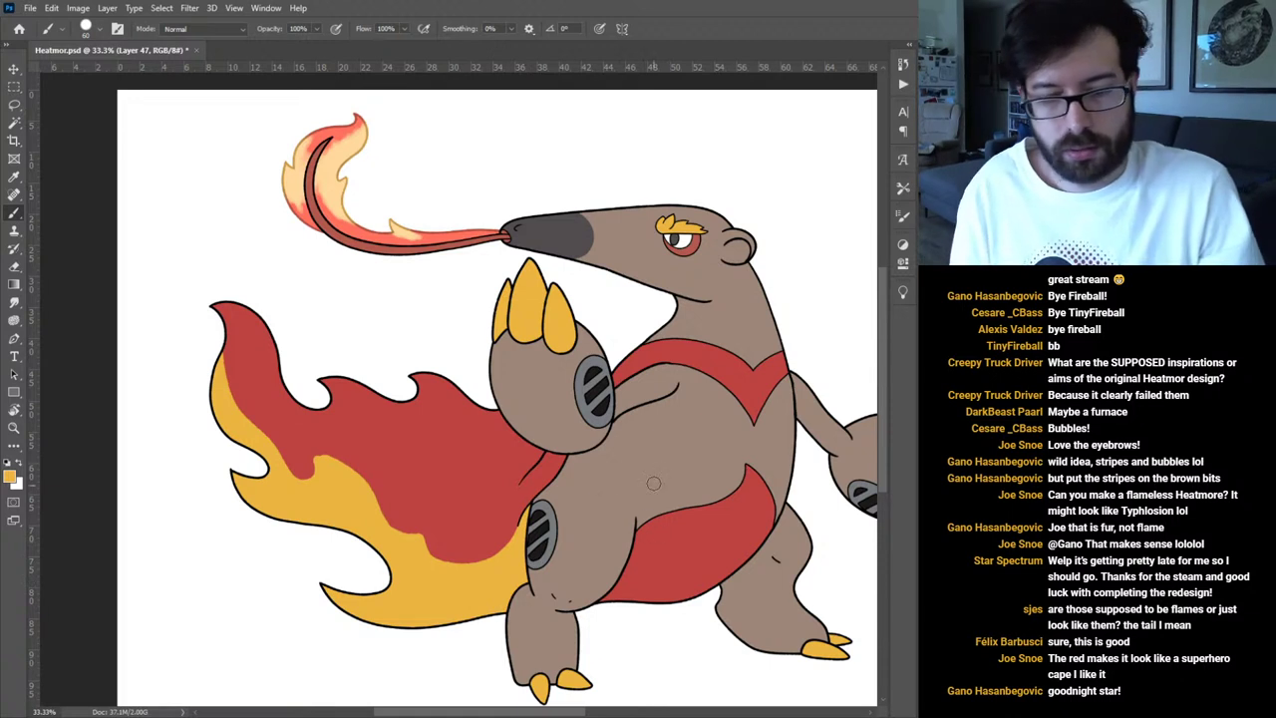
pyautogui.moveTo(642, 570)
pyautogui.mouseDown()
pyautogui.moveTo(647, 522)
pyautogui.moveTo(607, 591)
pyautogui.moveTo(649, 540)
pyautogui.moveTo(650, 627)
pyautogui.moveTo(706, 515)
pyautogui.moveTo(740, 505)
pyautogui.moveTo(714, 578)
pyautogui.moveTo(776, 488)
pyautogui.moveTo(754, 461)
pyautogui.mouseUp()
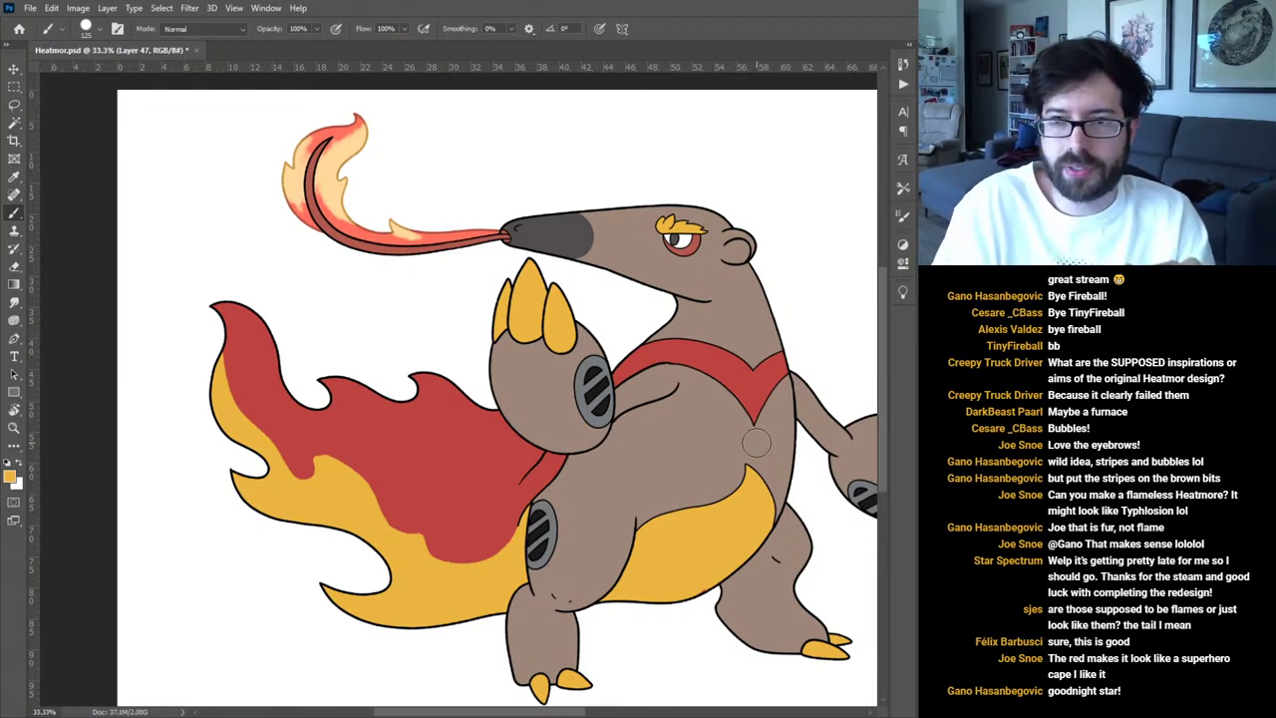
# Extend the yellow wave crest in the middle of the tail into a sharp flame tip with a larger brush.
pyautogui.press('d')
pyautogui.press('i')
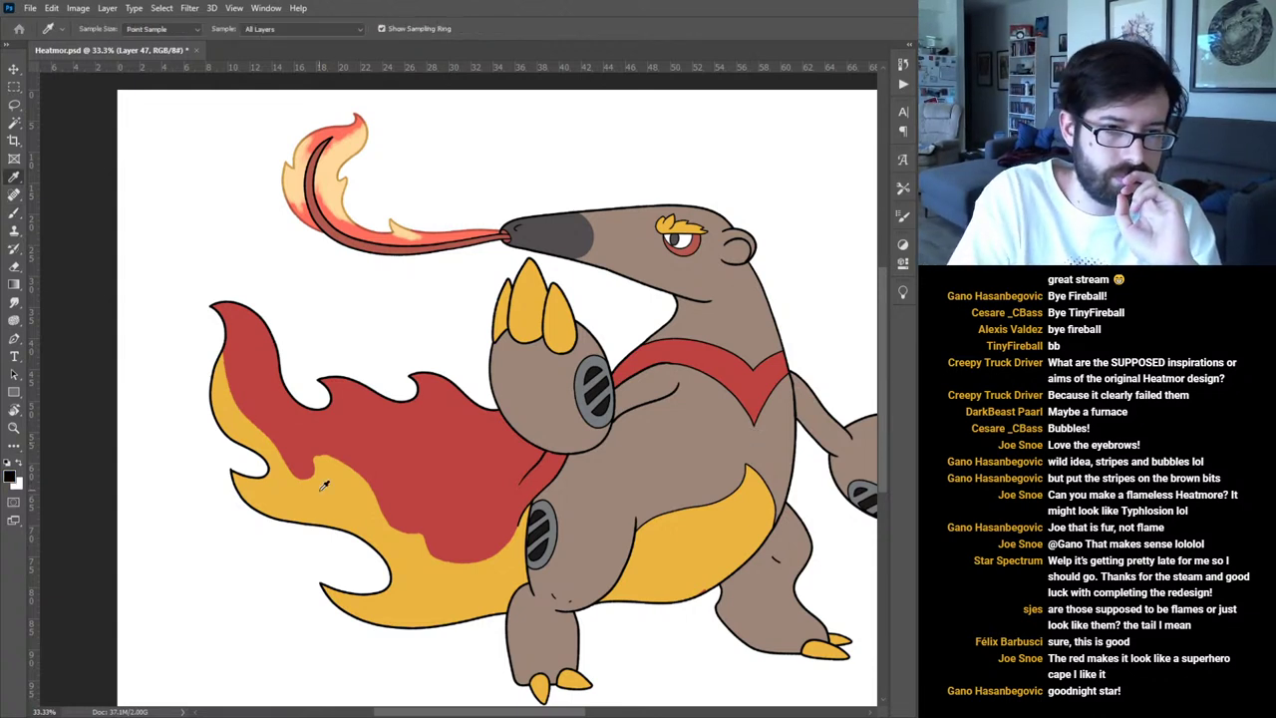
pyautogui.press('b')
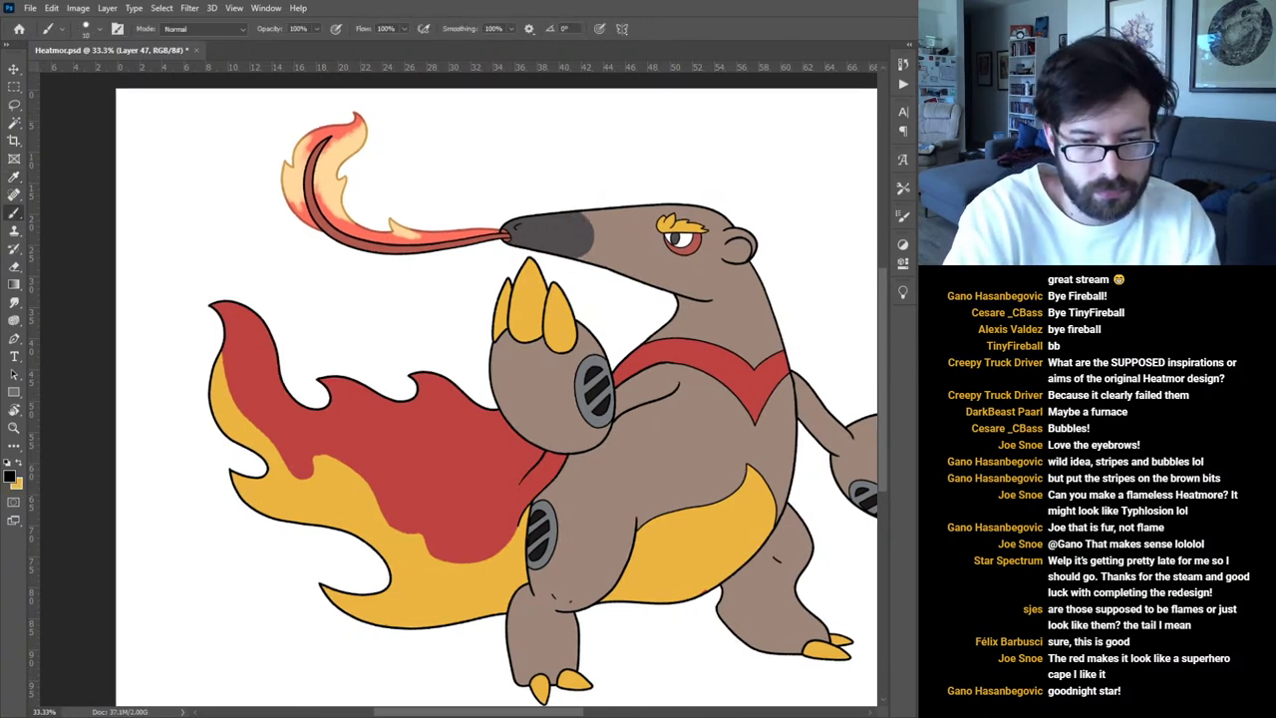
pyautogui.hotkey('ctrl', '+')
pyautogui.hotkey('ctrl', '+')
pyautogui.hotkey('ctrl', '+')
pyautogui.moveTo(355, 411); pyautogui.dragTo(618, 231)
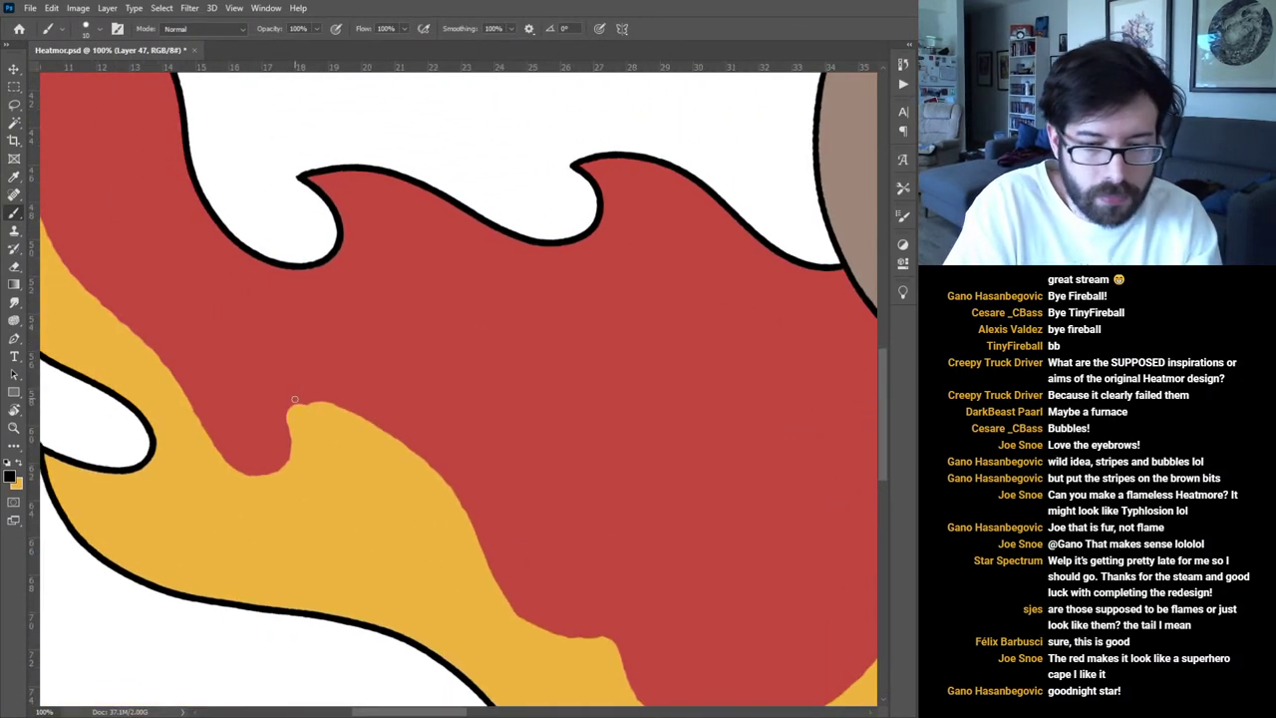
pyautogui.press(']')
pyautogui.press(']')
pyautogui.press(']')
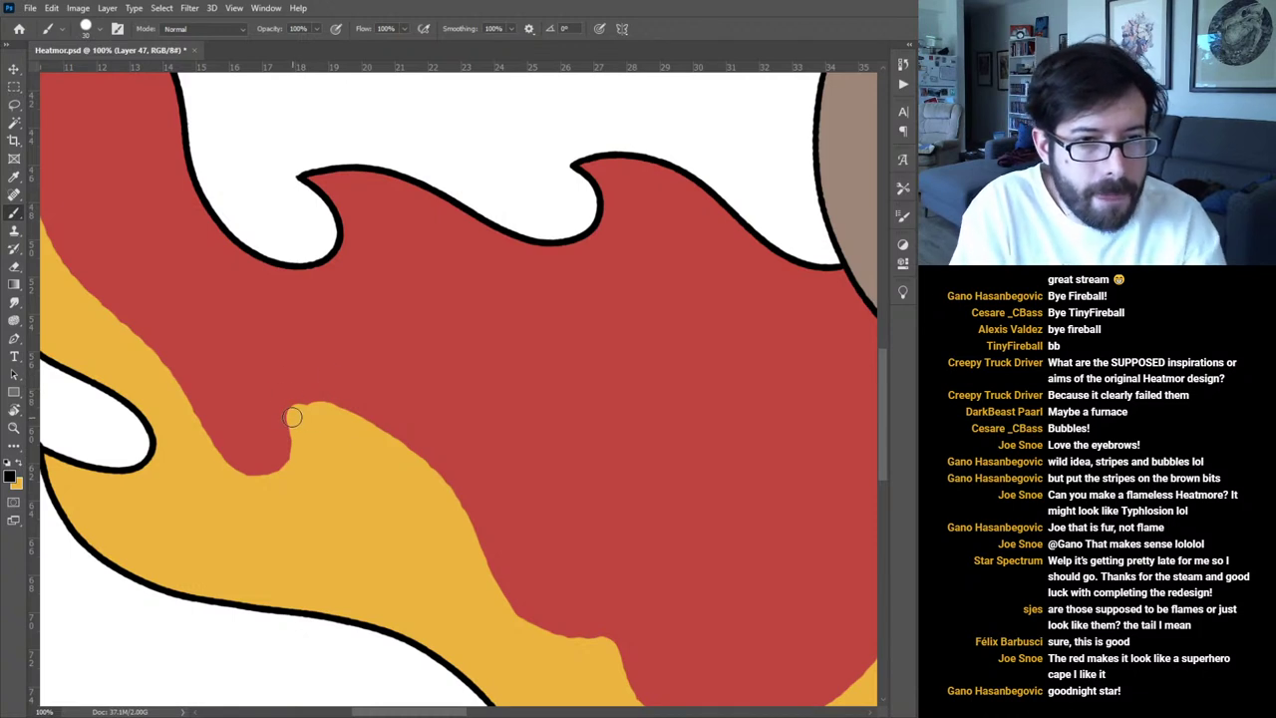
pyautogui.moveTo(298, 432); pyautogui.dragTo(279, 402)
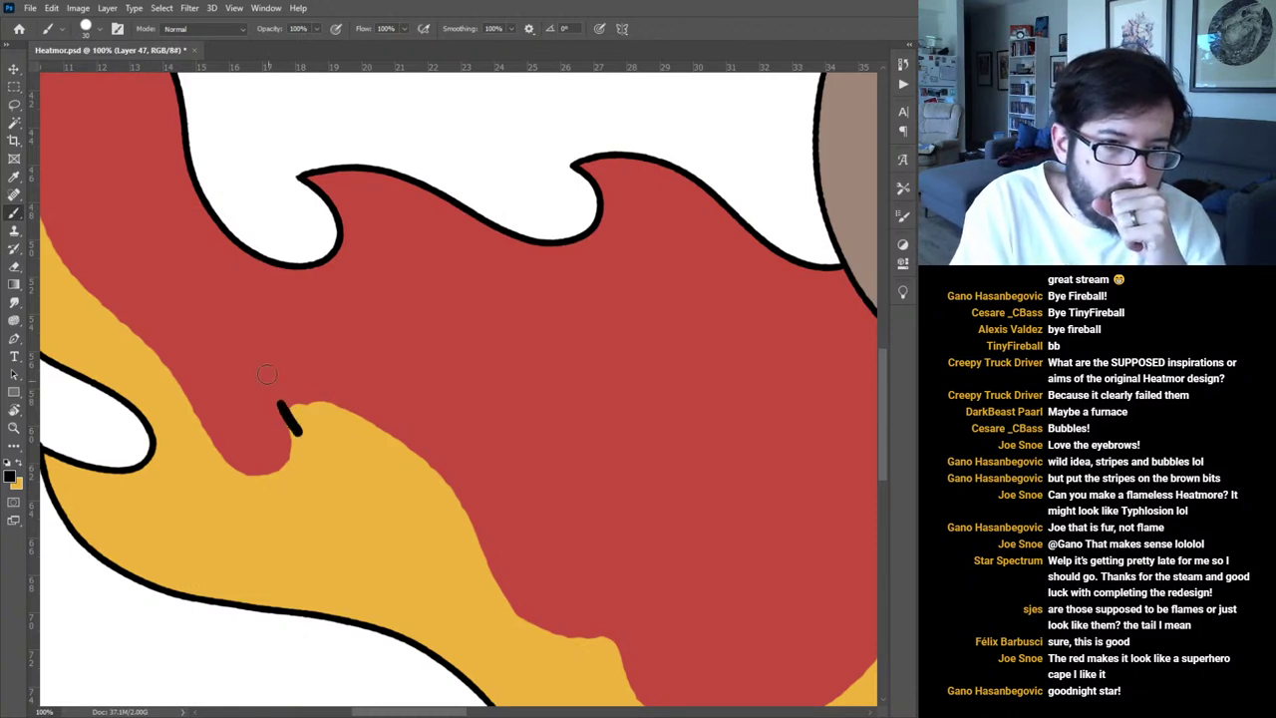
pyautogui.hotkey('ctrl', 'z')
pyautogui.press('x')
pyautogui.moveTo(302, 429)
pyautogui.mouseDown()
pyautogui.moveTo(273, 350)
pyautogui.moveTo(308, 404)
pyautogui.mouseUp()
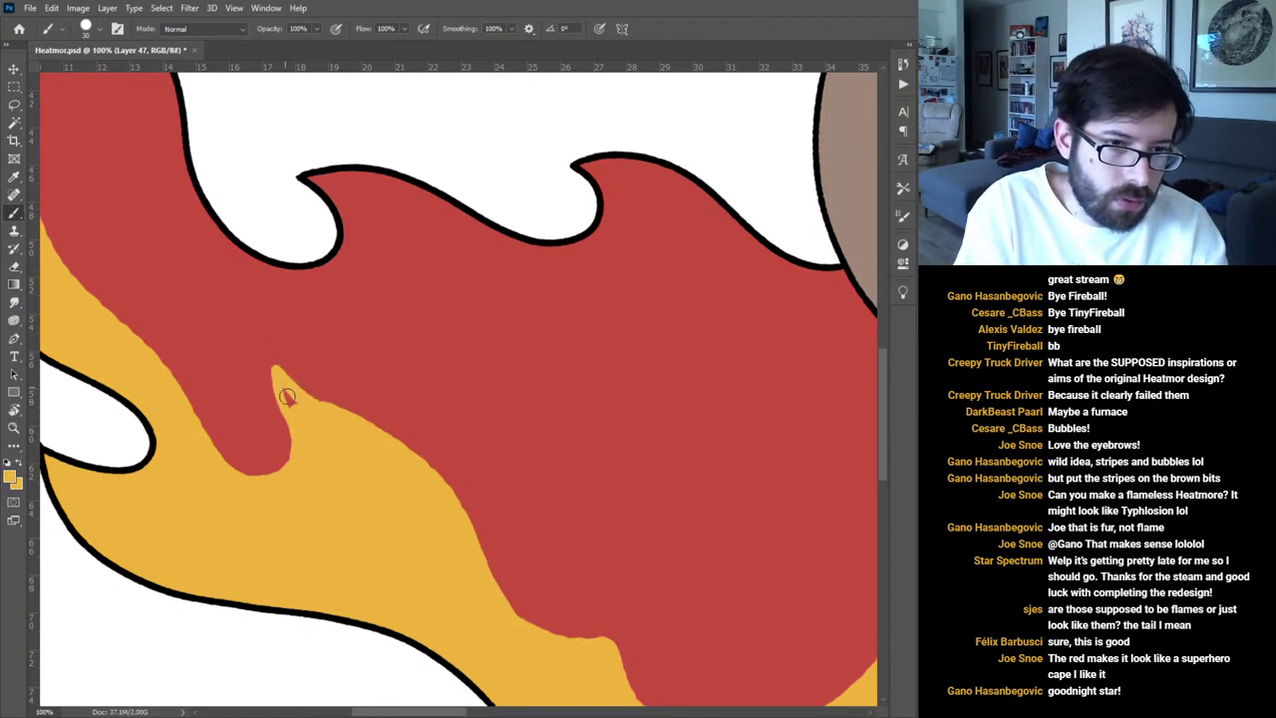
# Touch up the unpainted sliver beside the thigh vent's dark slots with its sampled grey on the Grates layer, using a smaller brush.
pyautogui.moveTo(524, 602)
pyautogui.mouseDown()
pyautogui.moveTo(405, 378)
pyautogui.moveTo(477, 377)
pyautogui.moveTo(505, 476)
pyautogui.mouseUp()
pyautogui.moveTo(737, 461); pyautogui.dragTo(450, 516)
pyautogui.moveTo(612, 578); pyautogui.dragTo(538, 431)
pyautogui.hotkey('ctrl', '+')
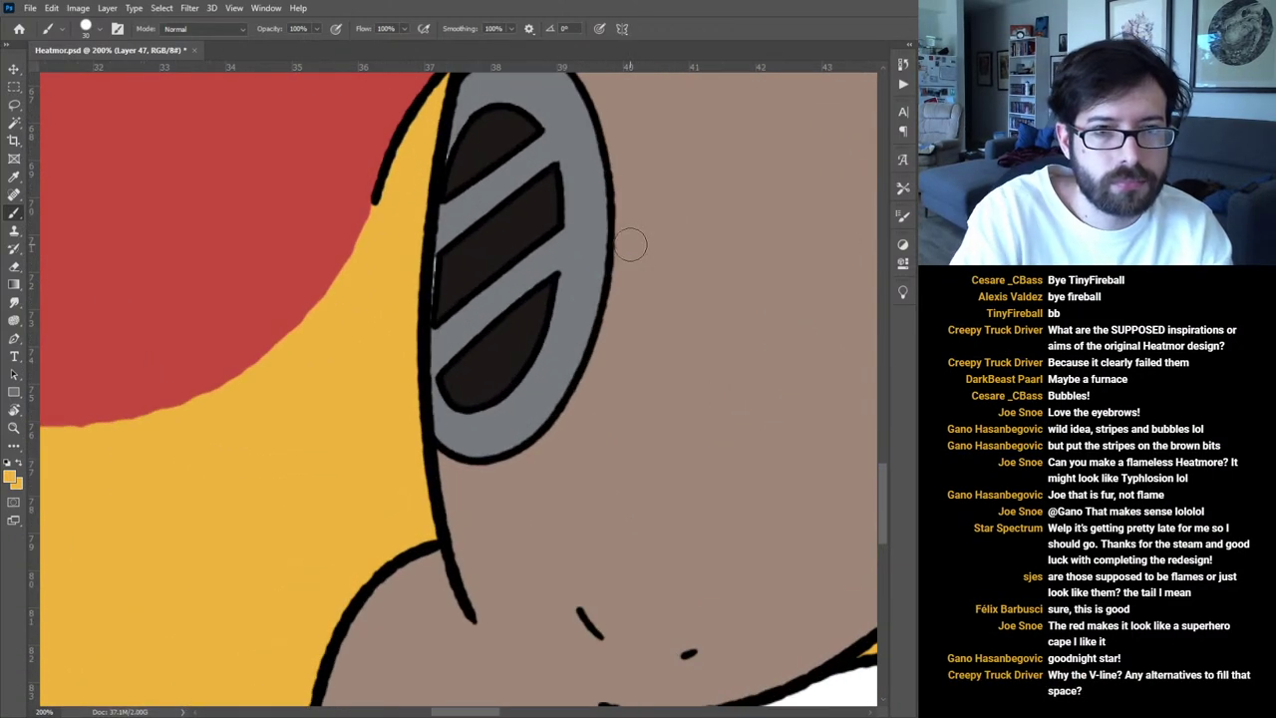
pyautogui.moveTo(544, 216); pyautogui.dragTo(506, 353)
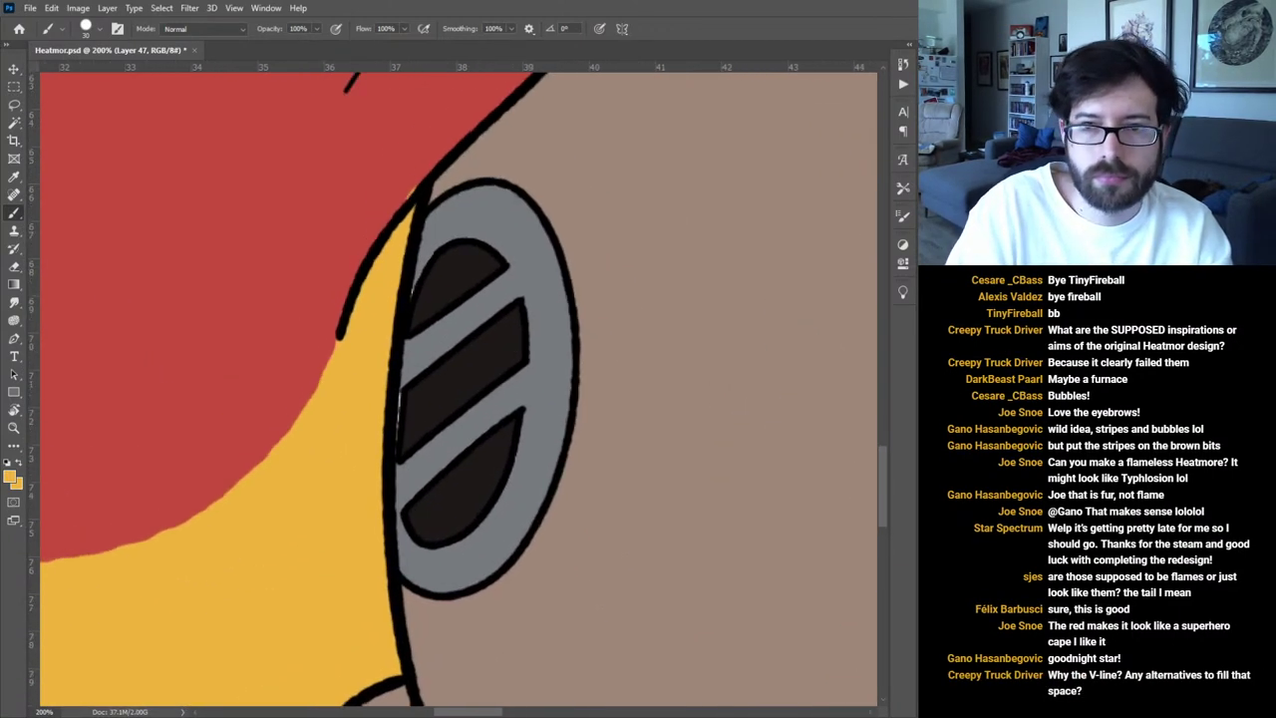
pyautogui.hotkey('alt', '[')
pyautogui.keyDown('alt'); pyautogui.click(526, 409); pyautogui.keyUp('alt')
pyautogui.press('[')
pyautogui.press('[')
pyautogui.press('[')
pyautogui.press('[')
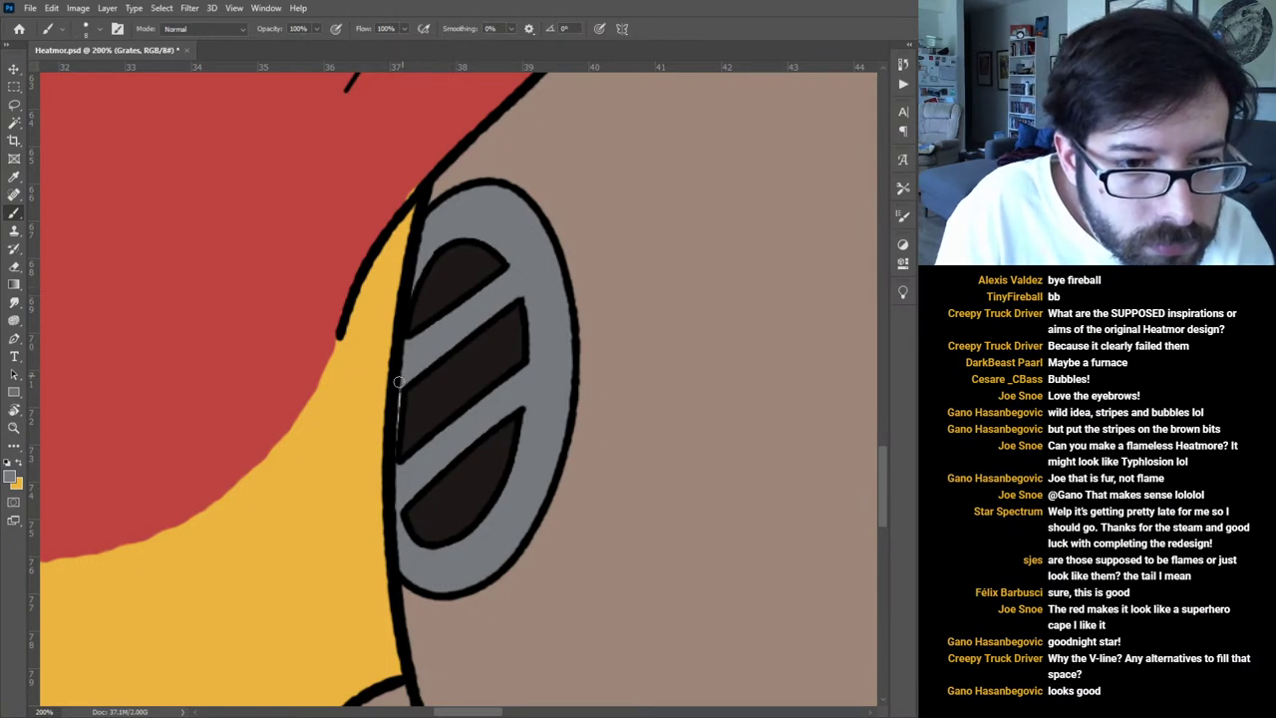
# Check the vents on both forearms for unpainted gaps and view the whole figure.
pyautogui.moveTo(726, 394); pyautogui.dragTo(296, 588)
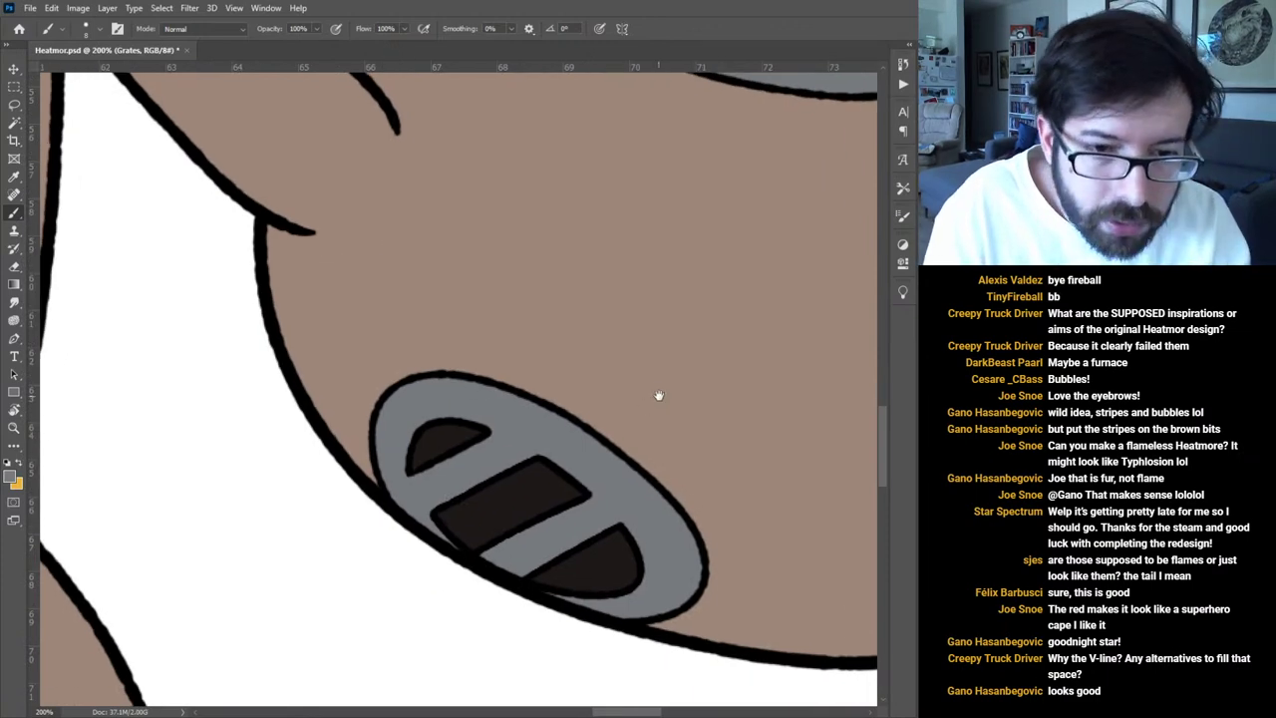
pyautogui.moveTo(651, 366); pyautogui.dragTo(404, 584)
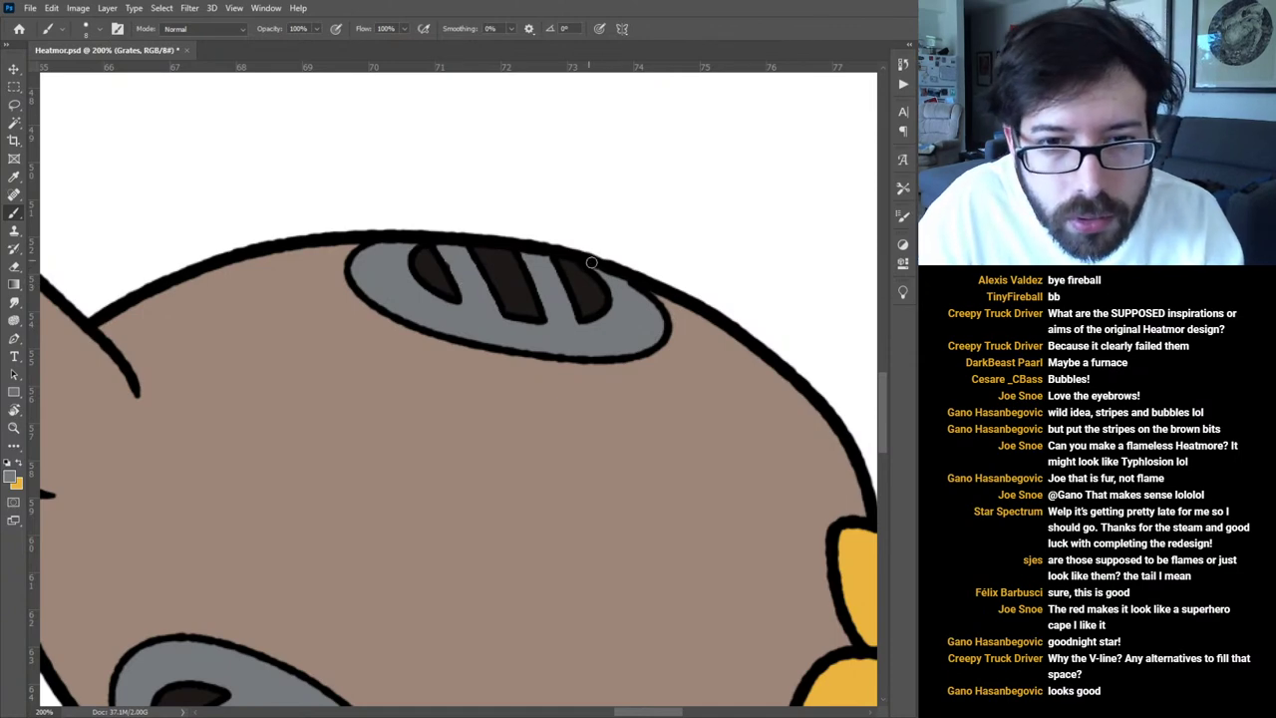
pyautogui.moveTo(369, 279); pyautogui.dragTo(780, 297)
pyautogui.moveTo(596, 339); pyautogui.dragTo(468, 490)
pyautogui.moveTo(570, 250); pyautogui.dragTo(546, 454)
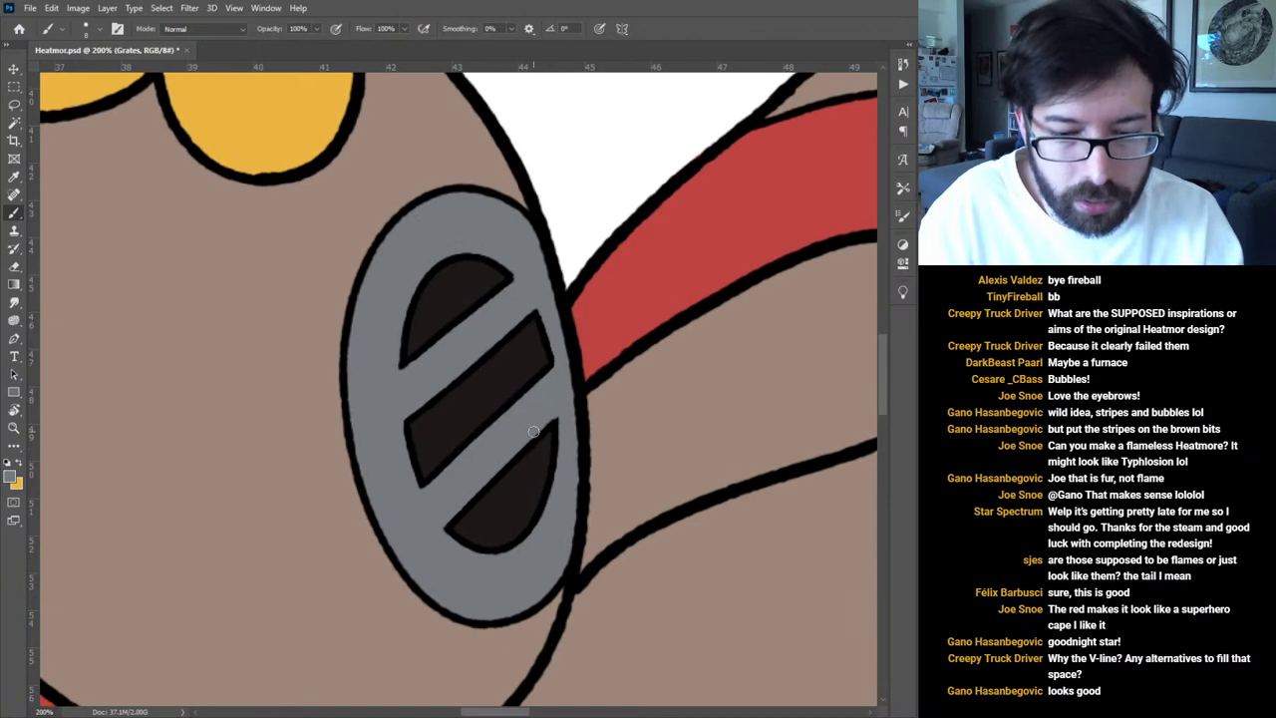
pyautogui.hotkey('ctrl', '0')
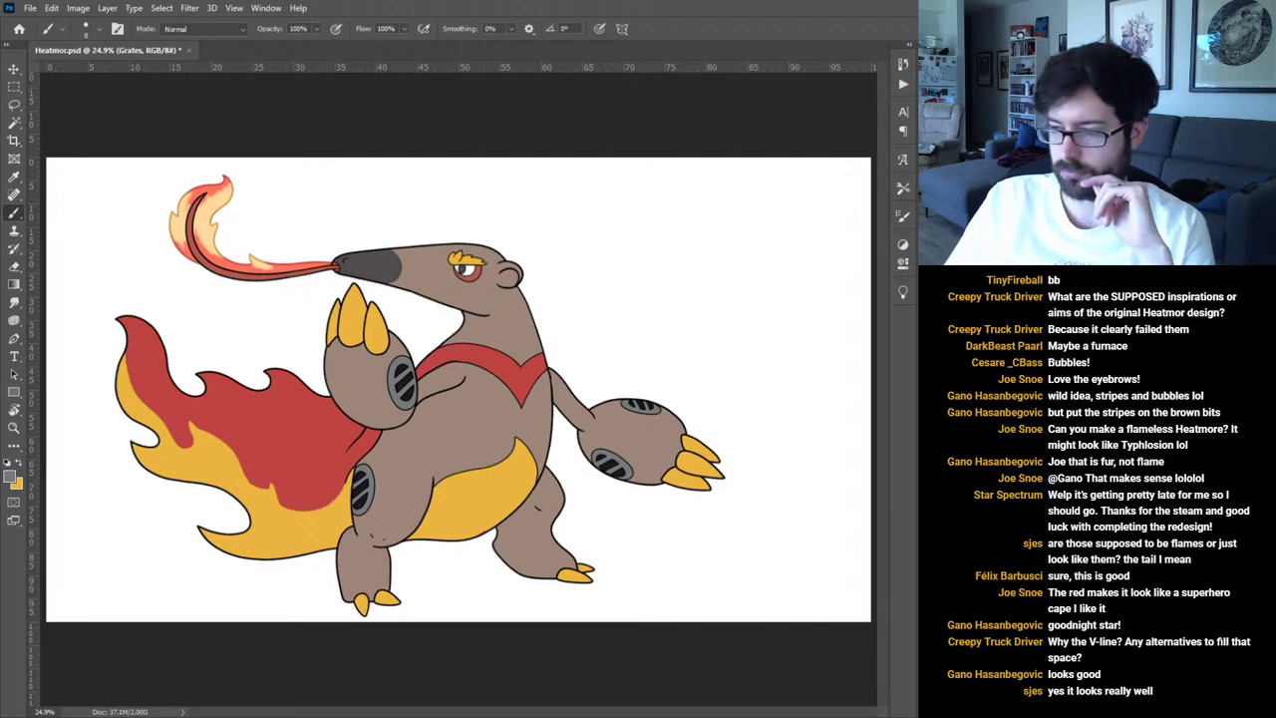
# Resample the belly's yellow on Layer 47 and turn that pattern layer into Yellow Fur.
pyautogui.hotkey('ctrl', 'shift', 'alt', 'n')
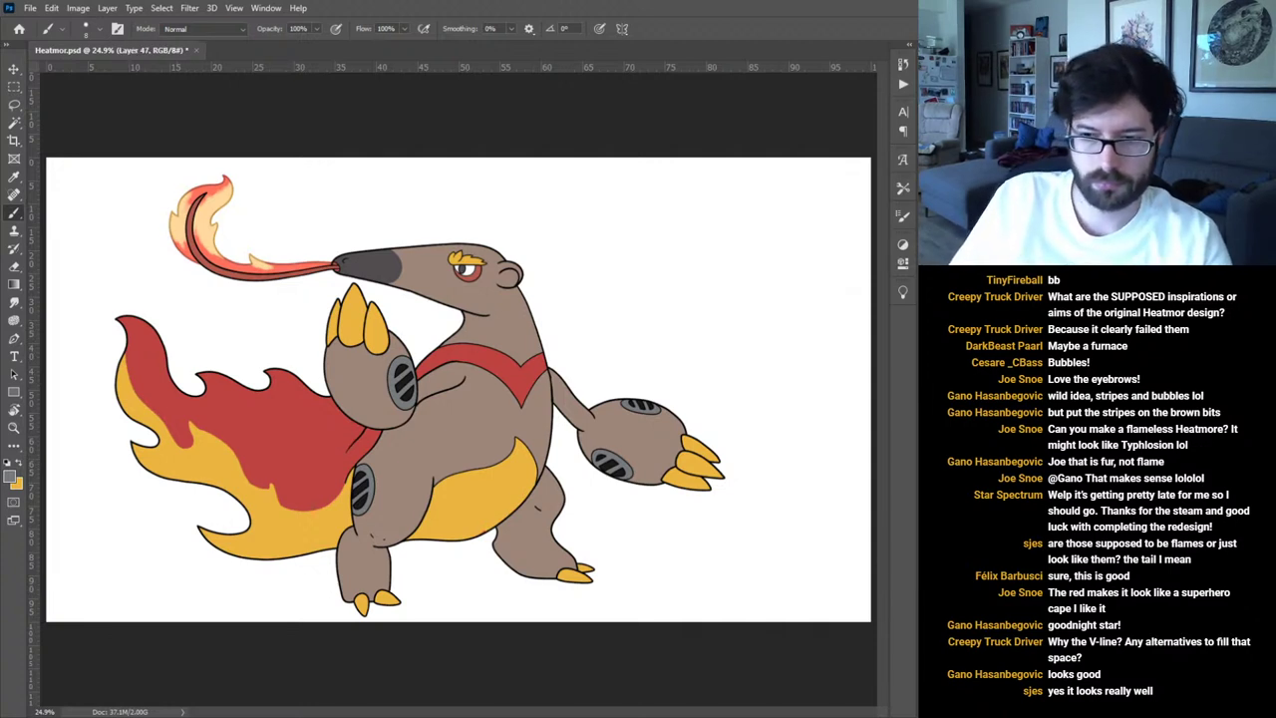
pyautogui.keyDown('alt'); pyautogui.click(515, 499); pyautogui.keyUp('alt')
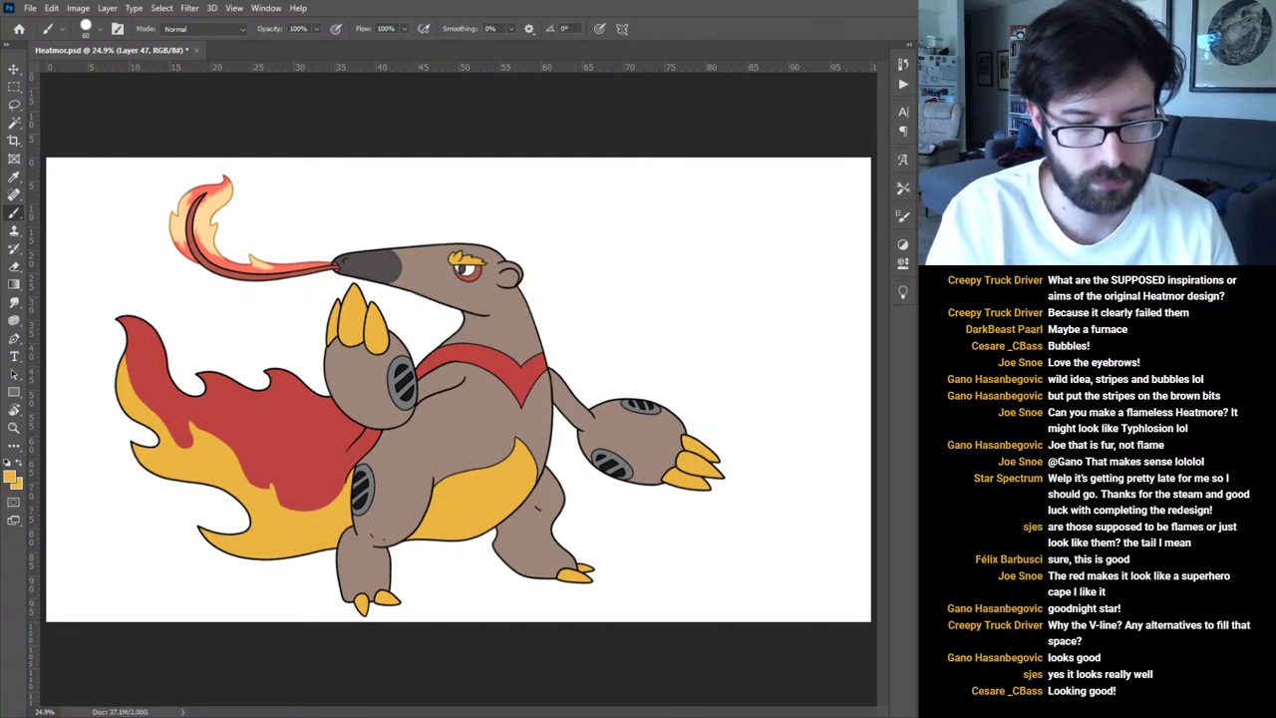
pyautogui.hotkey('ctrl', 'e')
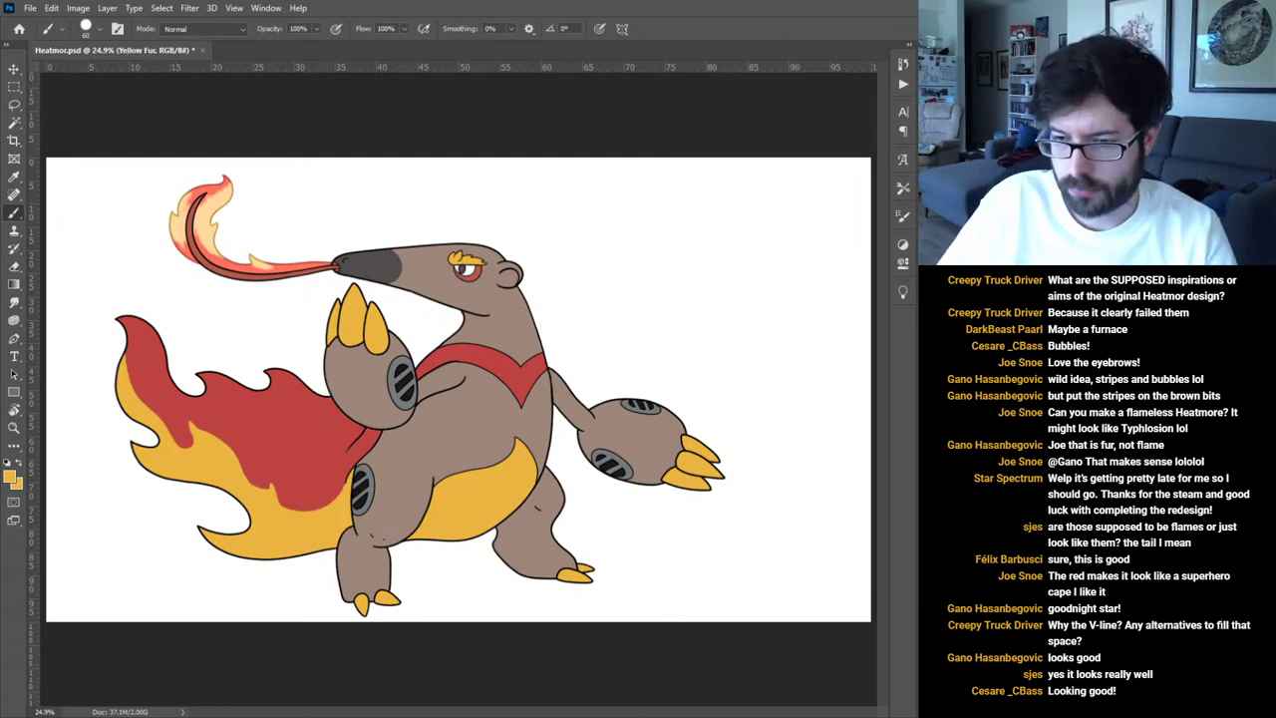
pyautogui.hotkey('alt', '[')
pyautogui.hotkey('alt', '[')
pyautogui.hotkey('alt', '[')
pyautogui.hotkey('alt', ']')
pyautogui.hotkey('alt', ']')
pyautogui.hotkey('alt', ']')
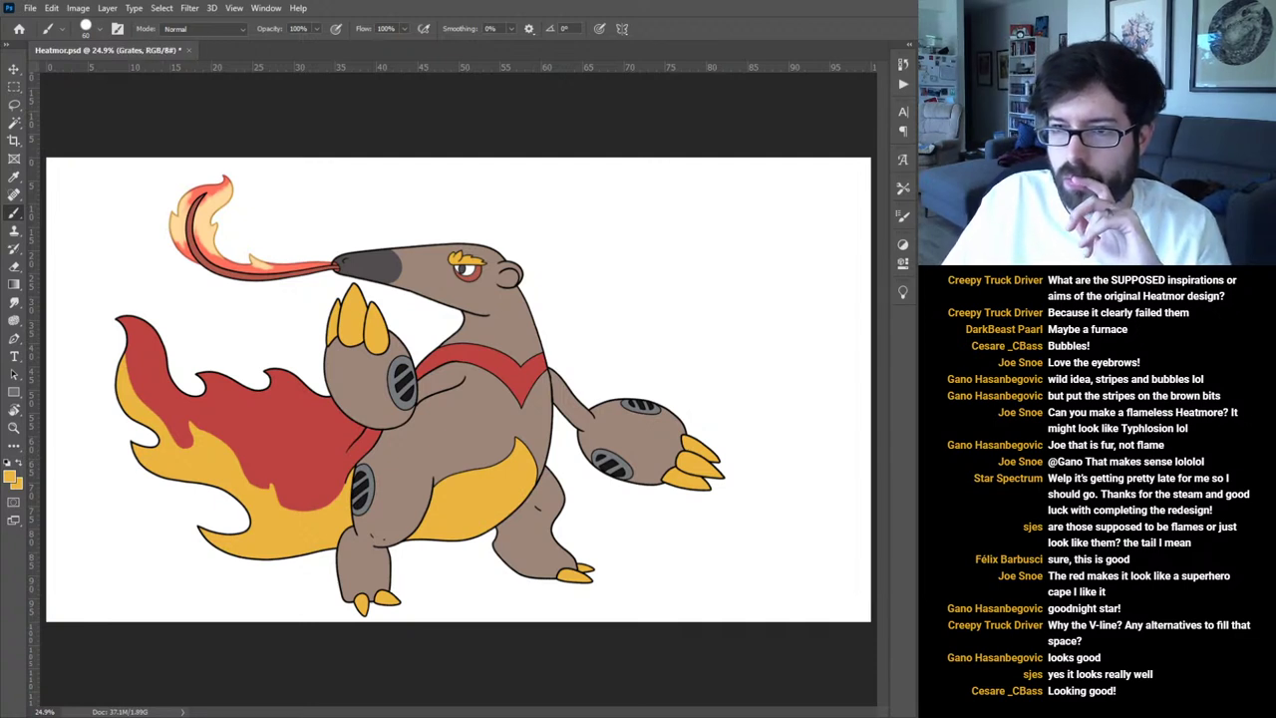
pyautogui.hotkey('alt', ']')
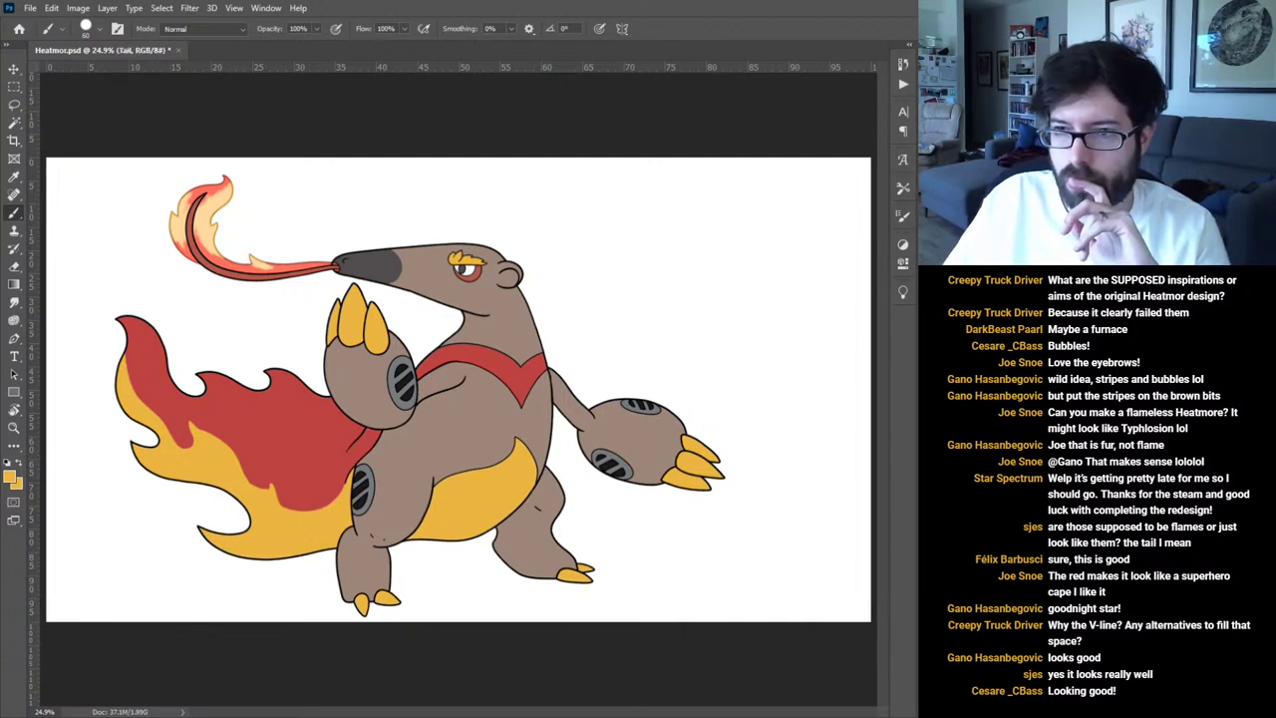
pyautogui.hotkey('alt', ']')
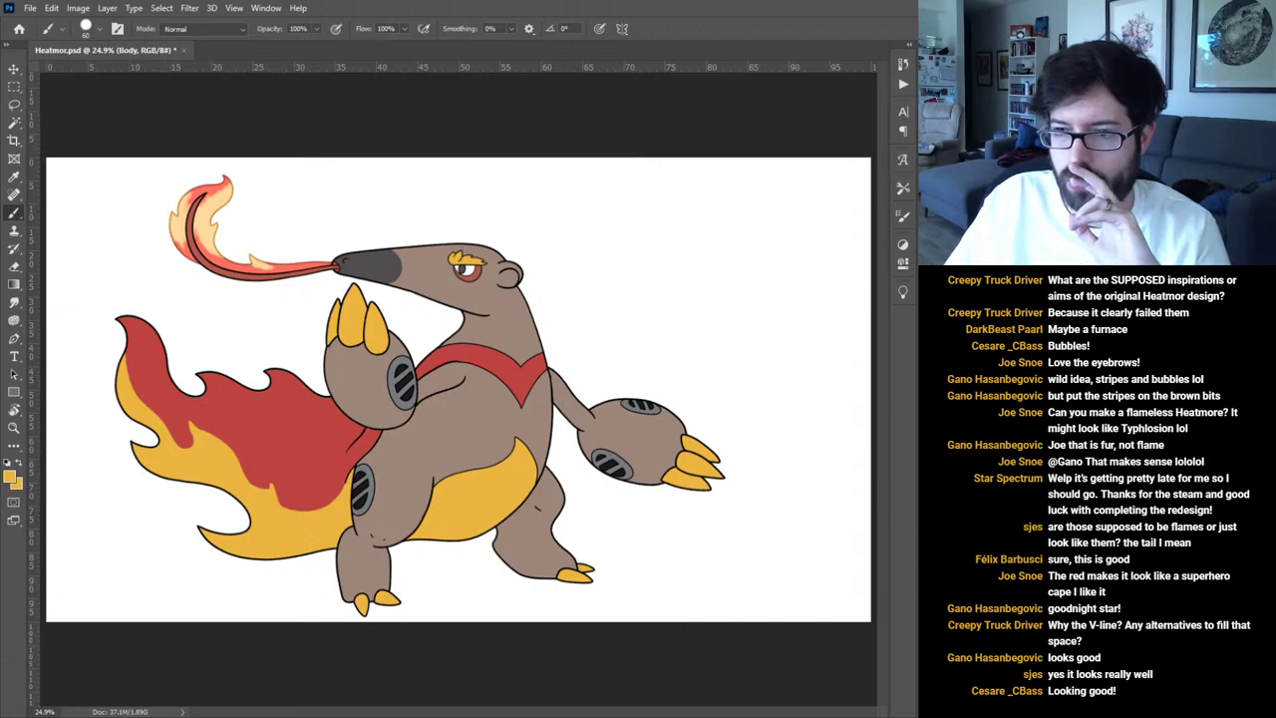
pyautogui.hotkey('alt', ']')
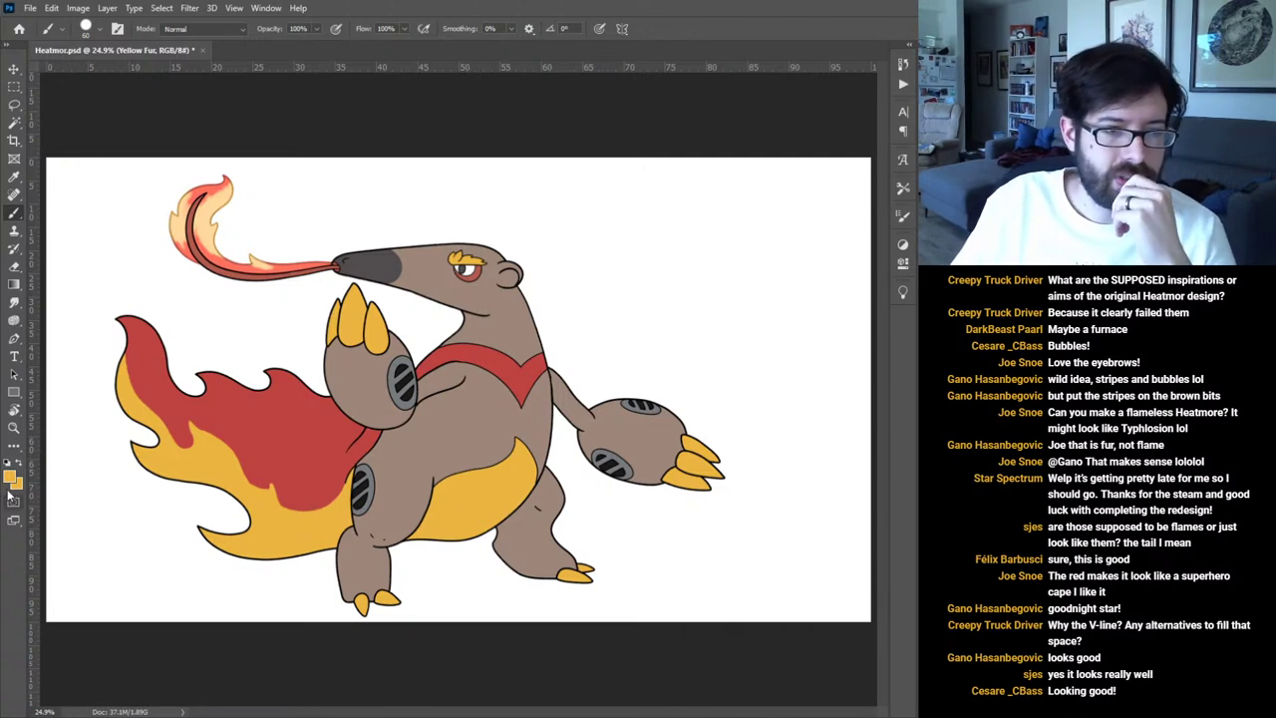
# Reset the foreground and background colours to black and white and make the Tail layer active for brushing.
pyautogui.press('d')
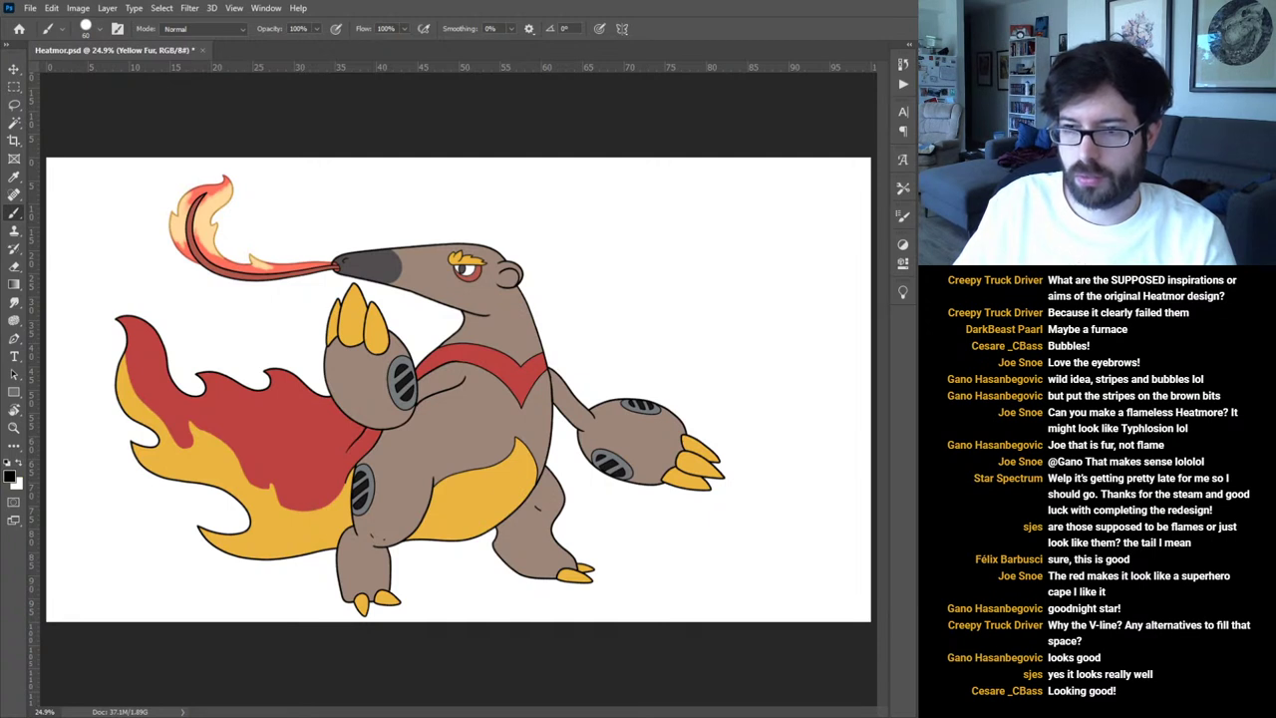
pyautogui.press('h')
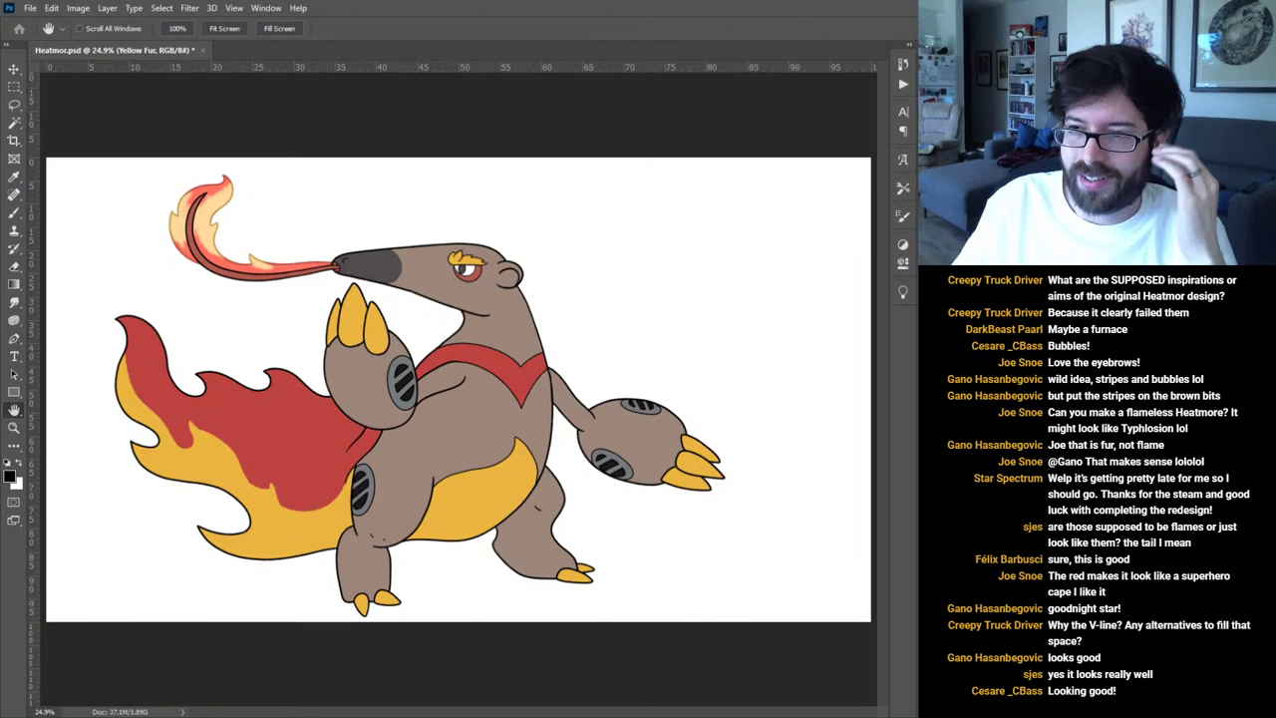
pyautogui.press('b')
pyautogui.hotkey('alt', '[')
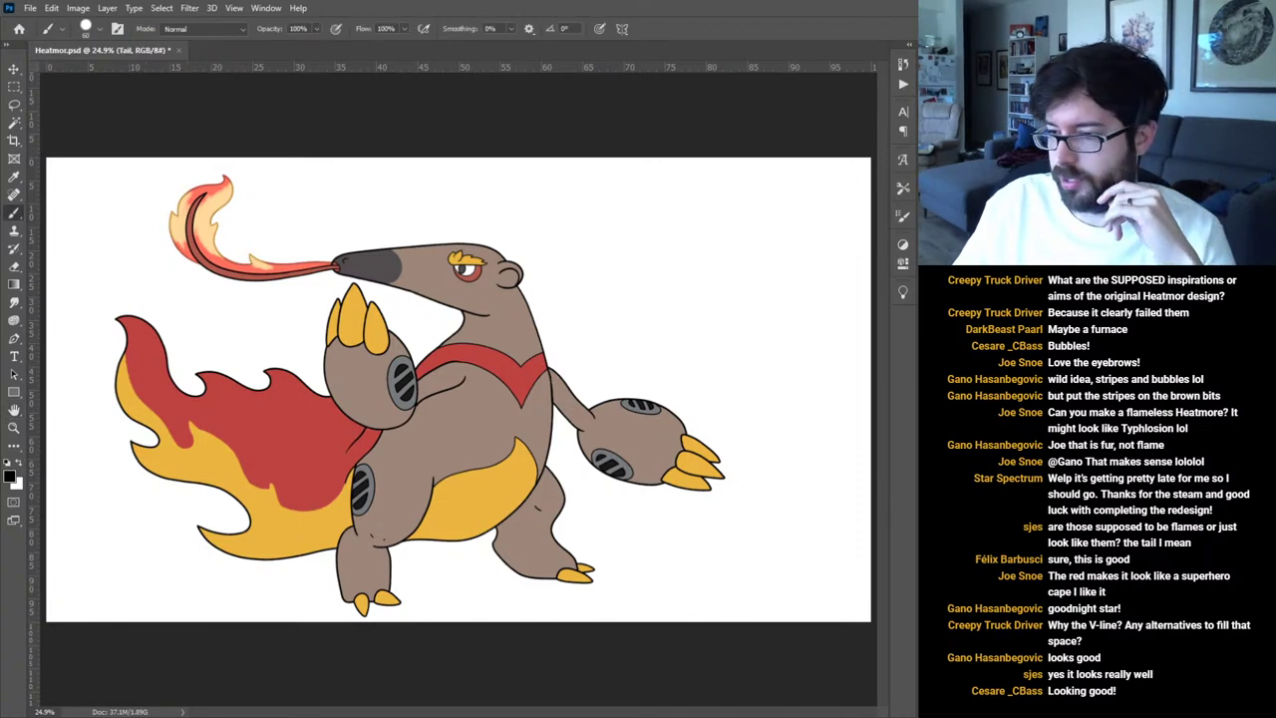
# Shade the lower edge of the red tail fur in dark red with a Multiply brush at 30% opacity and 20% flow.
pyautogui.press('F2')
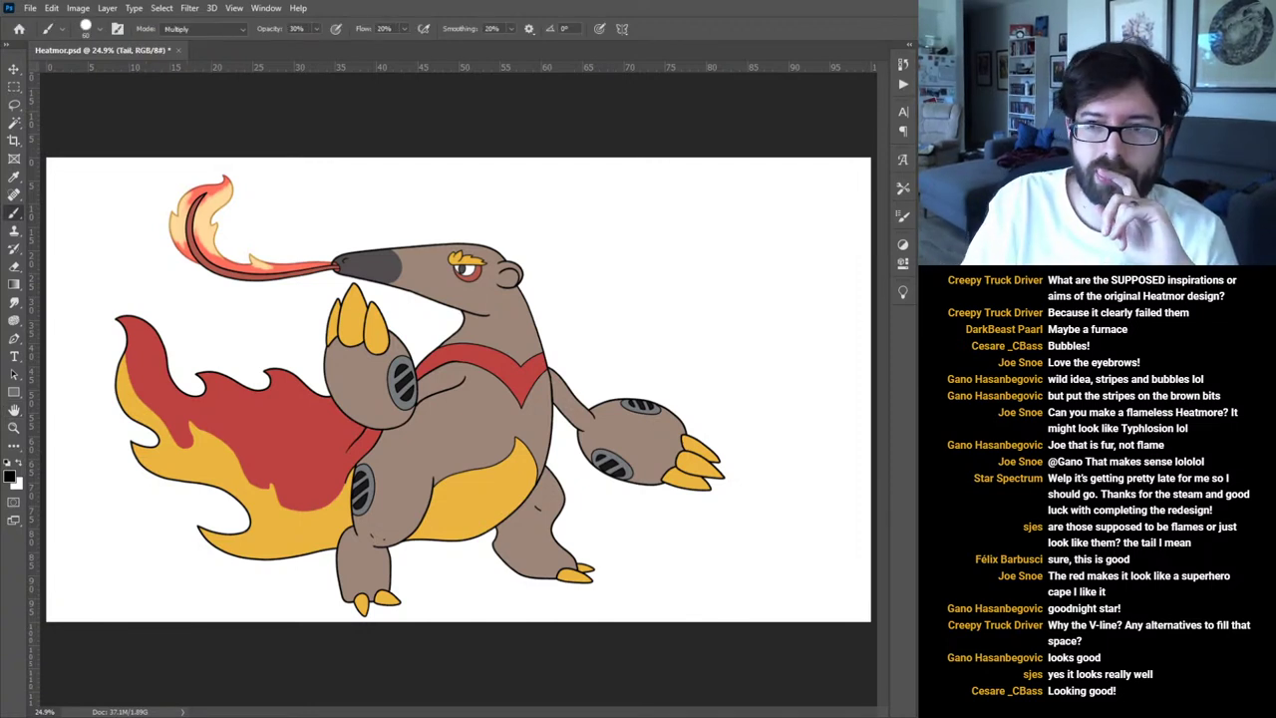
pyautogui.press('i')
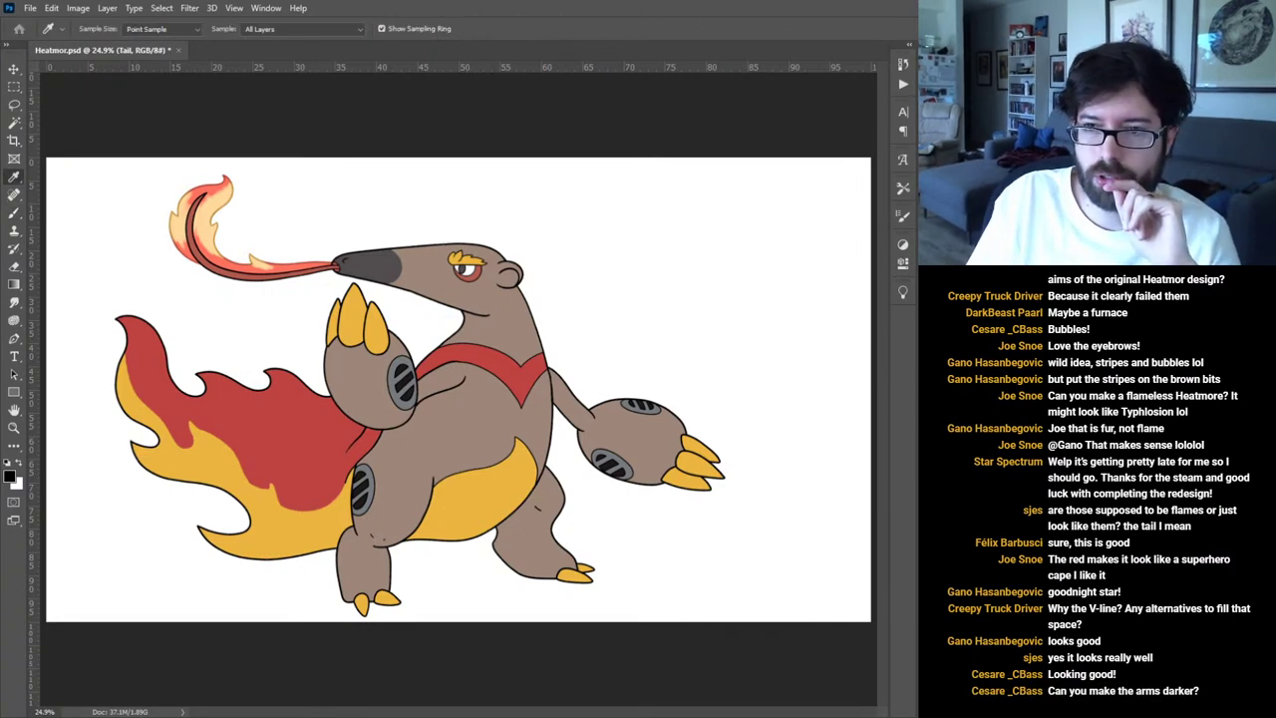
pyautogui.click(277, 432)
pyautogui.press('b')
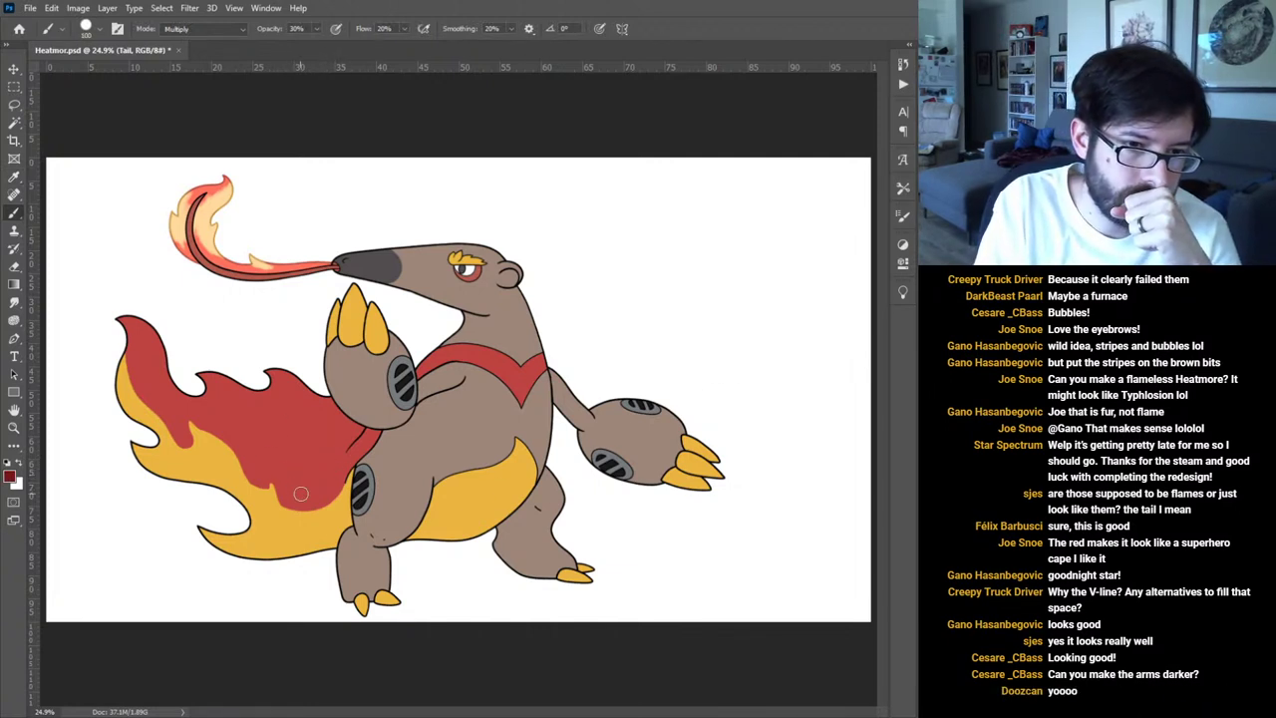
pyautogui.moveTo(274, 470)
pyautogui.mouseDown()
pyautogui.moveTo(267, 482)
pyautogui.moveTo(316, 507)
pyautogui.mouseUp()
pyautogui.hotkey('ctrl', 'z')
pyautogui.hotkey('ctrl', 'z')
pyautogui.hotkey('ctrl', 'z')
pyautogui.moveTo(233, 468)
pyautogui.mouseDown()
pyautogui.moveTo(299, 493)
pyautogui.moveTo(314, 517)
pyautogui.mouseUp()
pyautogui.moveTo(253, 473); pyautogui.dragTo(321, 510)
pyautogui.hotkey('ctrl', 'z')
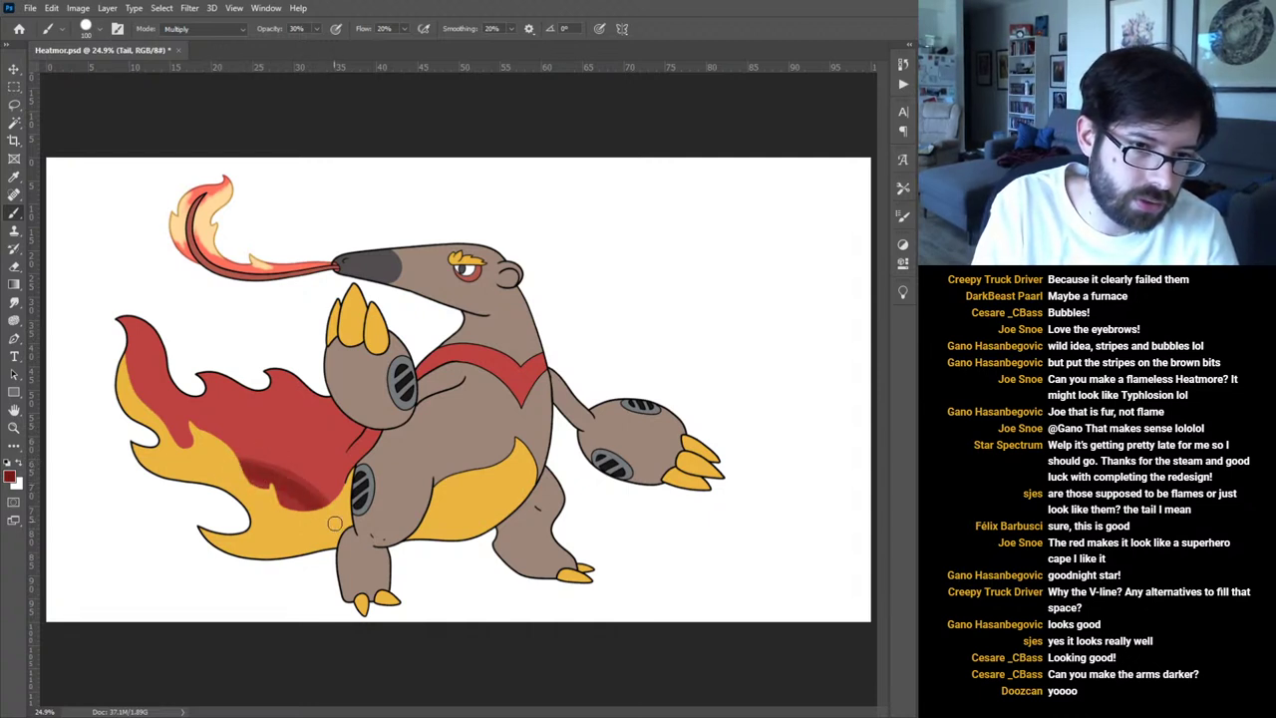
pyautogui.moveTo(224, 465)
pyautogui.mouseDown()
pyautogui.moveTo(282, 483)
pyautogui.moveTo(317, 519)
pyautogui.moveTo(232, 469)
pyautogui.moveTo(265, 489)
pyautogui.mouseUp()
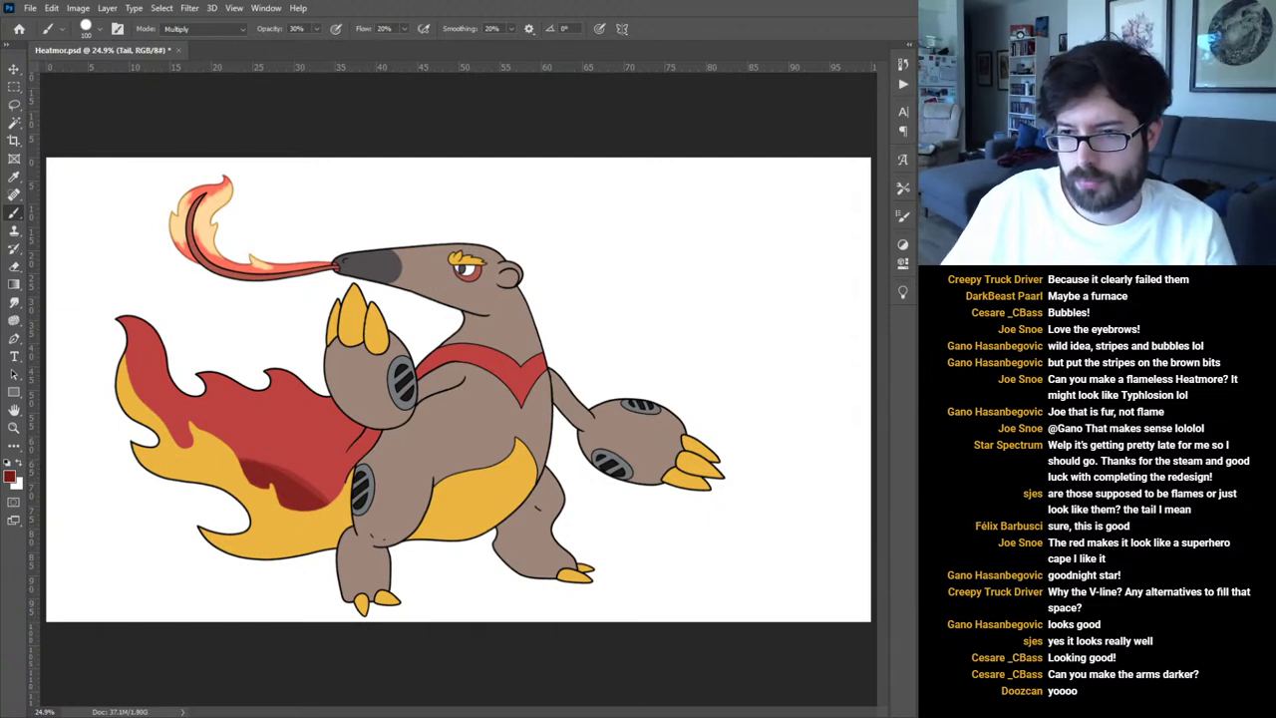
# Cycle the Yellow Fur layer through the blend modes to compare their effect on the tail and belly color.
pyautogui.hotkey('alt', '[')
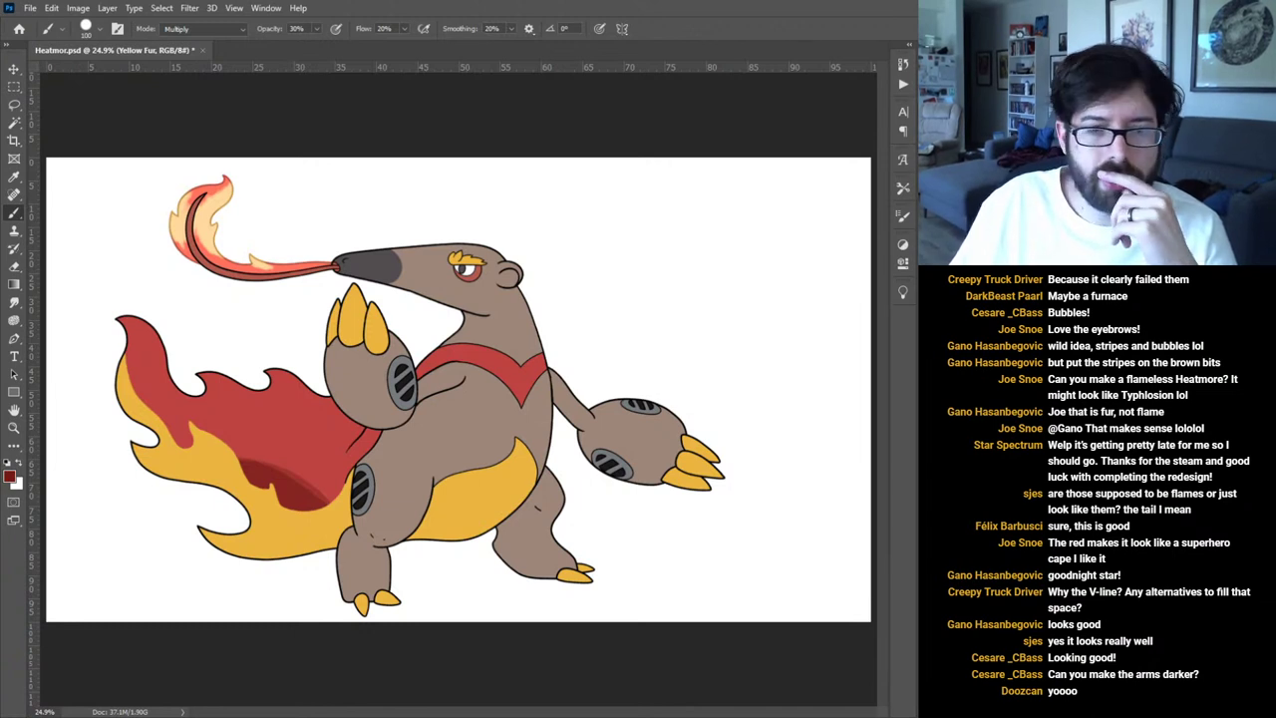
pyautogui.press('space')
pyautogui.hotkey('shift', '+')
pyautogui.hotkey('shift', '+')
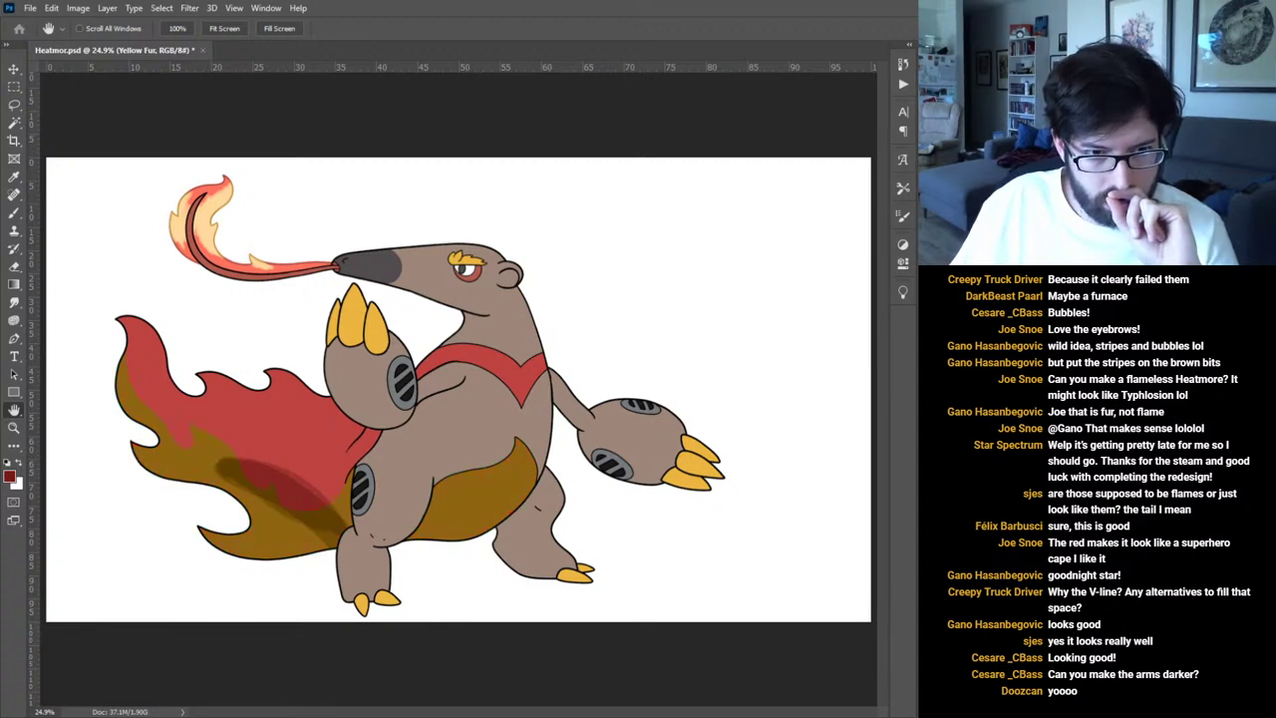
pyautogui.hotkey('shift', '+')
pyautogui.hotkey('shift', '+')
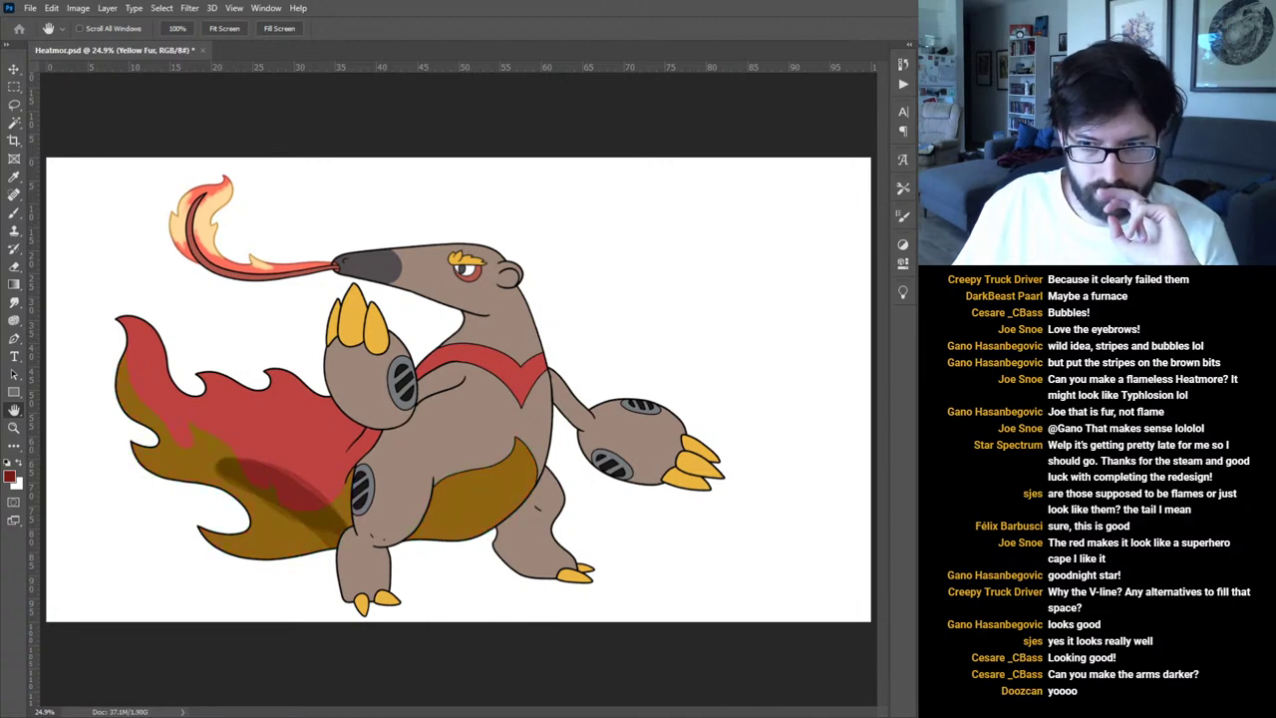
pyautogui.hotkey('shift', '+')
pyautogui.hotkey('shift', '+')
pyautogui.hotkey('shift', '+')
pyautogui.hotkey('shift', '+')
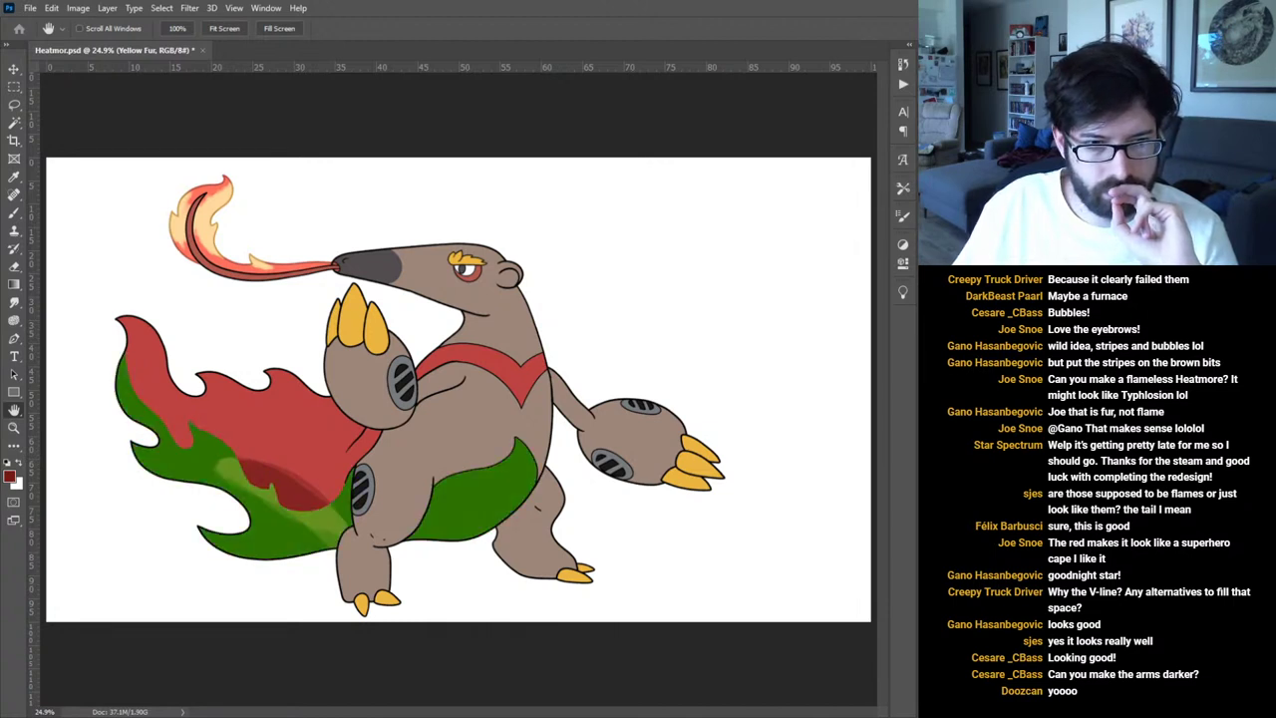
pyautogui.hotkey('shift', '+')
pyautogui.hotkey('shift', '+')
pyautogui.hotkey('shift', '+')
pyautogui.hotkey('shift', '+')
pyautogui.hotkey('shift', '+')
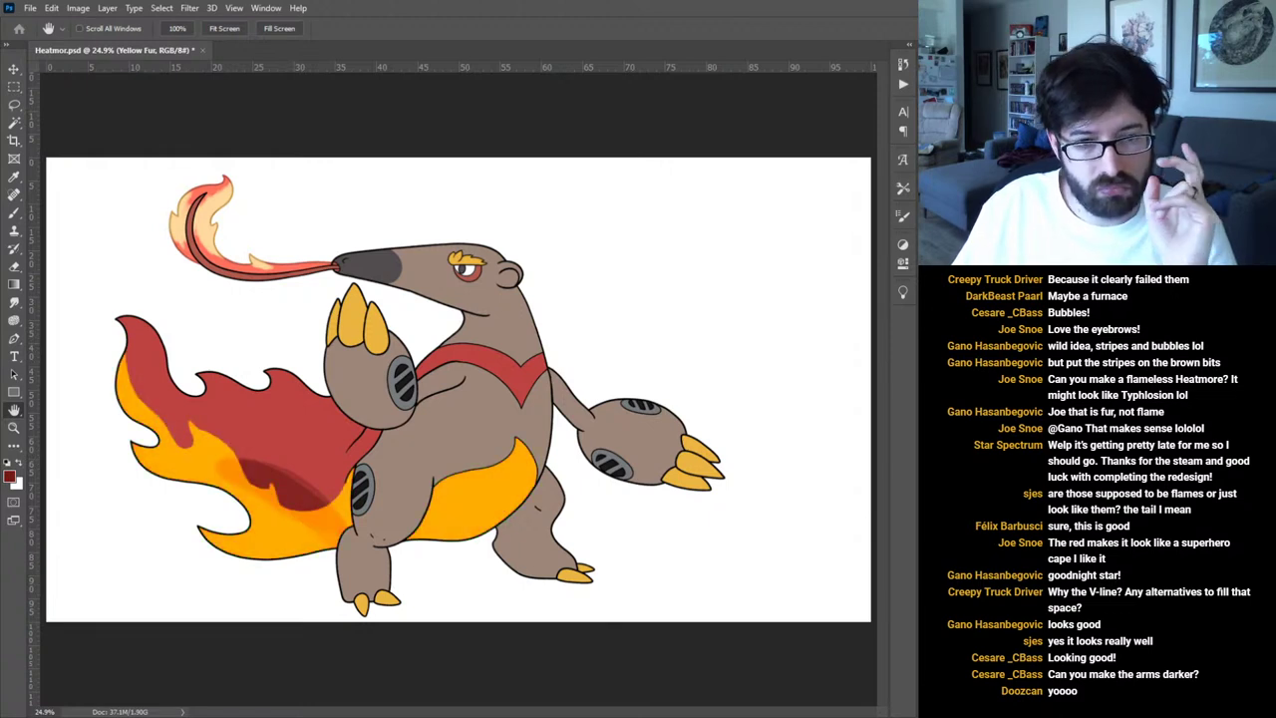
pyautogui.hotkey('shift', '+')
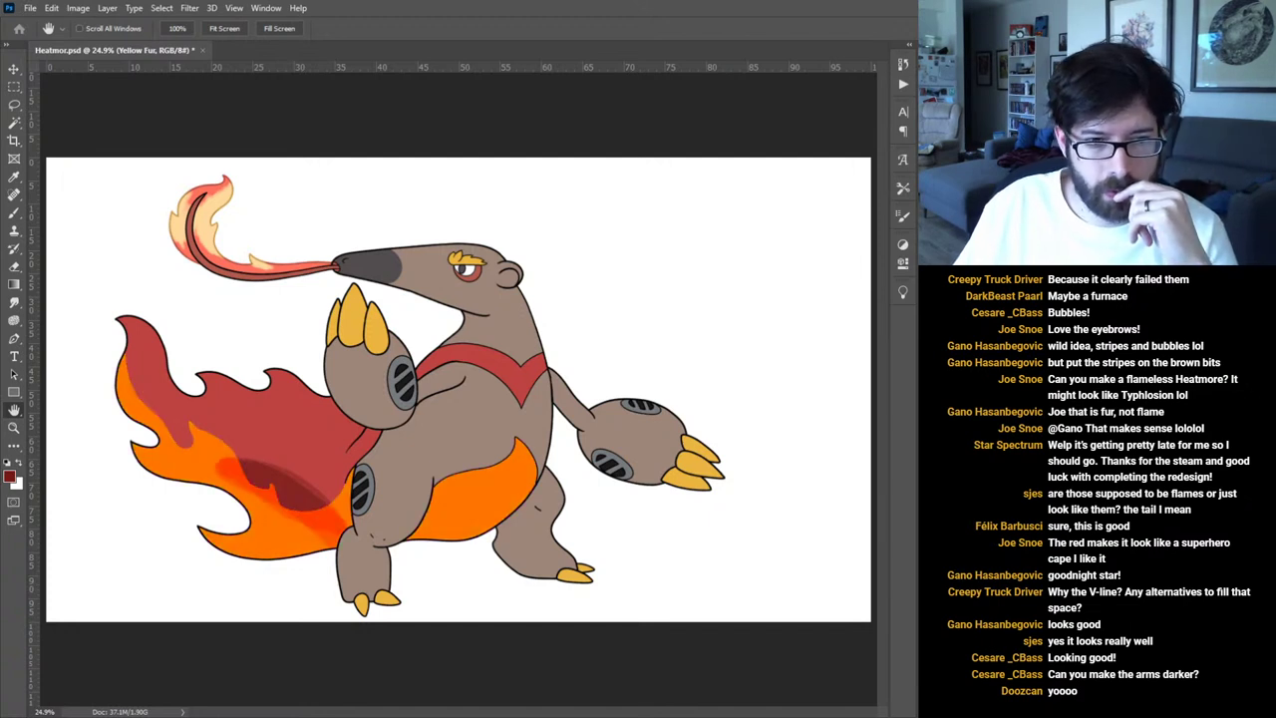
pyautogui.hotkey('shift', '+')
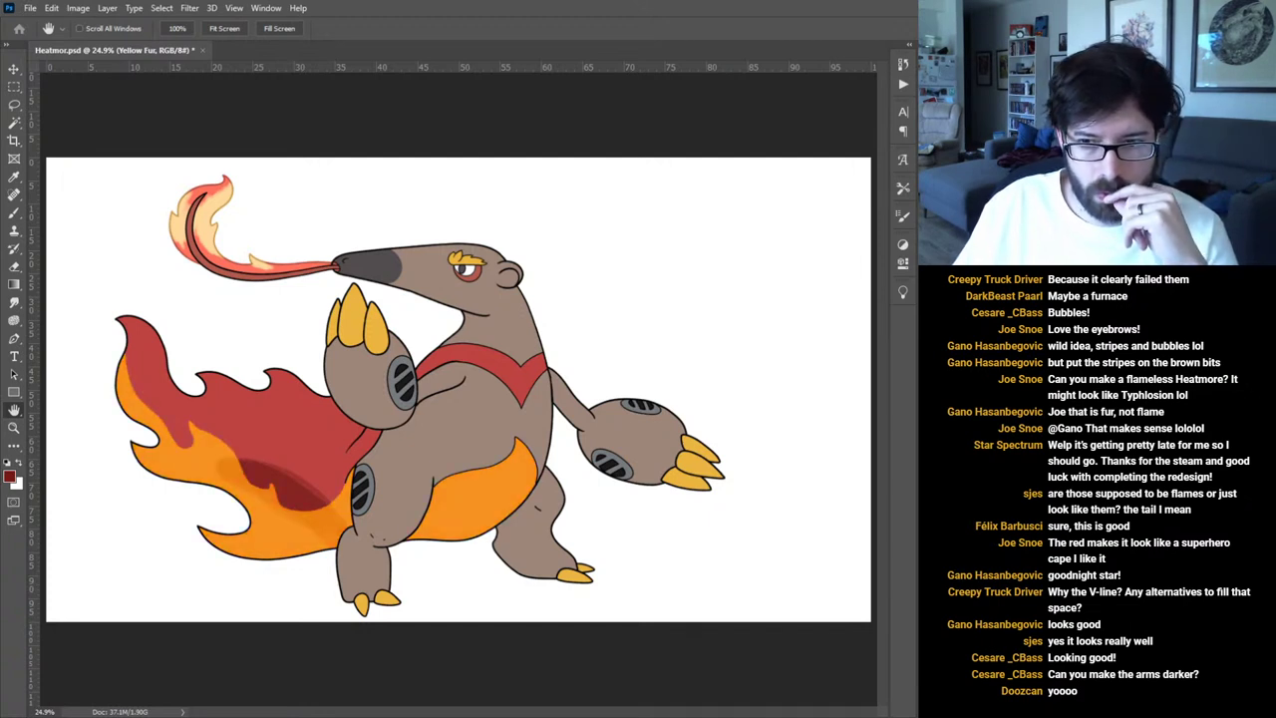
pyautogui.hotkey('shift', '+')
pyautogui.hotkey('shift', '+')
pyautogui.hotkey('shift', '+')
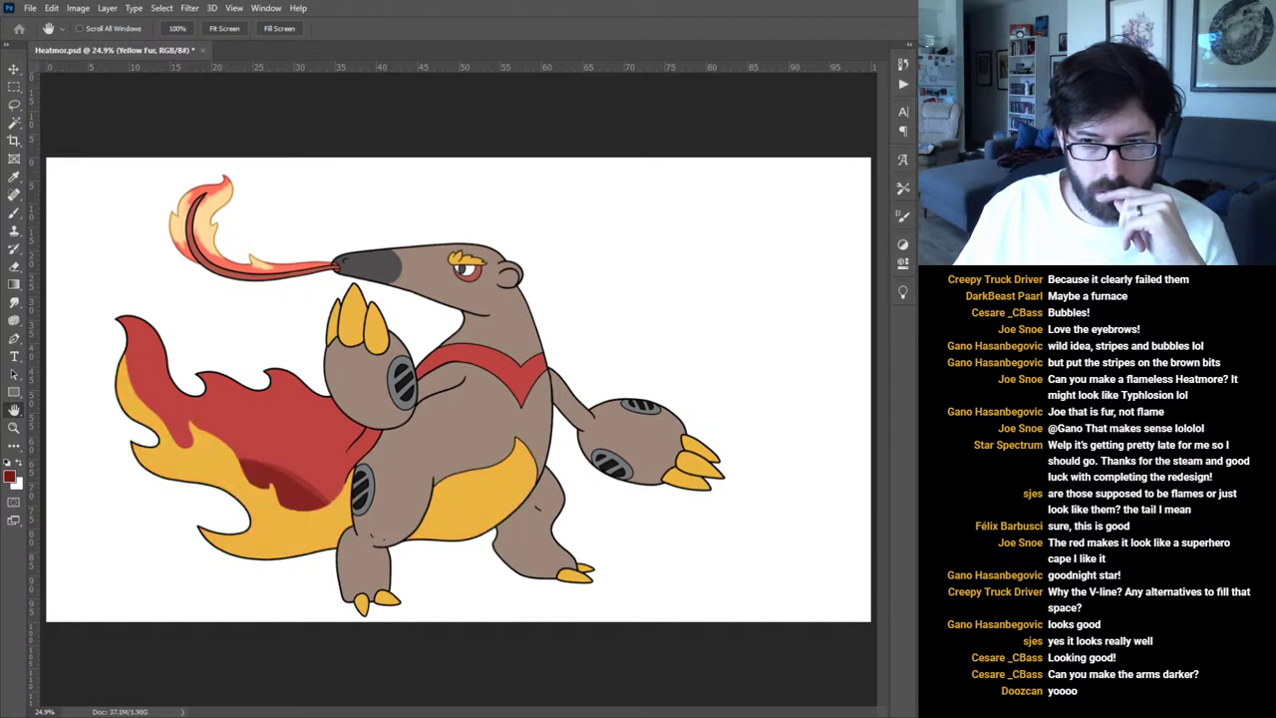
pyautogui.hotkey('shift', '+')
pyautogui.hotkey('shift', '+')
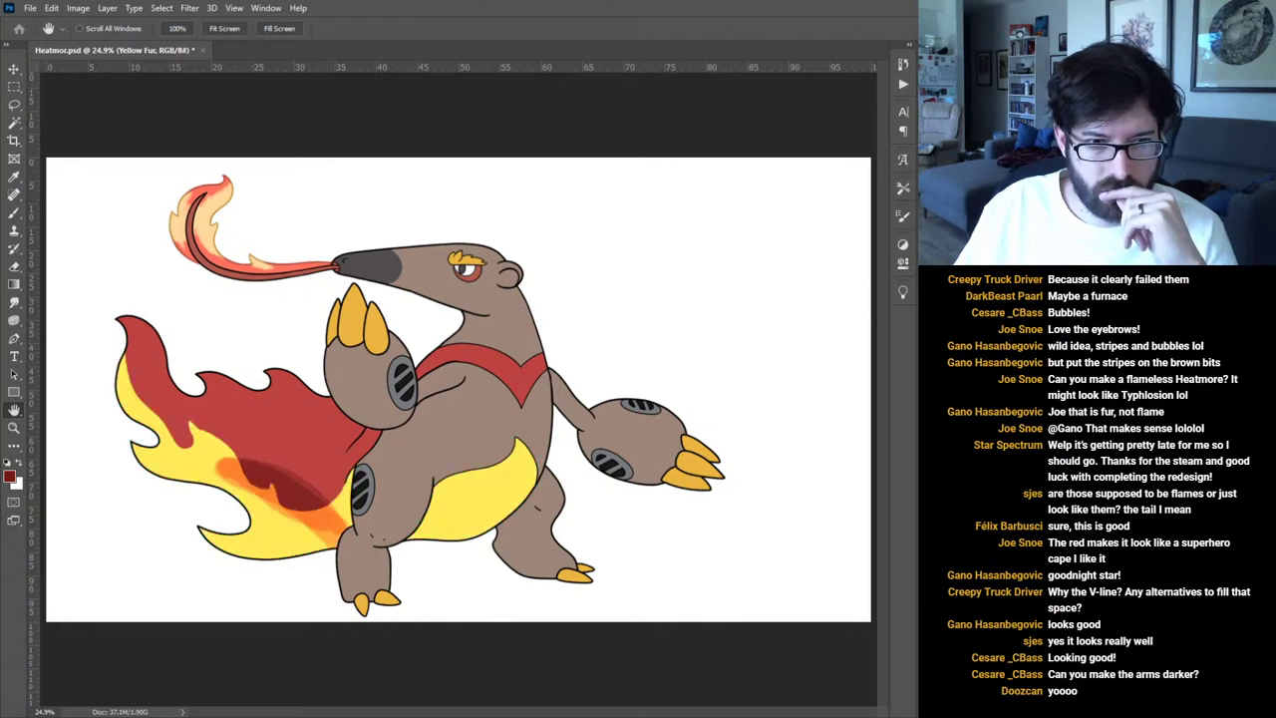
pyautogui.hotkey('shift', '+')
pyautogui.hotkey('shift', '+')
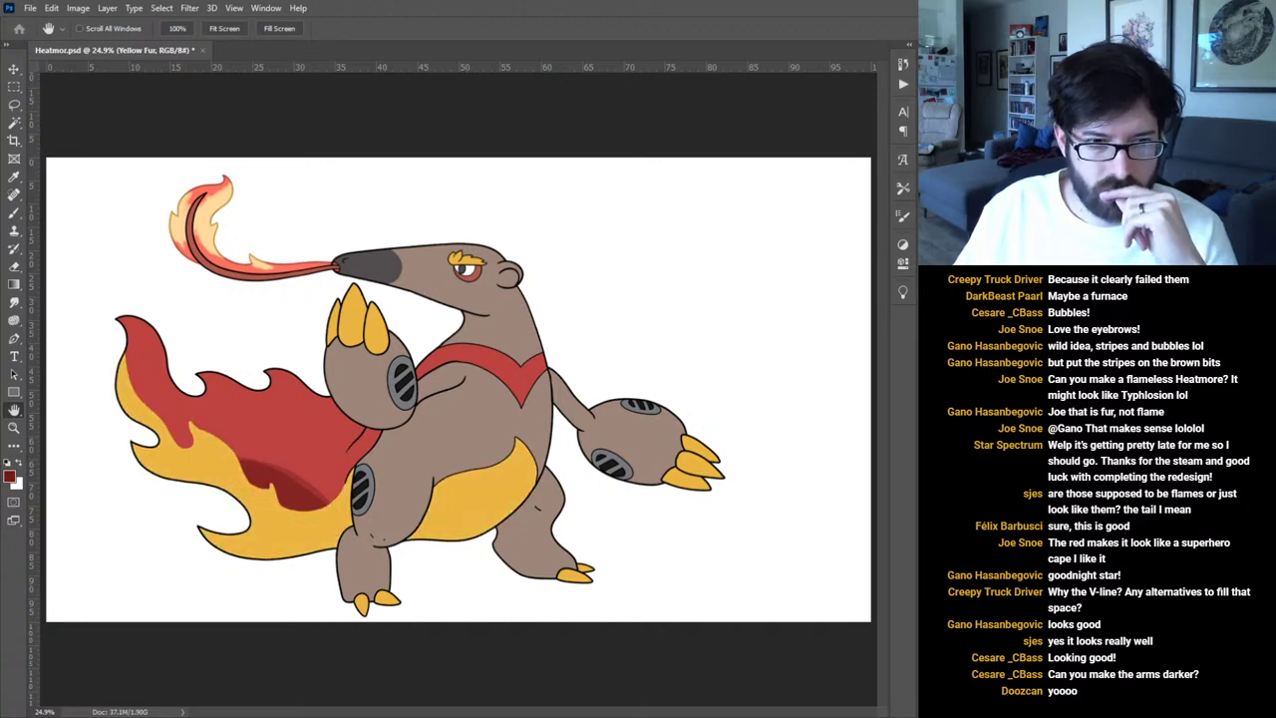
pyautogui.hotkey('shift', '+')
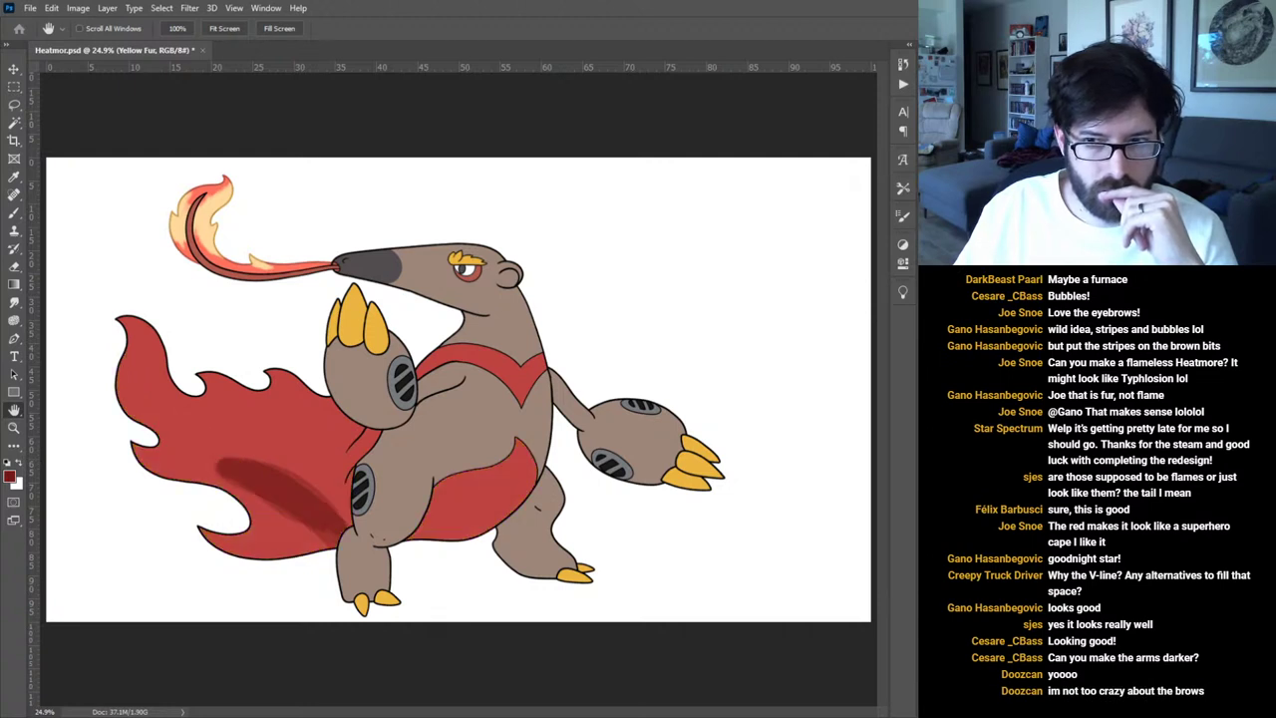
pyautogui.hotkey('shift', '+')
pyautogui.hotkey('ctrl', 'z')
pyautogui.hotkey('ctrl', 'z')
pyautogui.hotkey('ctrl', 'z')
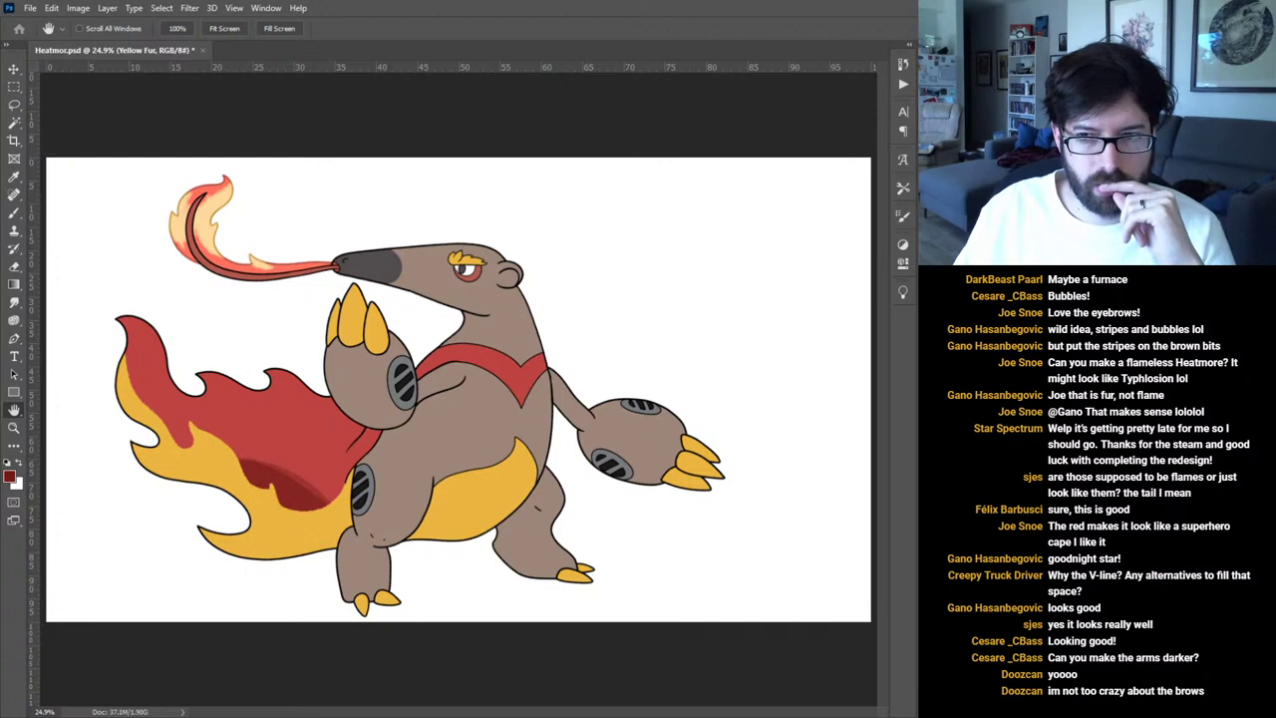
# Change the Yellow Fur layer's blend mode to give the tail and belly a brighter, more saturated orange-yellow.
pyautogui.hotkey('shift', '+')
pyautogui.hotkey('shift', '+')
pyautogui.hotkey('shift', '+')
pyautogui.hotkey('shift', '+')
pyautogui.hotkey('shift', '+')
pyautogui.hotkey('shift', '+')
pyautogui.hotkey('shift', '+')
pyautogui.hotkey('ctrl', 'z')
pyautogui.hotkey('ctrl', 'z')
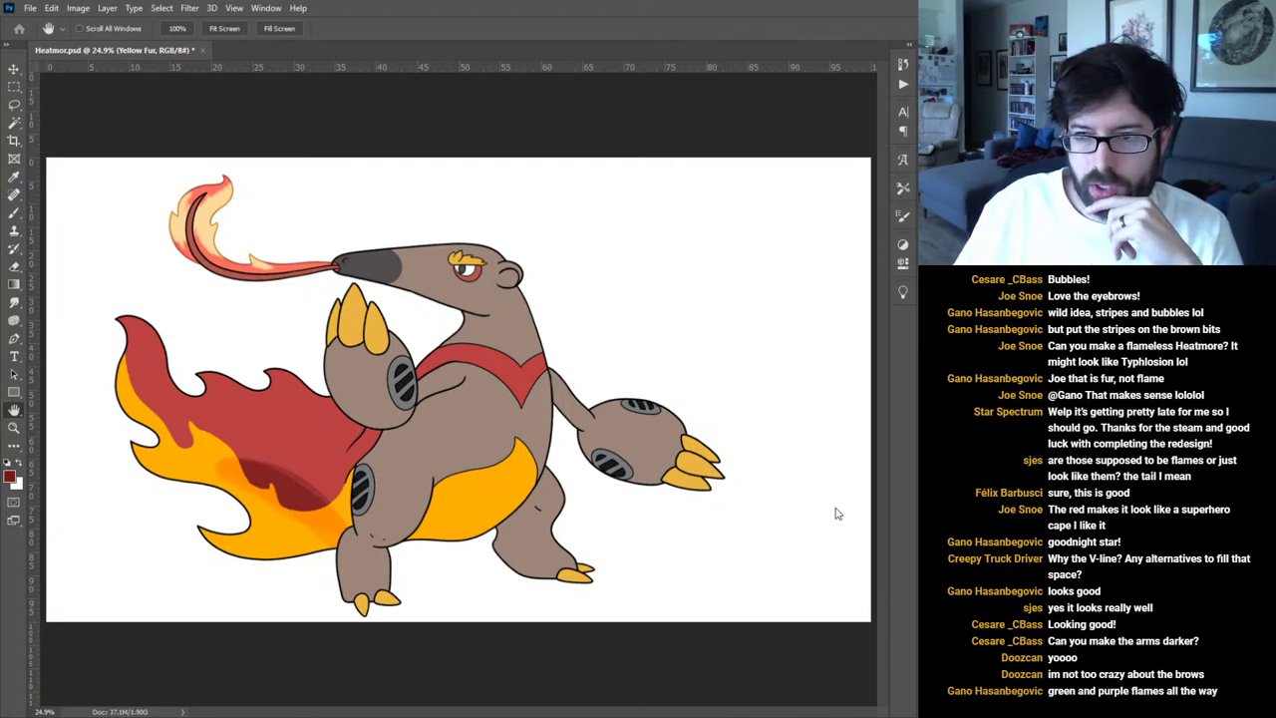
pyautogui.press('b')
pyautogui.press('i')
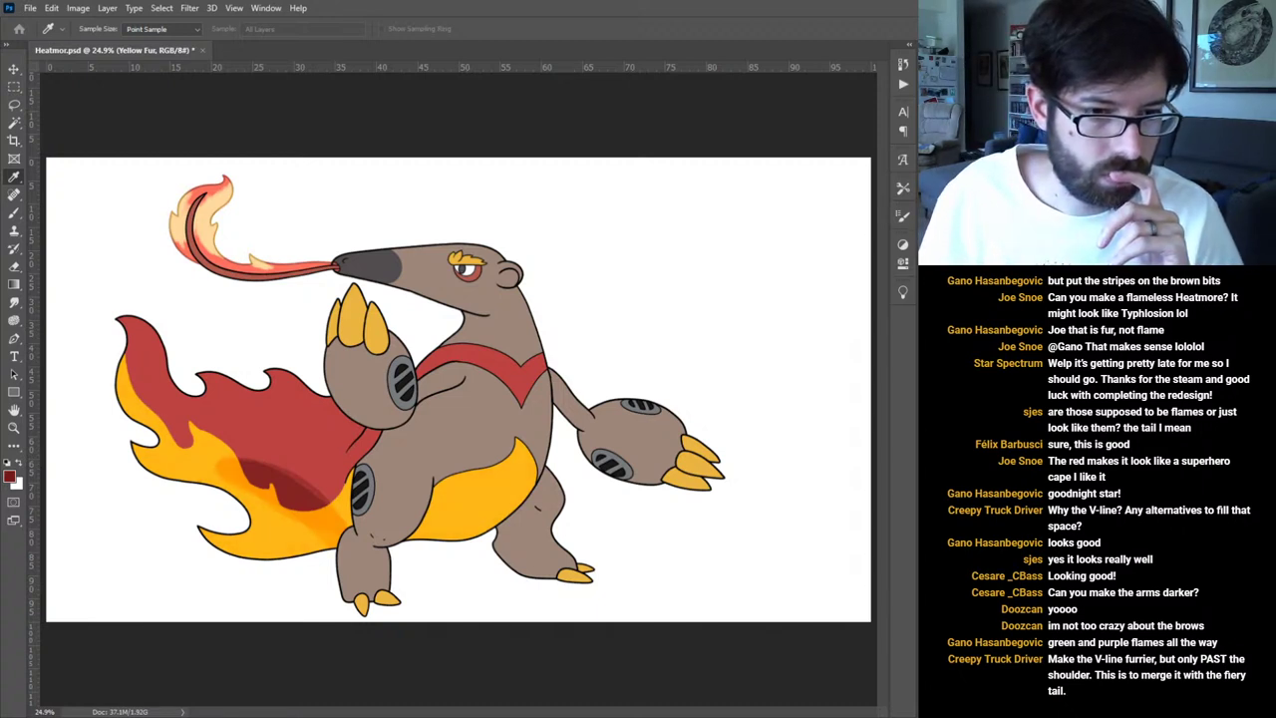
# Remove the test shading from the tail and sample the tail's plain red.
pyautogui.press('b')
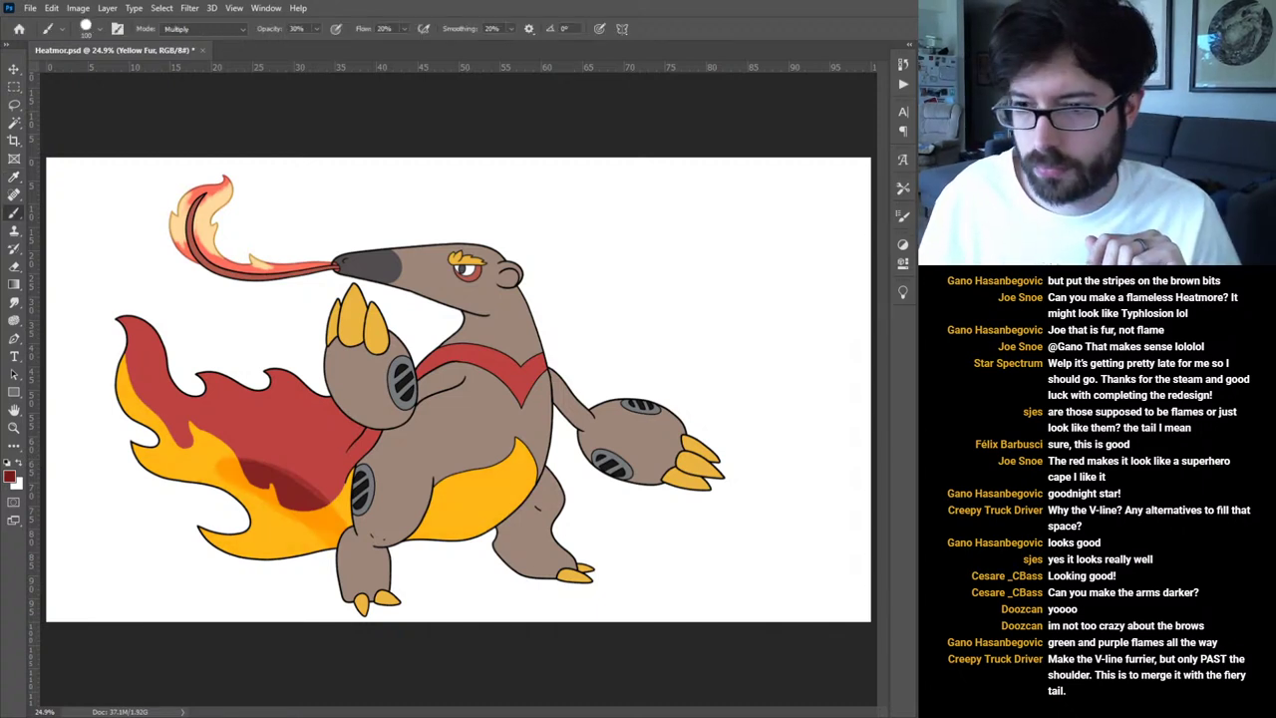
pyautogui.hotkey('alt', '[')
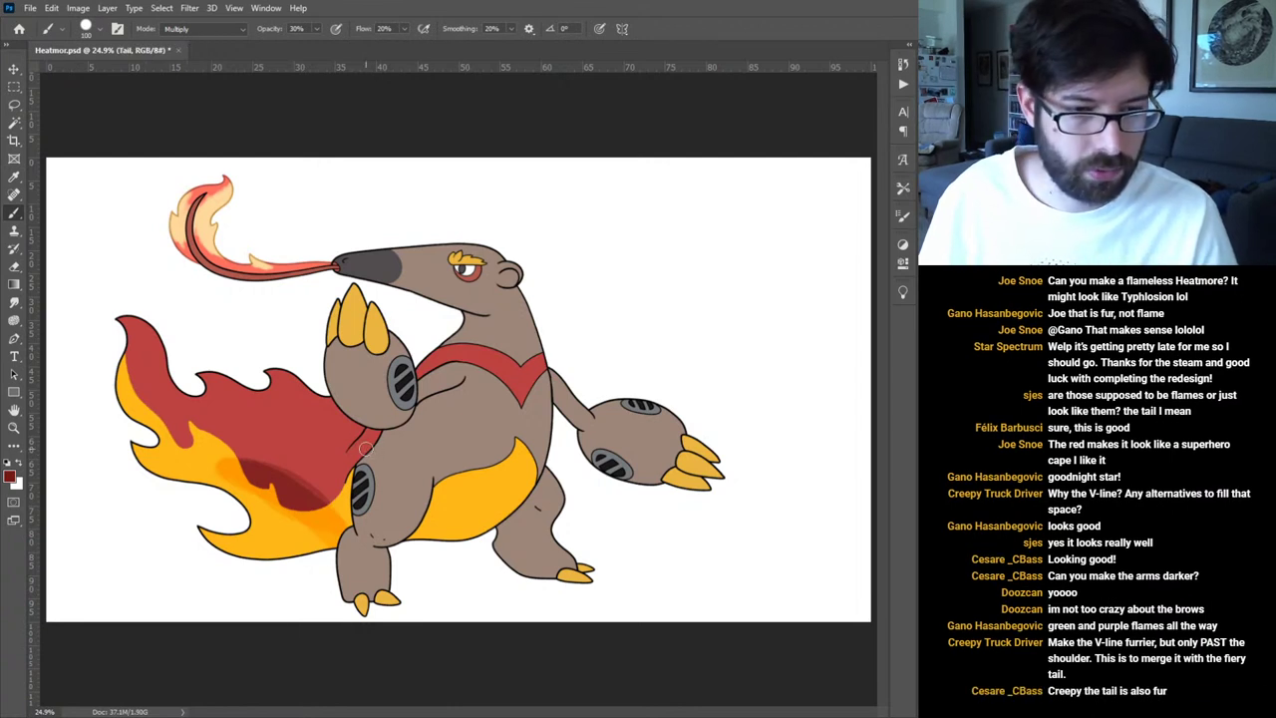
pyautogui.keyDown('alt'); pyautogui.click(309, 410); pyautogui.keyUp('alt')
pyautogui.hotkey('ctrl', 'z')
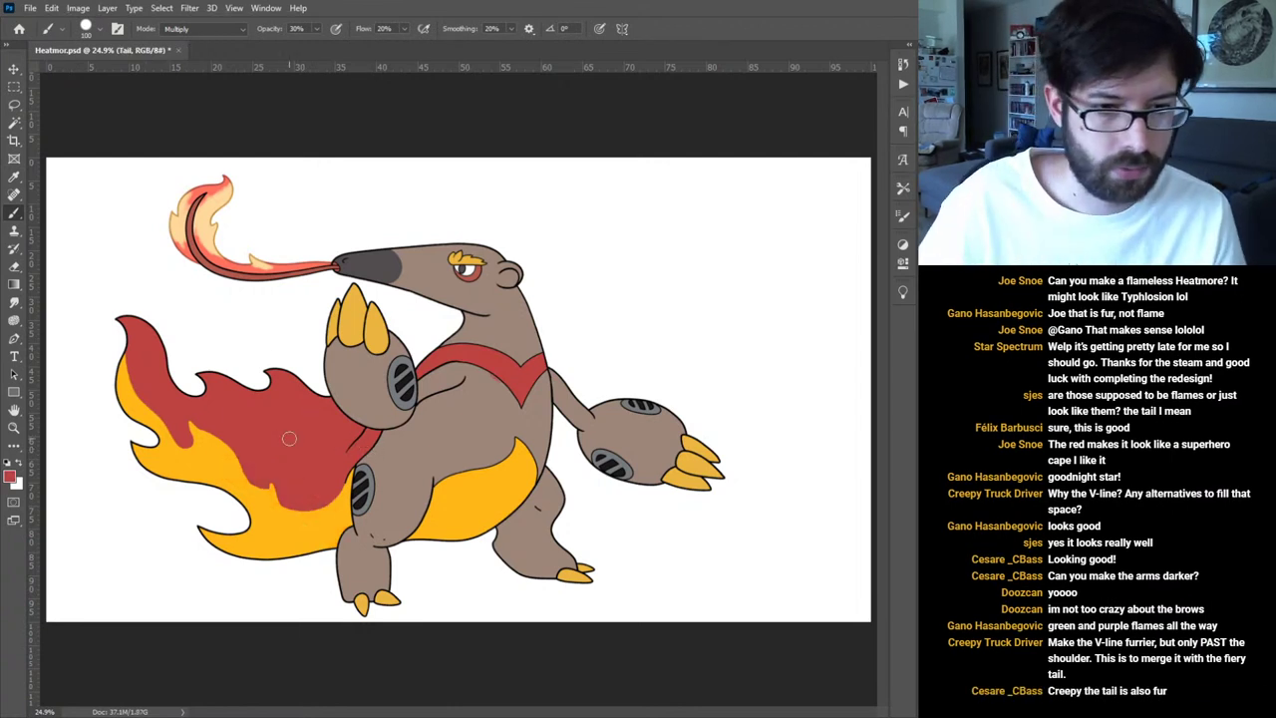
# Sample the bright orange-yellow of the fur and recolor the claws and eyebrow with it.
pyautogui.press('i')
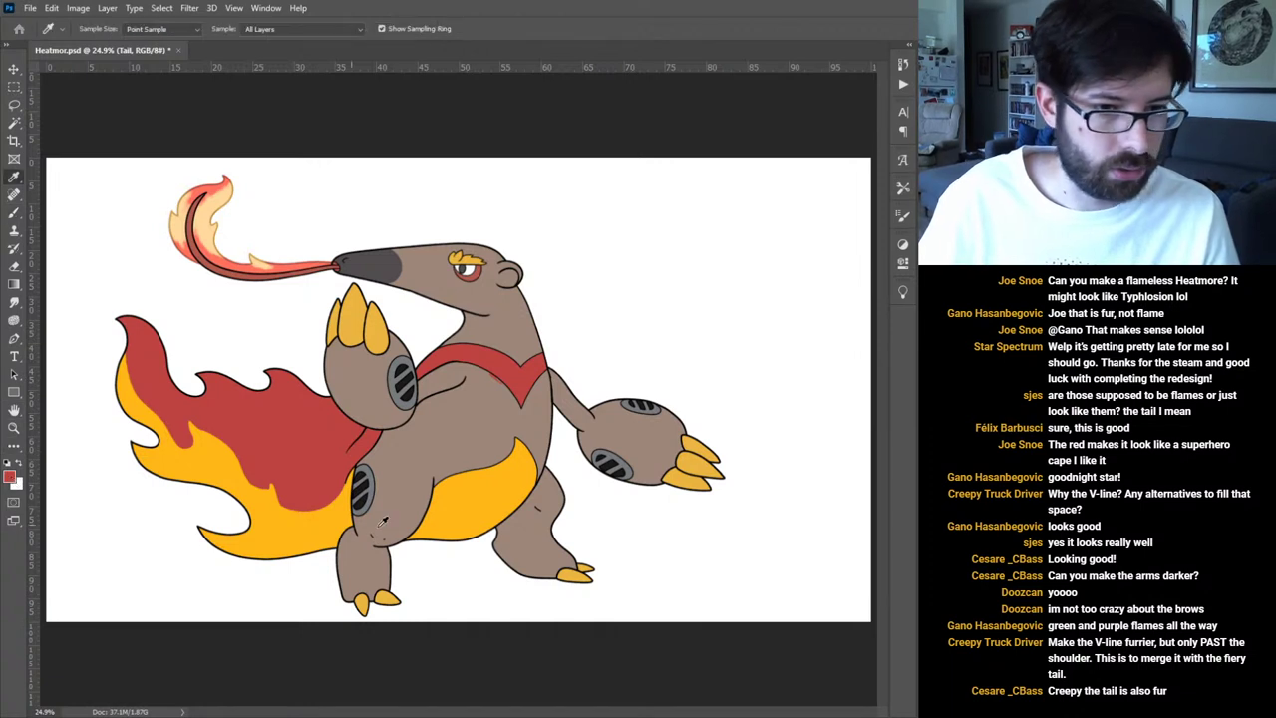
pyautogui.press('b')
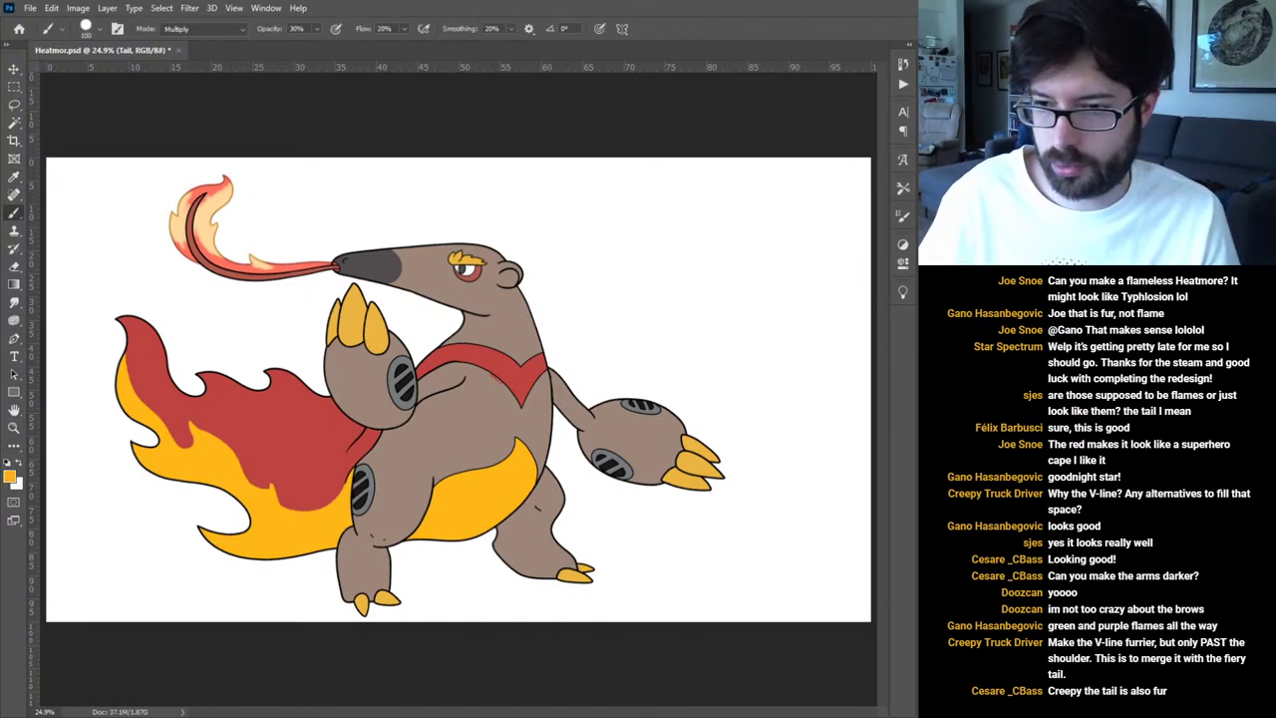
pyautogui.hotkey('alt', 'BackSpace')
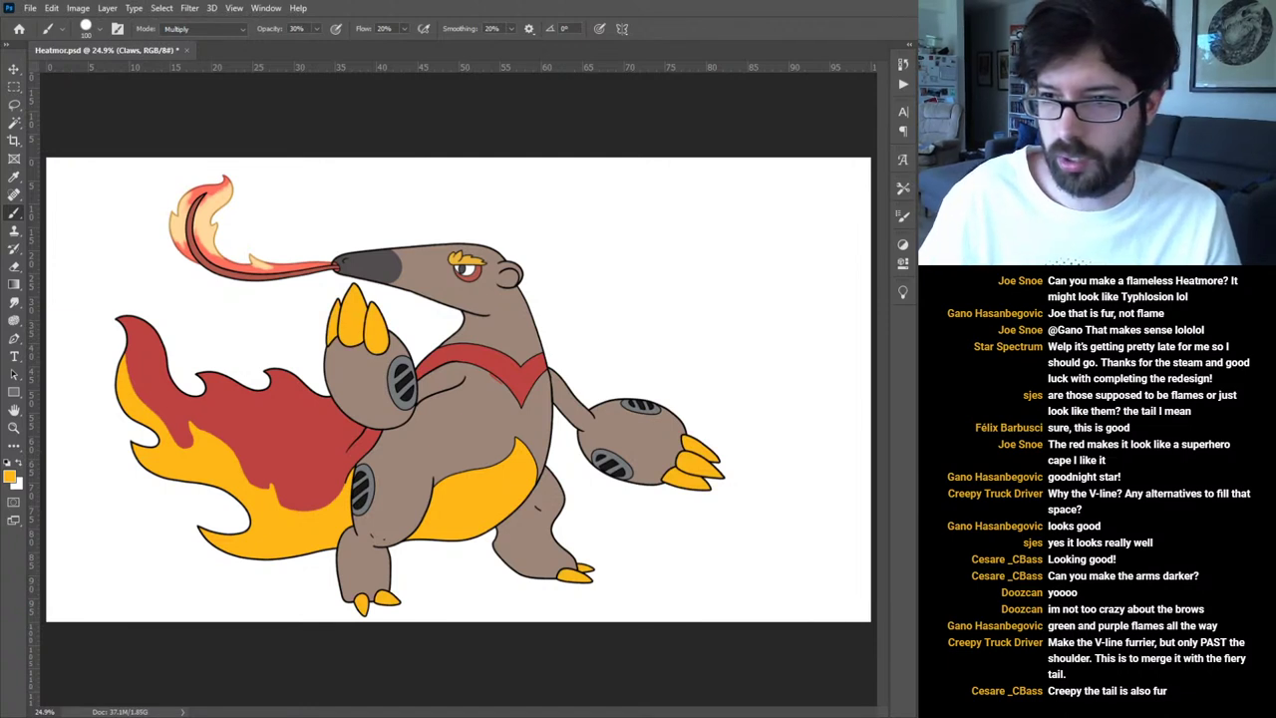
pyautogui.hotkey('alt', ']')
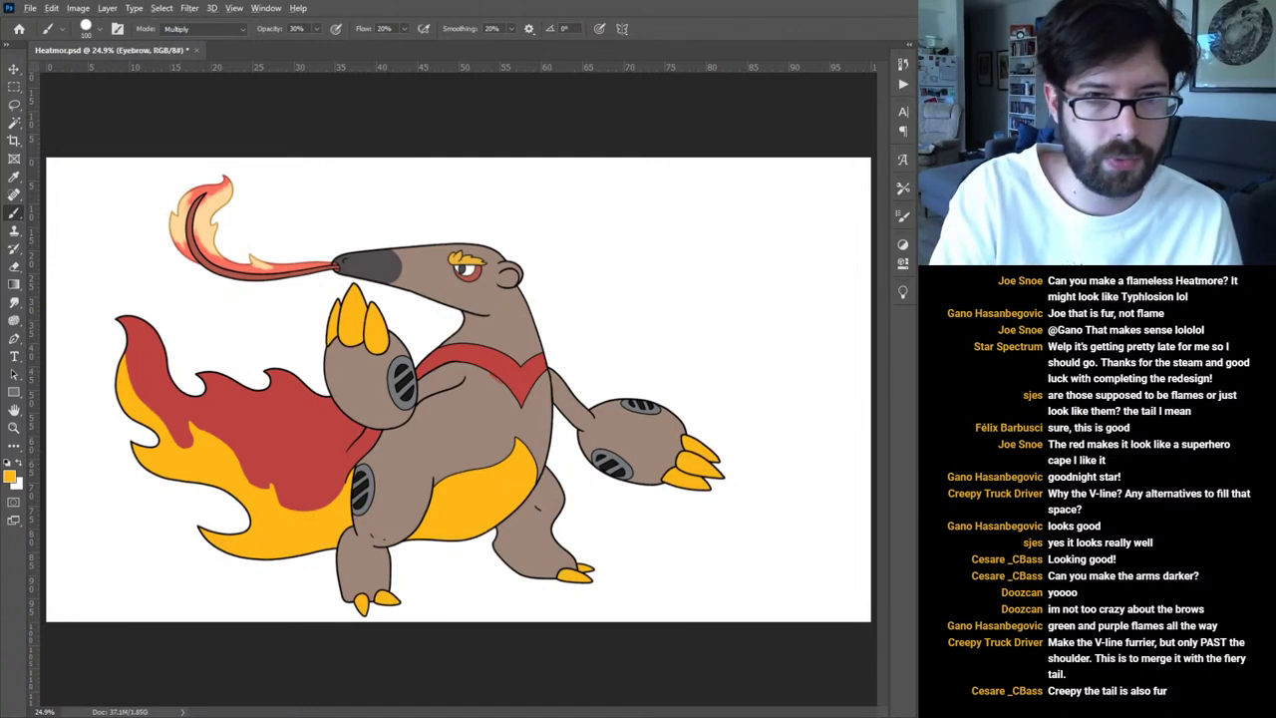
# Sample the red of the V-shaped chest stripe and recolor the eye ring and tongue with it.
pyautogui.keyDown('alt'); pyautogui.click(529, 371); pyautogui.keyUp('alt')
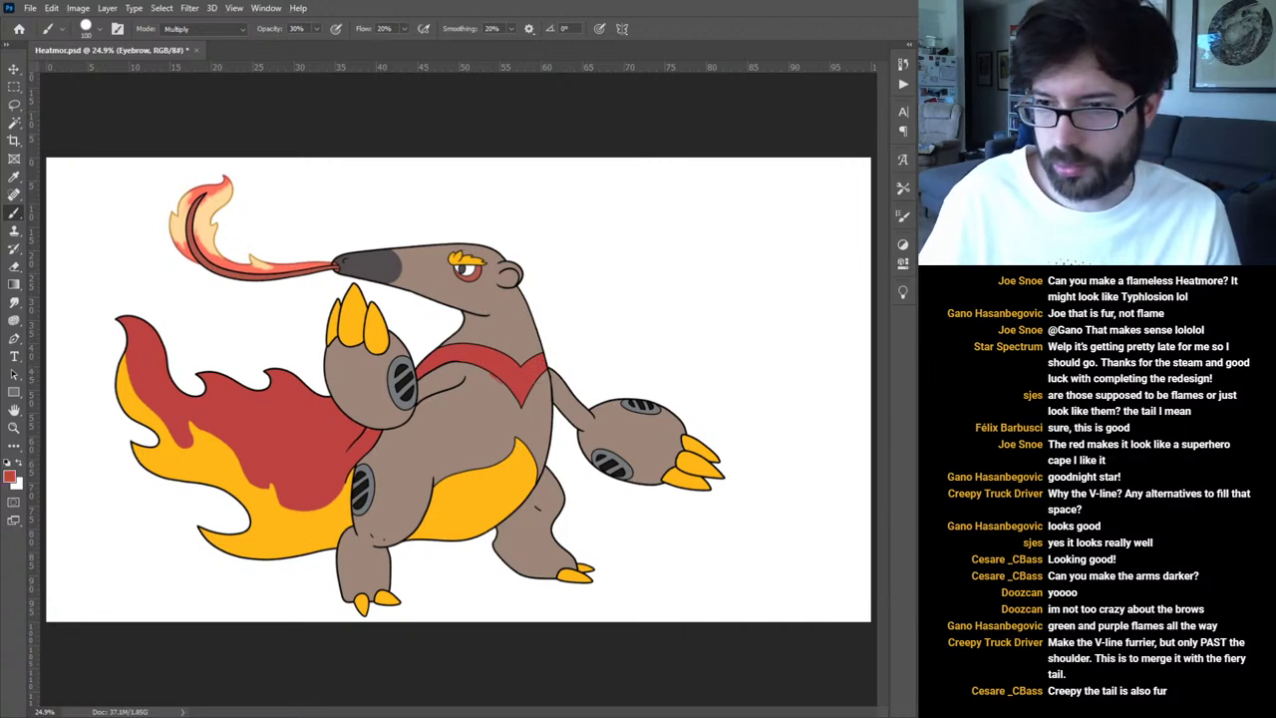
pyautogui.hotkey('alt', ']')
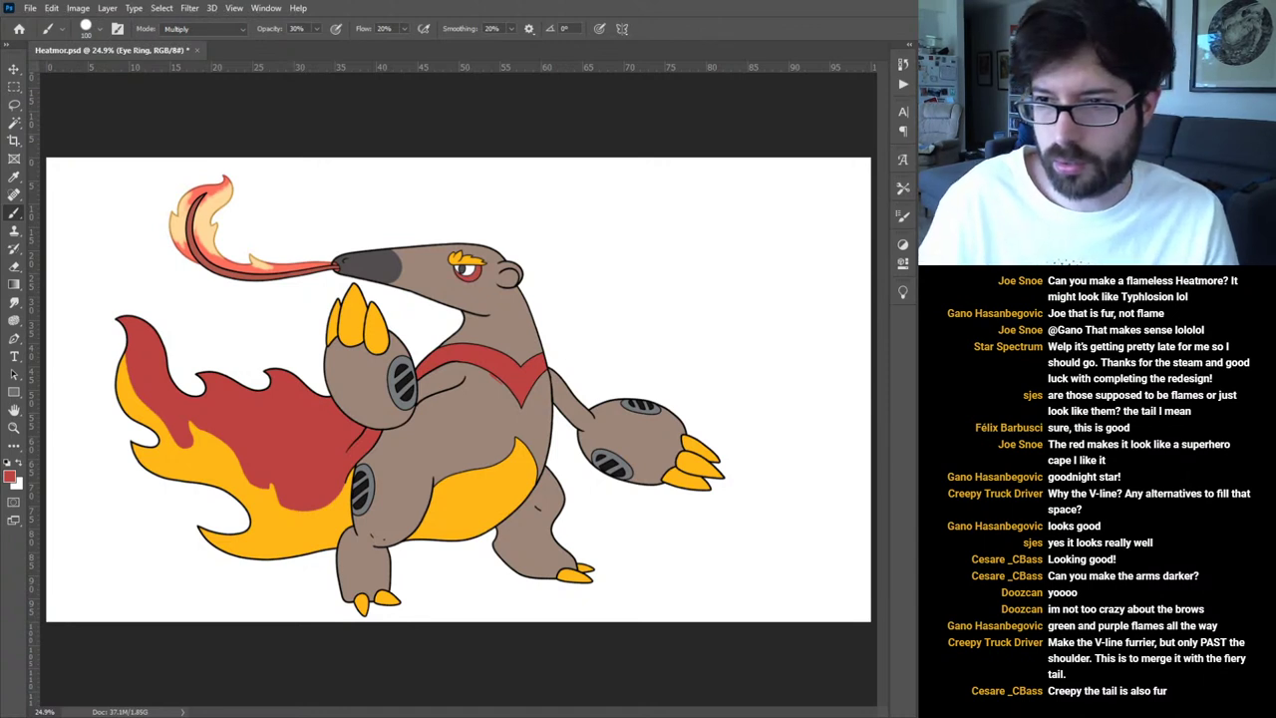
pyautogui.hotkey('alt', ']')
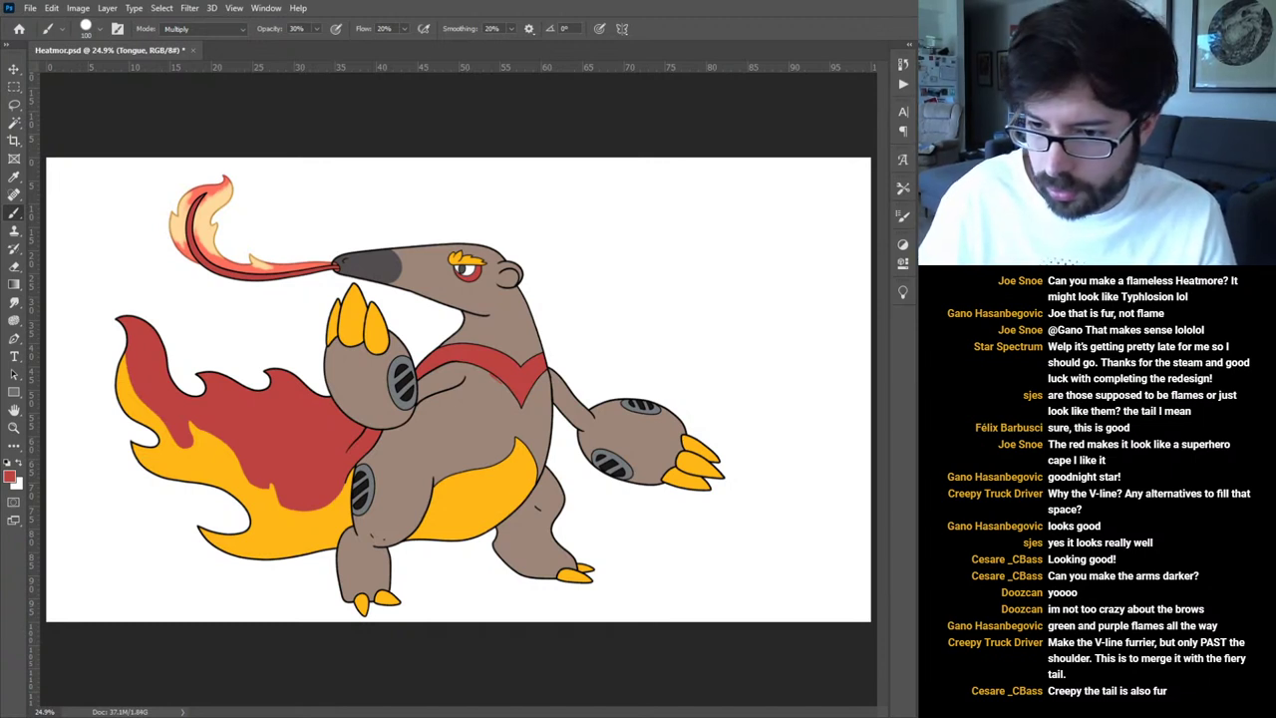
# Paint over the stray red marks below the V-shaped chest stripe with the sampled body brown, using a Normal brush at 100% opacity.
pyautogui.hotkey('alt', ']')
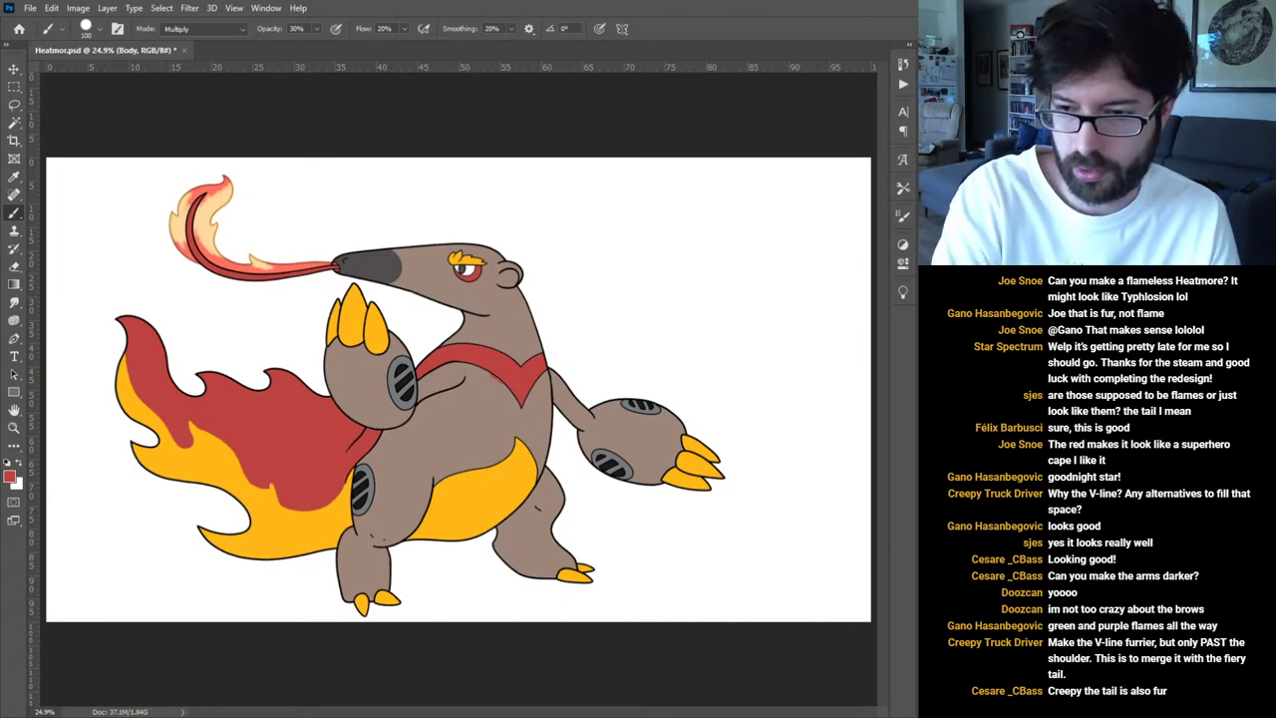
pyautogui.hotkey('ctrl', '+')
pyautogui.hotkey('ctrl', '+')
pyautogui.hotkey('ctrl', '+')
pyautogui.hotkey('ctrl', '+')
pyautogui.hotkey('ctrl', '+')
pyautogui.hotkey('ctrl', '+')
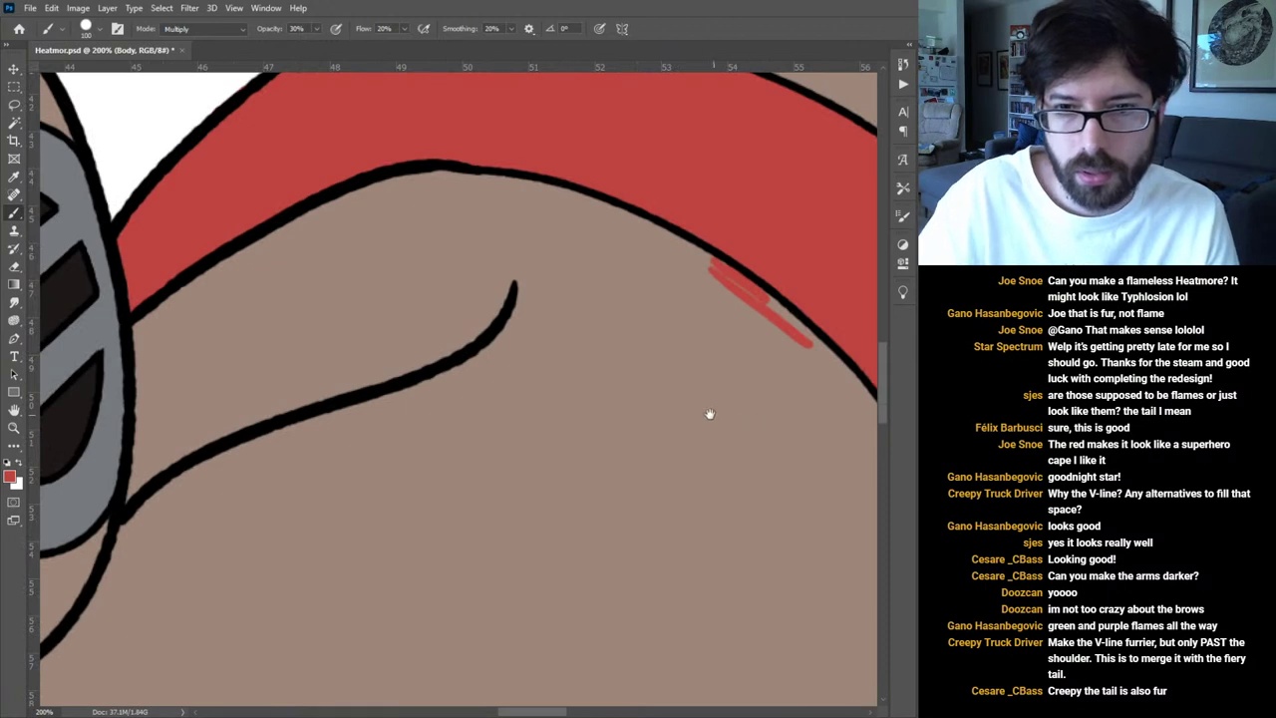
pyautogui.moveTo(713, 414); pyautogui.dragTo(305, 475)
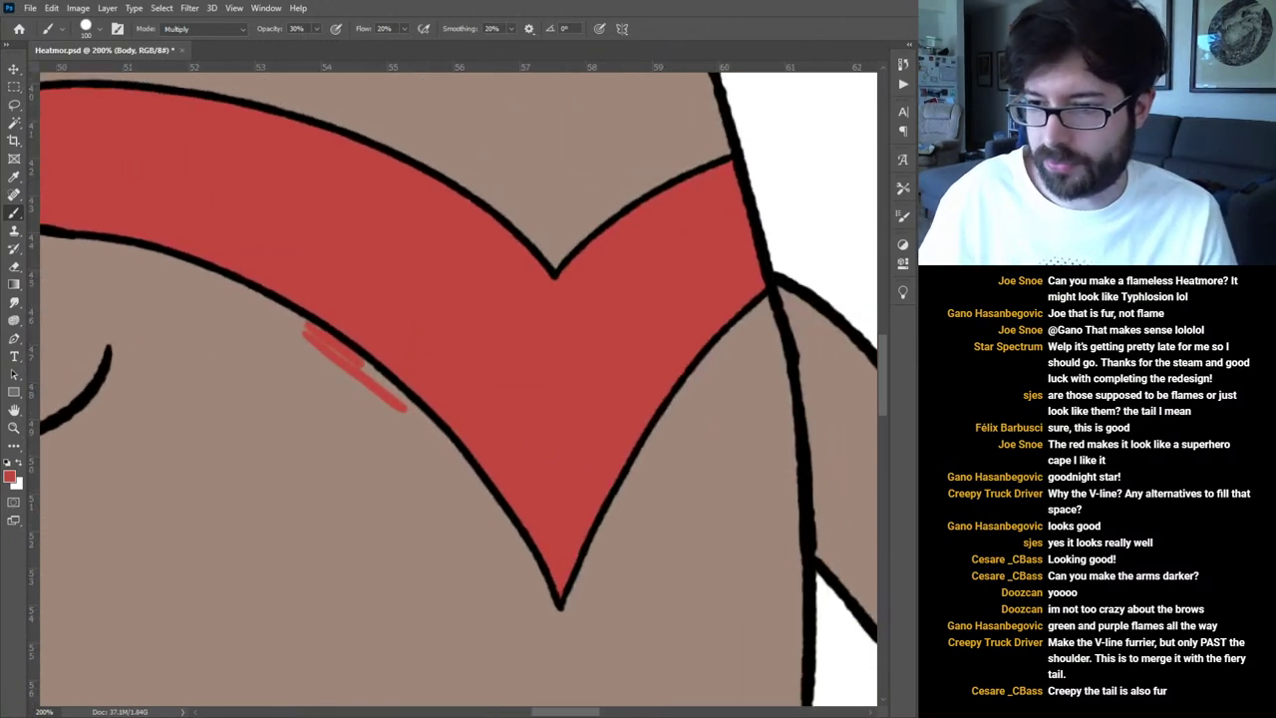
pyautogui.hotkey('alt', '[')
pyautogui.keyDown('alt'); pyautogui.click(341, 402); pyautogui.keyUp('alt')
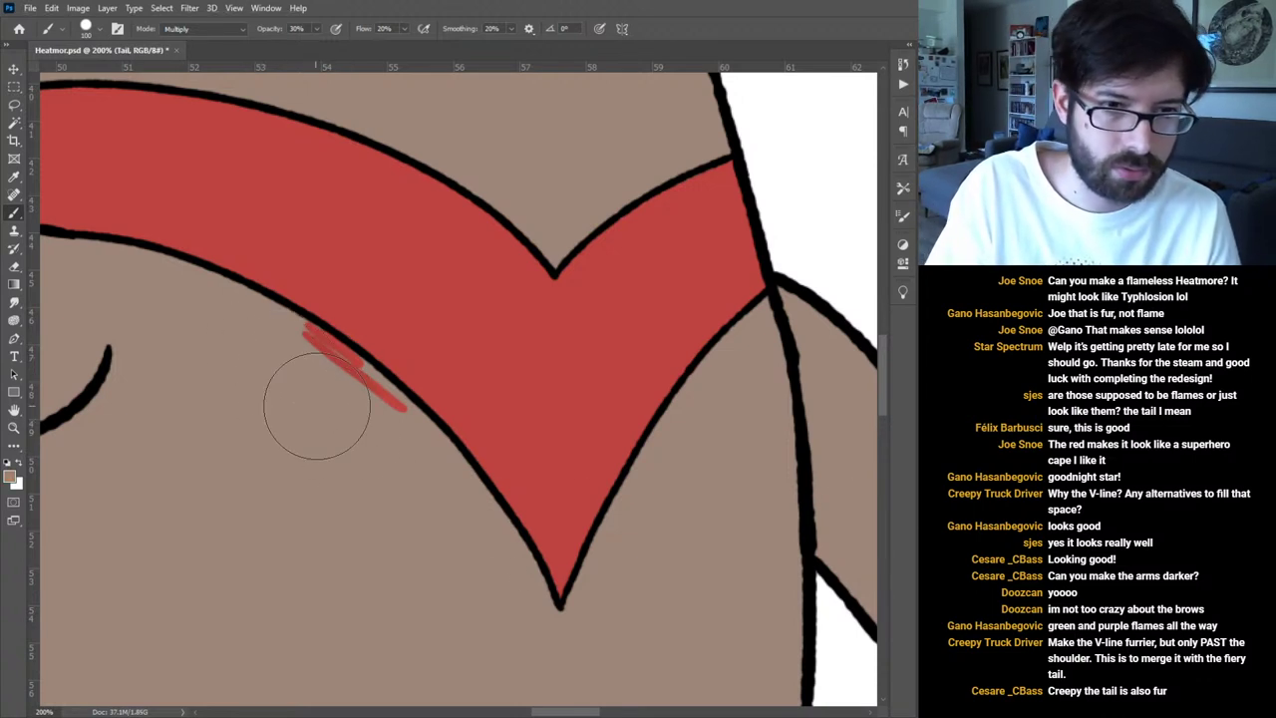
pyautogui.press('.')
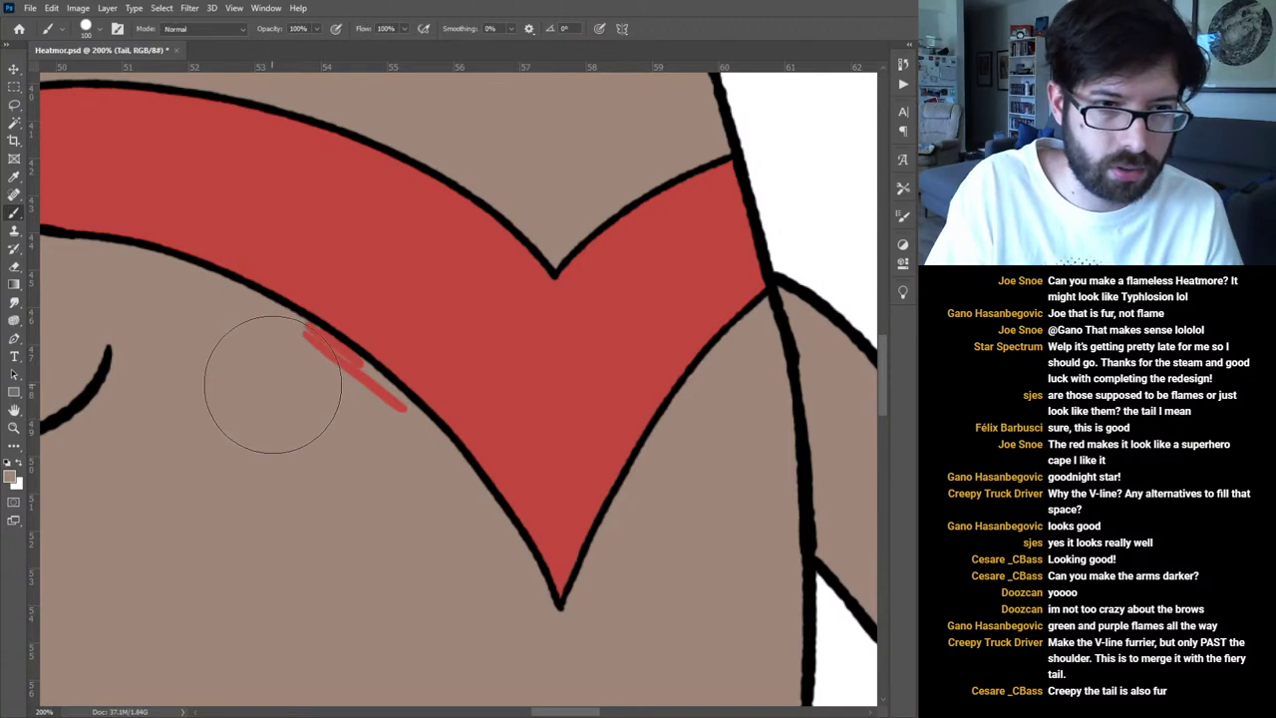
pyautogui.moveTo(256, 365); pyautogui.dragTo(342, 426)
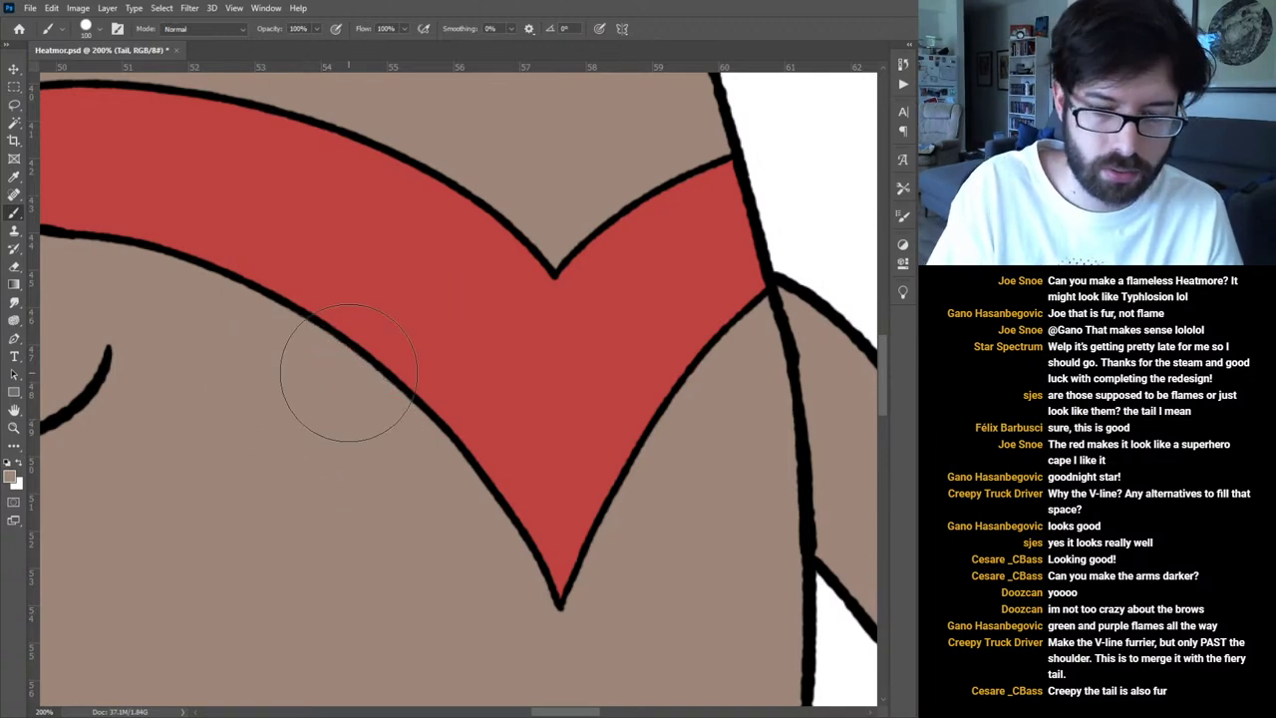
# Add an empty layer above the Tail layer and merge it down, with black and a size 10 brush set.
pyautogui.hotkey('ctrl', '0')
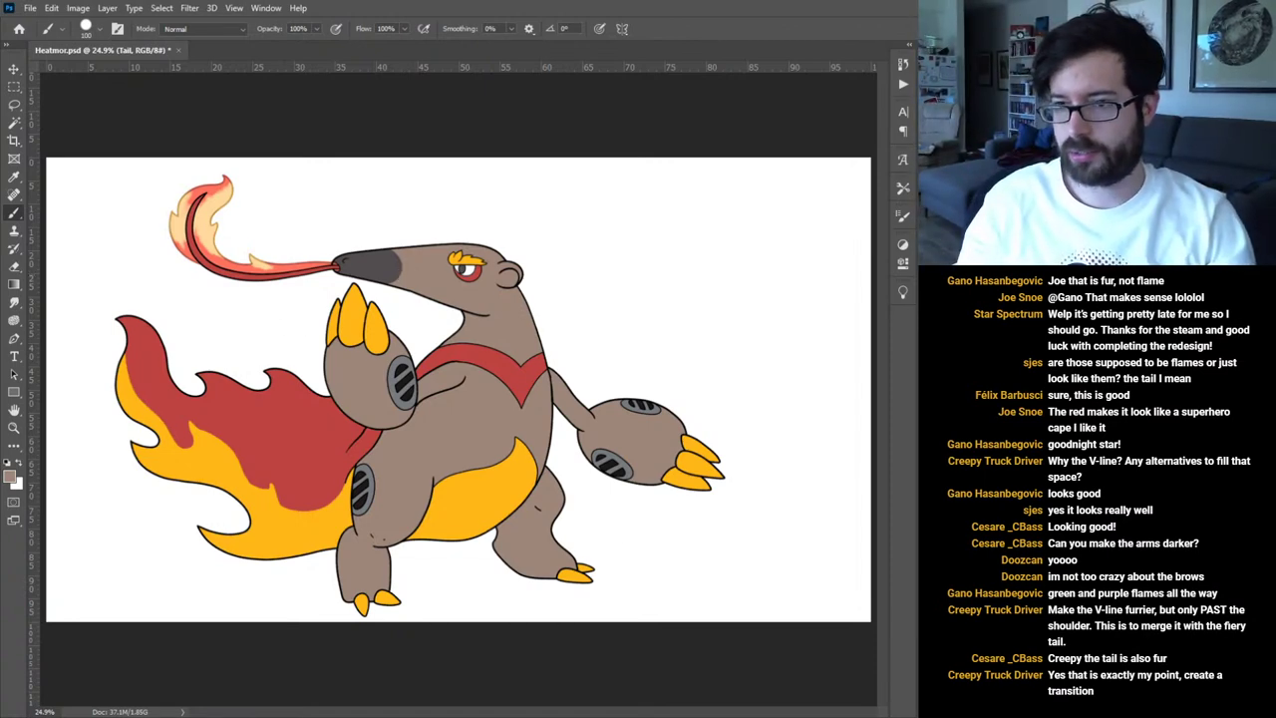
pyautogui.hotkey('alt', ']')
pyautogui.hotkey('alt', ']')
pyautogui.hotkey('ctrl', 'shift', 'alt', 'n')
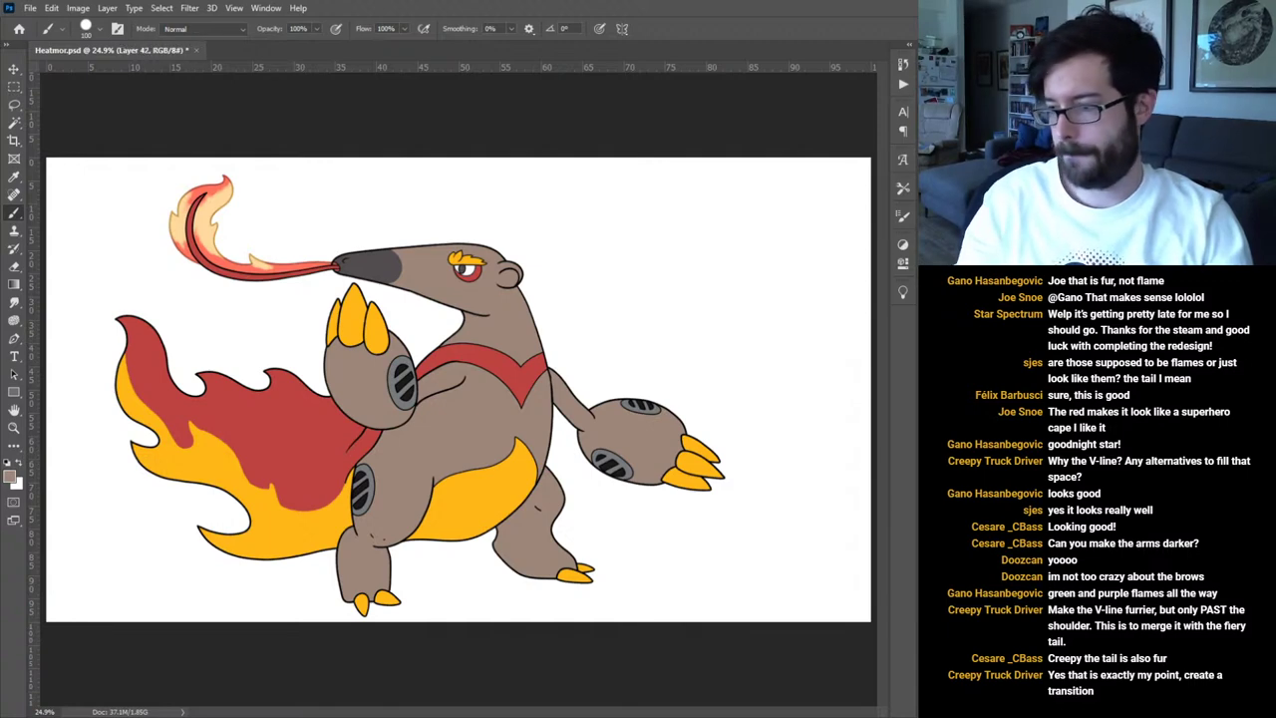
pyautogui.hotkey('ctrl', '+')
pyautogui.hotkey('ctrl', '+')
pyautogui.hotkey('ctrl', '+')
pyautogui.hotkey('ctrl', '+')
pyautogui.hotkey('ctrl', '+')
pyautogui.hotkey('ctrl', '+')
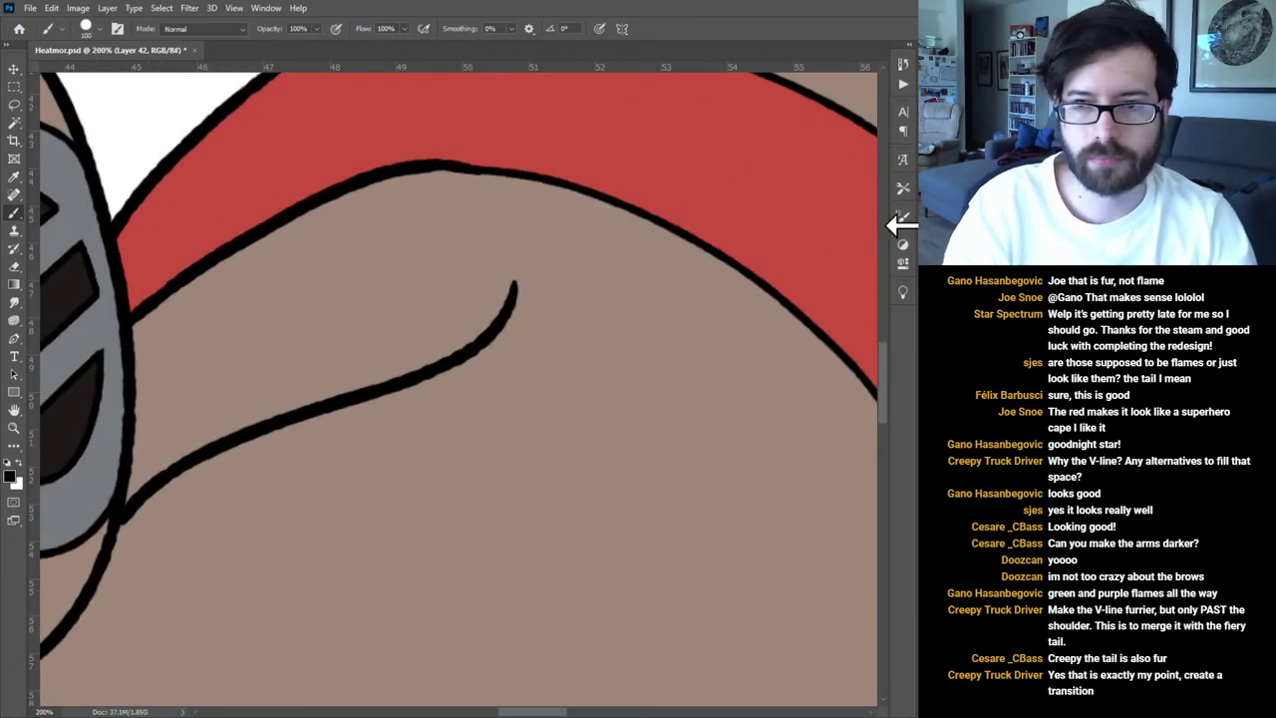
pyautogui.moveTo(232, 124); pyautogui.dragTo(448, 373)
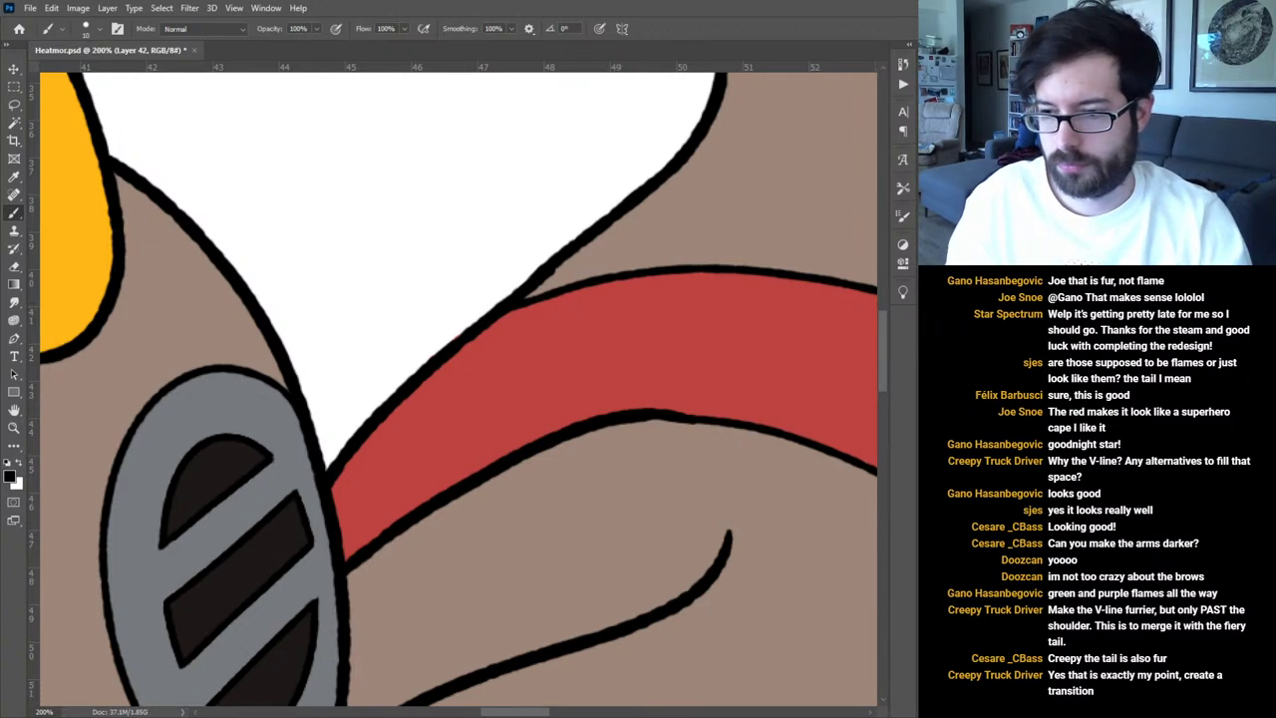
pyautogui.hotkey('ctrl', 'e')
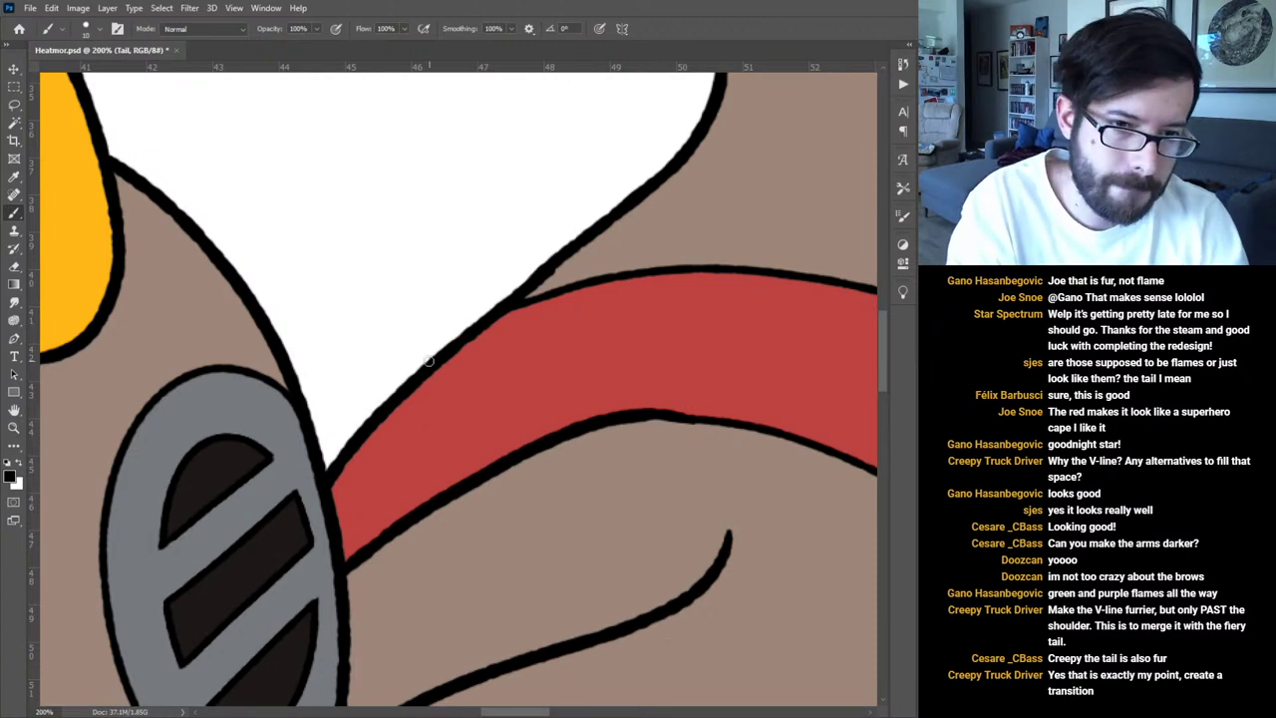
# Draw two pointed fur spikes in black on the Tail layer, along the red stripe's outer edge beside the raised arm.
pyautogui.moveTo(434, 361); pyautogui.dragTo(380, 369)
pyautogui.hotkey('ctrl', 'z')
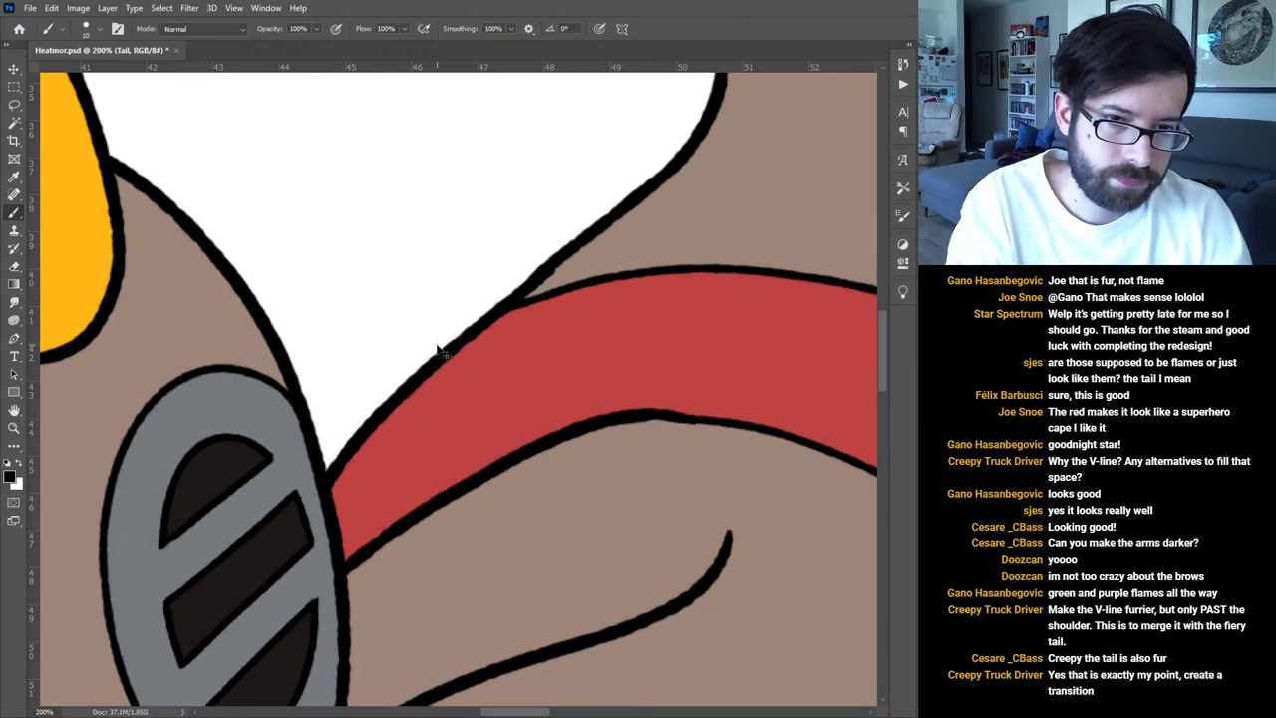
pyautogui.moveTo(449, 344)
pyautogui.mouseDown()
pyautogui.moveTo(309, 346)
pyautogui.moveTo(380, 363)
pyautogui.moveTo(471, 332)
pyautogui.mouseUp()
pyautogui.hotkey('ctrl', 'z')
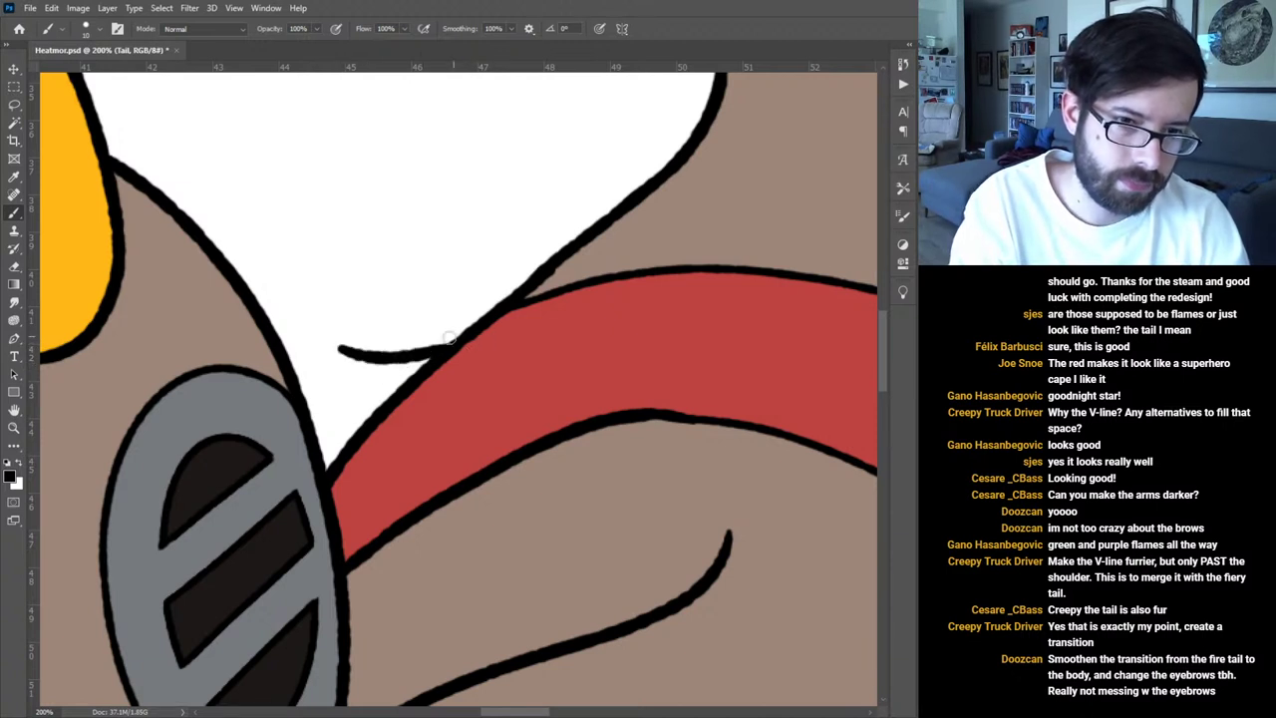
pyautogui.moveTo(367, 386)
pyautogui.mouseDown()
pyautogui.moveTo(337, 350)
pyautogui.moveTo(366, 385)
pyautogui.mouseUp()
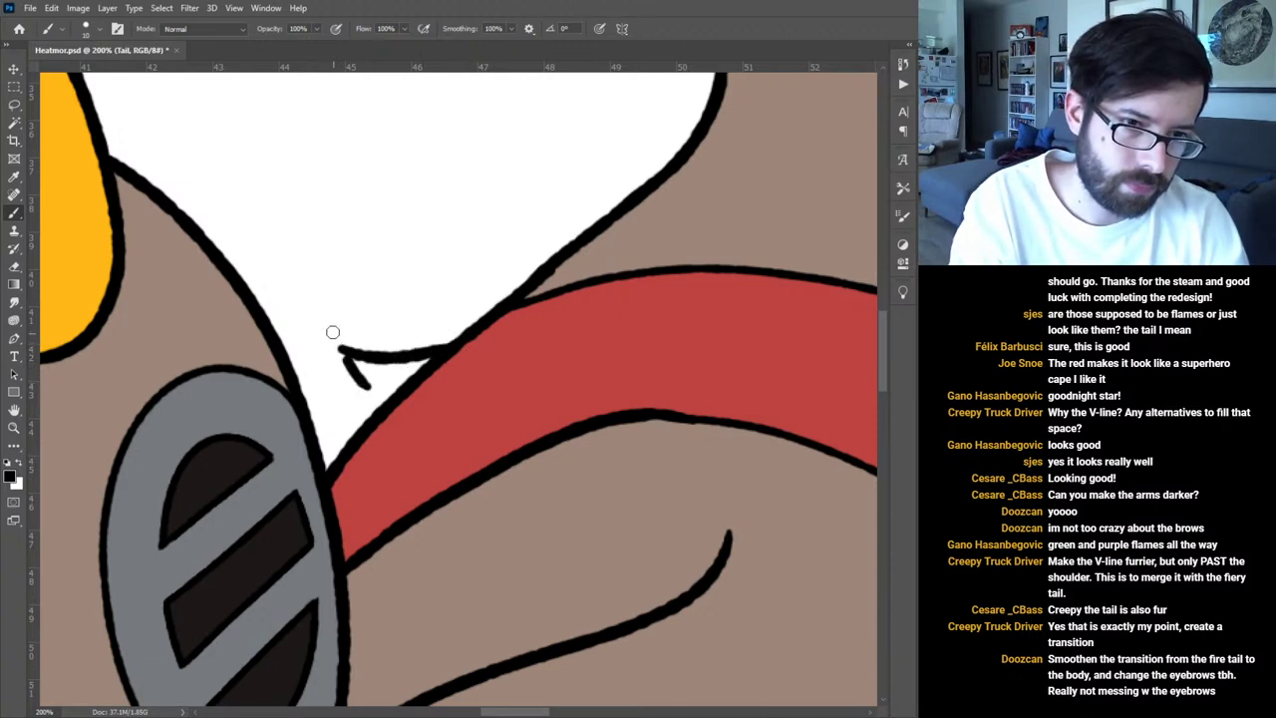
pyautogui.moveTo(368, 429)
pyautogui.mouseDown()
pyautogui.moveTo(303, 411)
pyautogui.moveTo(329, 418)
pyautogui.moveTo(369, 387)
pyautogui.mouseUp()
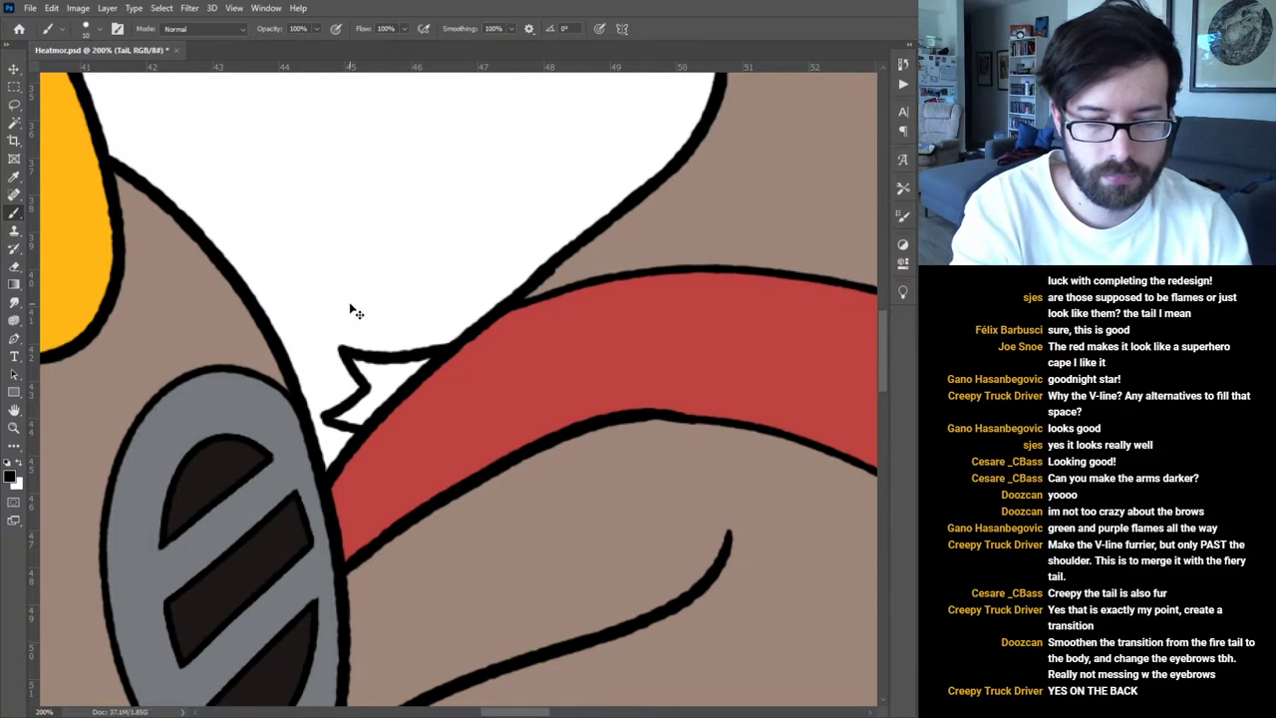
# Examine the fur spikes beside the raised arm, both within the whole figure and up close.
pyautogui.hotkey('ctrl', '0')
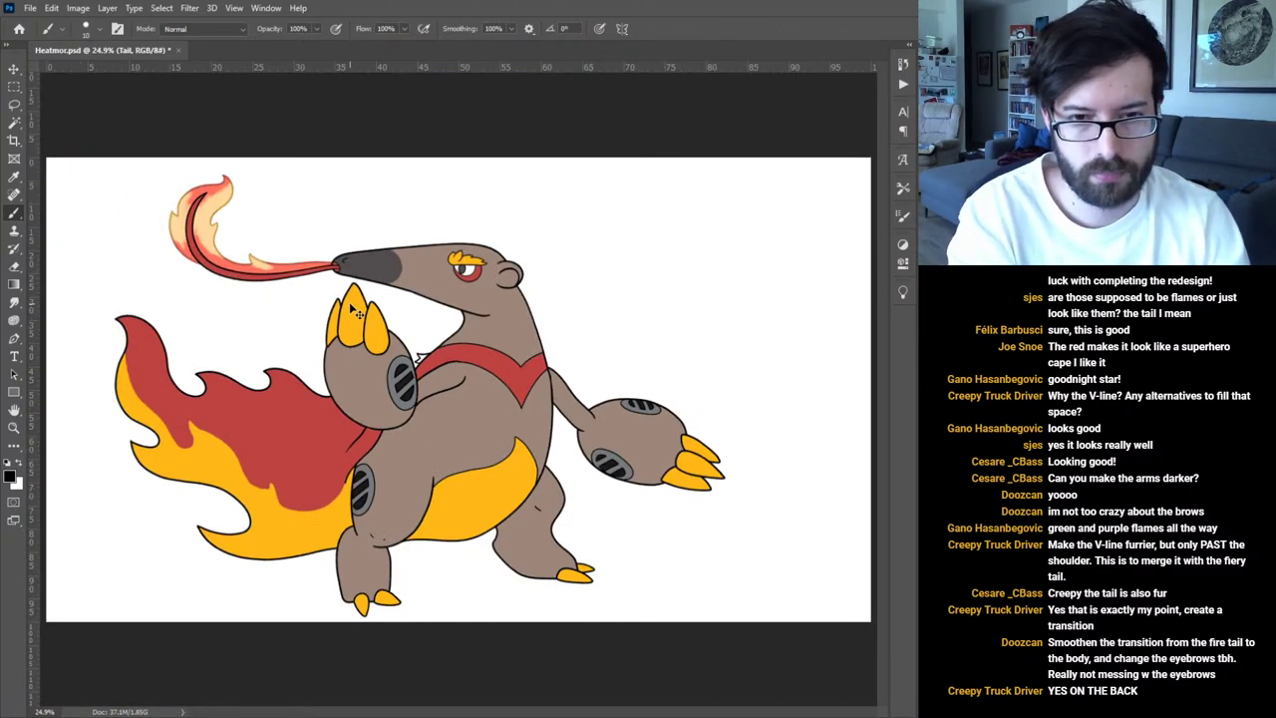
pyautogui.hotkey('ctrl', '+')
pyautogui.hotkey('ctrl', '+')
pyautogui.hotkey('ctrl', '+')
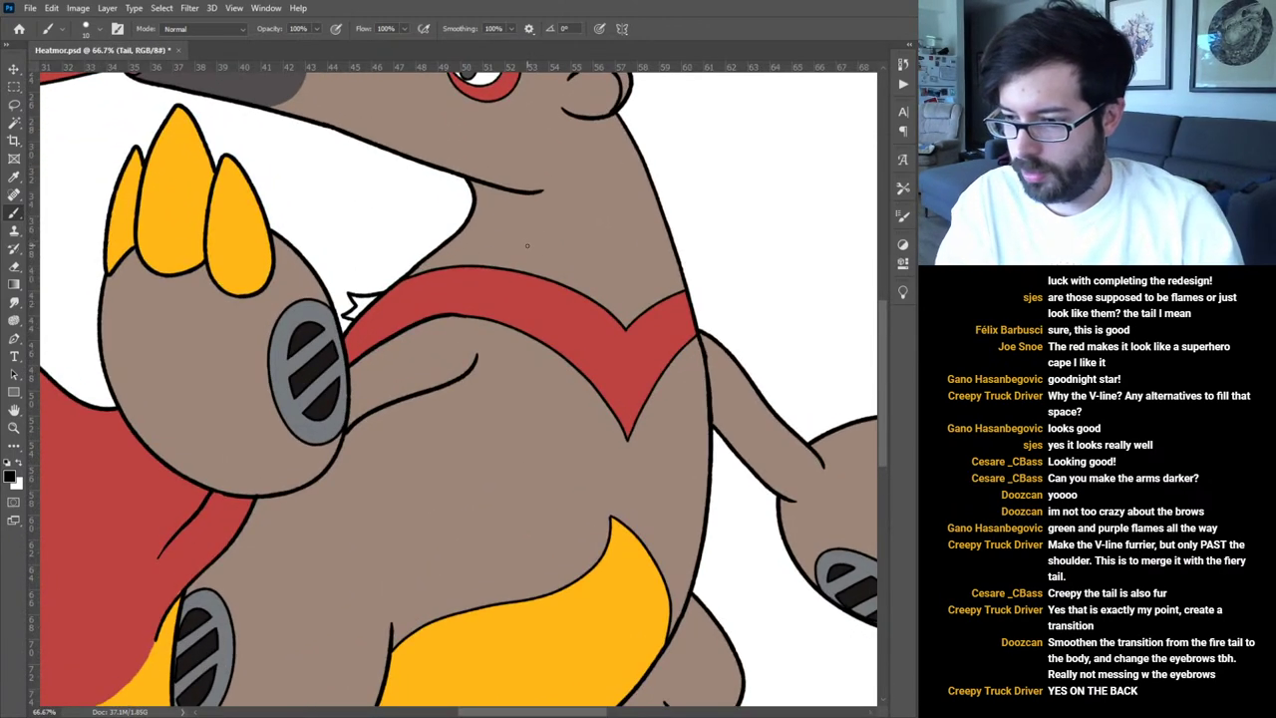
pyautogui.moveTo(513, 252); pyautogui.dragTo(573, 367)
pyautogui.hotkey('ctrl', '+')
pyautogui.hotkey('ctrl', '+')
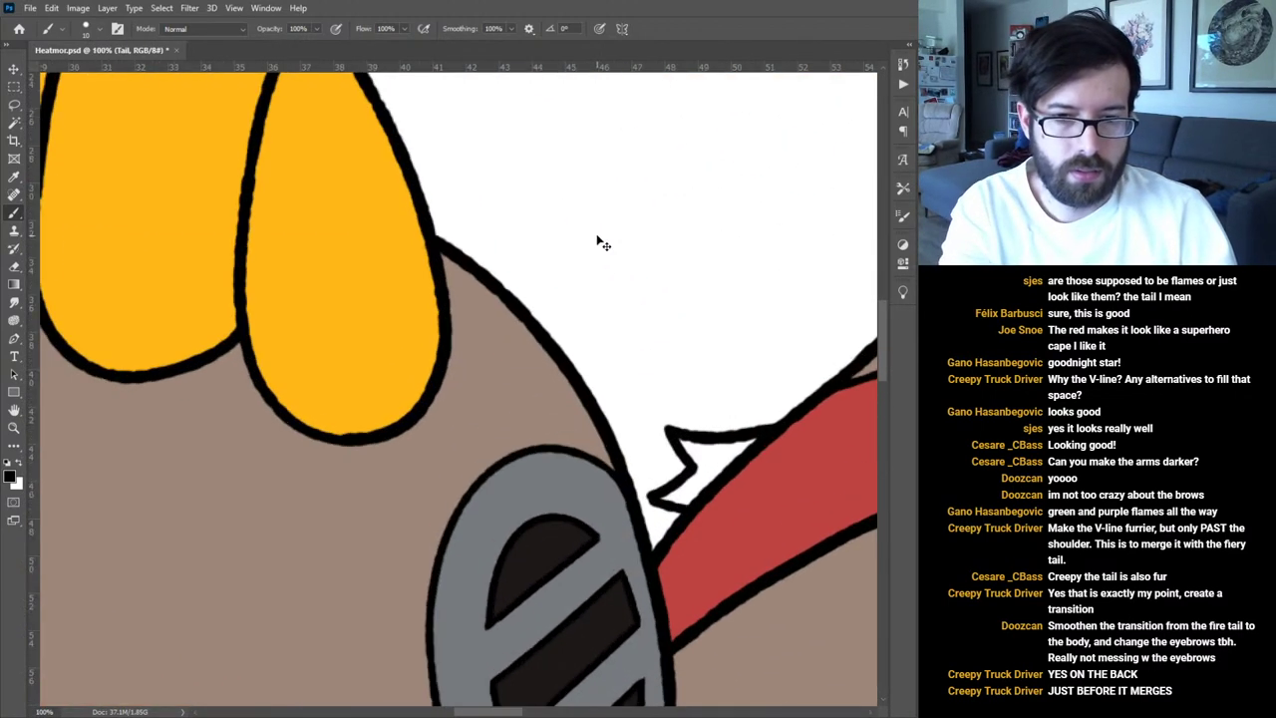
pyautogui.moveTo(784, 524); pyautogui.dragTo(524, 484)
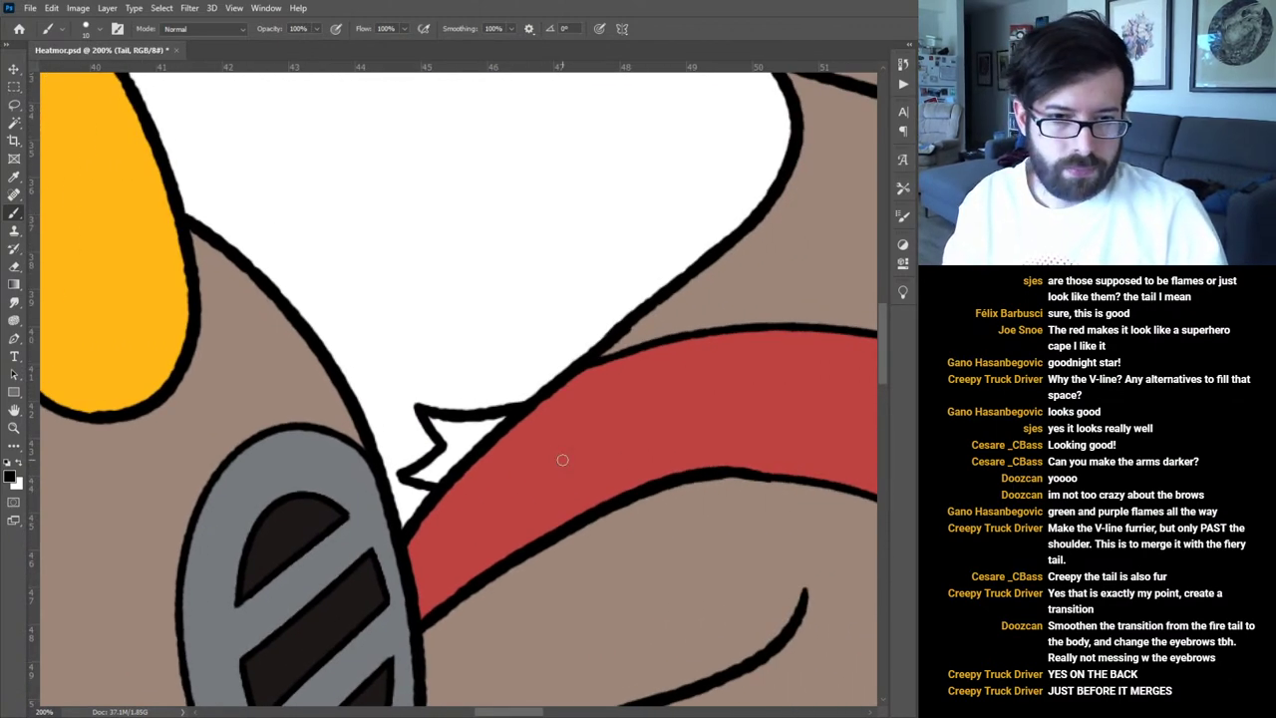
pyautogui.moveTo(515, 484); pyautogui.dragTo(728, 263)
pyautogui.scroll(-3, 689, 286)
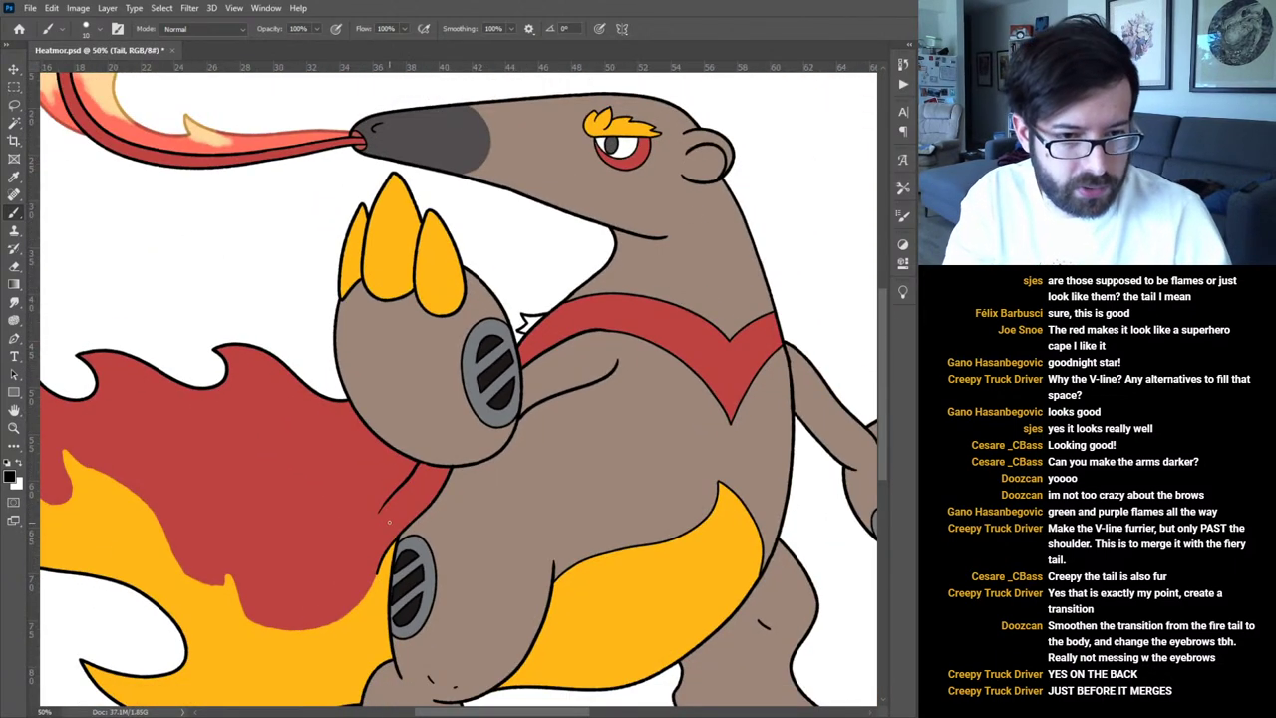
# Try black contour strokes running from the tail base behind the raised arm toward the shoulder stripe, and undo them.
pyautogui.moveTo(381, 536); pyautogui.dragTo(439, 451)
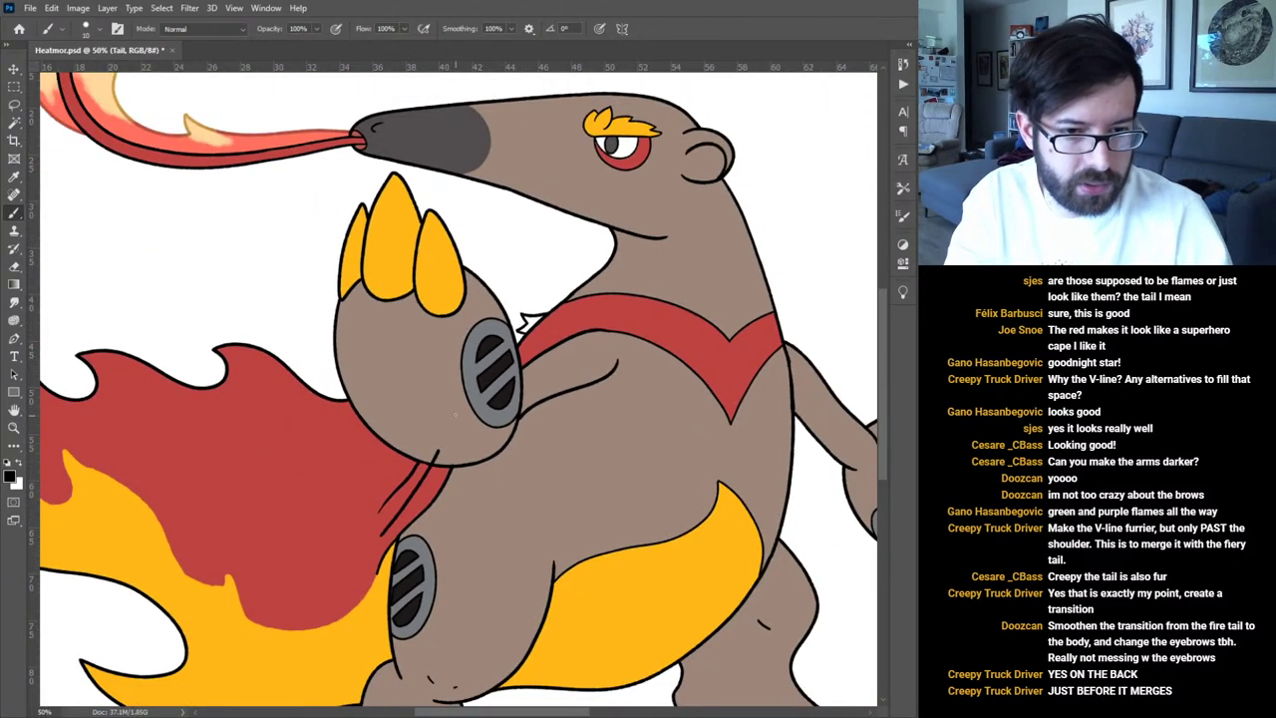
pyautogui.hotkey('ctrl', 'z')
pyautogui.moveTo(621, 320)
pyautogui.mouseDown()
pyautogui.moveTo(522, 363)
pyautogui.moveTo(374, 540)
pyautogui.moveTo(314, 556)
pyautogui.mouseUp()
pyautogui.hotkey('ctrl', 'z')
pyautogui.hotkey('ctrl', 'z')
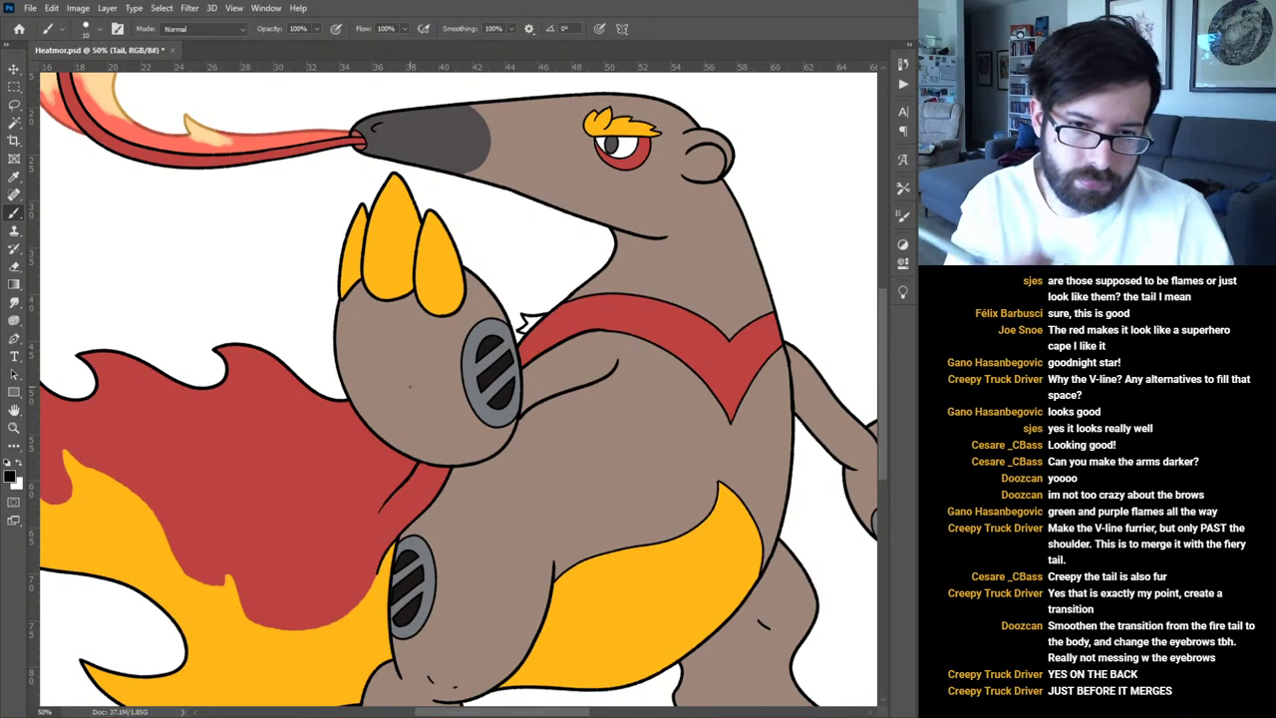
# Remove the fur spikes beside the raised arm and clean up the red stripe's outer edge.
pyautogui.scroll(2, 408, 385)
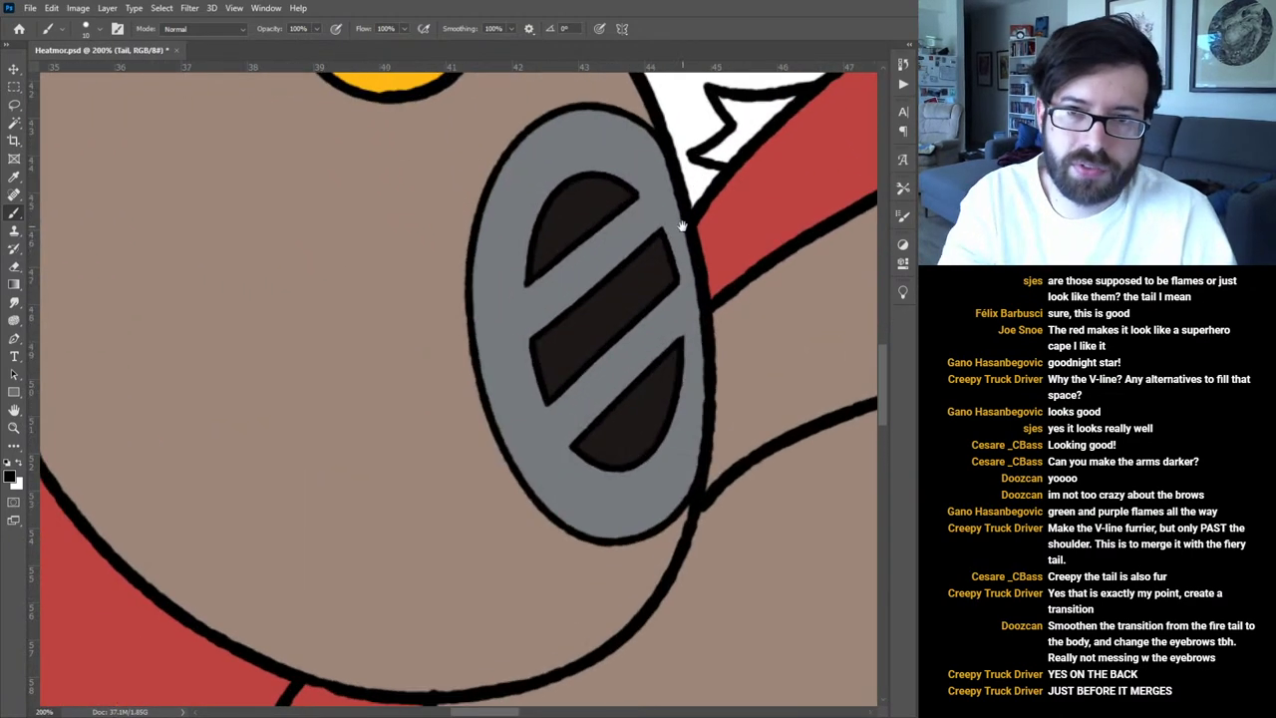
pyautogui.moveTo(680, 226); pyautogui.dragTo(530, 506)
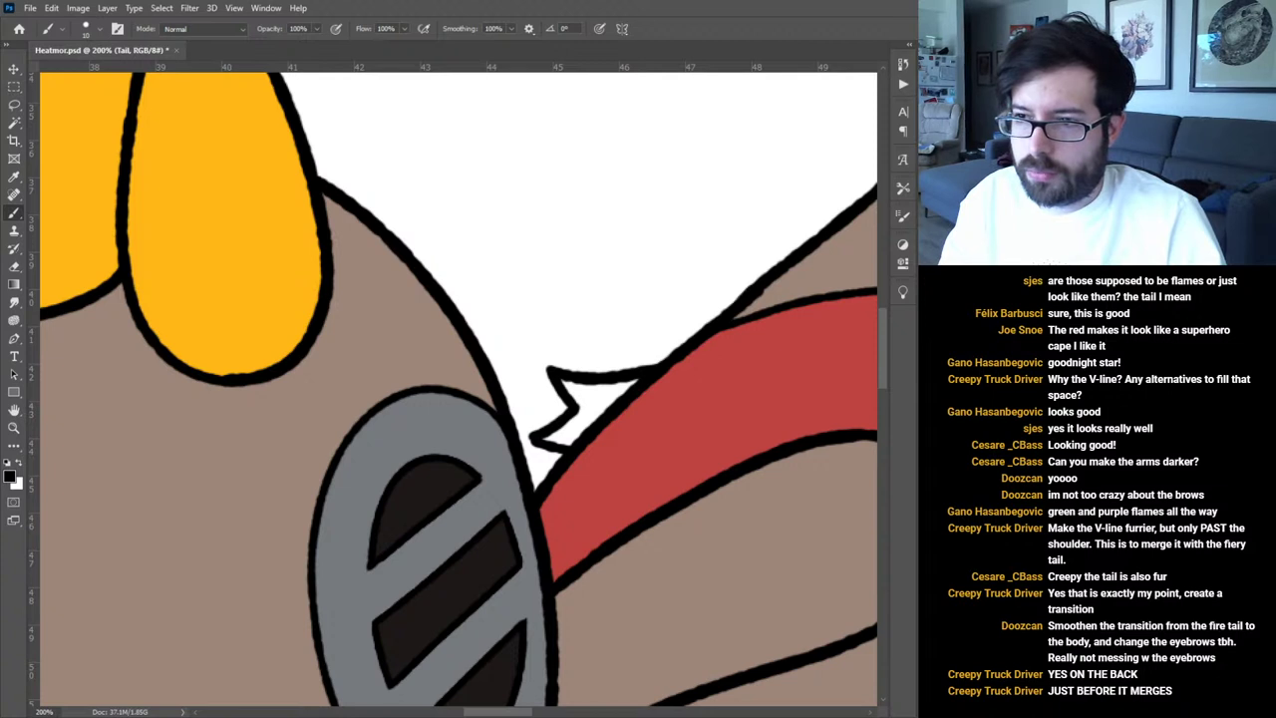
pyautogui.hotkey('ctrl', 'z')
pyautogui.hotkey('ctrl', 'shift', 'z')
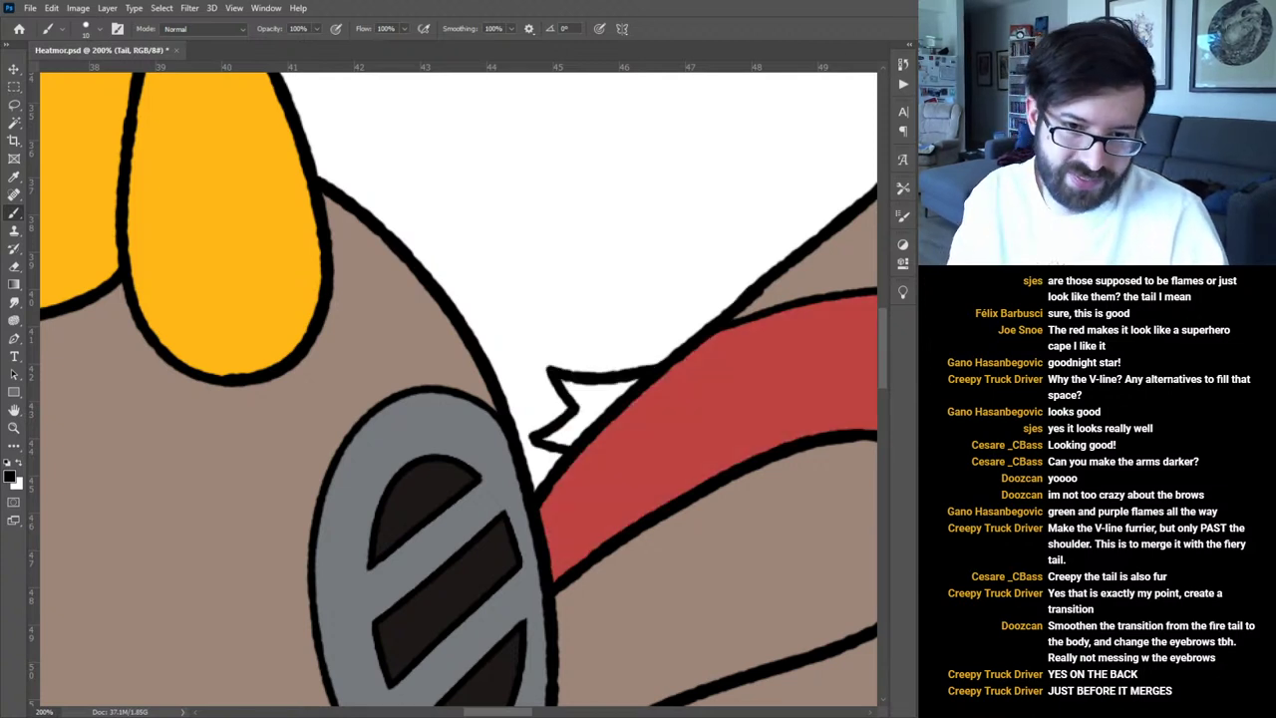
pyautogui.moveTo(536, 439)
pyautogui.mouseDown()
pyautogui.moveTo(572, 421)
pyautogui.moveTo(569, 441)
pyautogui.moveTo(549, 435)
pyautogui.moveTo(552, 412)
pyautogui.moveTo(536, 400)
pyautogui.moveTo(554, 418)
pyautogui.moveTo(577, 412)
pyautogui.moveTo(561, 430)
pyautogui.moveTo(566, 408)
pyautogui.moveTo(625, 387)
pyautogui.moveTo(665, 349)
pyautogui.mouseUp()
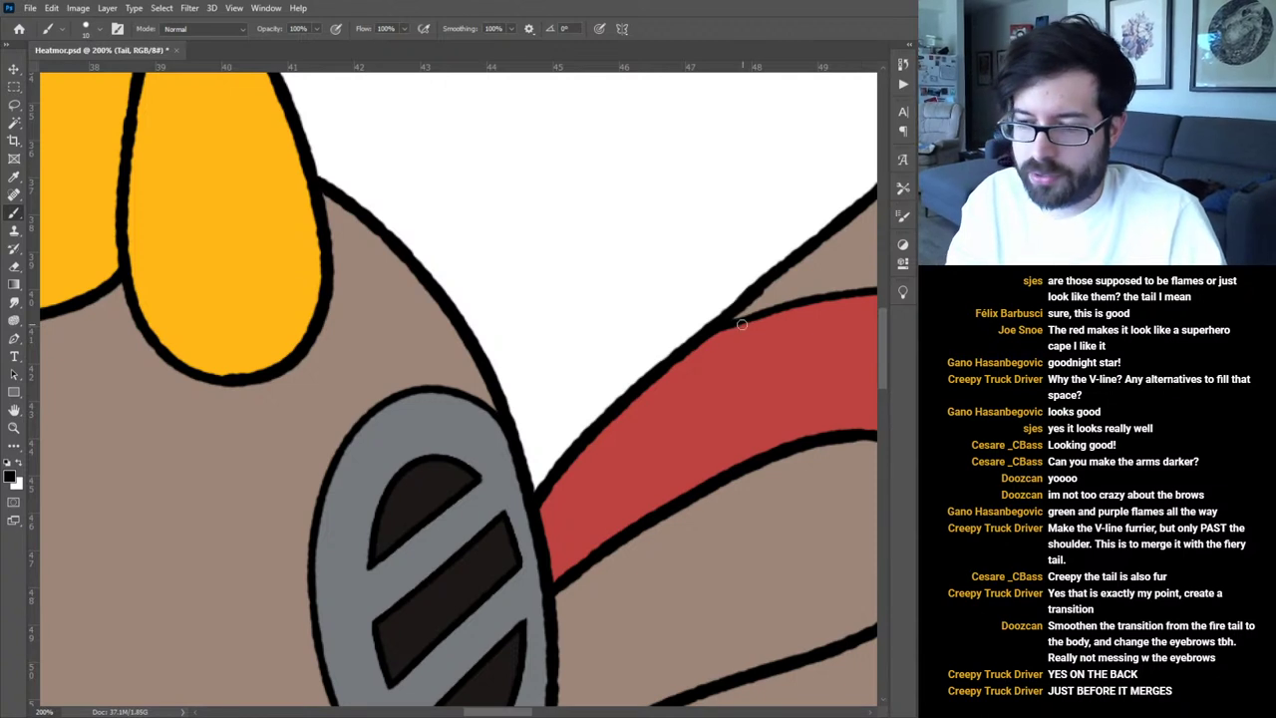
pyautogui.moveTo(850, 284); pyautogui.dragTo(673, 351)
pyautogui.moveTo(760, 299)
pyautogui.mouseDown()
pyautogui.moveTo(502, 598)
pyautogui.moveTo(809, 288)
pyautogui.mouseUp()
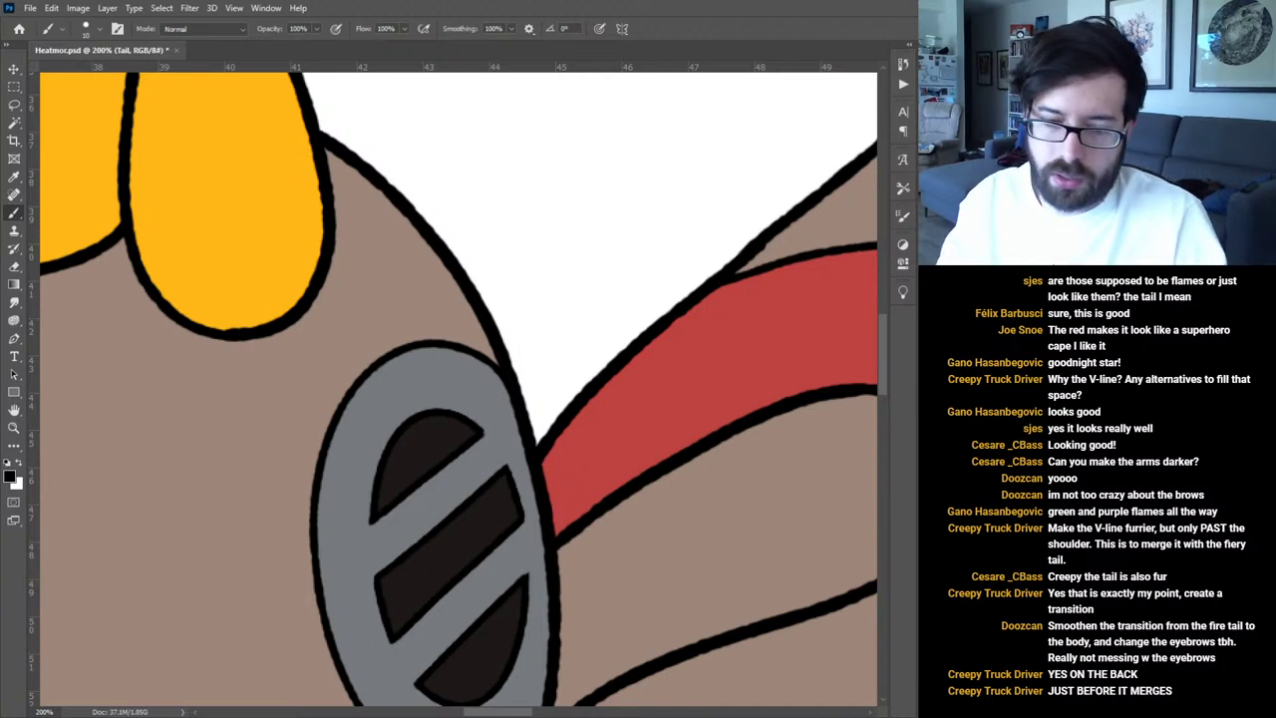
# Add a new layer above the Tail layer and make the Lines layer active for work on the shoulder stripe's outer edge.
pyautogui.hotkey('ctrl', '0')
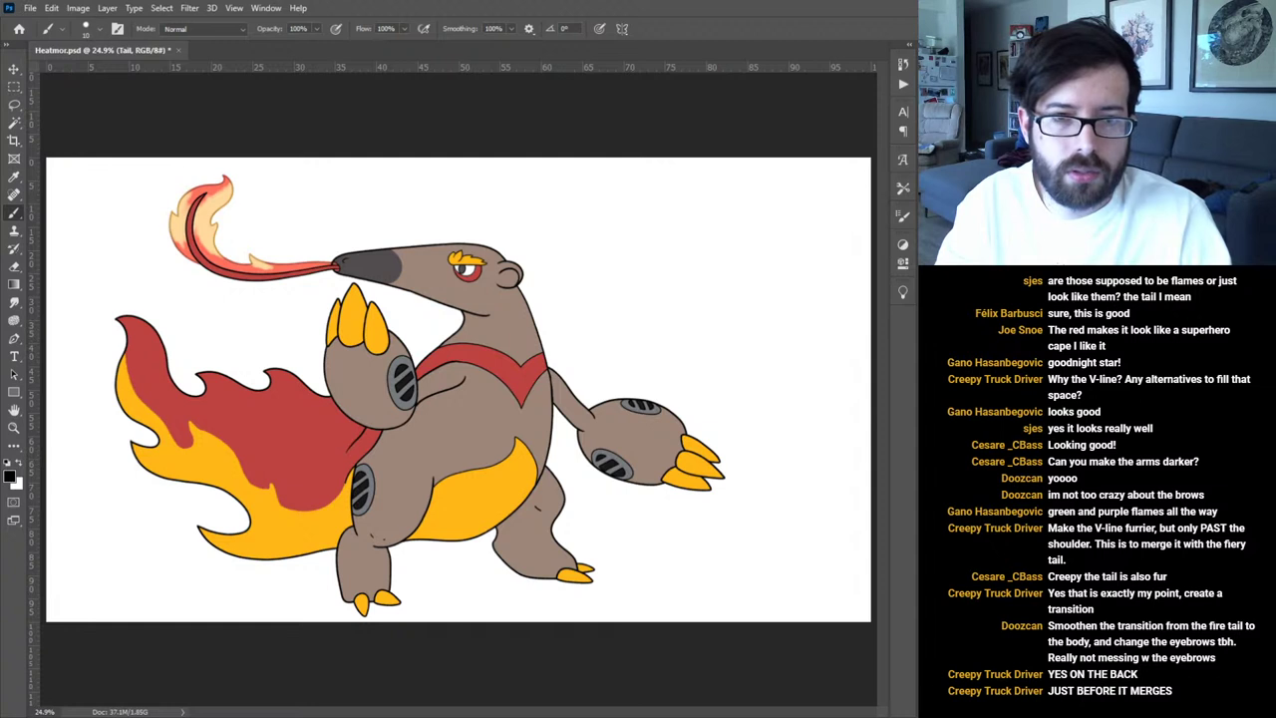
pyautogui.hotkey('ctrl', 'shift', 'alt', 'n')
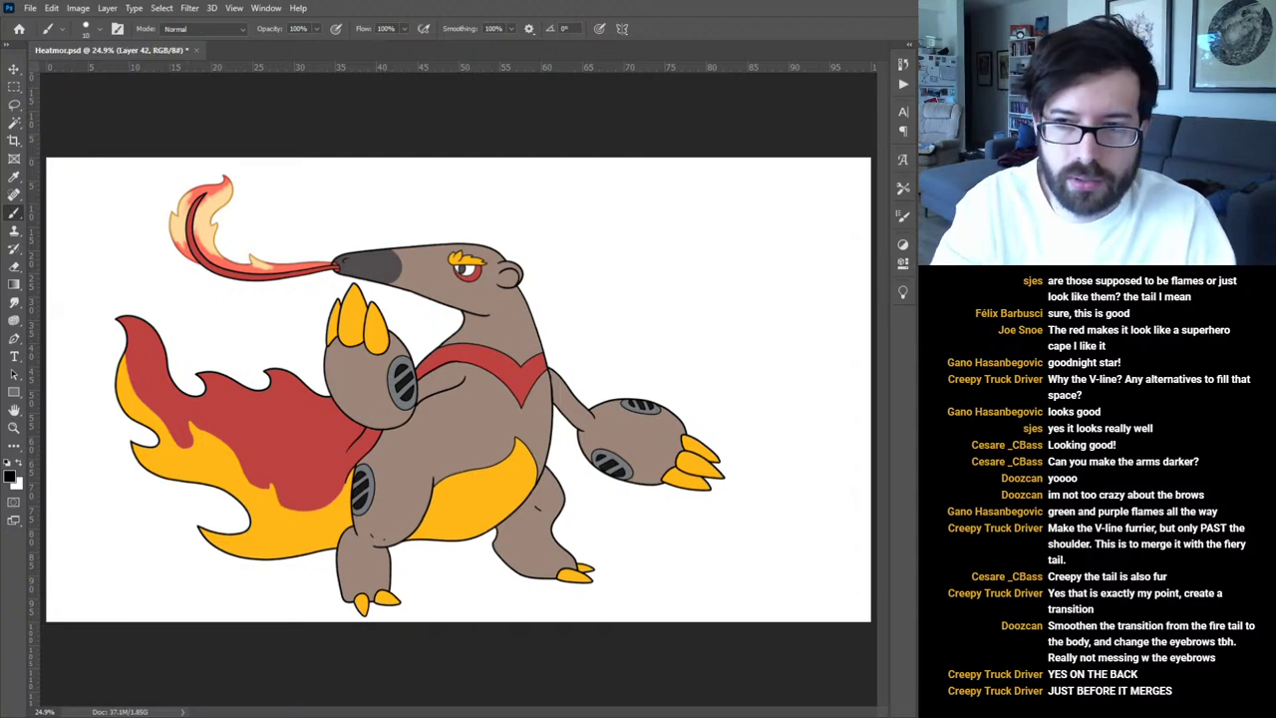
pyautogui.hotkey('alt', ']')
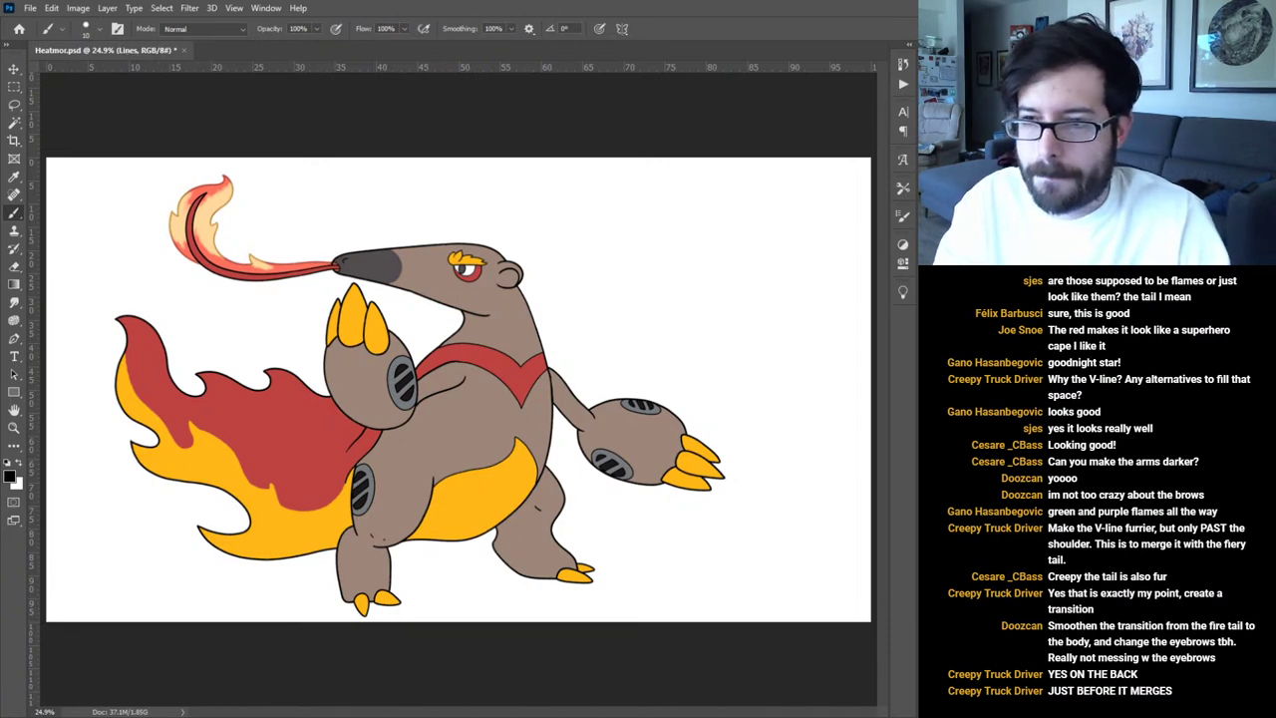
pyautogui.hotkey('ctrl', '+')
pyautogui.hotkey('ctrl', '+')
pyautogui.hotkey('ctrl', '+')
pyautogui.hotkey('ctrl', '+')
pyautogui.hotkey('ctrl', '+')
pyautogui.hotkey('ctrl', '+')
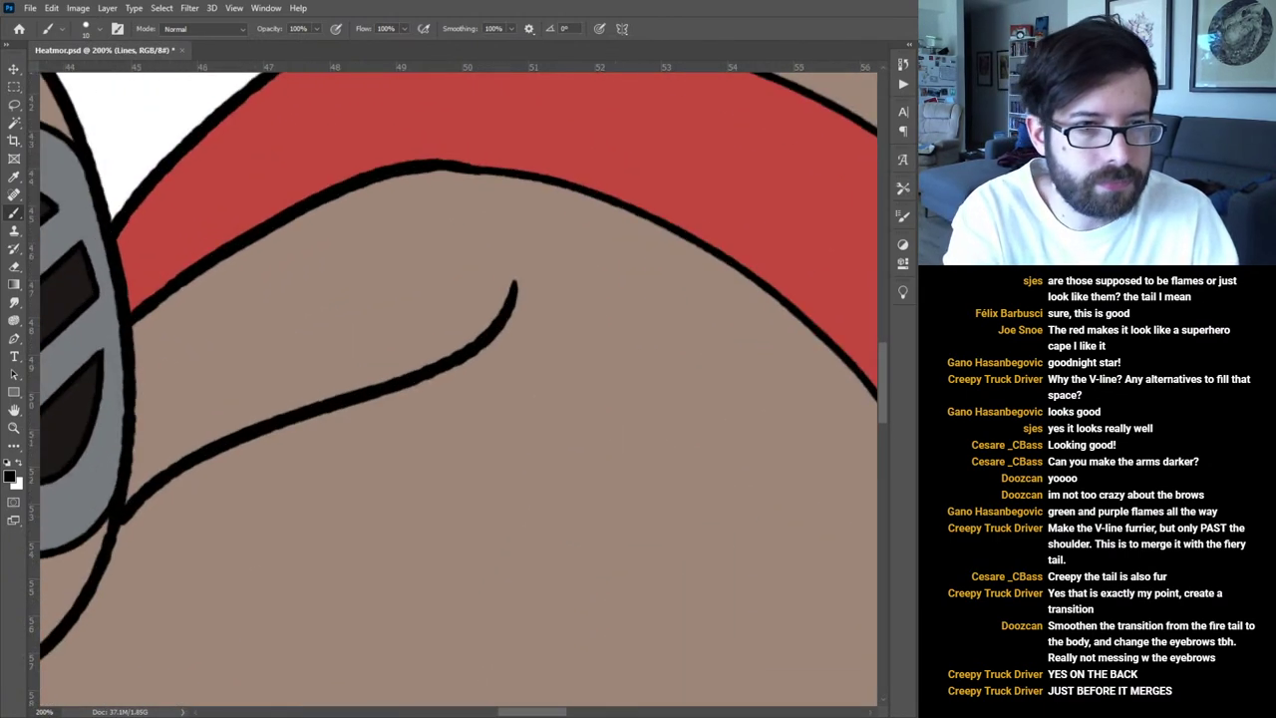
pyautogui.moveTo(374, 267); pyautogui.dragTo(501, 517)
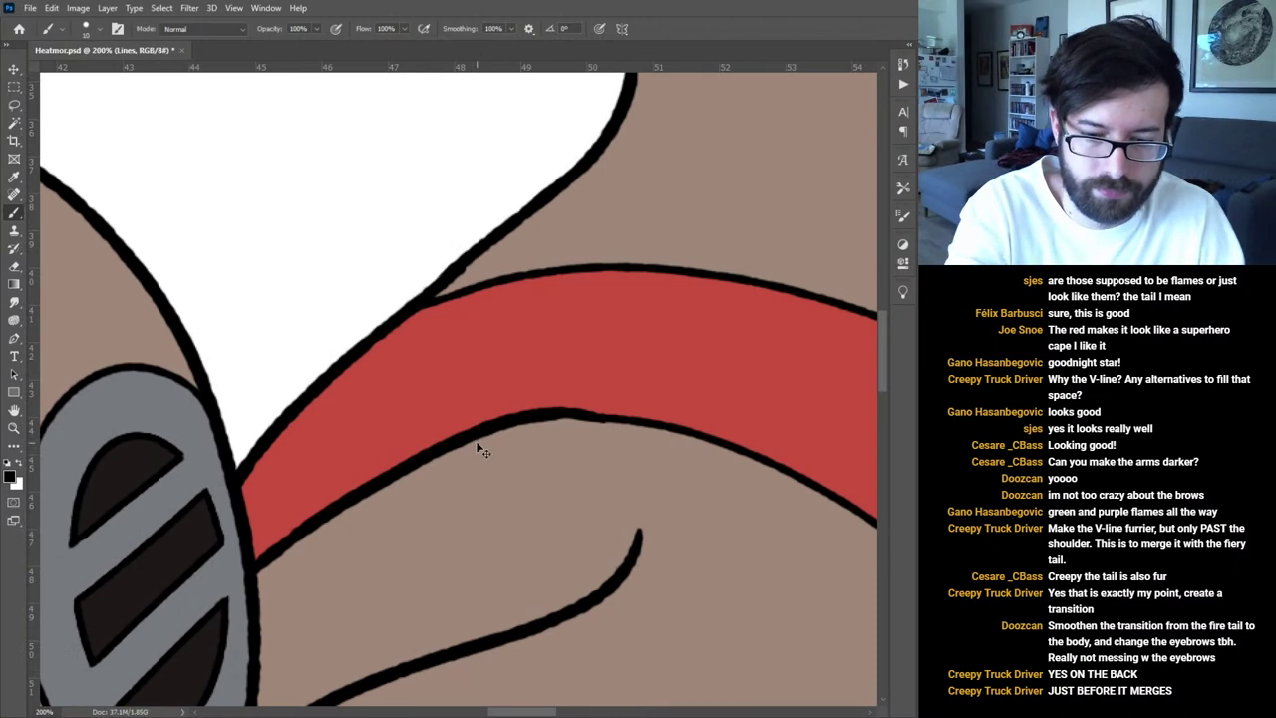
pyautogui.hotkey('ctrl', '+')
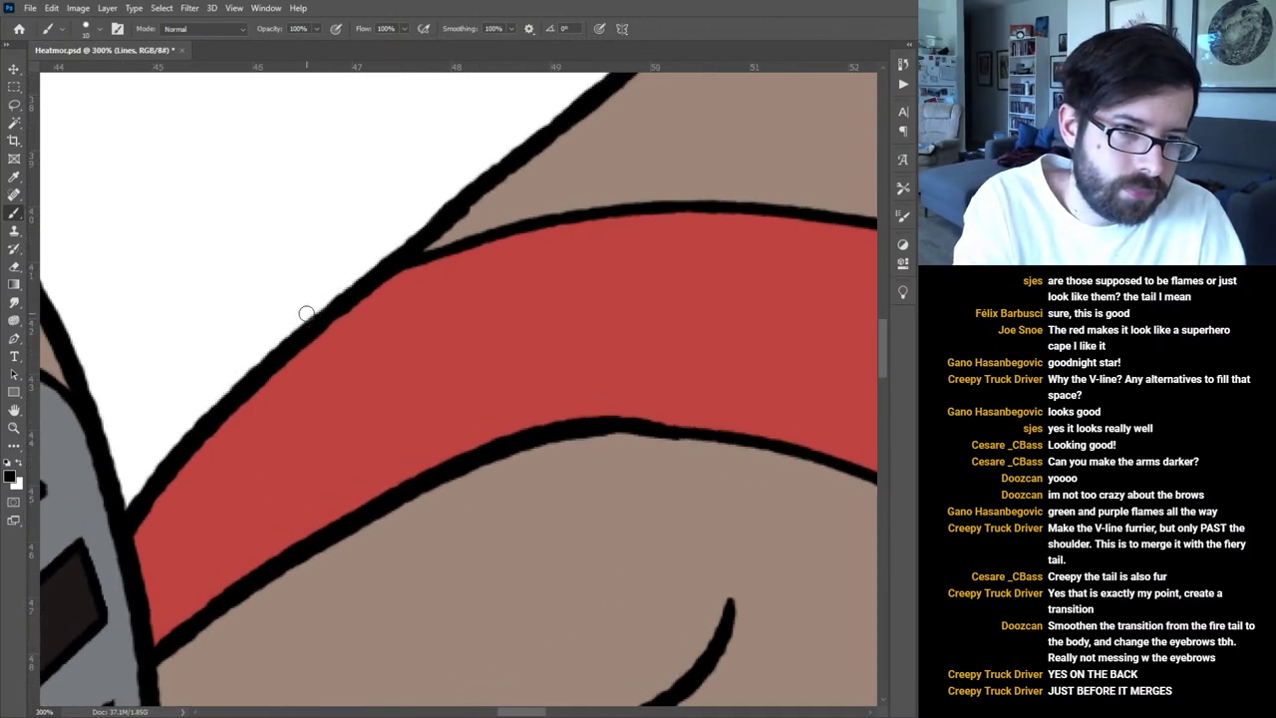
# Sketch a small hooked fur tuft in black on the Lines layer, at the red stripe's outer shoulder edge.
pyautogui.moveTo(314, 317); pyautogui.dragTo(241, 321)
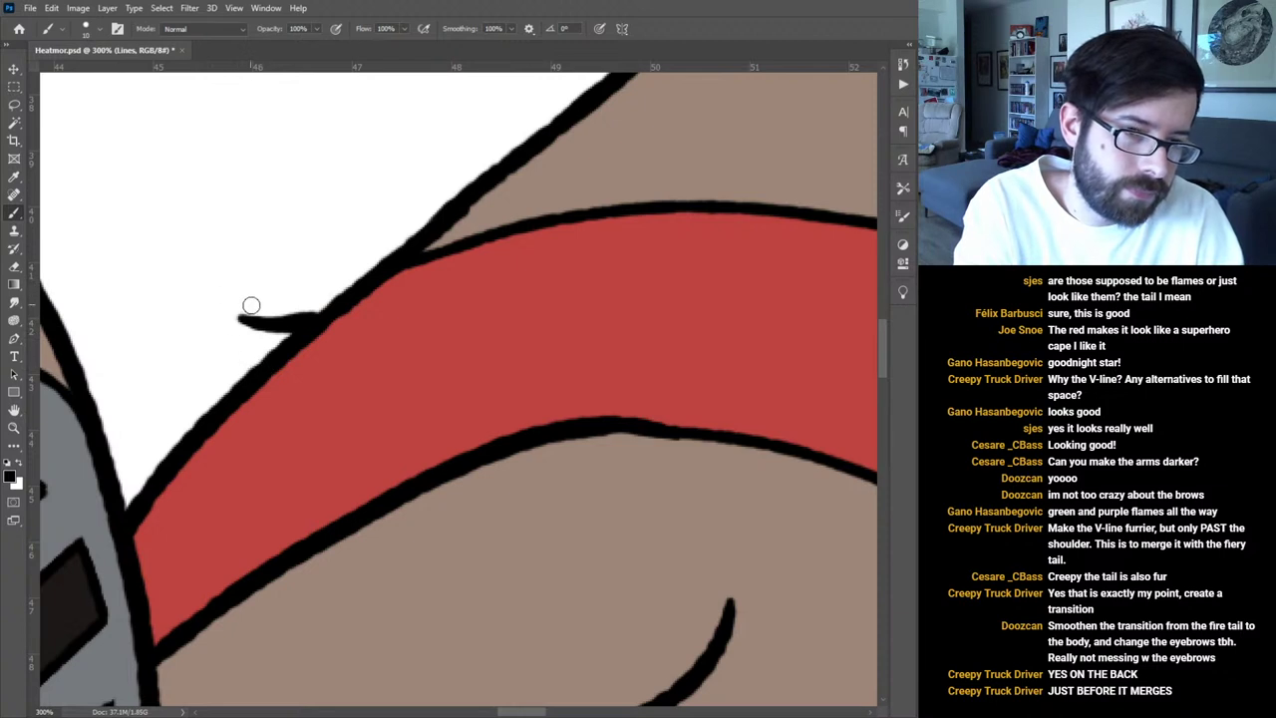
pyautogui.hotkey('ctrl', 'z')
pyautogui.moveTo(339, 304)
pyautogui.mouseDown()
pyautogui.moveTo(284, 336)
pyautogui.moveTo(181, 349)
pyautogui.moveTo(150, 334)
pyautogui.mouseUp()
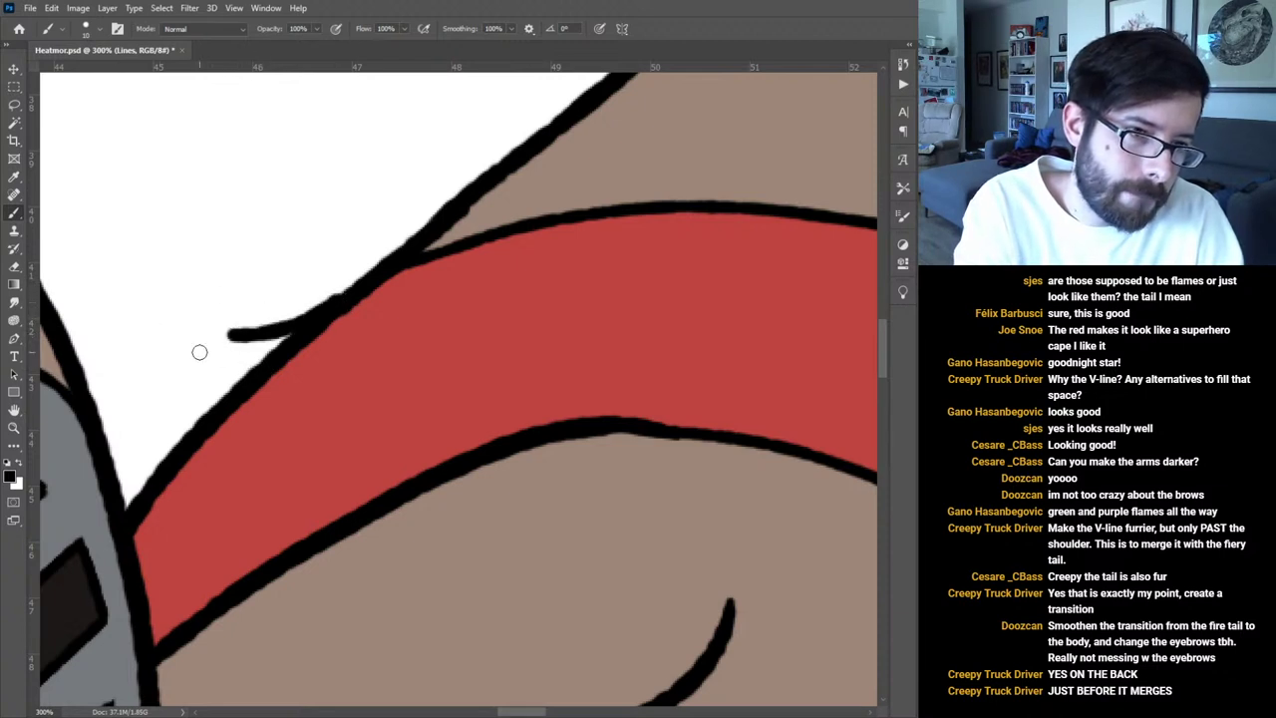
pyautogui.moveTo(230, 339); pyautogui.dragTo(288, 378)
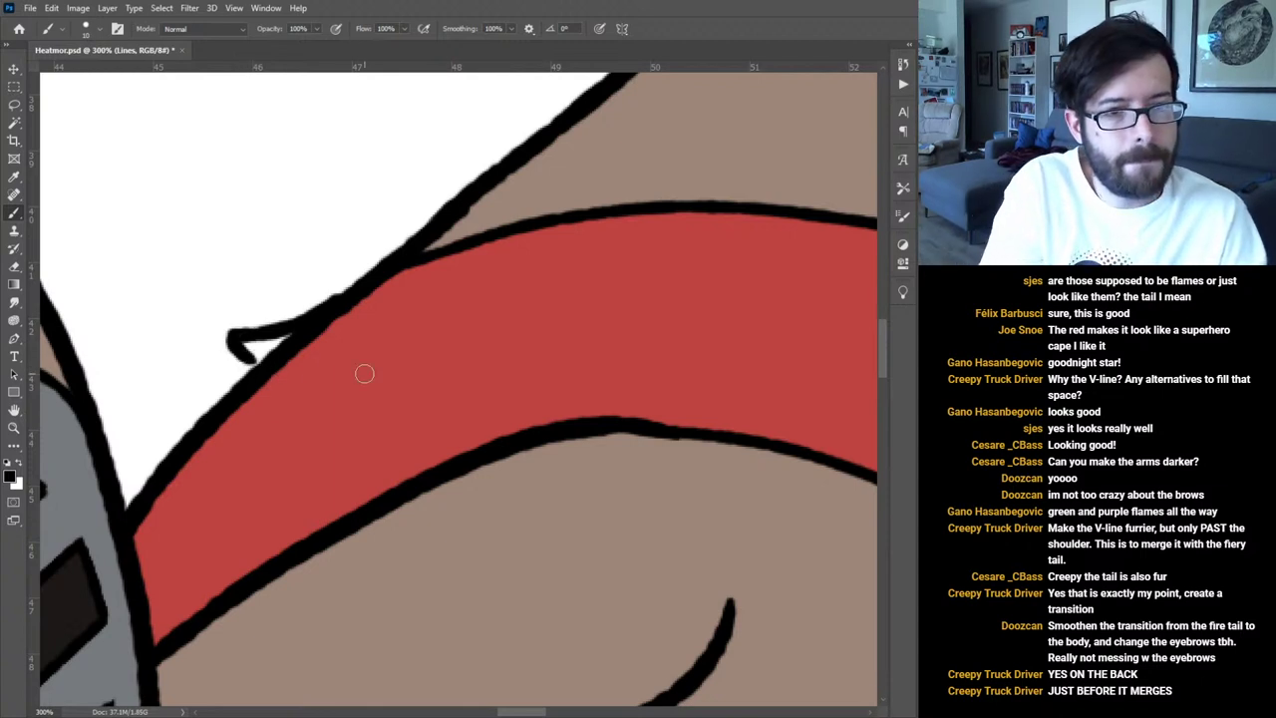
# Try a second pointed tuft below the hooked one, undo it, and remove the hooked tuft from the stripe's edge.
pyautogui.moveTo(329, 332)
pyautogui.mouseDown()
pyautogui.moveTo(277, 351)
pyautogui.moveTo(351, 319)
pyautogui.moveTo(249, 385)
pyautogui.moveTo(290, 361)
pyautogui.moveTo(245, 375)
pyautogui.moveTo(297, 406)
pyautogui.moveTo(393, 533)
pyautogui.moveTo(249, 360)
pyautogui.moveTo(231, 392)
pyautogui.moveTo(242, 401)
pyautogui.moveTo(114, 341)
pyautogui.mouseUp()
pyautogui.hotkey('ctrl', 'z')
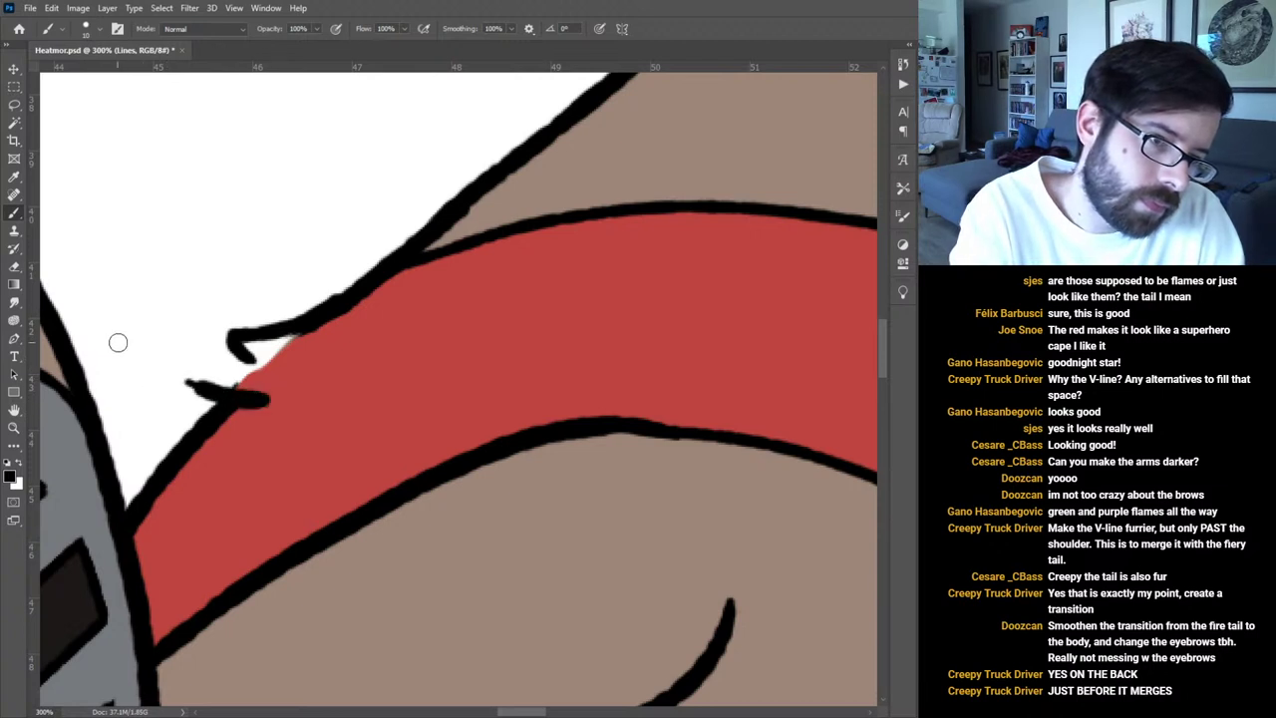
pyautogui.hotkey('ctrl', 'z')
pyautogui.moveTo(157, 383)
pyautogui.mouseDown()
pyautogui.moveTo(320, 394)
pyautogui.moveTo(309, 389)
pyautogui.mouseUp()
pyautogui.hotkey('ctrl', 'z')
pyautogui.hotkey('ctrl', 'z')
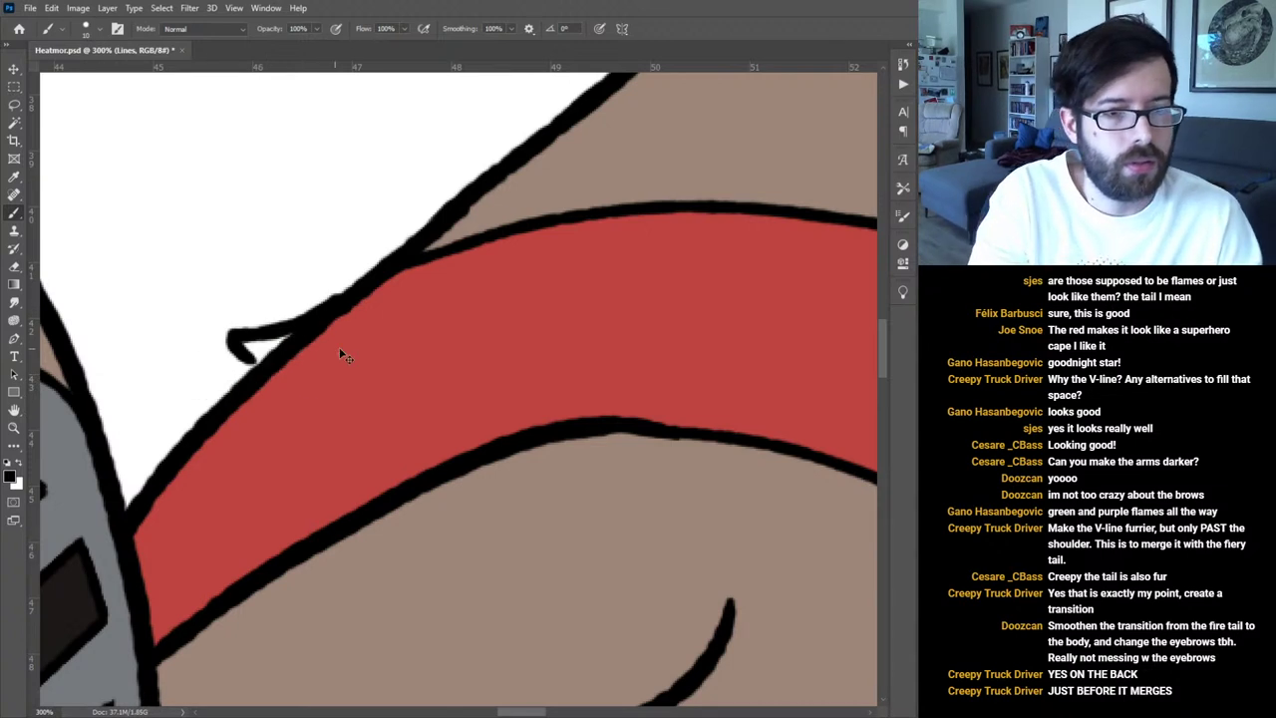
pyautogui.moveTo(233, 342)
pyautogui.mouseDown()
pyautogui.moveTo(273, 328)
pyautogui.moveTo(258, 349)
pyautogui.moveTo(243, 358)
pyautogui.moveTo(346, 271)
pyautogui.mouseUp()
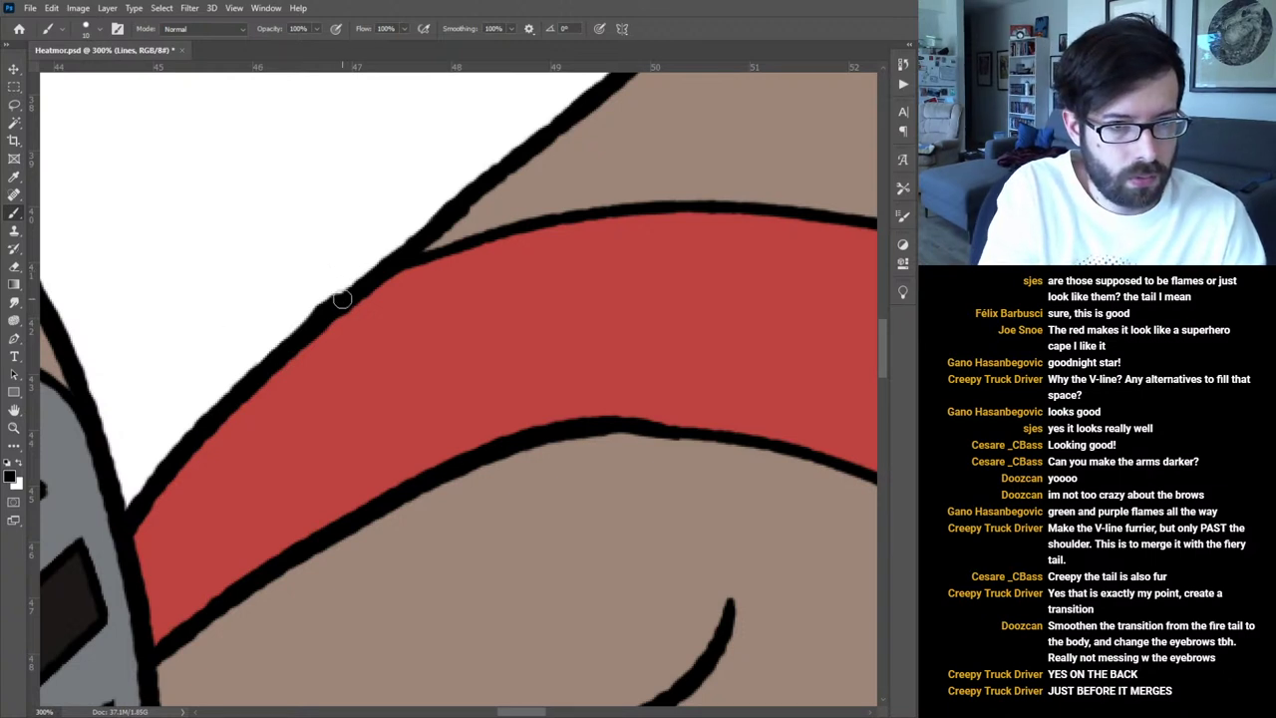
# Draw a pointed black fur tuft on the red stripe's outer shoulder edge and erase the old outline behind it.
pyautogui.moveTo(304, 327)
pyautogui.mouseDown()
pyautogui.moveTo(255, 361)
pyautogui.moveTo(156, 365)
pyautogui.moveTo(130, 346)
pyautogui.mouseUp()
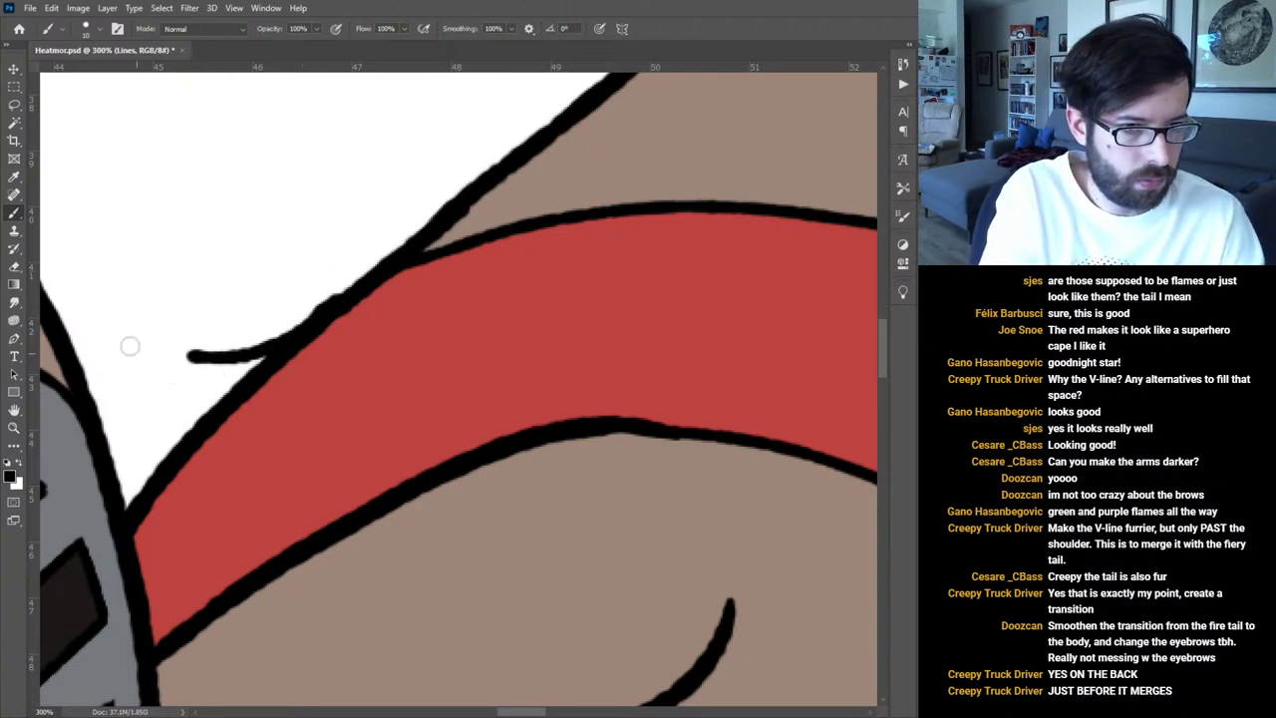
pyautogui.hotkey('ctrl', 'z')
pyautogui.moveTo(336, 293)
pyautogui.mouseDown()
pyautogui.moveTo(212, 326)
pyautogui.moveTo(168, 311)
pyautogui.mouseUp()
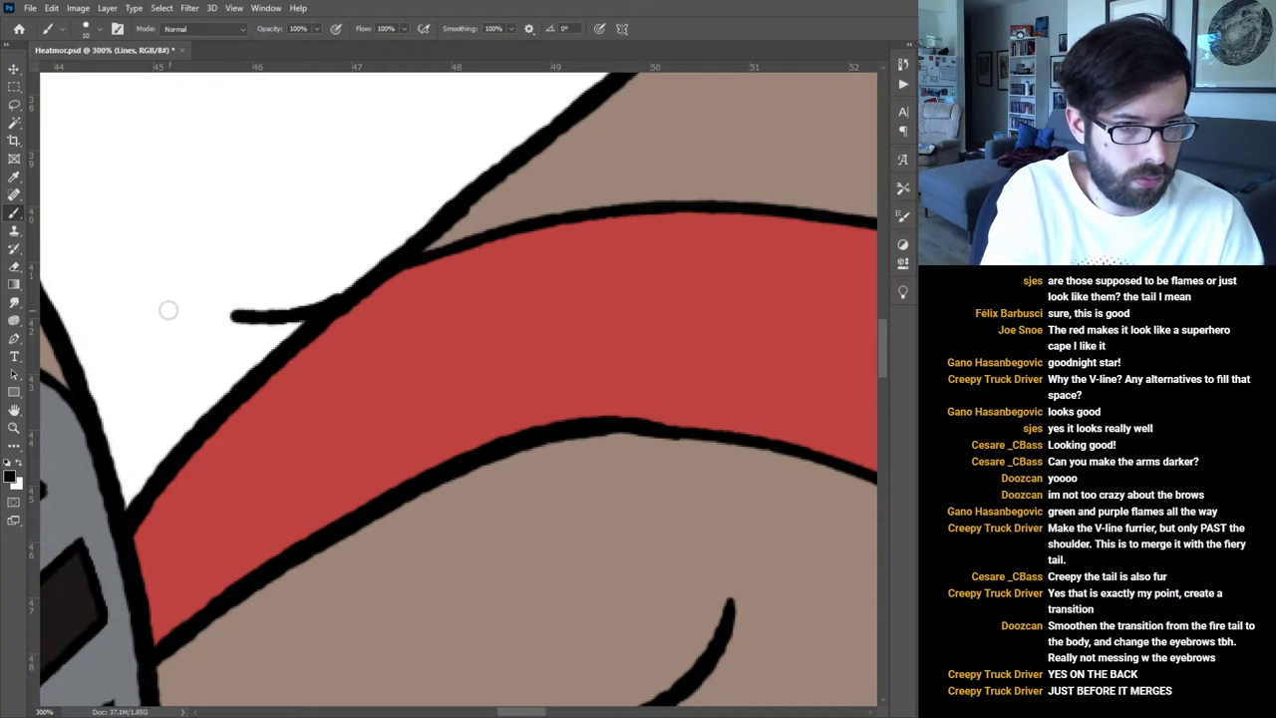
pyautogui.moveTo(248, 345); pyautogui.dragTo(213, 300)
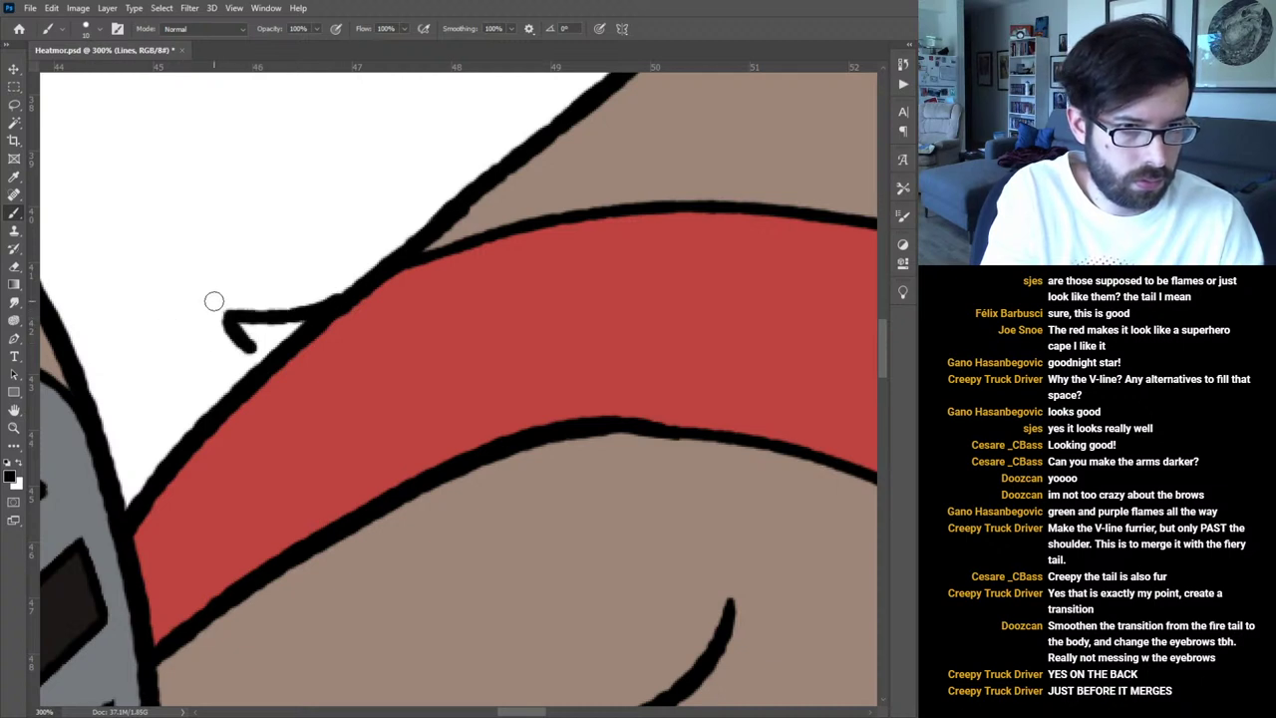
pyautogui.click(357, 440)
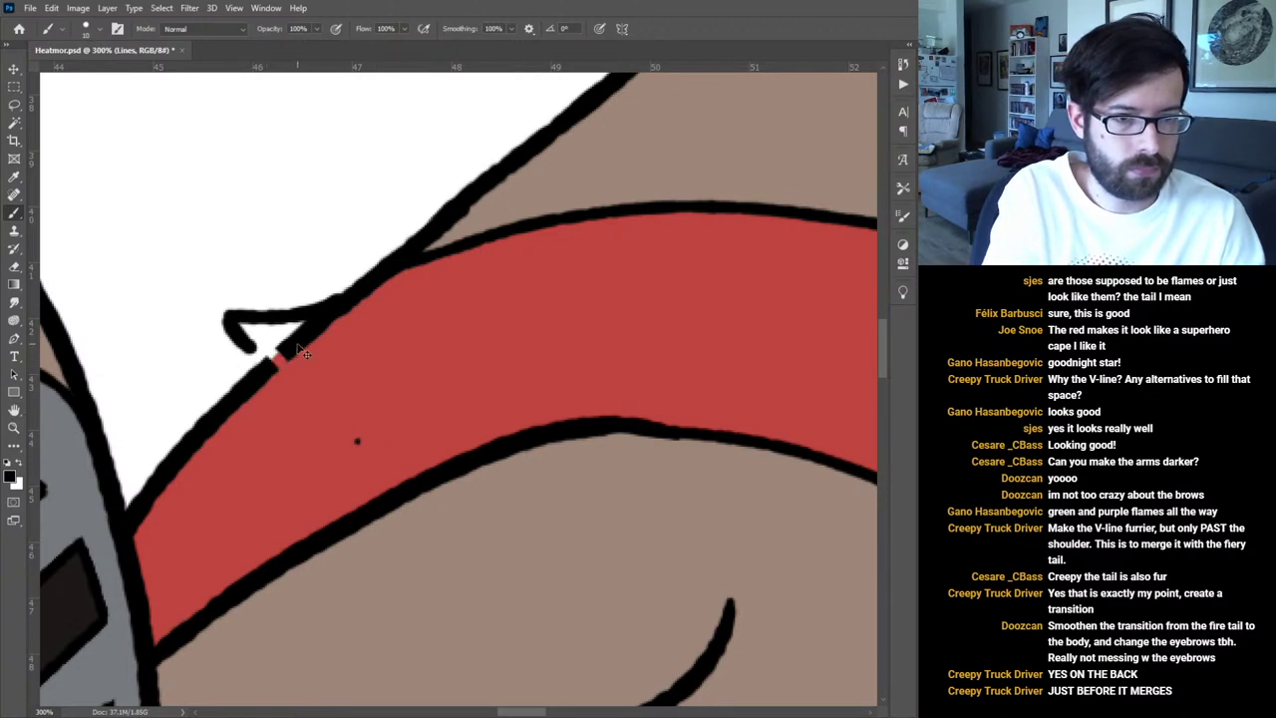
pyautogui.moveTo(270, 361)
pyautogui.mouseDown()
pyautogui.moveTo(311, 366)
pyautogui.moveTo(333, 351)
pyautogui.moveTo(274, 340)
pyautogui.moveTo(332, 336)
pyautogui.moveTo(289, 334)
pyautogui.moveTo(366, 312)
pyautogui.mouseUp()
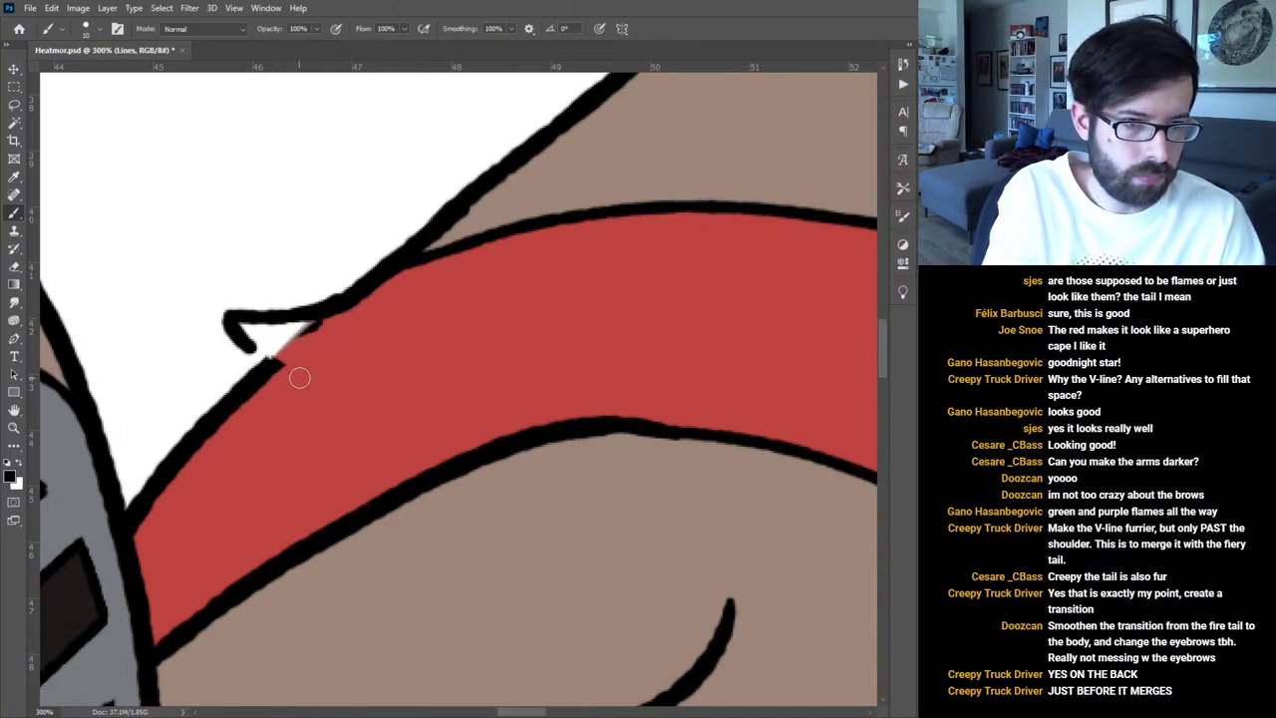
pyautogui.moveTo(261, 400)
pyautogui.mouseDown()
pyautogui.moveTo(224, 382)
pyautogui.moveTo(271, 393)
pyautogui.moveTo(281, 377)
pyautogui.moveTo(242, 374)
pyautogui.moveTo(292, 354)
pyautogui.mouseUp()
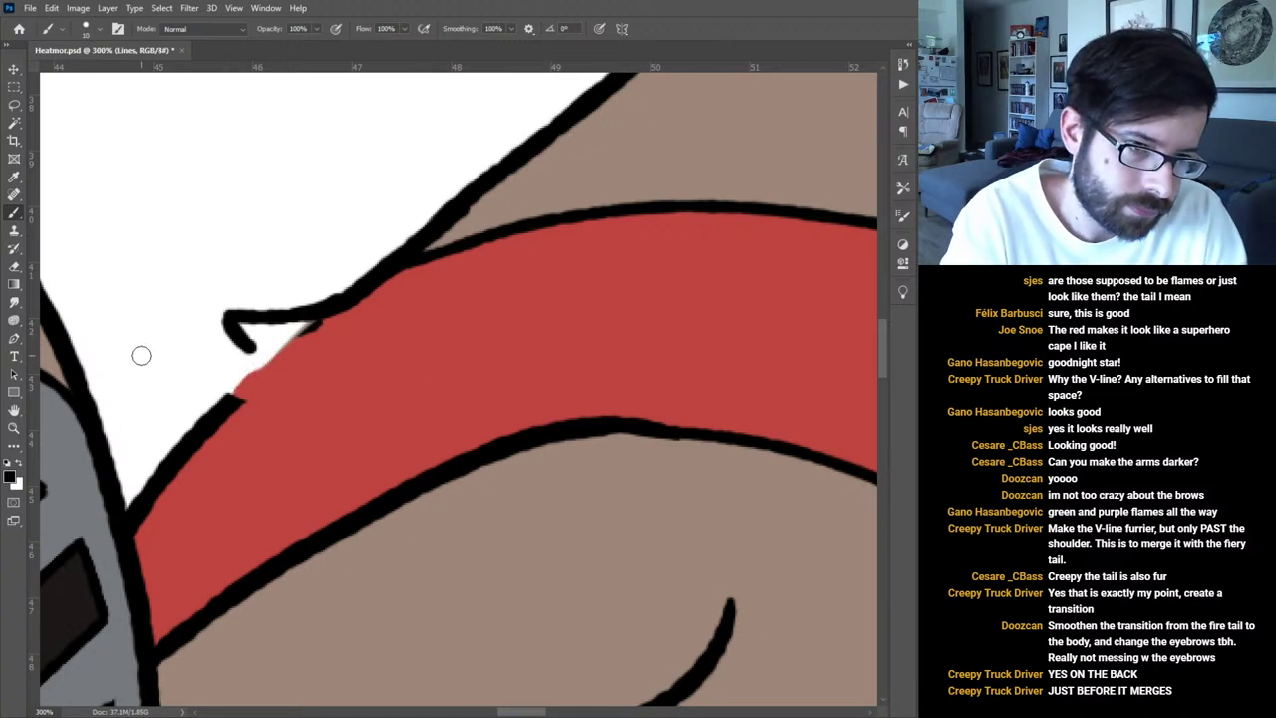
# Draw a second pointed fur tuft directly below the first one, joining it to the stripe's outer outline.
pyautogui.moveTo(262, 404)
pyautogui.mouseDown()
pyautogui.moveTo(165, 371)
pyautogui.moveTo(219, 378)
pyautogui.moveTo(205, 381)
pyautogui.moveTo(297, 347)
pyautogui.moveTo(158, 380)
pyautogui.moveTo(239, 397)
pyautogui.mouseUp()
pyautogui.hotkey('ctrl', 'z')
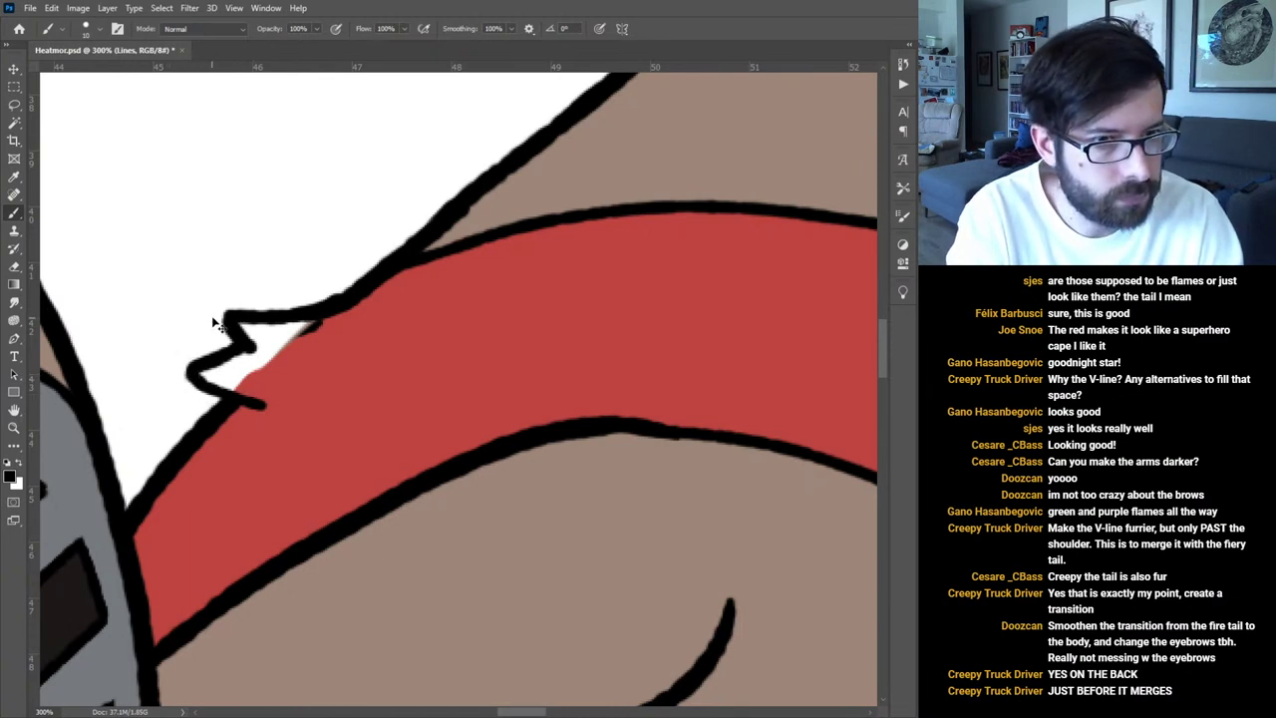
pyautogui.hotkey('ctrl', 'z')
pyautogui.moveTo(271, 349)
pyautogui.mouseDown()
pyautogui.moveTo(155, 377)
pyautogui.moveTo(257, 401)
pyautogui.mouseUp()
pyautogui.hotkey('ctrl', '0')
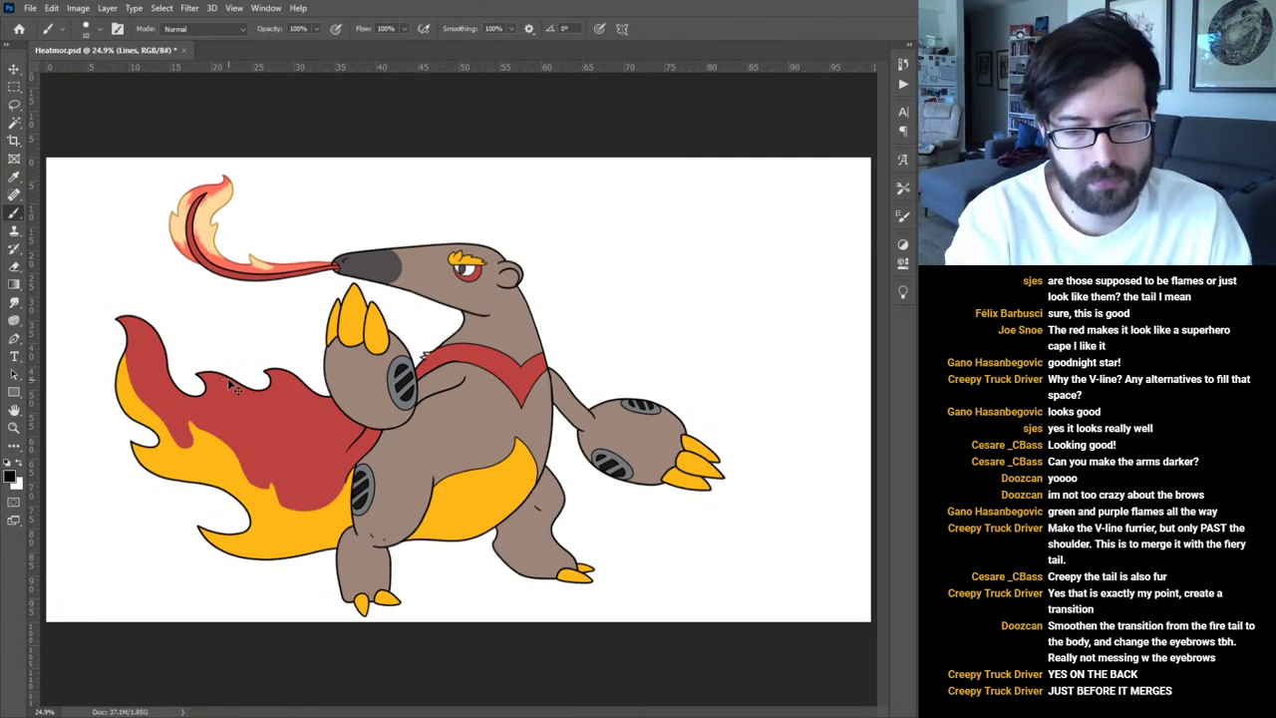
# Fill the two new fur tufts with the stripe's red on the Tail layer and save the file.
pyautogui.hotkey('ctrl', '+')
pyautogui.hotkey('ctrl', '+')
pyautogui.hotkey('ctrl', '+')
pyautogui.hotkey('ctrl', '+')
pyautogui.hotkey('ctrl', '+')
pyautogui.hotkey('ctrl', '+')
pyautogui.moveTo(229, 379); pyautogui.dragTo(773, 404)
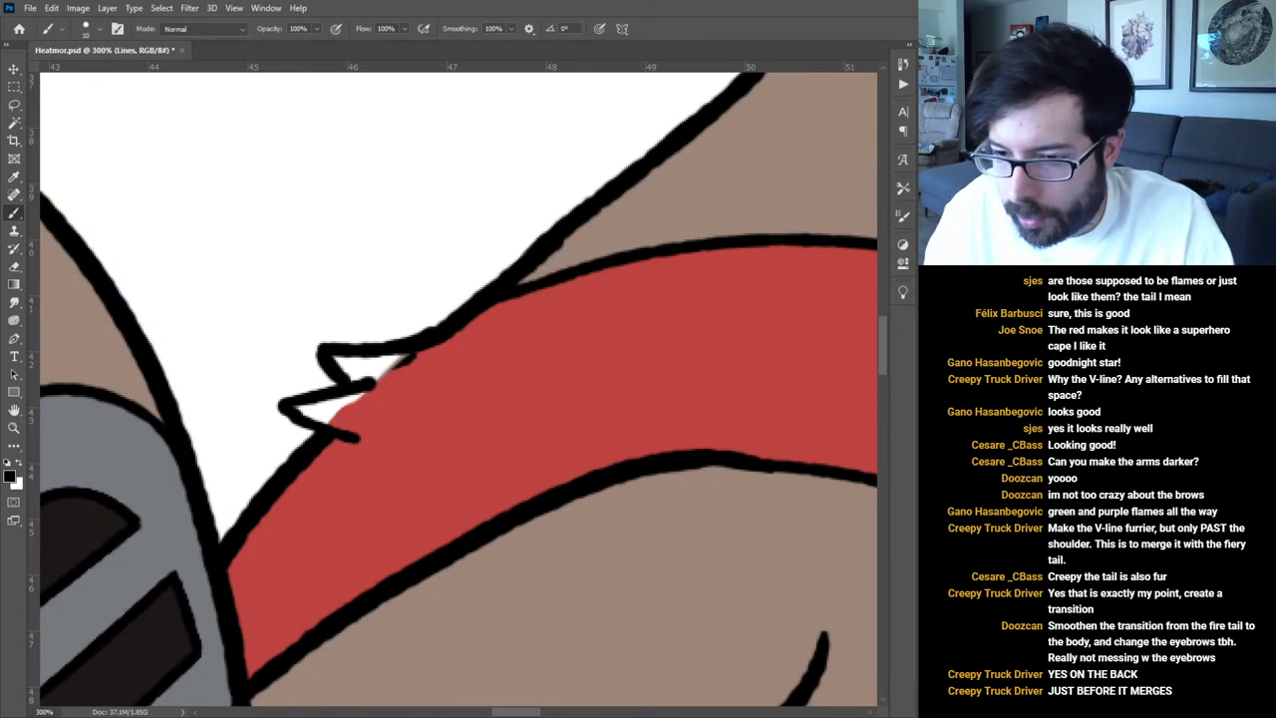
pyautogui.hotkey('alt', '[')
pyautogui.hotkey('alt', '0')
pyautogui.hotkey('alt', '0')
pyautogui.keyDown('alt'); pyautogui.click(402, 413); pyautogui.keyUp('alt')
pyautogui.moveTo(333, 360); pyautogui.dragTo(419, 364)
pyautogui.moveTo(344, 392)
pyautogui.mouseDown()
pyautogui.moveTo(296, 405)
pyautogui.moveTo(399, 439)
pyautogui.moveTo(322, 404)
pyautogui.moveTo(385, 393)
pyautogui.mouseUp()
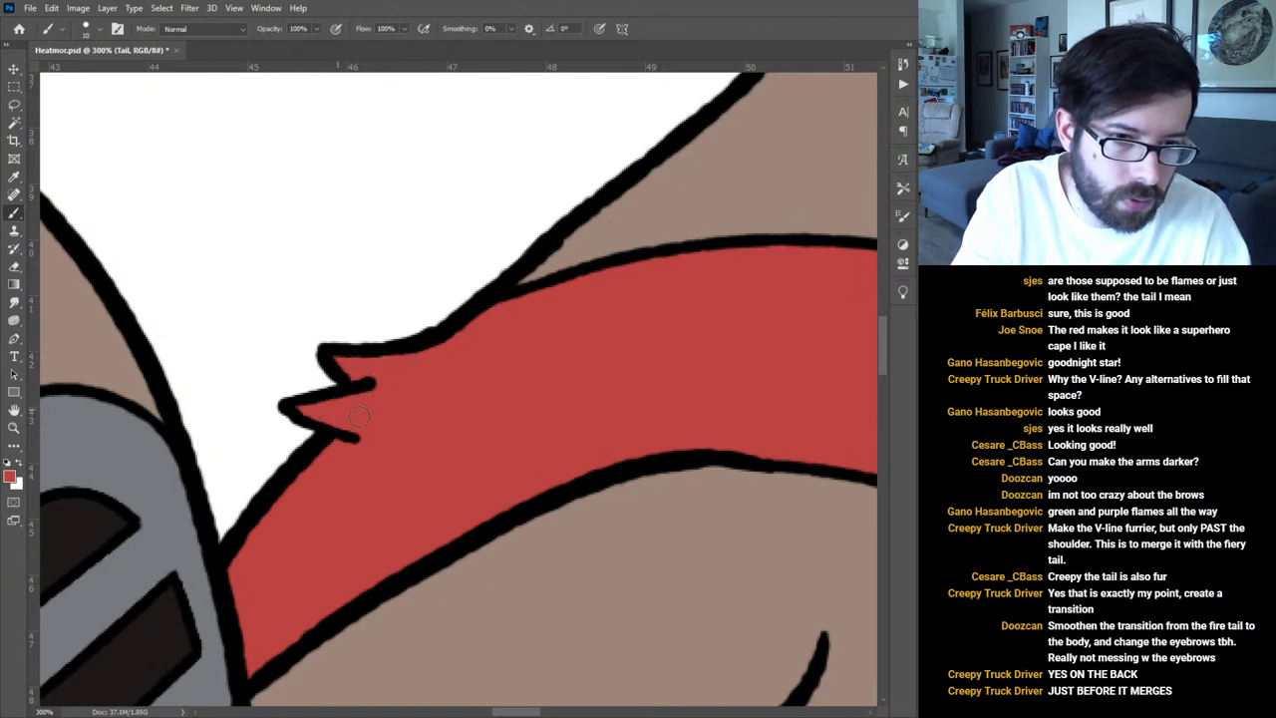
pyautogui.hotkey('ctrl', '0')
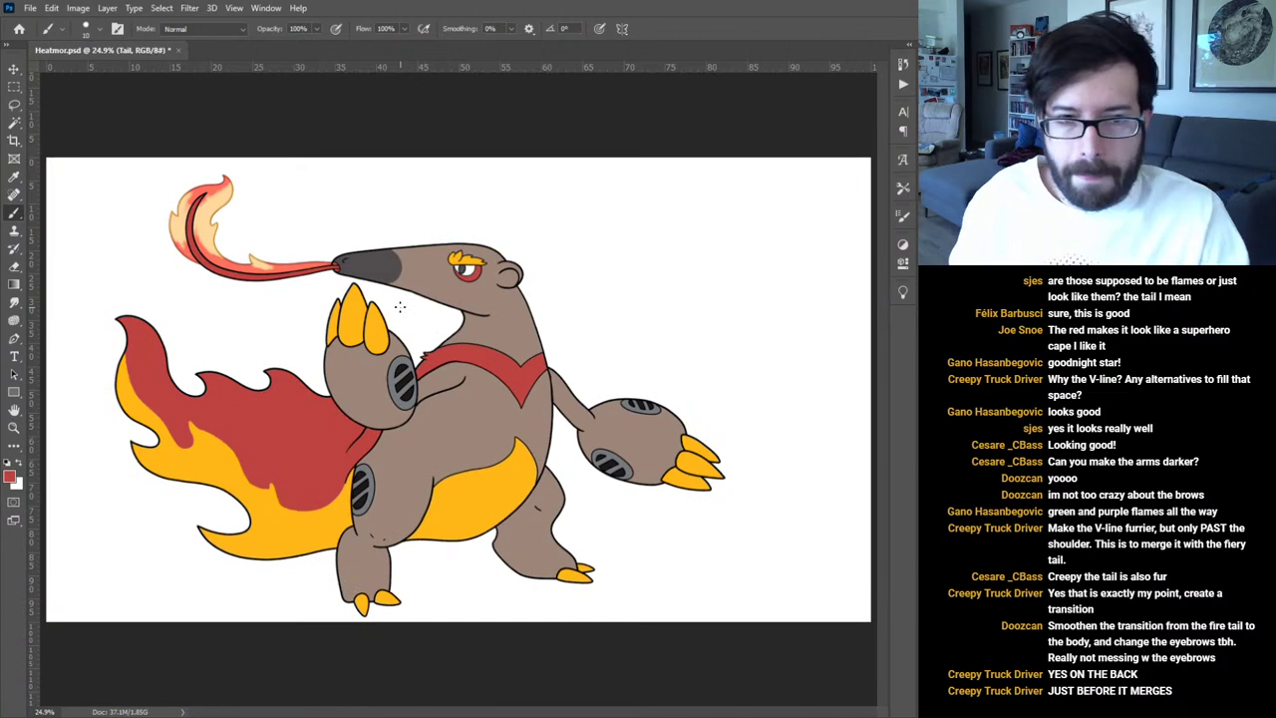
pyautogui.hotkey('ctrl', 's')
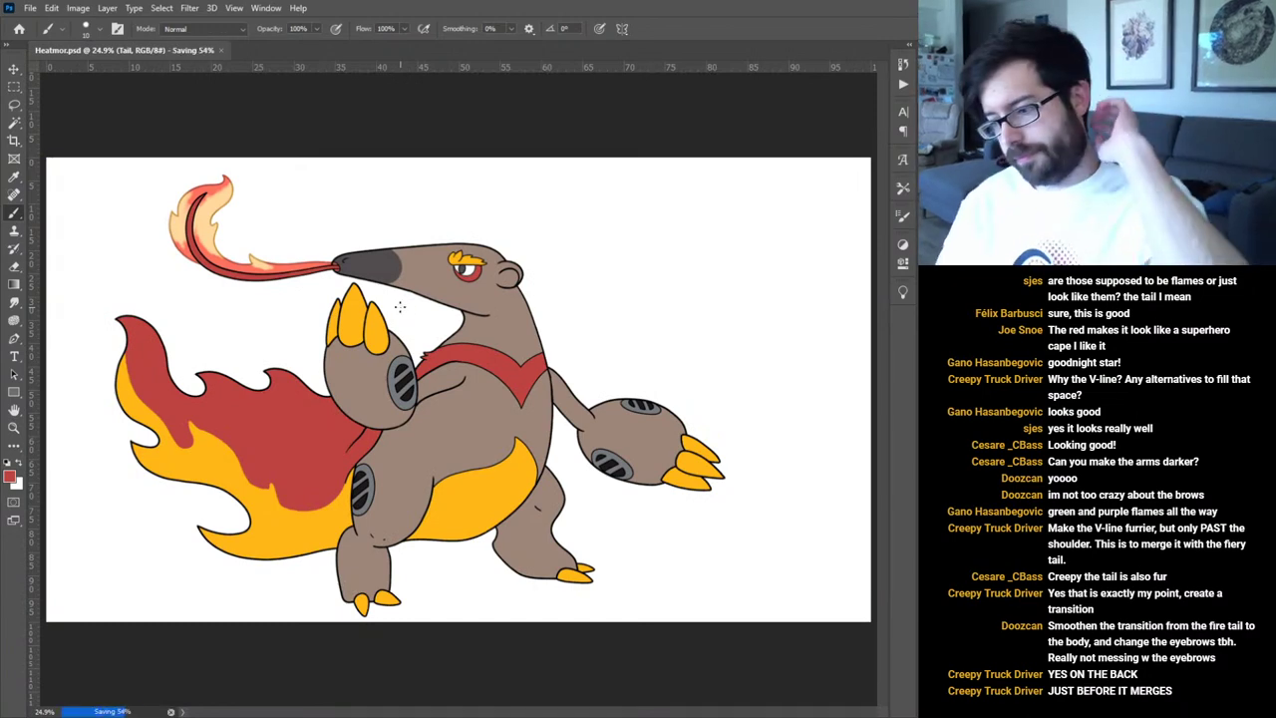
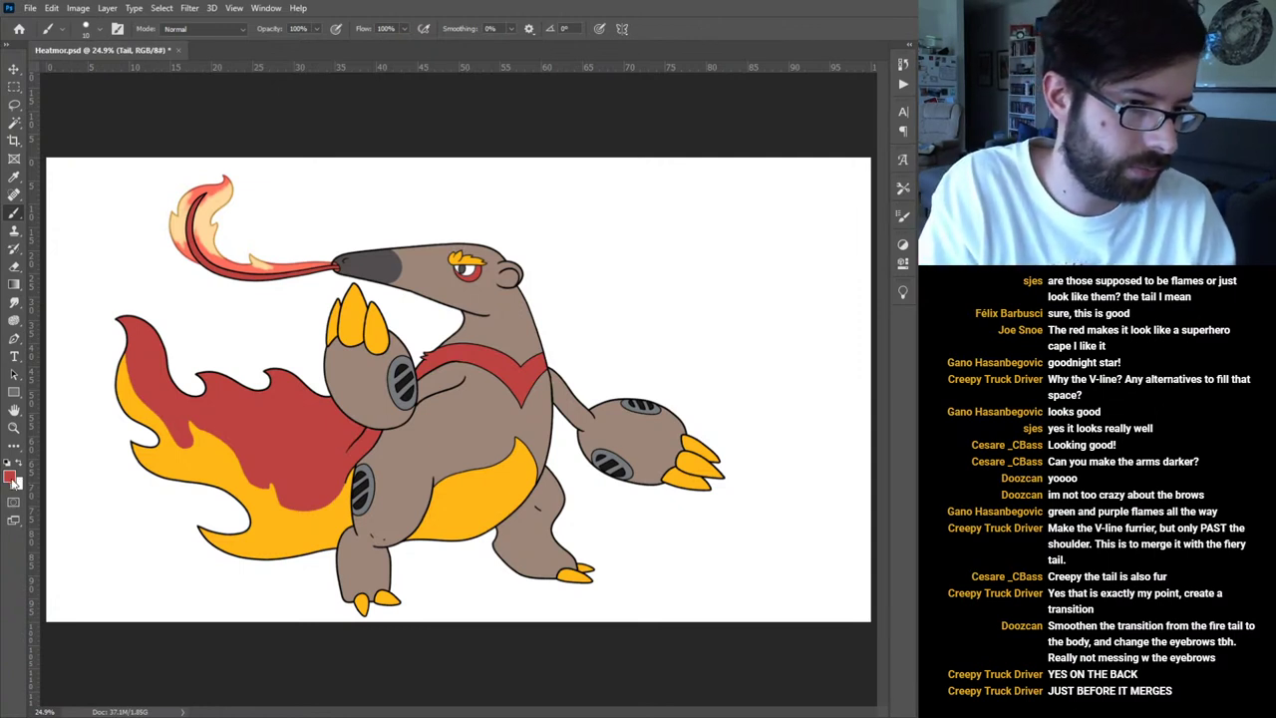
# Set up a dark brown shading brush on the Body layer in Multiply mode with 30% opacity, 20% flow and 20% smoothing.
pyautogui.press('i')
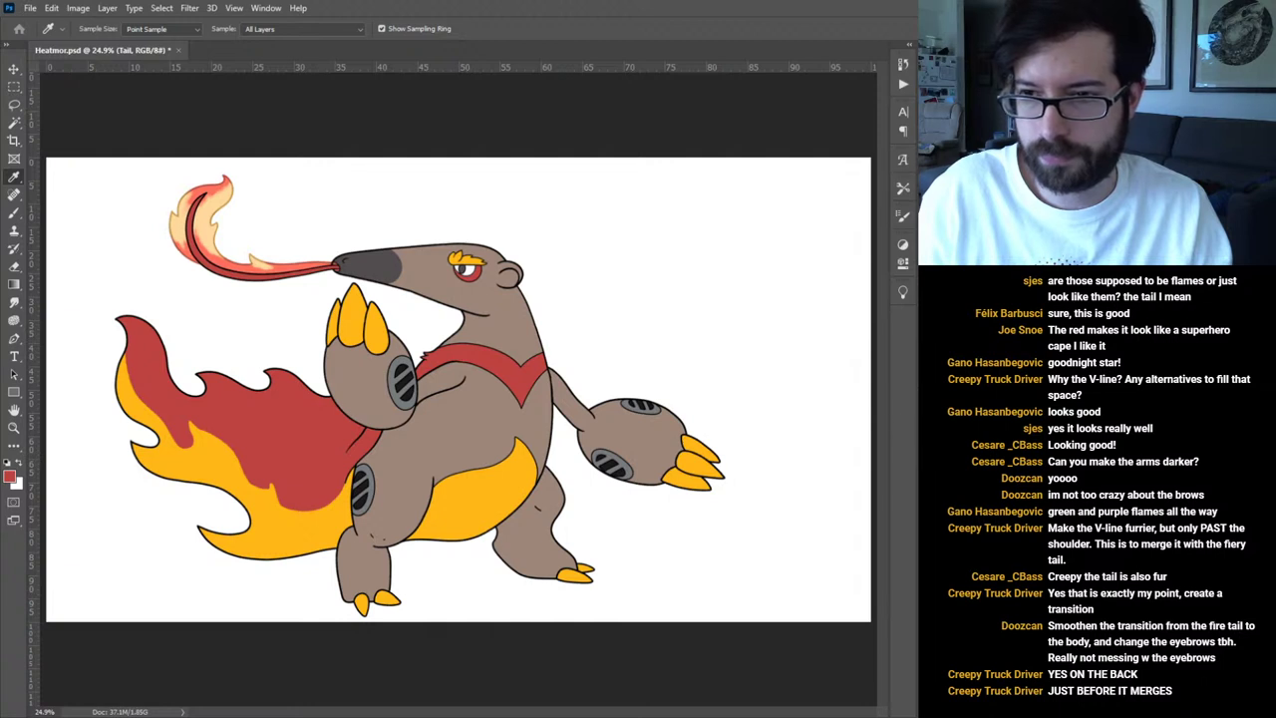
pyautogui.press('b')
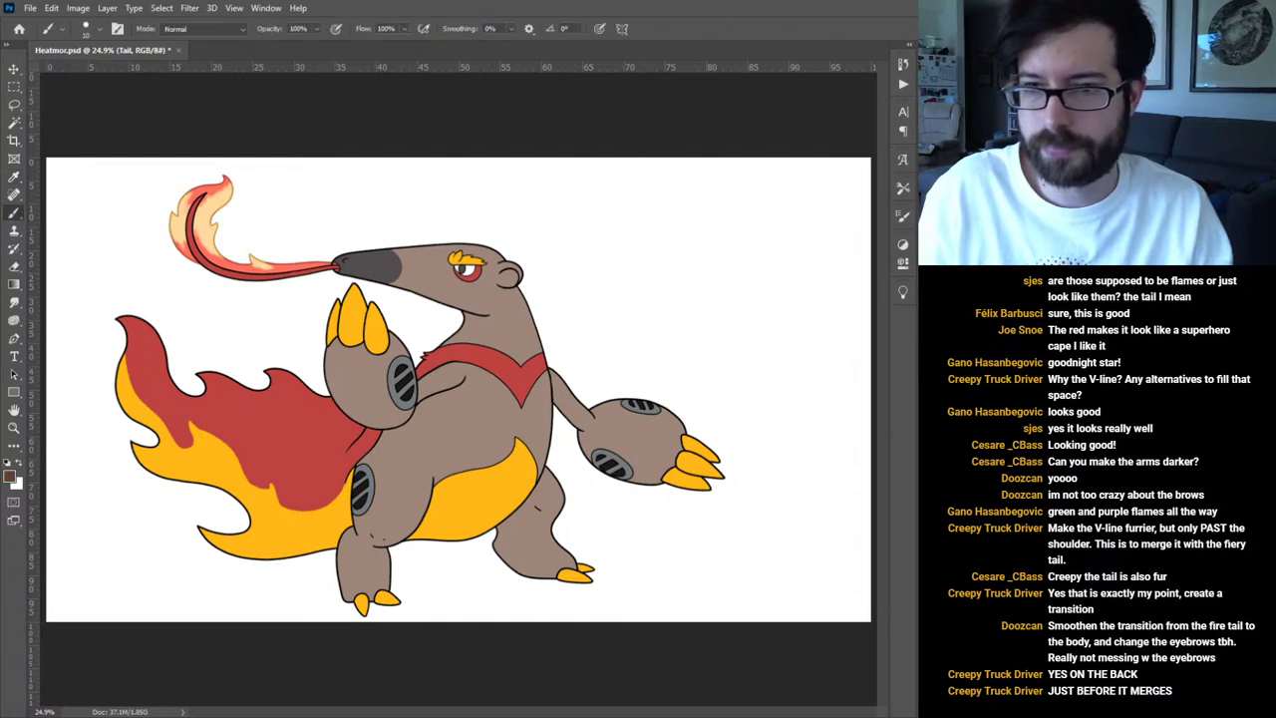
pyautogui.press('.')
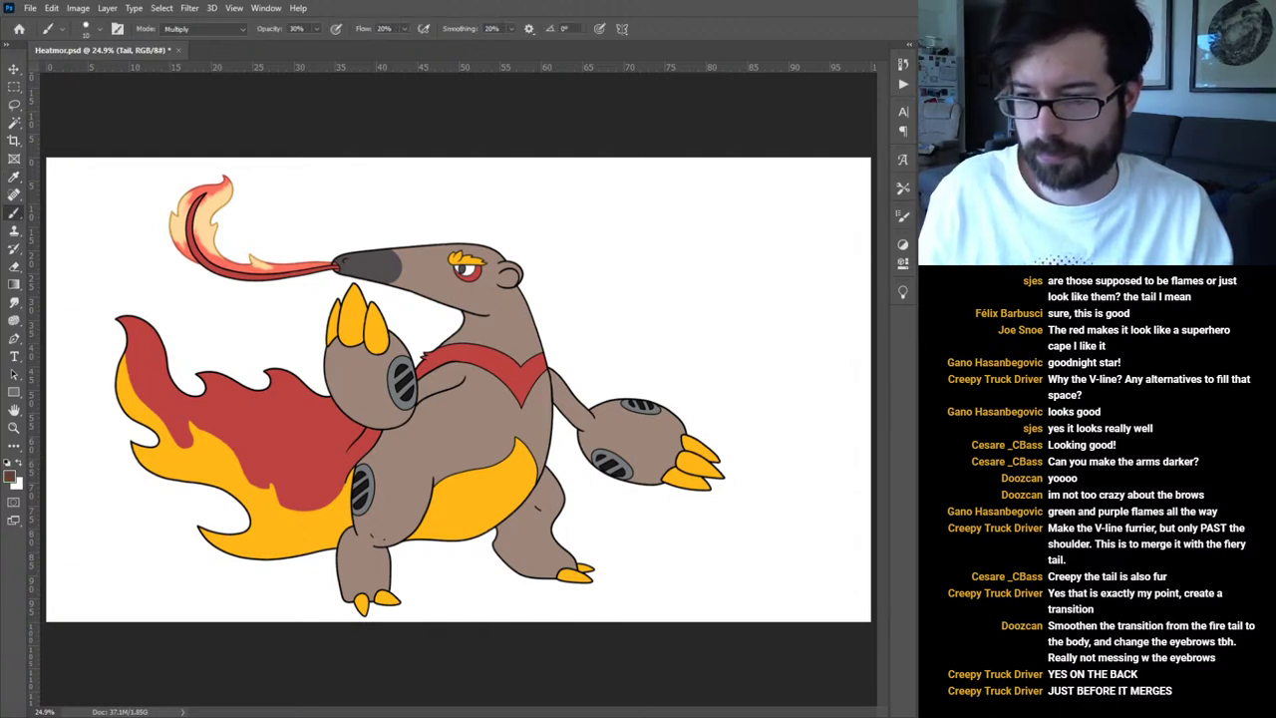
pyautogui.hotkey('alt', ']')
pyautogui.hotkey('ctrl', '+')
pyautogui.hotkey('ctrl', '+')
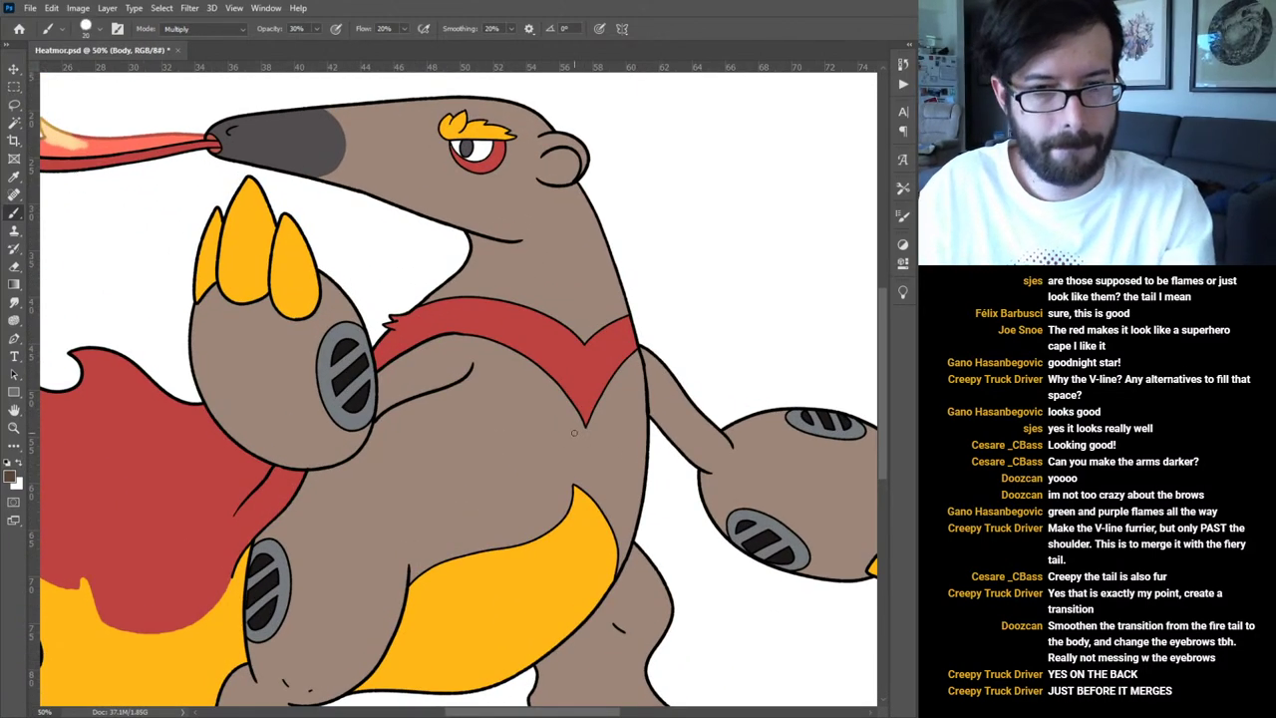
# Shade the underside of the thigh beside the tail and the inner side of its lower leg in dark brown.
pyautogui.moveTo(508, 531); pyautogui.dragTo(657, 345)
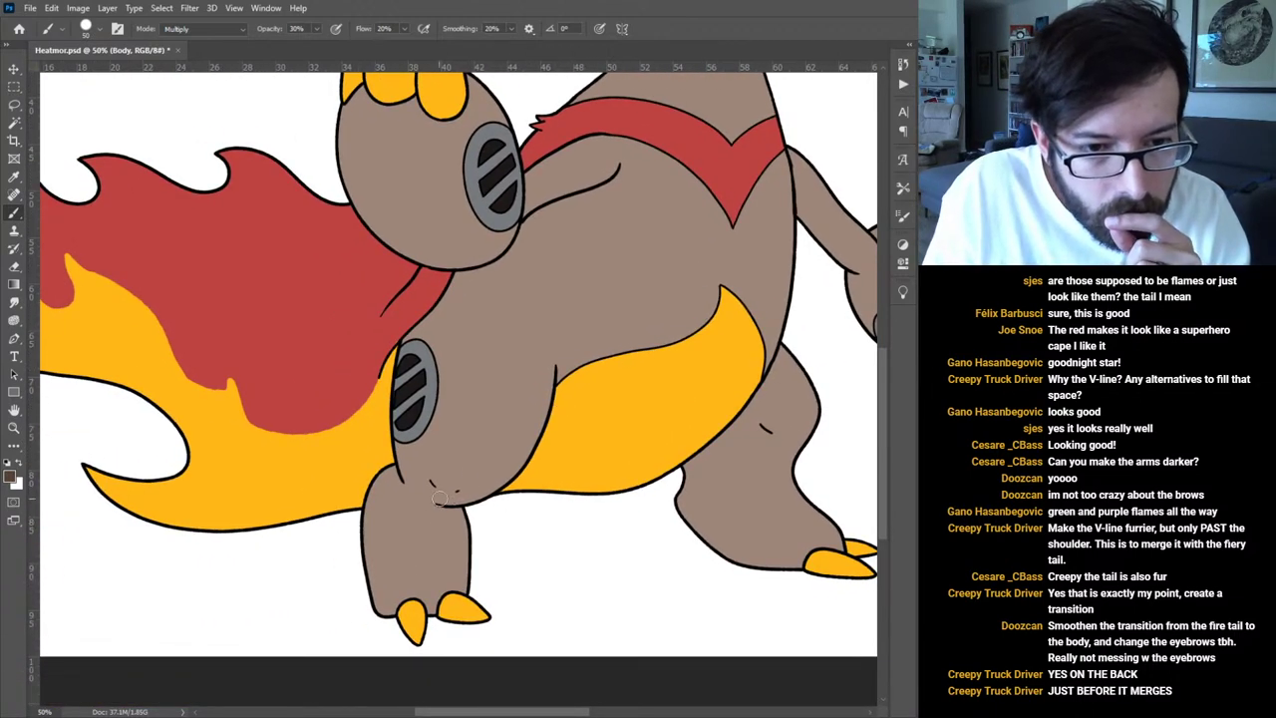
pyautogui.moveTo(410, 479); pyautogui.dragTo(427, 492)
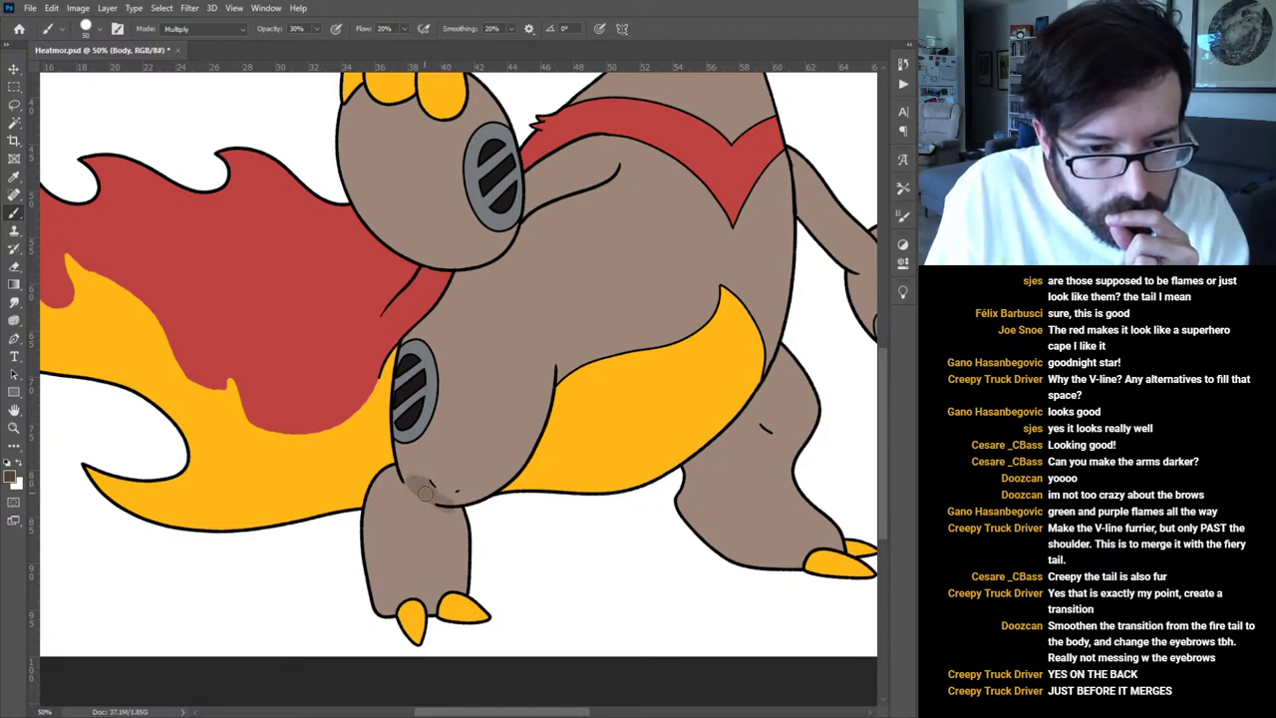
pyautogui.moveTo(426, 494)
pyautogui.mouseDown()
pyautogui.moveTo(487, 498)
pyautogui.moveTo(516, 484)
pyautogui.moveTo(447, 501)
pyautogui.moveTo(548, 446)
pyautogui.mouseUp()
pyautogui.moveTo(494, 491); pyautogui.dragTo(557, 414)
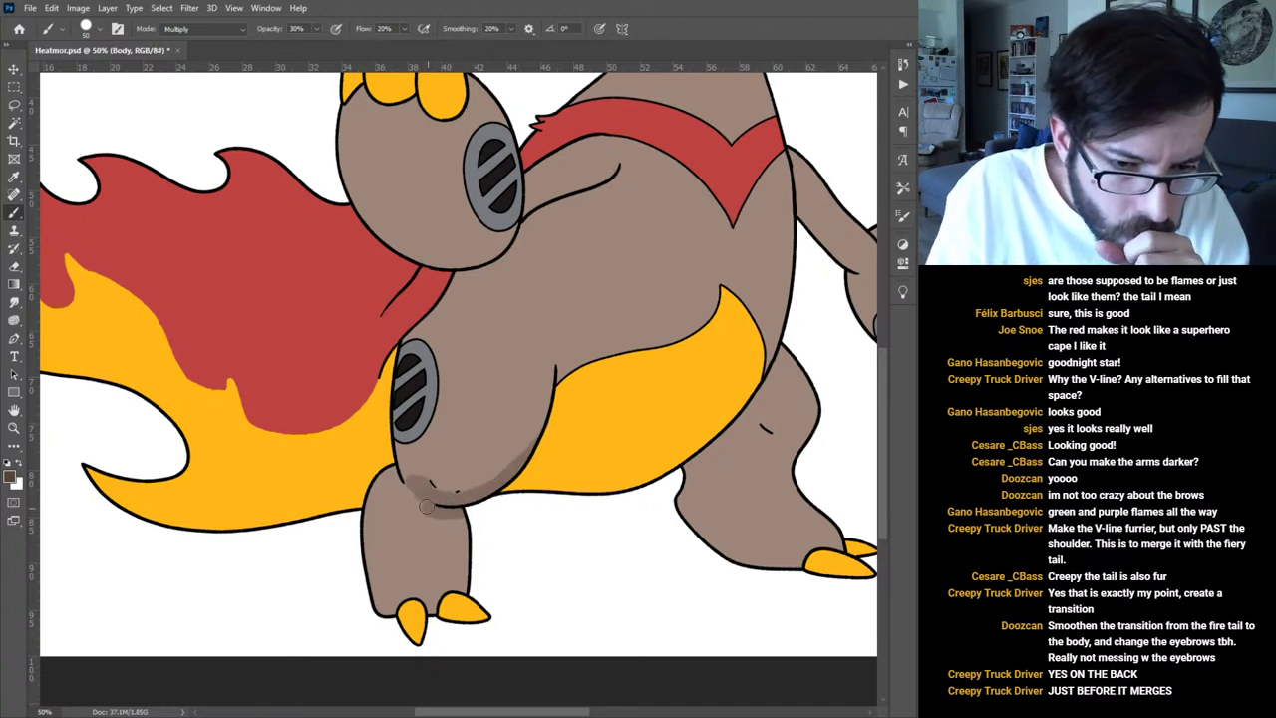
pyautogui.moveTo(427, 507); pyautogui.dragTo(434, 620)
pyautogui.moveTo(430, 506)
pyautogui.mouseDown()
pyautogui.moveTo(453, 593)
pyautogui.moveTo(448, 508)
pyautogui.moveTo(498, 493)
pyautogui.moveTo(473, 503)
pyautogui.moveTo(489, 498)
pyautogui.moveTo(423, 489)
pyautogui.moveTo(482, 505)
pyautogui.moveTo(446, 511)
pyautogui.moveTo(446, 600)
pyautogui.moveTo(457, 591)
pyautogui.mouseUp()
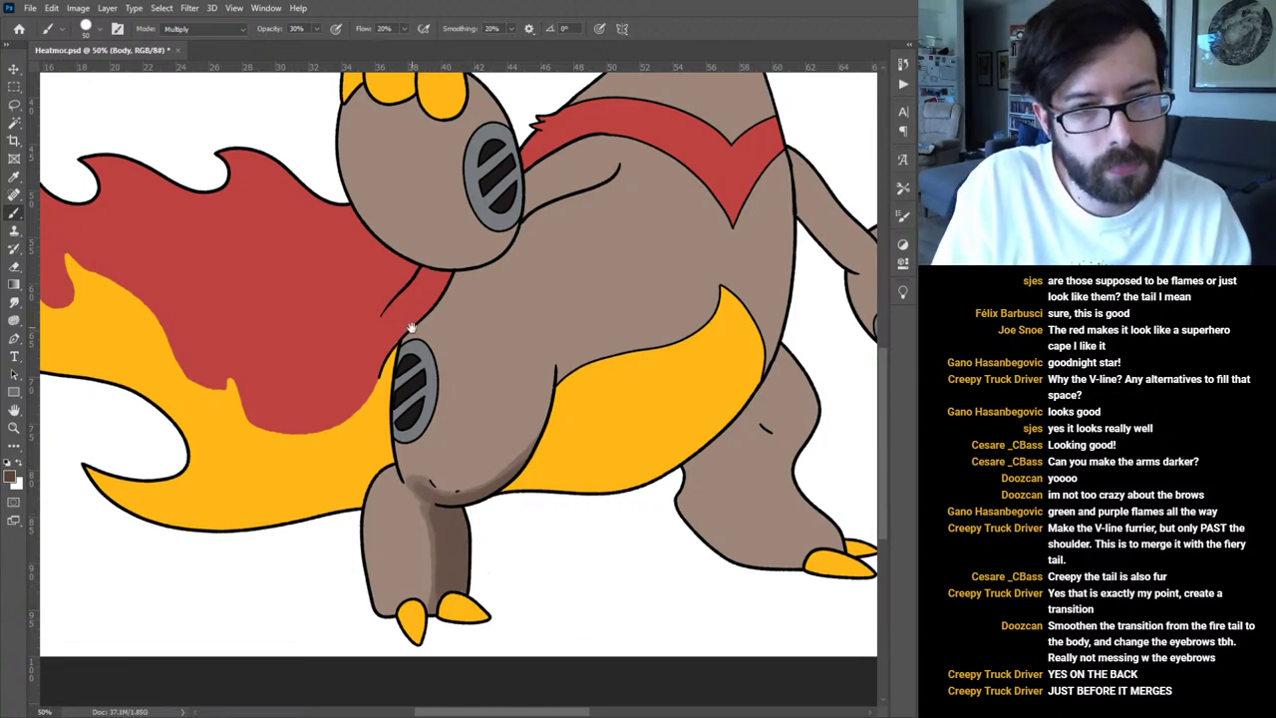
# Try a dark shadow on the Yellow Fur layer at the tail base beside the thigh's grille, and undo it.
pyautogui.hotkey('ctrl', '+')
pyautogui.hotkey('ctrl', '+')
pyautogui.moveTo(445, 326); pyautogui.dragTo(574, 412)
pyautogui.hotkey('alt', '[')
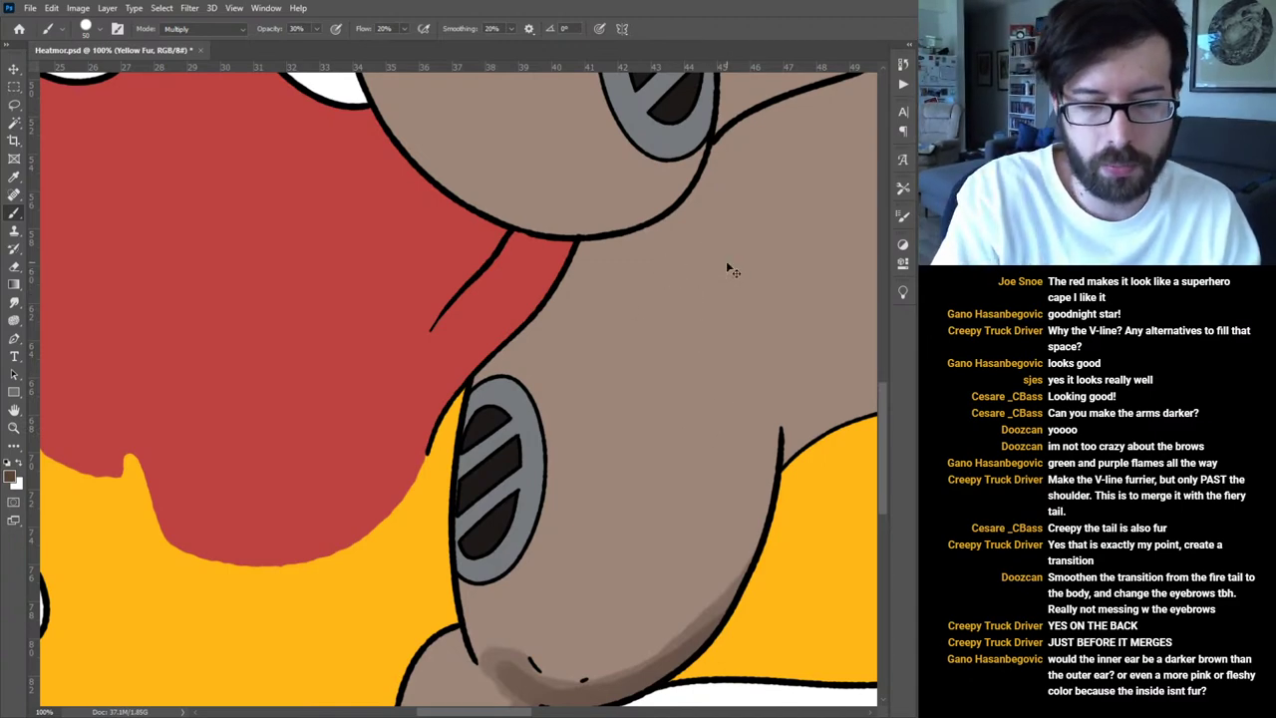
pyautogui.hotkey('ctrl', '-')
pyautogui.moveTo(727, 262); pyautogui.dragTo(585, 392)
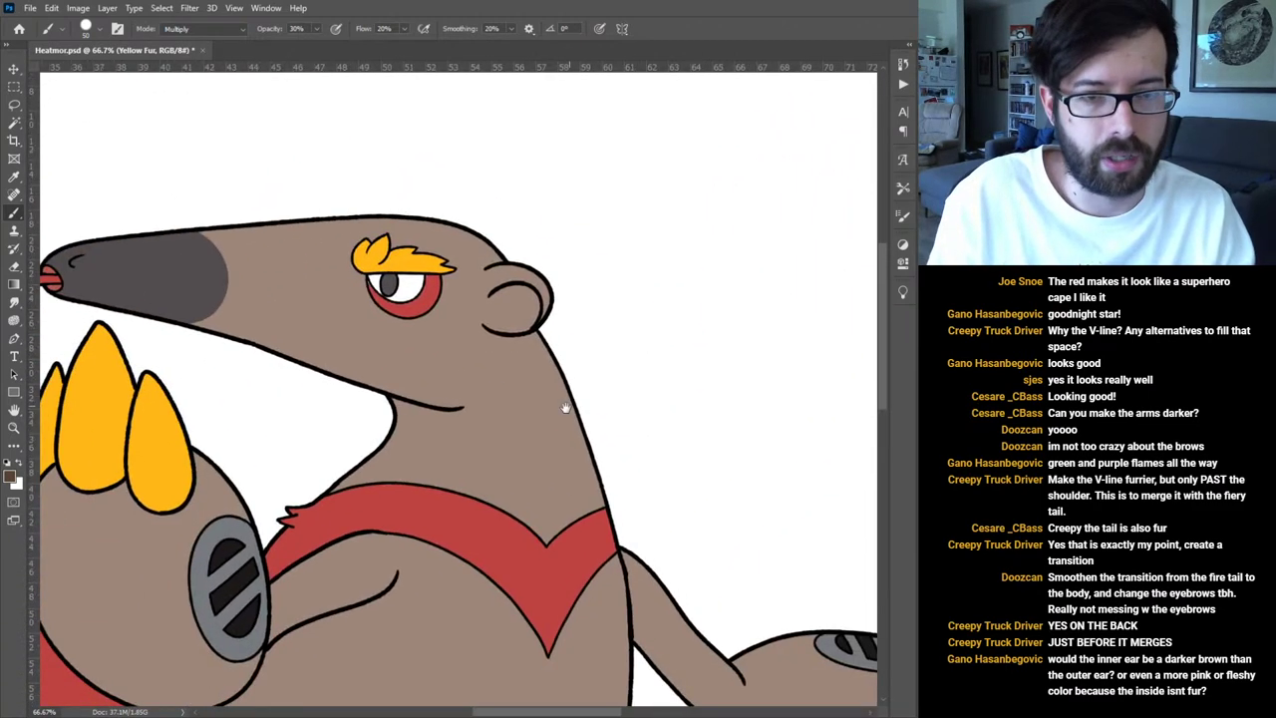
pyautogui.moveTo(409, 534)
pyautogui.mouseDown()
pyautogui.moveTo(475, 475)
pyautogui.moveTo(482, 507)
pyautogui.moveTo(526, 445)
pyautogui.moveTo(476, 511)
pyautogui.mouseUp()
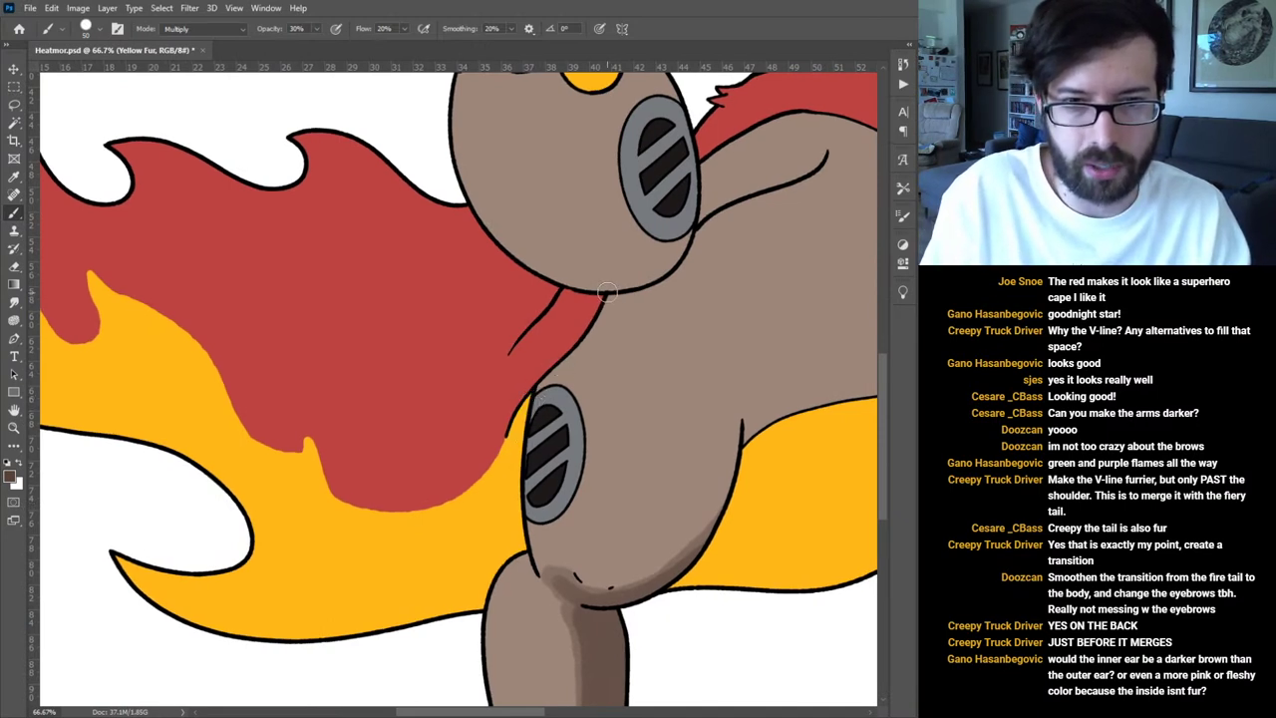
pyautogui.moveTo(585, 345)
pyautogui.mouseDown()
pyautogui.moveTo(557, 360)
pyautogui.moveTo(524, 415)
pyautogui.mouseUp()
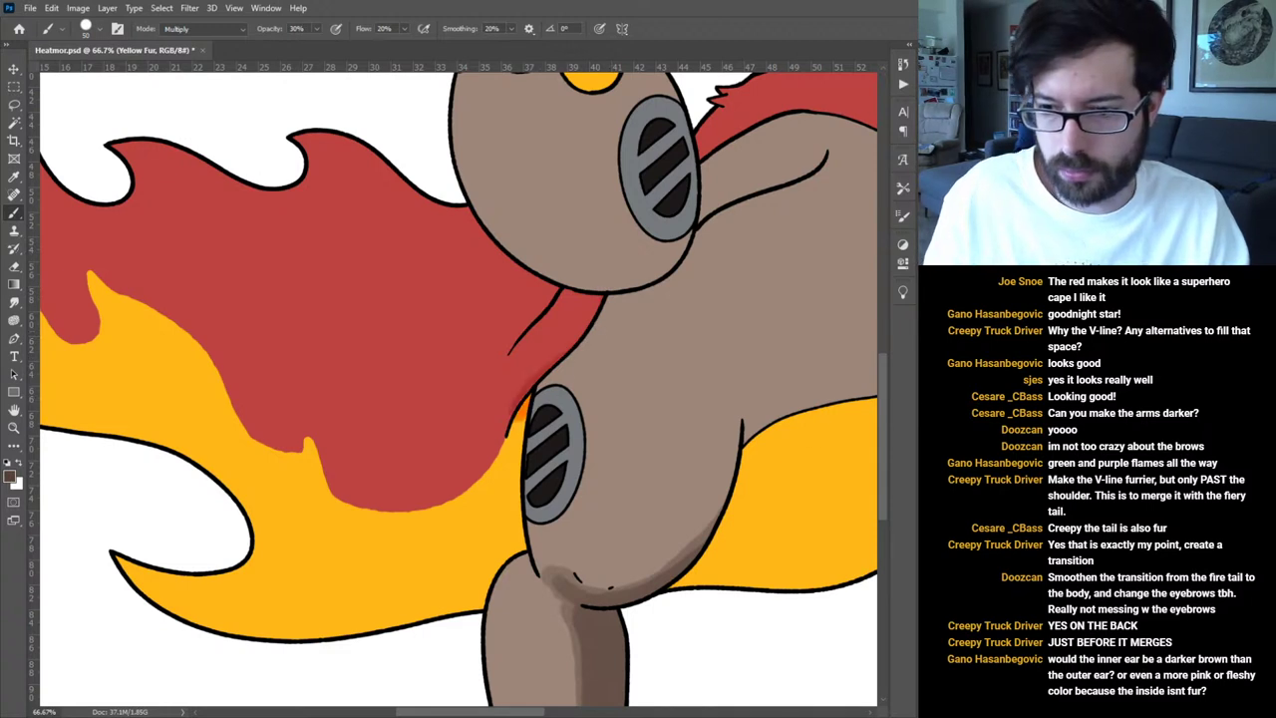
pyautogui.hotkey('ctrl', 'z')
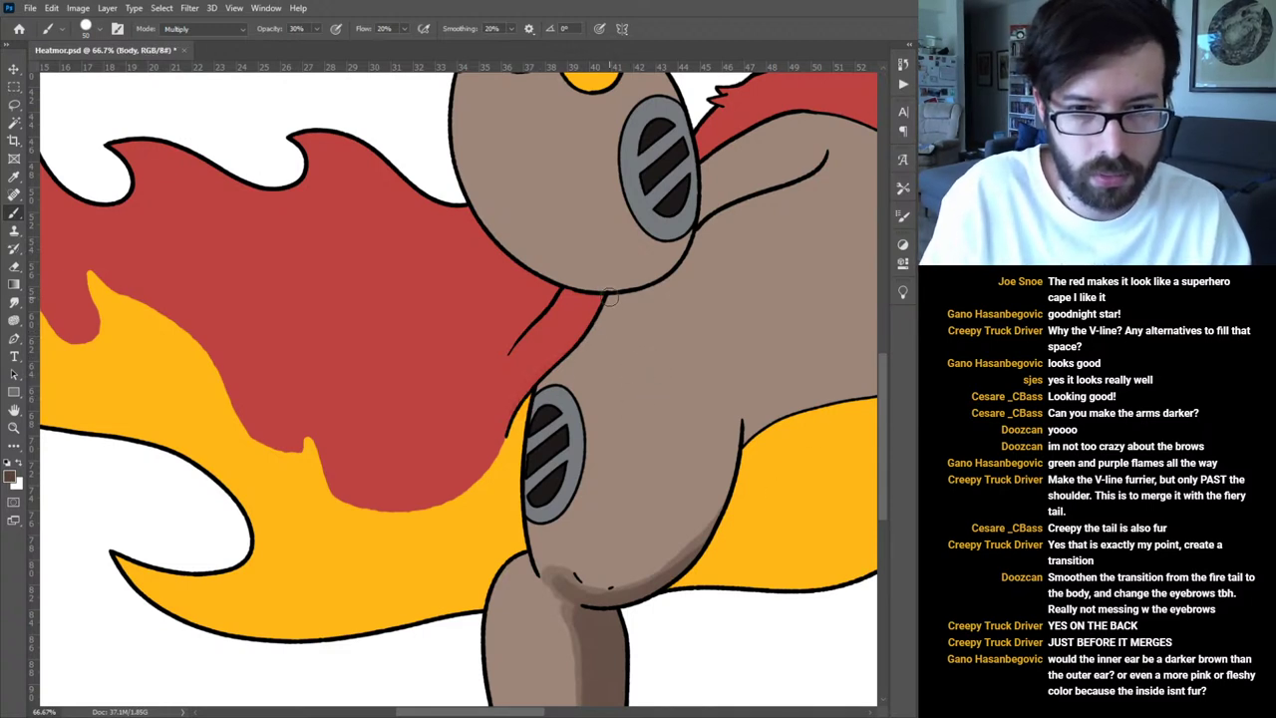
# Shade the body's back edge on the Body layer, between the raised arm and the thigh's grille beside the red tail fur.
pyautogui.moveTo(607, 303); pyautogui.dragTo(570, 360)
pyautogui.hotkey('ctrl', 'z')
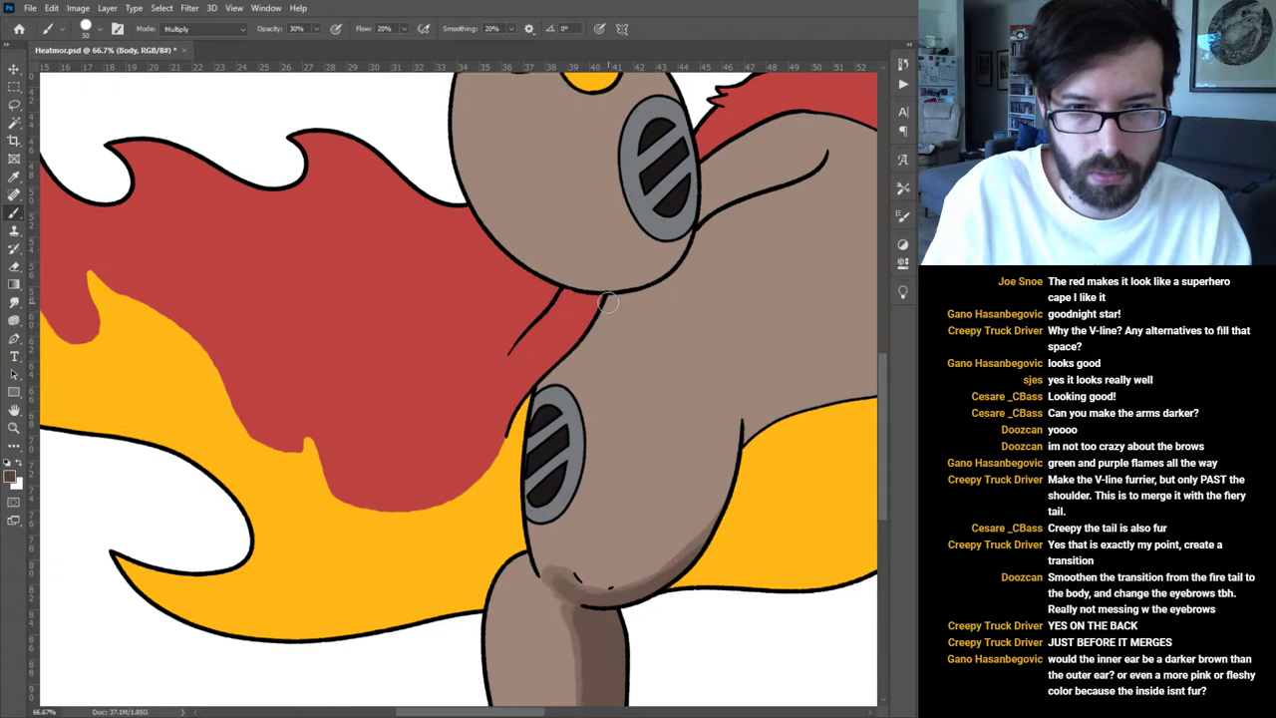
pyautogui.moveTo(607, 304); pyautogui.dragTo(547, 373)
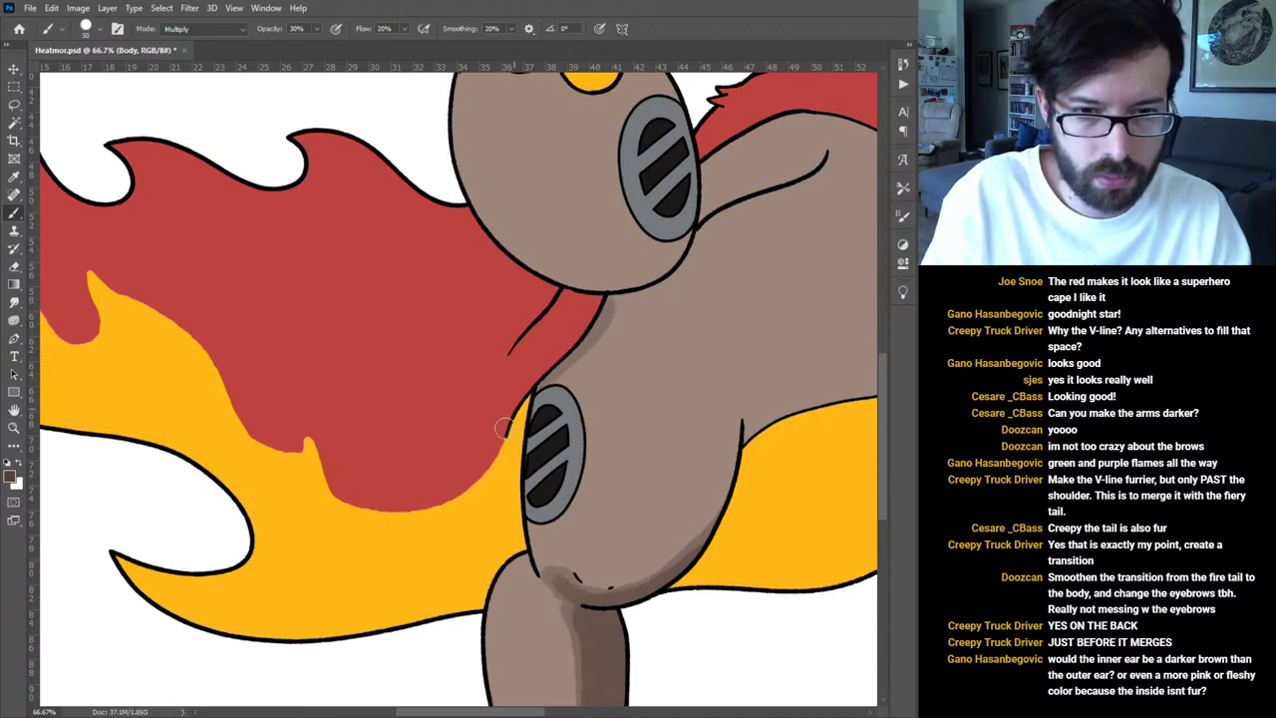
pyautogui.moveTo(602, 302); pyautogui.dragTo(564, 361)
pyautogui.hotkey('ctrl', 'z')
# Build up a dark shadow on the flank between the yellow belly's pointed tip and the body's front outline.
pyautogui.moveTo(736, 484)
pyautogui.mouseDown()
pyautogui.moveTo(692, 453)
pyautogui.moveTo(379, 517)
pyautogui.moveTo(390, 492)
pyautogui.mouseUp()
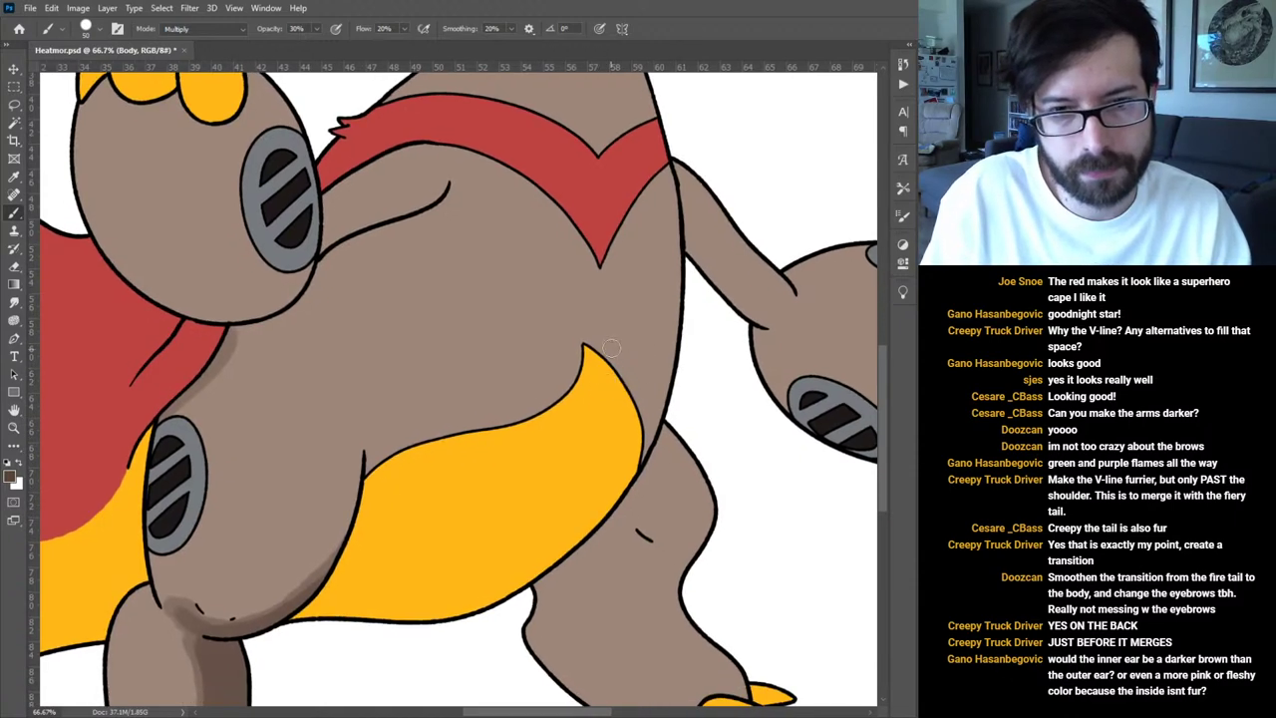
pyautogui.moveTo(608, 343)
pyautogui.mouseDown()
pyautogui.moveTo(651, 275)
pyautogui.moveTo(689, 287)
pyautogui.moveTo(686, 309)
pyautogui.moveTo(659, 286)
pyautogui.moveTo(607, 389)
pyautogui.moveTo(648, 305)
pyautogui.moveTo(634, 368)
pyautogui.moveTo(644, 374)
pyautogui.moveTo(685, 304)
pyautogui.moveTo(641, 438)
pyautogui.mouseUp()
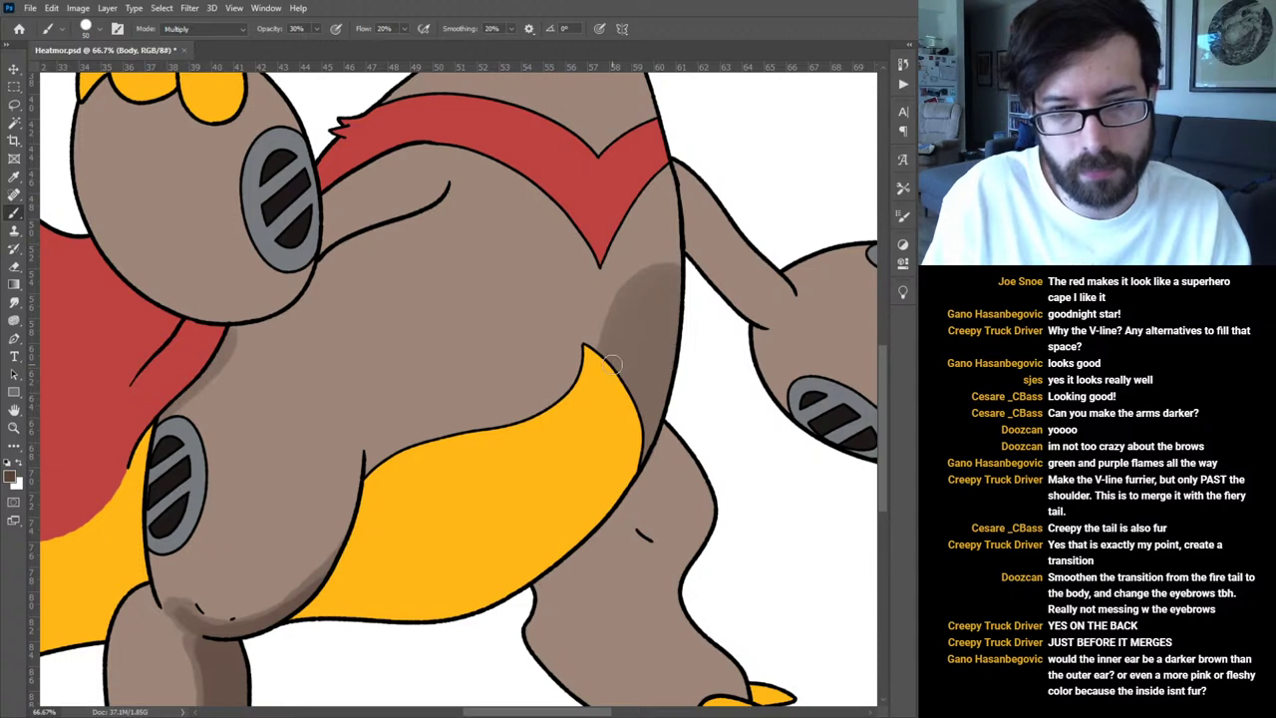
pyautogui.moveTo(611, 348)
pyautogui.mouseDown()
pyautogui.moveTo(665, 279)
pyautogui.moveTo(689, 308)
pyautogui.moveTo(679, 287)
pyautogui.moveTo(628, 332)
pyautogui.moveTo(648, 311)
pyautogui.moveTo(638, 378)
pyautogui.moveTo(662, 328)
pyautogui.moveTo(631, 454)
pyautogui.moveTo(656, 386)
pyautogui.mouseUp()
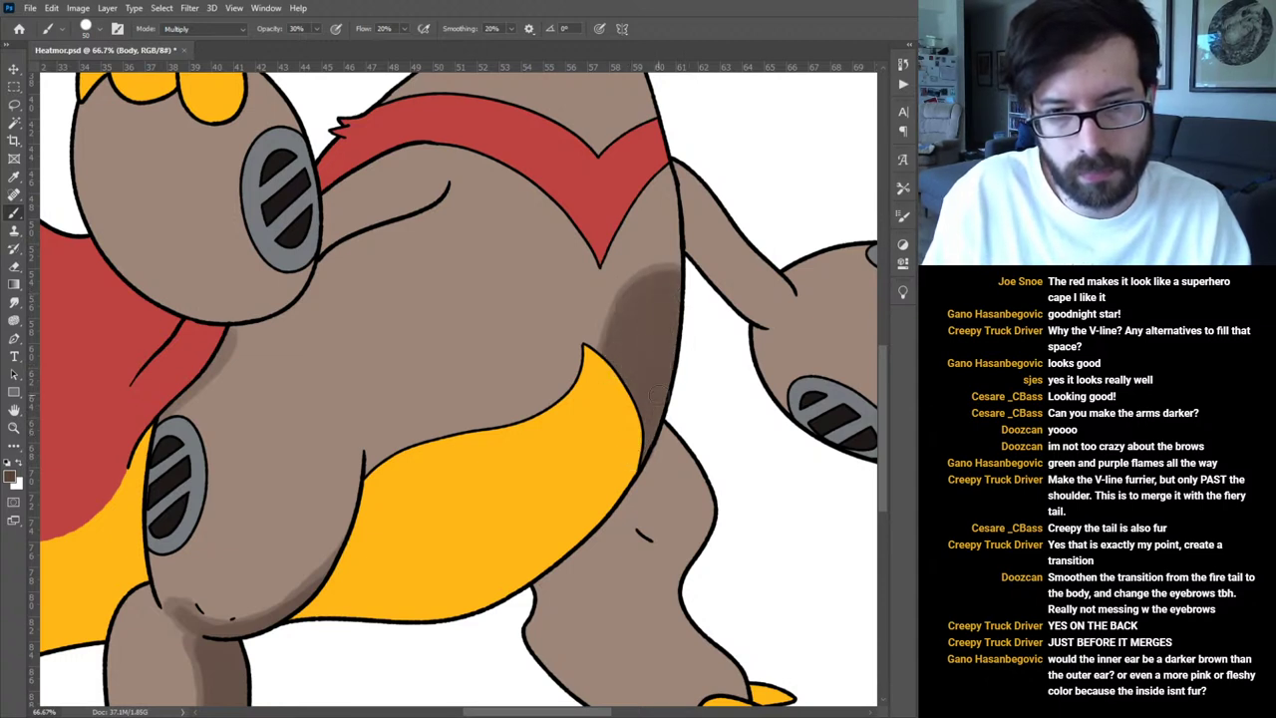
# Try a two-layer dark shadow on the inner side of the far leg beneath the yellow belly, and undo it.
pyautogui.moveTo(643, 445); pyautogui.dragTo(598, 295)
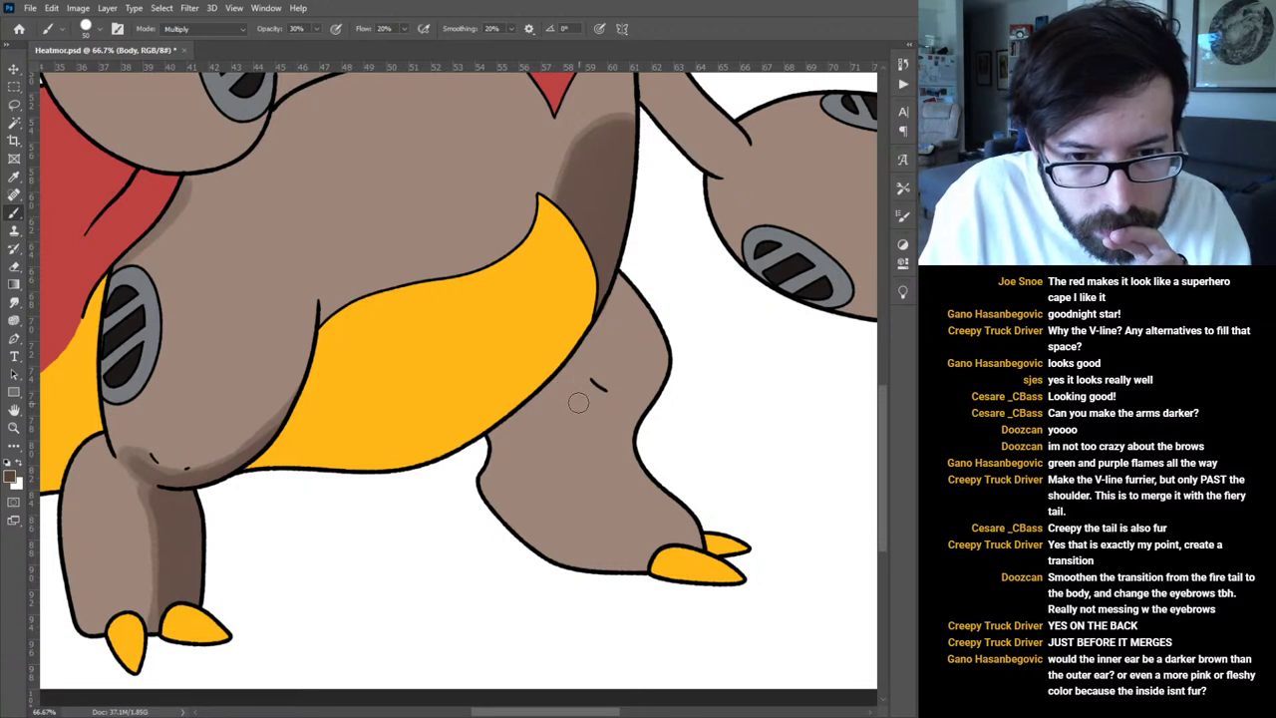
pyautogui.moveTo(572, 344)
pyautogui.mouseDown()
pyautogui.moveTo(596, 400)
pyautogui.moveTo(581, 352)
pyautogui.moveTo(578, 377)
pyautogui.moveTo(603, 412)
pyautogui.moveTo(588, 485)
pyautogui.moveTo(619, 538)
pyautogui.moveTo(677, 568)
pyautogui.moveTo(556, 556)
pyautogui.moveTo(517, 503)
pyautogui.moveTo(571, 546)
pyautogui.moveTo(511, 382)
pyautogui.moveTo(650, 585)
pyautogui.moveTo(611, 549)
pyautogui.moveTo(526, 407)
pyautogui.moveTo(566, 476)
pyautogui.moveTo(585, 430)
pyautogui.mouseUp()
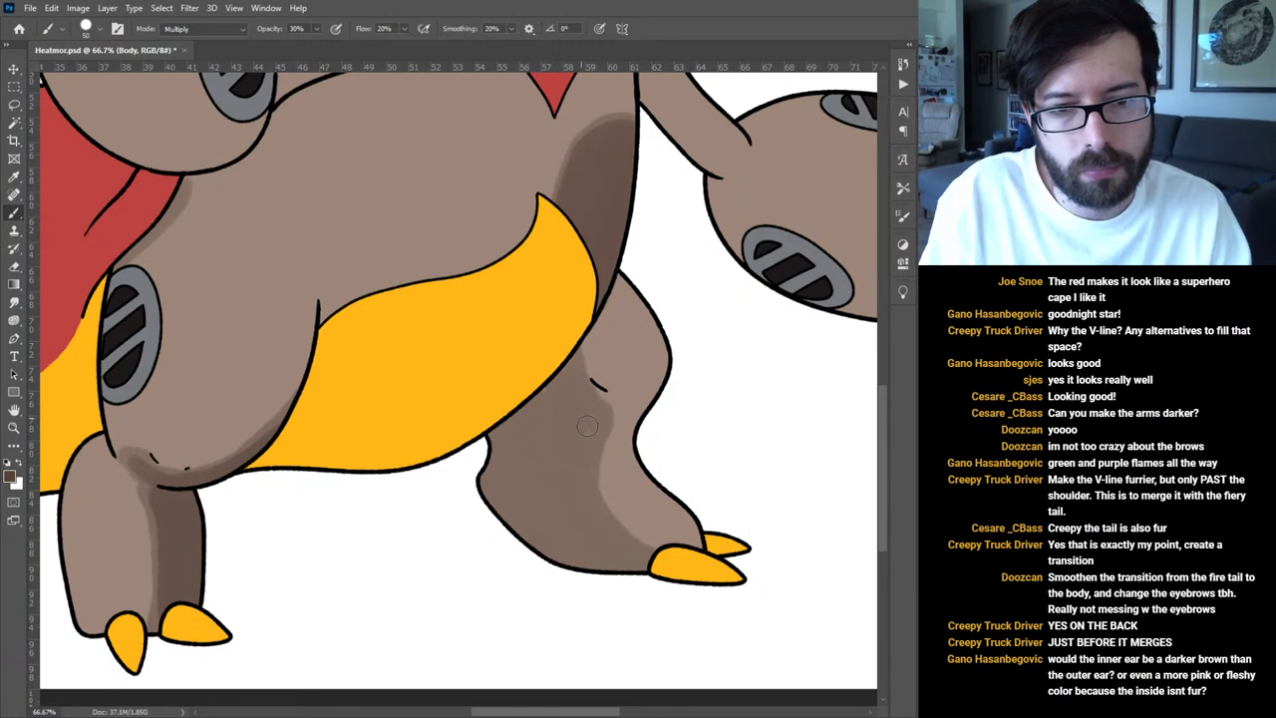
pyautogui.moveTo(564, 354)
pyautogui.mouseDown()
pyautogui.moveTo(579, 418)
pyautogui.moveTo(593, 428)
pyautogui.moveTo(569, 346)
pyautogui.moveTo(596, 424)
pyautogui.moveTo(572, 509)
pyautogui.moveTo(591, 427)
pyautogui.moveTo(582, 514)
pyautogui.moveTo(592, 538)
pyautogui.moveTo(570, 507)
pyautogui.mouseUp()
pyautogui.hotkey('ctrl', 'z')
pyautogui.moveTo(649, 576)
pyautogui.mouseDown()
pyautogui.moveTo(515, 469)
pyautogui.moveTo(625, 585)
pyautogui.moveTo(542, 561)
pyautogui.mouseUp()
pyautogui.moveTo(476, 449)
pyautogui.mouseDown()
pyautogui.moveTo(519, 438)
pyautogui.moveTo(544, 468)
pyautogui.moveTo(576, 364)
pyautogui.mouseUp()
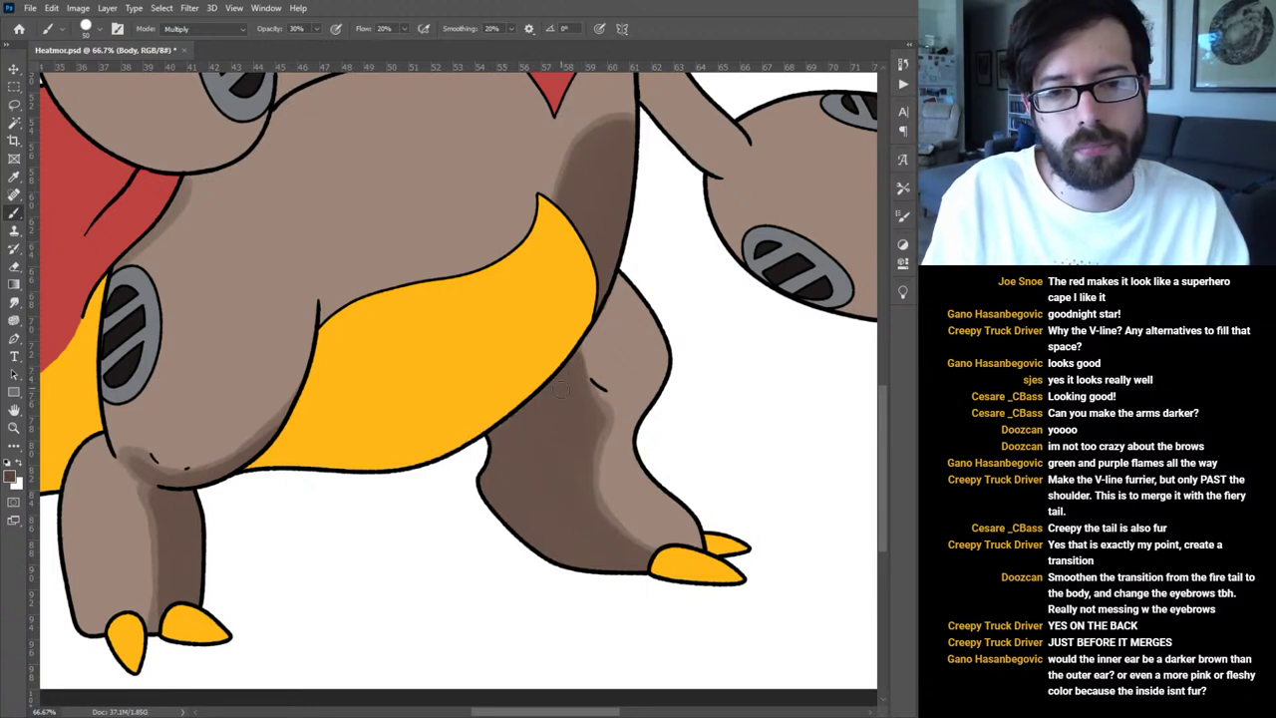
pyautogui.hotkey('ctrl', 'z')
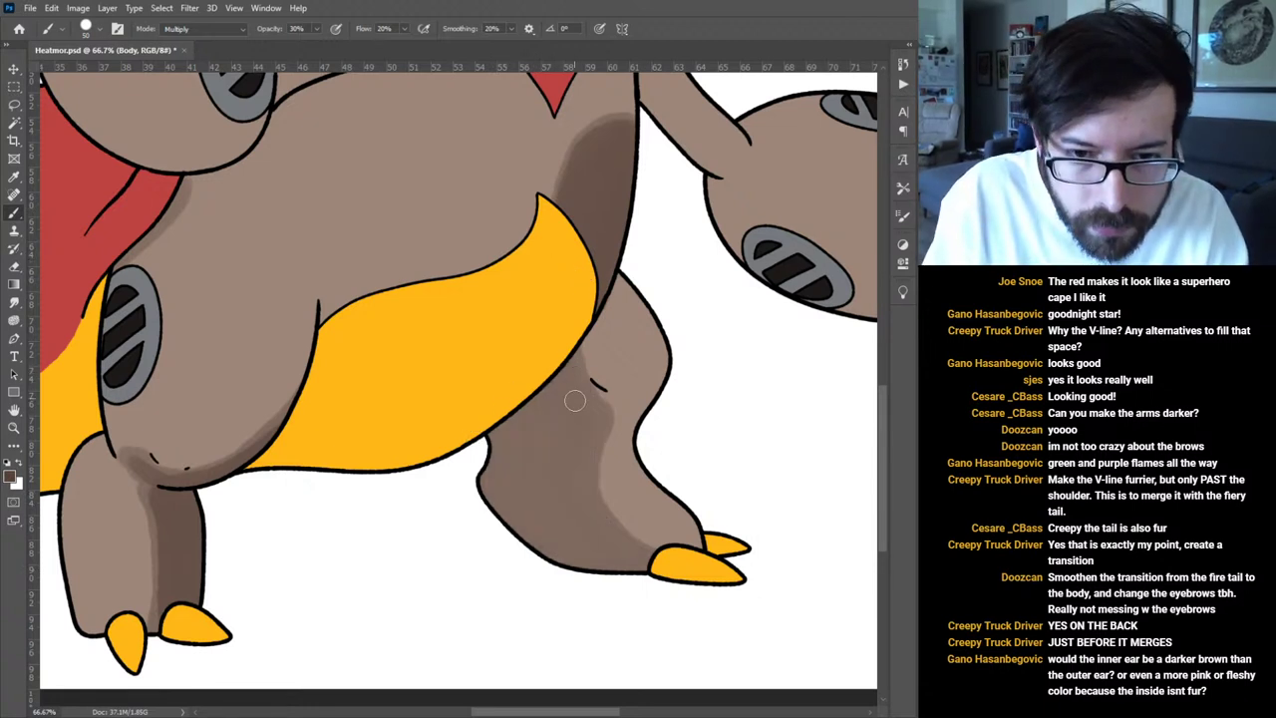
pyautogui.hotkey('ctrl', 'z')
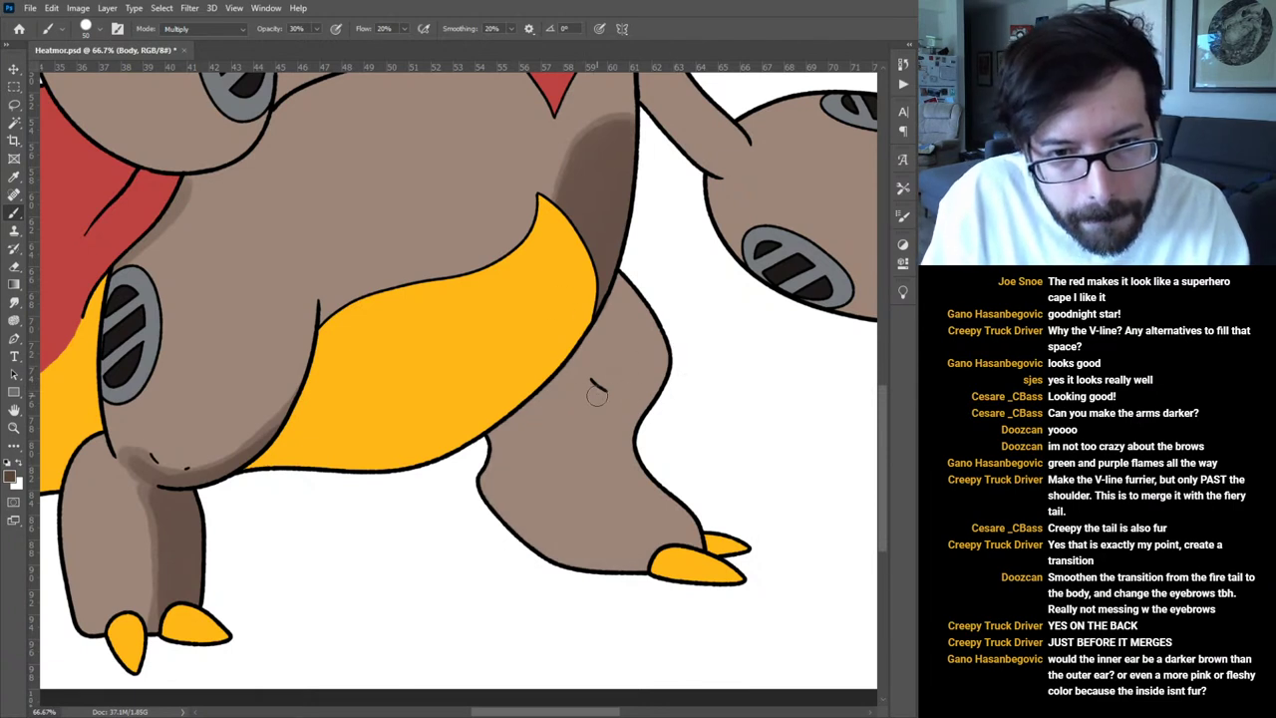
# Shade the rear half of the far leg from the yellow belly down to the claws, leaving the area around the knee mark unshaded.
pyautogui.moveTo(567, 344)
pyautogui.mouseDown()
pyautogui.moveTo(599, 410)
pyautogui.moveTo(587, 456)
pyautogui.moveTo(595, 543)
pyautogui.moveTo(644, 573)
pyautogui.moveTo(572, 369)
pyautogui.moveTo(592, 409)
pyautogui.moveTo(575, 474)
pyautogui.moveTo(582, 530)
pyautogui.moveTo(651, 568)
pyautogui.moveTo(527, 525)
pyautogui.moveTo(476, 444)
pyautogui.moveTo(553, 563)
pyautogui.mouseUp()
pyautogui.hotkey('ctrl', 'z')
pyautogui.moveTo(494, 443)
pyautogui.mouseDown()
pyautogui.moveTo(554, 541)
pyautogui.moveTo(532, 469)
pyautogui.moveTo(569, 531)
pyautogui.moveTo(562, 569)
pyautogui.moveTo(577, 576)
pyautogui.moveTo(536, 476)
pyautogui.moveTo(548, 445)
pyautogui.moveTo(564, 472)
pyautogui.mouseUp()
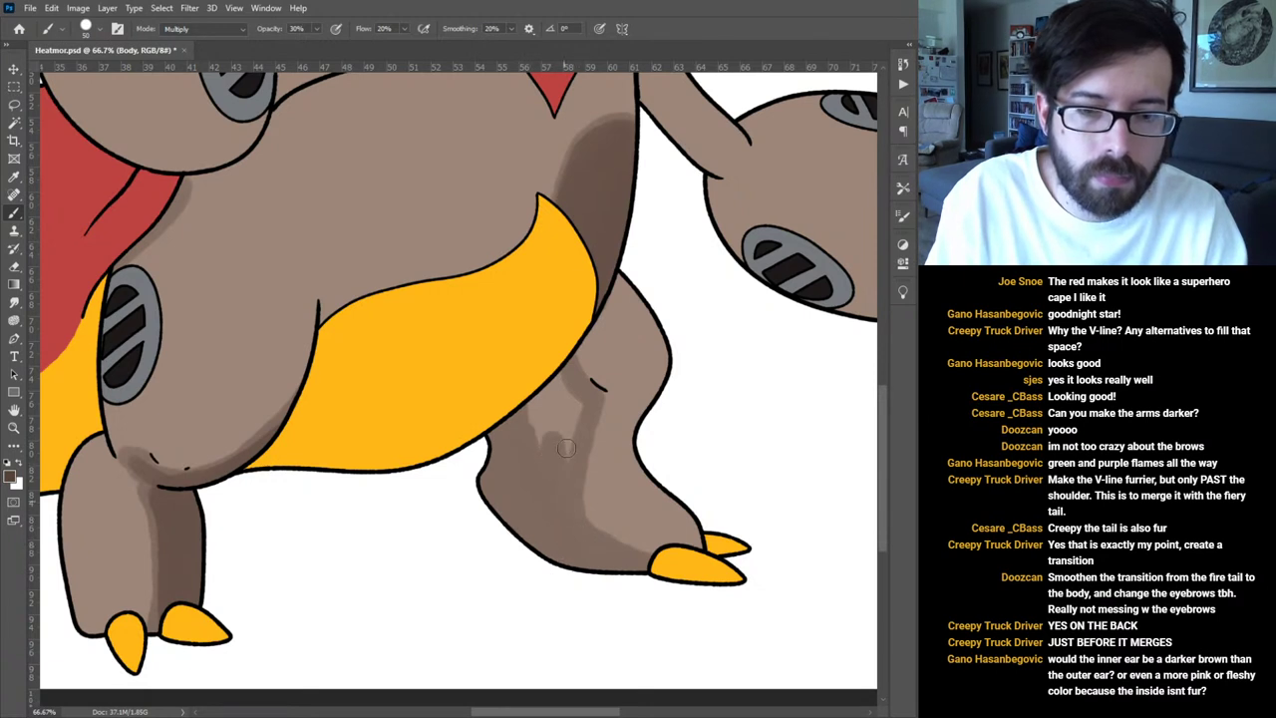
pyautogui.moveTo(580, 417); pyautogui.dragTo(534, 444)
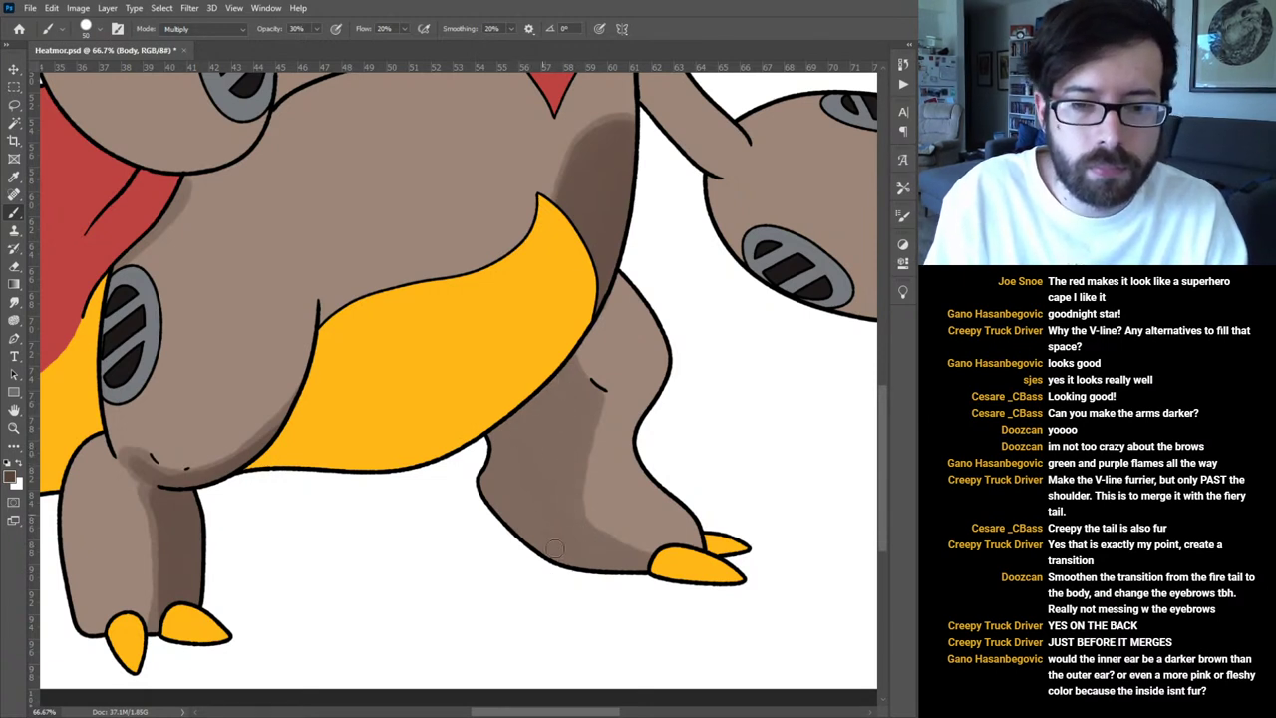
pyautogui.moveTo(563, 361); pyautogui.dragTo(588, 407)
pyautogui.moveTo(574, 453)
pyautogui.mouseDown()
pyautogui.moveTo(568, 535)
pyautogui.moveTo(576, 545)
pyautogui.moveTo(565, 506)
pyautogui.moveTo(588, 544)
pyautogui.moveTo(652, 573)
pyautogui.mouseUp()
pyautogui.moveTo(541, 538)
pyautogui.mouseDown()
pyautogui.moveTo(483, 459)
pyautogui.moveTo(536, 554)
pyautogui.moveTo(483, 431)
pyautogui.moveTo(502, 410)
pyautogui.moveTo(565, 541)
pyautogui.moveTo(550, 453)
pyautogui.moveTo(562, 426)
pyautogui.mouseUp()
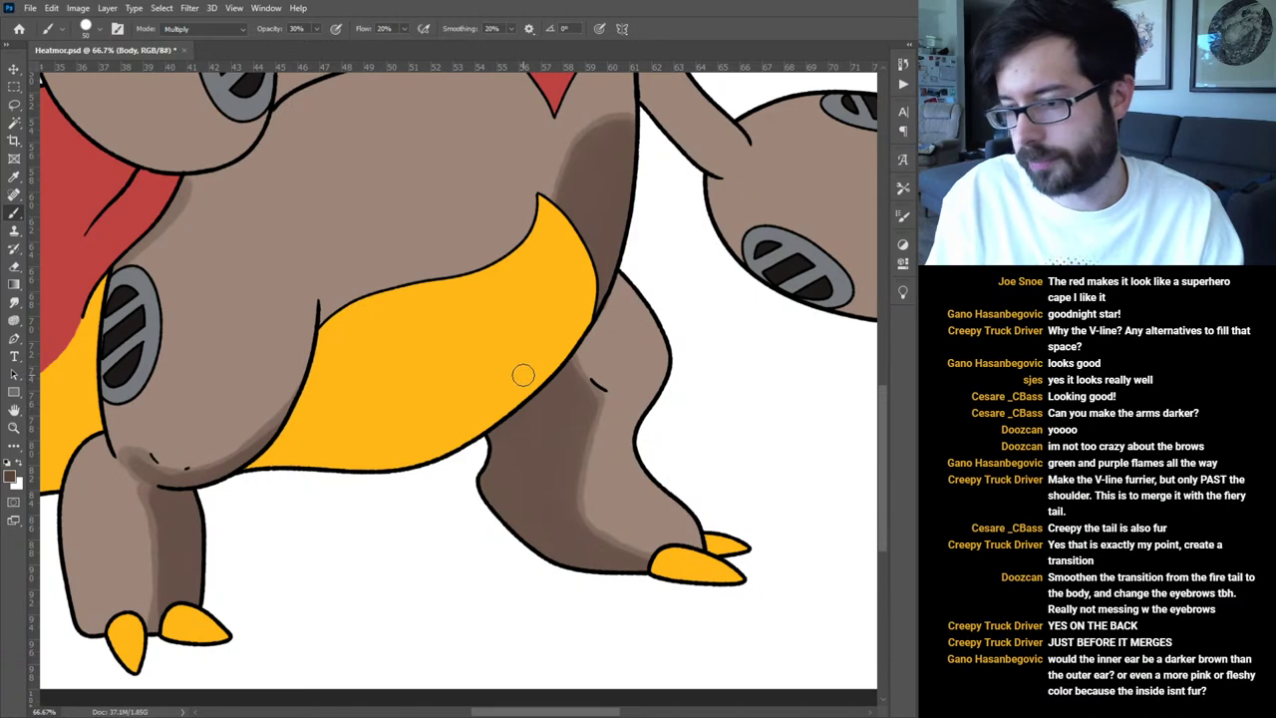
# Select the raised paw's brown area and shade its lower edge and the rim beside the grille.
pyautogui.moveTo(522, 308); pyautogui.dragTo(535, 399)
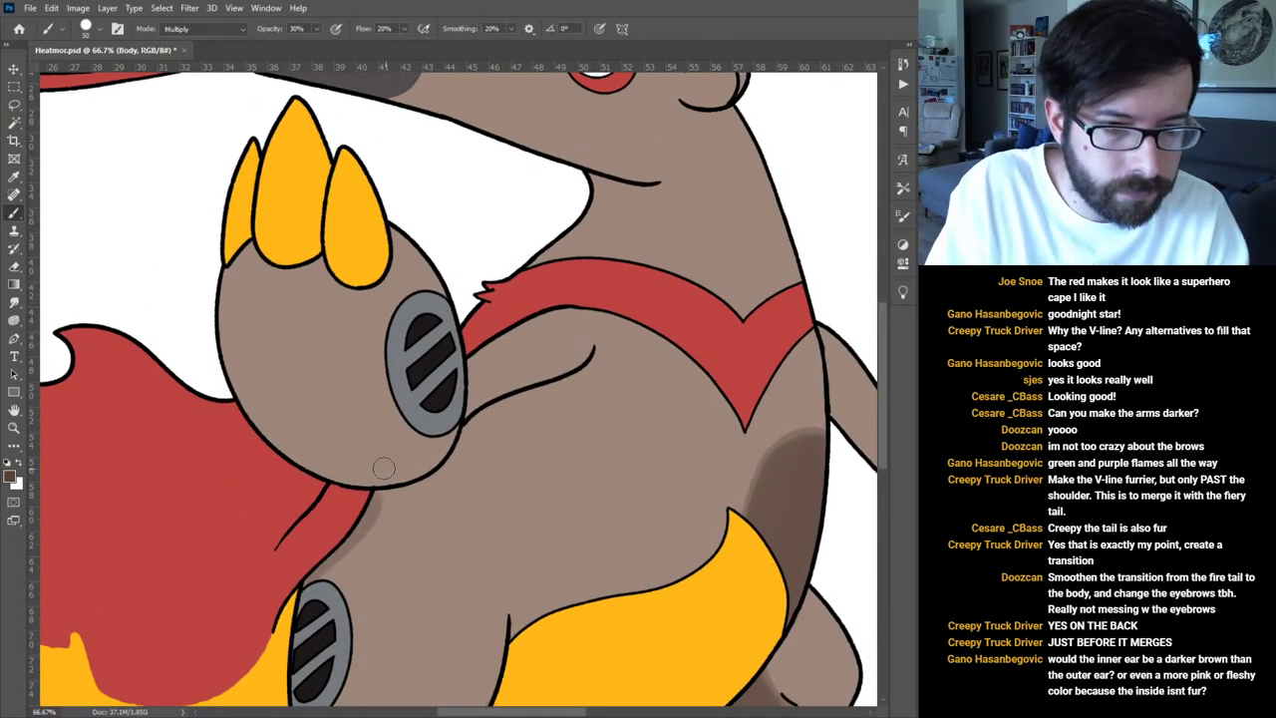
pyautogui.press('w')
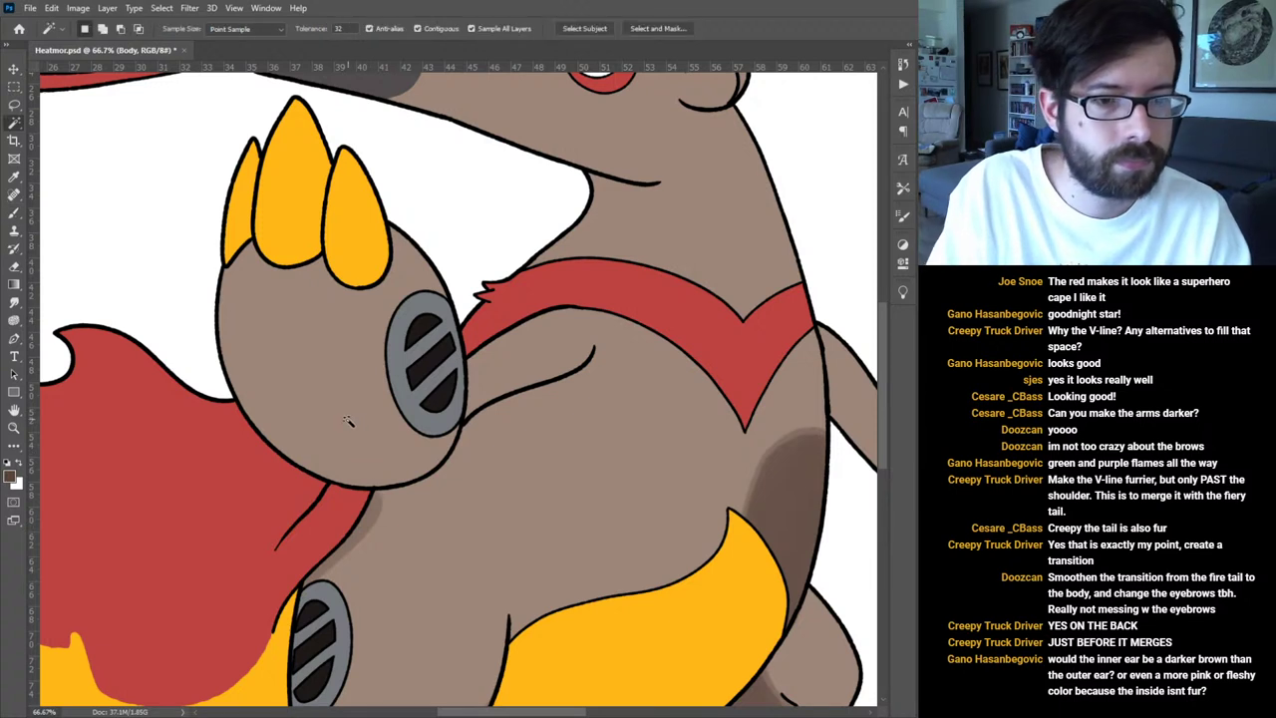
pyautogui.click(349, 421)
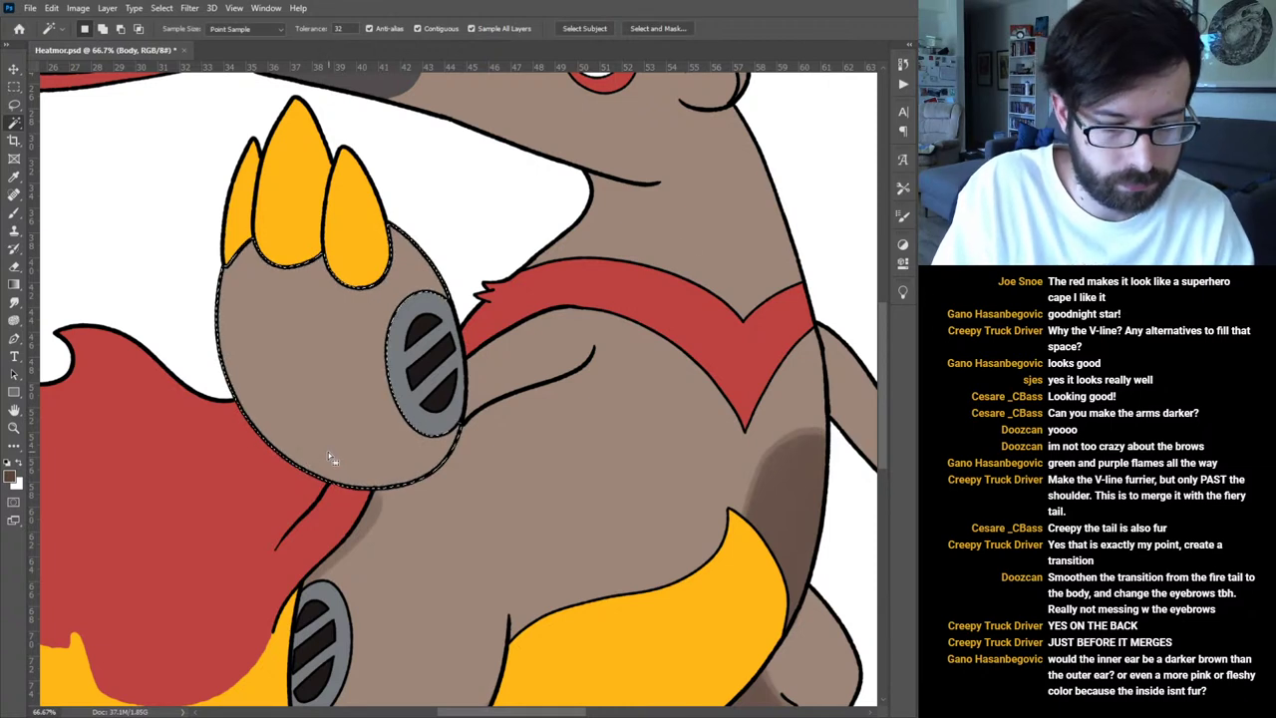
pyautogui.press('b')
pyautogui.moveTo(334, 471)
pyautogui.mouseDown()
pyautogui.moveTo(451, 405)
pyautogui.moveTo(315, 492)
pyautogui.moveTo(444, 429)
pyautogui.moveTo(390, 495)
pyautogui.moveTo(461, 409)
pyautogui.mouseUp()
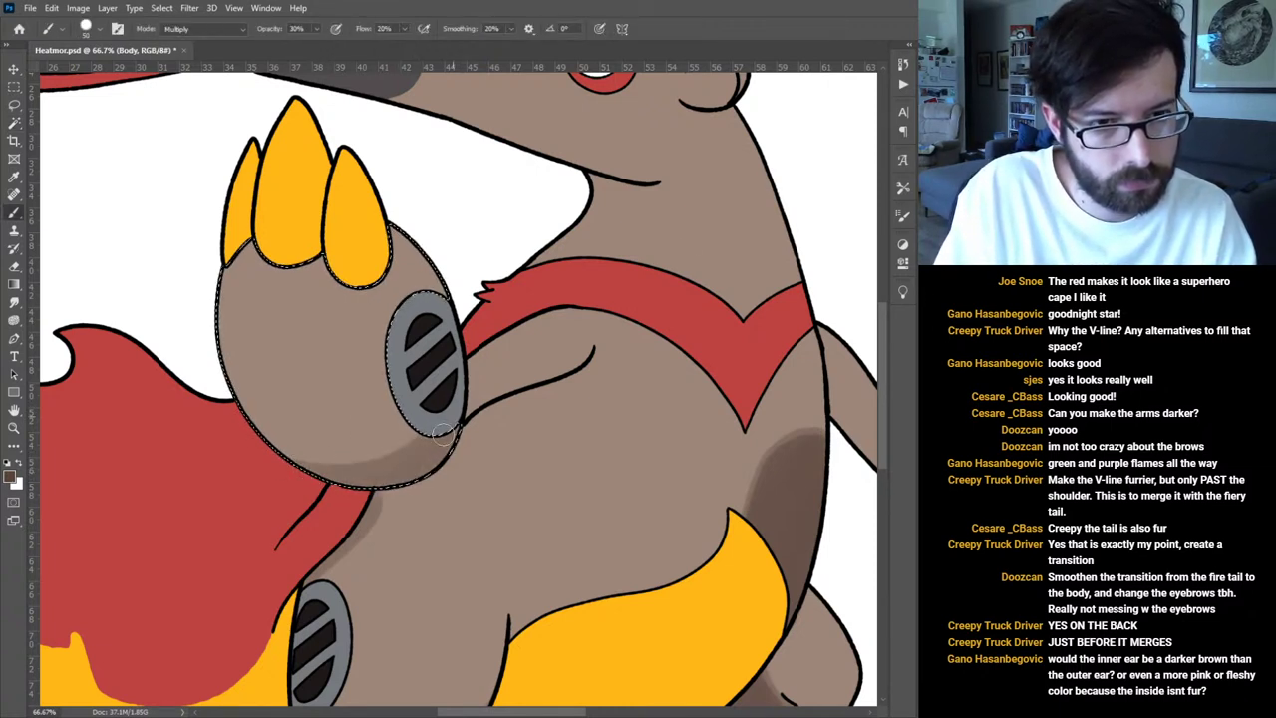
pyautogui.moveTo(428, 269)
pyautogui.mouseDown()
pyautogui.moveTo(360, 497)
pyautogui.moveTo(295, 479)
pyautogui.moveTo(442, 448)
pyautogui.moveTo(292, 489)
pyautogui.moveTo(448, 445)
pyautogui.mouseUp()
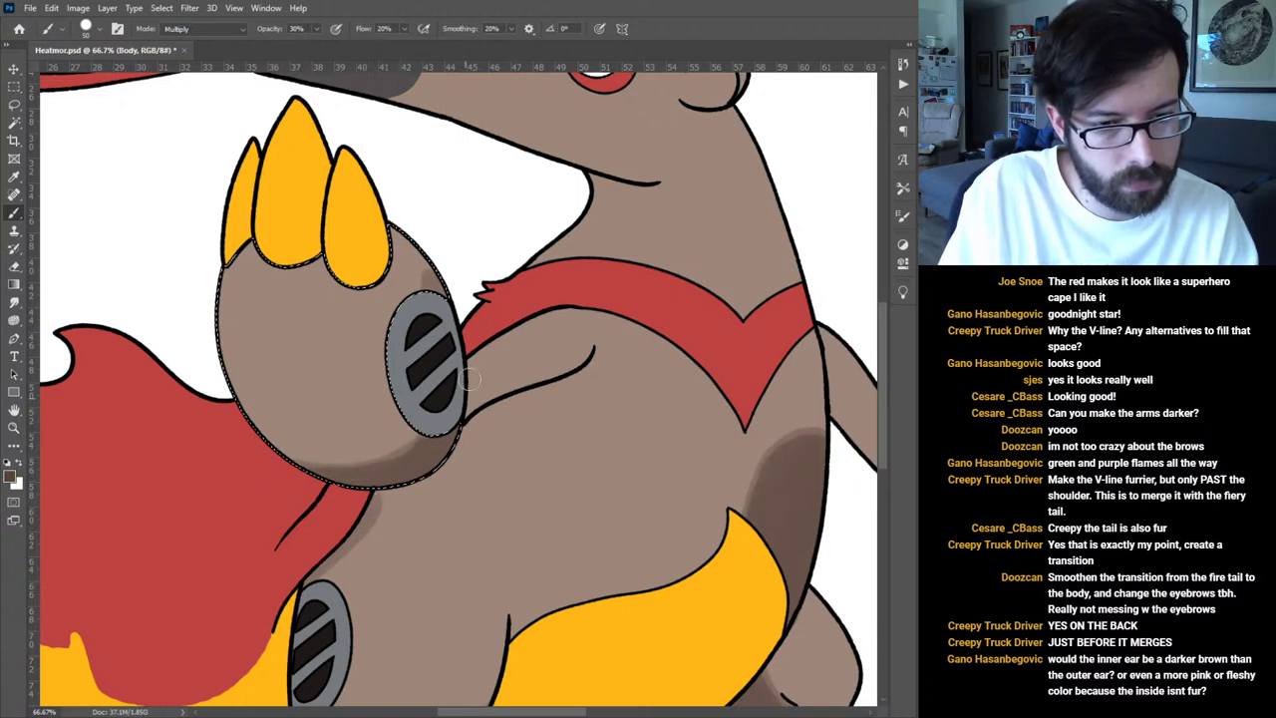
# Select the brown area of the outstretched arm and paw, and expand the selection into the black outline.
pyautogui.moveTo(464, 394)
pyautogui.mouseDown()
pyautogui.moveTo(455, 408)
pyautogui.moveTo(94, 353)
pyautogui.mouseUp()
pyautogui.press('w')
pyautogui.click(416, 382)
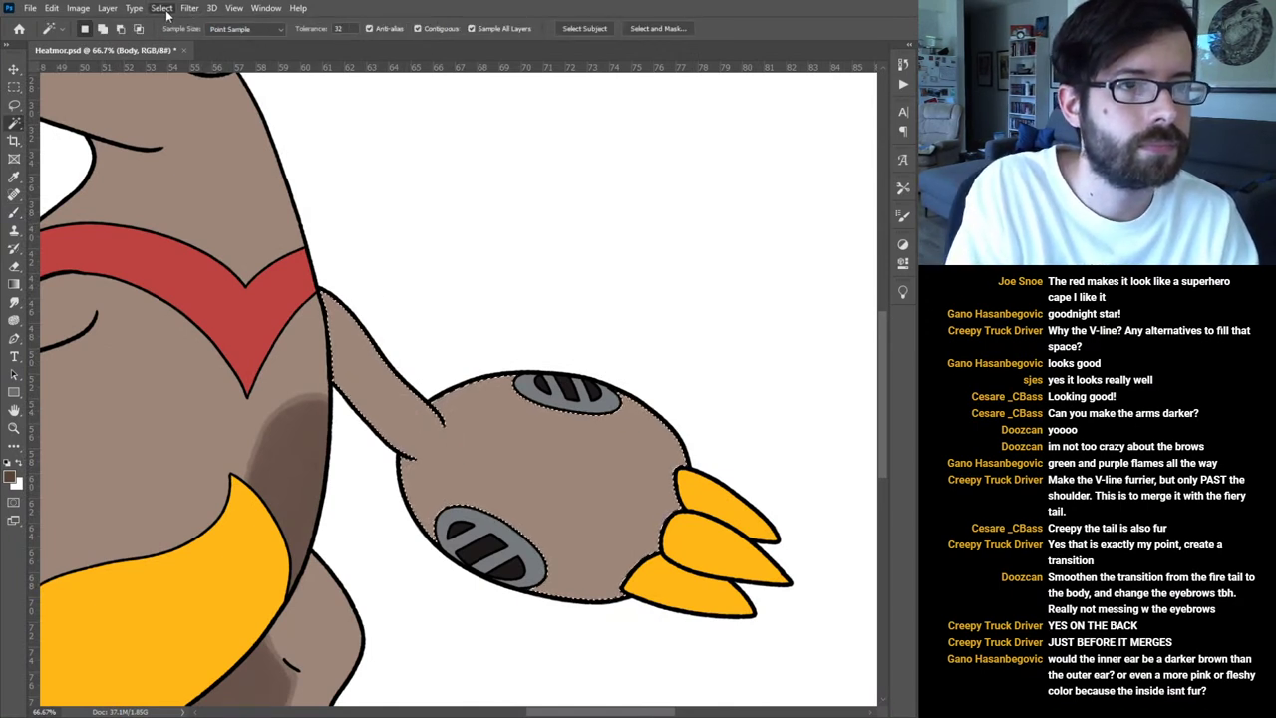
pyautogui.click(335, 235)
pyautogui.click(732, 230)
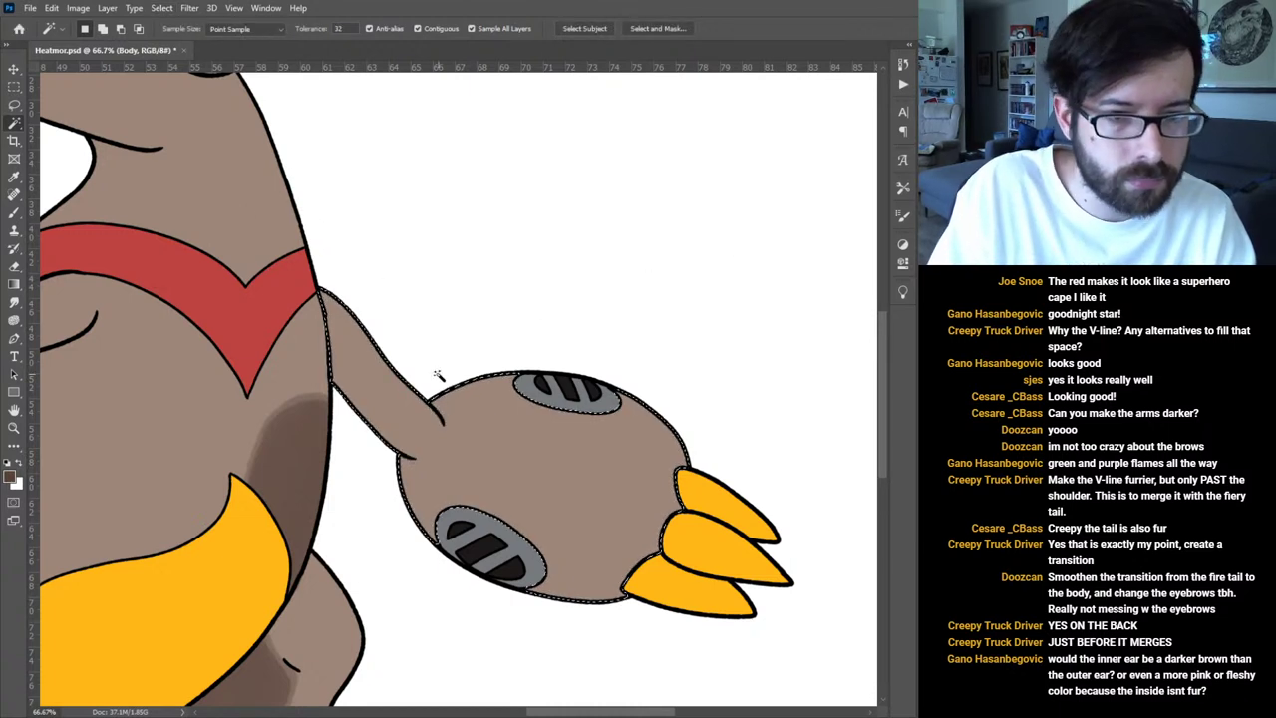
# Shade the outstretched arm where it meets the body and lay a base shadow along the paw's underside.
pyautogui.press('b')
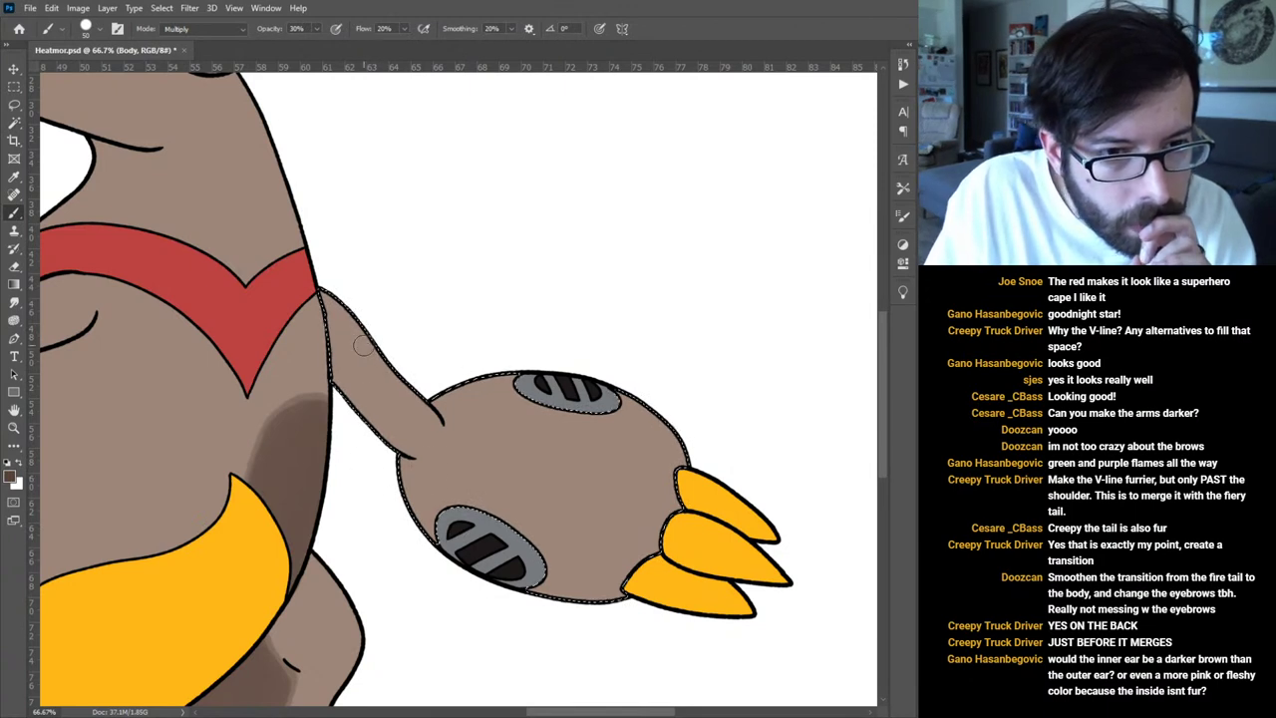
pyautogui.moveTo(370, 346)
pyautogui.mouseDown()
pyautogui.moveTo(377, 442)
pyautogui.moveTo(359, 285)
pyautogui.moveTo(348, 376)
pyautogui.moveTo(333, 272)
pyautogui.moveTo(347, 439)
pyautogui.mouseUp()
pyautogui.moveTo(346, 321)
pyautogui.mouseDown()
pyautogui.moveTo(367, 462)
pyautogui.moveTo(392, 454)
pyautogui.moveTo(347, 310)
pyautogui.moveTo(469, 539)
pyautogui.mouseUp()
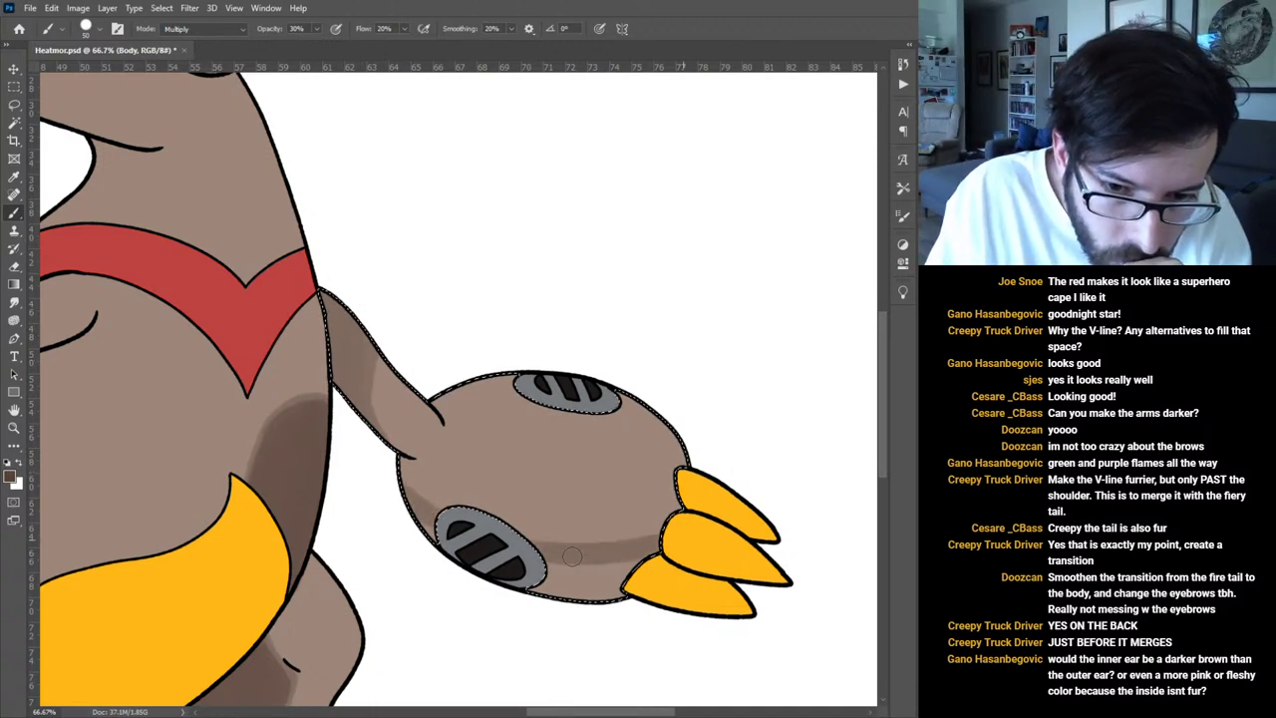
pyautogui.hotkey('ctrl', 'z')
pyautogui.moveTo(413, 506)
pyautogui.mouseDown()
pyautogui.moveTo(612, 556)
pyautogui.moveTo(685, 499)
pyautogui.mouseUp()
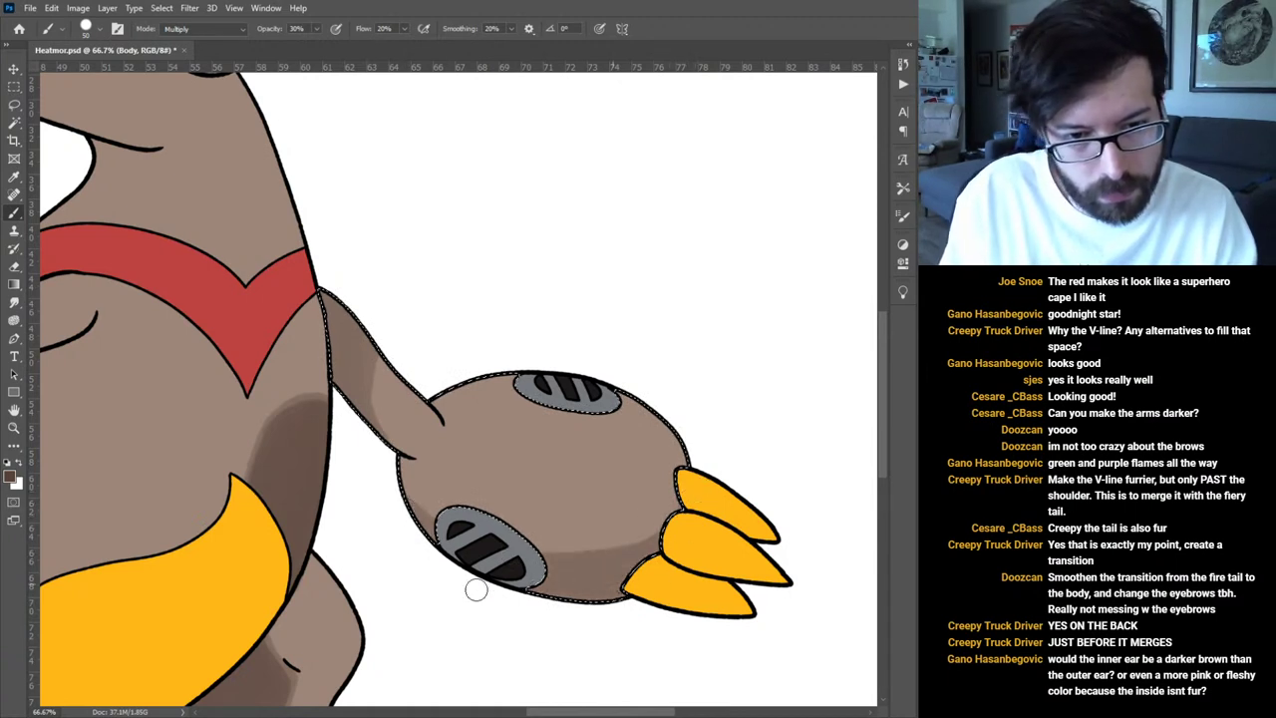
# Deepen the shadow on the outstretched paw's underside between the lower grille and the claws, and save the file.
pyautogui.moveTo(482, 559)
pyautogui.mouseDown()
pyautogui.moveTo(640, 579)
pyautogui.moveTo(677, 564)
pyautogui.mouseUp()
pyautogui.moveTo(489, 586); pyautogui.dragTo(628, 580)
pyautogui.moveTo(503, 578); pyautogui.dragTo(658, 564)
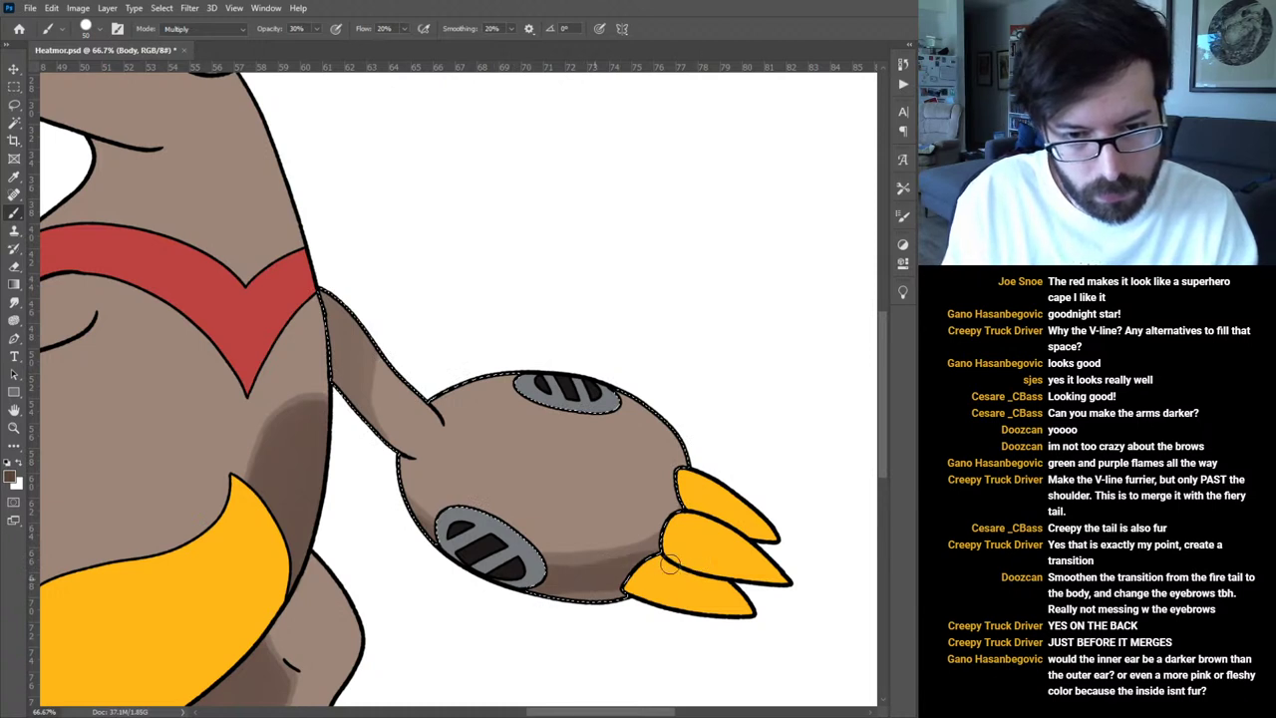
pyautogui.moveTo(509, 566); pyautogui.dragTo(692, 557)
pyautogui.moveTo(551, 578); pyautogui.dragTo(626, 594)
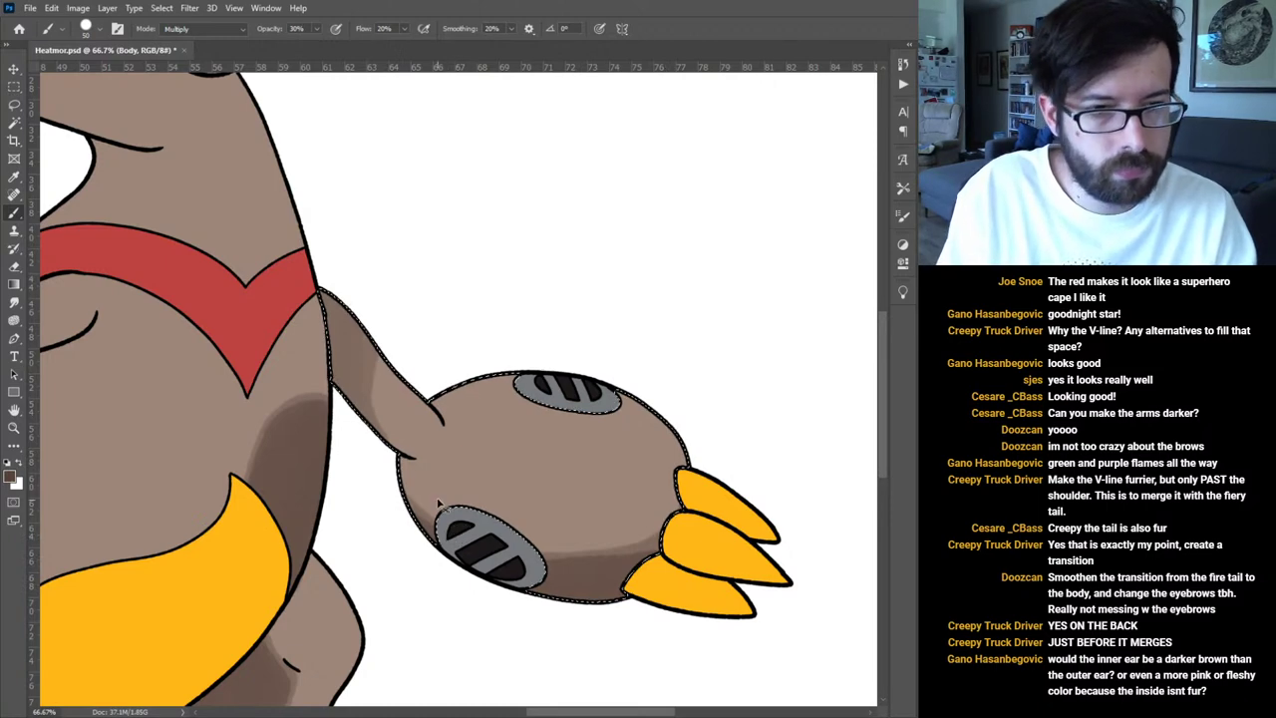
pyautogui.hotkey('ctrl', 's')
# Select the brown body area below the red stripe, expand the selection into the outline, and ready the brush for shading.
pyautogui.moveTo(292, 165); pyautogui.dragTo(698, 393)
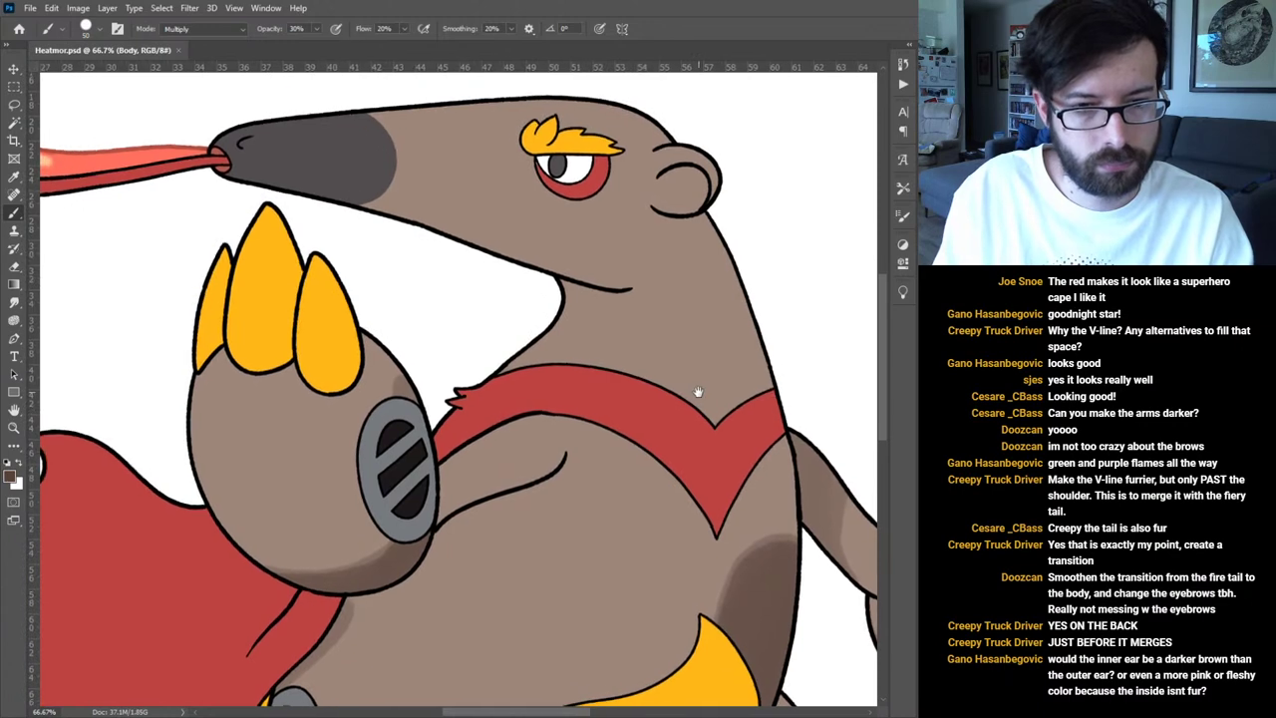
pyautogui.press('w')
pyautogui.click(501, 486)
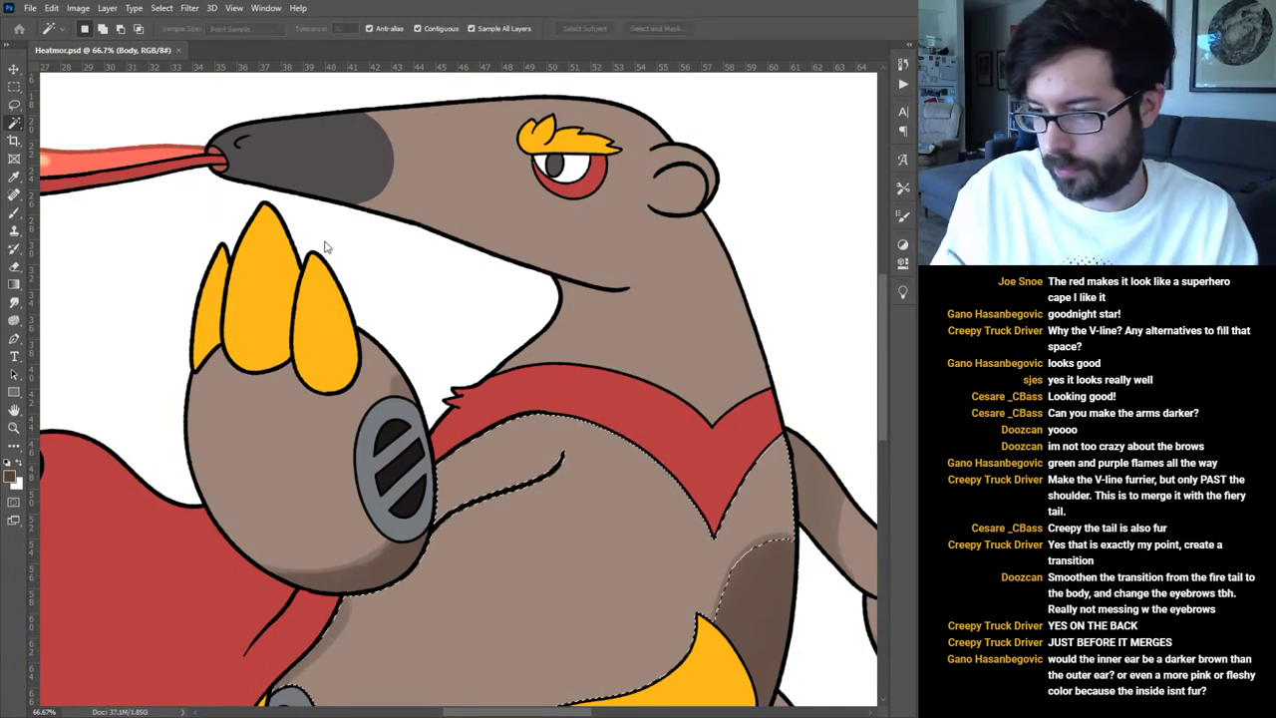
pyautogui.press('b')
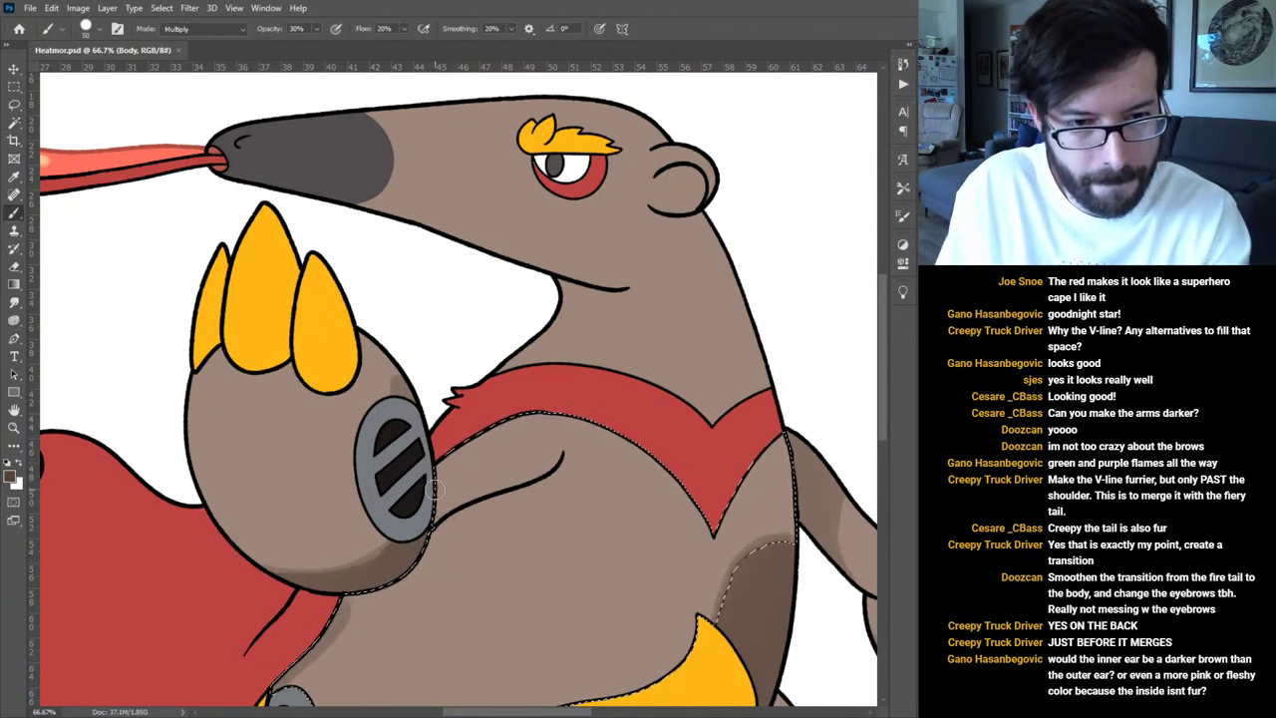
pyautogui.press('p')
pyautogui.press('b')
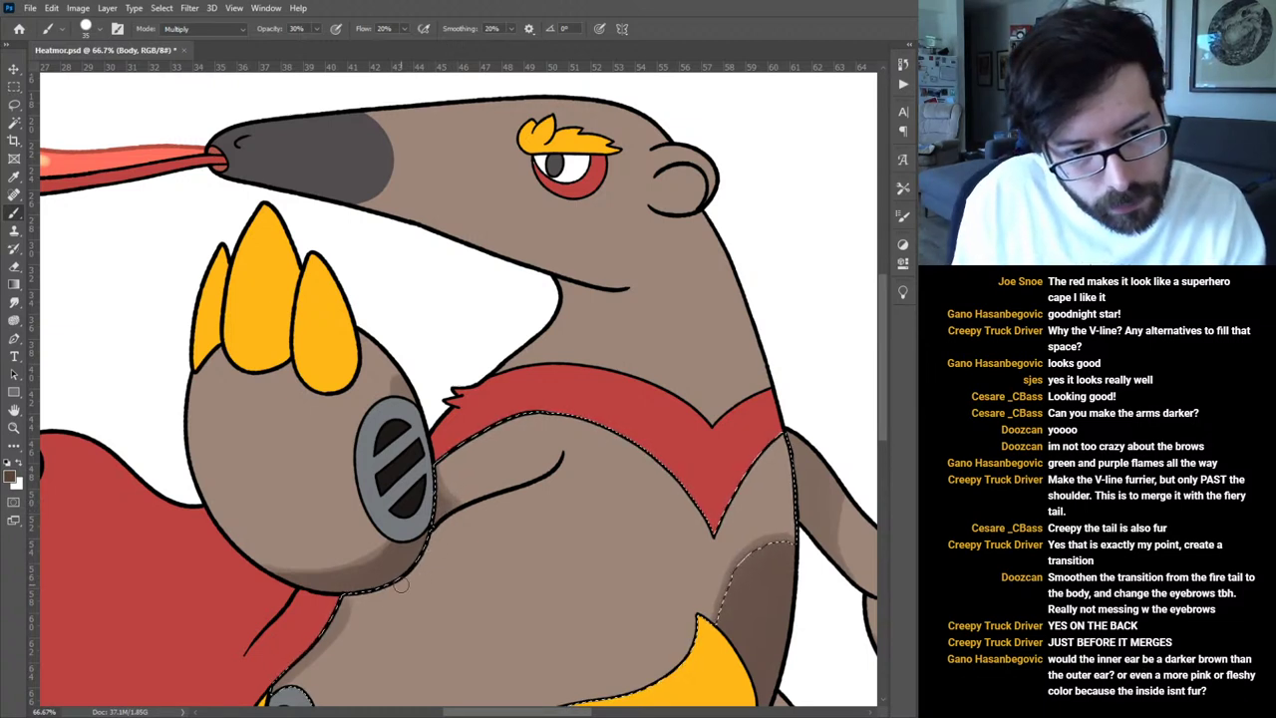
# Shade the body beneath the raised forearm and along the raised paw's lower outline, and deselect the area.
pyautogui.moveTo(424, 581)
pyautogui.mouseDown()
pyautogui.moveTo(473, 520)
pyautogui.moveTo(514, 495)
pyautogui.moveTo(443, 530)
pyautogui.mouseUp()
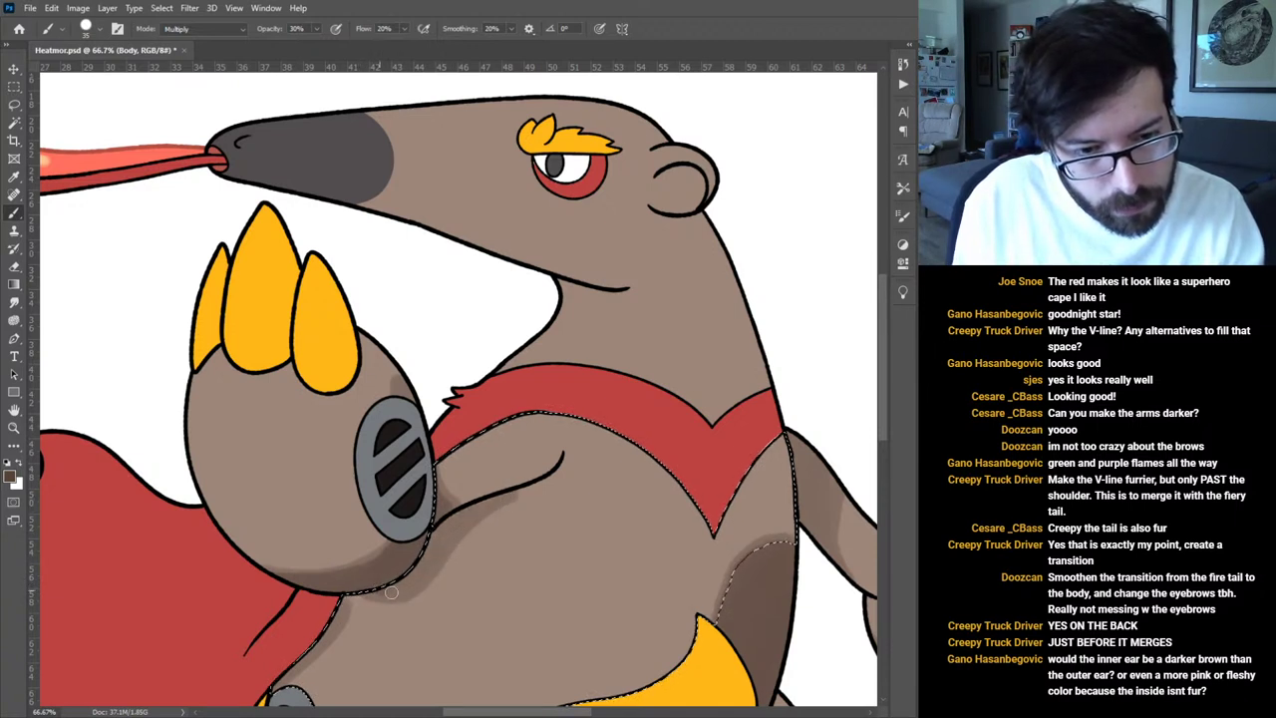
pyautogui.moveTo(415, 577); pyautogui.dragTo(428, 548)
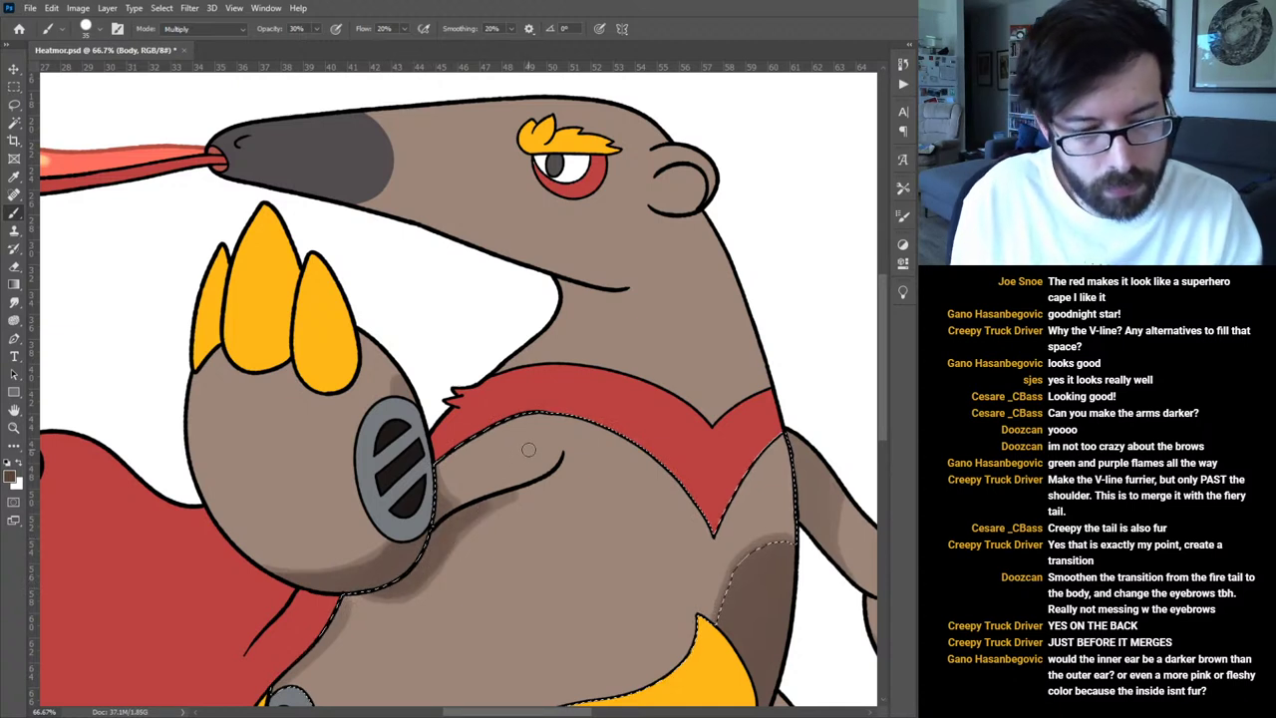
pyautogui.hotkey('ctrl', 'd')
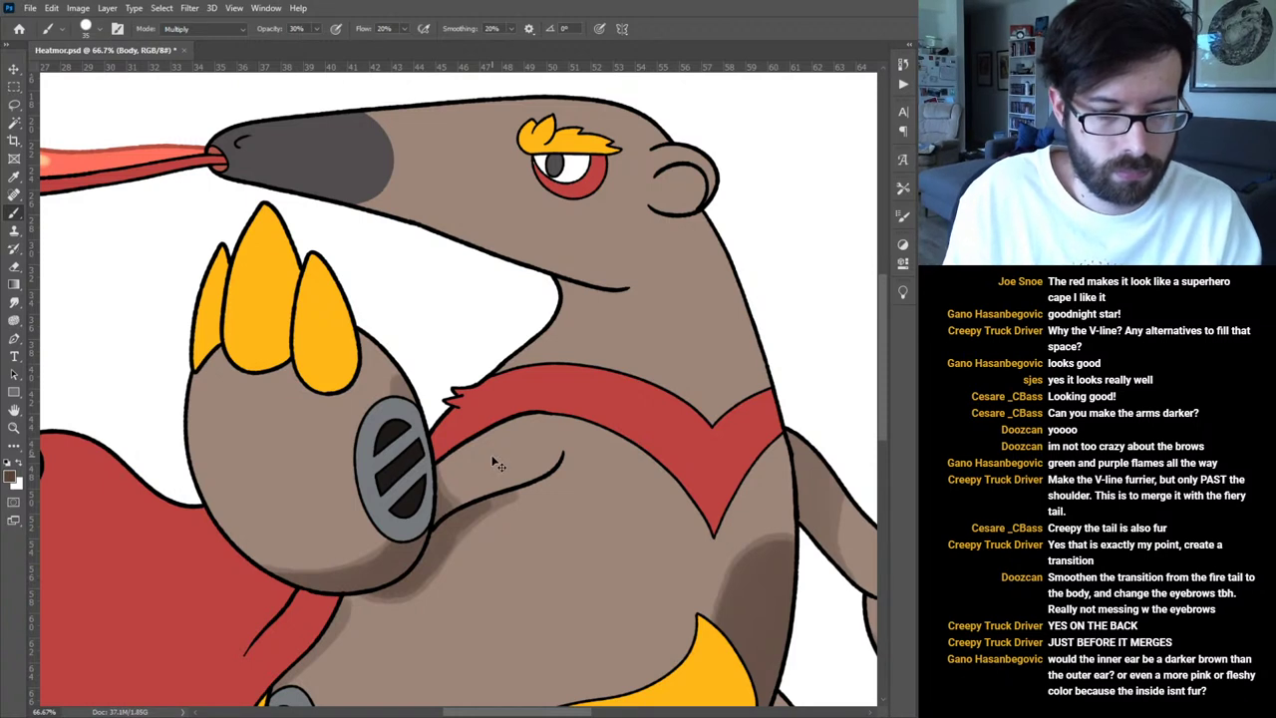
pyautogui.hotkey('ctrl', 'h')
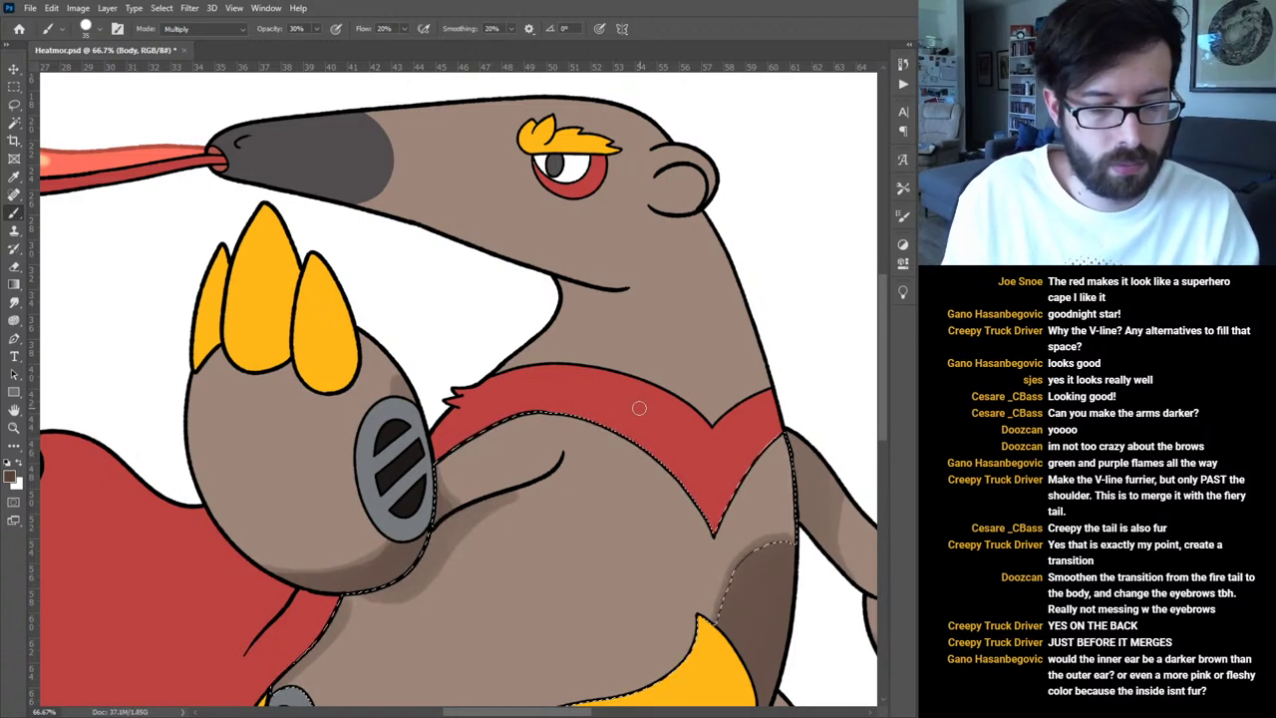
pyautogui.hotkey('ctrl', 'd')
# Paint a dark shadow on the neck just beneath the end of the jaw line.
pyautogui.press('w')
pyautogui.press('b')
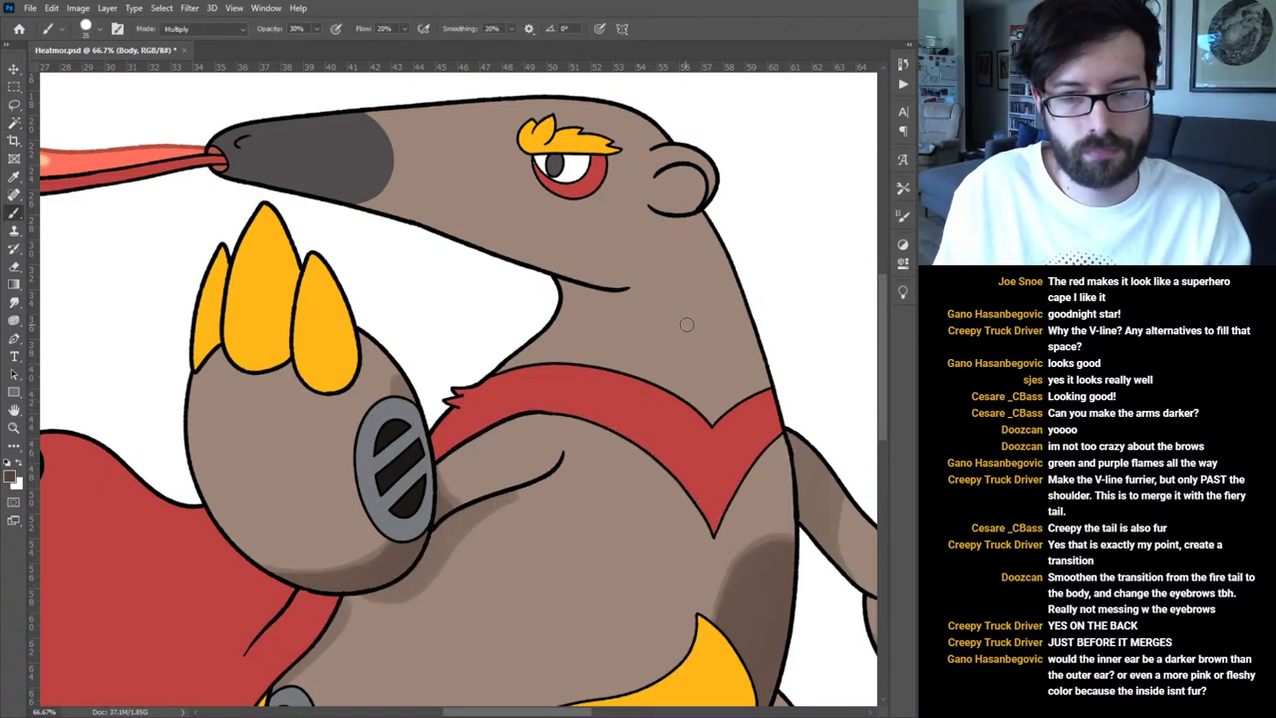
pyautogui.moveTo(675, 264); pyautogui.dragTo(653, 345)
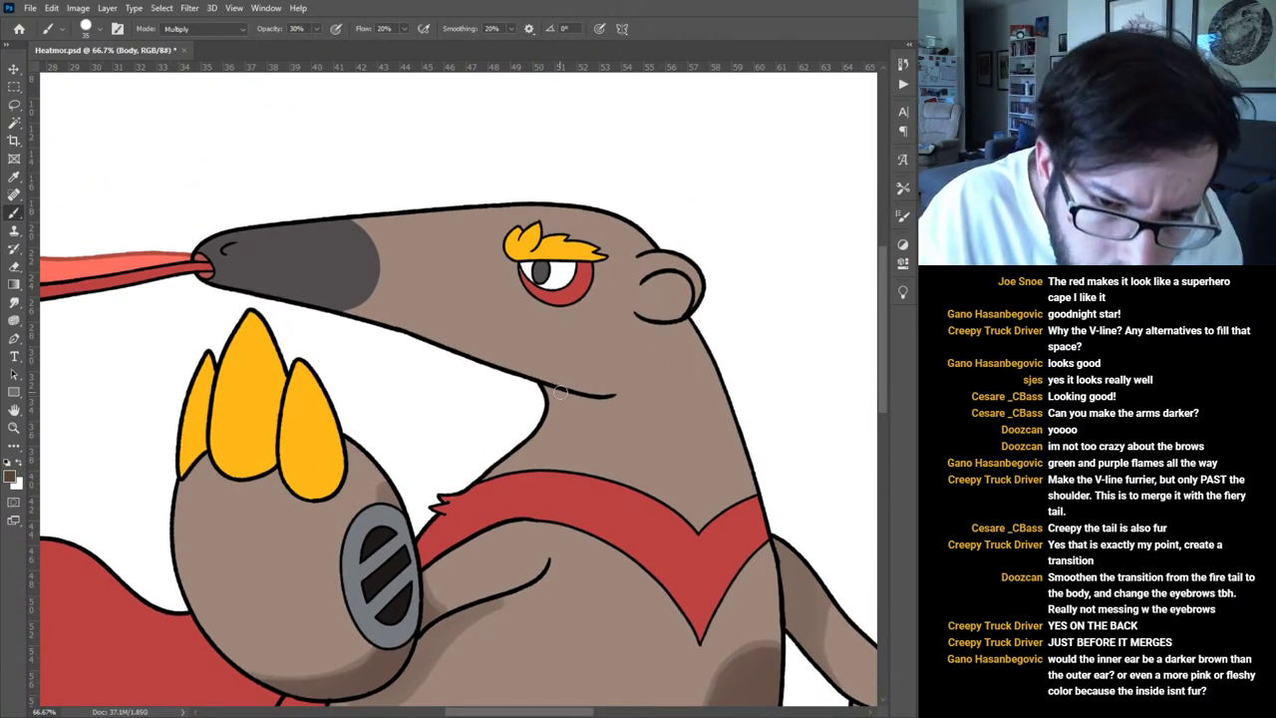
pyautogui.moveTo(584, 398)
pyautogui.mouseDown()
pyautogui.moveTo(621, 423)
pyautogui.moveTo(556, 391)
pyautogui.moveTo(613, 433)
pyautogui.moveTo(624, 416)
pyautogui.moveTo(605, 402)
pyautogui.moveTo(624, 424)
pyautogui.moveTo(534, 387)
pyautogui.moveTo(620, 427)
pyautogui.moveTo(584, 403)
pyautogui.mouseUp()
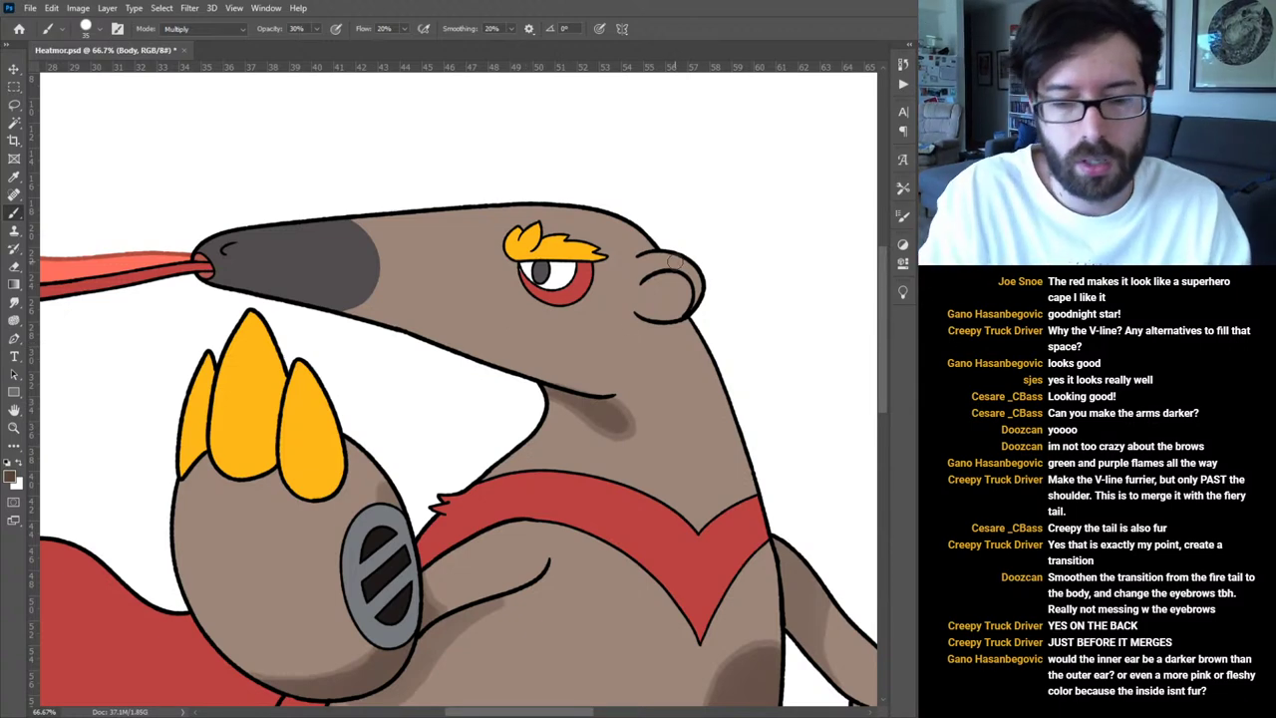
# Try a shadow stroke down the neck from below the ear, and undo it along with the earlier shadow beneath the jaw.
pyautogui.hotkey('ctrl', '0')
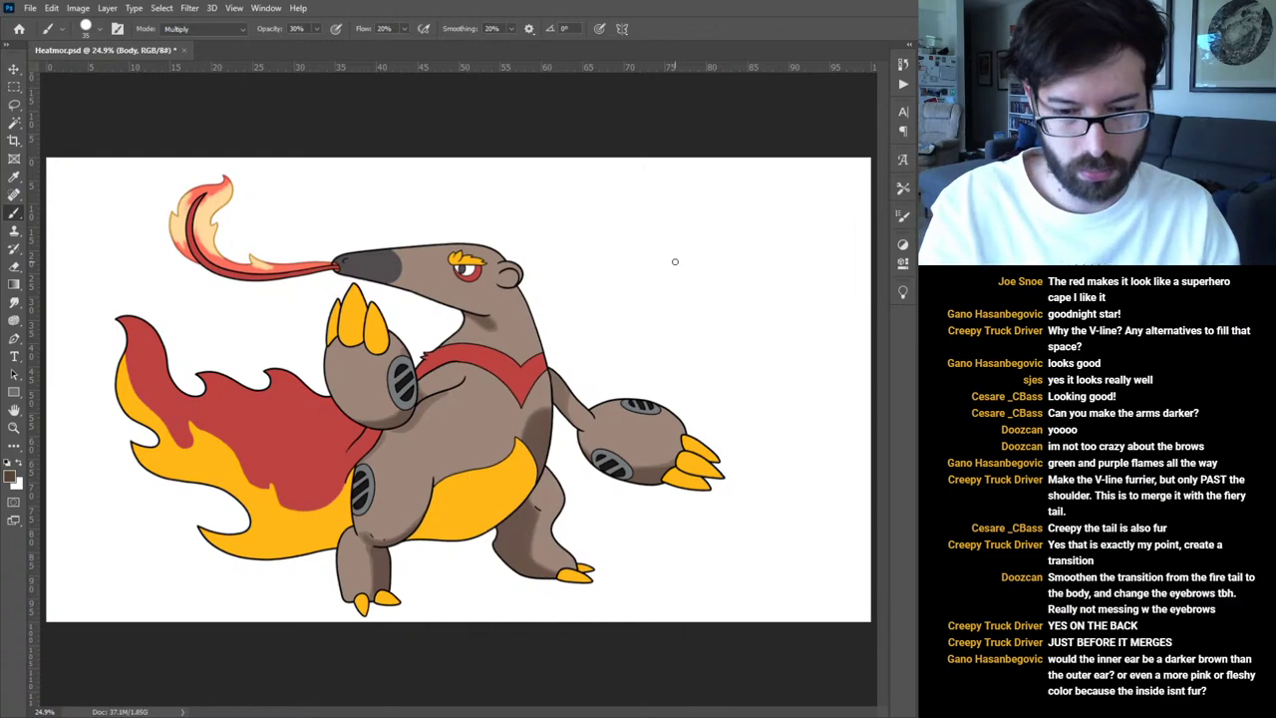
pyautogui.hotkey('ctrl', '+')
pyautogui.hotkey('ctrl', '+')
pyautogui.hotkey('ctrl', '+')
pyautogui.hotkey('ctrl', '+')
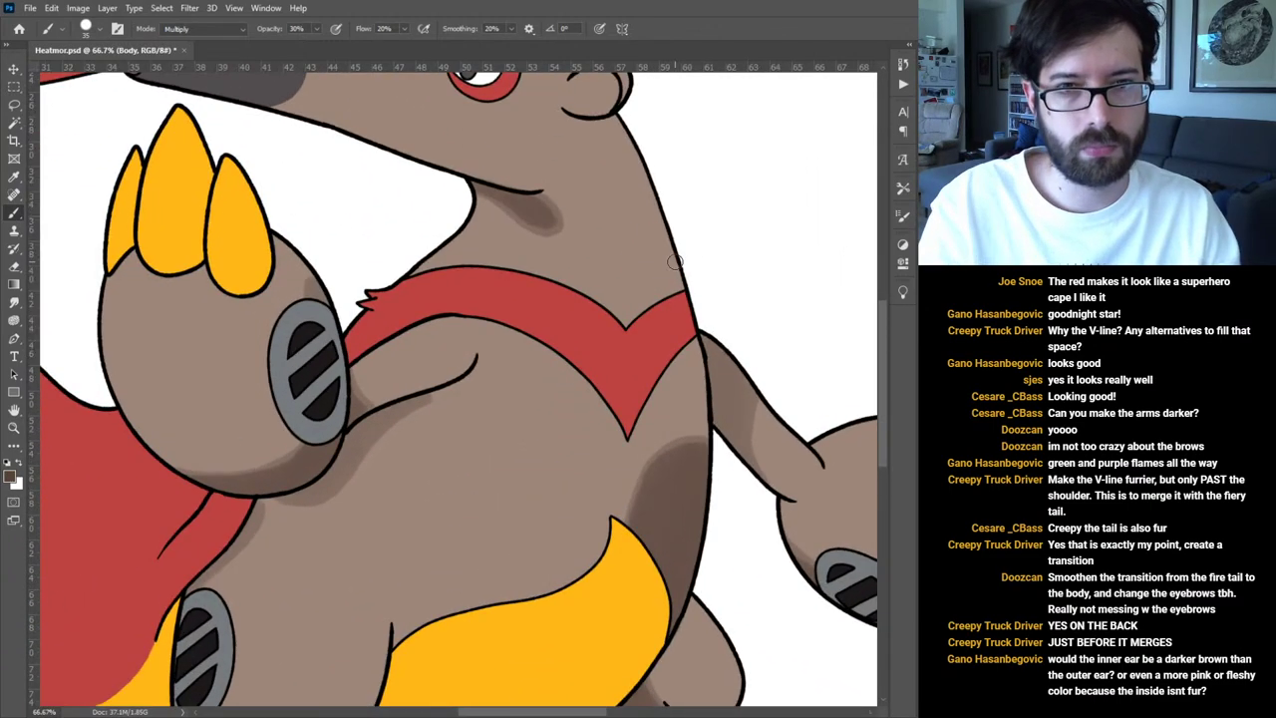
pyautogui.moveTo(578, 224); pyautogui.dragTo(524, 407)
pyautogui.scroll(1, 517, 375)
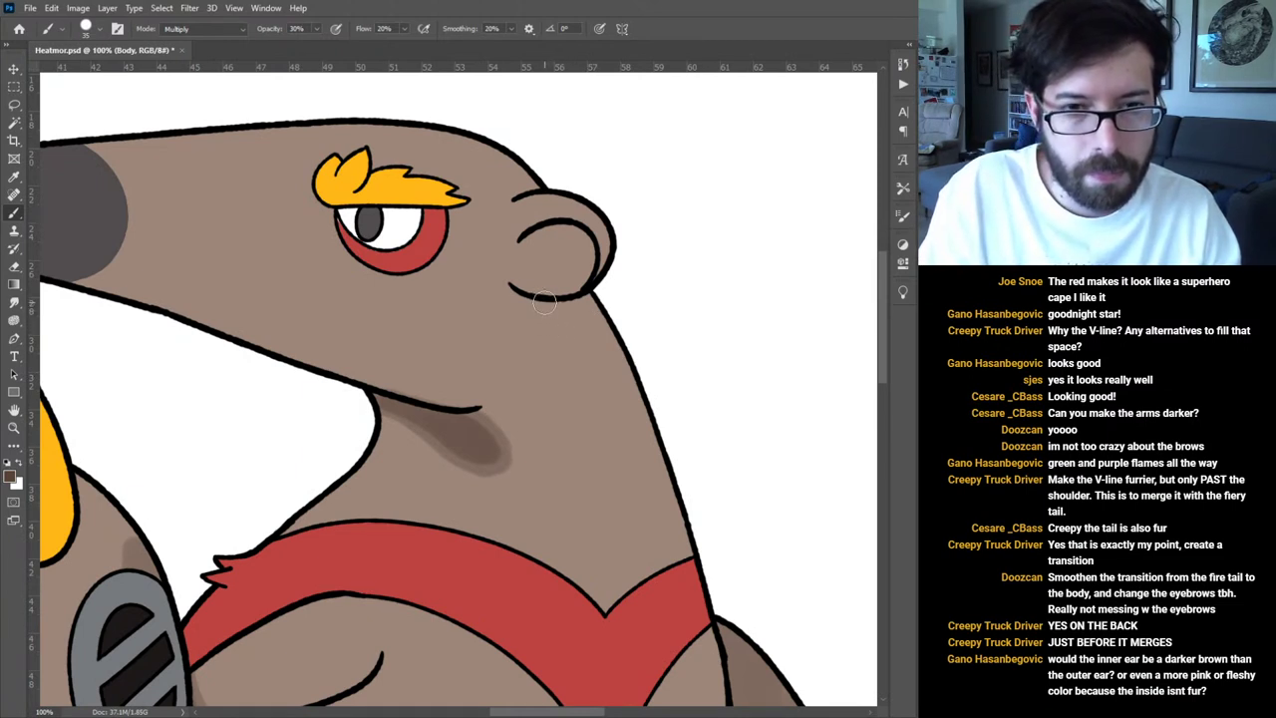
pyautogui.moveTo(548, 299); pyautogui.dragTo(562, 404)
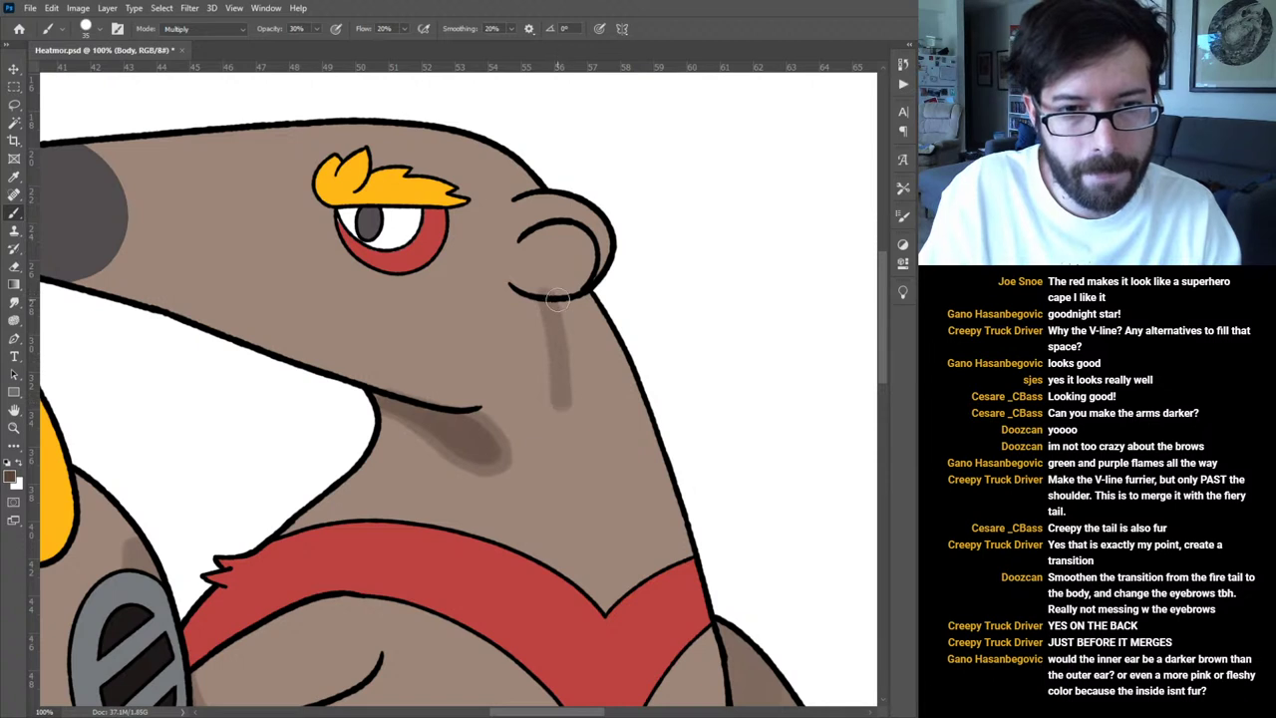
pyautogui.hotkey('ctrl', 'z')
pyautogui.hotkey('ctrl', 'z')
pyautogui.hotkey('ctrl', 'z')
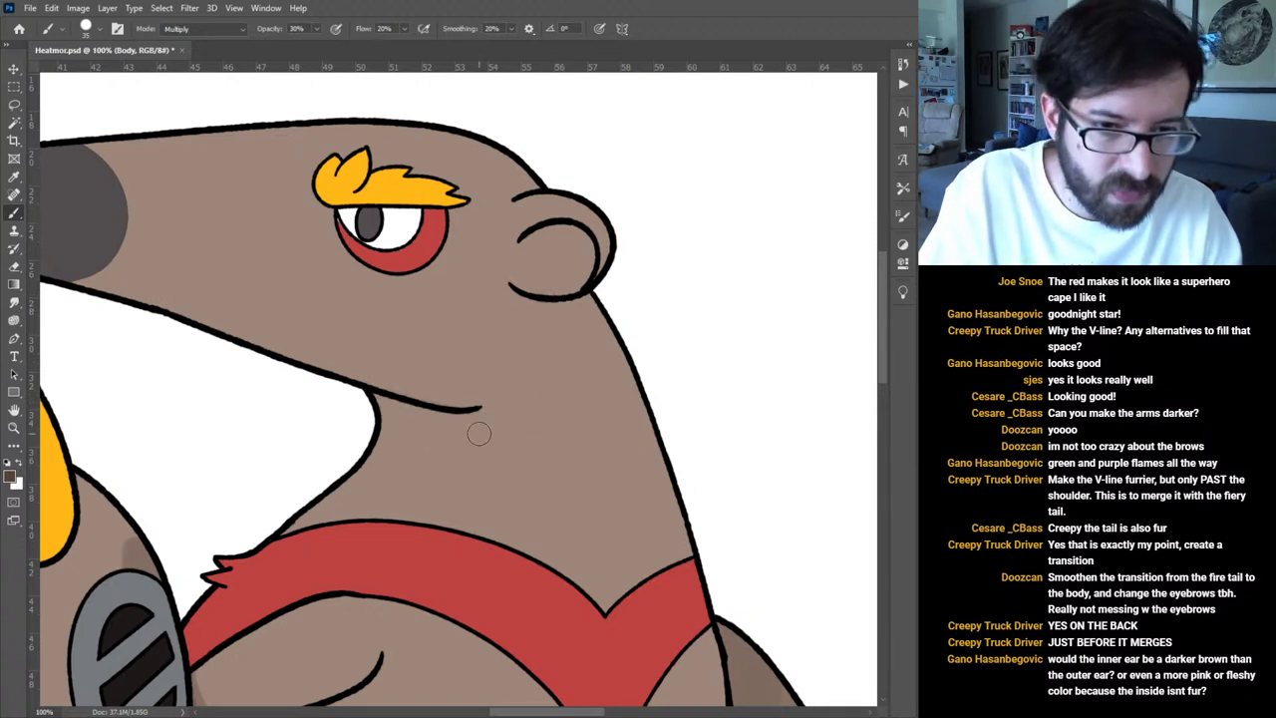
# Paint a shallow shadow beneath the end of the jaw line, and shade the nape from below the ear along the back outline.
pyautogui.moveTo(470, 423)
pyautogui.mouseDown()
pyautogui.moveTo(426, 436)
pyautogui.moveTo(385, 392)
pyautogui.moveTo(470, 423)
pyautogui.moveTo(400, 411)
pyautogui.moveTo(448, 424)
pyautogui.moveTo(416, 425)
pyautogui.moveTo(476, 422)
pyautogui.moveTo(469, 410)
pyautogui.moveTo(428, 417)
pyautogui.mouseUp()
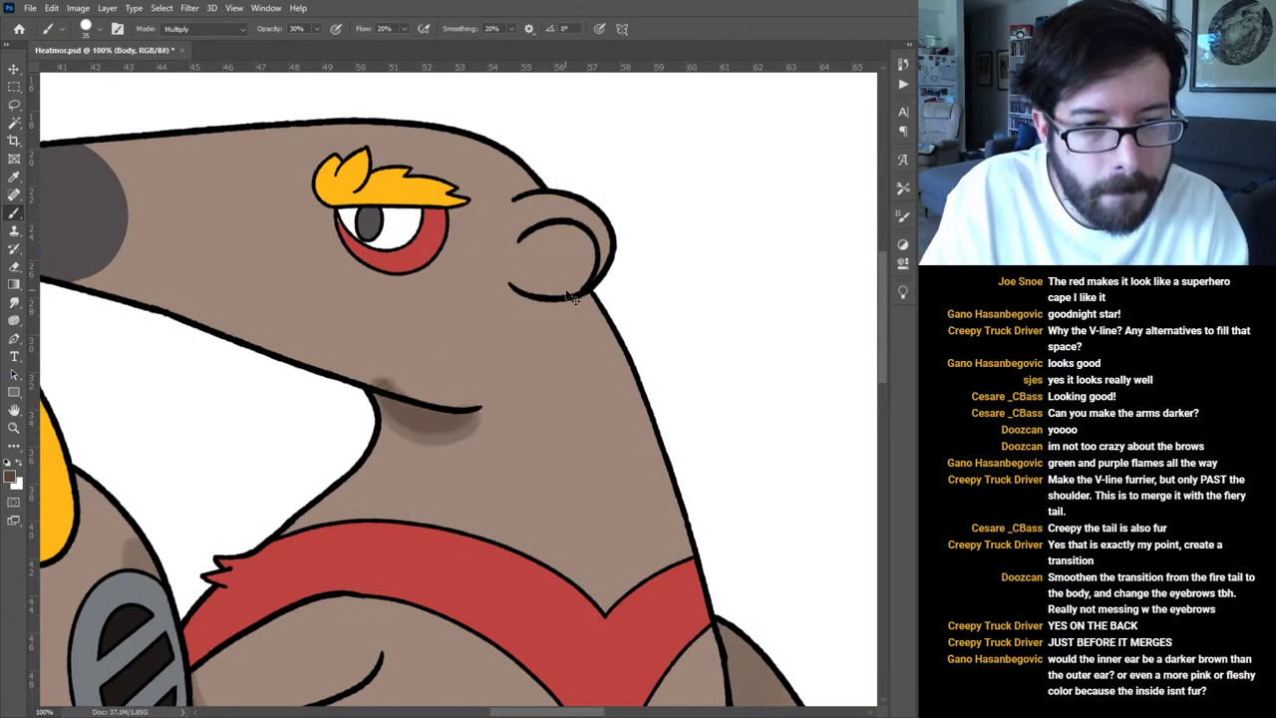
pyautogui.hotkey('ctrl', 'z')
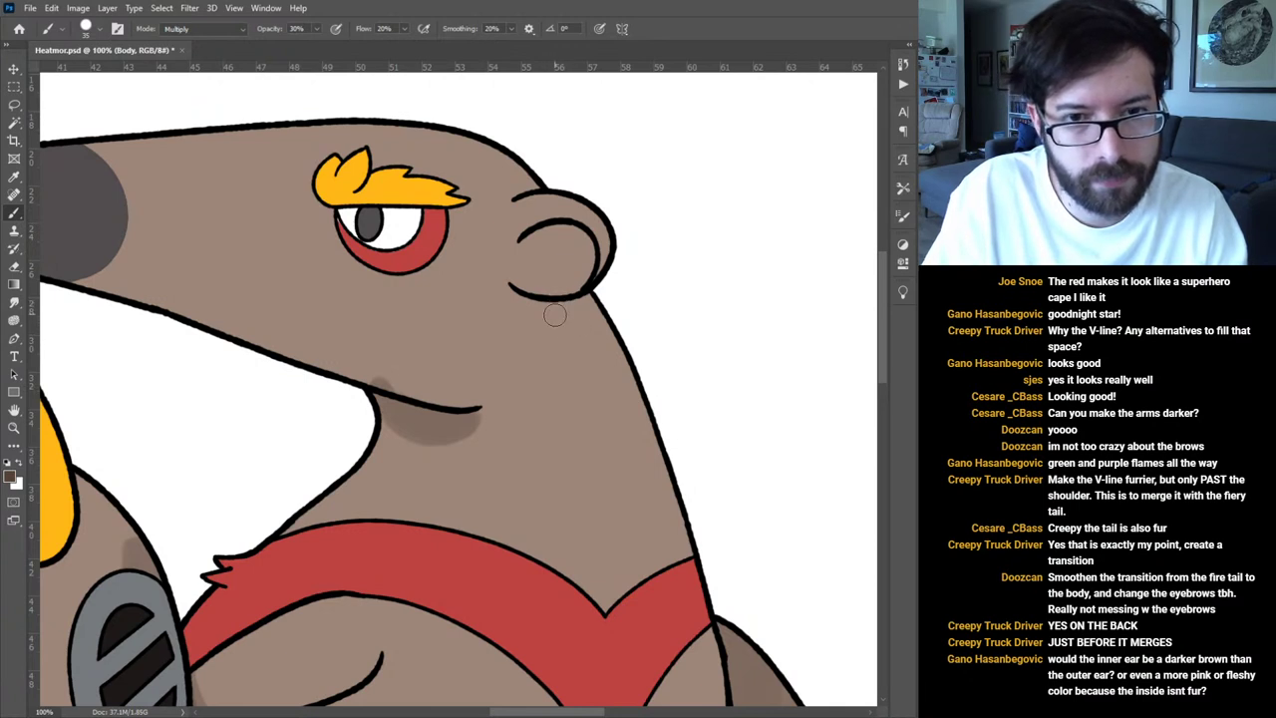
pyautogui.moveTo(552, 306)
pyautogui.mouseDown()
pyautogui.moveTo(563, 401)
pyautogui.moveTo(640, 469)
pyautogui.moveTo(659, 455)
pyautogui.moveTo(618, 340)
pyautogui.moveTo(593, 303)
pyautogui.moveTo(565, 325)
pyautogui.moveTo(590, 430)
pyautogui.moveTo(579, 390)
pyautogui.moveTo(620, 386)
pyautogui.moveTo(585, 355)
pyautogui.moveTo(587, 323)
pyautogui.moveTo(640, 408)
pyautogui.moveTo(578, 316)
pyautogui.moveTo(593, 306)
pyautogui.moveTo(583, 325)
pyautogui.moveTo(581, 308)
pyautogui.moveTo(565, 309)
pyautogui.moveTo(560, 338)
pyautogui.moveTo(570, 322)
pyautogui.moveTo(577, 346)
pyautogui.moveTo(576, 329)
pyautogui.moveTo(569, 307)
pyautogui.moveTo(571, 391)
pyautogui.moveTo(568, 313)
pyautogui.moveTo(579, 401)
pyautogui.moveTo(658, 461)
pyautogui.mouseUp()
pyautogui.moveTo(583, 357); pyautogui.dragTo(624, 428)
pyautogui.moveTo(583, 309); pyautogui.dragTo(641, 411)
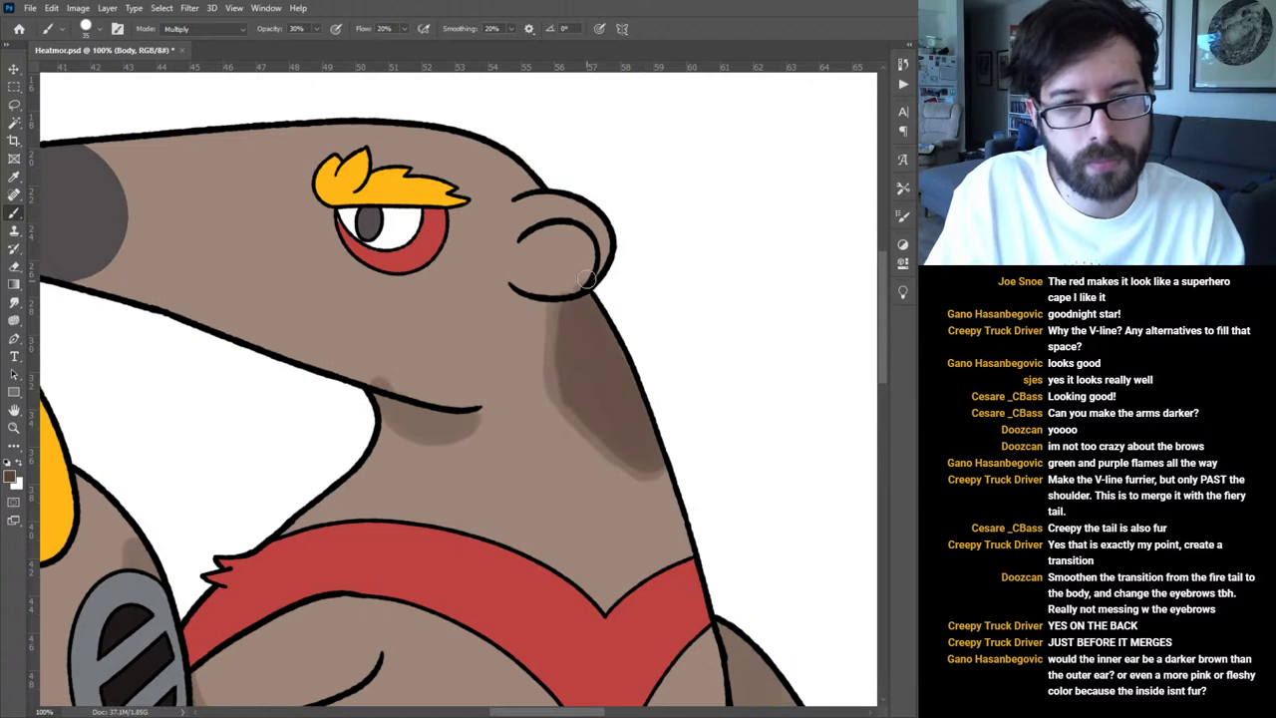
# Clean up shading spill on the ear and above the jaw line with the sampled body brown, using a Normal brush at 60% opacity.
pyautogui.keyDown('alt'); pyautogui.click(551, 260); pyautogui.keyUp('alt')
pyautogui.moveTo(551, 282)
pyautogui.mouseDown()
pyautogui.moveTo(590, 274)
pyautogui.moveTo(586, 244)
pyautogui.mouseUp()
pyautogui.hotkey('ctrl', 'z')
pyautogui.hotkey('ctrl', 'z')
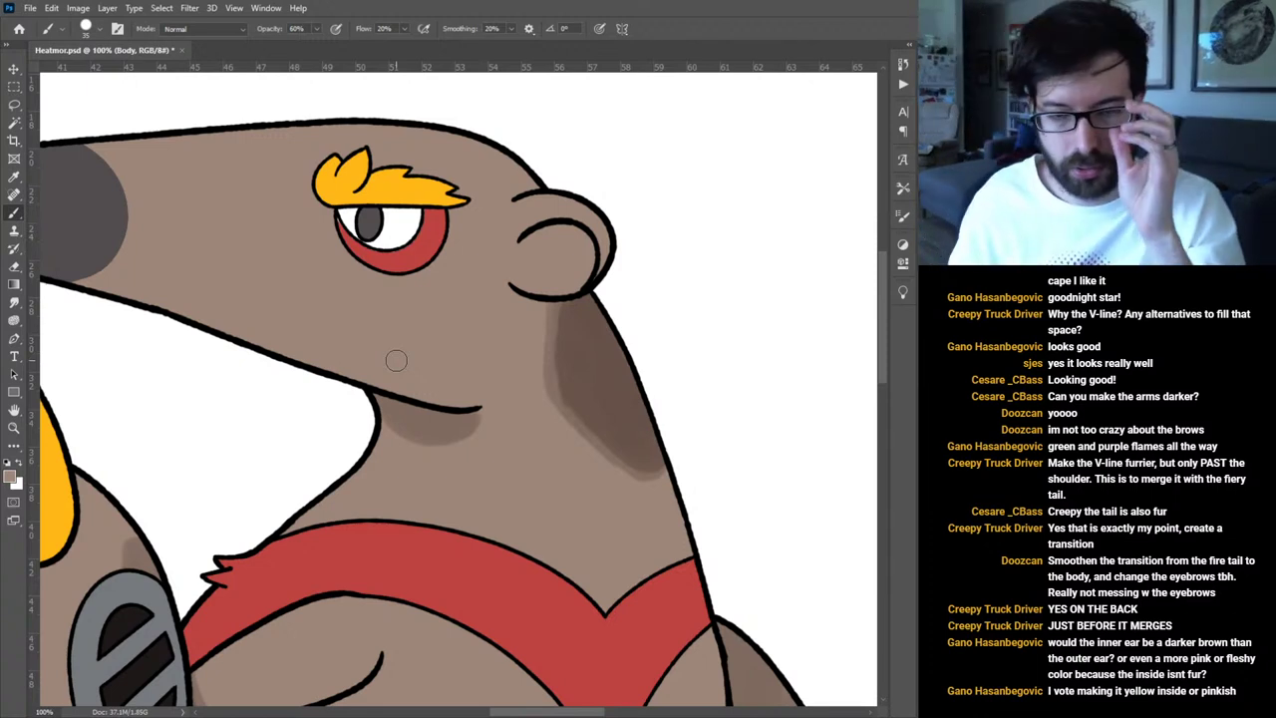
# Inspect the shading and colours across the whole figure, from the flaming tongue and tail to the chest, outstretched arm and legs.
pyautogui.hotkey('ctrl', '0')
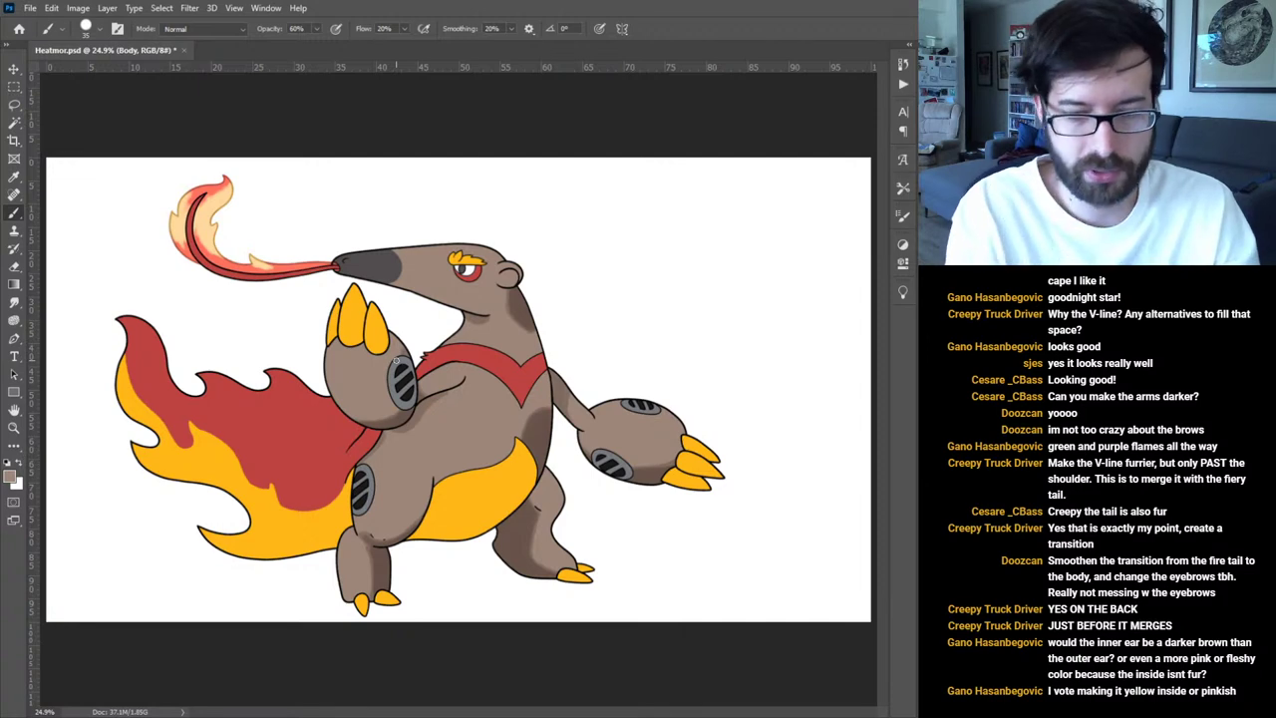
pyautogui.scroll(2, 399, 369)
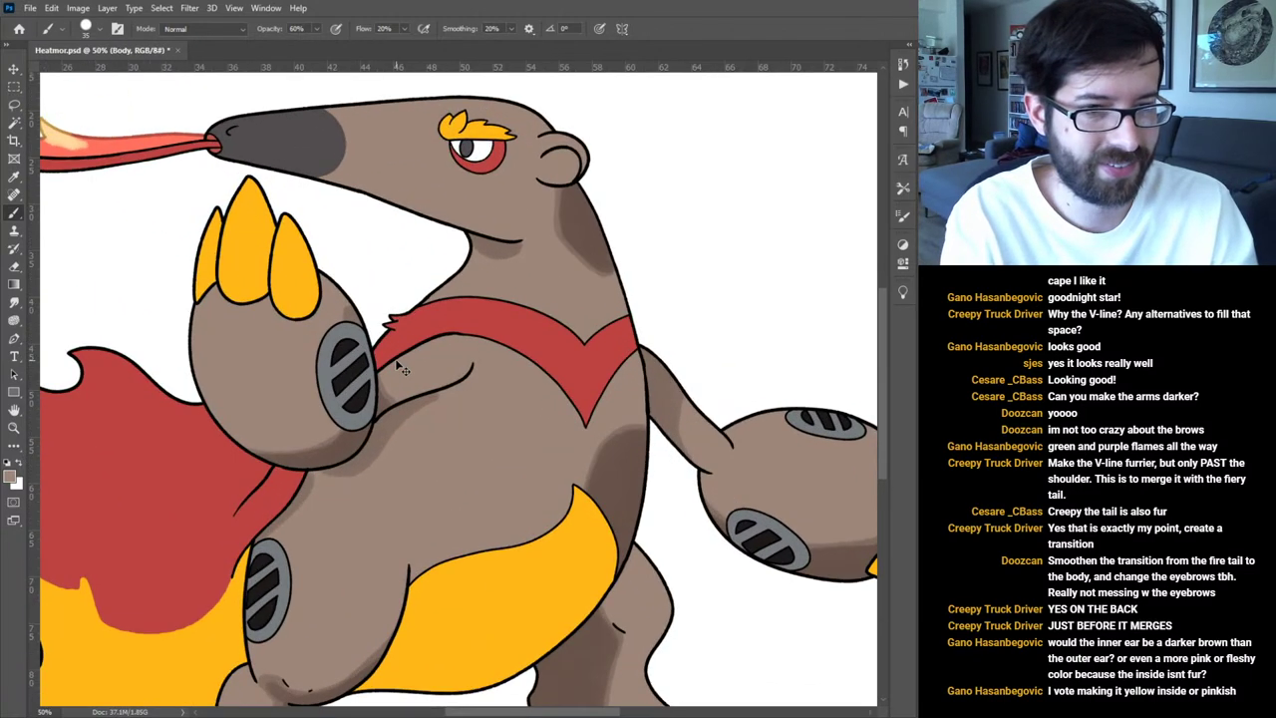
pyautogui.moveTo(413, 465); pyautogui.dragTo(445, 440)
pyautogui.moveTo(602, 299); pyautogui.dragTo(604, 623)
pyautogui.moveTo(615, 362); pyautogui.dragTo(651, 393)
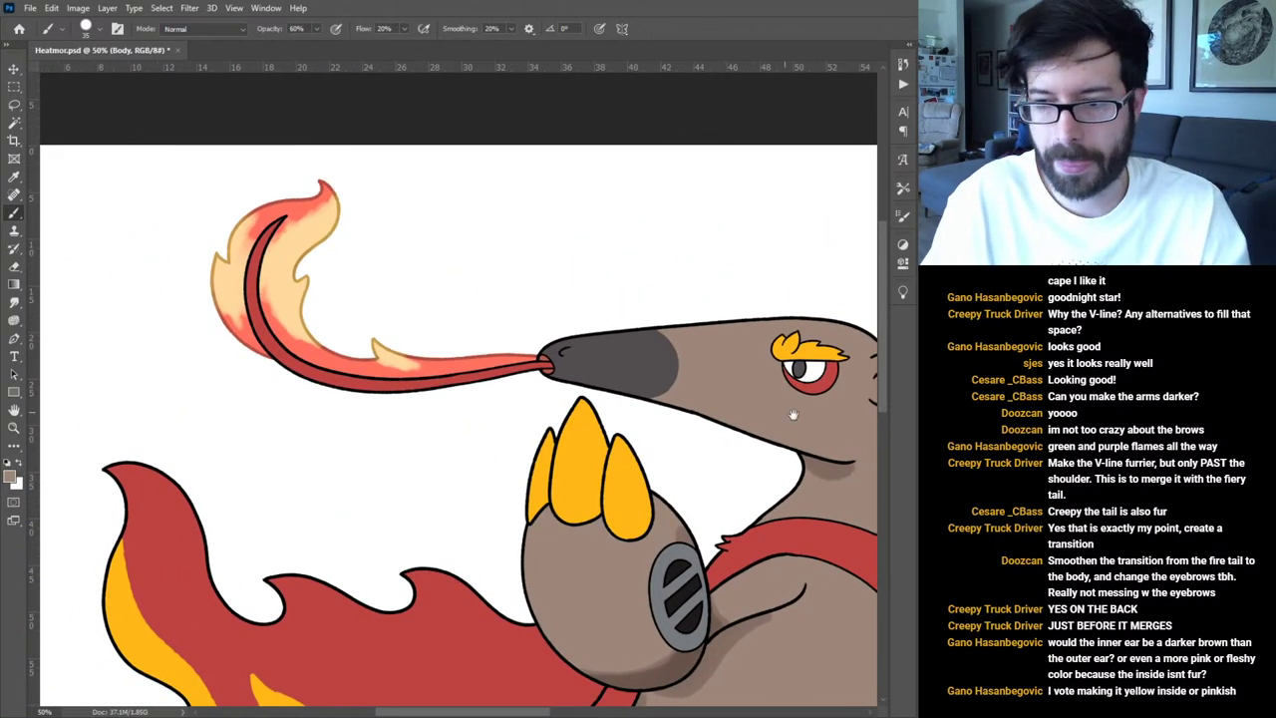
pyautogui.moveTo(709, 546); pyautogui.dragTo(438, 401)
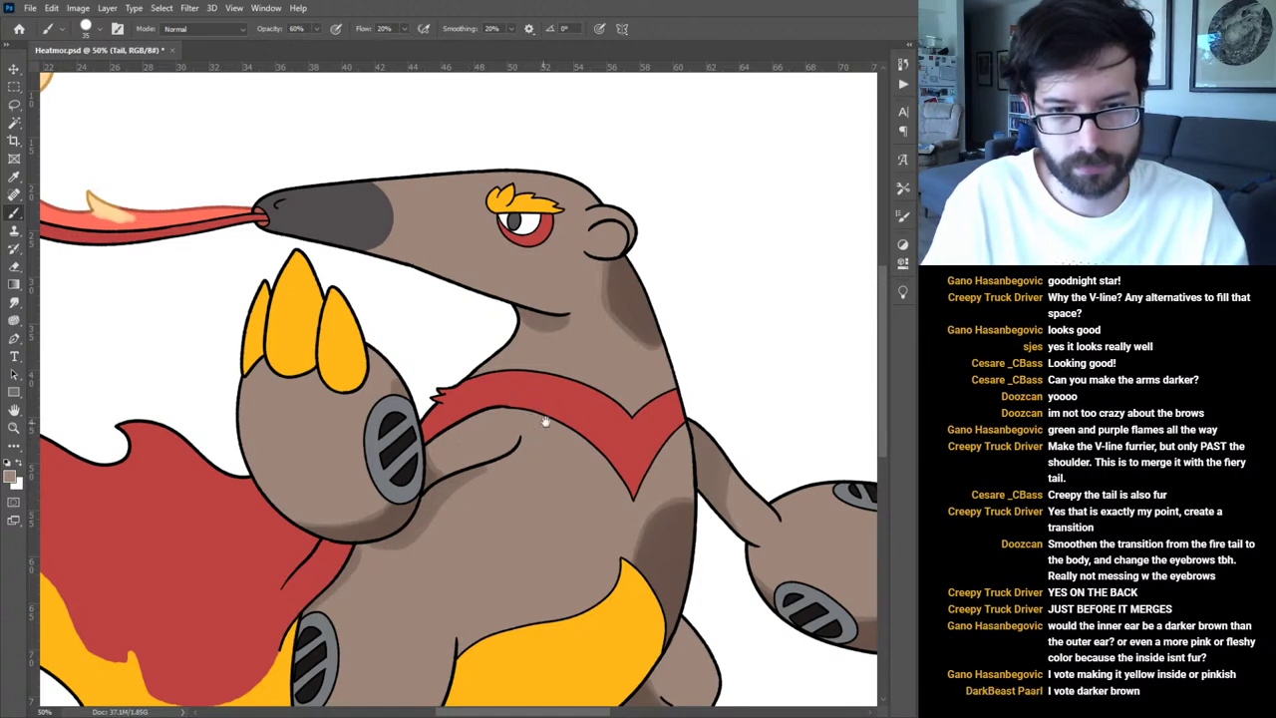
pyautogui.moveTo(680, 379); pyautogui.dragTo(759, 452)
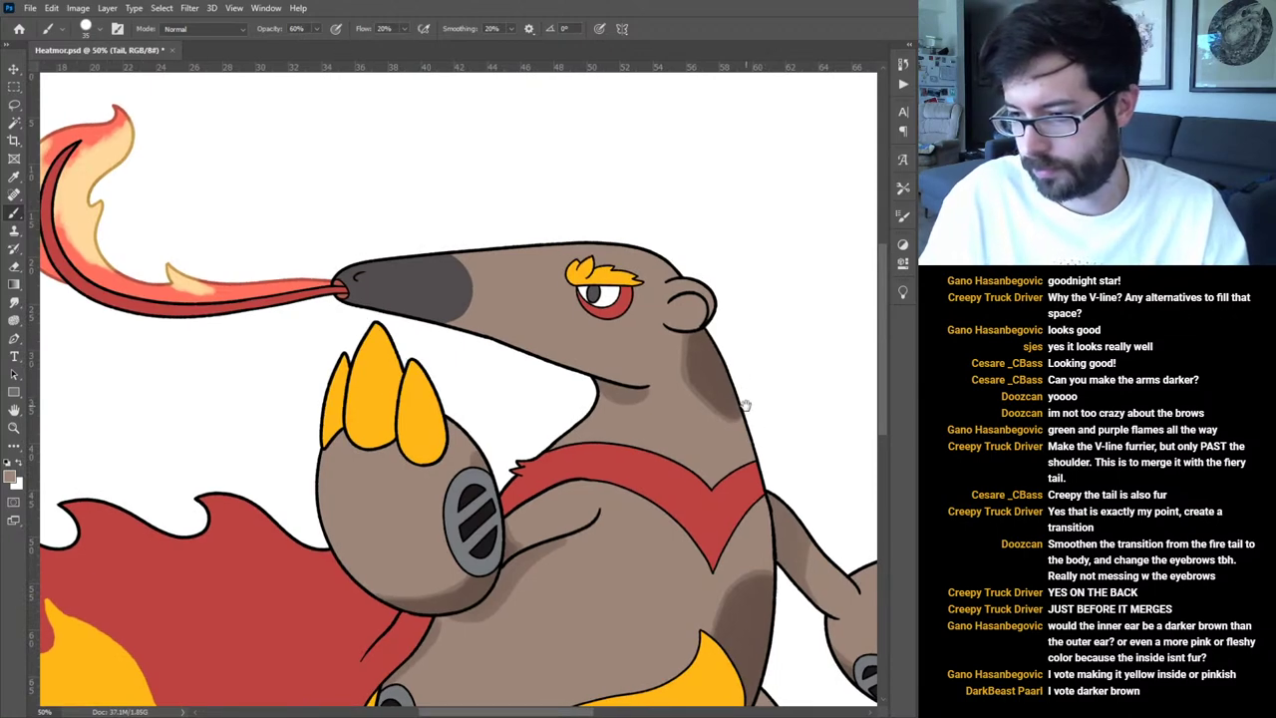
pyautogui.moveTo(559, 397); pyautogui.dragTo(749, 409)
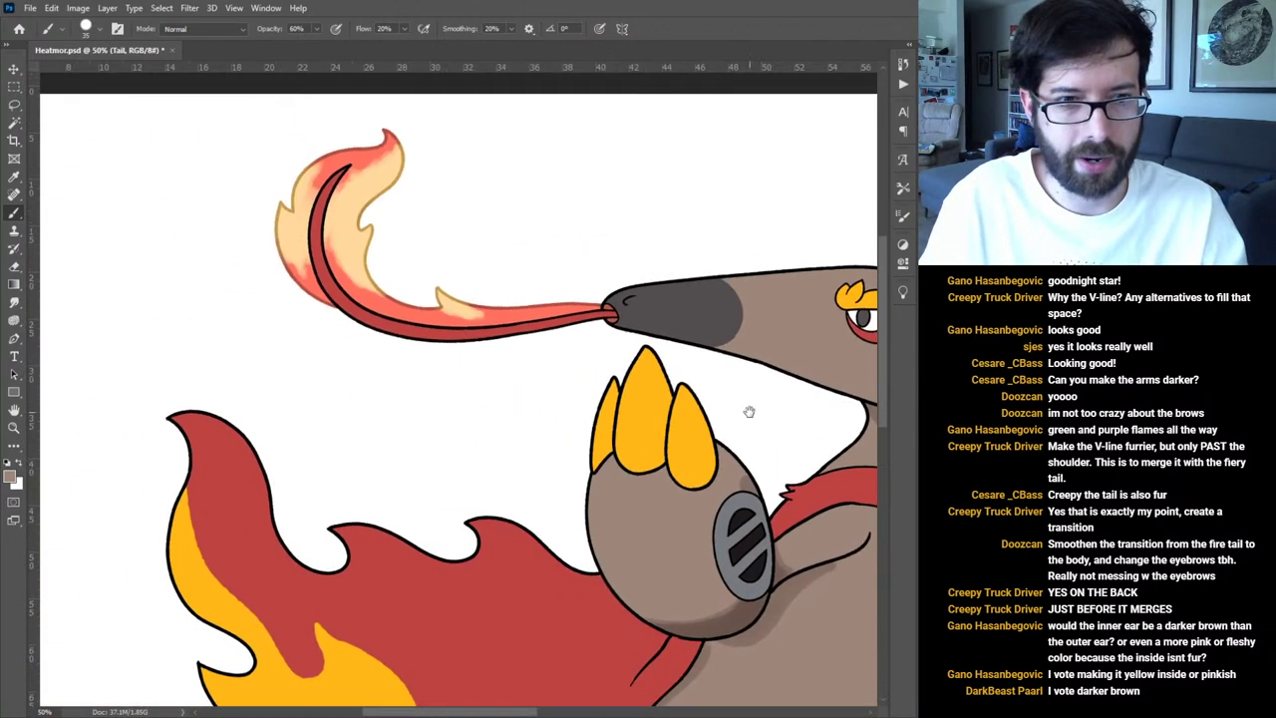
pyautogui.moveTo(603, 648); pyautogui.dragTo(391, 510)
pyautogui.moveTo(643, 566); pyautogui.dragTo(455, 501)
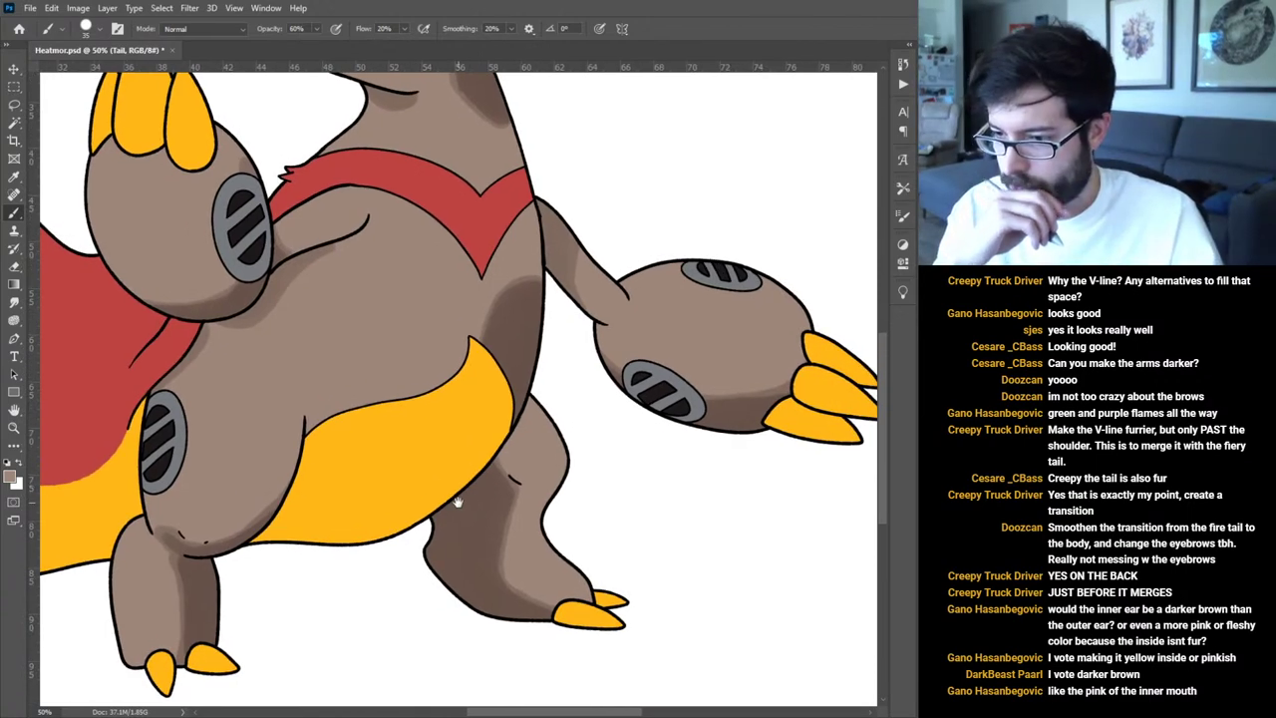
pyautogui.moveTo(507, 255); pyautogui.dragTo(552, 481)
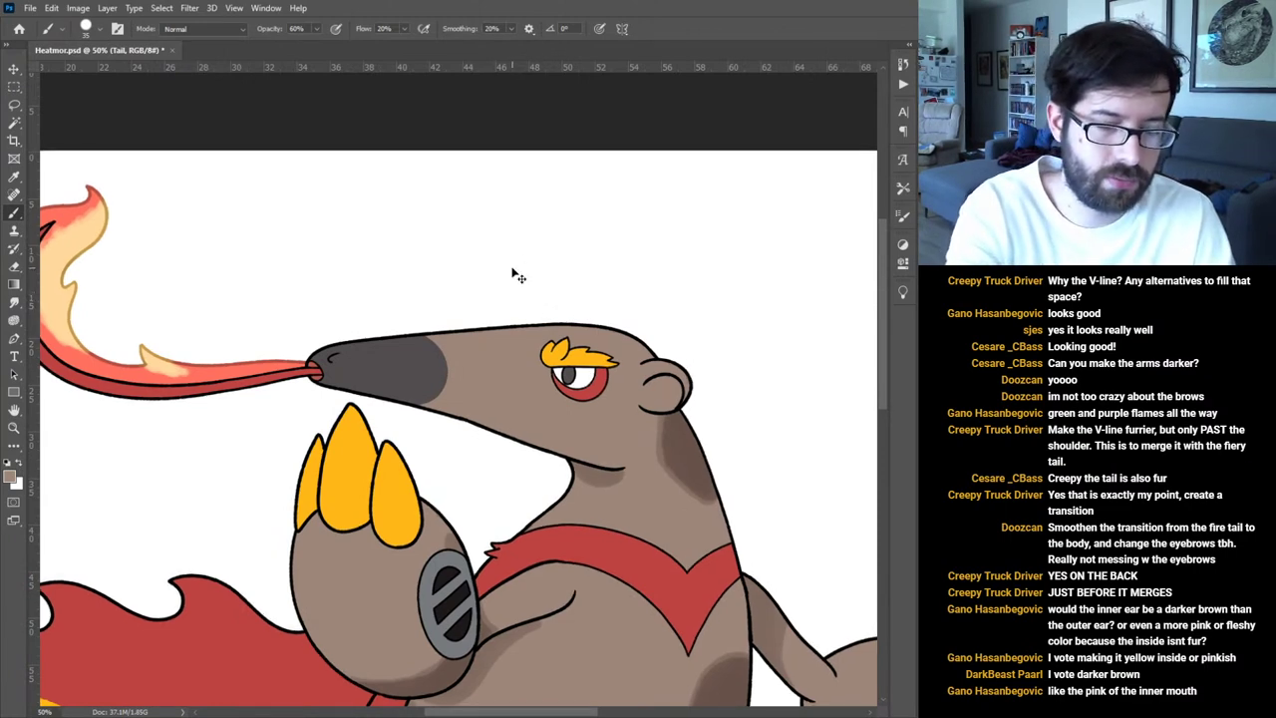
# Paint the inner ear with red sampled from the mouth on a new layer, using a Normal brush at 100% opacity.
pyautogui.hotkey('ctrl', '+')
pyautogui.hotkey('ctrl', '+')
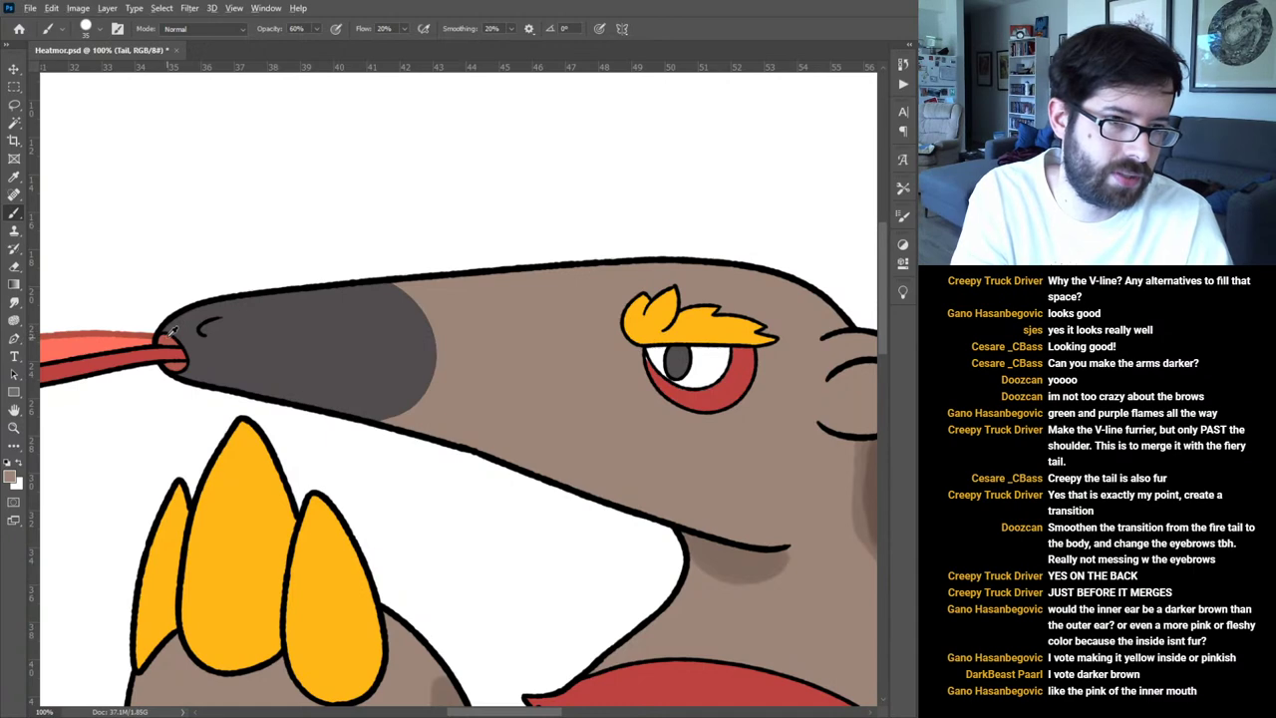
pyautogui.moveTo(833, 384); pyautogui.dragTo(529, 398)
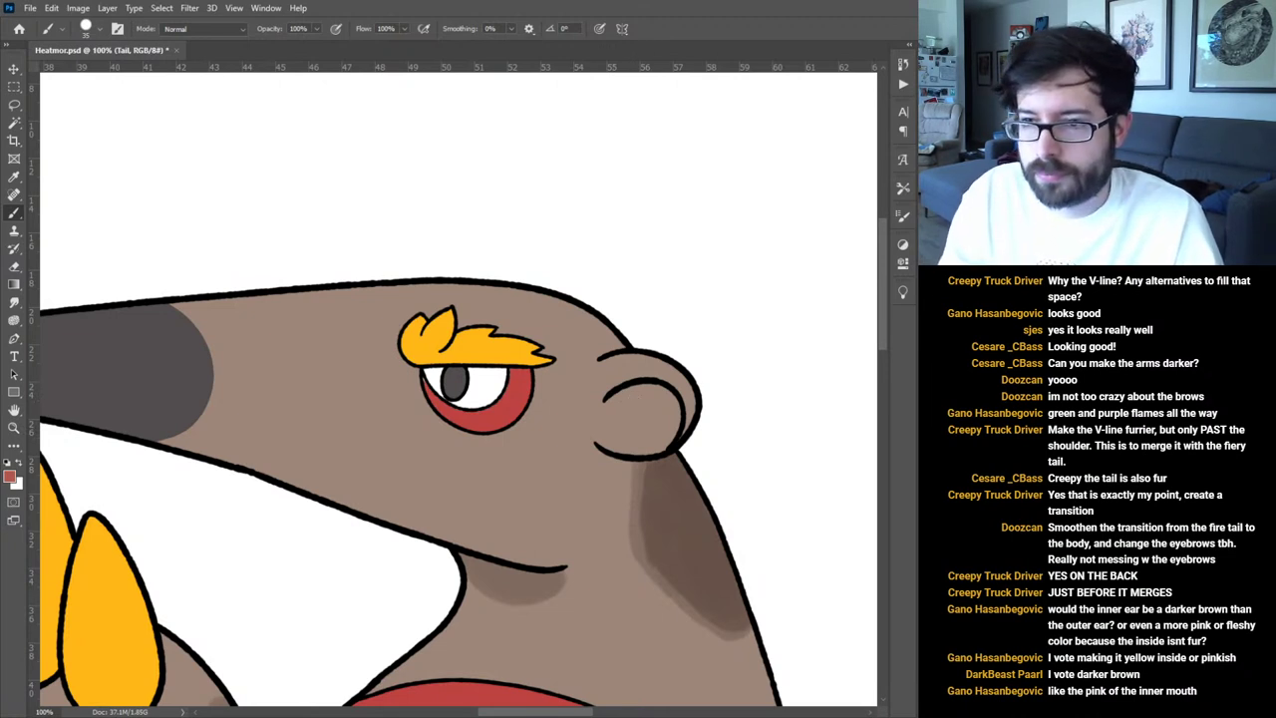
pyautogui.hotkey('alt', ']')
pyautogui.hotkey('ctrl', 'shift', 'alt', 'n')
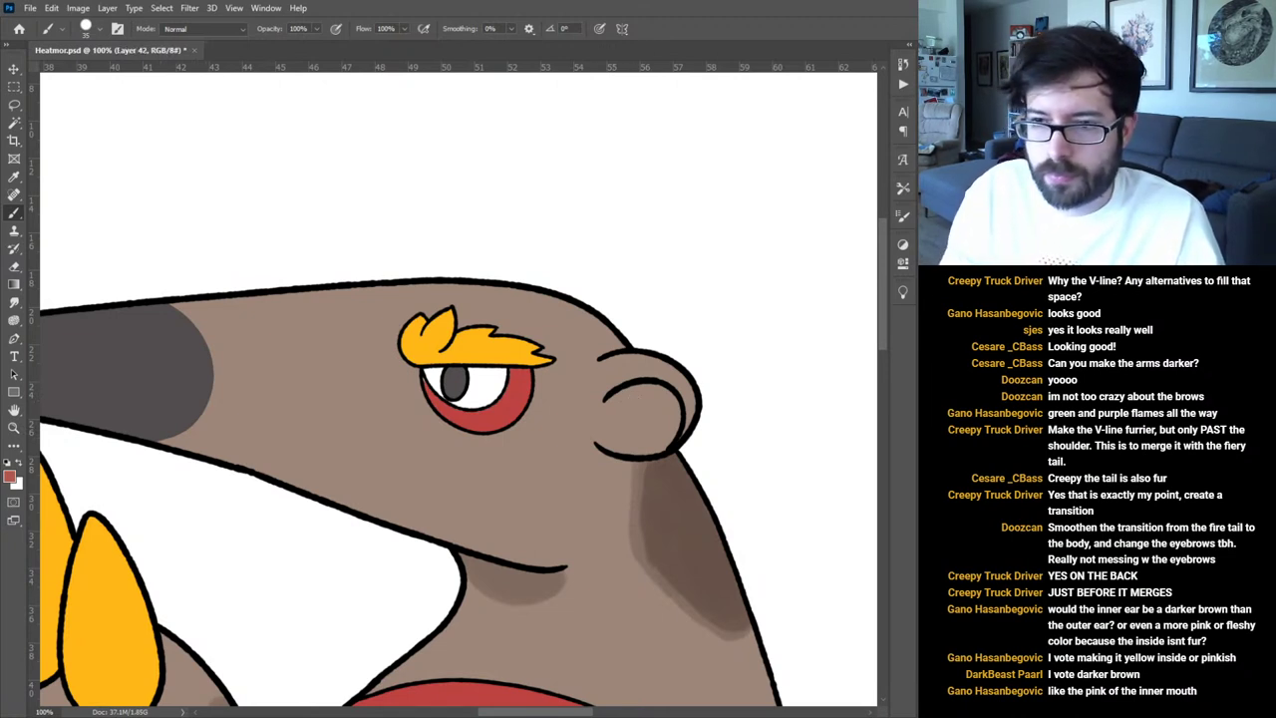
pyautogui.moveTo(629, 400)
pyautogui.mouseDown()
pyautogui.moveTo(621, 433)
pyautogui.moveTo(608, 422)
pyautogui.moveTo(631, 429)
pyautogui.moveTo(607, 433)
pyautogui.moveTo(617, 413)
pyautogui.moveTo(620, 440)
pyautogui.moveTo(606, 427)
pyautogui.moveTo(619, 435)
pyautogui.moveTo(622, 402)
pyautogui.moveTo(662, 398)
pyautogui.moveTo(667, 425)
pyautogui.moveTo(653, 443)
pyautogui.moveTo(631, 439)
pyautogui.moveTo(664, 428)
pyautogui.mouseUp()
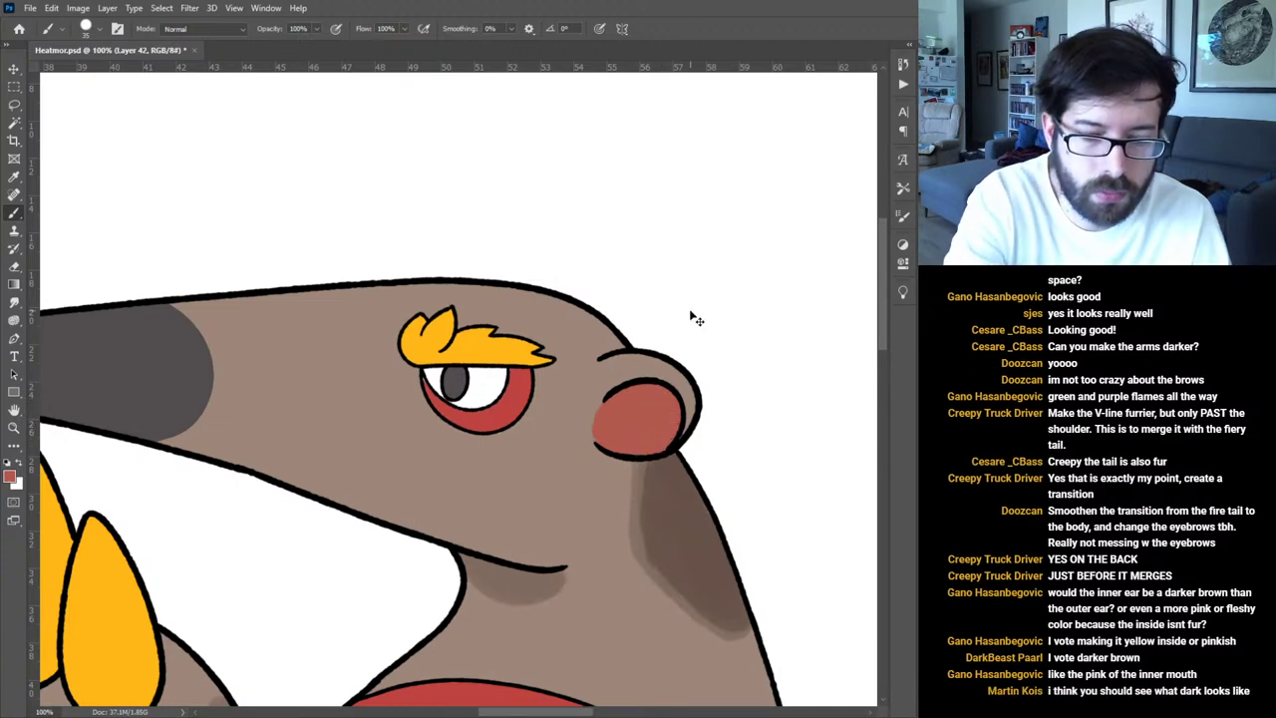
# Try dark brown and the claws' yellow as alternative colours for the inner ear, and undo each fill.
pyautogui.hotkey('ctrl', '0')
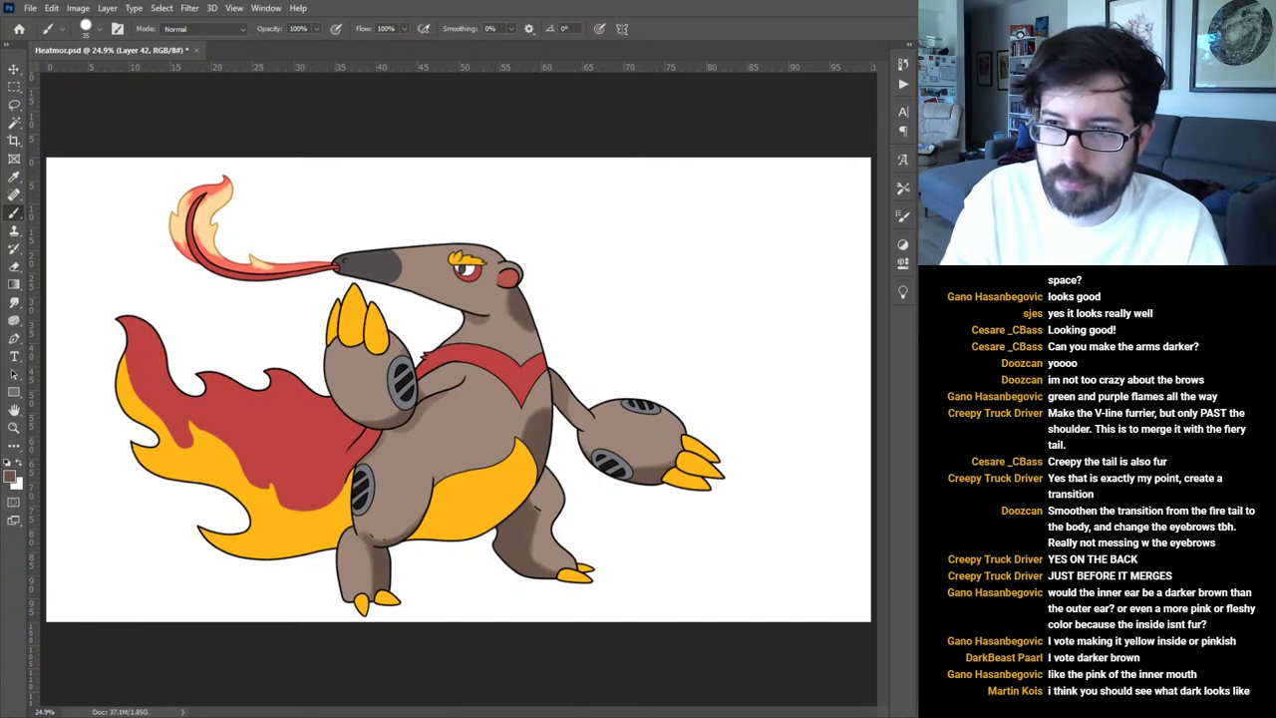
pyautogui.hotkey('ctrl', 'shift', 'z')
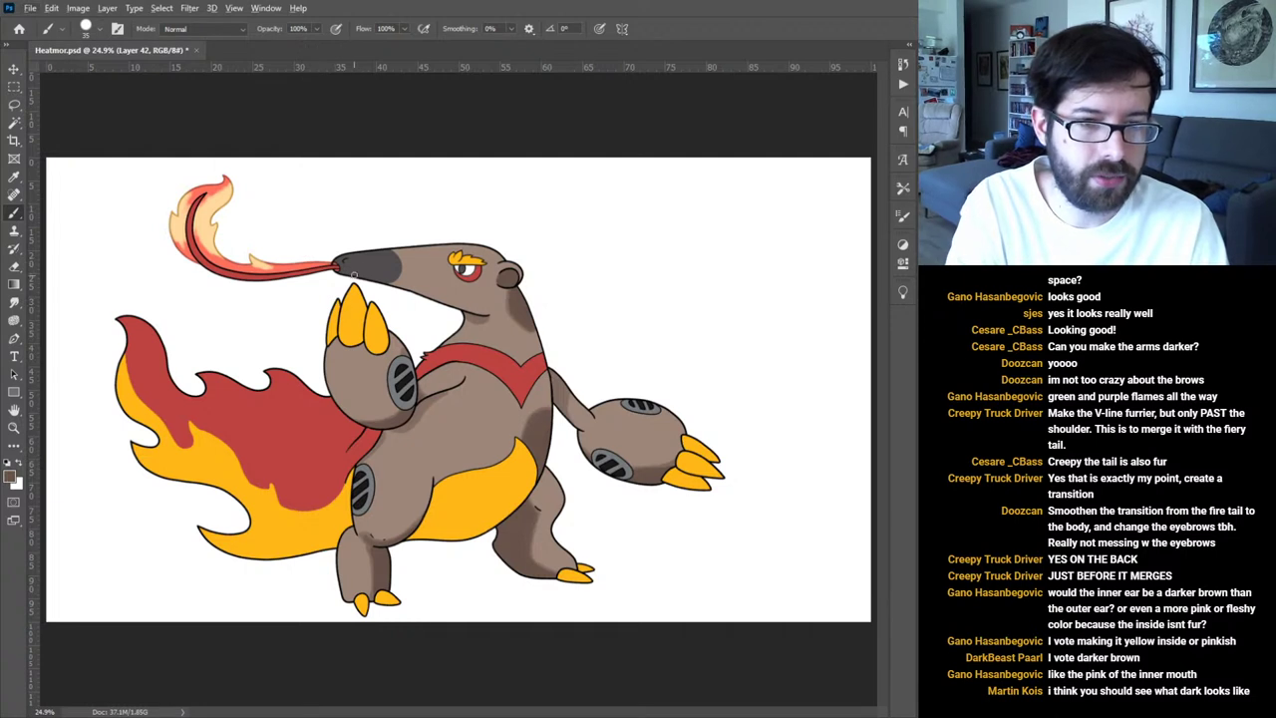
pyautogui.hotkey('ctrl', 'z')
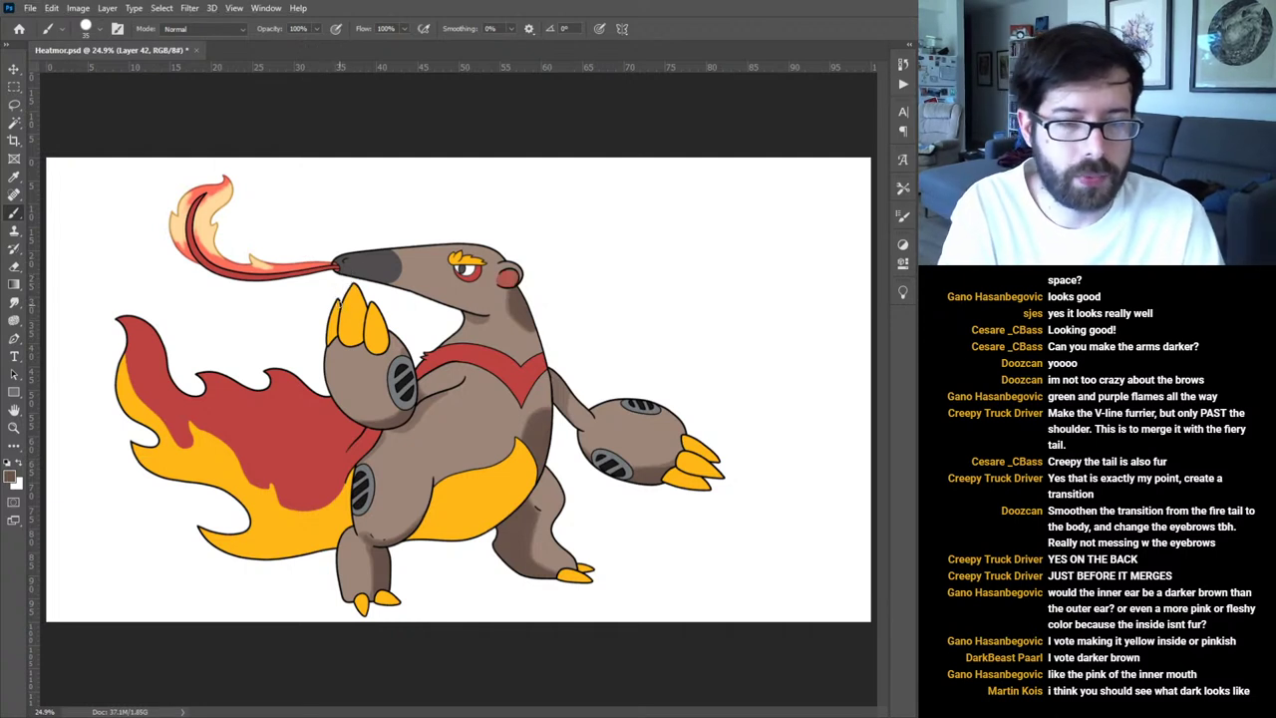
pyautogui.keyDown('alt'); pyautogui.click(364, 313); pyautogui.keyUp('alt')
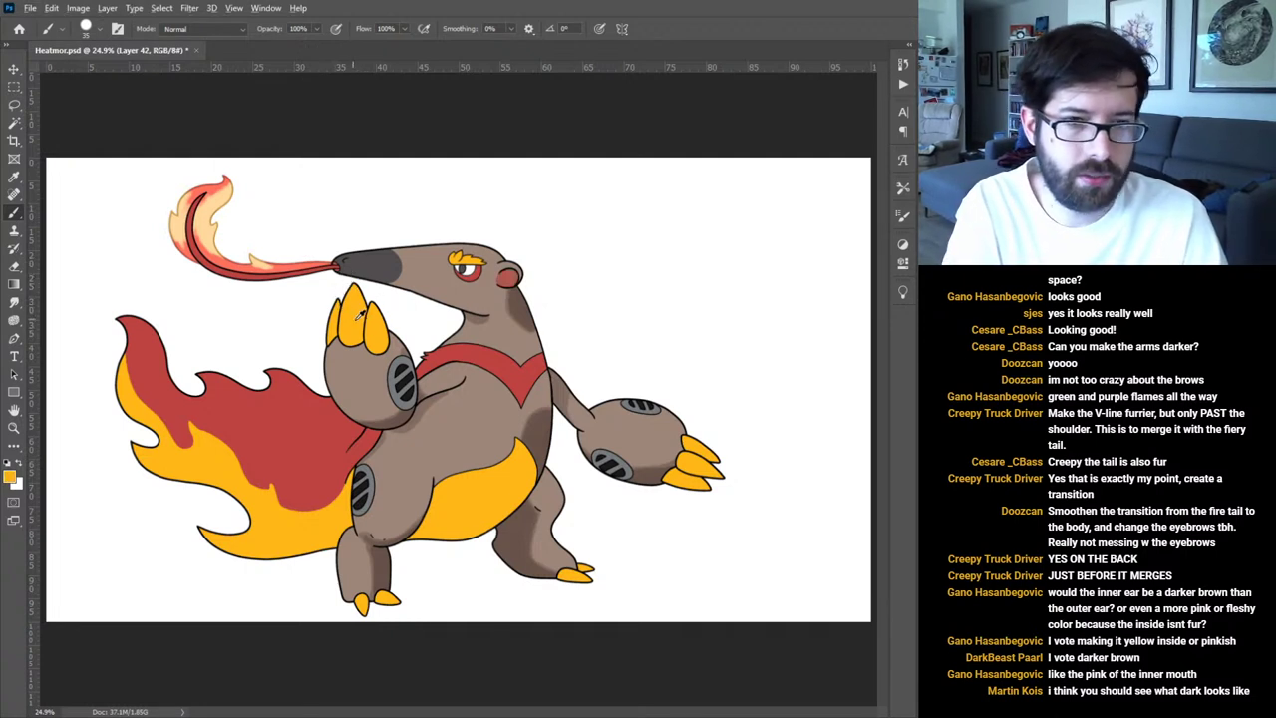
pyautogui.hotkey('alt', 'BackSpace')
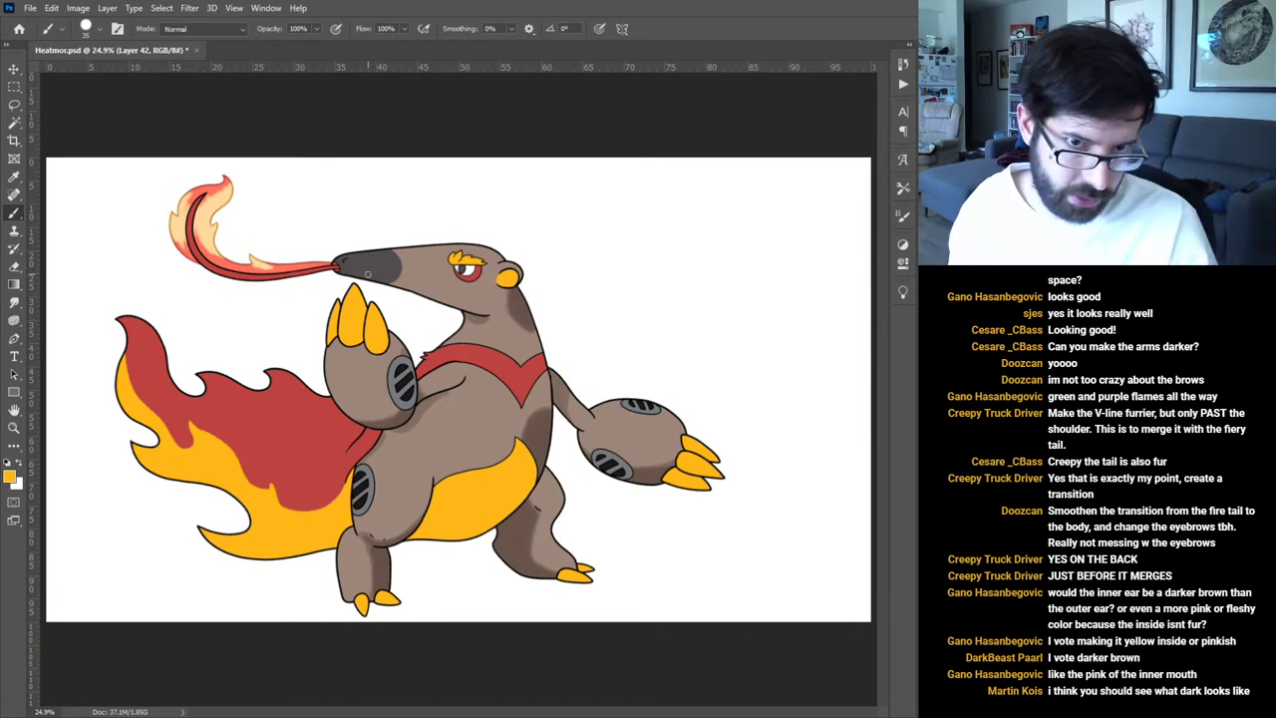
pyautogui.hotkey('ctrl', 'z')
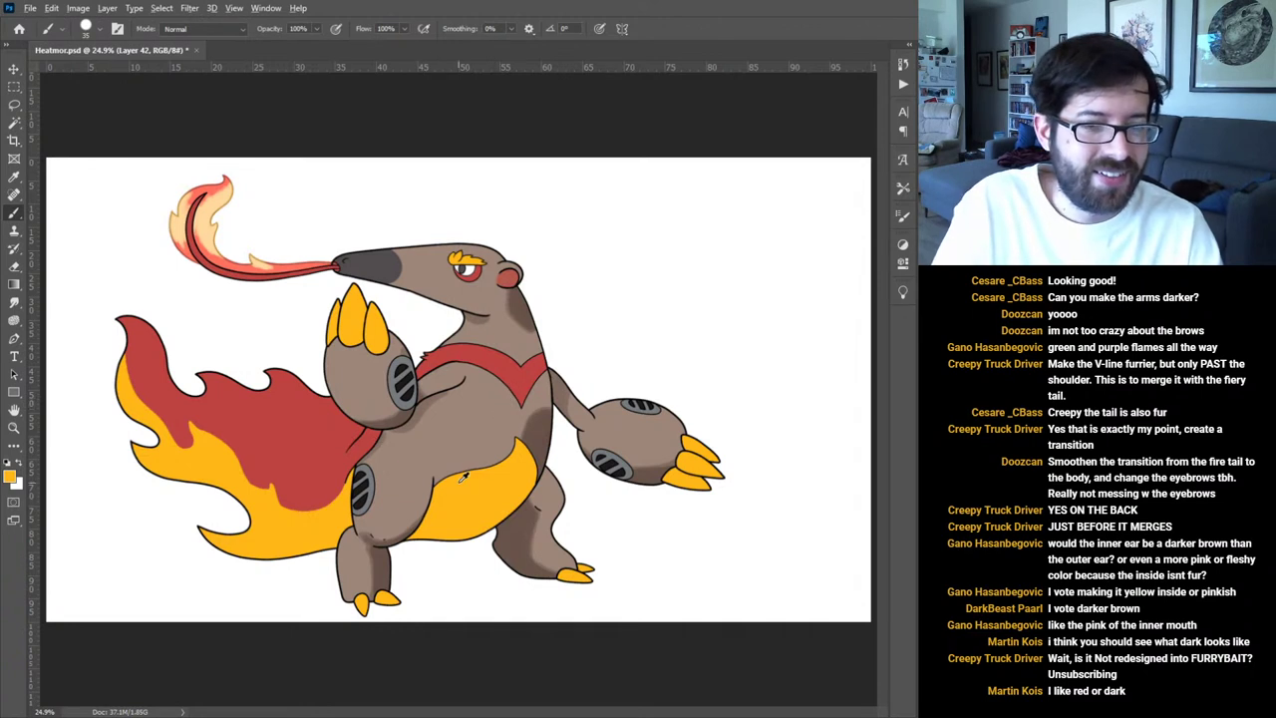
pyautogui.keyDown('alt'); pyautogui.click(523, 313); pyautogui.keyUp('alt')
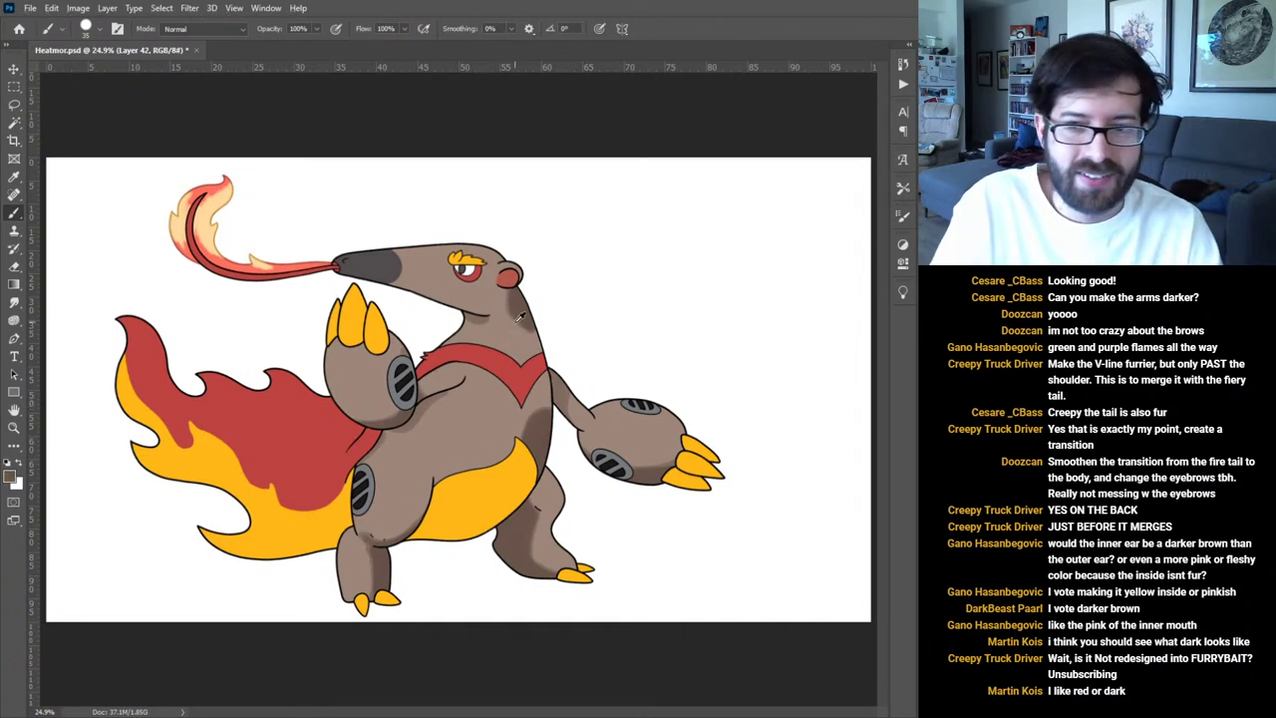
pyautogui.hotkey('alt', 'BackSpace')
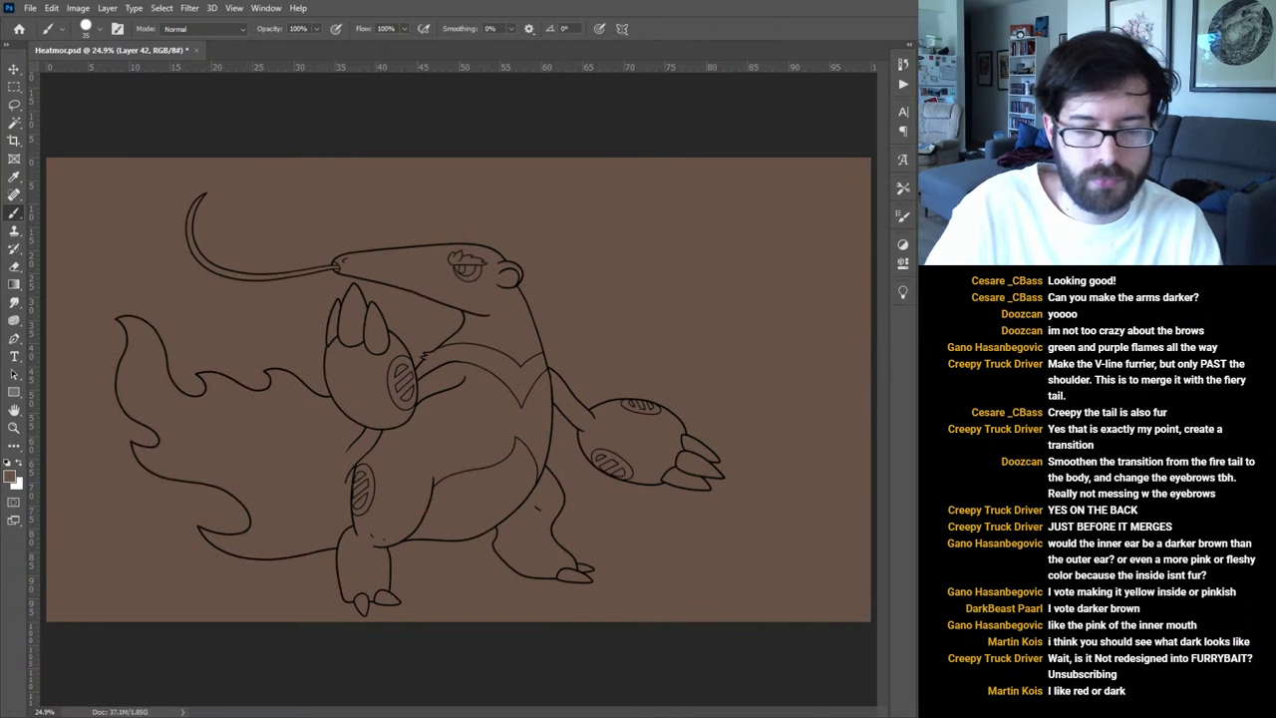
pyautogui.hotkey('ctrl', 'z')
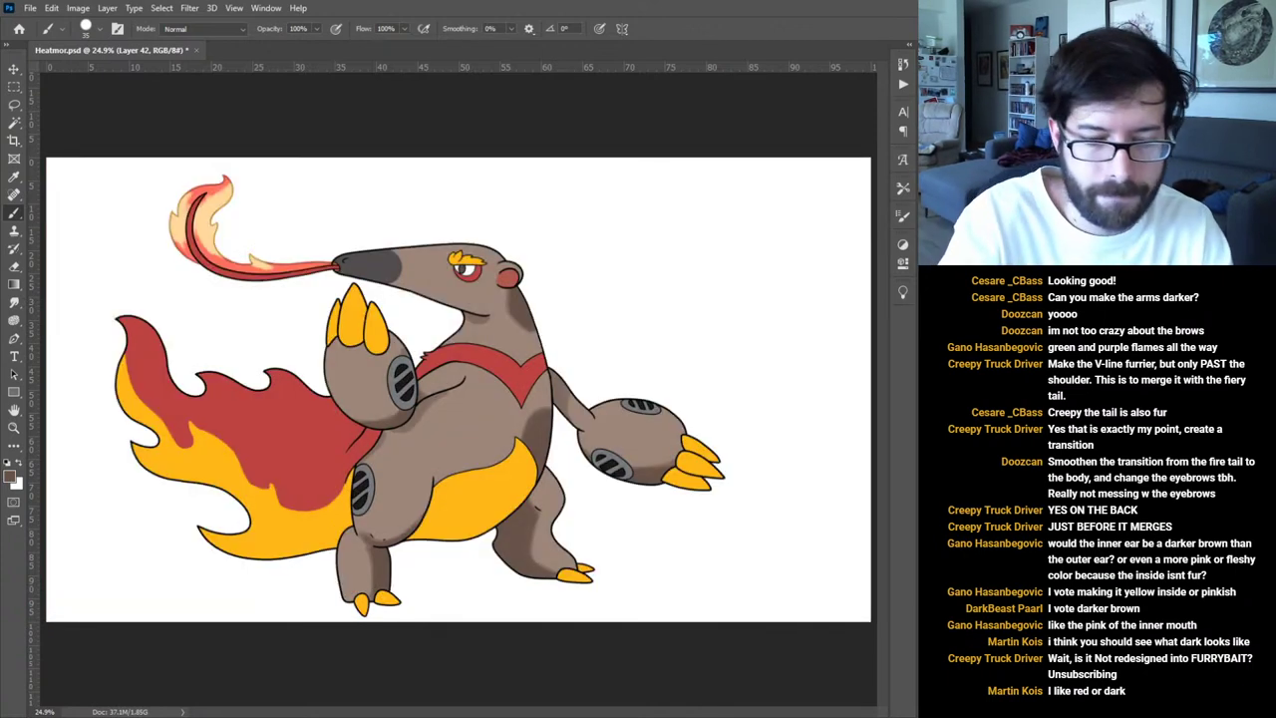
# Name the layer holding the red inner ear Ear.
pyautogui.hotkey('alt', '[')
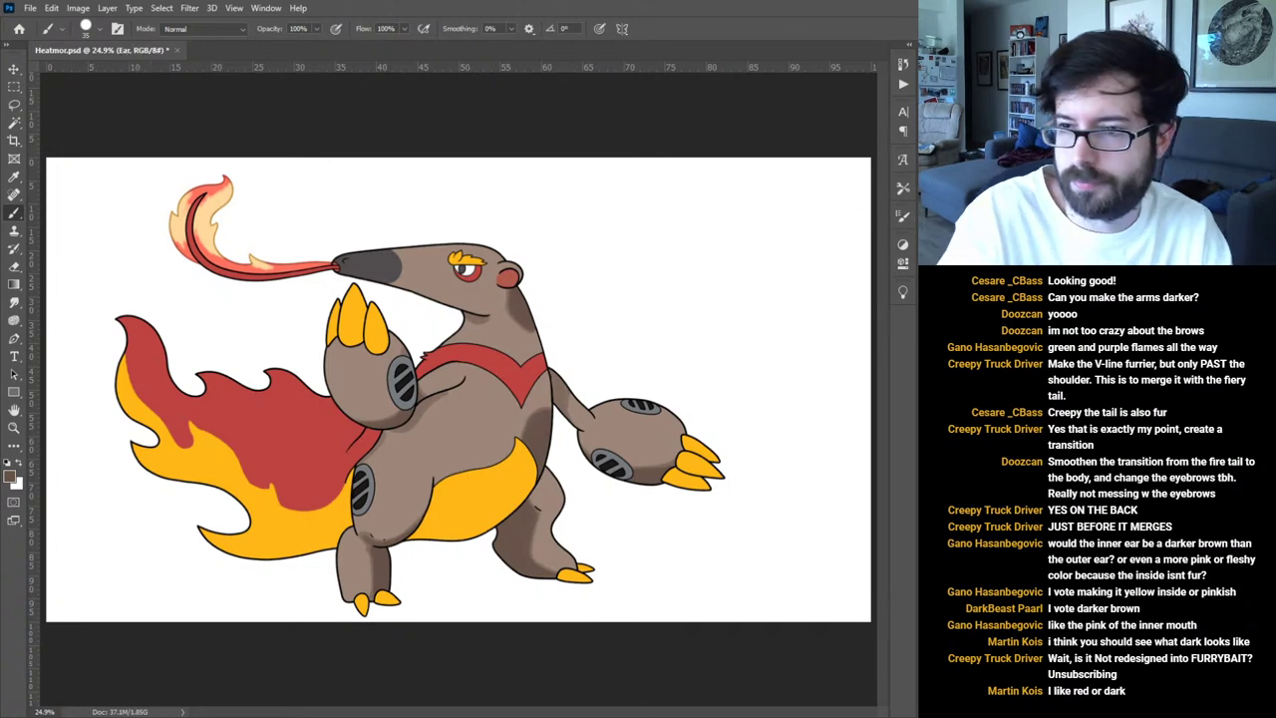
pyautogui.press('e')
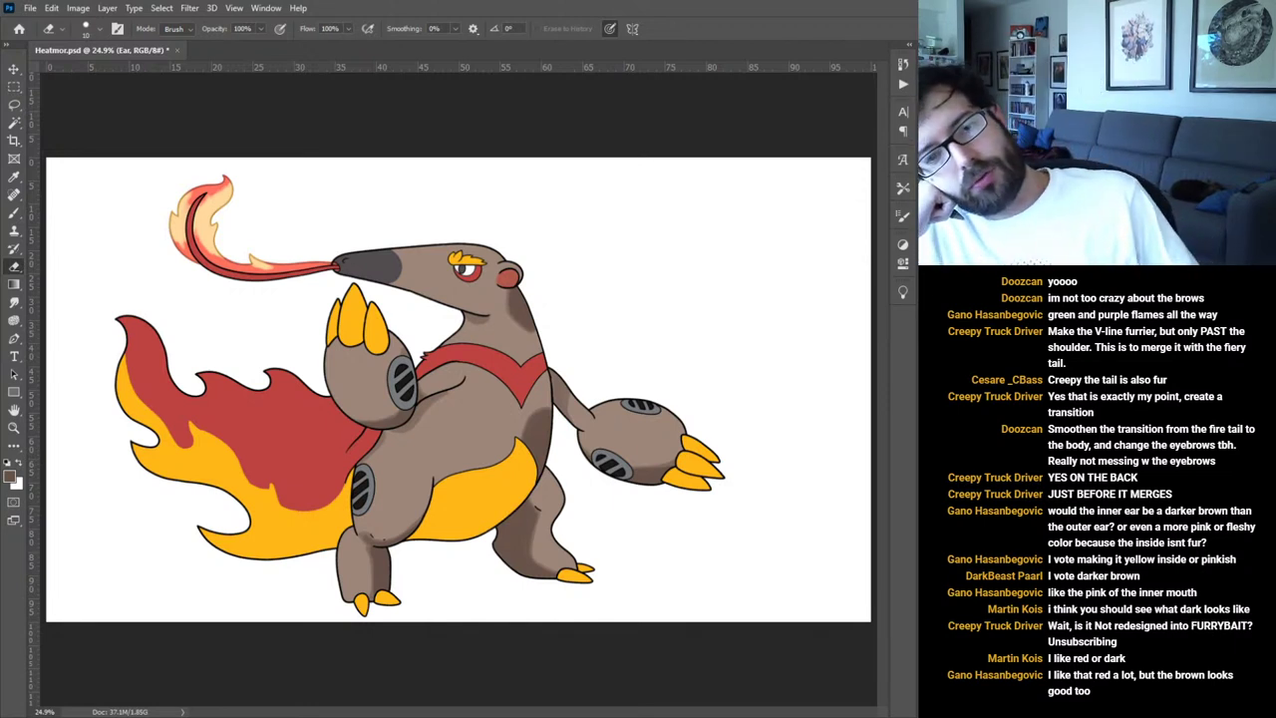
pyautogui.press('b')
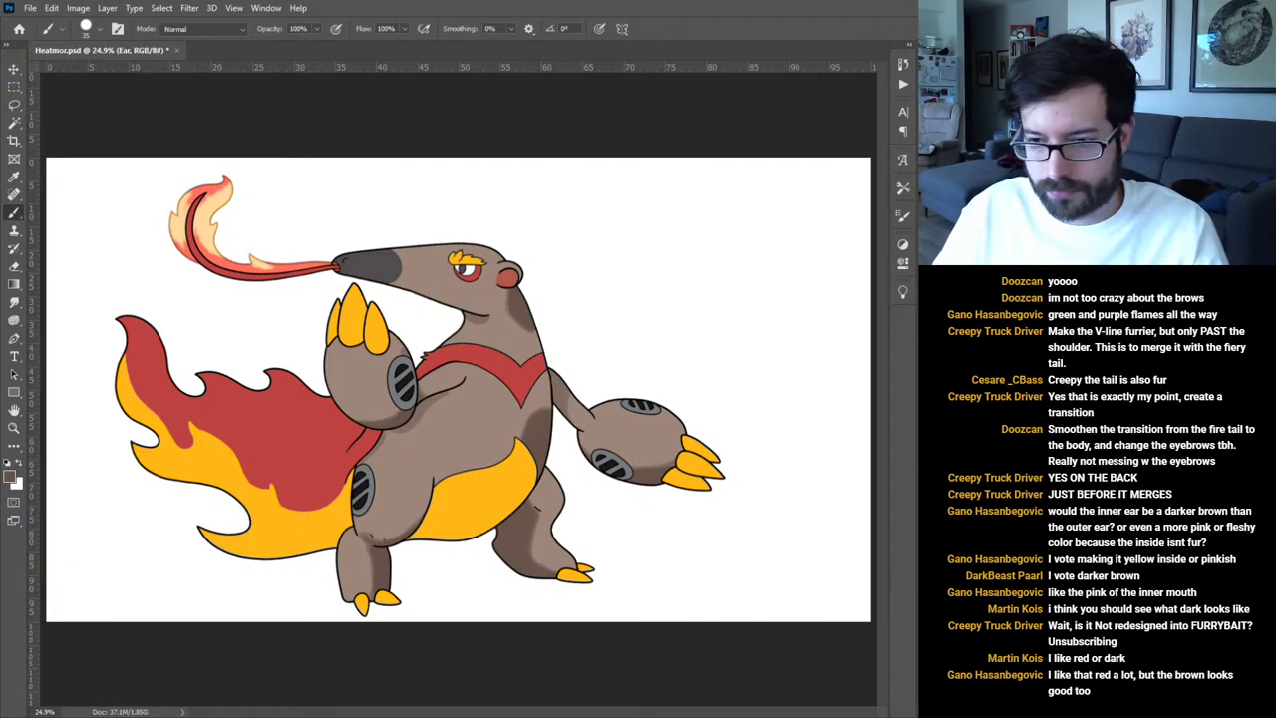
# Set up a Multiply brush at 30% opacity and 20% flow on the Tail layer with a dark red foreground colour.
pyautogui.press('space')
pyautogui.hotkey('alt', '[')
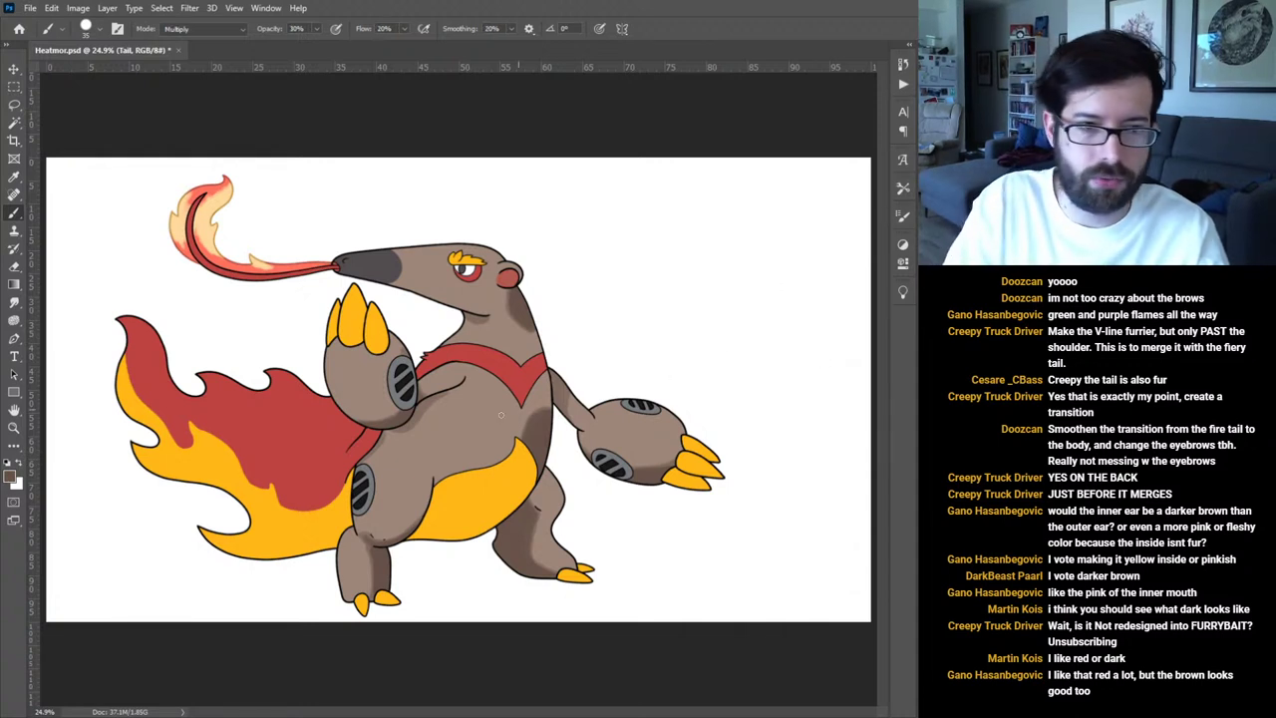
pyautogui.click(10, 475)
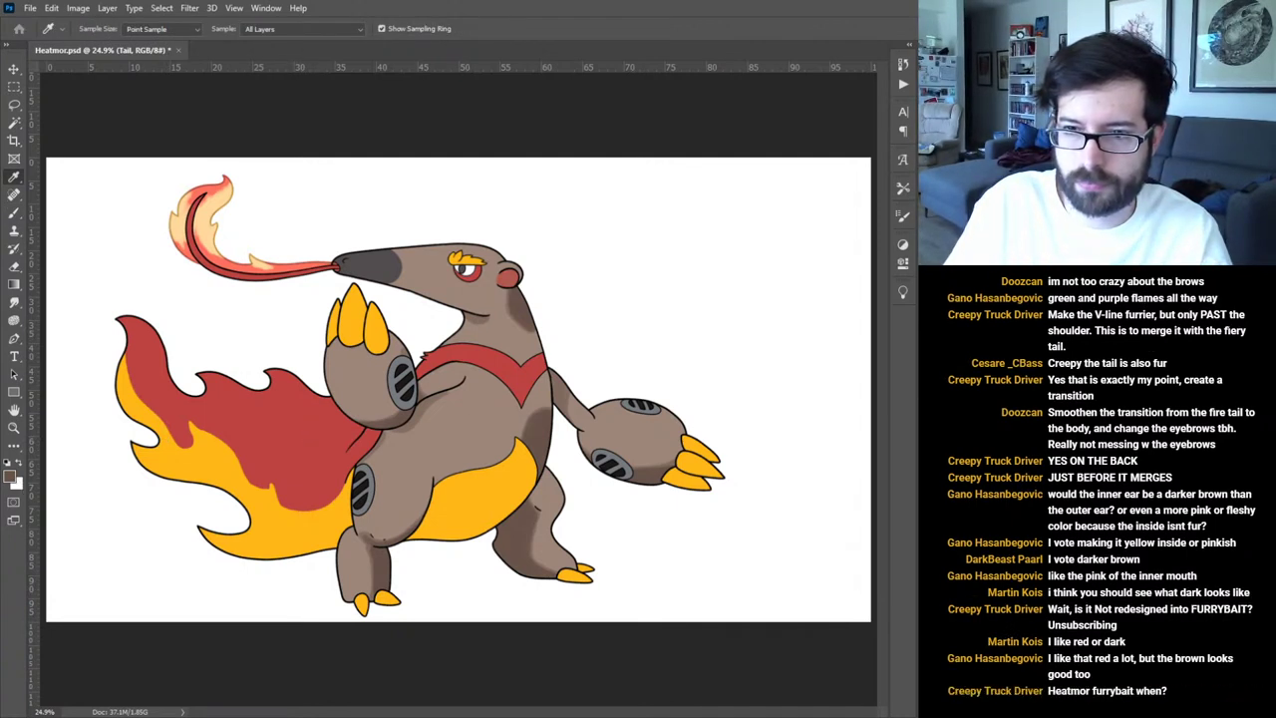
pyautogui.press('b')
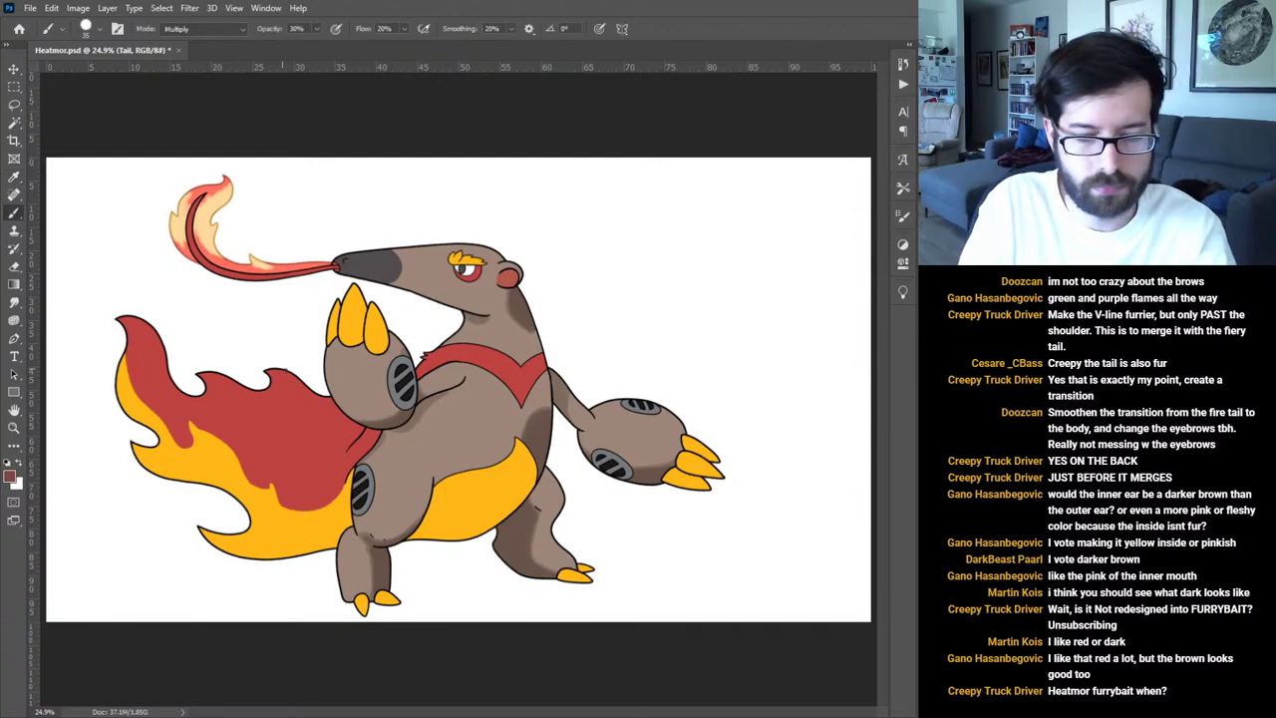
# Try shading the yellow belly with the Multiply brush, and undo the strokes.
pyautogui.moveTo(480, 483)
pyautogui.mouseDown()
pyautogui.moveTo(510, 507)
pyautogui.moveTo(471, 468)
pyautogui.moveTo(492, 454)
pyautogui.mouseUp()
pyautogui.hotkey('ctrl', 'z')
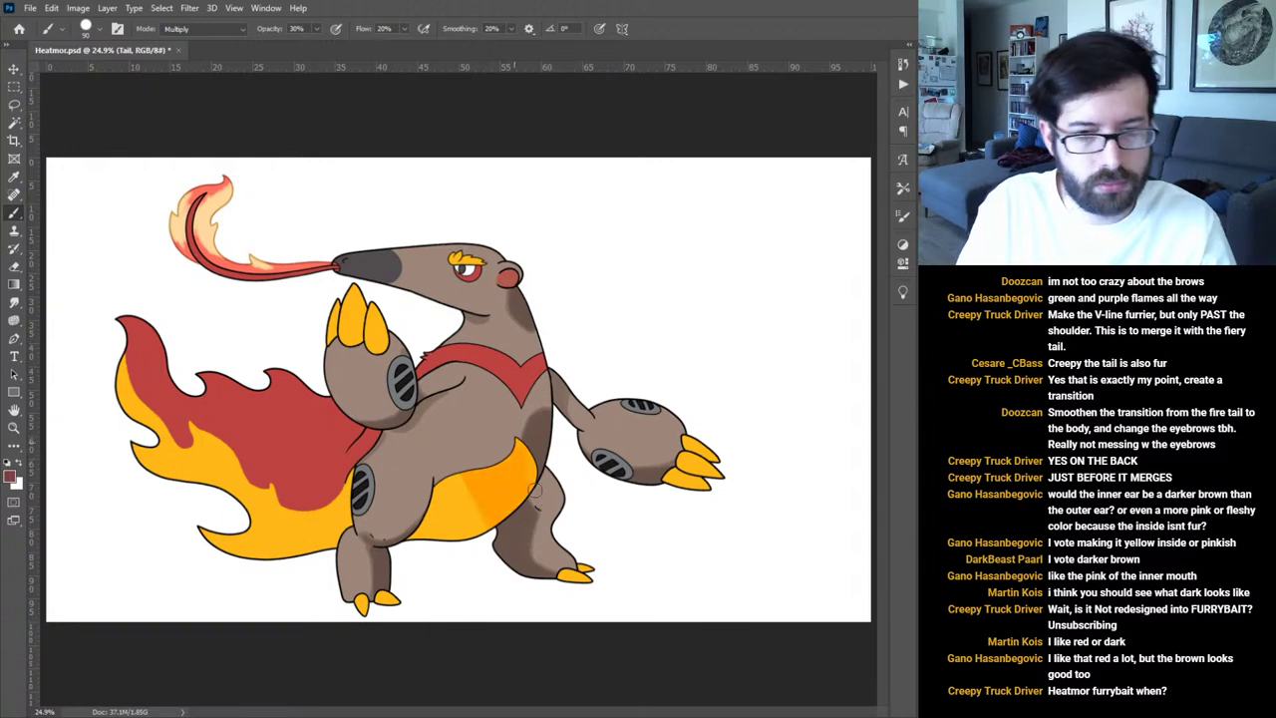
pyautogui.hotkey('ctrl', 'z')
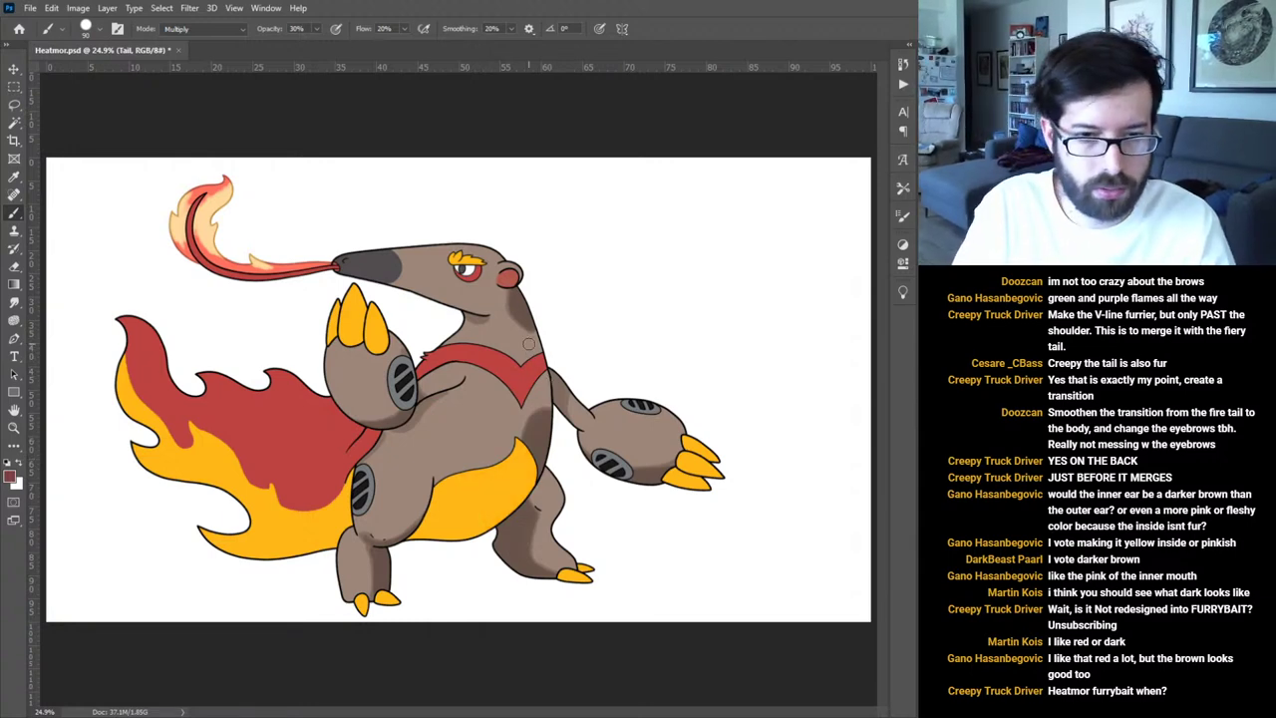
# Shade the yellow belly along its outer and lower edge with overlapping dark red Multiply strokes.
pyautogui.hotkey('ctrl', '-')
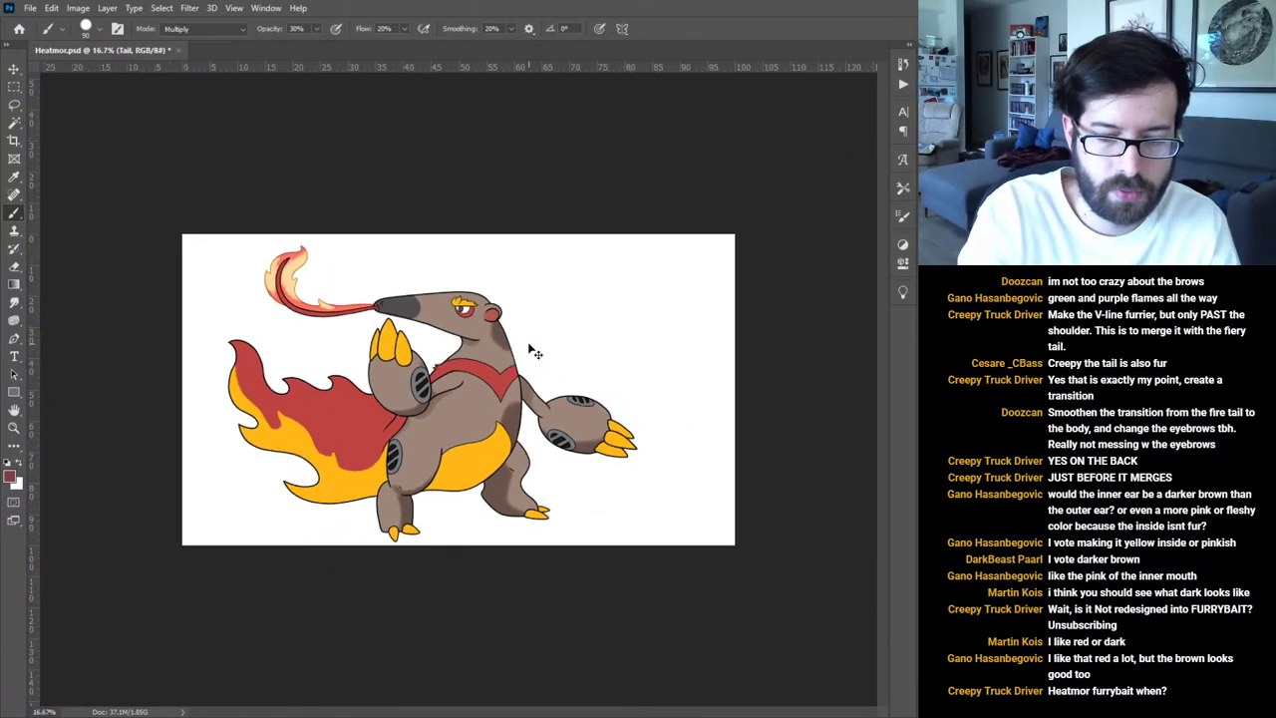
pyautogui.scroll(4, 535, 352)
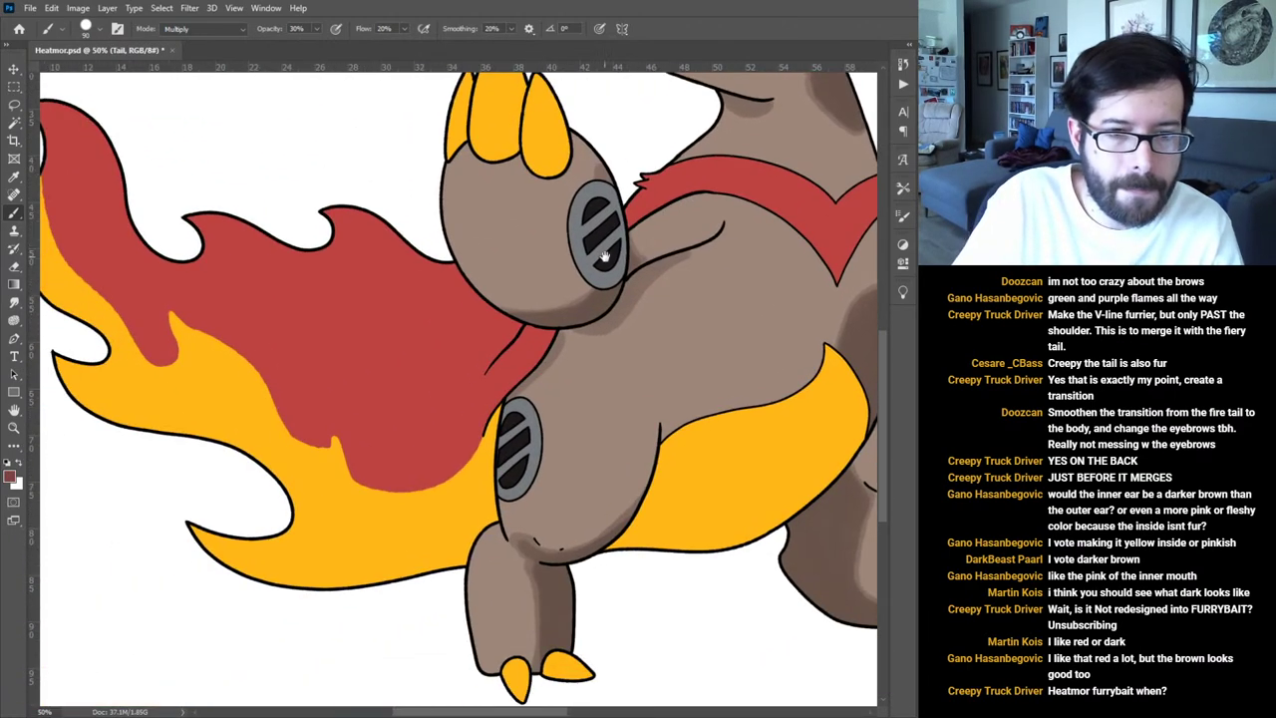
pyautogui.moveTo(604, 255); pyautogui.dragTo(647, 257)
pyautogui.hotkey('ctrl', '-')
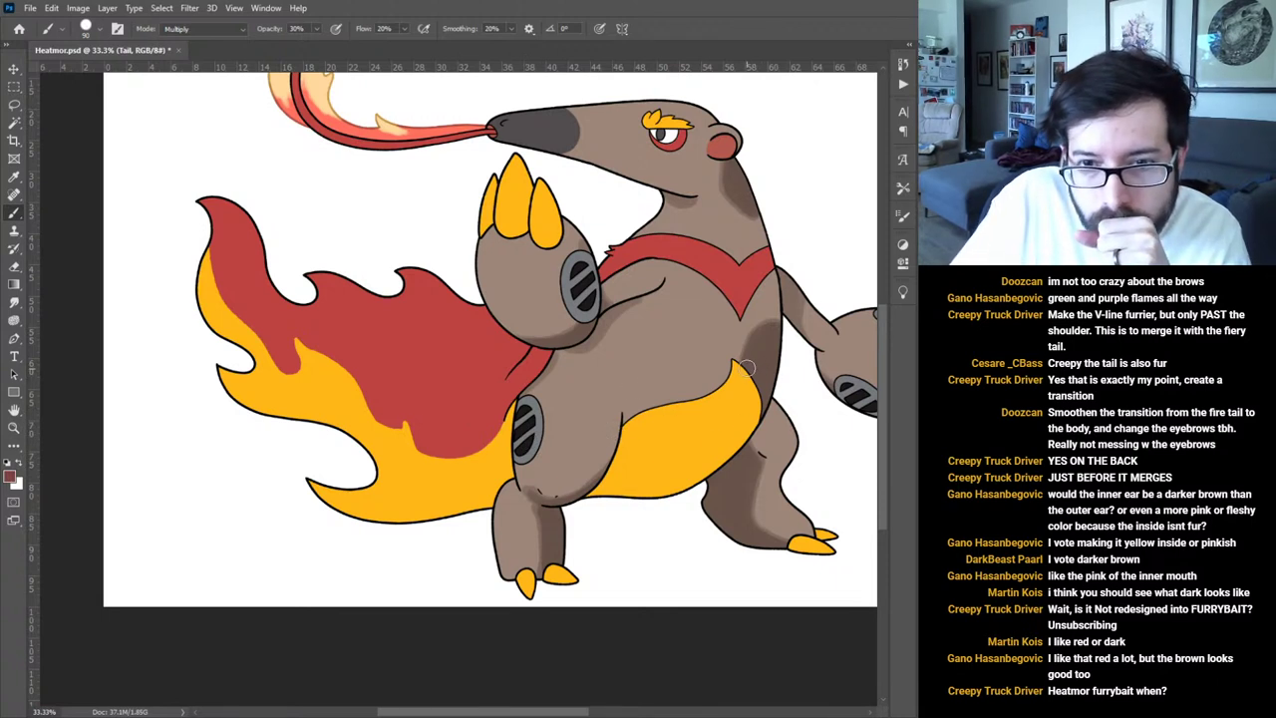
pyautogui.moveTo(746, 367)
pyautogui.mouseDown()
pyautogui.moveTo(724, 435)
pyautogui.moveTo(738, 407)
pyautogui.moveTo(646, 480)
pyautogui.mouseUp()
pyautogui.hotkey('ctrl', 'z')
pyautogui.moveTo(745, 371)
pyautogui.mouseDown()
pyautogui.moveTo(732, 414)
pyautogui.moveTo(642, 473)
pyautogui.moveTo(585, 467)
pyautogui.moveTo(599, 477)
pyautogui.moveTo(596, 501)
pyautogui.moveTo(653, 485)
pyautogui.mouseUp()
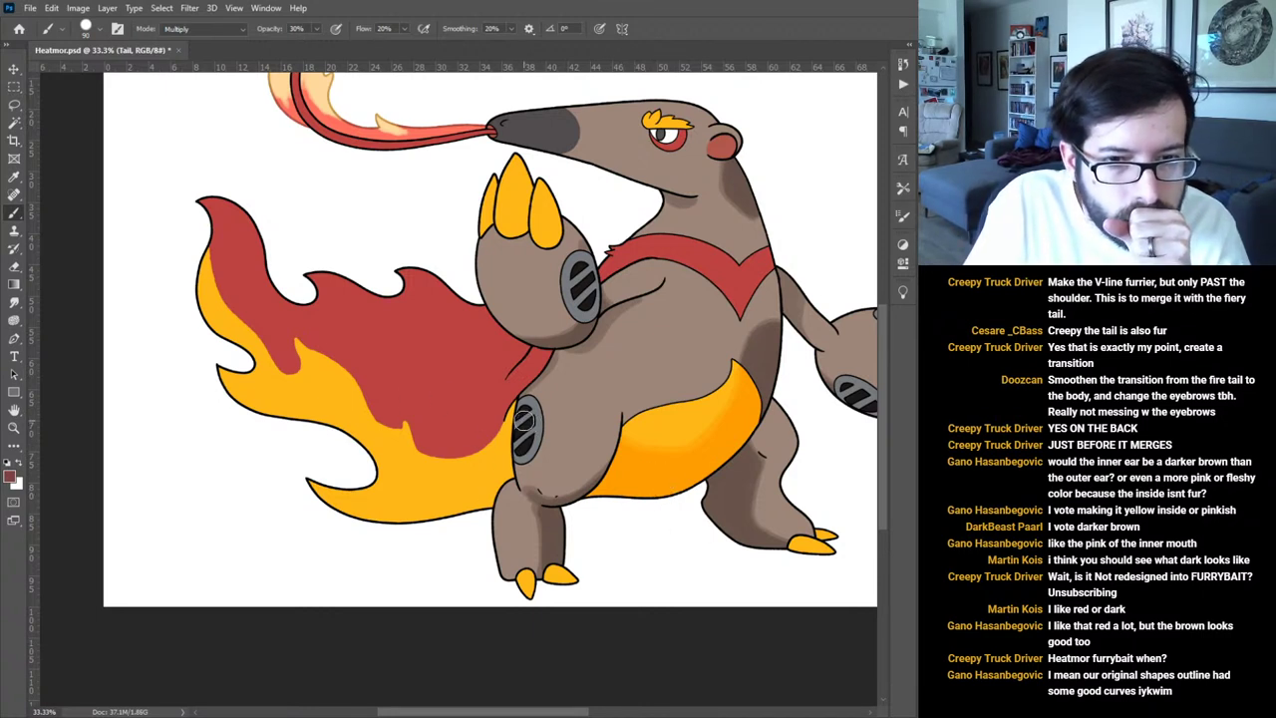
# Try shading the tail along the border between its red and yellow flames, and undo the strokes.
pyautogui.moveTo(518, 419)
pyautogui.mouseDown()
pyautogui.moveTo(485, 455)
pyautogui.moveTo(445, 465)
pyautogui.moveTo(520, 431)
pyautogui.moveTo(472, 457)
pyautogui.moveTo(438, 455)
pyautogui.moveTo(396, 410)
pyautogui.moveTo(432, 460)
pyautogui.moveTo(407, 425)
pyautogui.moveTo(361, 426)
pyautogui.moveTo(325, 400)
pyautogui.moveTo(361, 421)
pyautogui.moveTo(396, 418)
pyautogui.moveTo(335, 408)
pyautogui.moveTo(313, 382)
pyautogui.moveTo(275, 390)
pyautogui.moveTo(225, 350)
pyautogui.moveTo(226, 395)
pyautogui.moveTo(255, 388)
pyautogui.mouseUp()
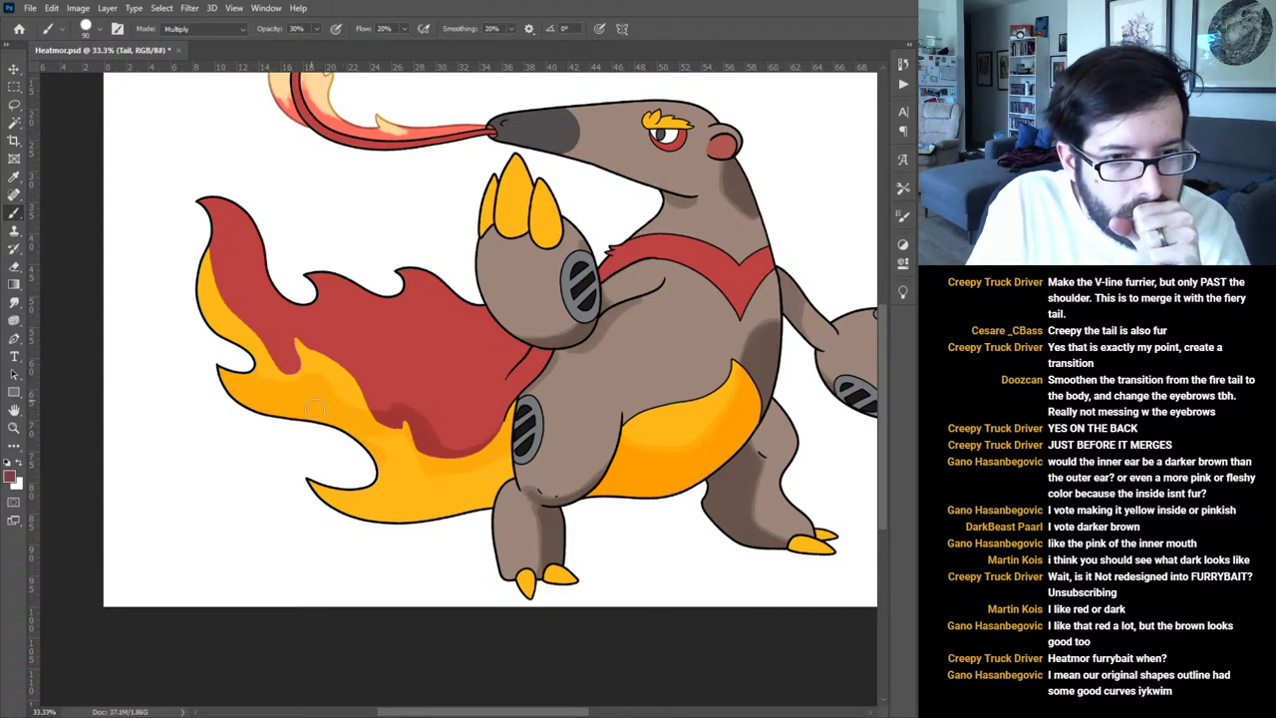
pyautogui.moveTo(423, 471)
pyautogui.mouseDown()
pyautogui.moveTo(507, 459)
pyautogui.moveTo(490, 491)
pyautogui.moveTo(320, 480)
pyautogui.moveTo(337, 513)
pyautogui.moveTo(307, 470)
pyautogui.moveTo(425, 488)
pyautogui.mouseUp()
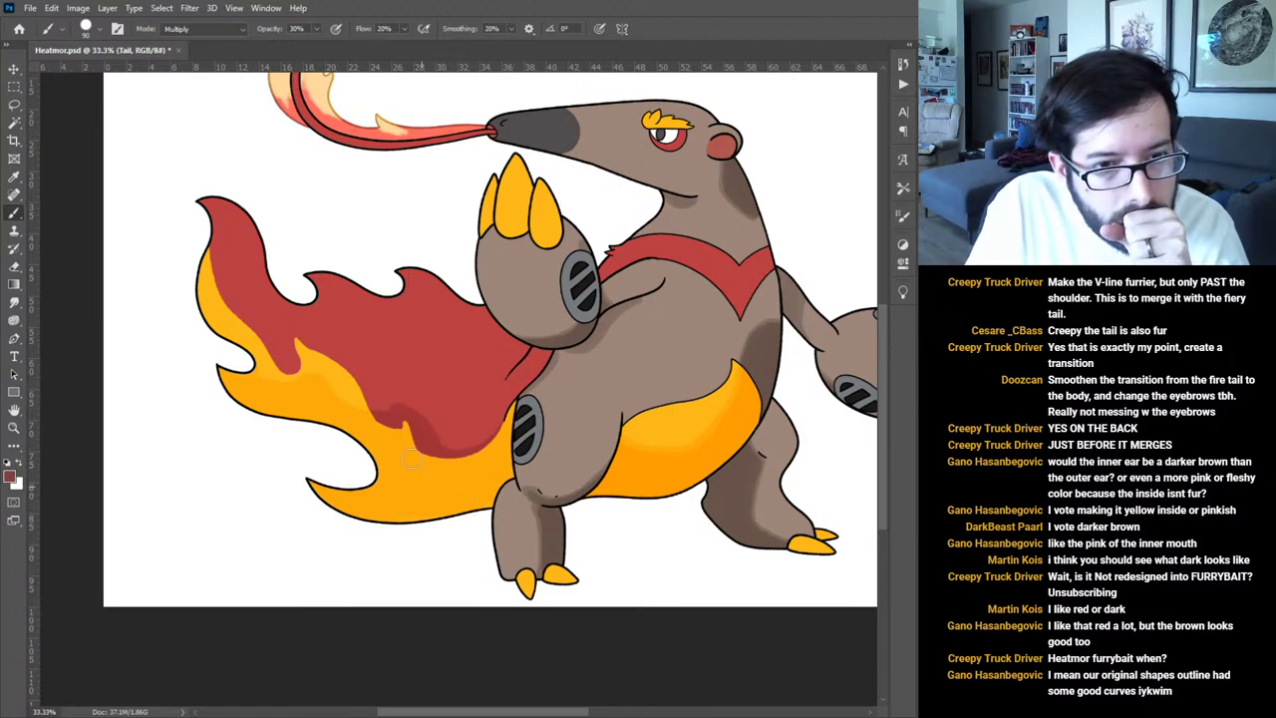
pyautogui.moveTo(427, 429)
pyautogui.mouseDown()
pyautogui.moveTo(394, 402)
pyautogui.moveTo(369, 409)
pyautogui.mouseUp()
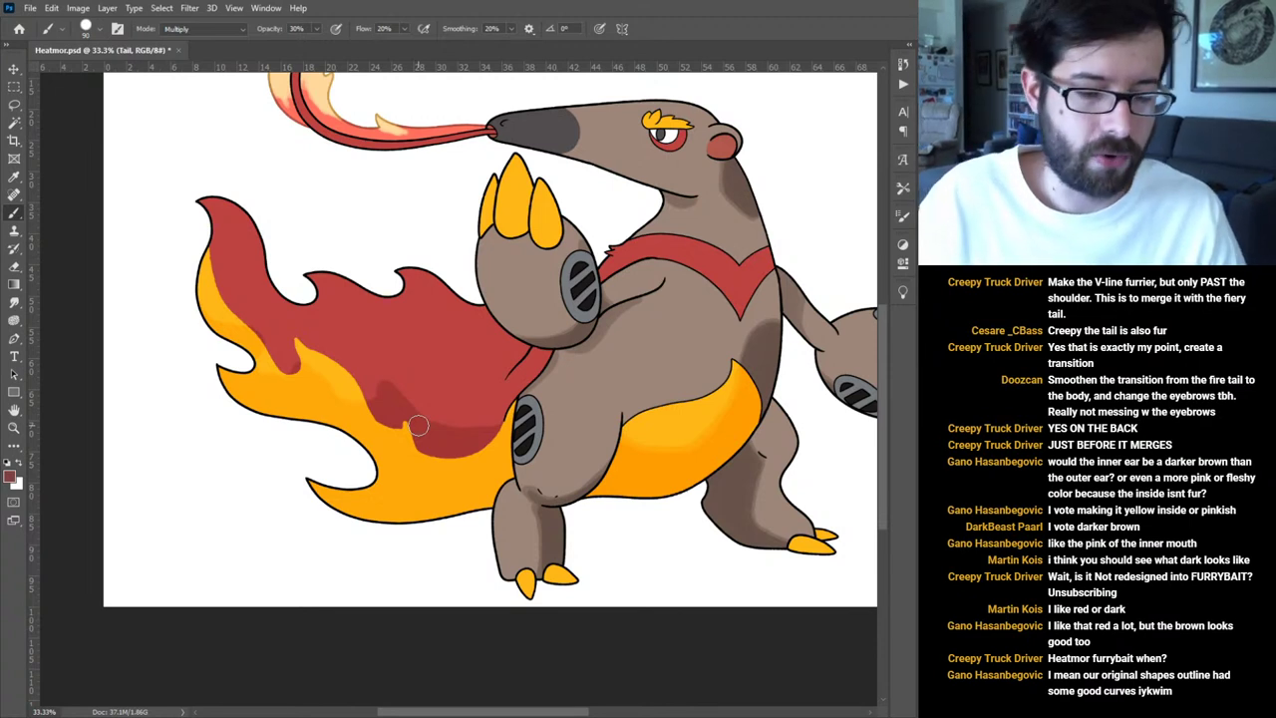
pyautogui.hotkey('ctrl', 'z')
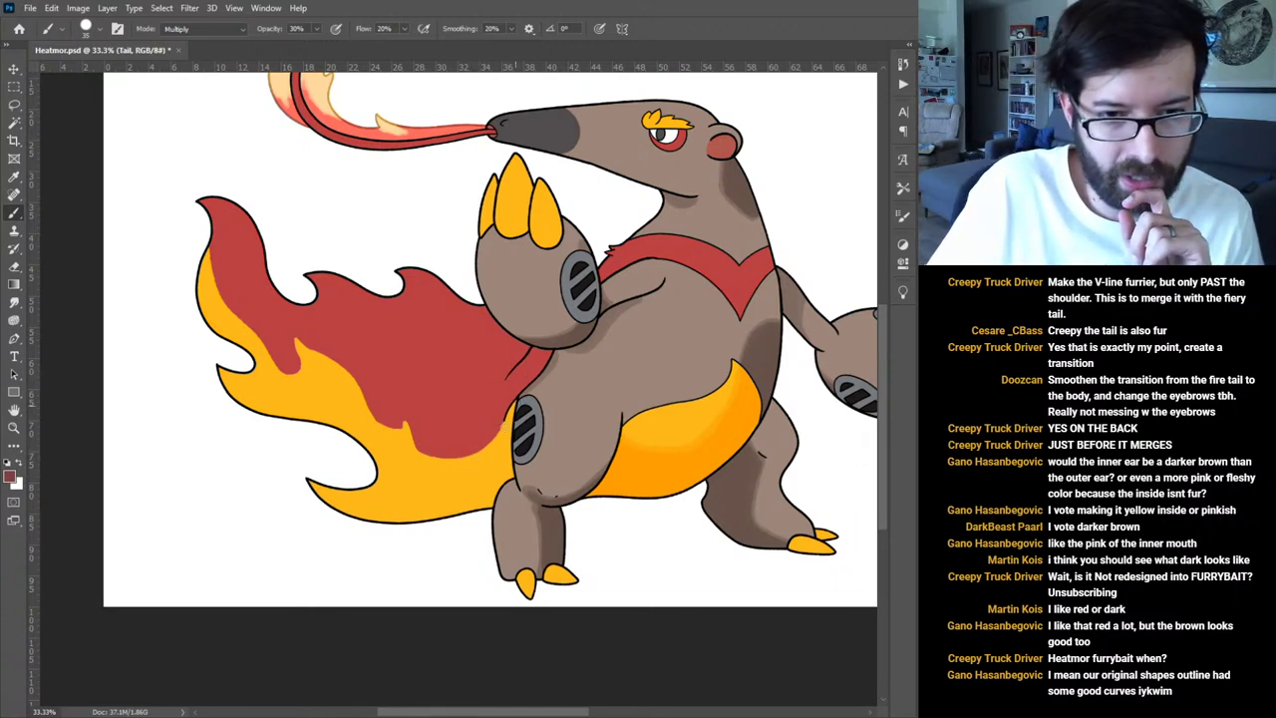
pyautogui.moveTo(481, 438)
pyautogui.mouseDown()
pyautogui.moveTo(438, 444)
pyautogui.moveTo(393, 397)
pyautogui.mouseUp()
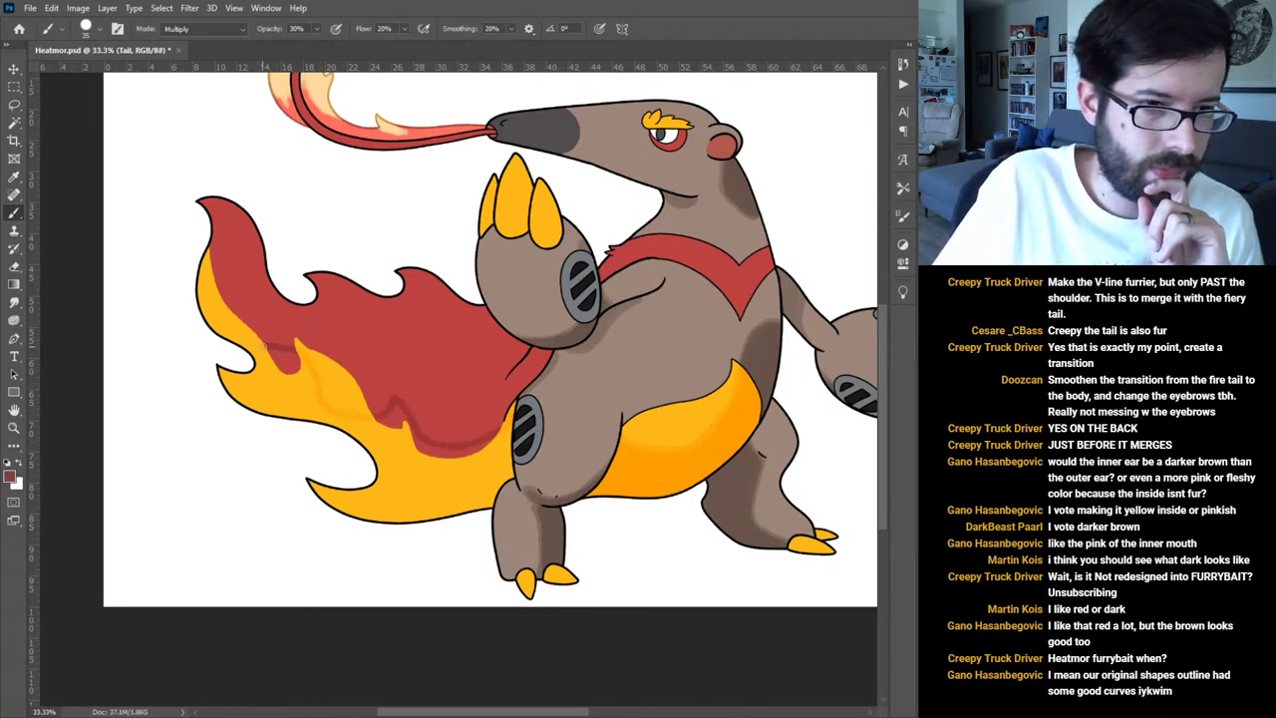
pyautogui.moveTo(254, 326); pyautogui.dragTo(240, 315)
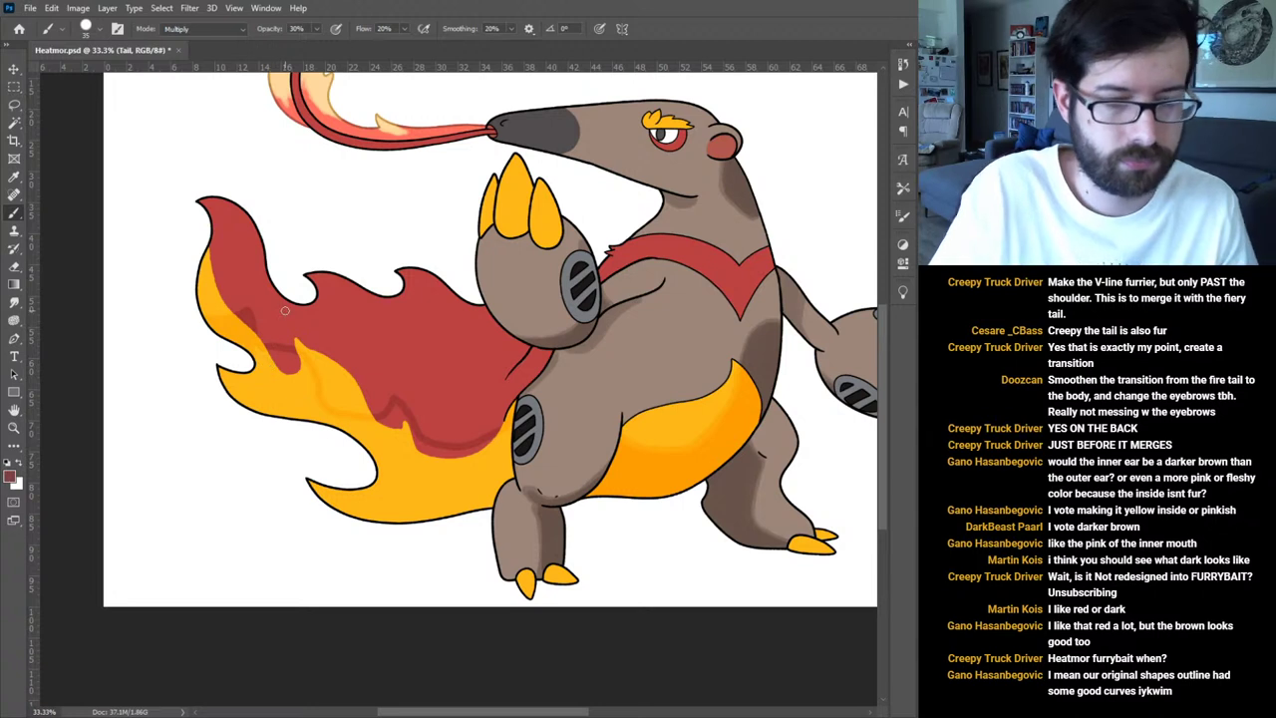
pyautogui.hotkey('ctrl', 'z')
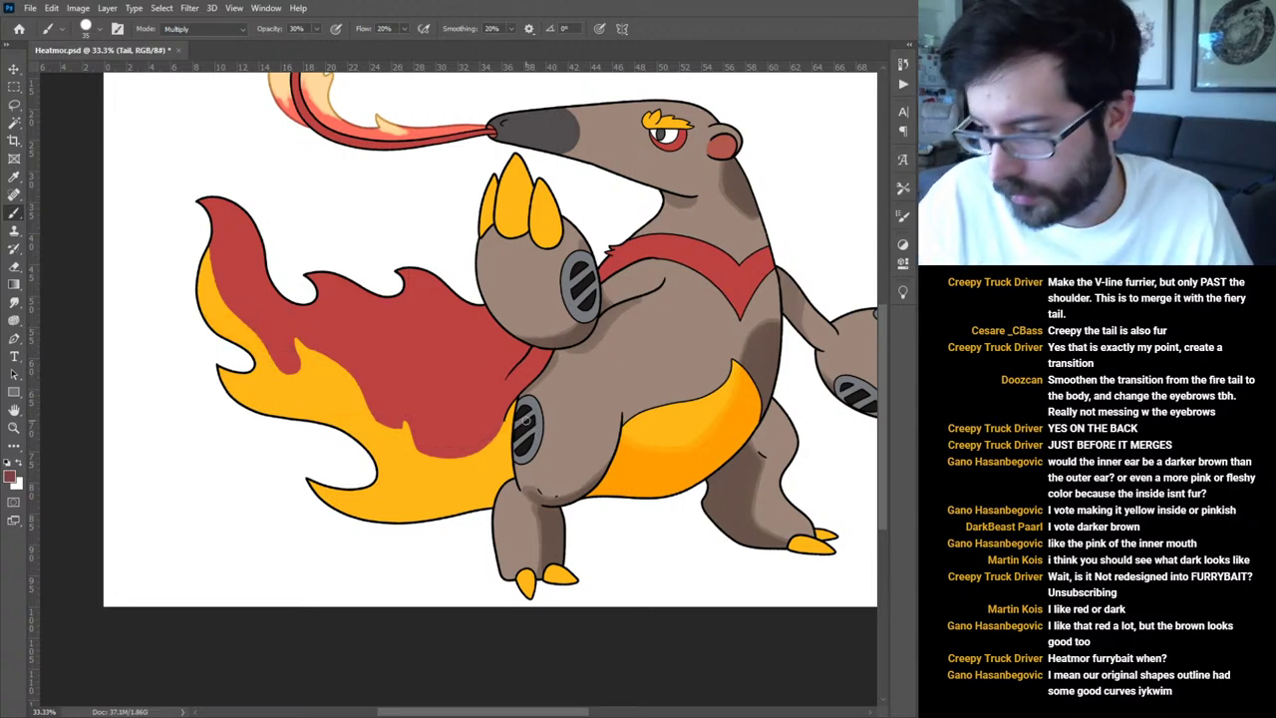
# Set the brush smoothing to 100% and try thin shadow contours from the tail's base across the flames, undoing each attempt.
pyautogui.moveTo(461, 29); pyautogui.dragTo(552, 30)
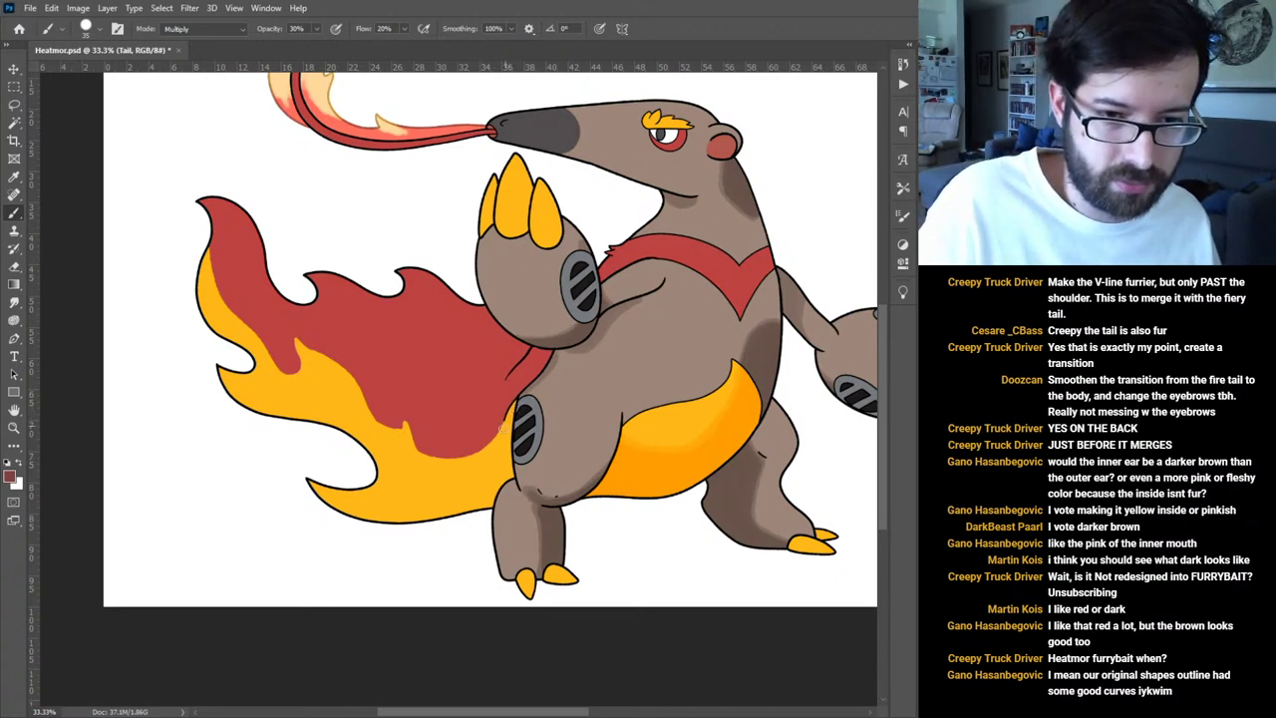
pyautogui.moveTo(471, 449)
pyautogui.mouseDown()
pyautogui.moveTo(442, 446)
pyautogui.moveTo(422, 424)
pyautogui.moveTo(380, 425)
pyautogui.mouseUp()
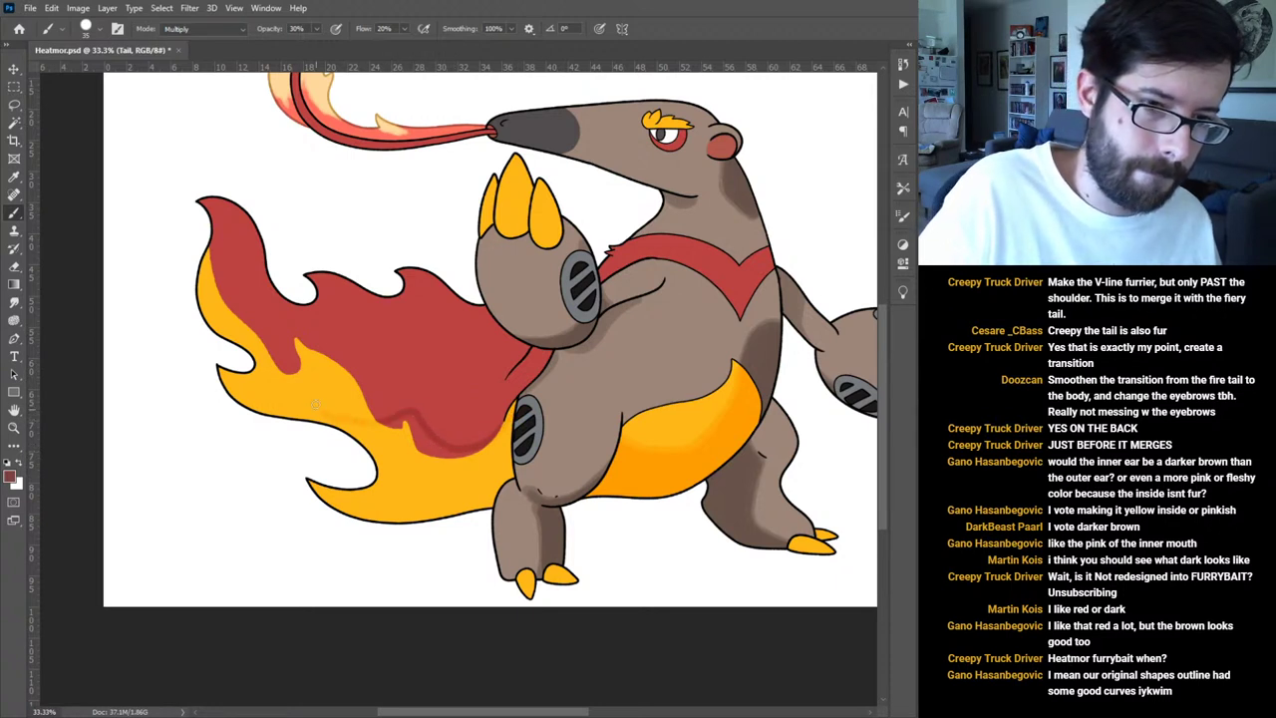
pyautogui.hotkey('ctrl', 'z')
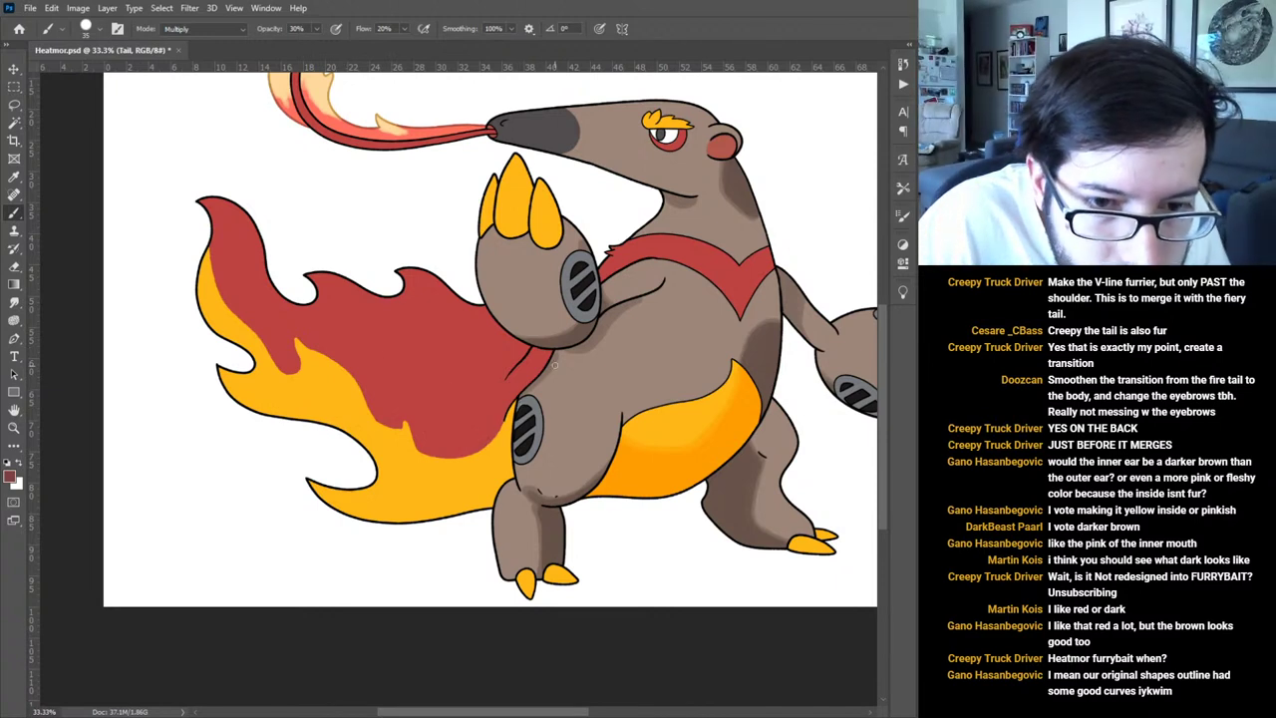
pyautogui.moveTo(544, 365)
pyautogui.mouseDown()
pyautogui.moveTo(479, 430)
pyautogui.moveTo(397, 430)
pyautogui.mouseUp()
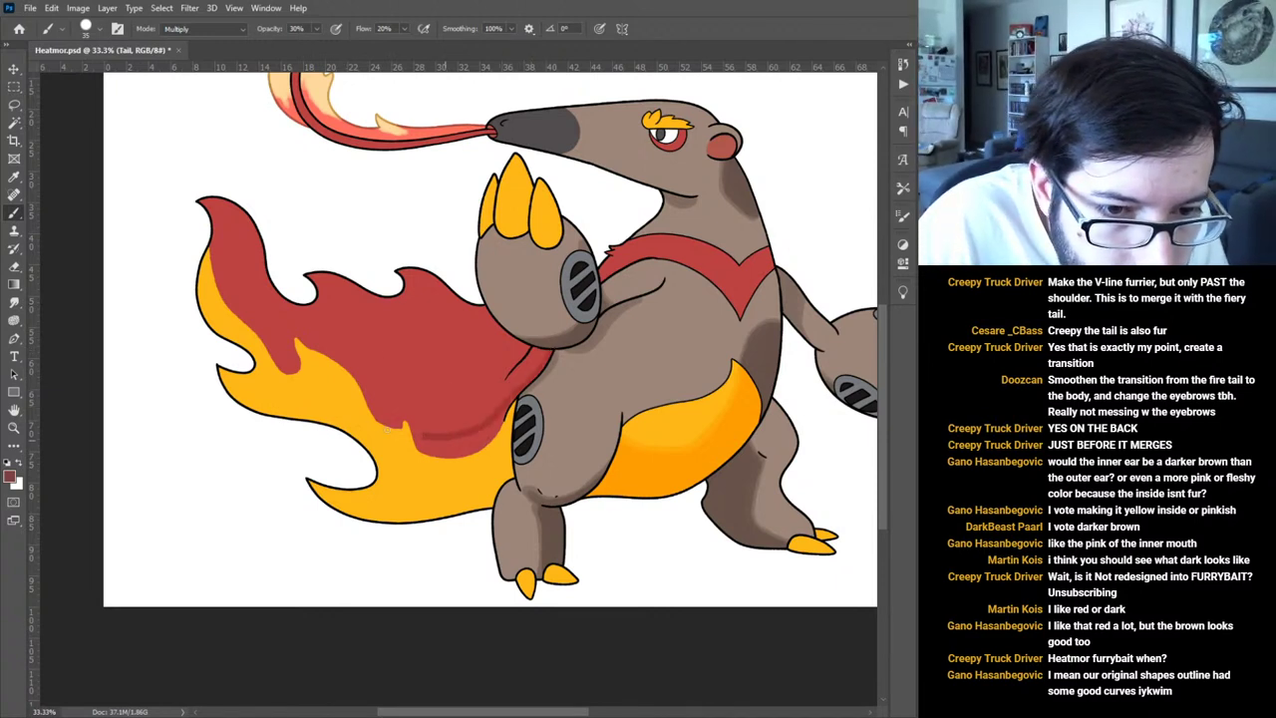
pyautogui.hotkey('ctrl', 'z')
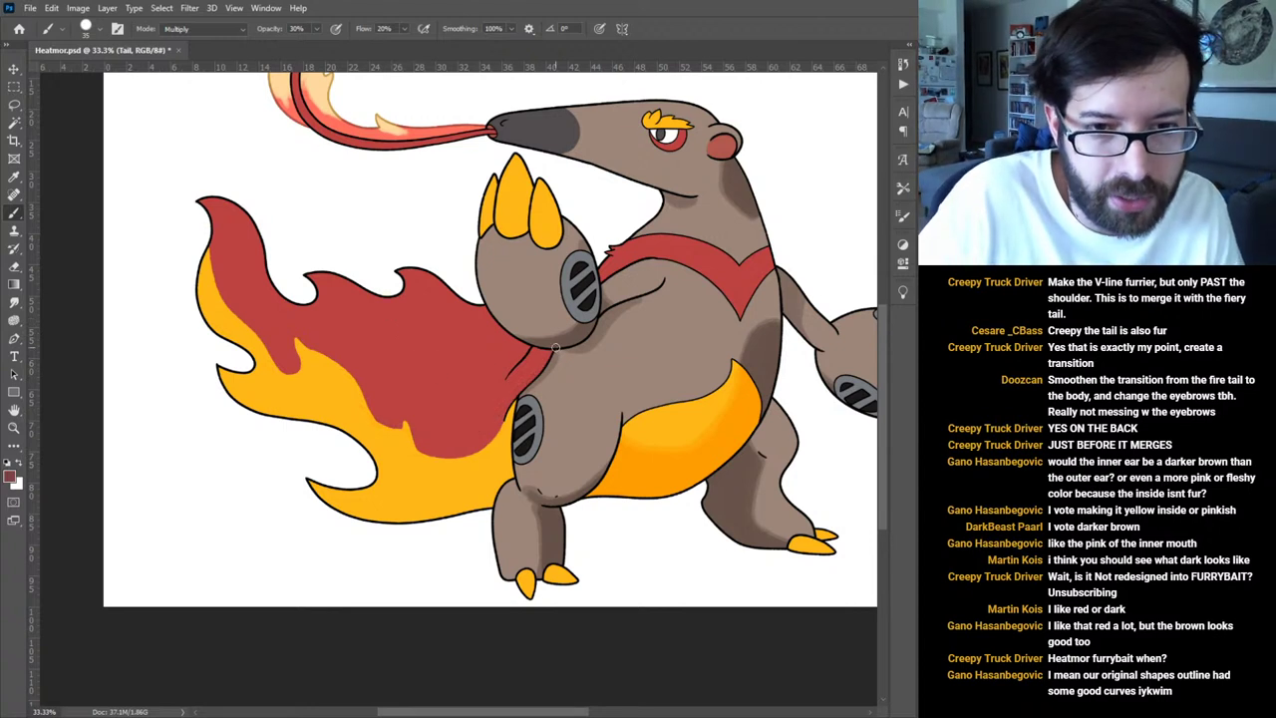
pyautogui.moveTo(540, 369)
pyautogui.mouseDown()
pyautogui.moveTo(481, 417)
pyautogui.moveTo(420, 420)
pyautogui.moveTo(388, 406)
pyautogui.mouseUp()
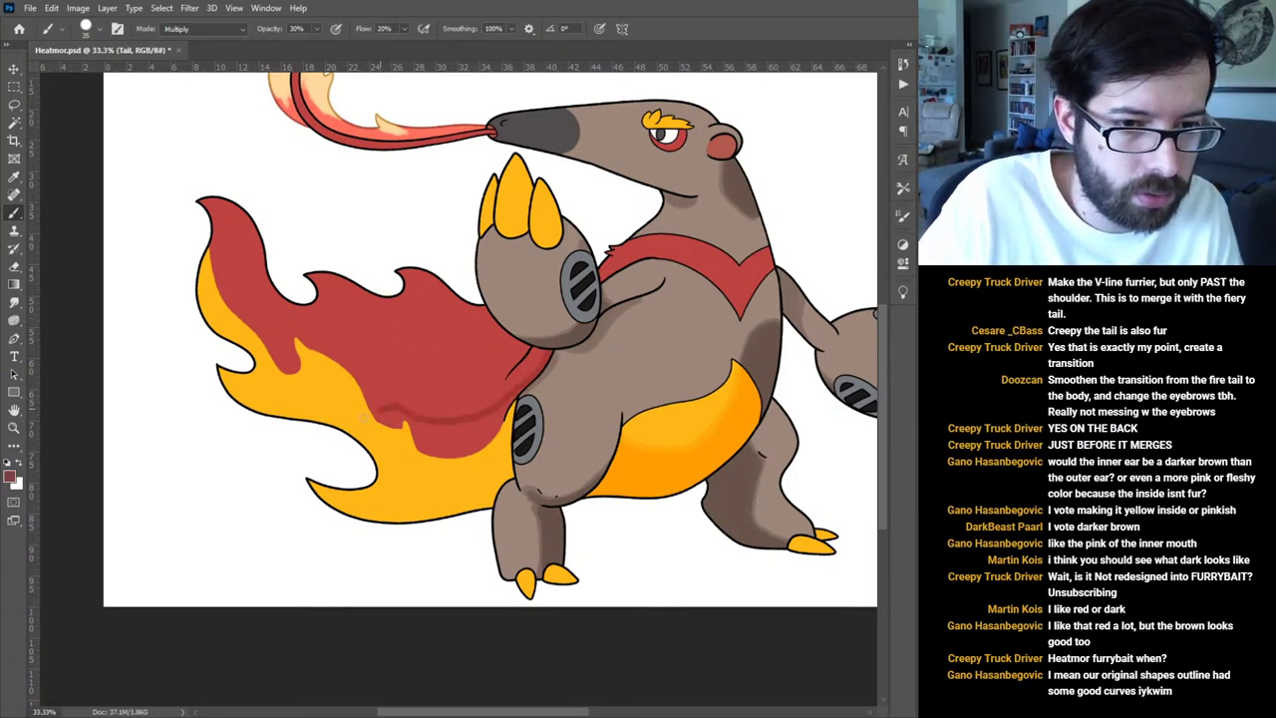
pyautogui.moveTo(291, 349); pyautogui.dragTo(257, 333)
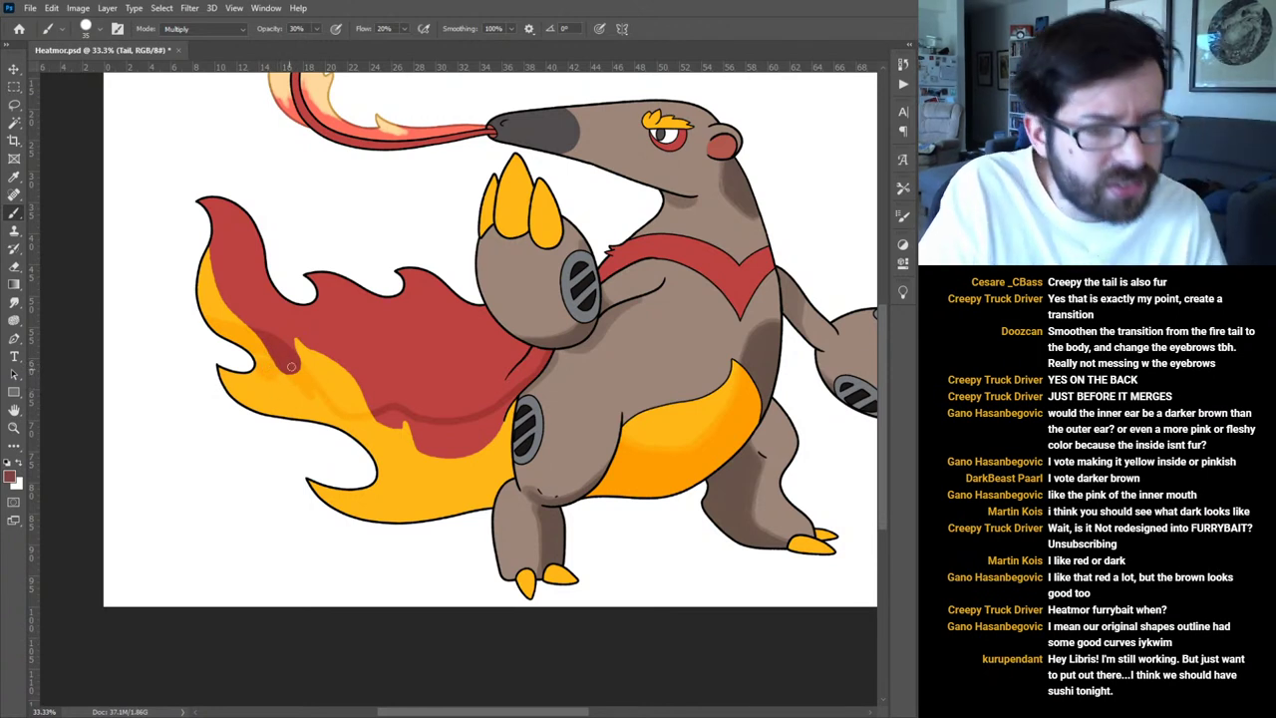
pyautogui.hotkey('ctrl', 'z')
# Enlarge the brush to size 125.
pyautogui.press(']')
pyautogui.press(']')
pyautogui.press(']')
pyautogui.press(']')
pyautogui.press(']')
pyautogui.press(']')
pyautogui.press(']')
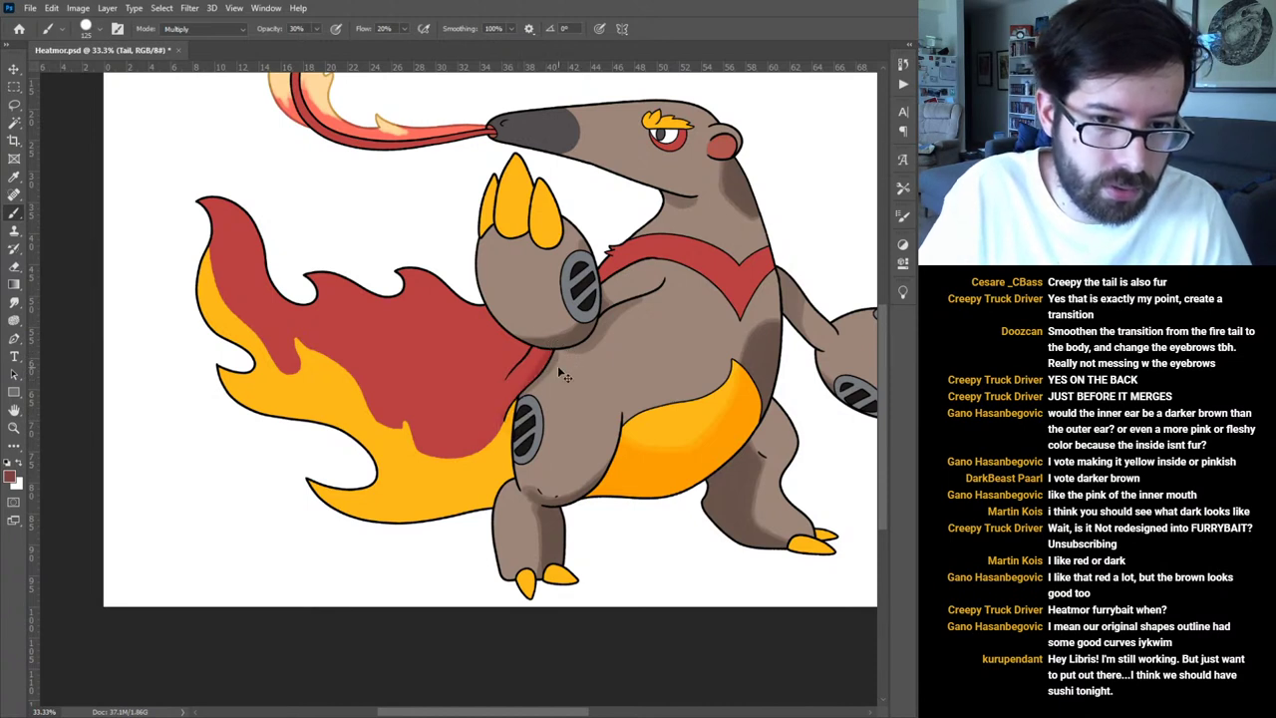
# Try broad smoothed strokes across the red part of the tail, and undo them.
pyautogui.moveTo(536, 383)
pyautogui.mouseDown()
pyautogui.moveTo(491, 439)
pyautogui.moveTo(455, 449)
pyautogui.moveTo(372, 403)
pyautogui.mouseUp()
pyautogui.hotkey('ctrl', 'z')
pyautogui.moveTo(561, 353)
pyautogui.mouseDown()
pyautogui.moveTo(512, 410)
pyautogui.moveTo(403, 379)
pyautogui.moveTo(339, 327)
pyautogui.mouseUp()
pyautogui.moveTo(466, 329); pyautogui.dragTo(384, 416)
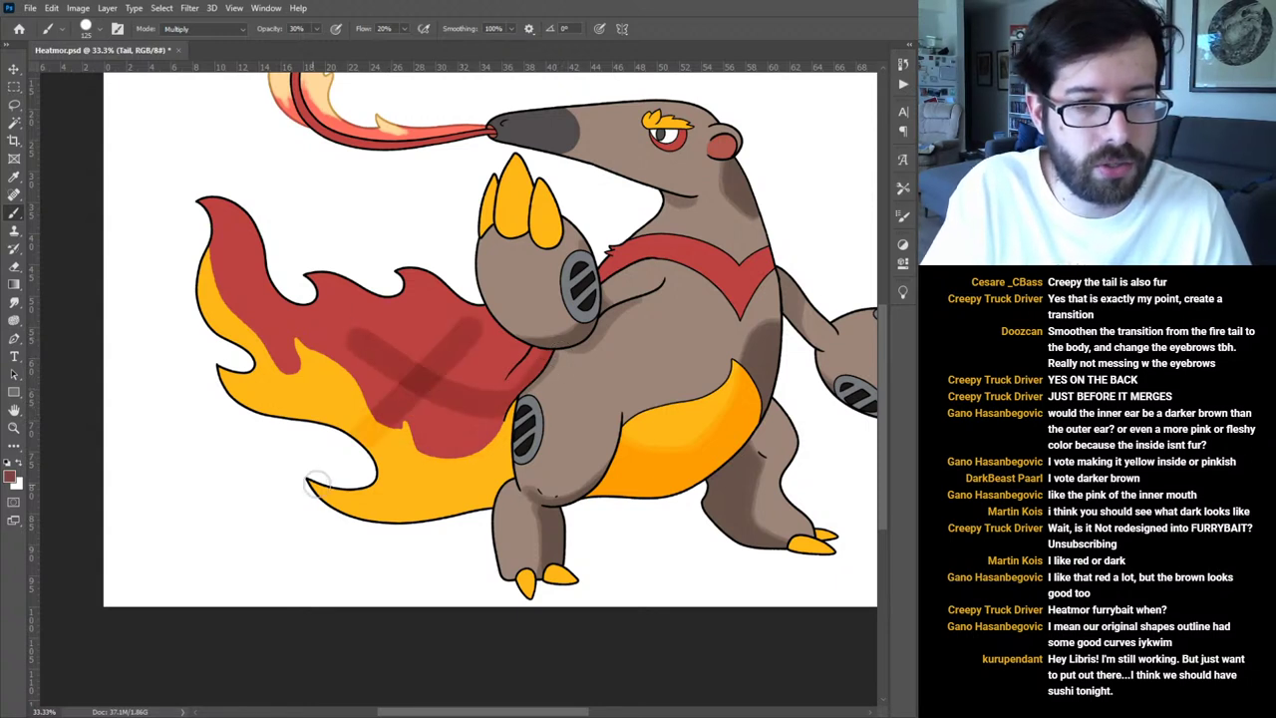
pyautogui.hotkey('ctrl', 'z')
pyautogui.hotkey('ctrl', 'z')
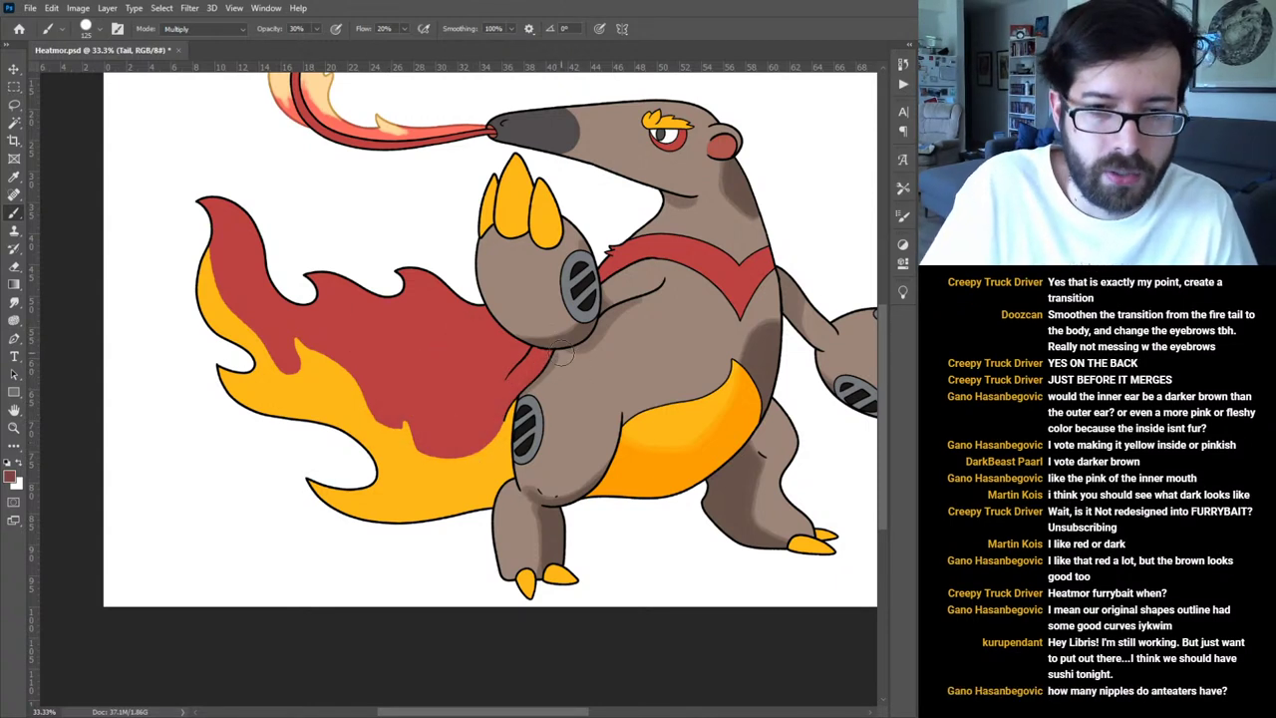
# Shade the lower red and yellow flames of the tail from its base towards the tip, building up darker Multiply layers.
pyautogui.moveTo(546, 379)
pyautogui.mouseDown()
pyautogui.moveTo(488, 421)
pyautogui.moveTo(446, 424)
pyautogui.moveTo(404, 409)
pyautogui.moveTo(379, 373)
pyautogui.moveTo(361, 399)
pyautogui.moveTo(308, 395)
pyautogui.moveTo(220, 323)
pyautogui.moveTo(212, 358)
pyautogui.mouseUp()
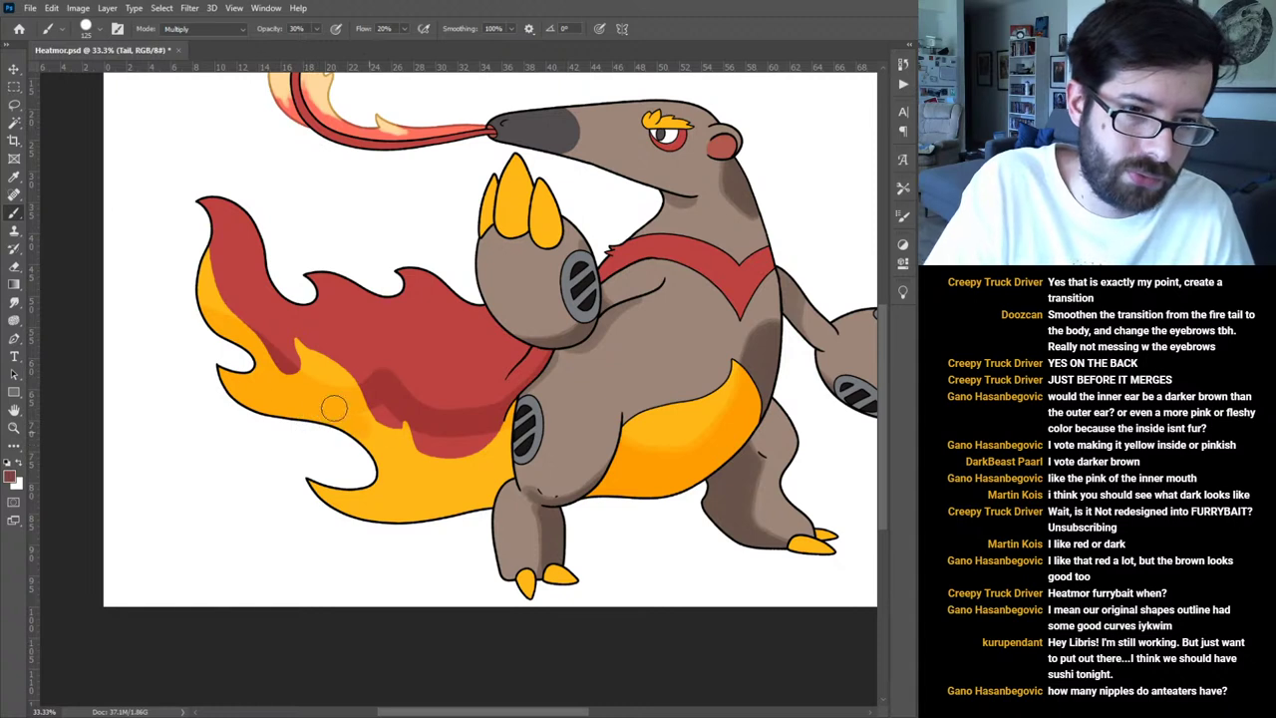
pyautogui.moveTo(399, 420)
pyautogui.mouseDown()
pyautogui.moveTo(359, 405)
pyautogui.moveTo(458, 467)
pyautogui.moveTo(402, 518)
pyautogui.moveTo(328, 494)
pyautogui.mouseUp()
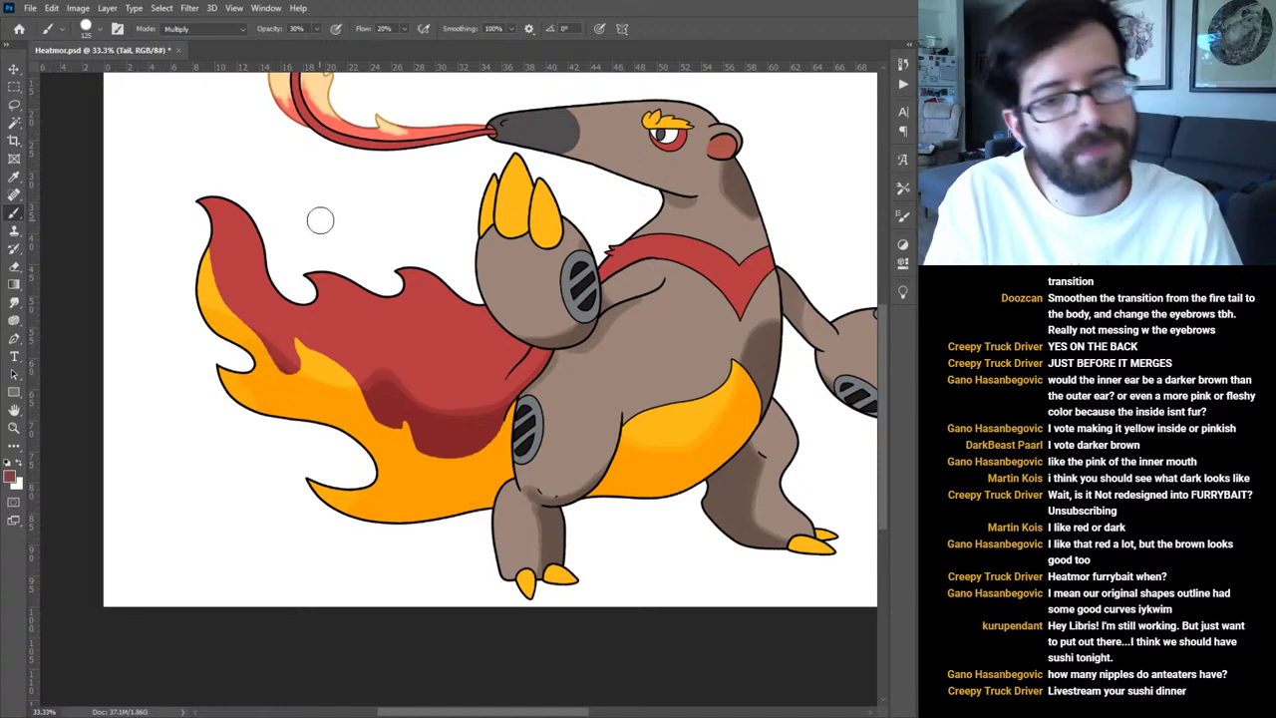
# Shade the red tongue near the mouth on the Tongue layer with the Multiply brush.
pyautogui.moveTo(491, 232); pyautogui.dragTo(546, 386)
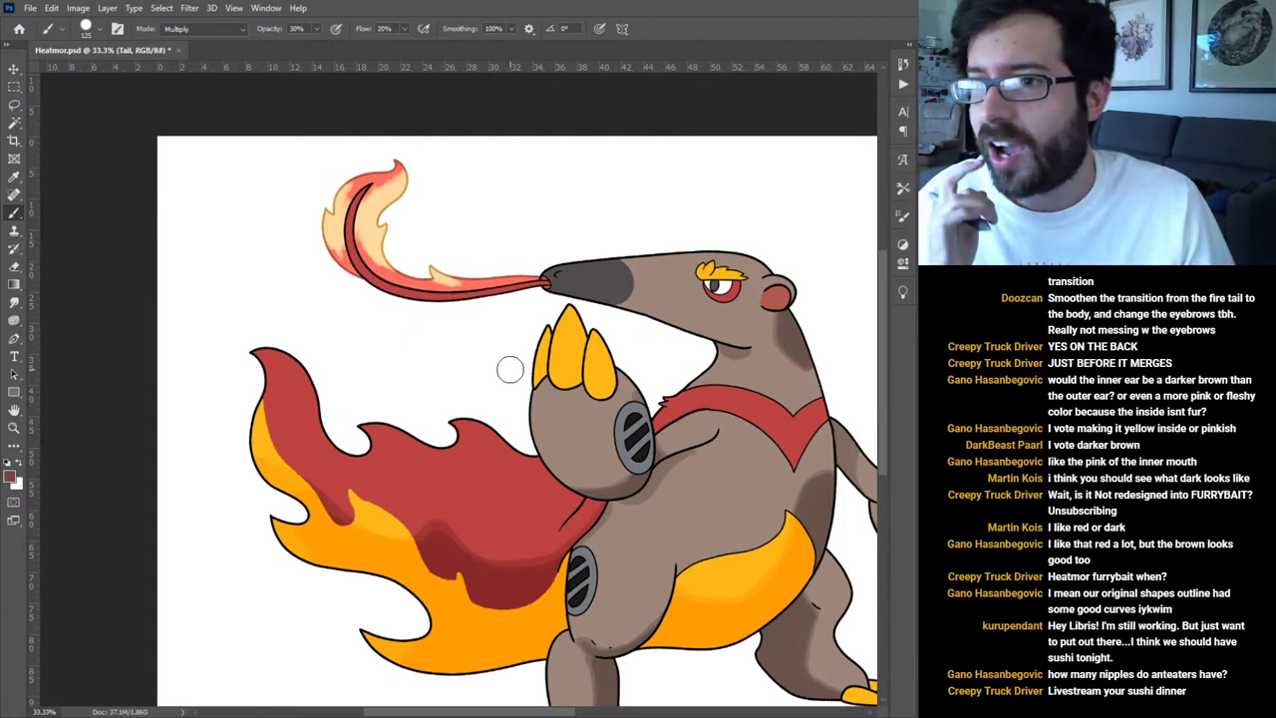
pyautogui.hotkey('ctrl', '+')
pyautogui.hotkey('ctrl', '+')
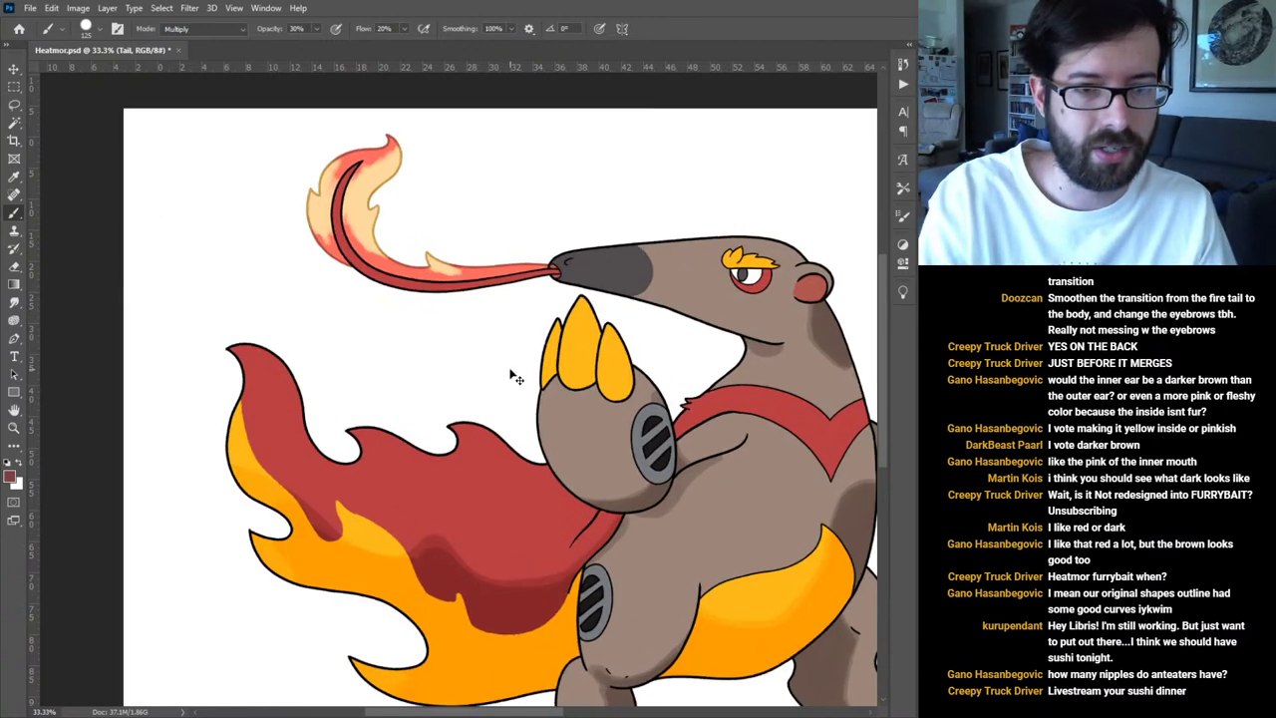
pyautogui.moveTo(450, 249); pyautogui.dragTo(498, 447)
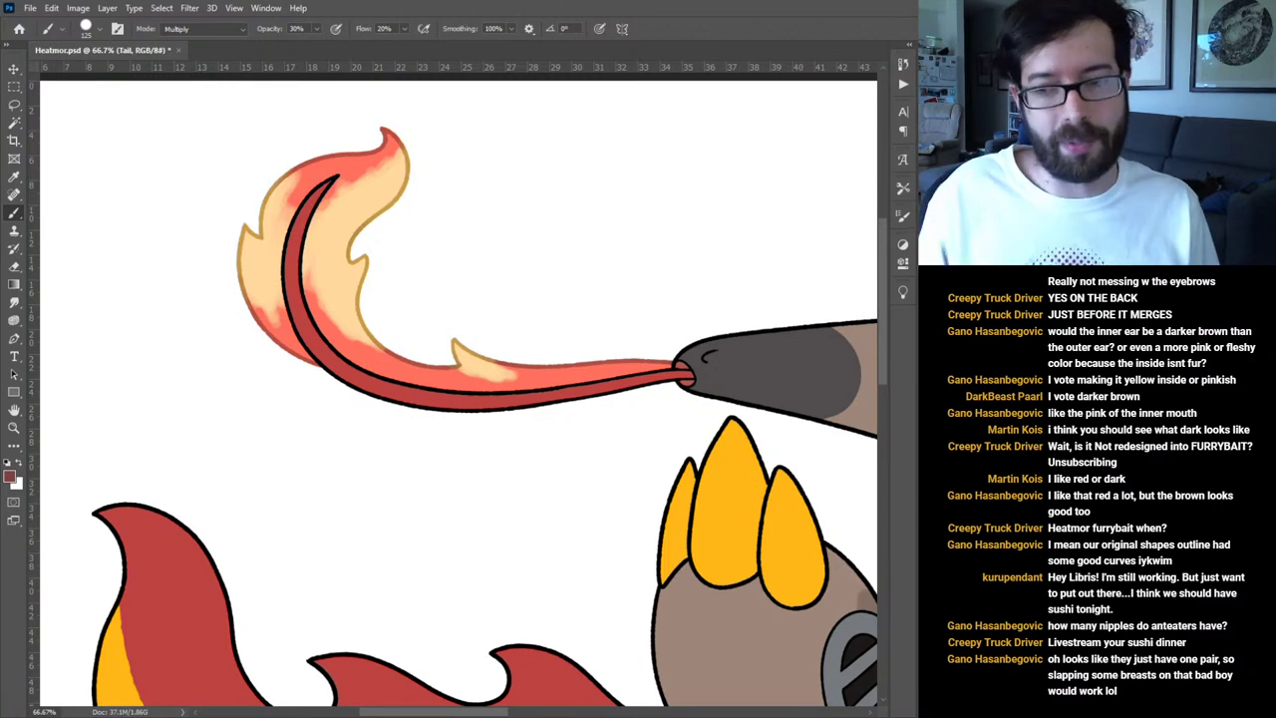
pyautogui.hotkey('alt', ']')
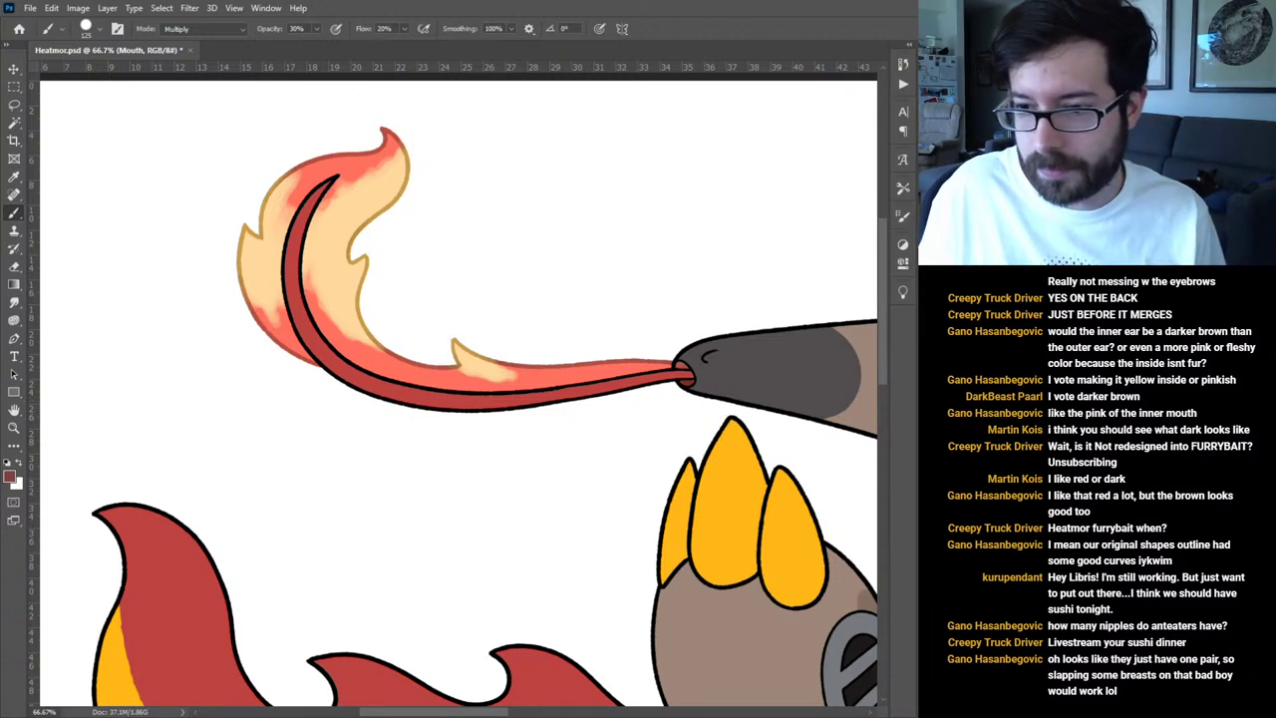
pyautogui.hotkey('alt', ']')
pyautogui.moveTo(680, 384)
pyautogui.mouseDown()
pyautogui.moveTo(429, 393)
pyautogui.moveTo(391, 392)
pyautogui.mouseUp()
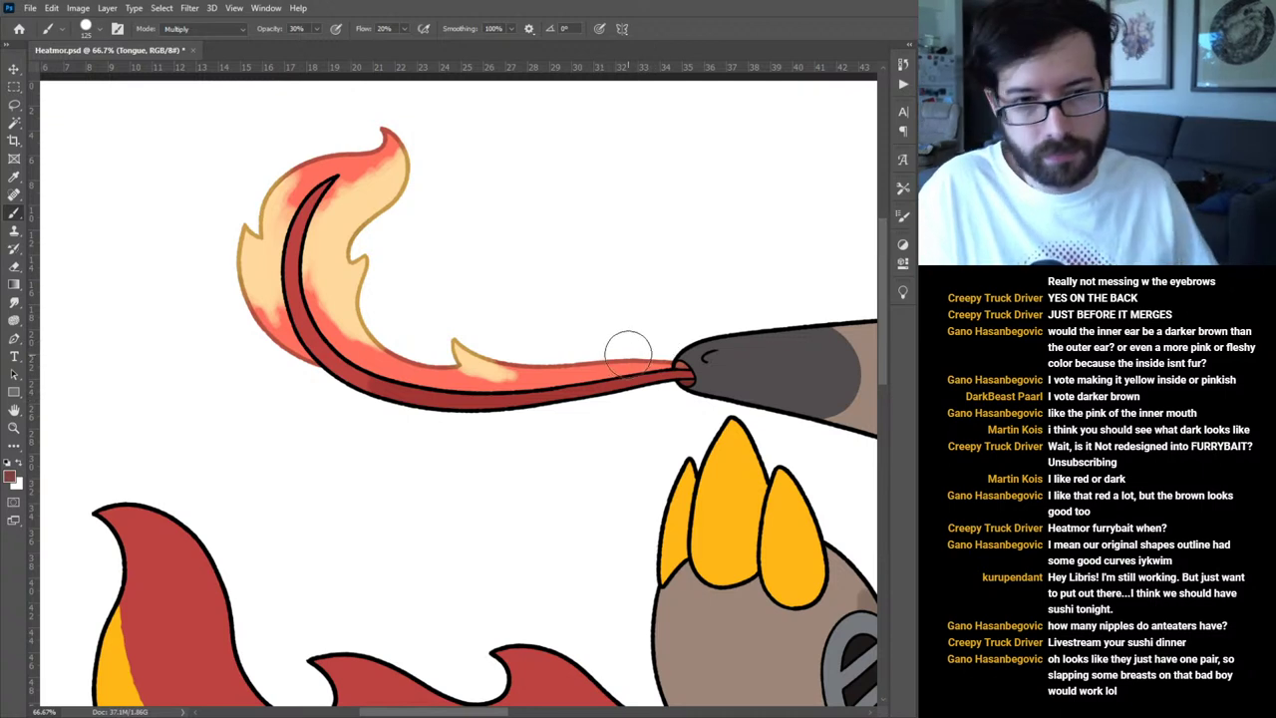
pyautogui.hotkey('ctrl', 'z')
pyautogui.moveTo(683, 382); pyautogui.dragTo(583, 390)
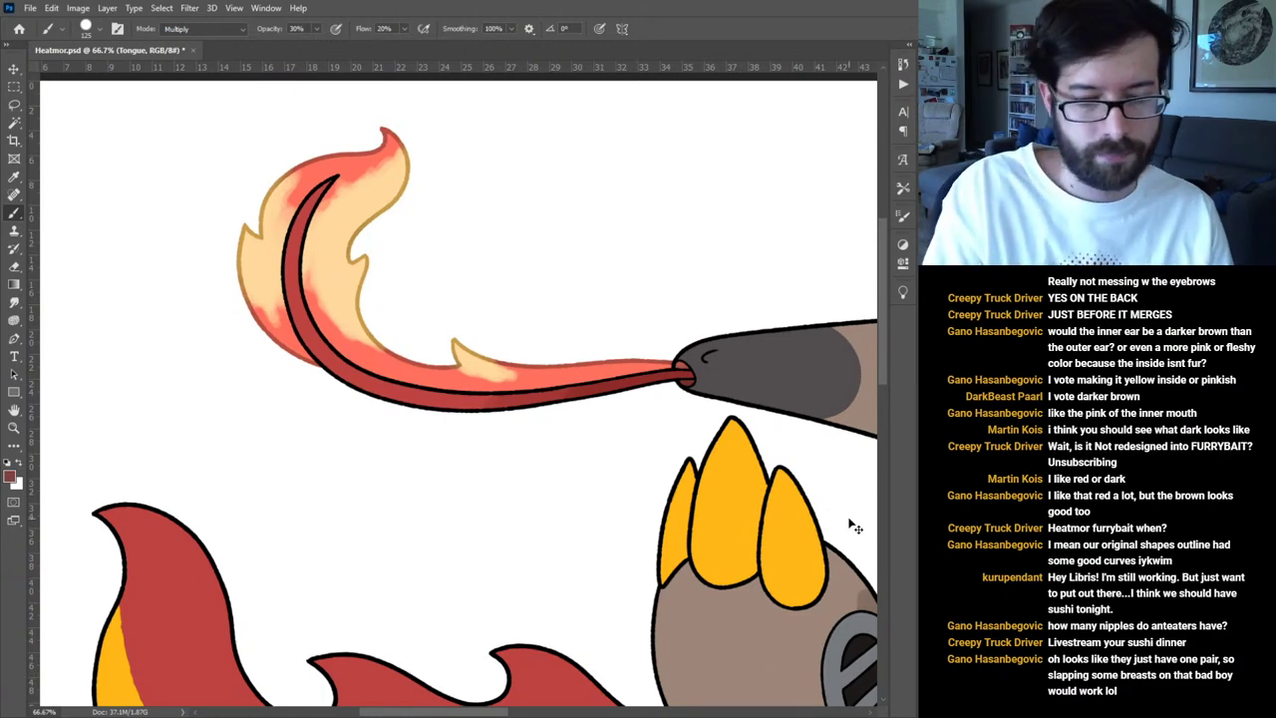
pyautogui.hotkey('ctrl', '0')
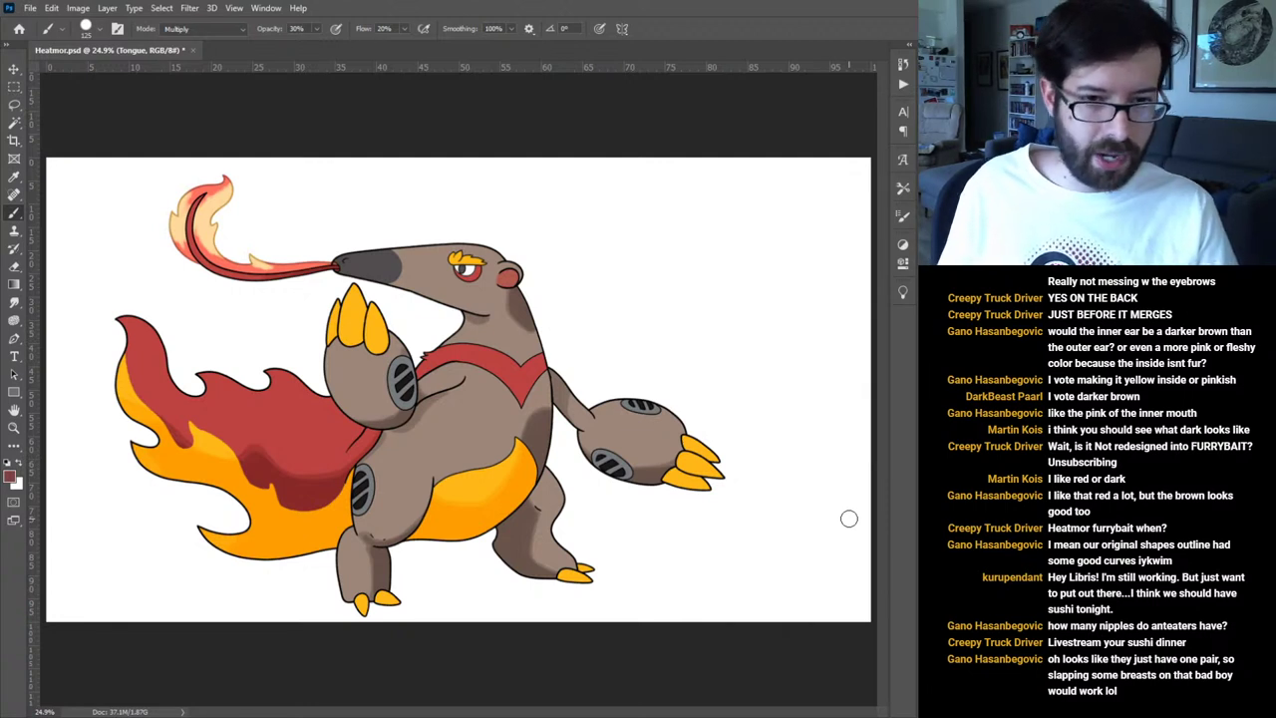
# Sample the darker orange from the shaded part of the belly as the brush colour.
pyautogui.press('i')
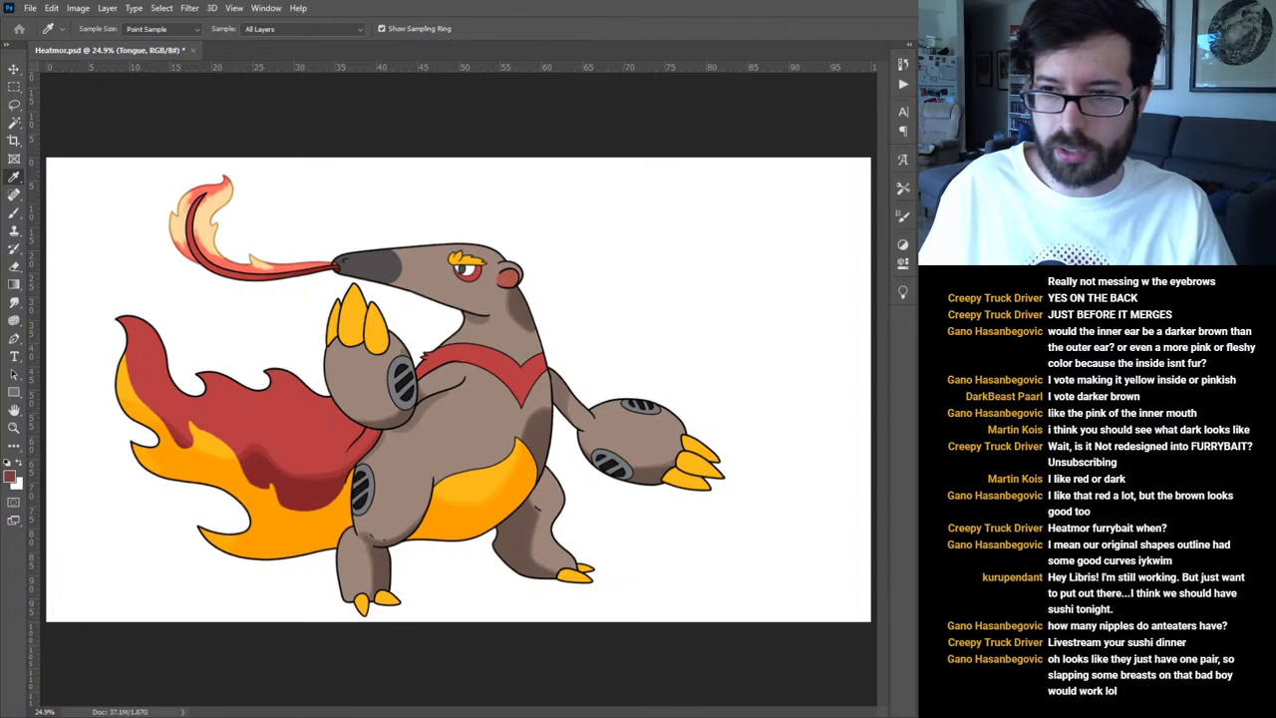
pyautogui.click(518, 498)
pyautogui.press('b')
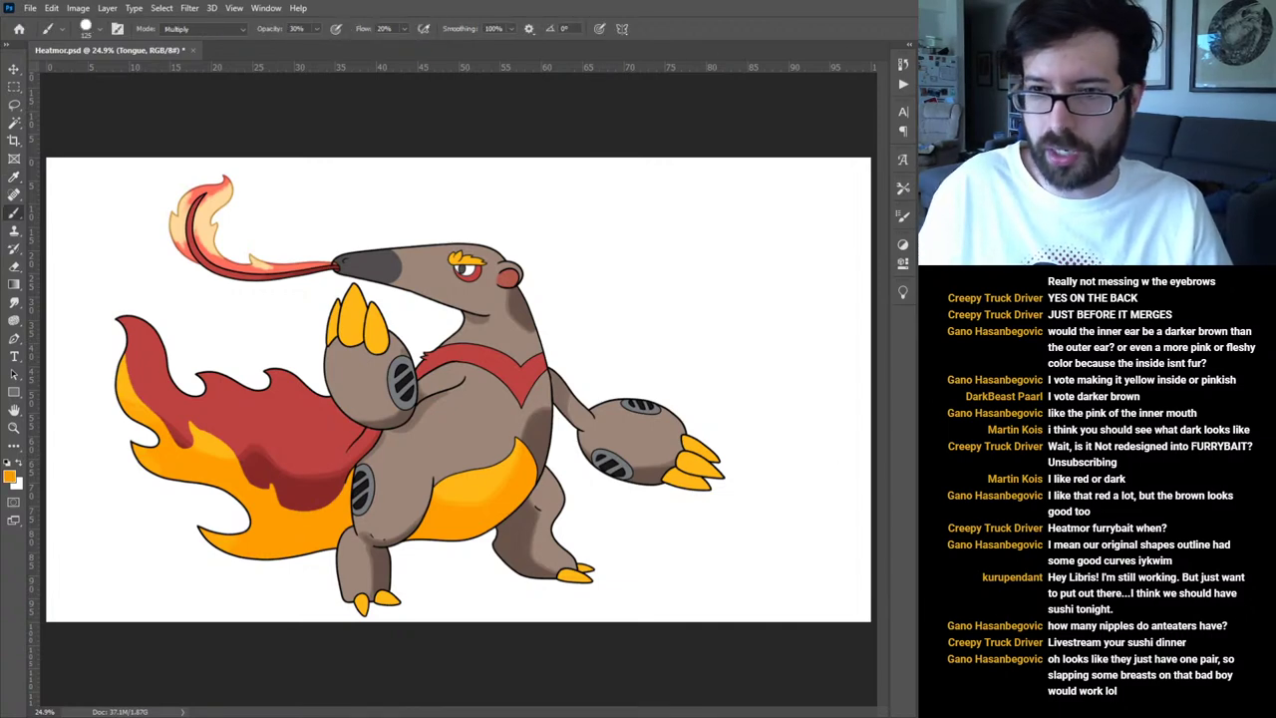
# Shade the right edge of the raised paw's rightmost claw on the Claws layer with a Multiply brush at size 40.
pyautogui.hotkey('ctrl', '1')
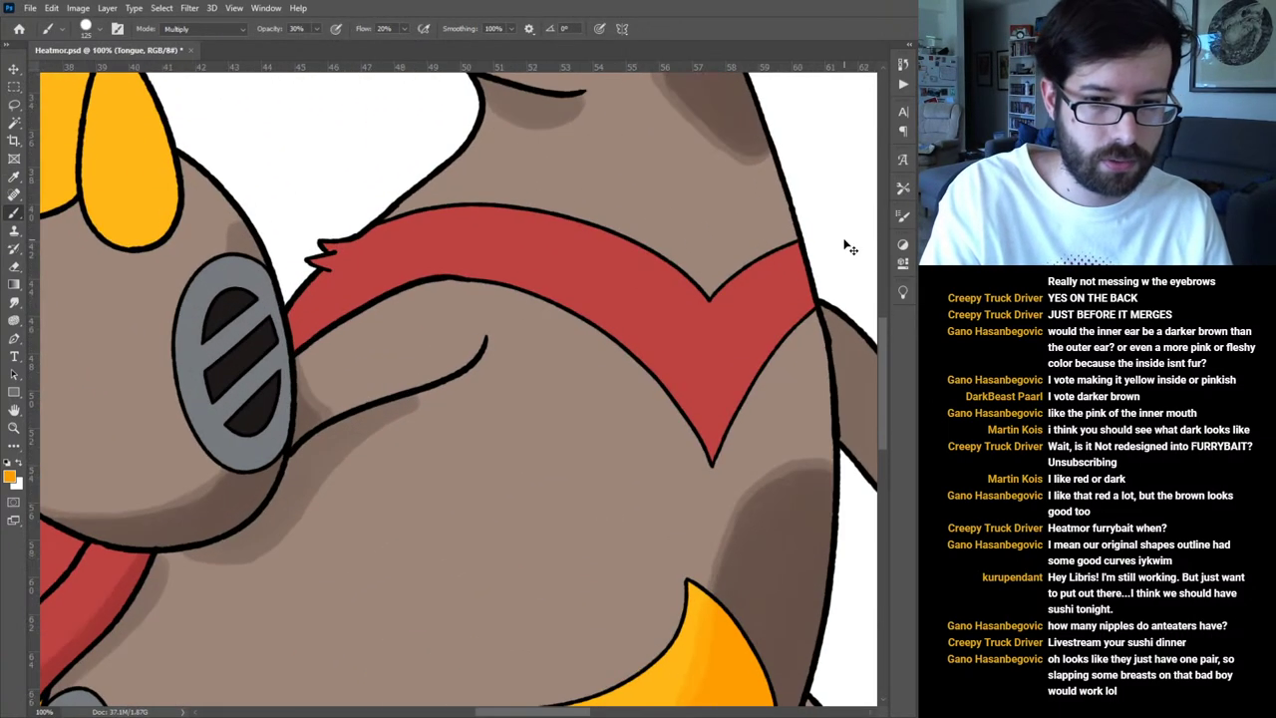
pyautogui.hotkey('ctrl', '+')
pyautogui.moveTo(281, 279); pyautogui.dragTo(573, 438)
pyautogui.moveTo(84, 139); pyautogui.dragTo(470, 425)
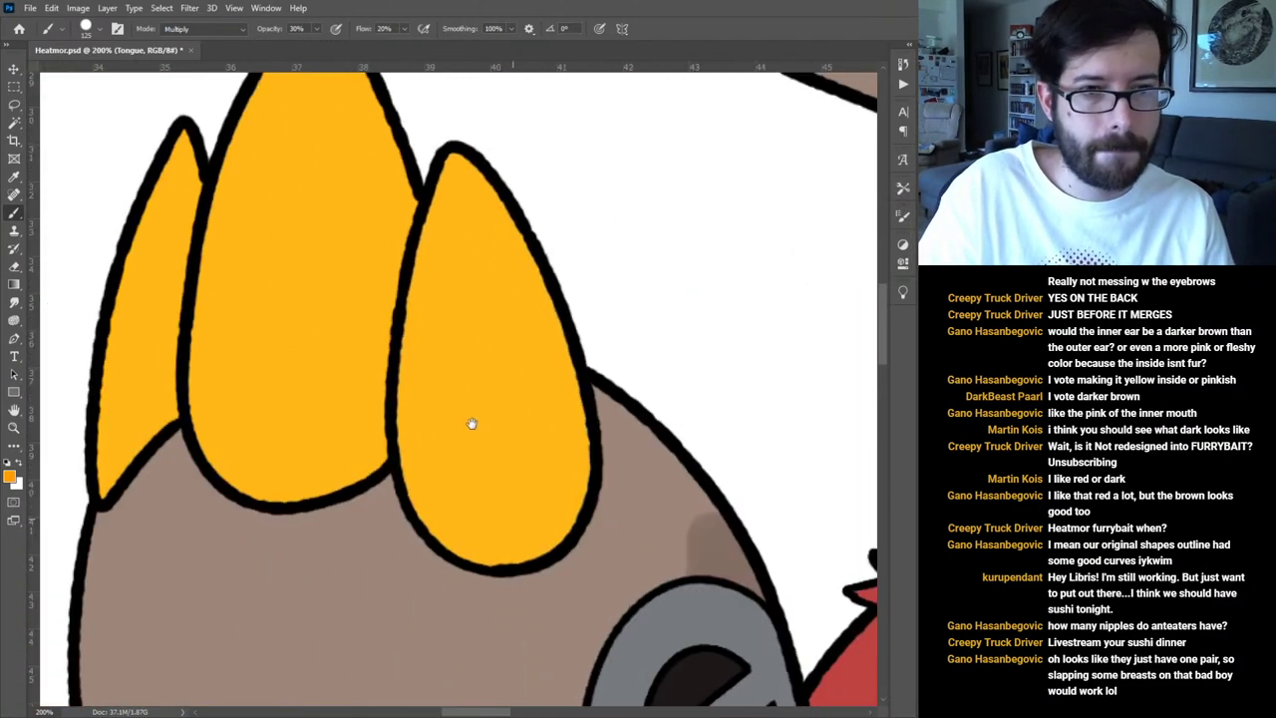
pyautogui.press('[')
pyautogui.press('[')
pyautogui.press('[')
pyautogui.press('[')
pyautogui.press('[')
pyautogui.press('[')
pyautogui.press('[')
pyautogui.press('[')
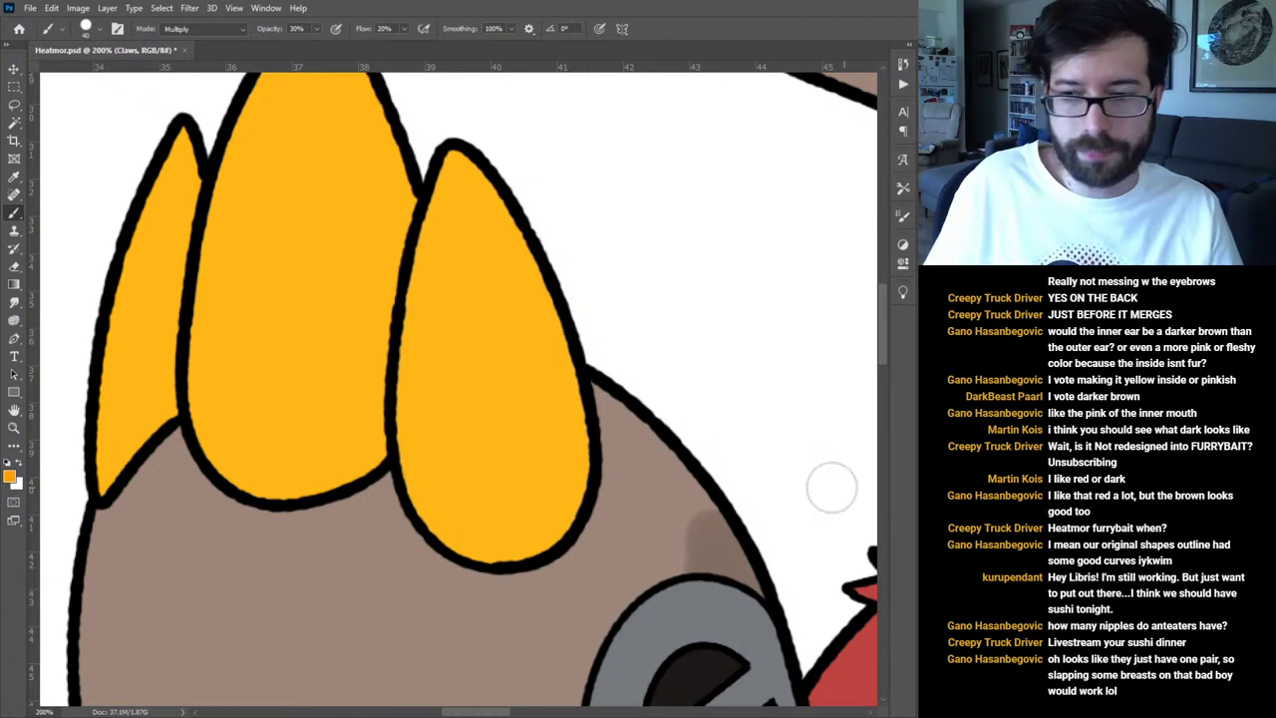
pyautogui.moveTo(540, 236)
pyautogui.mouseDown()
pyautogui.moveTo(538, 431)
pyautogui.moveTo(494, 648)
pyautogui.moveTo(582, 439)
pyautogui.moveTo(554, 291)
pyautogui.moveTo(556, 526)
pyautogui.moveTo(513, 601)
pyautogui.moveTo(550, 363)
pyautogui.moveTo(559, 544)
pyautogui.moveTo(537, 599)
pyautogui.moveTo(574, 482)
pyautogui.moveTo(558, 479)
pyautogui.moveTo(518, 409)
pyautogui.mouseUp()
# Select the raised paw's middle claw with the Magic Wand, expand the selection, and shade its right side with the Multiply brush.
pyautogui.press('w')
pyautogui.click(365, 398)
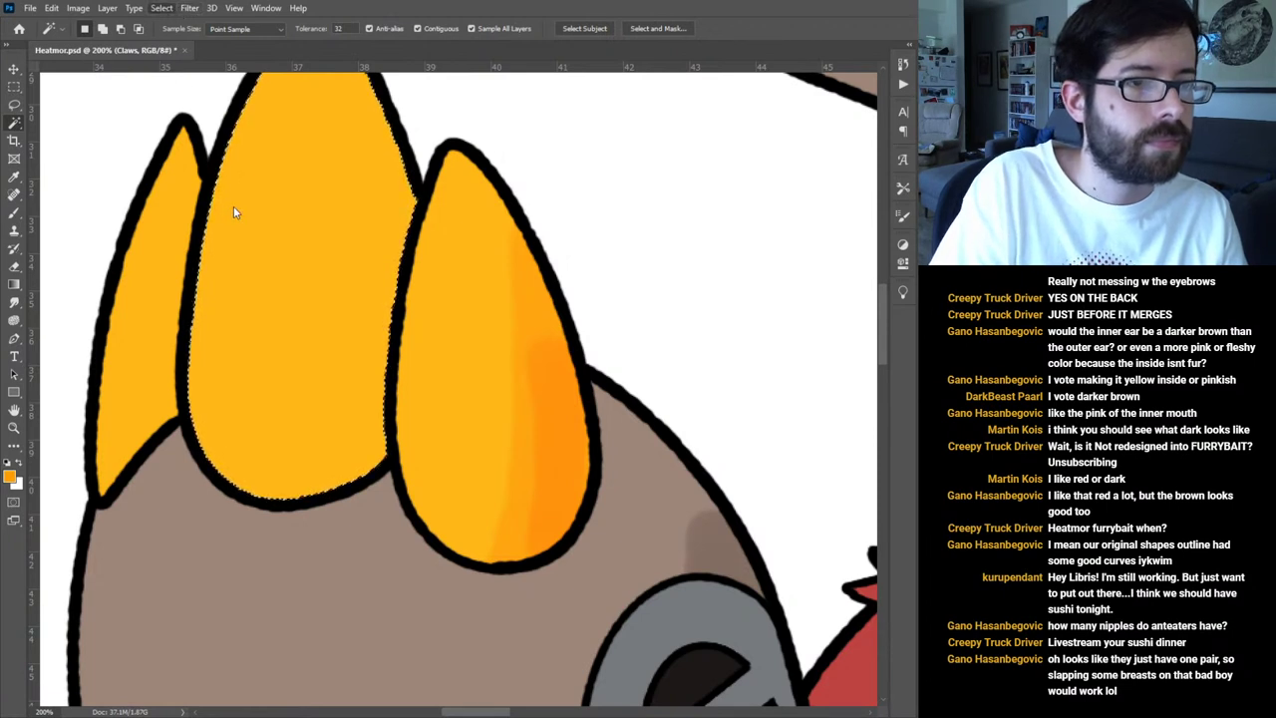
pyautogui.click(331, 234)
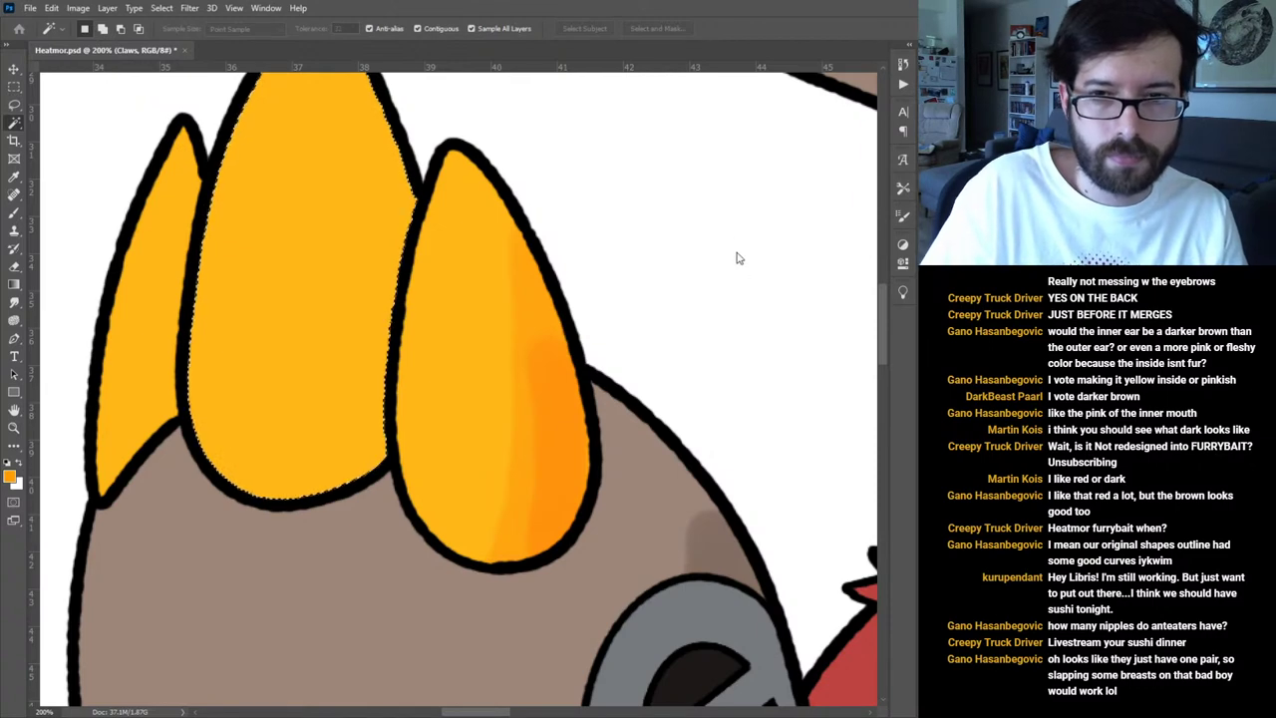
pyautogui.hotkey('ctrl', '-')
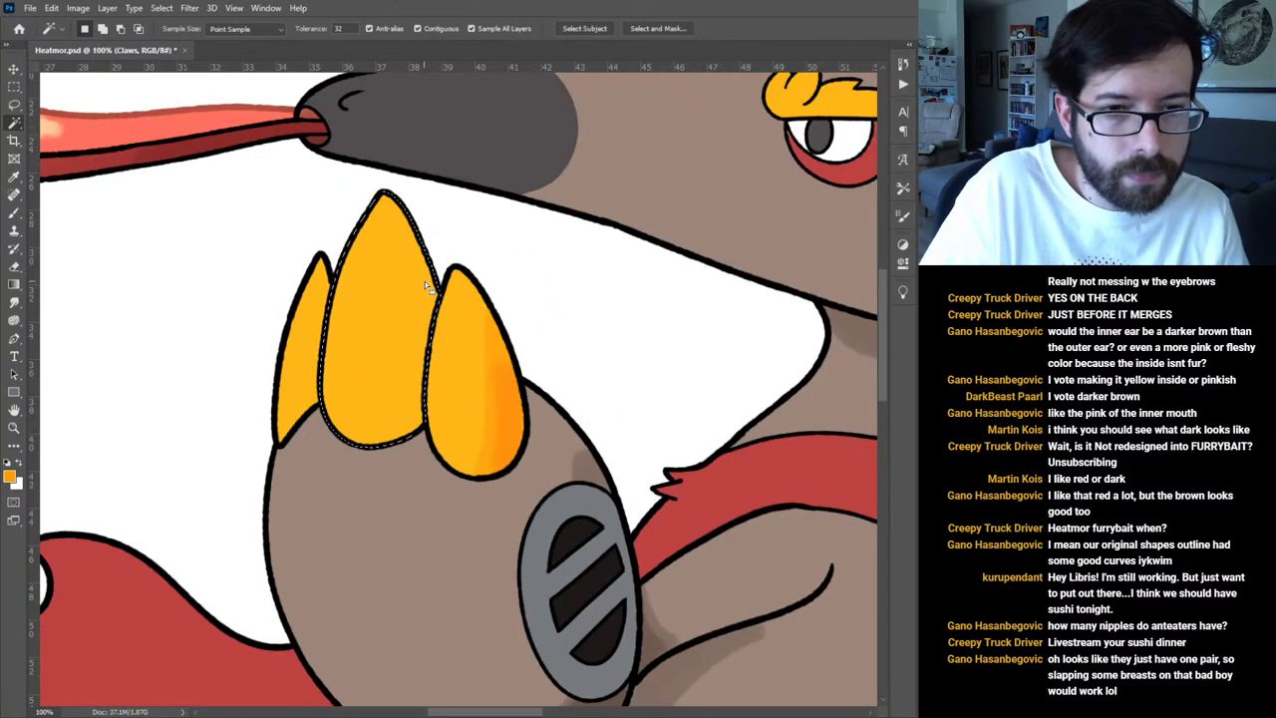
pyautogui.press('b')
pyautogui.moveTo(399, 236)
pyautogui.mouseDown()
pyautogui.moveTo(385, 367)
pyautogui.moveTo(412, 508)
pyautogui.moveTo(404, 489)
pyautogui.moveTo(409, 256)
pyautogui.moveTo(419, 379)
pyautogui.moveTo(409, 229)
pyautogui.moveTo(417, 447)
pyautogui.moveTo(441, 508)
pyautogui.moveTo(404, 318)
pyautogui.moveTo(410, 381)
pyautogui.moveTo(444, 289)
pyautogui.moveTo(414, 358)
pyautogui.moveTo(399, 312)
pyautogui.moveTo(403, 341)
pyautogui.moveTo(415, 315)
pyautogui.moveTo(399, 336)
pyautogui.moveTo(406, 304)
pyautogui.moveTo(396, 347)
pyautogui.moveTo(398, 287)
pyautogui.moveTo(414, 467)
pyautogui.moveTo(394, 295)
pyautogui.moveTo(394, 312)
pyautogui.moveTo(418, 447)
pyautogui.moveTo(408, 273)
pyautogui.moveTo(422, 372)
pyautogui.moveTo(433, 315)
pyautogui.moveTo(442, 370)
pyautogui.moveTo(424, 319)
pyautogui.mouseUp()
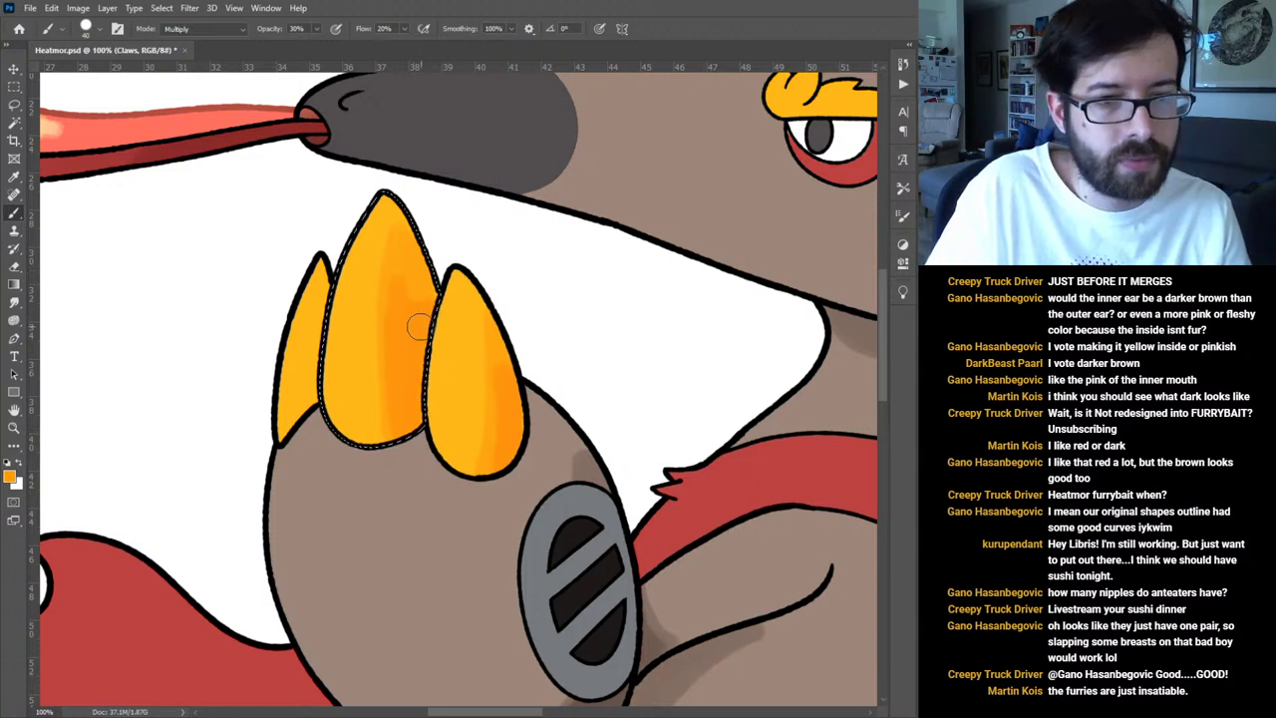
# Select the raised paw's leftmost claw, shade its right side in orange, and clear the selection.
pyautogui.press('w')
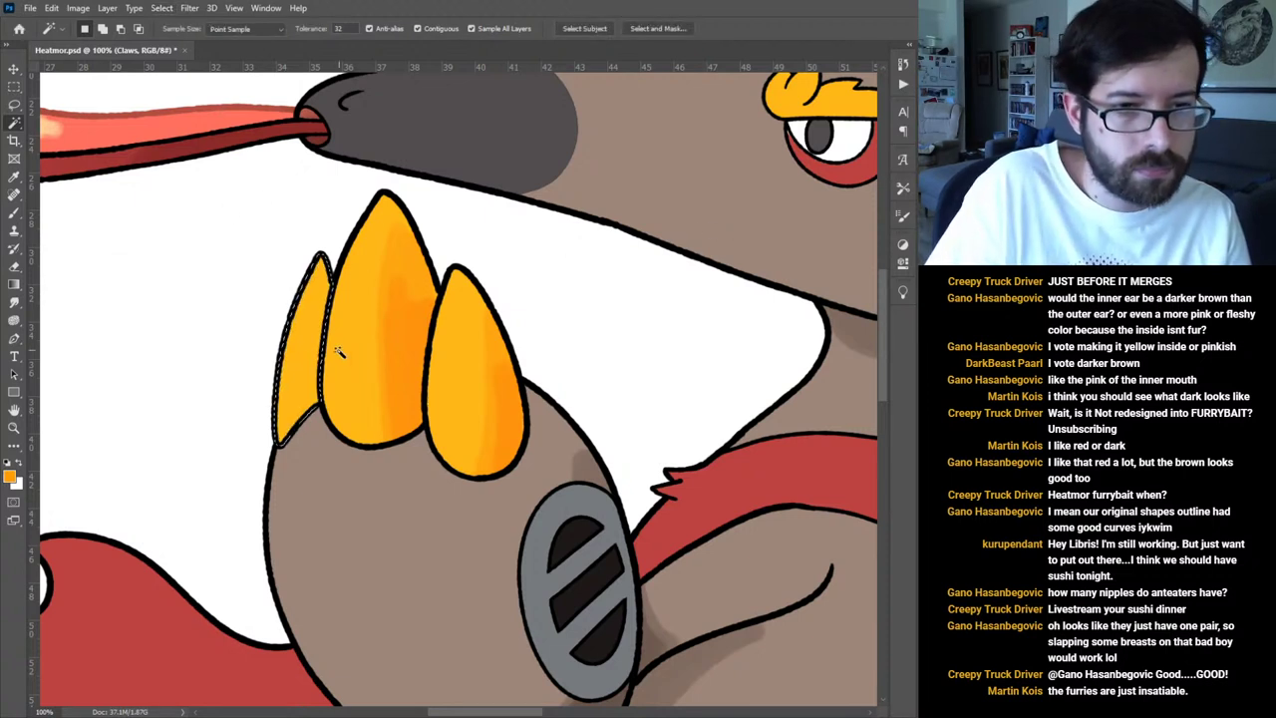
pyautogui.press('b')
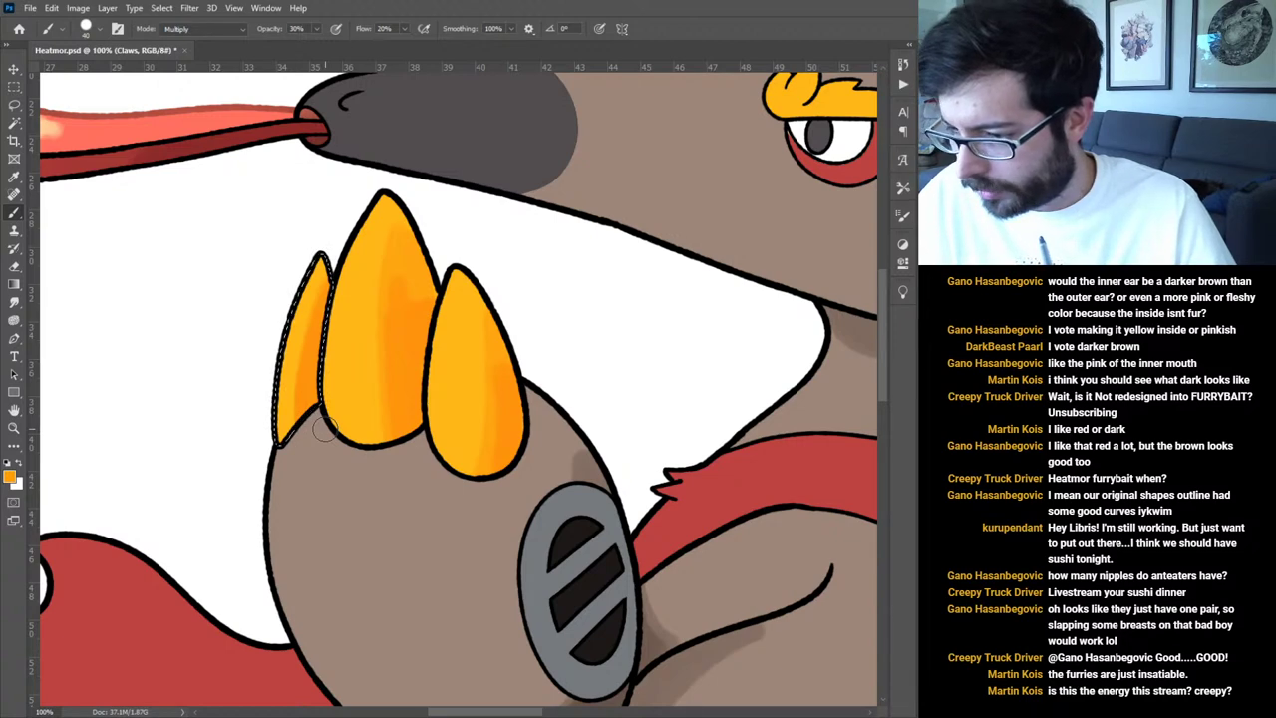
pyautogui.hotkey('ctrl', 'd')
# Select the outstretched paw's lowest claw, expand the selection, shade its base and lower edge in orange, and deselect.
pyautogui.moveTo(676, 412); pyautogui.dragTo(547, 202)
pyautogui.moveTo(628, 378); pyautogui.dragTo(291, 374)
pyautogui.press('w')
pyautogui.click(547, 465)
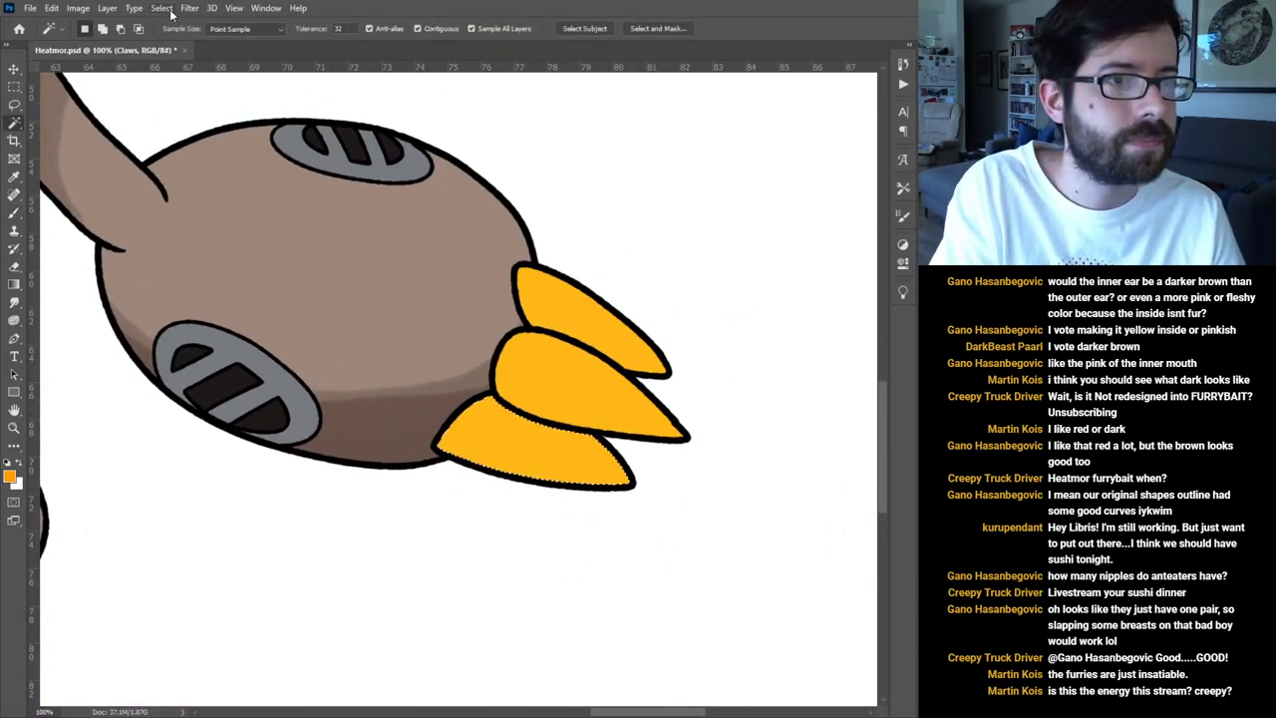
pyautogui.click(349, 266)
pyautogui.click(731, 239)
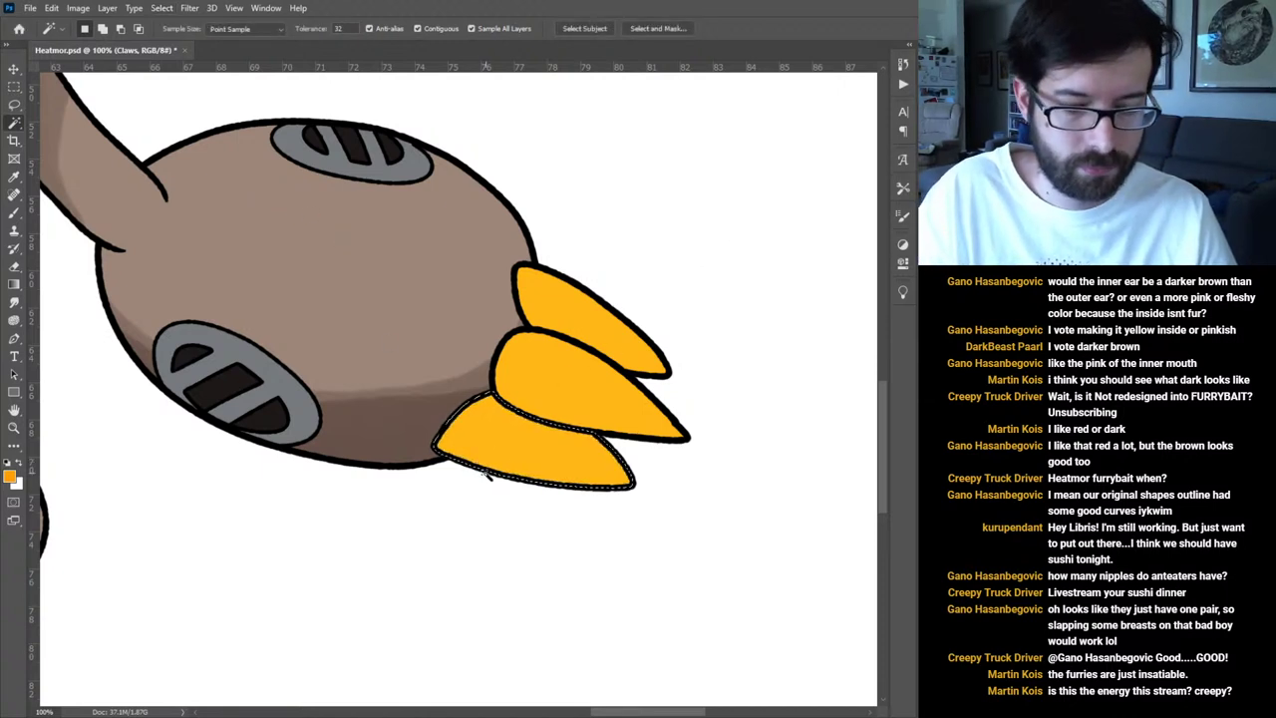
pyautogui.press('b')
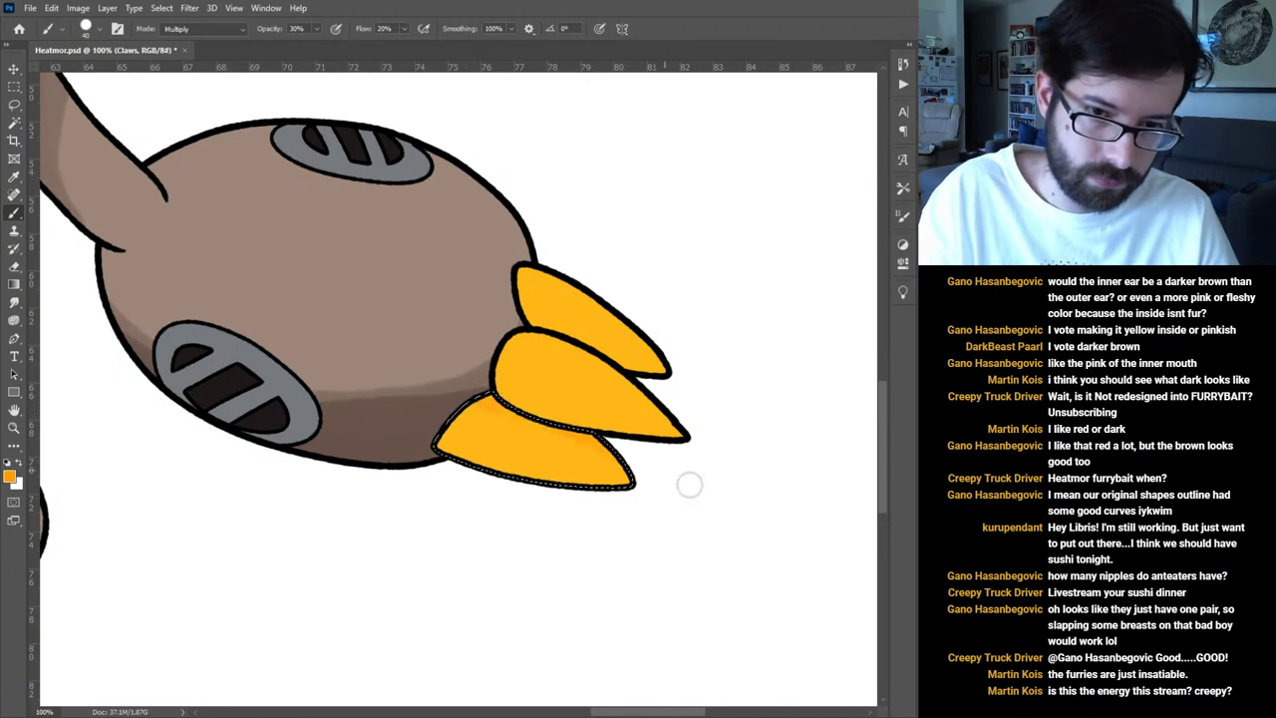
pyautogui.moveTo(423, 399)
pyautogui.mouseDown()
pyautogui.moveTo(663, 533)
pyautogui.moveTo(422, 419)
pyautogui.moveTo(539, 469)
pyautogui.moveTo(511, 493)
pyautogui.mouseUp()
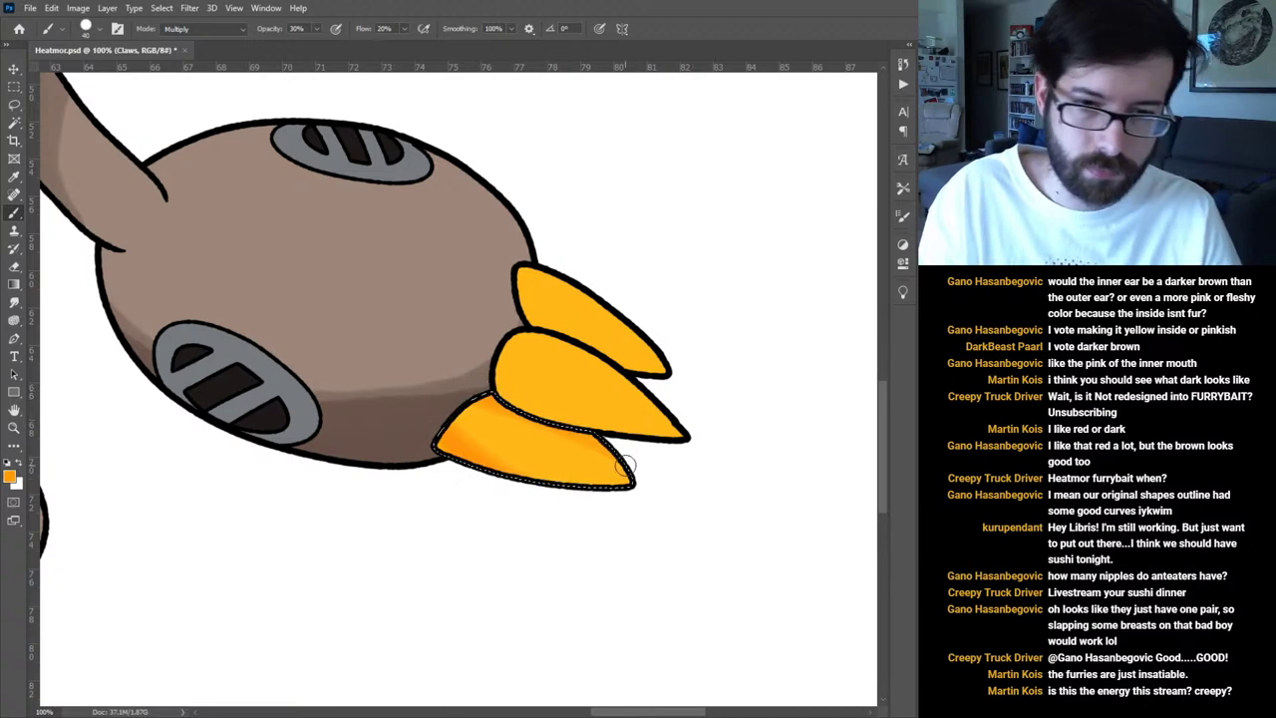
pyautogui.hotkey('ctrl', 'd')
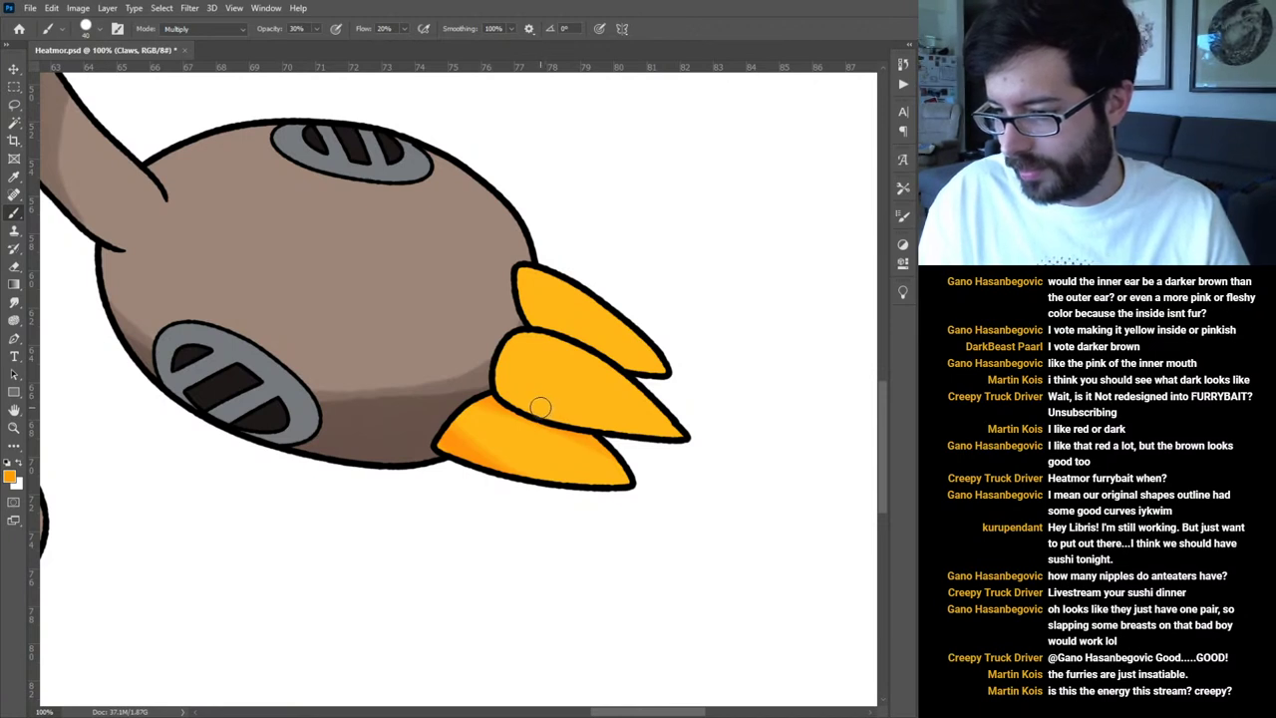
# Select the outstretched paw's top claw, expand the selection, shade along it from base to tip, and deselect.
pyautogui.press('w')
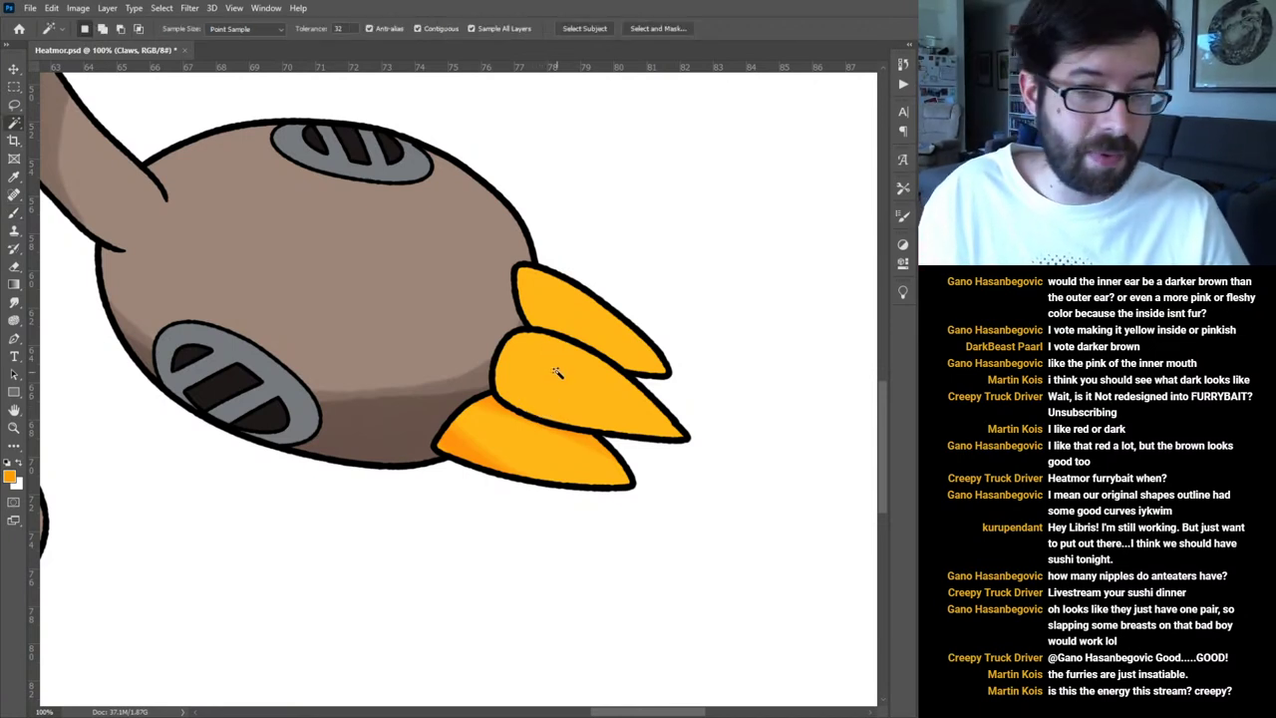
pyautogui.click(583, 309)
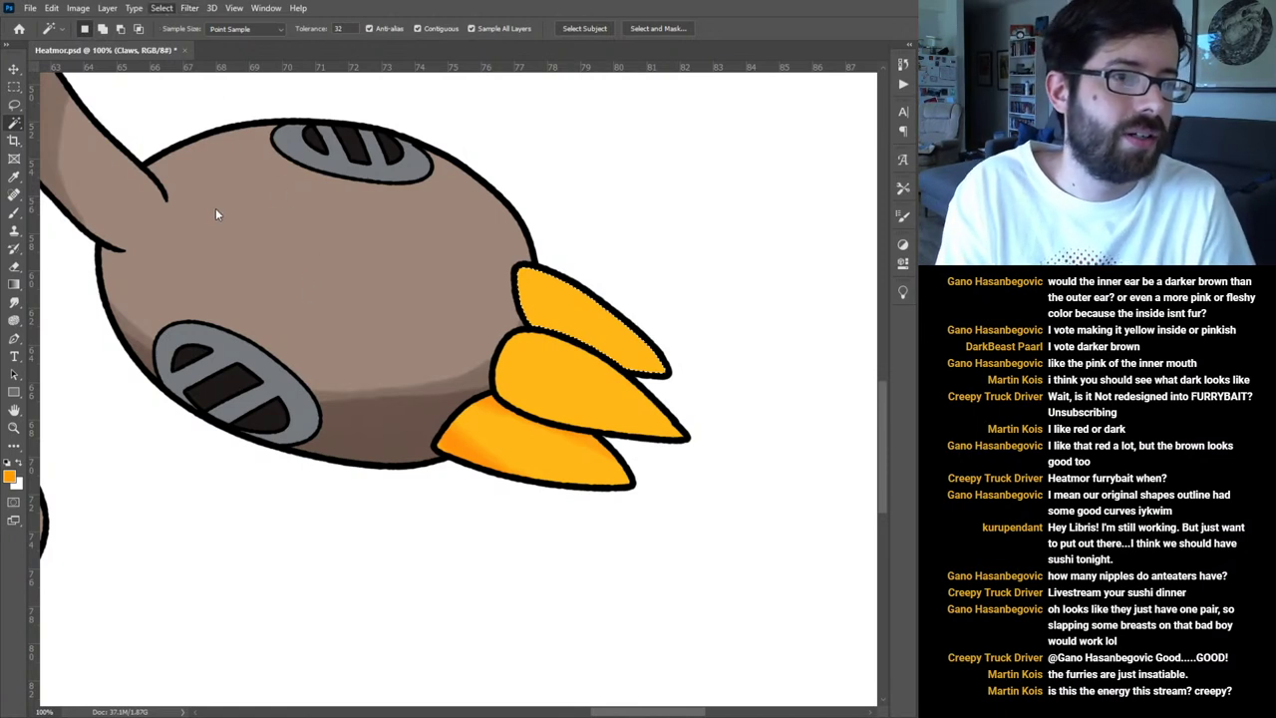
pyautogui.click(334, 229)
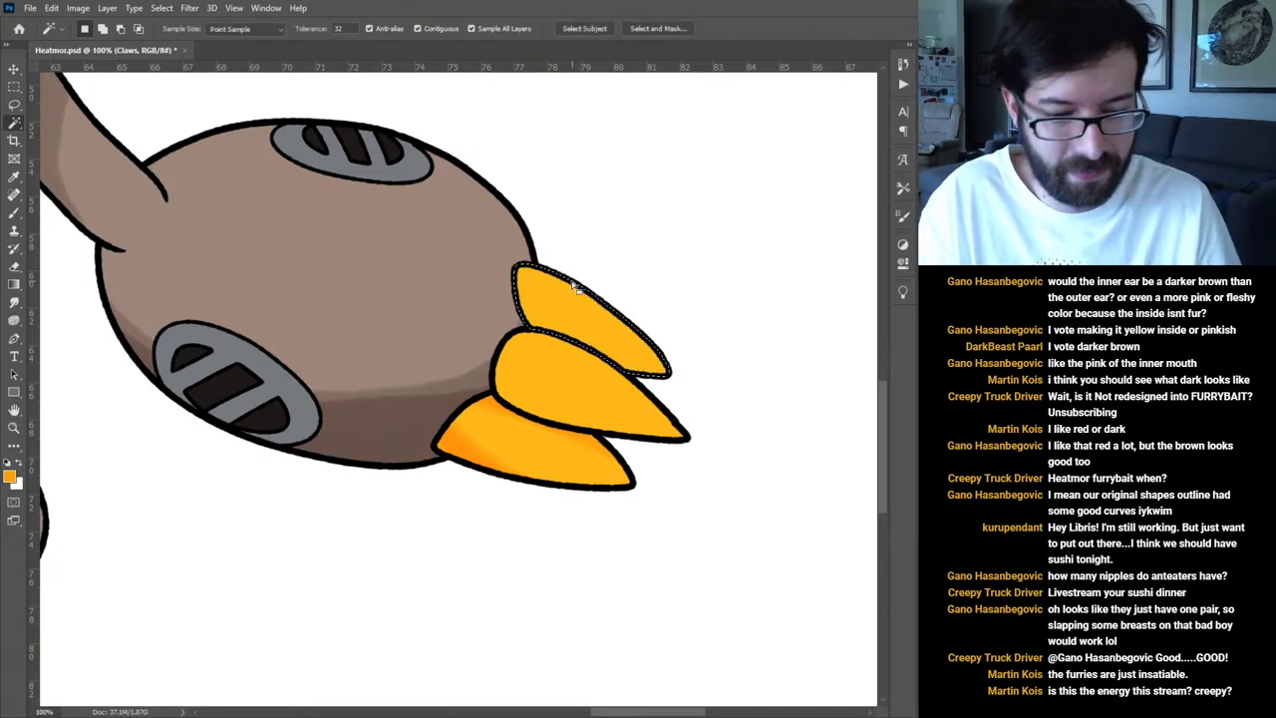
pyautogui.press('b')
pyautogui.moveTo(565, 282)
pyautogui.mouseDown()
pyautogui.moveTo(535, 262)
pyautogui.moveTo(679, 371)
pyautogui.mouseUp()
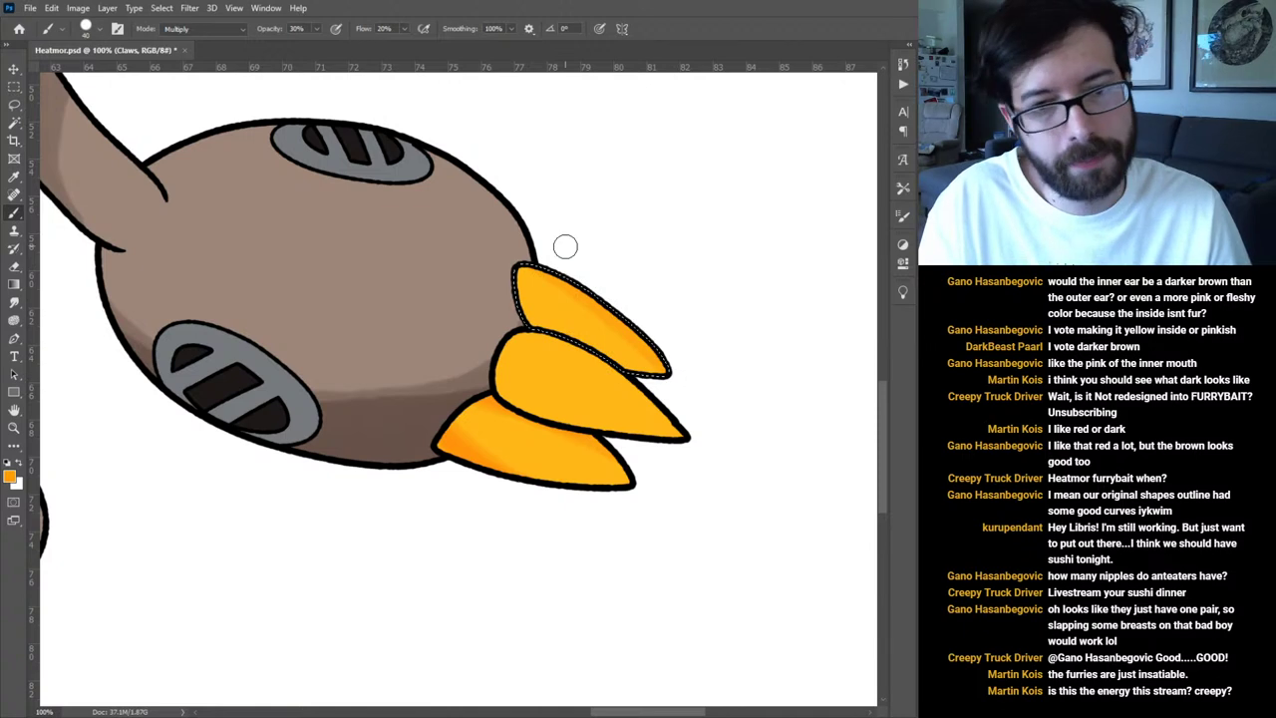
pyautogui.hotkey('ctrl', 'd')
# Select the outstretched paw's middle claw and shade it with the orange Multiply brush.
pyautogui.press('w')
pyautogui.click(597, 379)
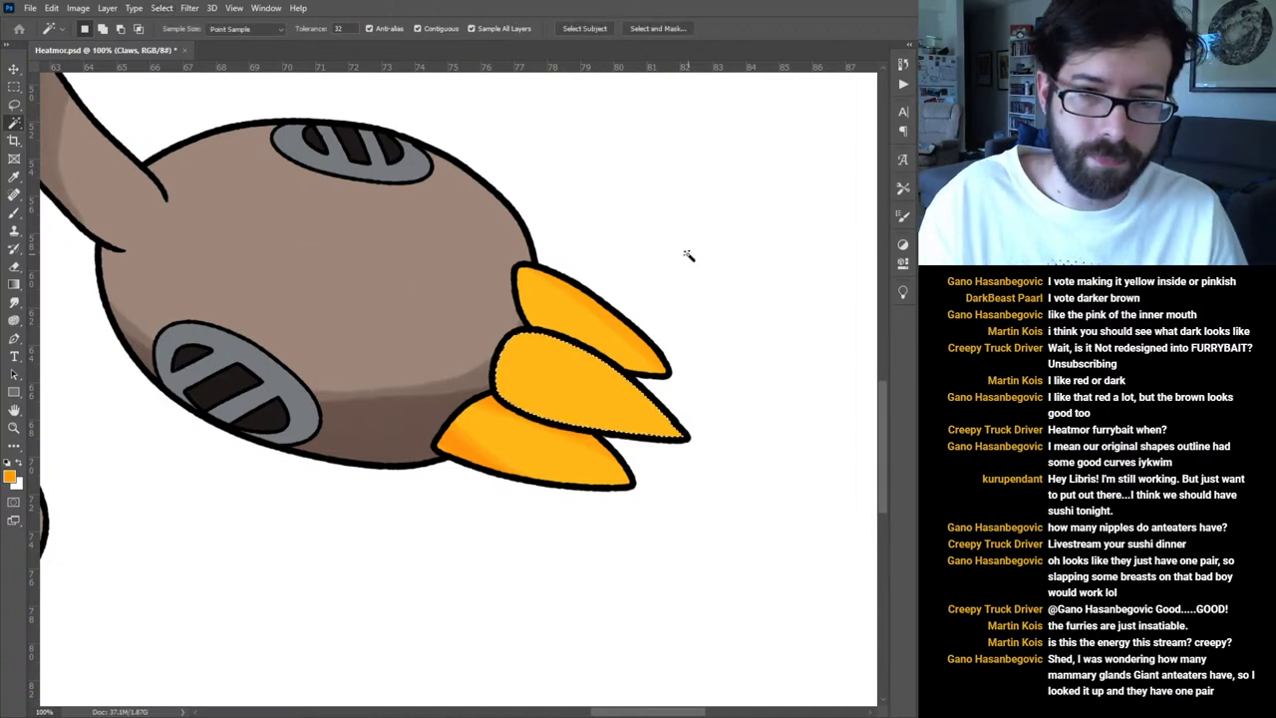
pyautogui.press('b')
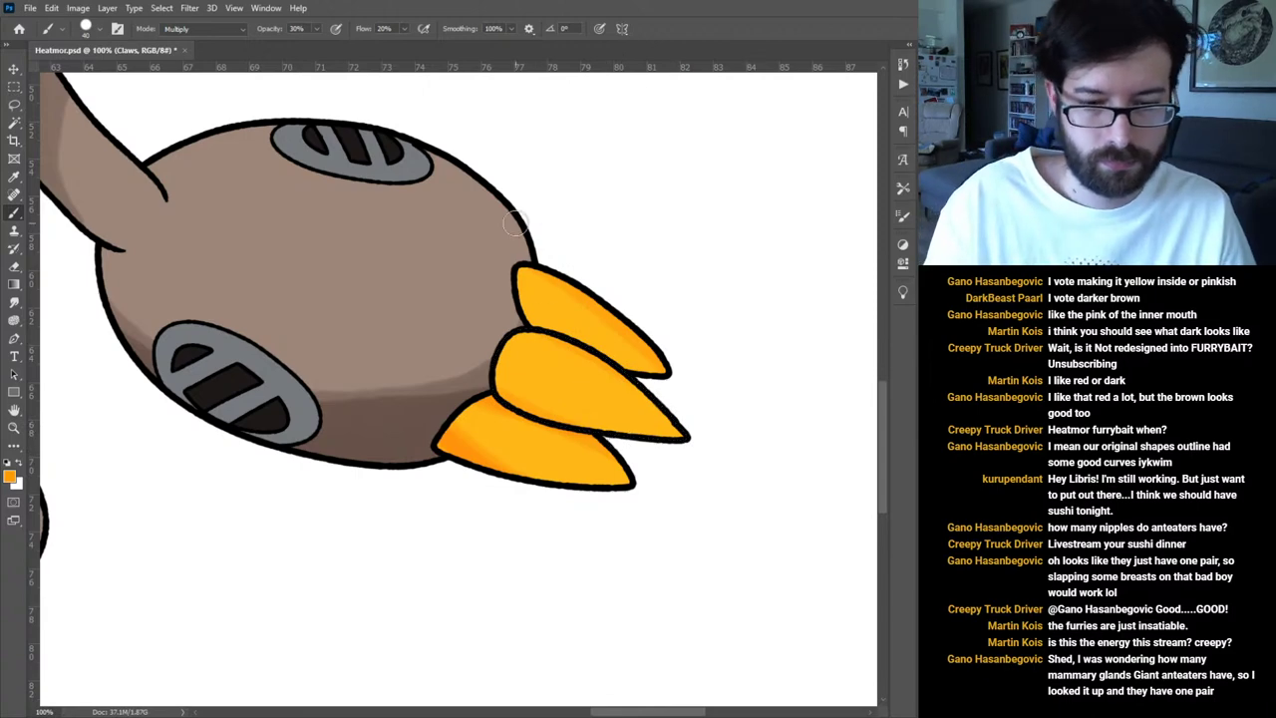
# Shade both claws of the left foot in orange with the Multiply brush.
pyautogui.hotkey('ctrl', '0')
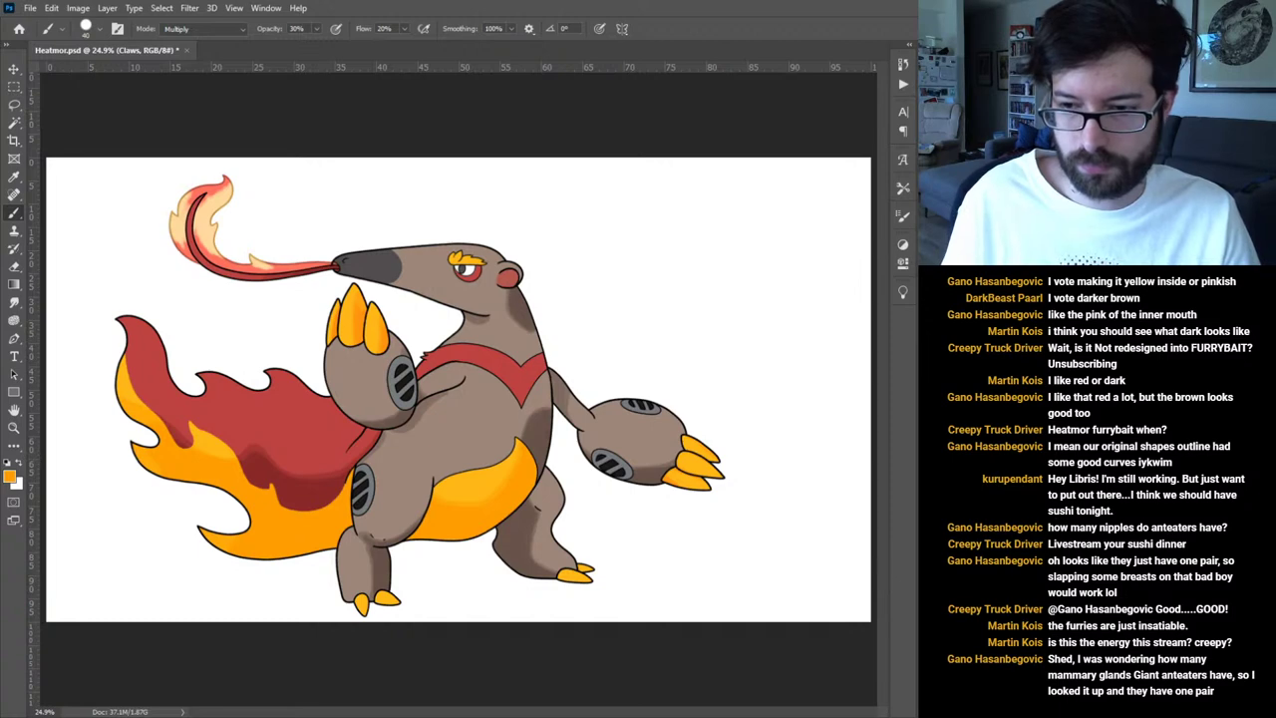
pyautogui.hotkey('ctrl', '+')
pyautogui.hotkey('ctrl', '+')
pyautogui.hotkey('ctrl', '+')
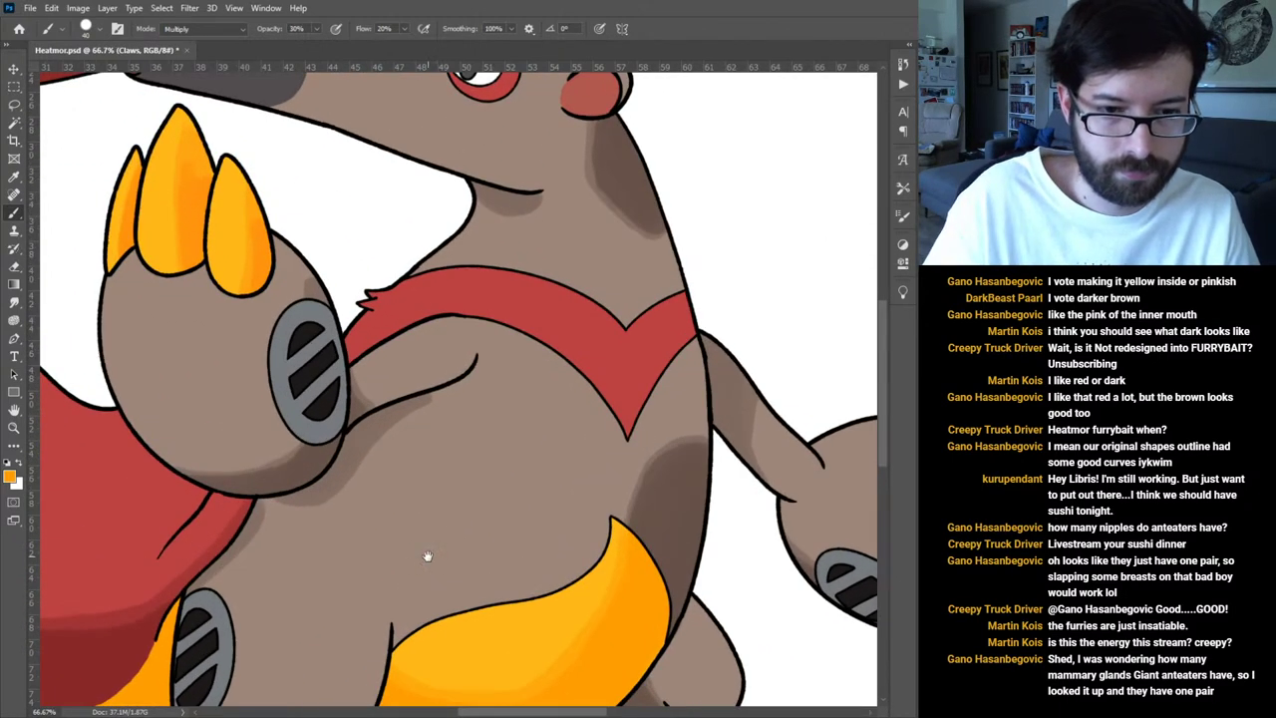
pyautogui.moveTo(427, 556); pyautogui.dragTo(493, 190)
pyautogui.hotkey('ctrl', '+')
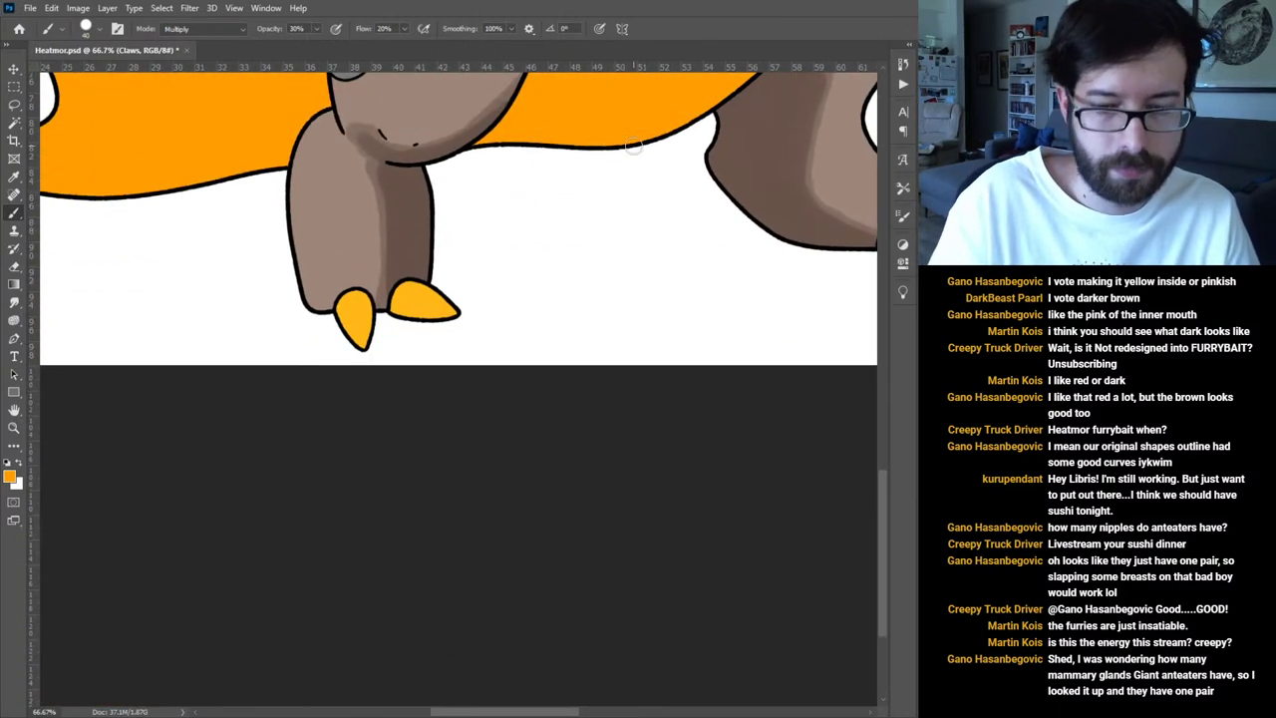
pyautogui.moveTo(371, 237)
pyautogui.mouseDown()
pyautogui.moveTo(399, 274)
pyautogui.moveTo(446, 276)
pyautogui.mouseUp()
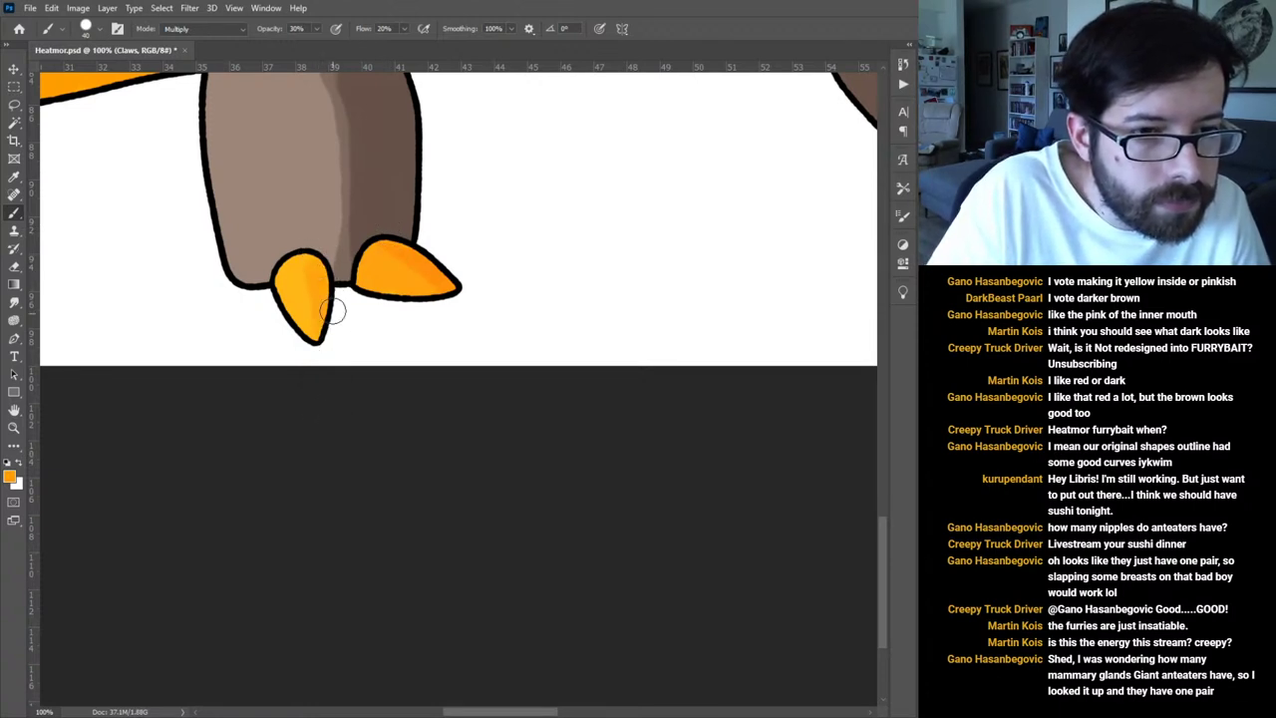
pyautogui.moveTo(322, 286); pyautogui.dragTo(326, 317)
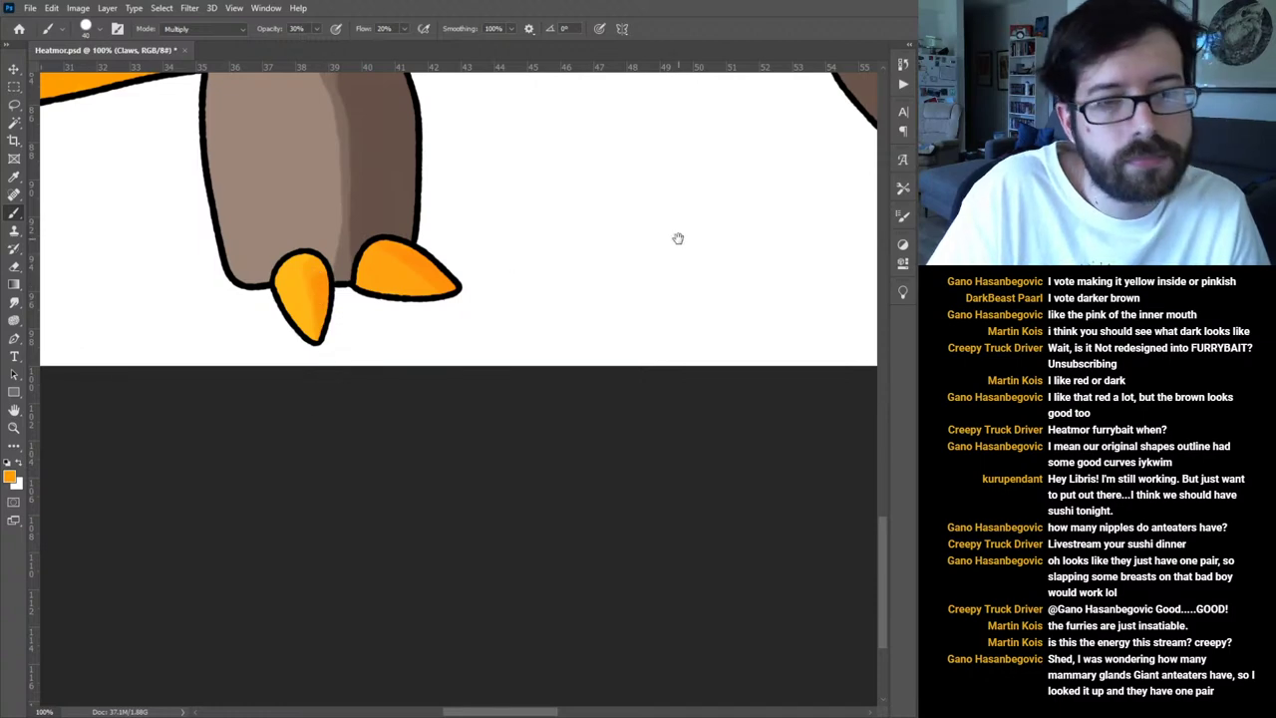
# Shade the two claws of the right foot in orange, undoing and redoing a stroke on the front claw.
pyautogui.moveTo(678, 239); pyautogui.dragTo(305, 332)
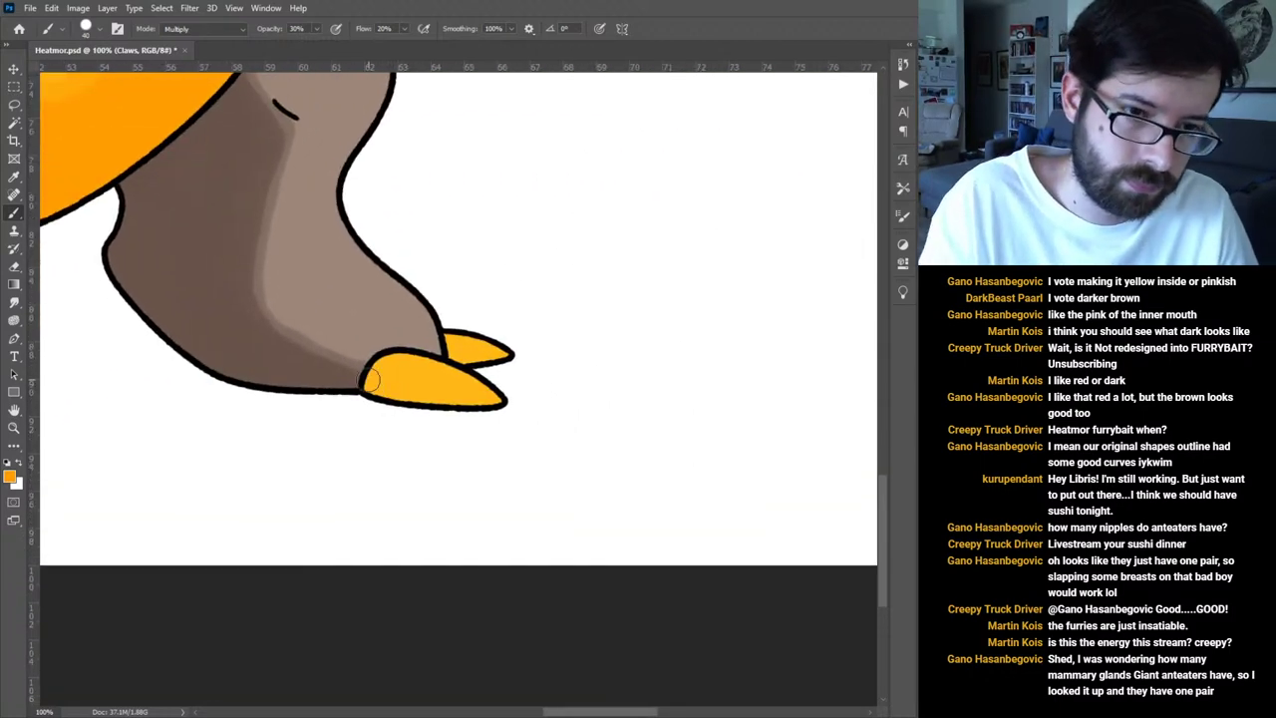
pyautogui.moveTo(389, 384)
pyautogui.mouseDown()
pyautogui.moveTo(581, 434)
pyautogui.moveTo(478, 425)
pyautogui.moveTo(417, 400)
pyautogui.moveTo(561, 429)
pyautogui.mouseUp()
pyautogui.hotkey('ctrl', 'z')
pyautogui.moveTo(358, 383); pyautogui.dragTo(478, 420)
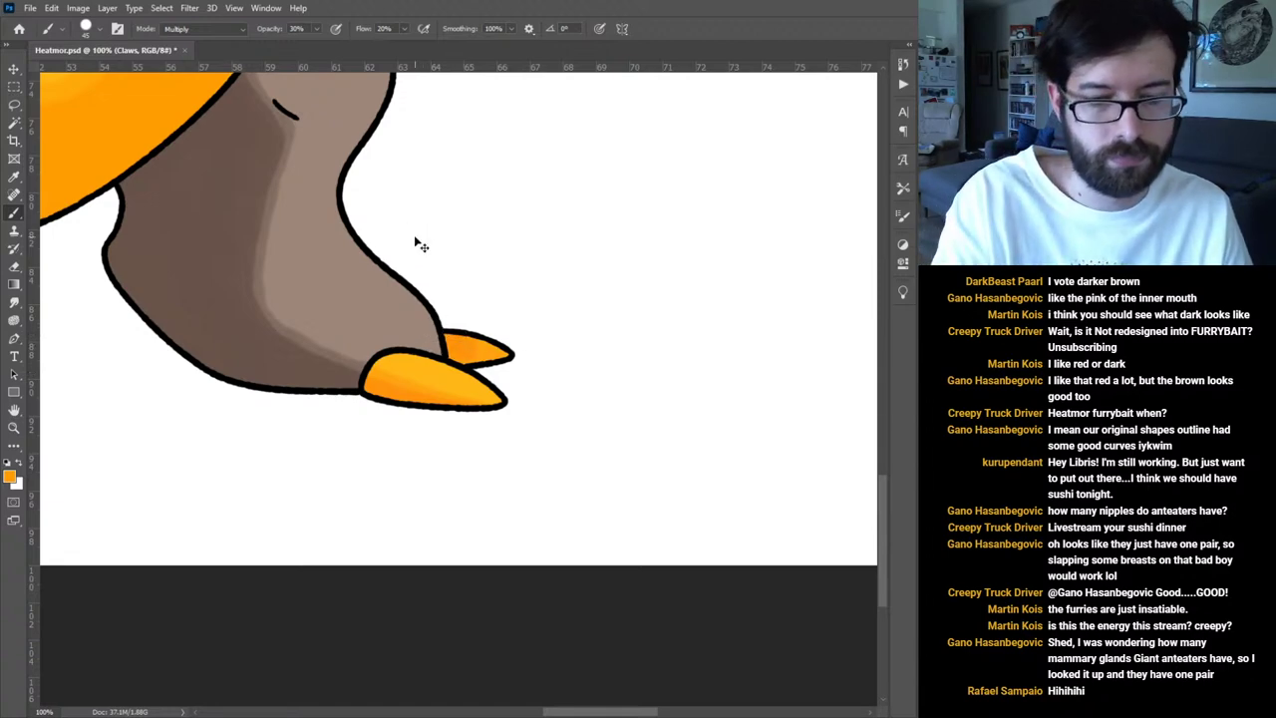
# Fill the pale gaps along the eye ring with its sampled red on the Eye Ring layer using a Normal brush, and switch to the Eye White layer.
pyautogui.hotkey('ctrl', '0')
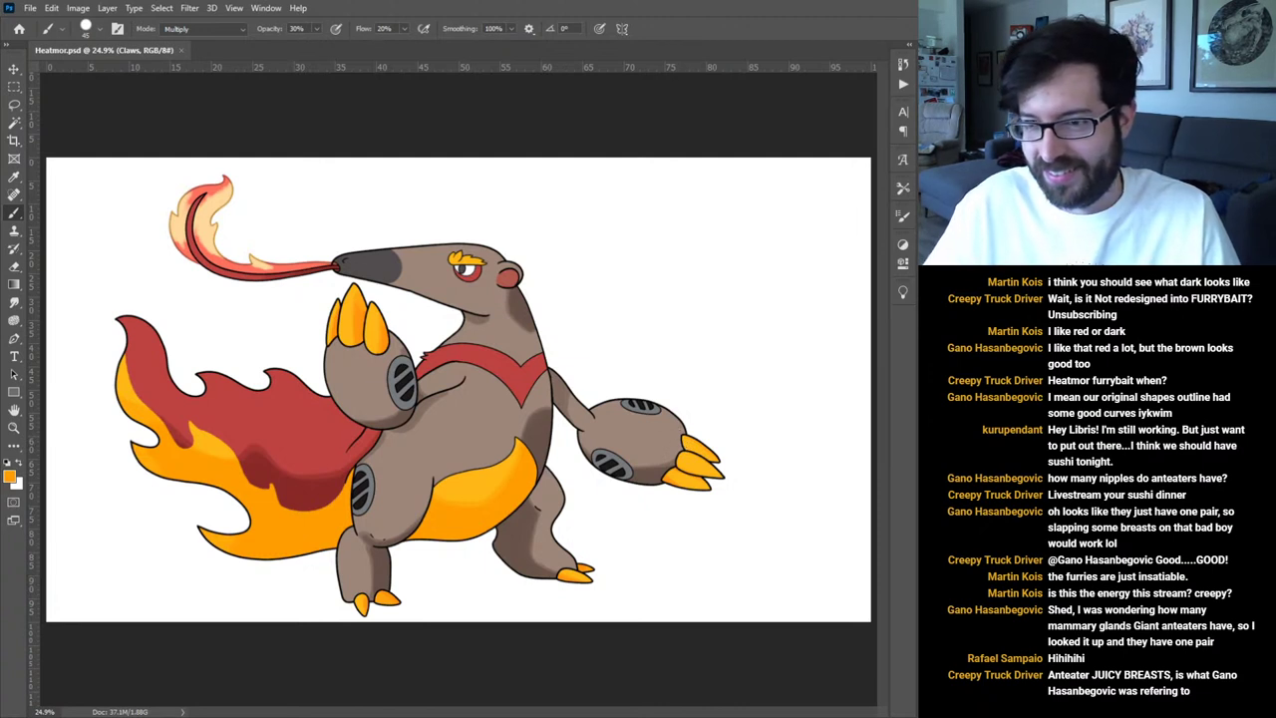
pyautogui.hotkey('alt', '[')
pyautogui.hotkey('ctrl', '+')
pyautogui.hotkey('ctrl', '+')
pyautogui.hotkey('ctrl', '+')
pyautogui.hotkey('ctrl', '+')
pyautogui.hotkey('ctrl', '+')
pyautogui.hotkey('ctrl', '+')
pyautogui.hotkey('ctrl', '+')
pyautogui.hotkey('ctrl', '+')
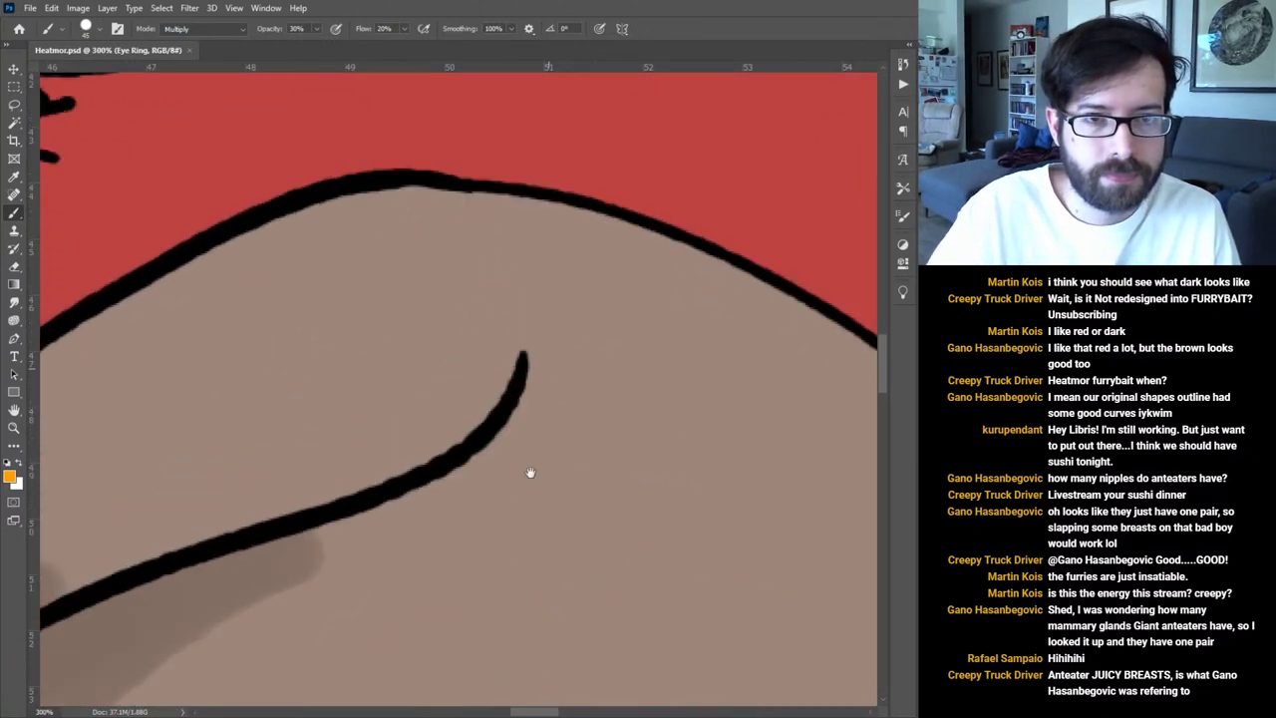
pyautogui.moveTo(542, 396); pyautogui.dragTo(533, 692)
pyautogui.moveTo(435, 229); pyautogui.dragTo(545, 658)
pyautogui.moveTo(487, 422); pyautogui.dragTo(398, 462)
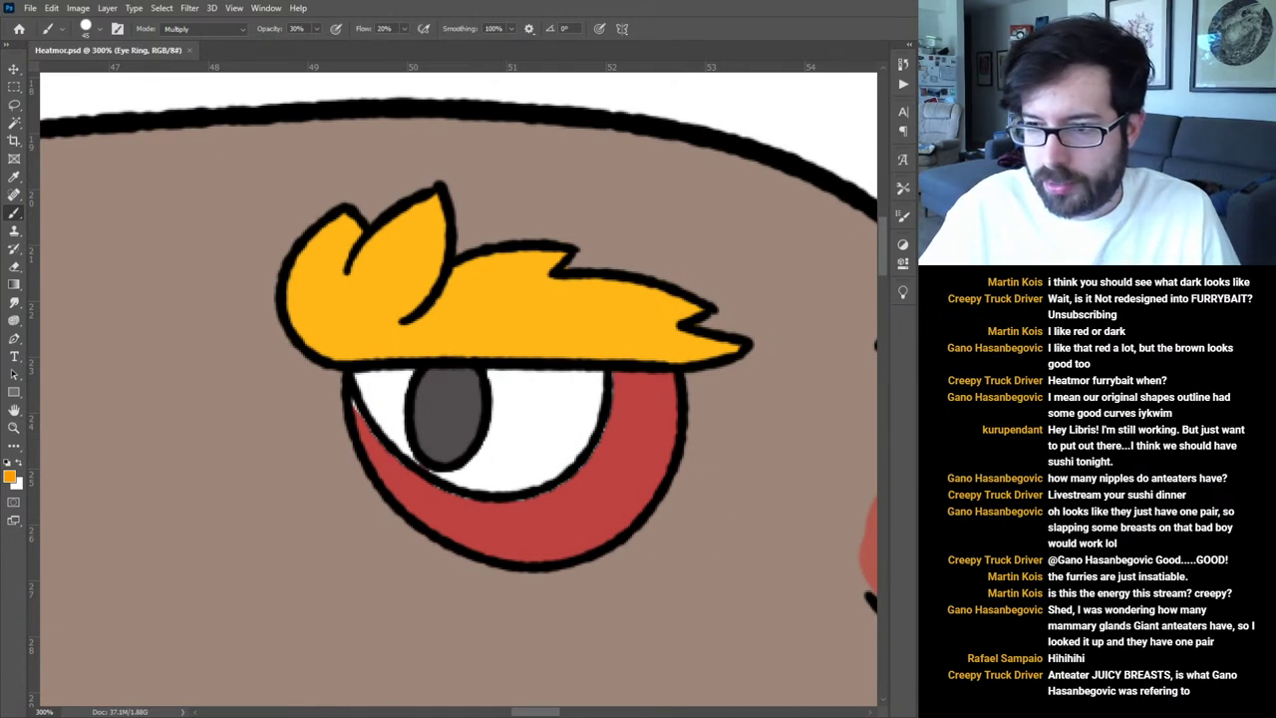
pyautogui.press('b')
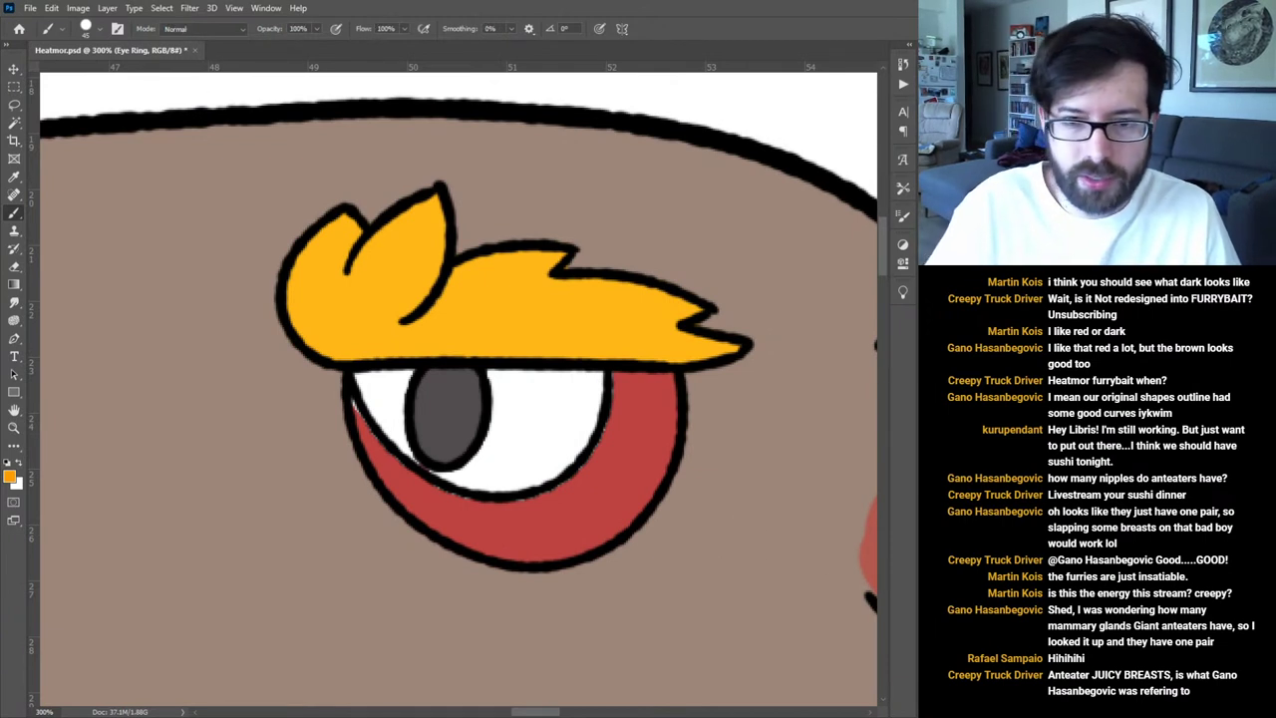
pyautogui.keyDown('alt'); pyautogui.click(641, 445); pyautogui.keyUp('alt')
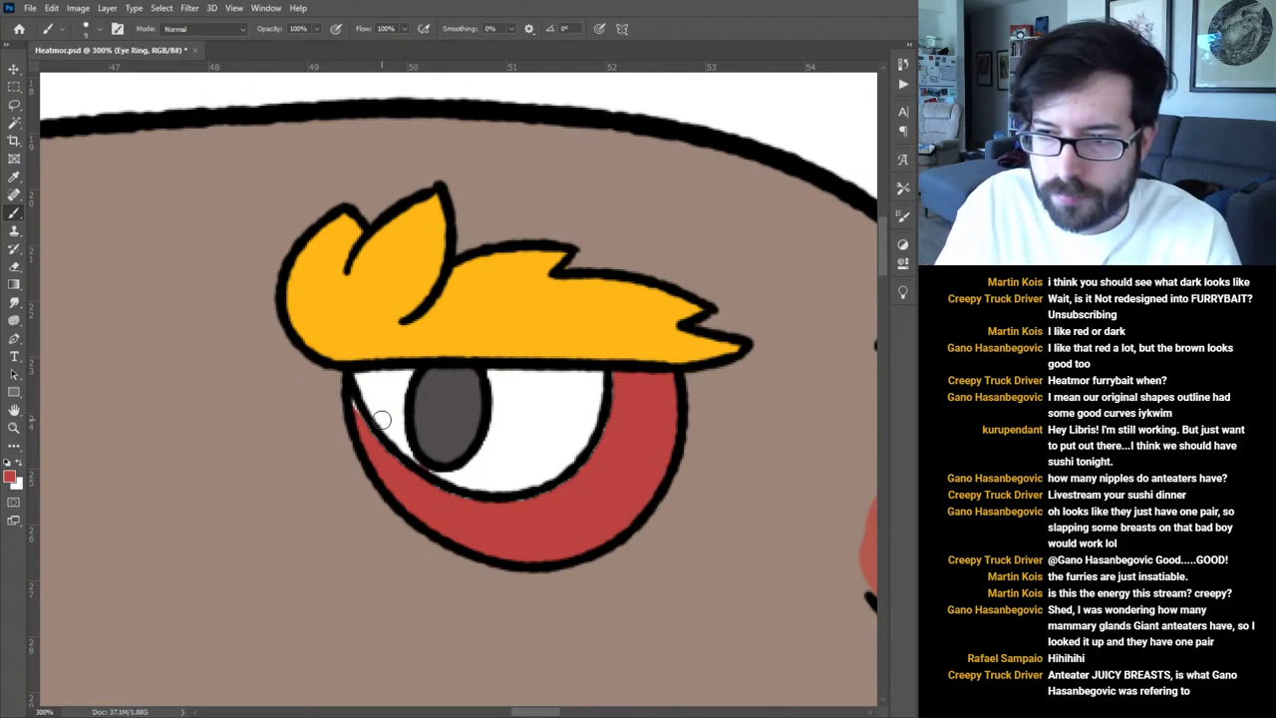
pyautogui.hotkey('alt', '[')
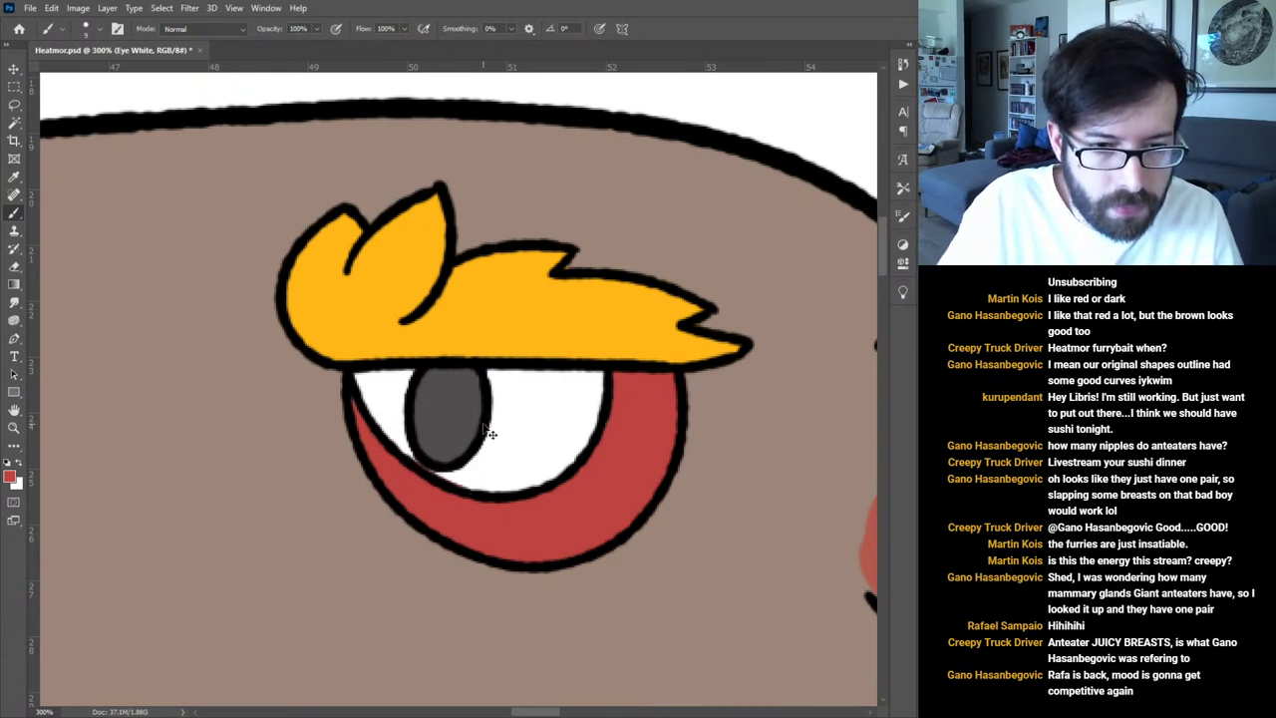
# Sample the tail's dark red and shade the eye ring just below the eyebrow with a 30% opacity Multiply brush on the Eye Ring layer.
pyautogui.keyDown('alt'); pyautogui.click(545, 425); pyautogui.keyUp('alt')
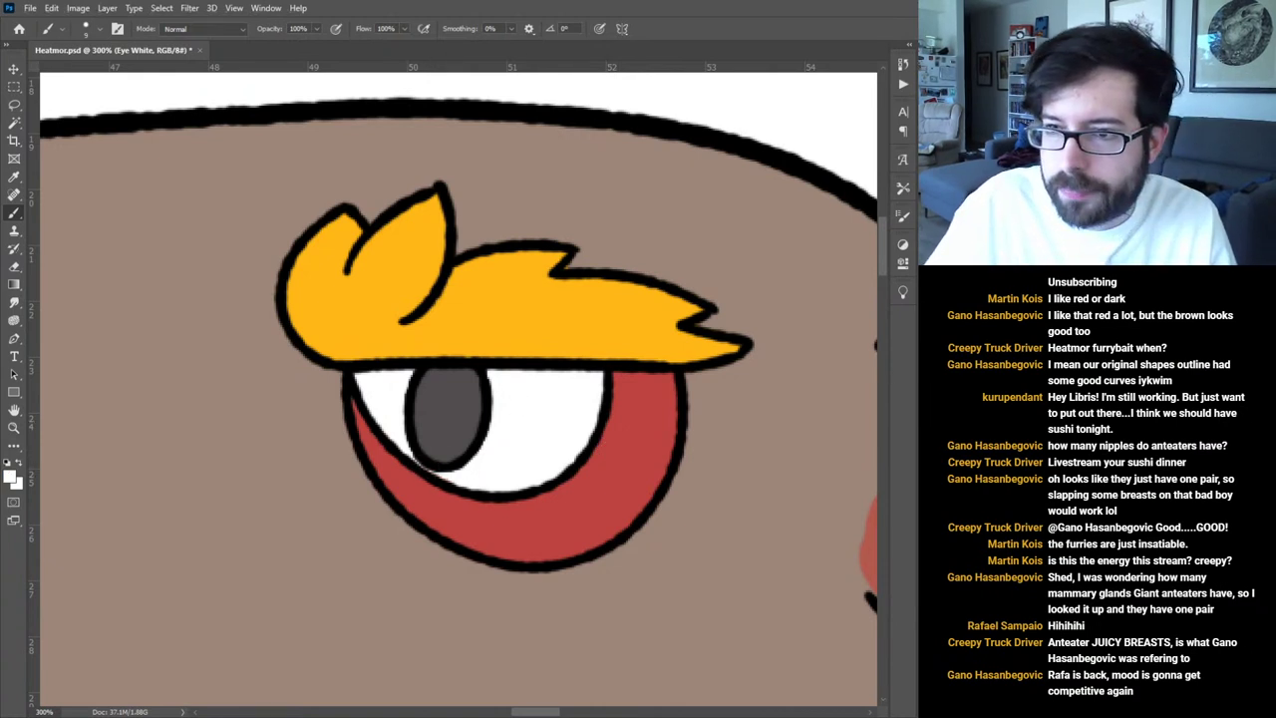
pyautogui.hotkey('alt', '[')
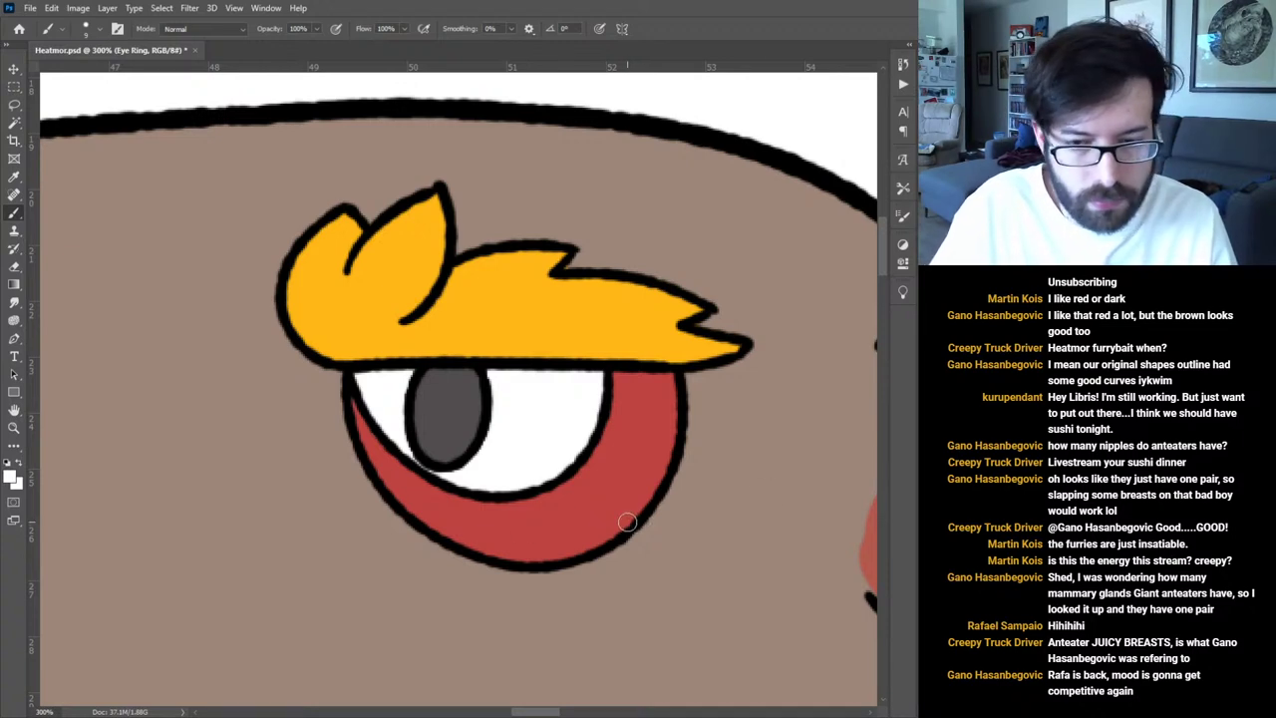
pyautogui.hotkey('ctrl', '0')
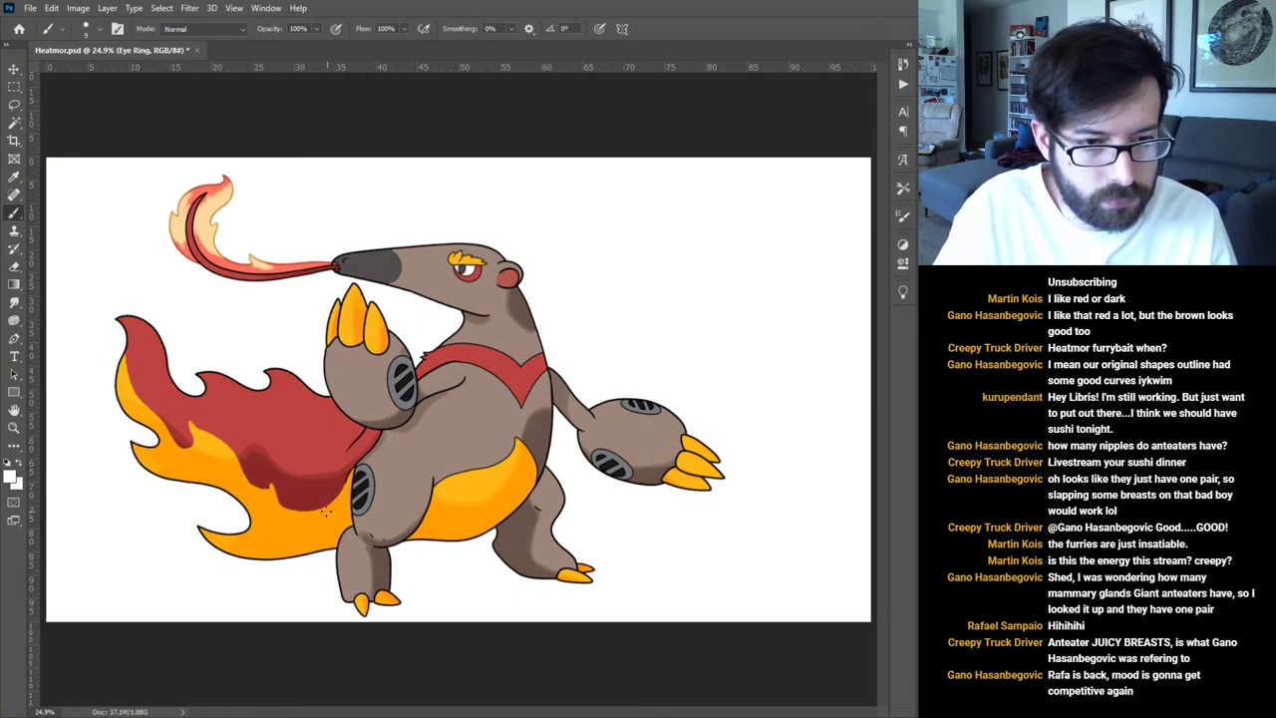
pyautogui.keyDown('alt'); pyautogui.click(312, 488); pyautogui.keyUp('alt')
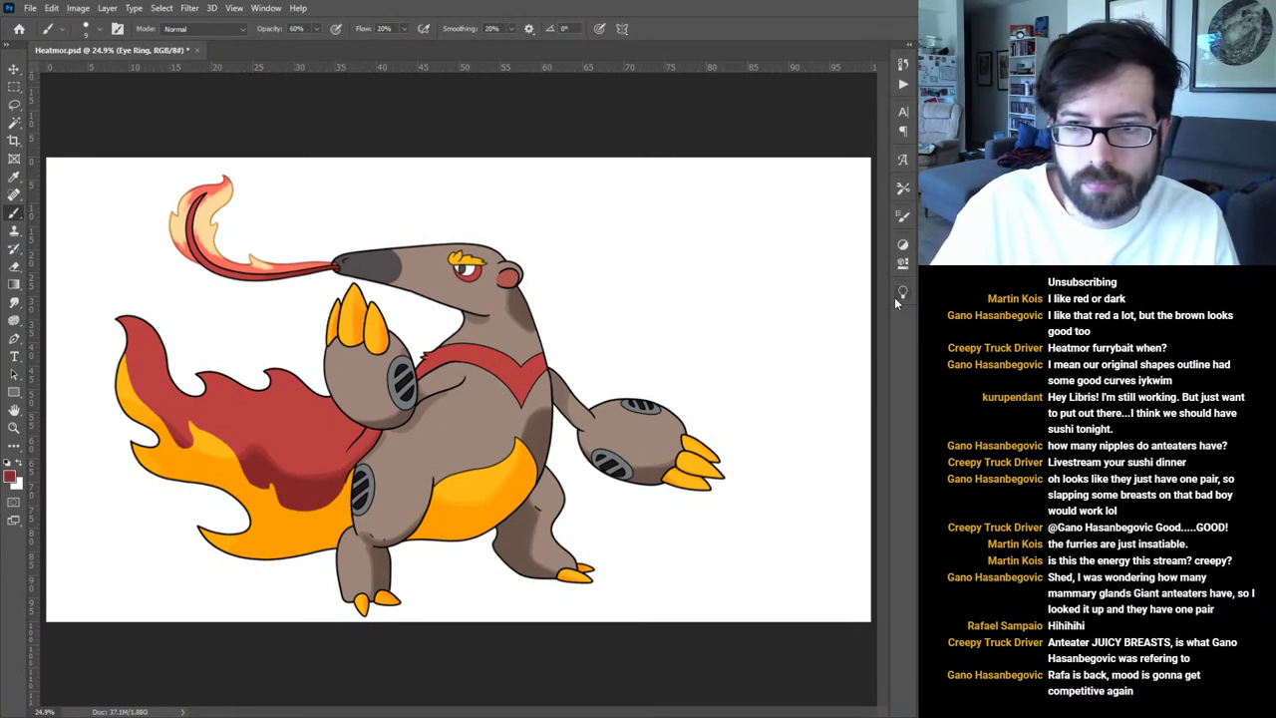
pyautogui.hotkey('shift', 'alt', 'm')
pyautogui.press('3')
pyautogui.hotkey('ctrl', '+')
pyautogui.hotkey('ctrl', '+')
pyautogui.hotkey('ctrl', '+')
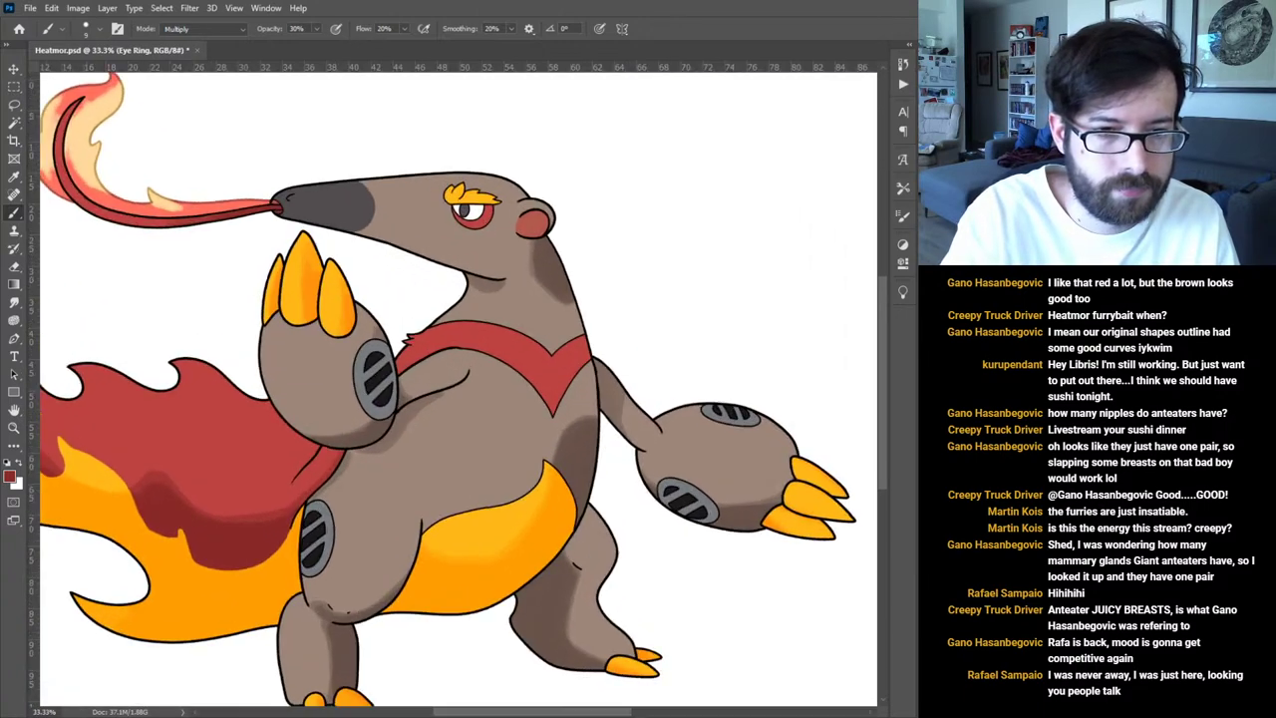
pyautogui.hotkey('ctrl', '+')
pyautogui.hotkey('ctrl', '+')
pyautogui.press('space')
pyautogui.moveTo(329, 134); pyautogui.dragTo(565, 504)
pyautogui.moveTo(383, 104); pyautogui.dragTo(621, 242)
pyautogui.moveTo(569, 408); pyautogui.dragTo(304, 317)
pyautogui.scroll(4, 541, 259)
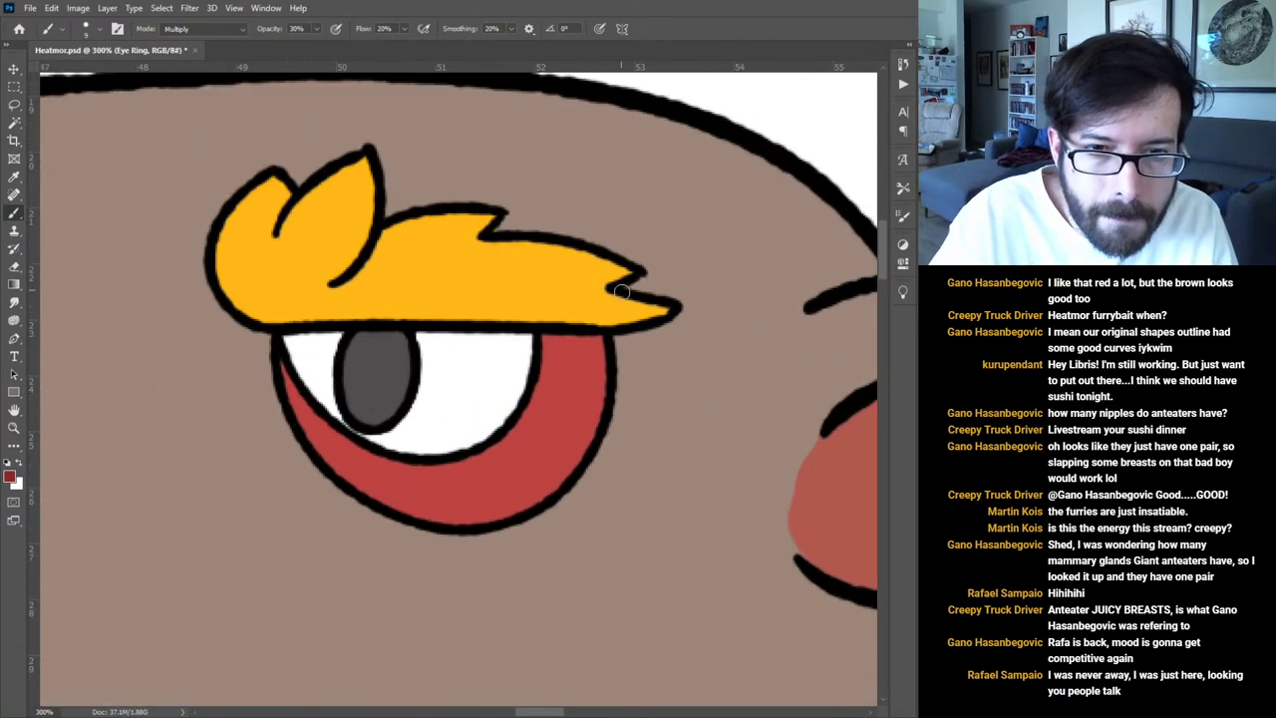
pyautogui.moveTo(531, 339); pyautogui.dragTo(625, 349)
pyautogui.moveTo(547, 339); pyautogui.dragTo(666, 350)
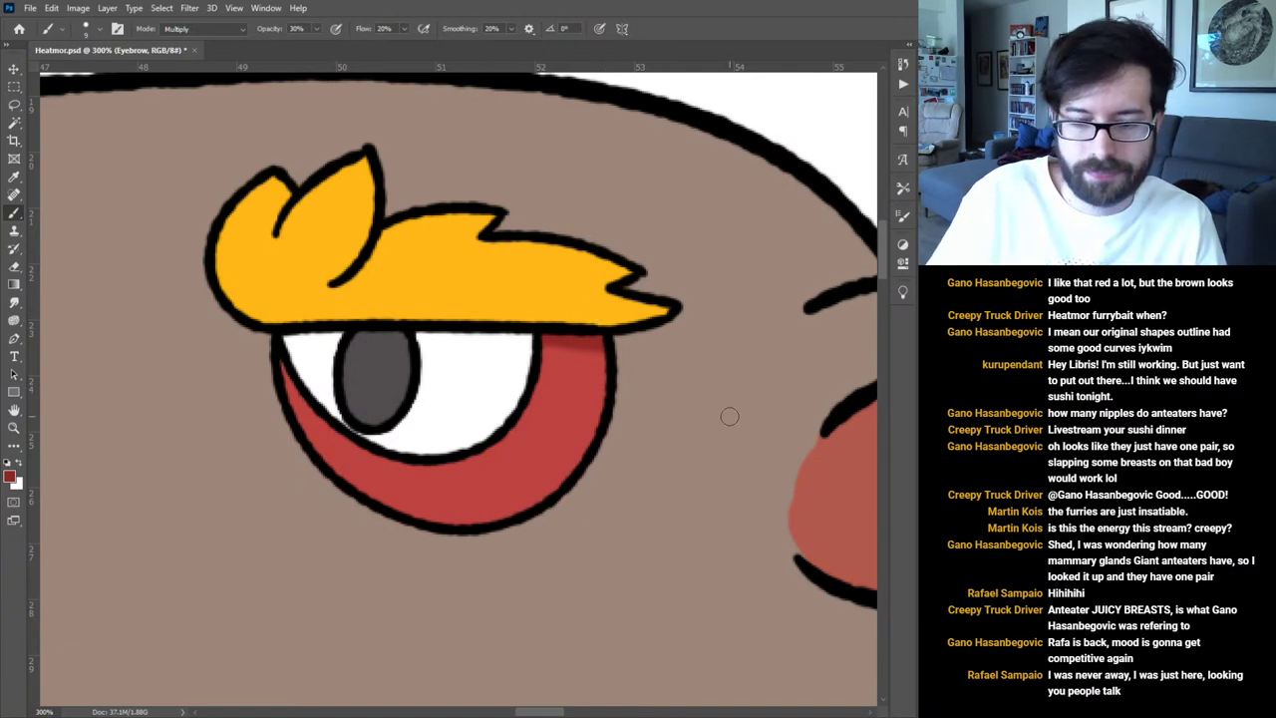
# Switch to the Ear layer and shade the upper front edge of the inner ear in dark red with the Multiply brush.
pyautogui.hotkey('ctrl', '-')
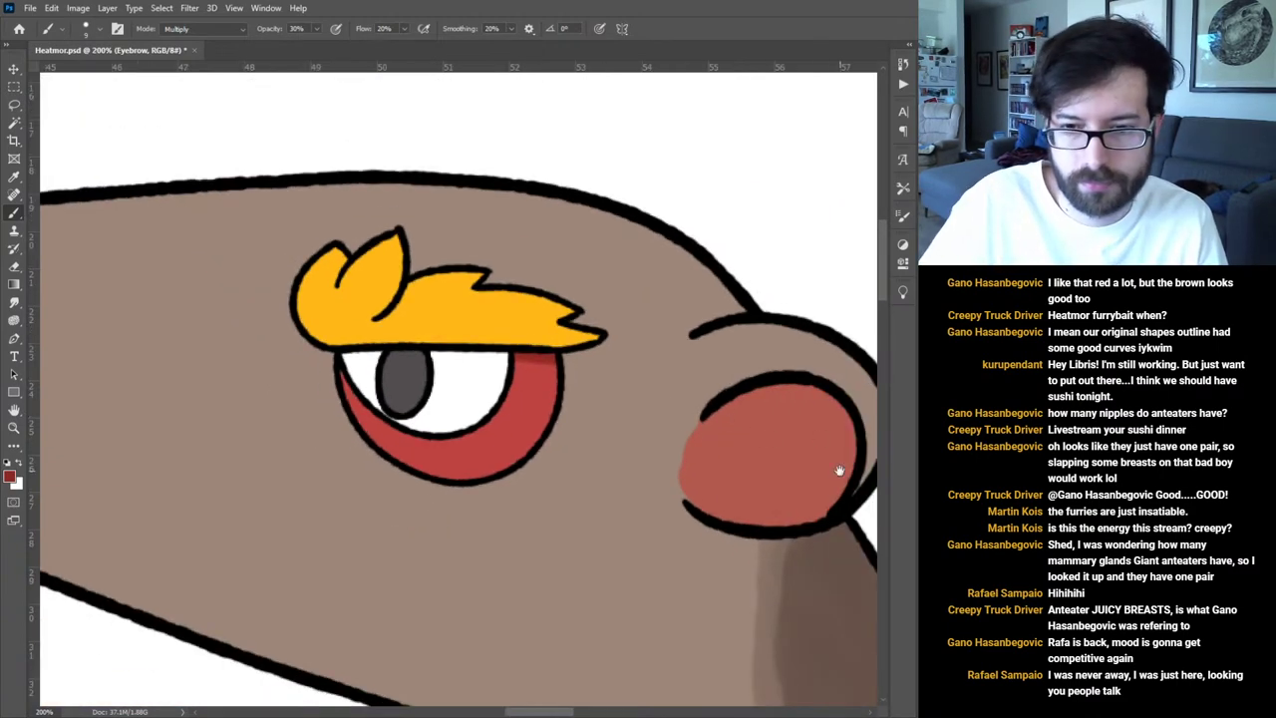
pyautogui.keyDown('ctrl'); pyautogui.click(724, 433); pyautogui.keyUp('ctrl')
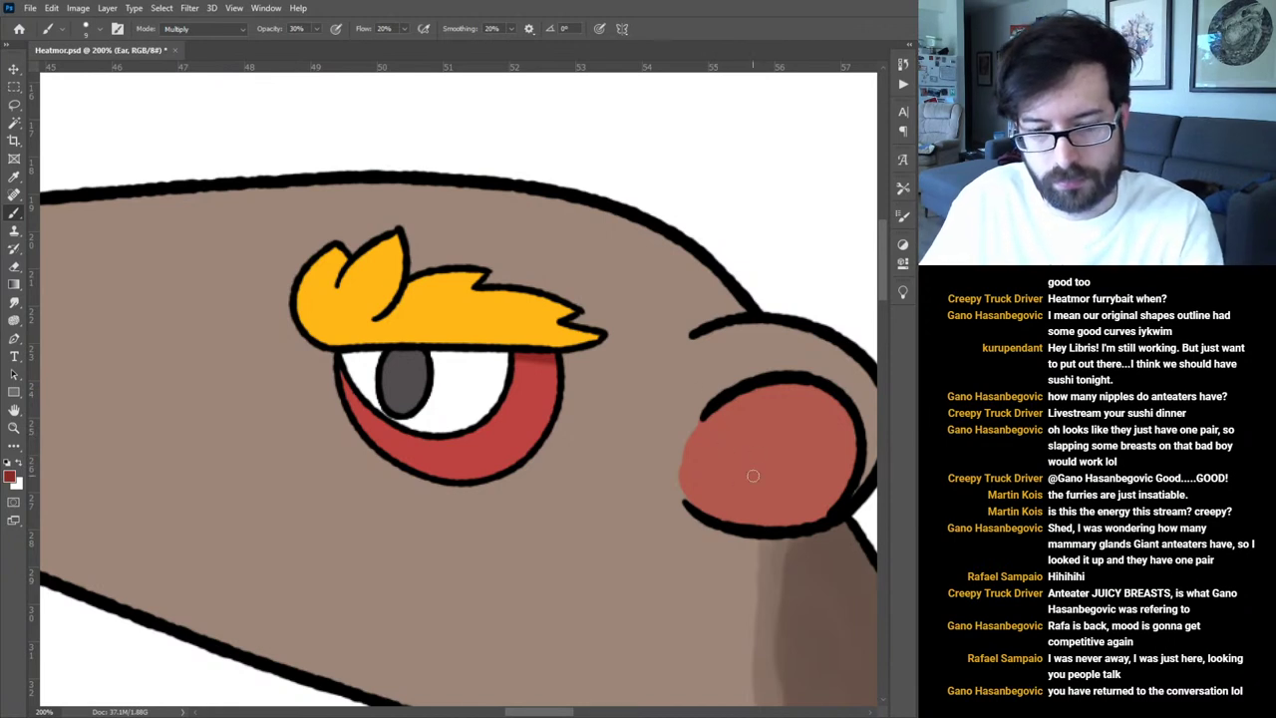
pyautogui.moveTo(740, 413); pyautogui.dragTo(521, 375)
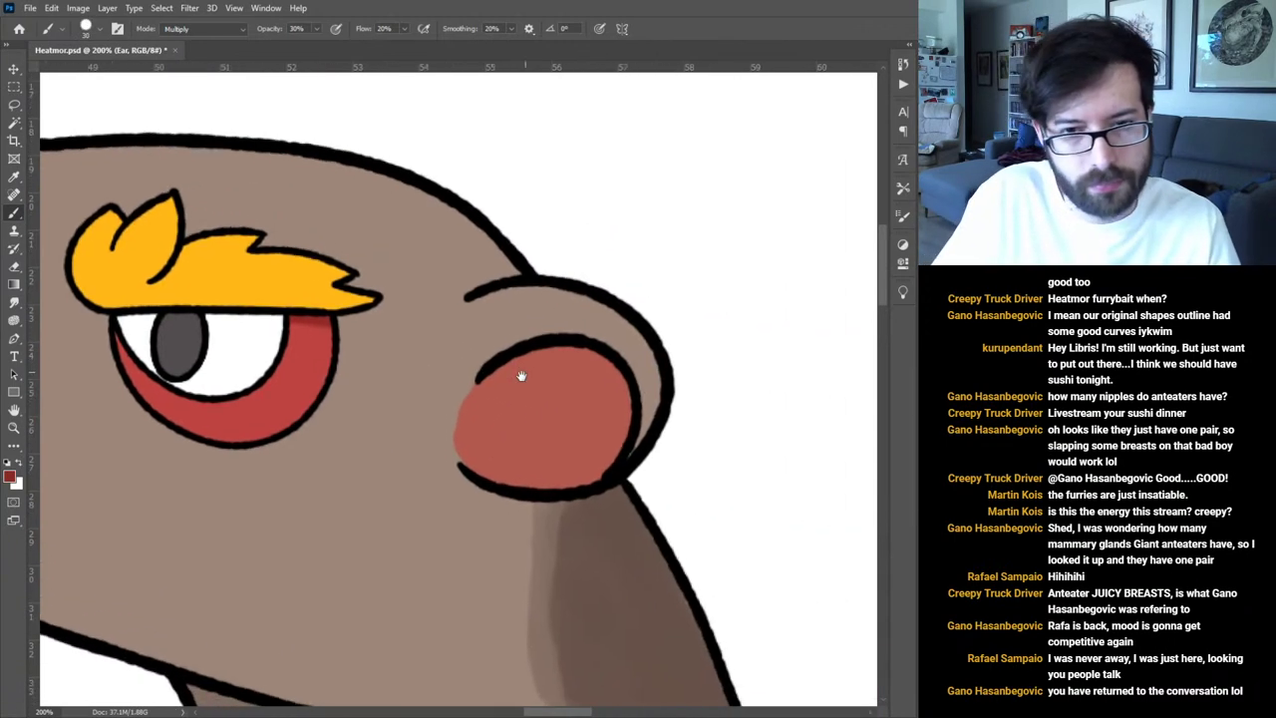
pyautogui.moveTo(483, 454)
pyautogui.mouseDown()
pyautogui.moveTo(581, 360)
pyautogui.moveTo(639, 374)
pyautogui.moveTo(477, 398)
pyautogui.moveTo(466, 435)
pyautogui.moveTo(622, 352)
pyautogui.moveTo(464, 439)
pyautogui.moveTo(585, 357)
pyautogui.mouseUp()
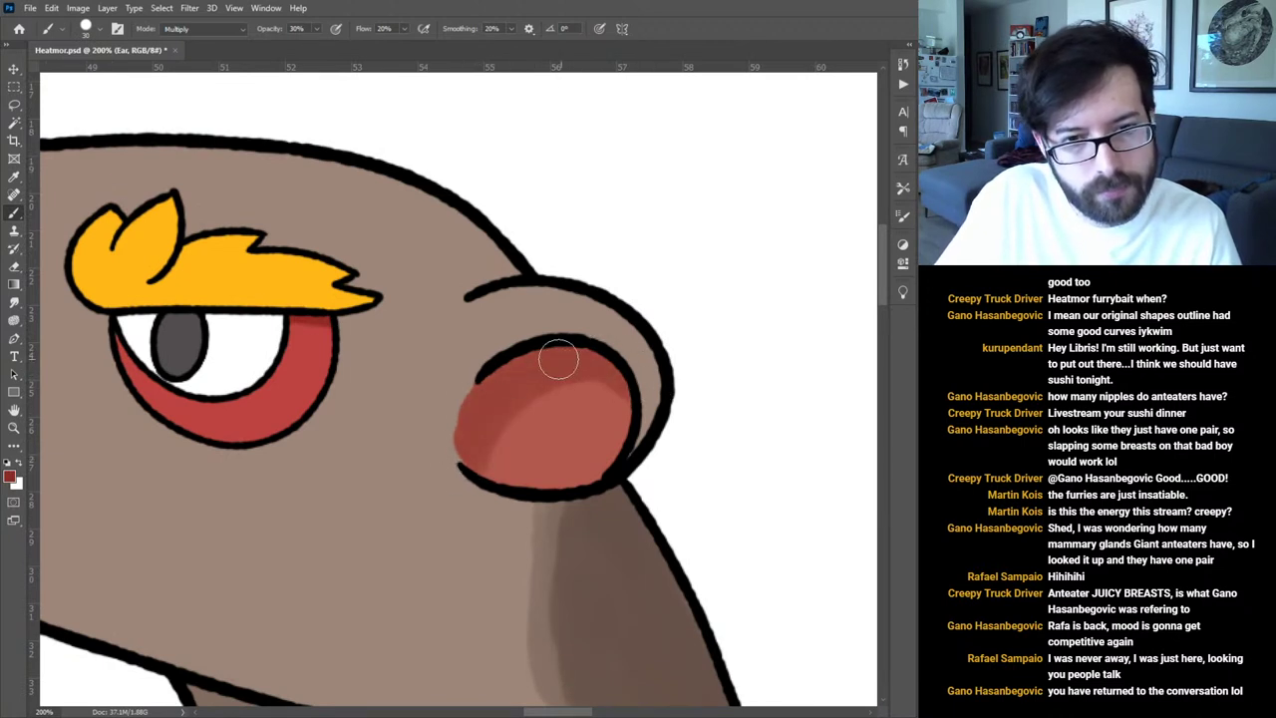
pyautogui.moveTo(468, 442); pyautogui.dragTo(572, 350)
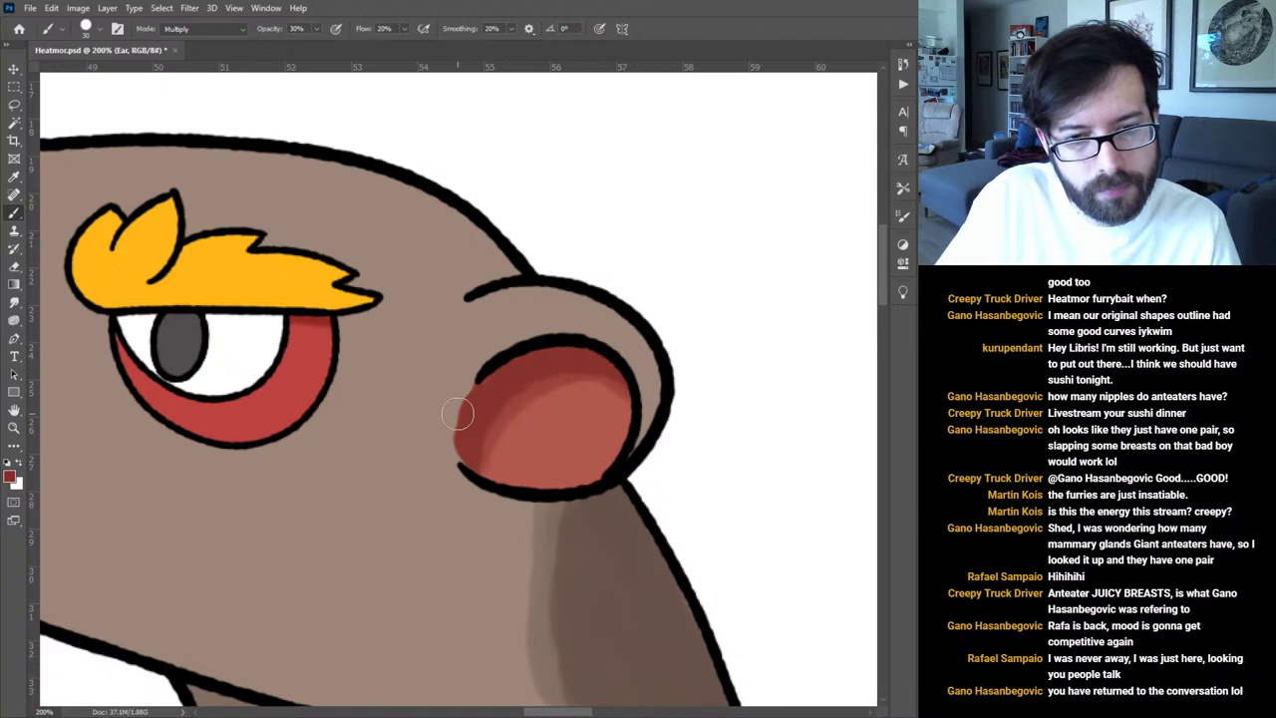
# Pick a dark grey on the Grates layer and shade the outer edge of the raised paw's grate with the Multiply brush.
pyautogui.hotkey('ctrl', '0')
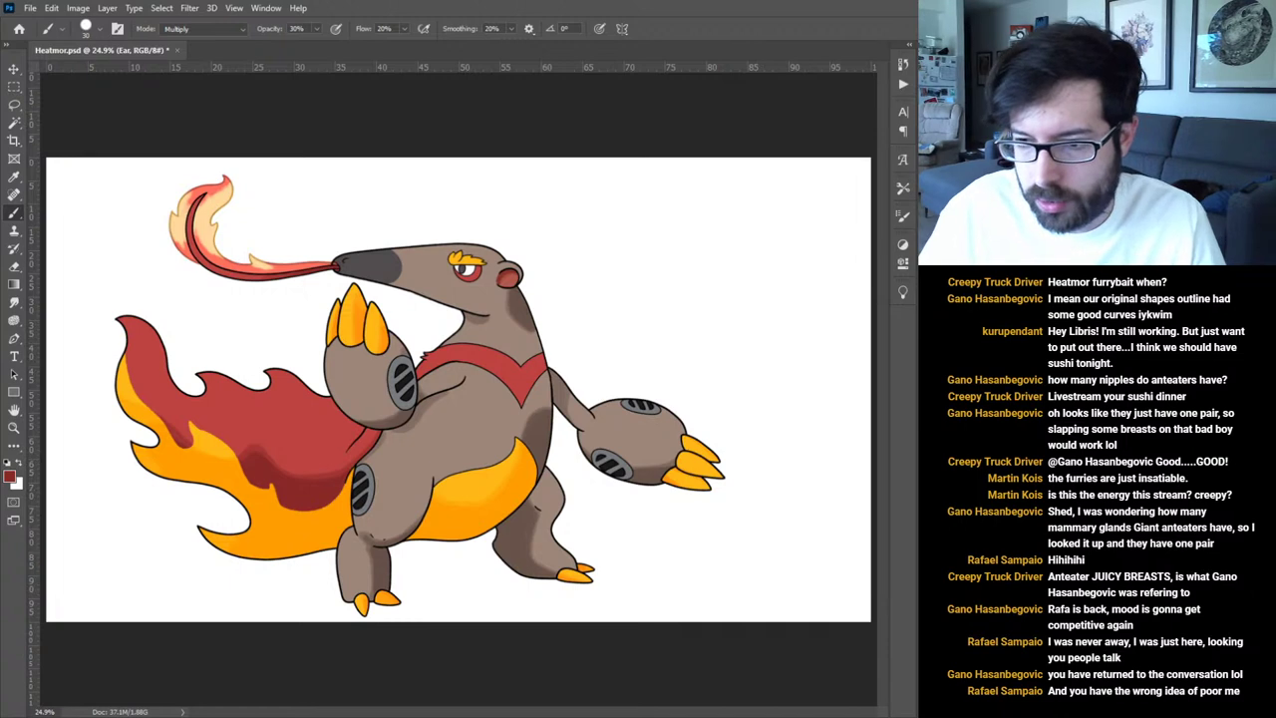
pyautogui.hotkey('alt', '[')
pyautogui.press('x')
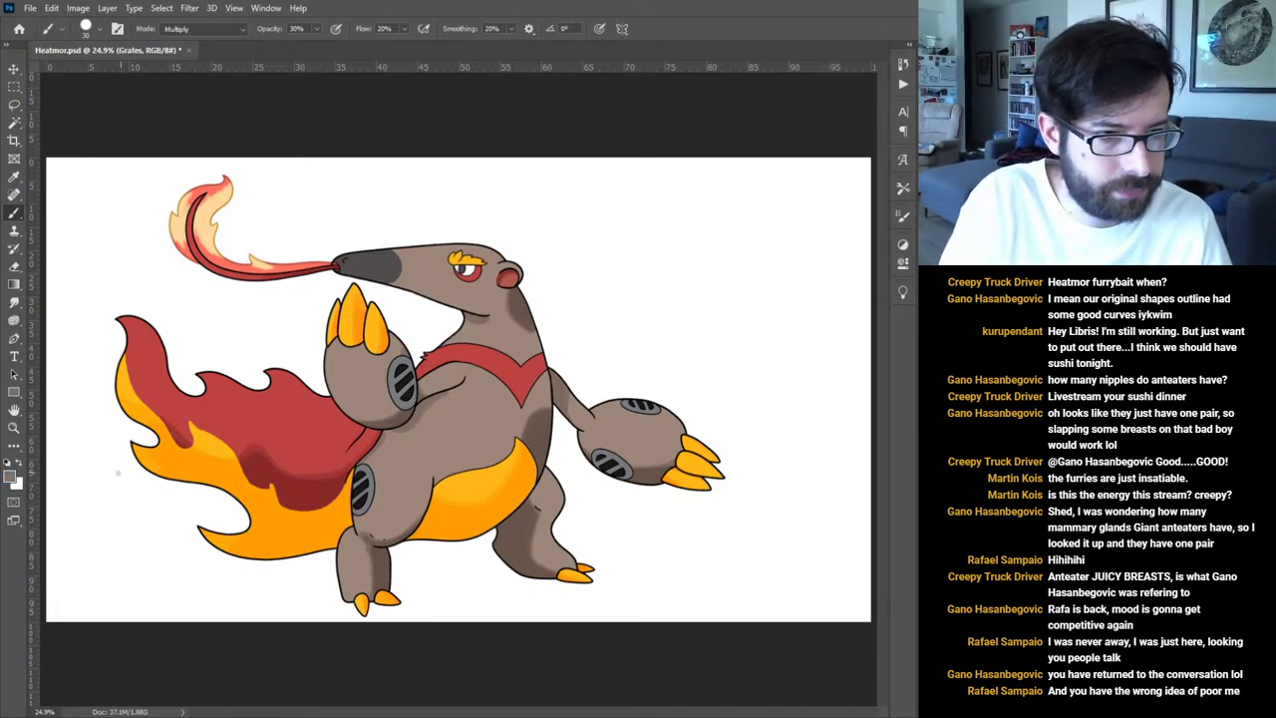
pyautogui.press('i')
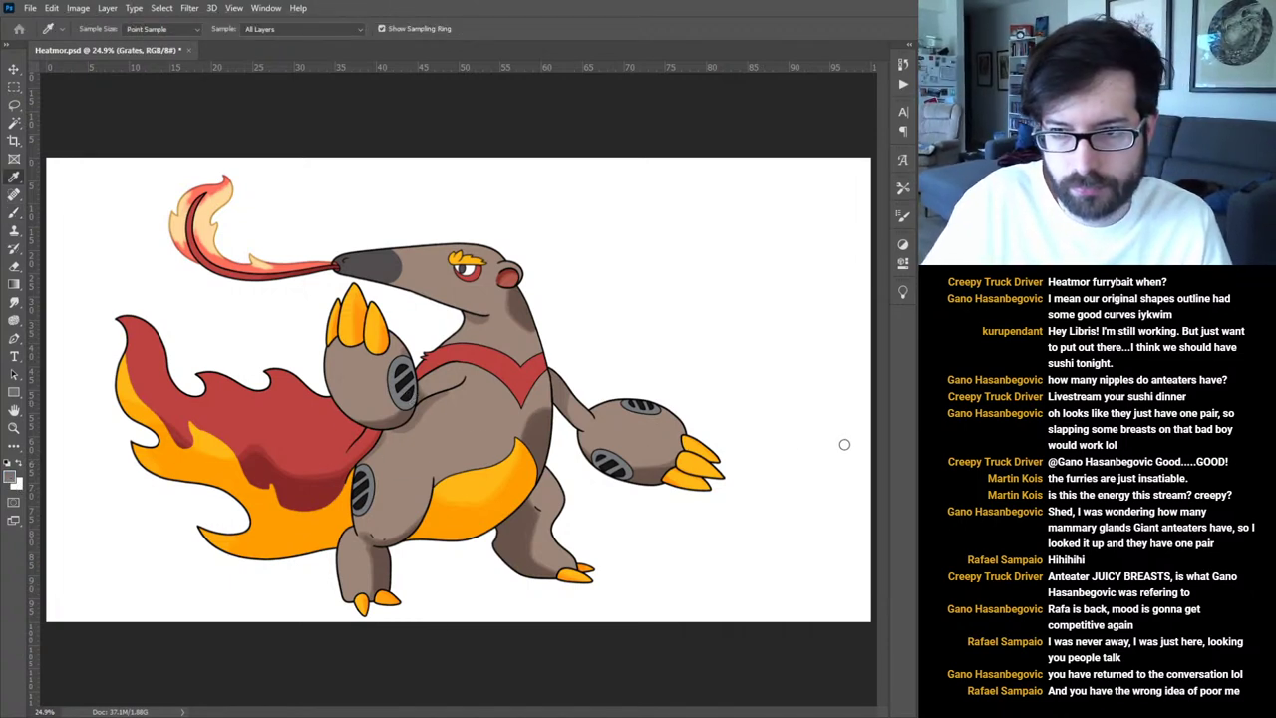
pyautogui.press('b')
pyautogui.hotkey('ctrl', '+')
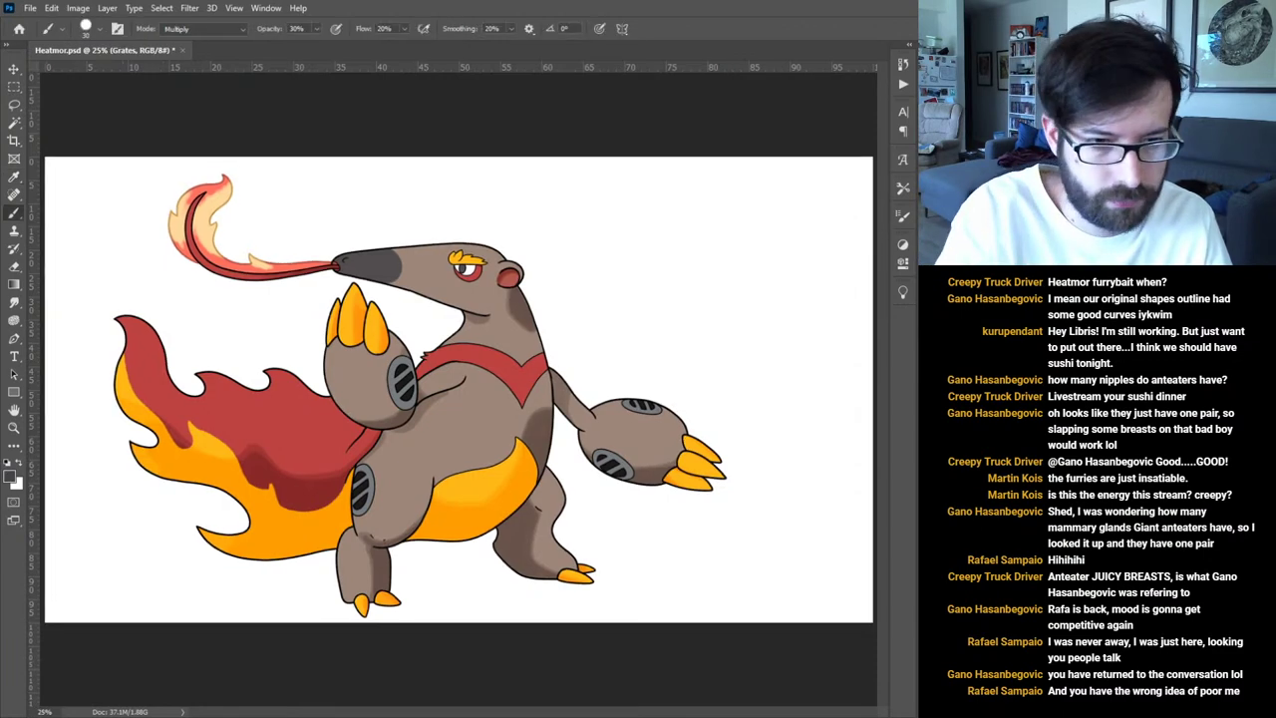
pyautogui.hotkey('ctrl', '+')
pyautogui.hotkey('ctrl', '+')
pyautogui.hotkey('ctrl', '+')
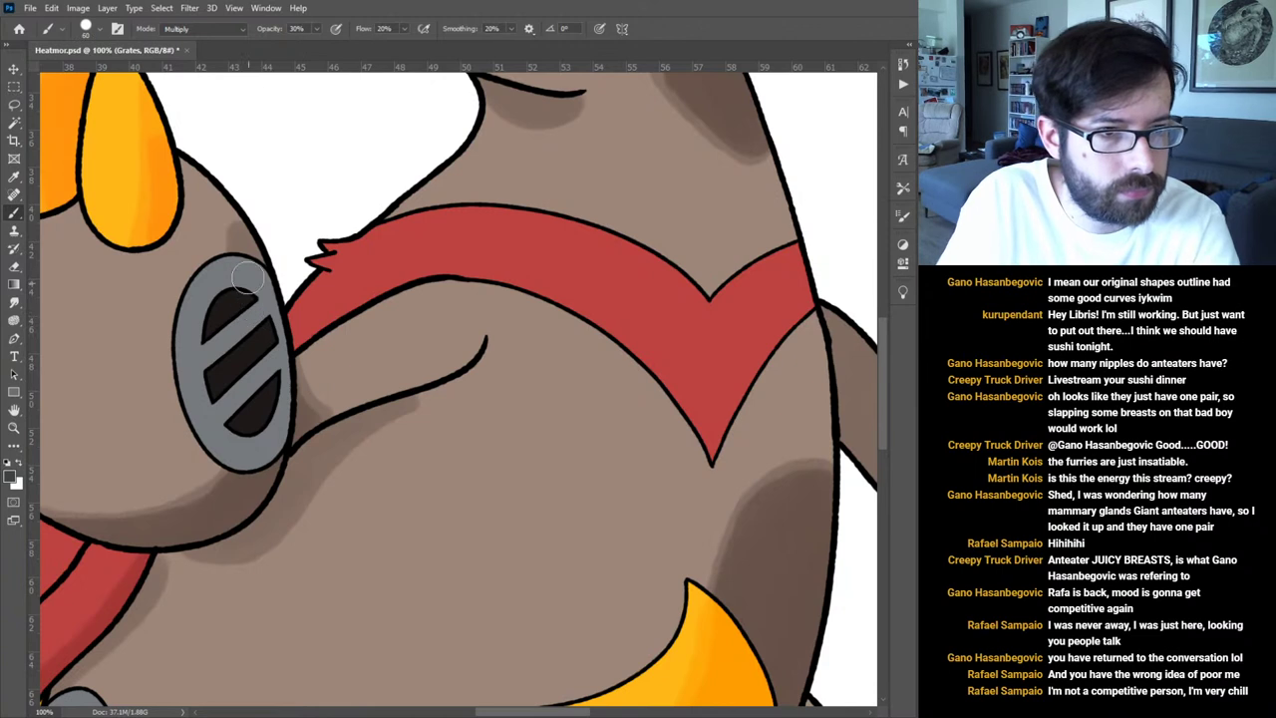
pyautogui.moveTo(254, 325)
pyautogui.mouseDown()
pyautogui.moveTo(240, 487)
pyautogui.moveTo(258, 464)
pyautogui.moveTo(274, 323)
pyautogui.moveTo(262, 268)
pyautogui.moveTo(272, 432)
pyautogui.moveTo(241, 485)
pyautogui.moveTo(284, 358)
pyautogui.mouseUp()
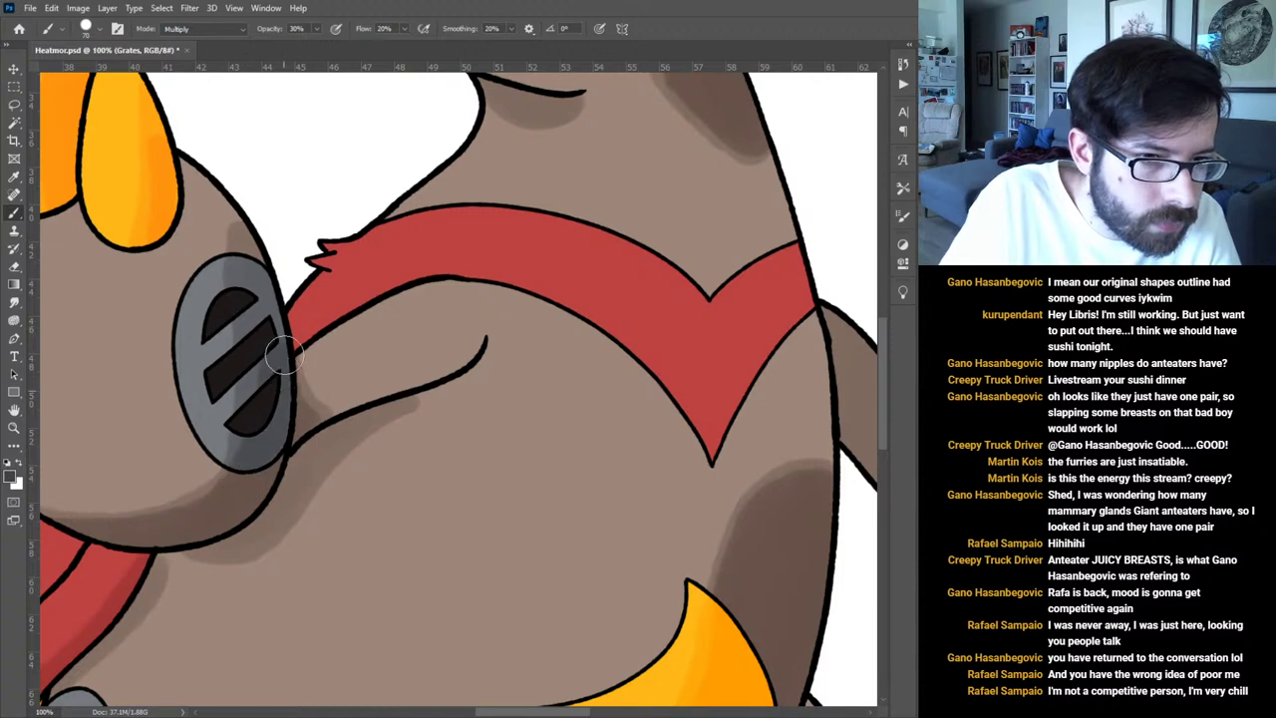
# Shade the underside of the outstretched paw's lower grate with two dark grey Multiply strokes.
pyautogui.moveTo(433, 506); pyautogui.dragTo(60, 387)
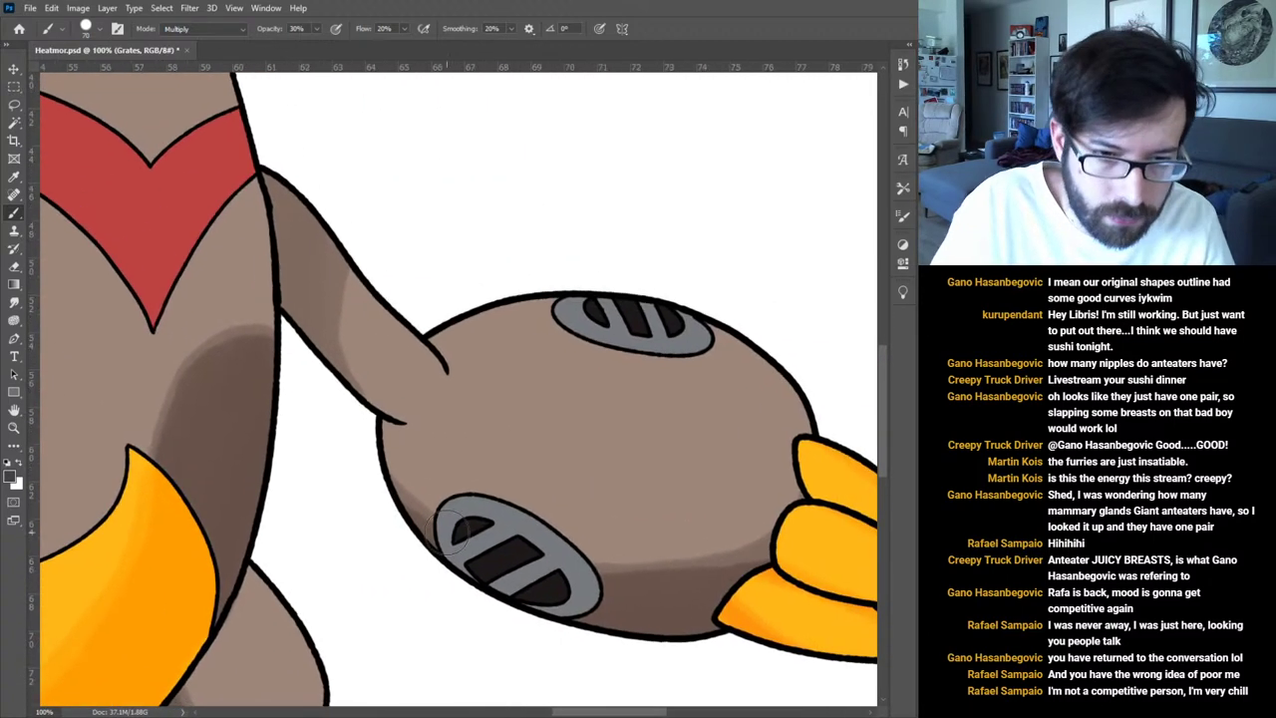
pyautogui.moveTo(427, 534)
pyautogui.mouseDown()
pyautogui.moveTo(510, 575)
pyautogui.moveTo(626, 591)
pyautogui.mouseUp()
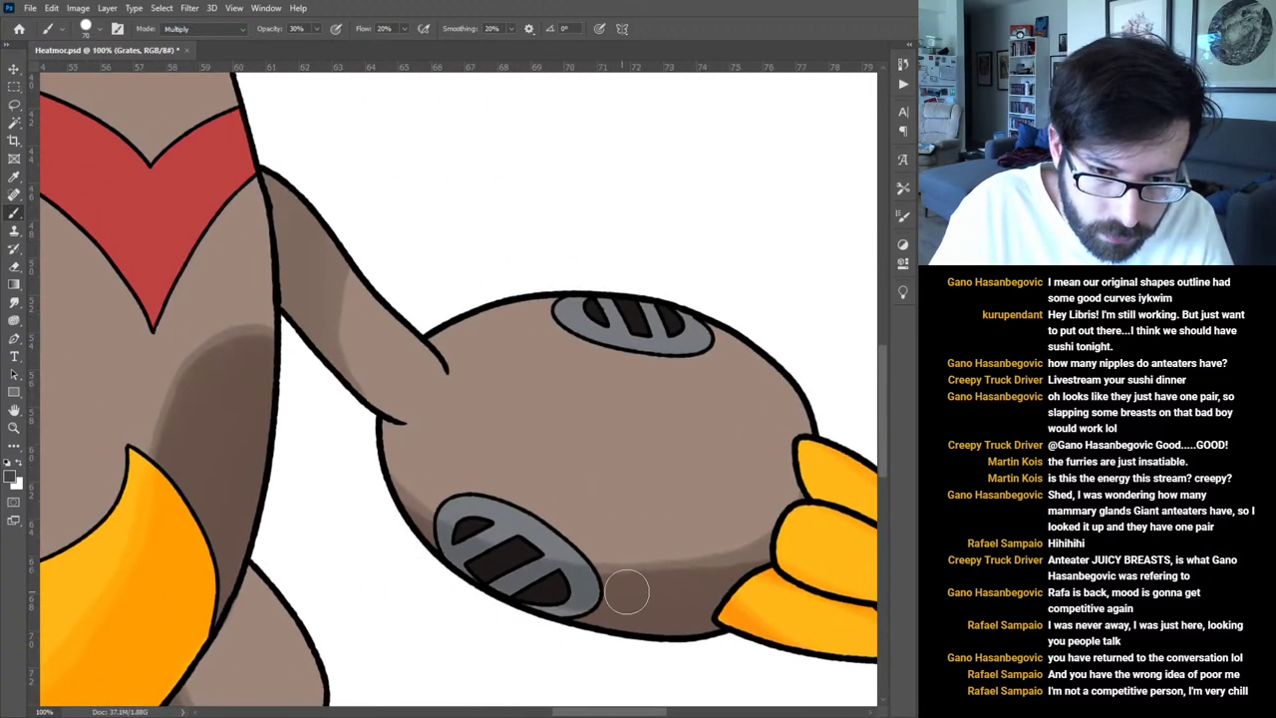
pyautogui.moveTo(423, 544); pyautogui.dragTo(640, 614)
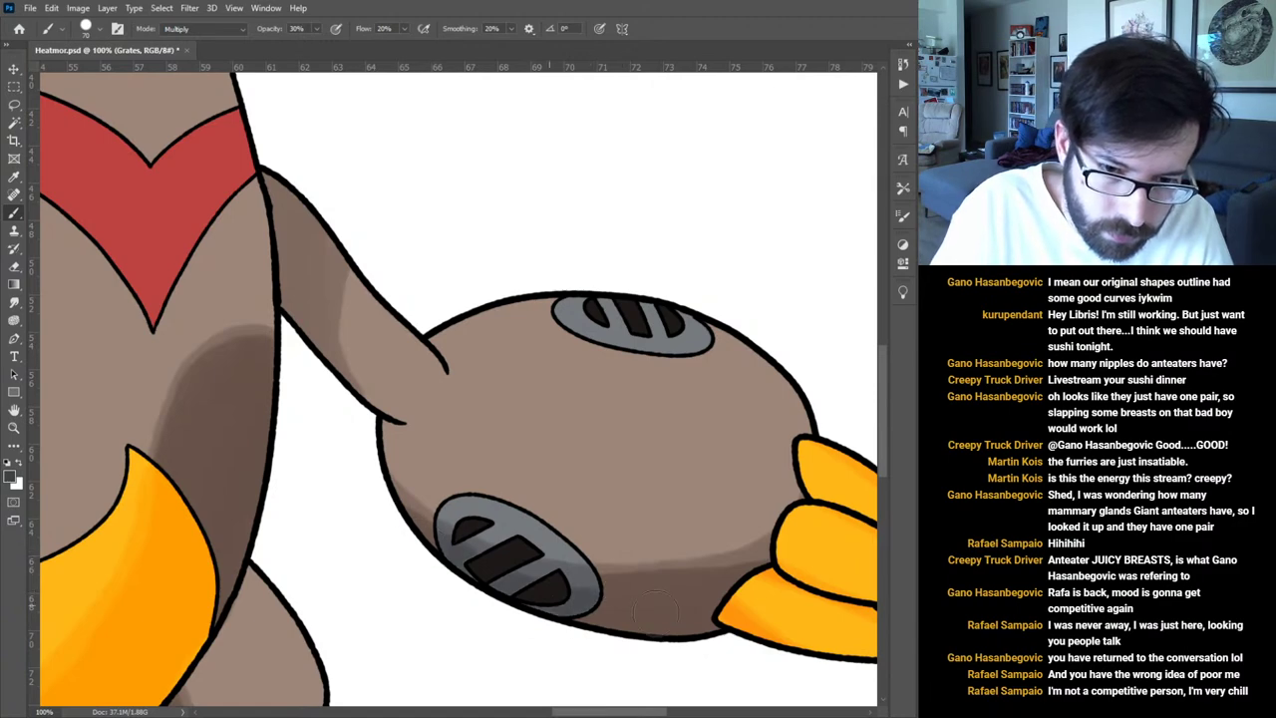
pyautogui.moveTo(442, 445); pyautogui.dragTo(877, 10)
pyautogui.moveTo(199, 348)
pyautogui.mouseDown()
pyautogui.moveTo(747, 393)
pyautogui.moveTo(746, 463)
pyautogui.mouseUp()
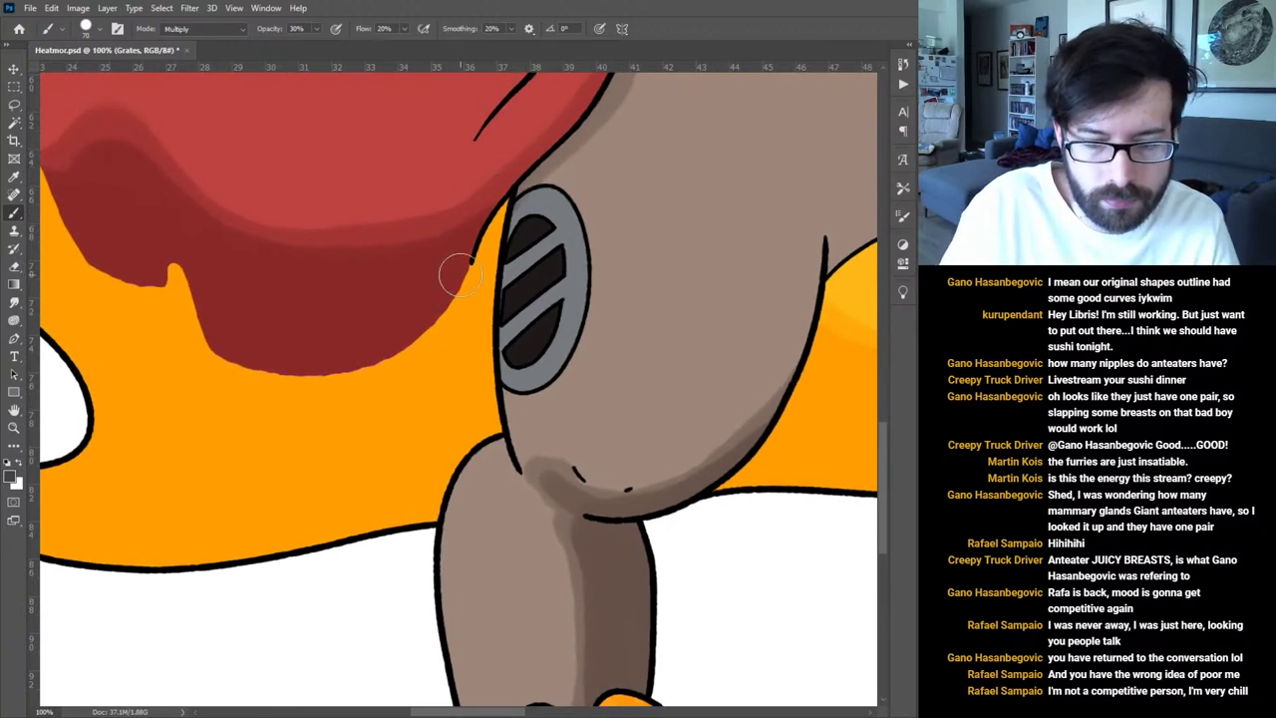
pyautogui.hotkey('ctrl', '-')
pyautogui.hotkey('ctrl', '-')
pyautogui.hotkey('ctrl', '-')
pyautogui.moveTo(552, 335); pyautogui.dragTo(507, 544)
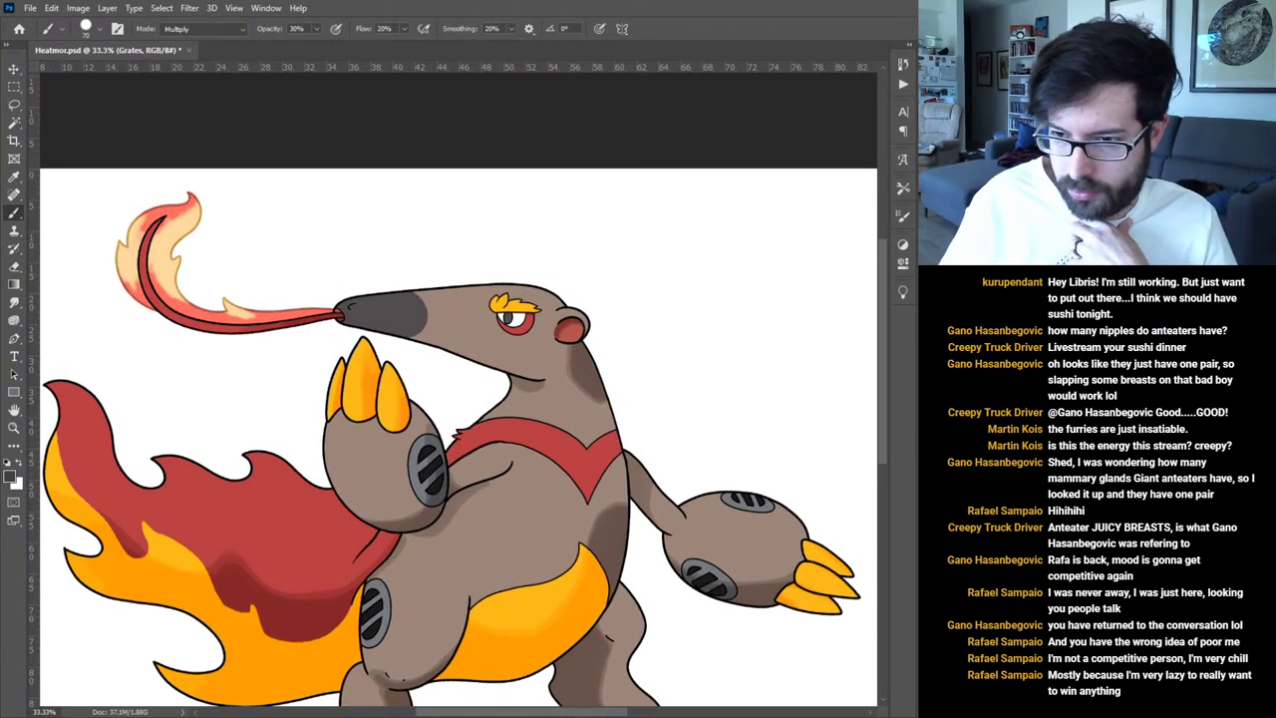
# Switch to the Grate Inside layer, set the brush colour to black and darken the openings of the paw and leg grates.
pyautogui.hotkey('alt', '[')
pyautogui.press('i')
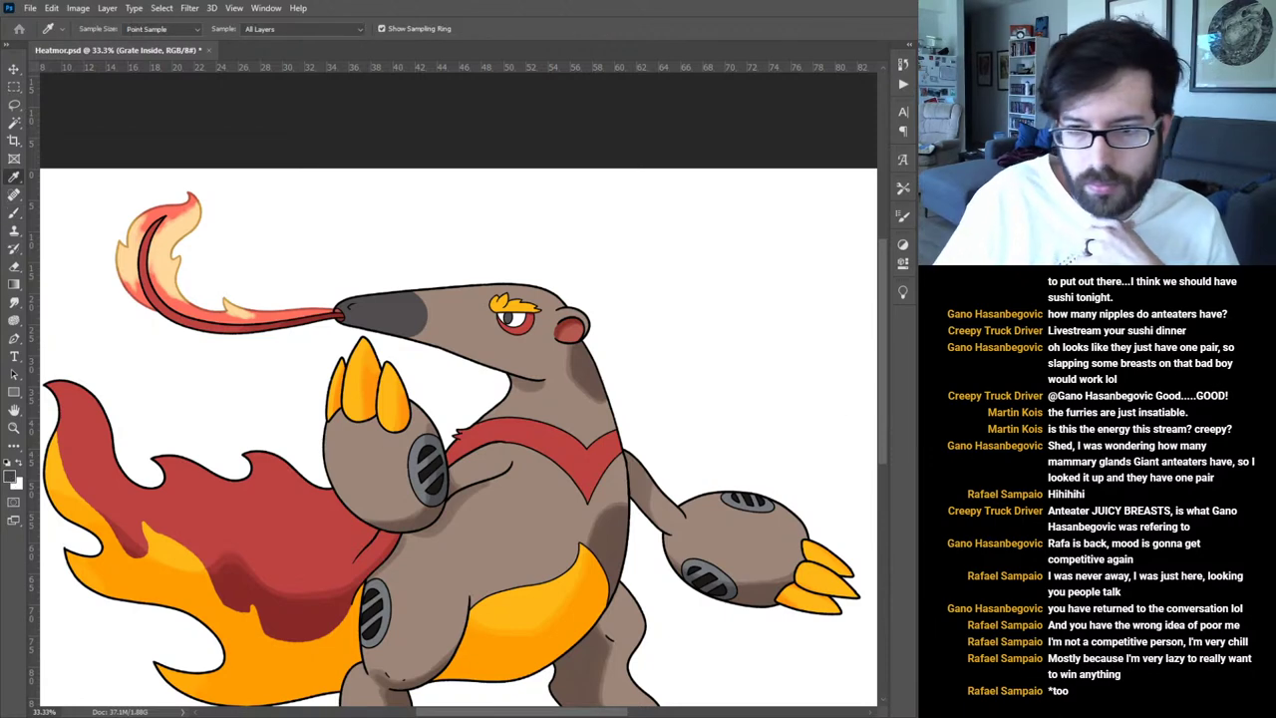
pyautogui.press('b')
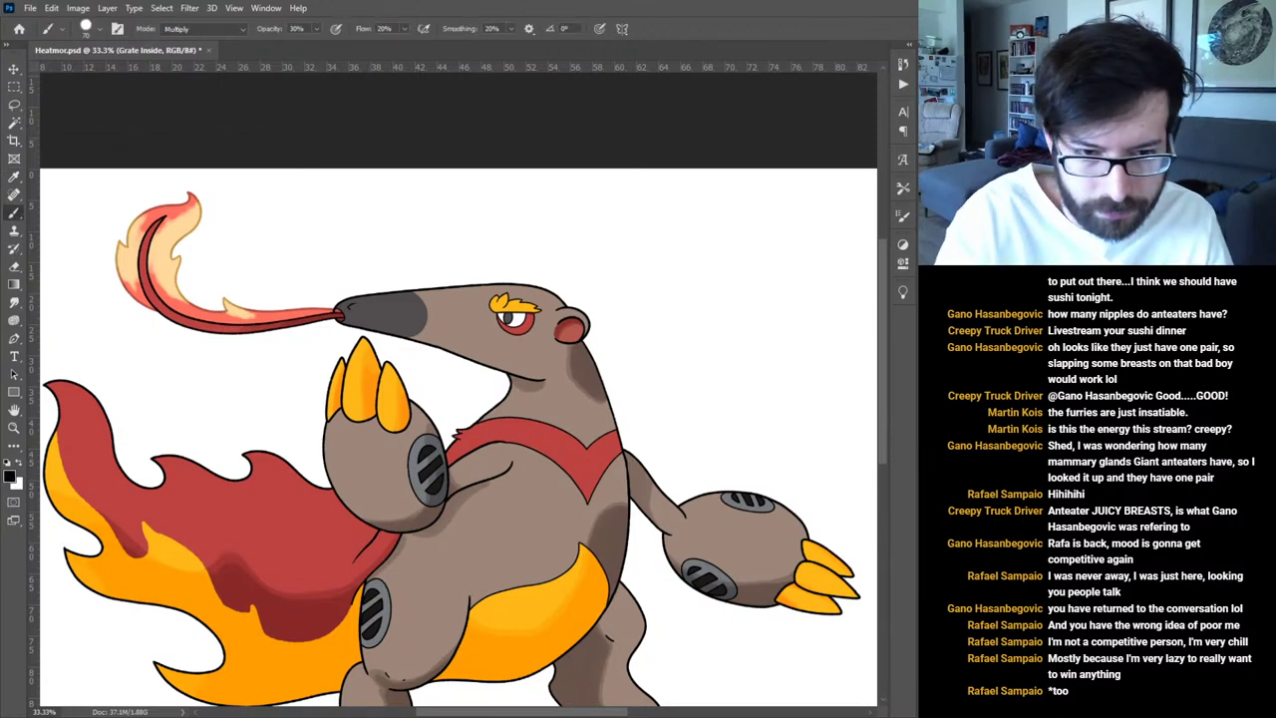
pyautogui.hotkey('ctrl', '+')
pyautogui.hotkey('ctrl', '+')
pyautogui.moveTo(463, 480); pyautogui.dragTo(488, 365)
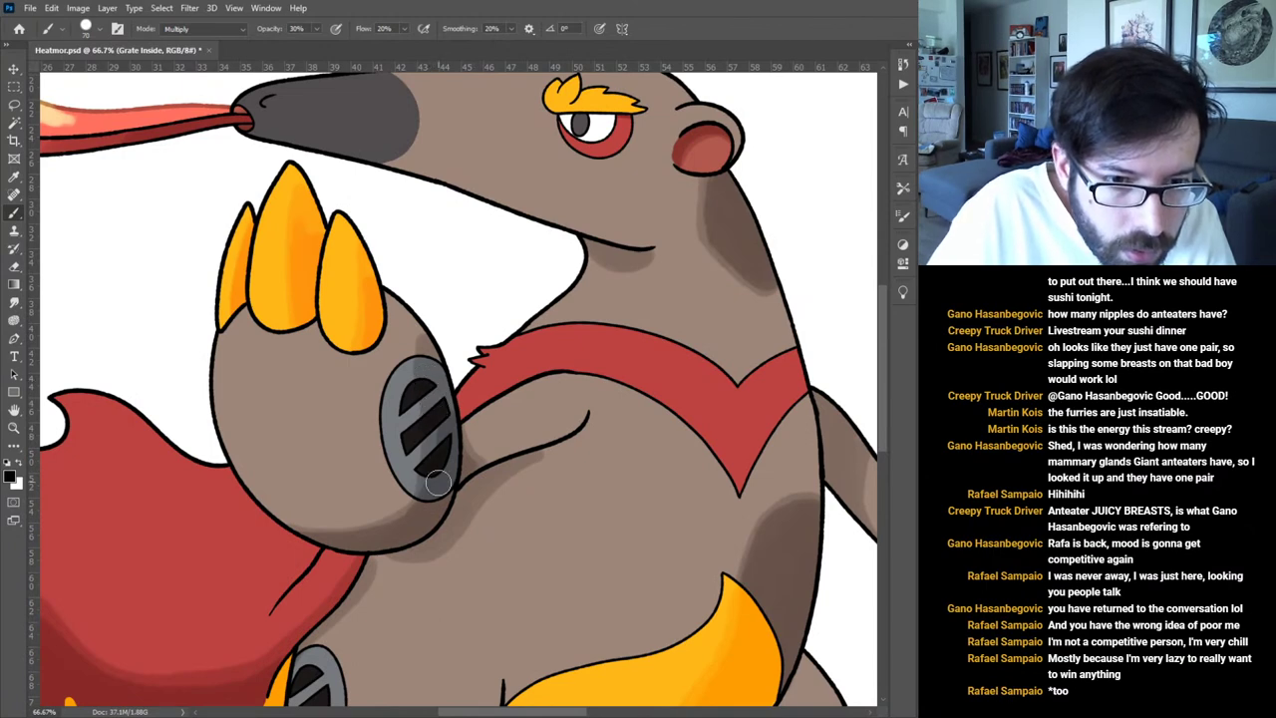
pyautogui.moveTo(525, 485); pyautogui.dragTo(617, 158)
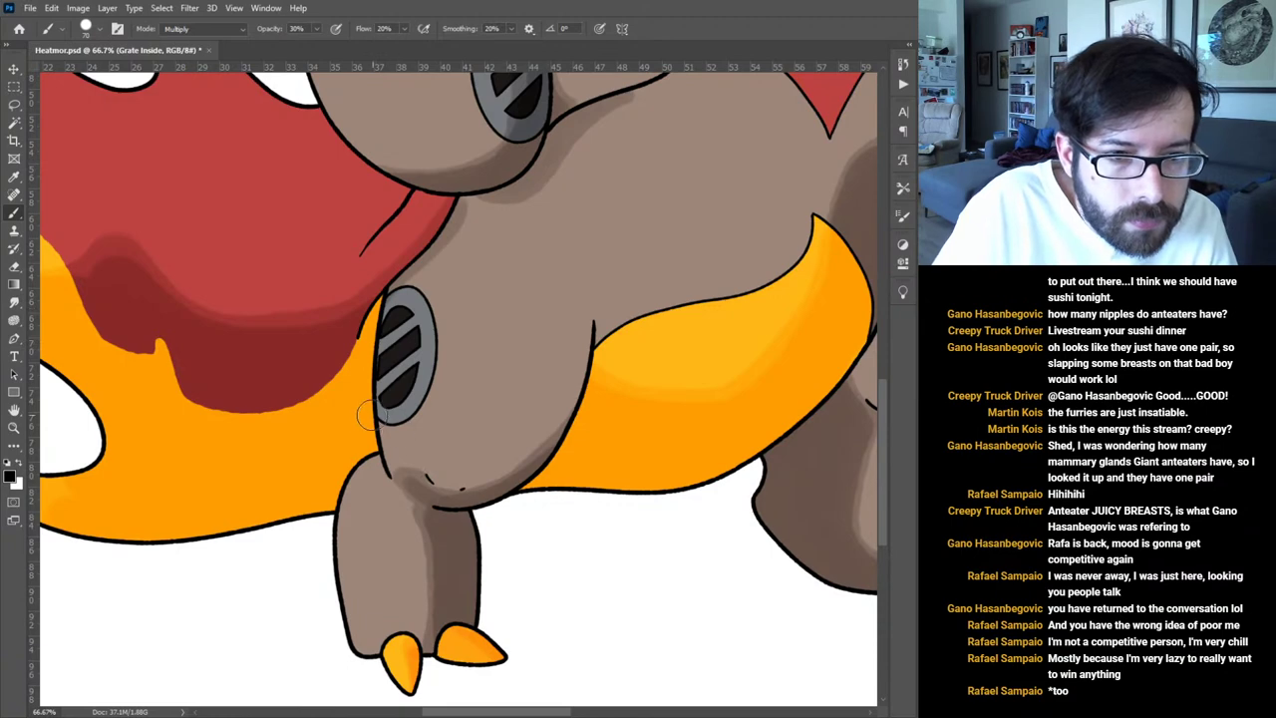
pyautogui.moveTo(644, 408); pyautogui.dragTo(128, 455)
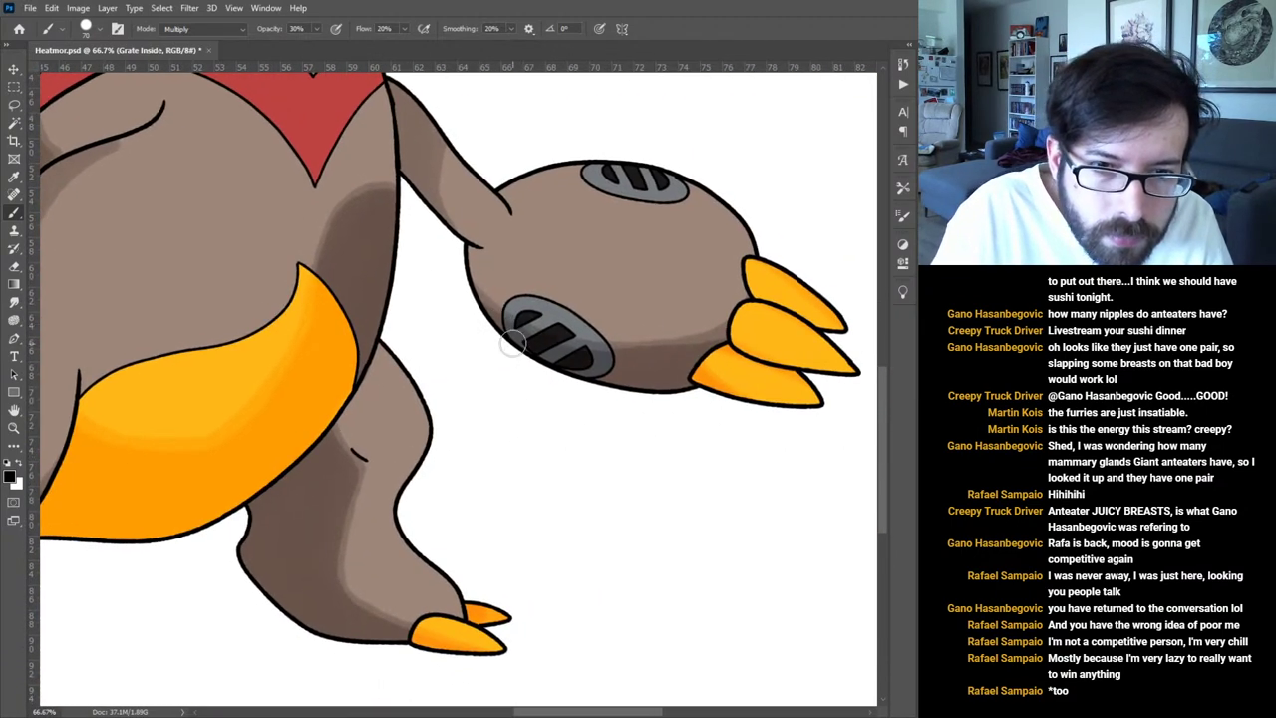
pyautogui.moveTo(304, 458); pyautogui.dragTo(877, 487)
pyautogui.moveTo(528, 403); pyautogui.dragTo(504, 482)
# Switch to the Eyebrow layer with orange as brush colour, shrink the Multiply brush and shade the eyebrow around its front tuft.
pyautogui.hotkey('ctrl', '0')
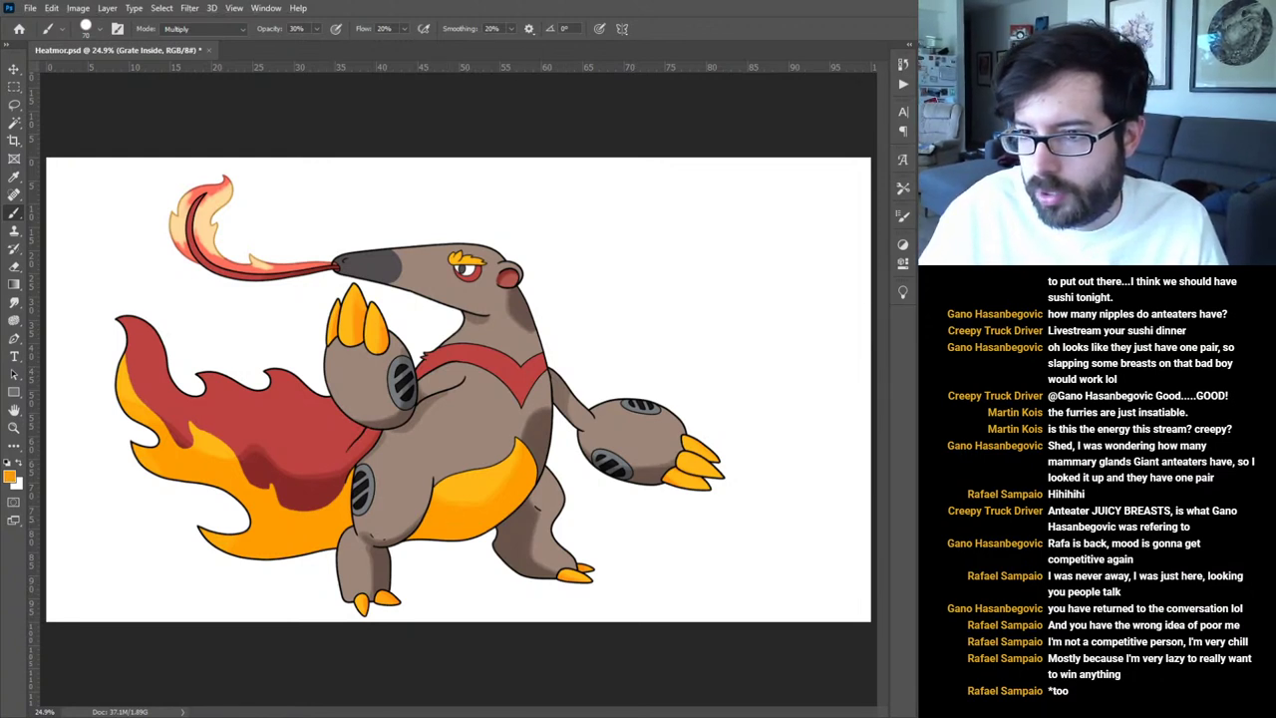
pyautogui.hotkey('ctrl', '+')
pyautogui.hotkey('ctrl', '+')
pyautogui.hotkey('ctrl', '+')
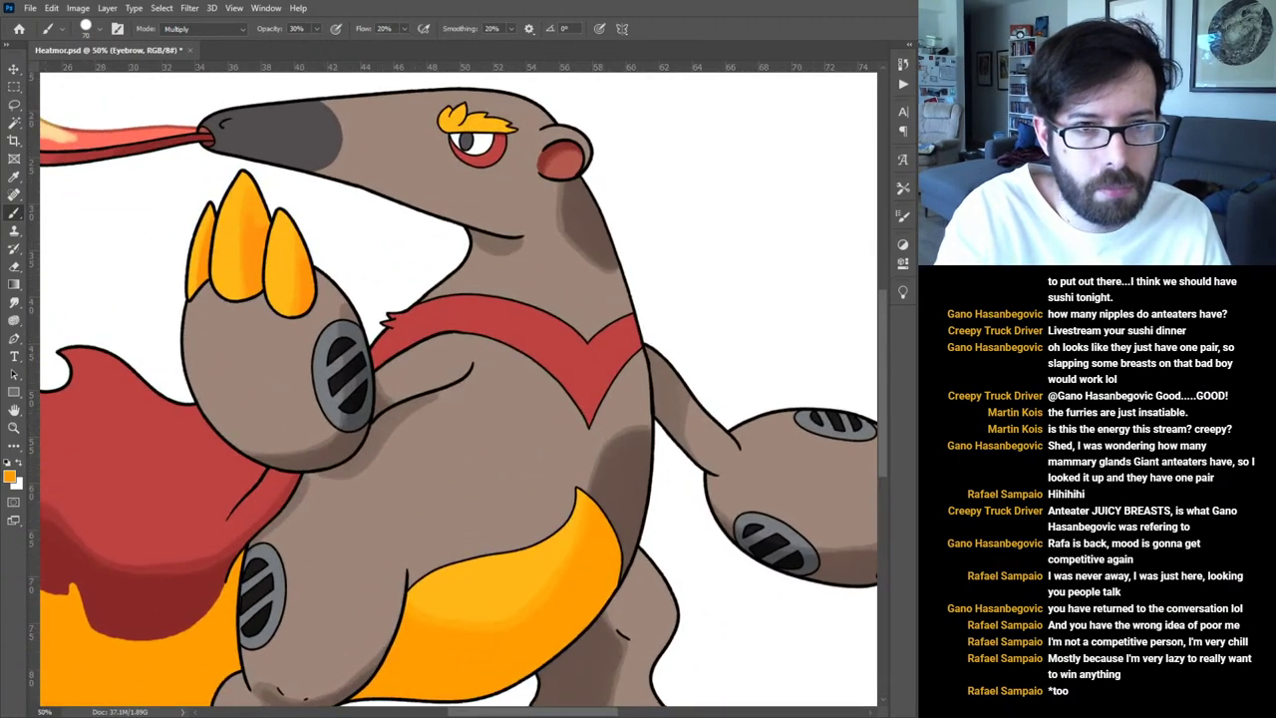
pyautogui.hotkey('ctrl', '+')
pyautogui.moveTo(457, 224); pyautogui.dragTo(468, 479)
pyautogui.hotkey('ctrl', '+')
pyautogui.hotkey('ctrl', '+')
pyautogui.moveTo(548, 506)
pyautogui.mouseDown()
pyautogui.moveTo(624, 160)
pyautogui.moveTo(547, 382)
pyautogui.moveTo(511, 391)
pyautogui.mouseUp()
pyautogui.press('[')
pyautogui.press('[')
pyautogui.press('[')
pyautogui.press('[')
pyautogui.press('[')
pyautogui.press('[')
pyautogui.press('[')
pyautogui.press('[')
pyautogui.moveTo(551, 342)
pyautogui.mouseDown()
pyautogui.moveTo(588, 332)
pyautogui.moveTo(569, 360)
pyautogui.moveTo(562, 351)
pyautogui.moveTo(716, 311)
pyautogui.moveTo(625, 334)
pyautogui.moveTo(648, 313)
pyautogui.mouseUp()
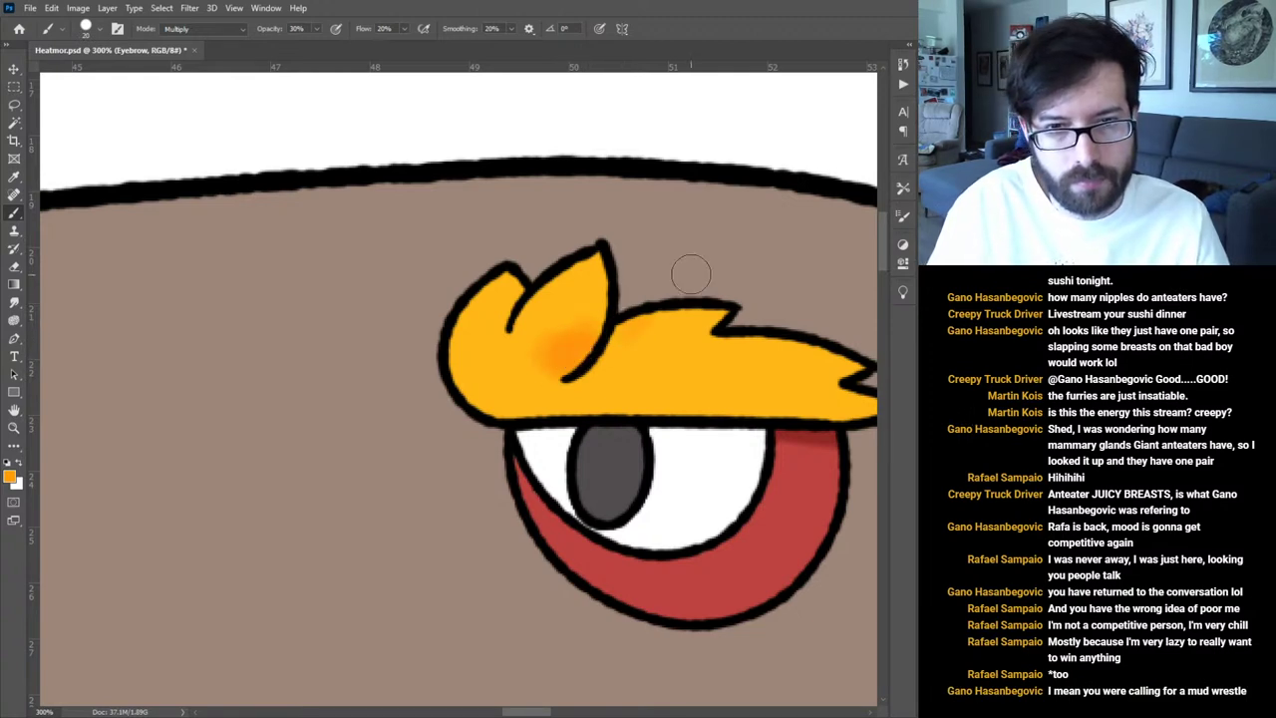
# View the whole drawing and save Heatmor.psd.
pyautogui.hotkey('ctrl', '0')
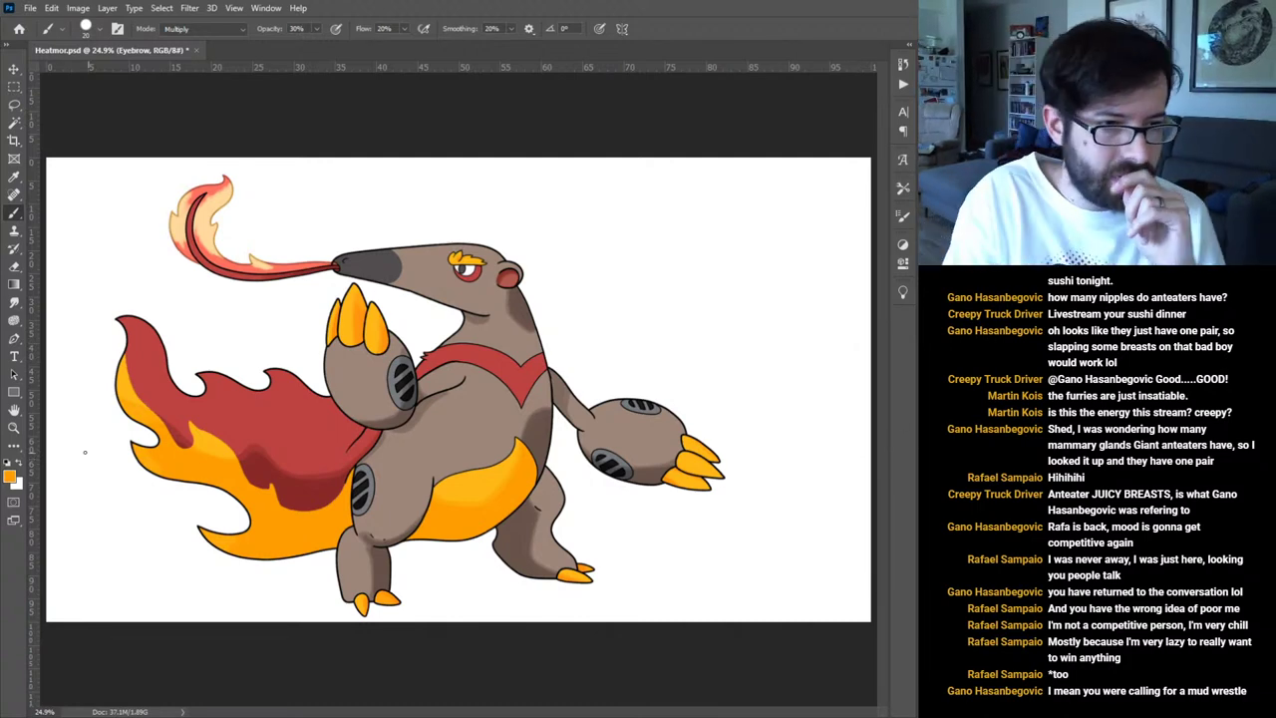
pyautogui.press('i')
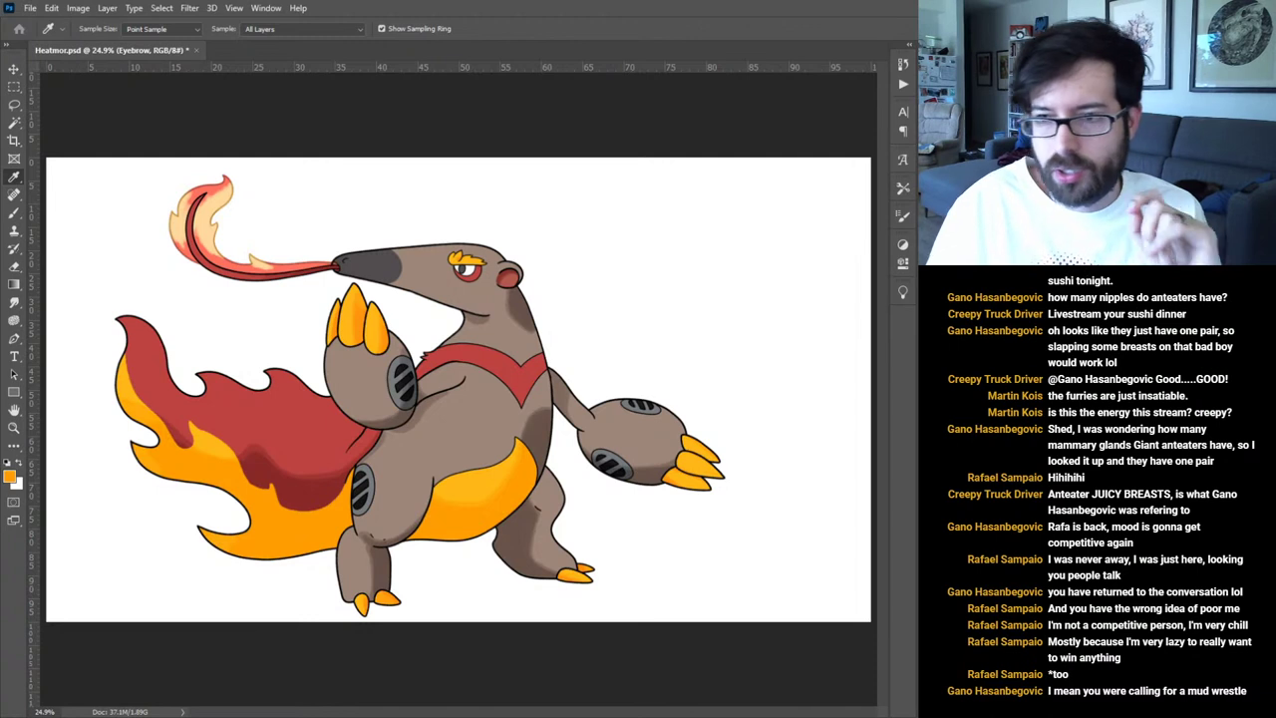
pyautogui.press('b')
pyautogui.hotkey('ctrl', 's')
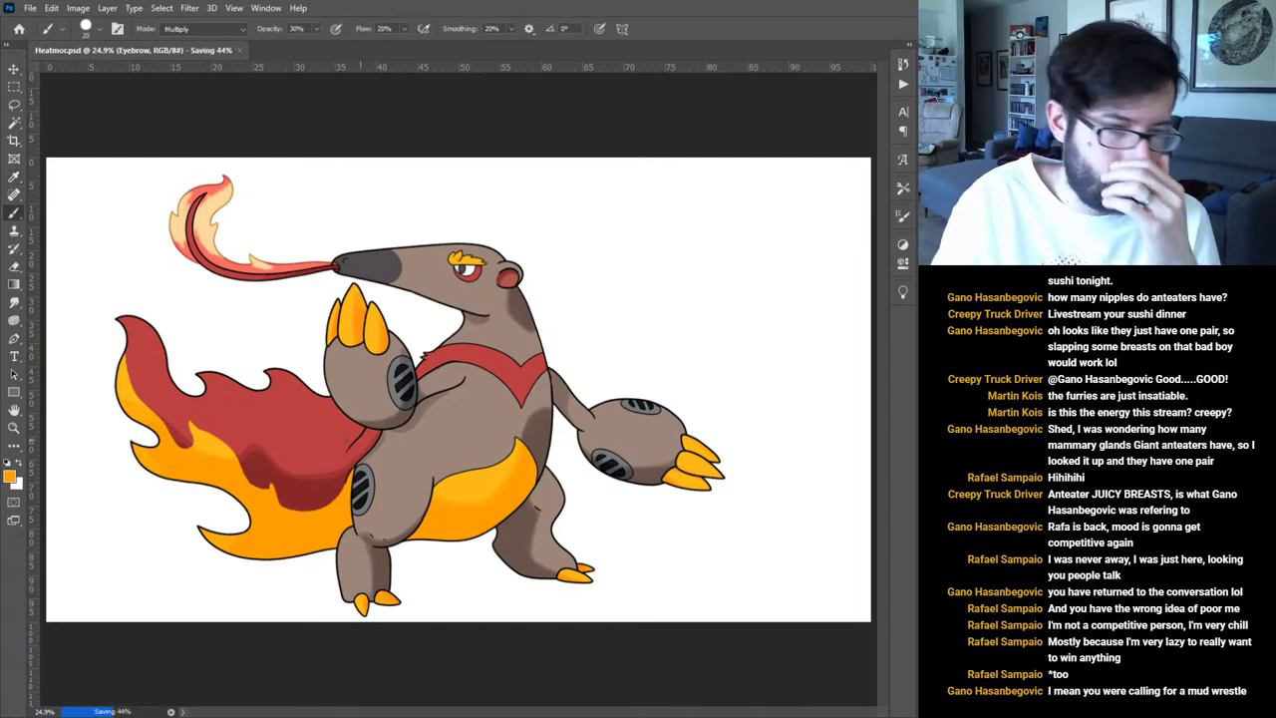
pyautogui.press('i')
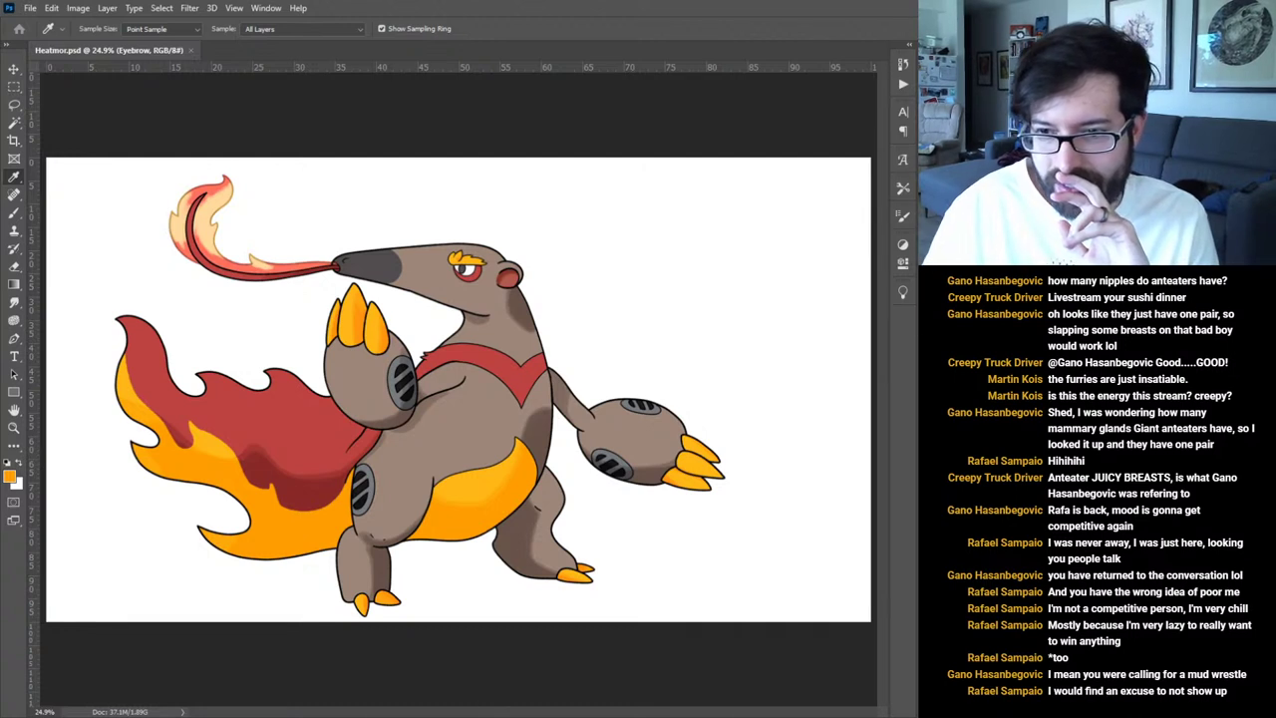
# Switch to the Tail layer and highlight the tail flames with a light red size-200 brush in Normal mode at 60% opacity.
pyautogui.press('b')
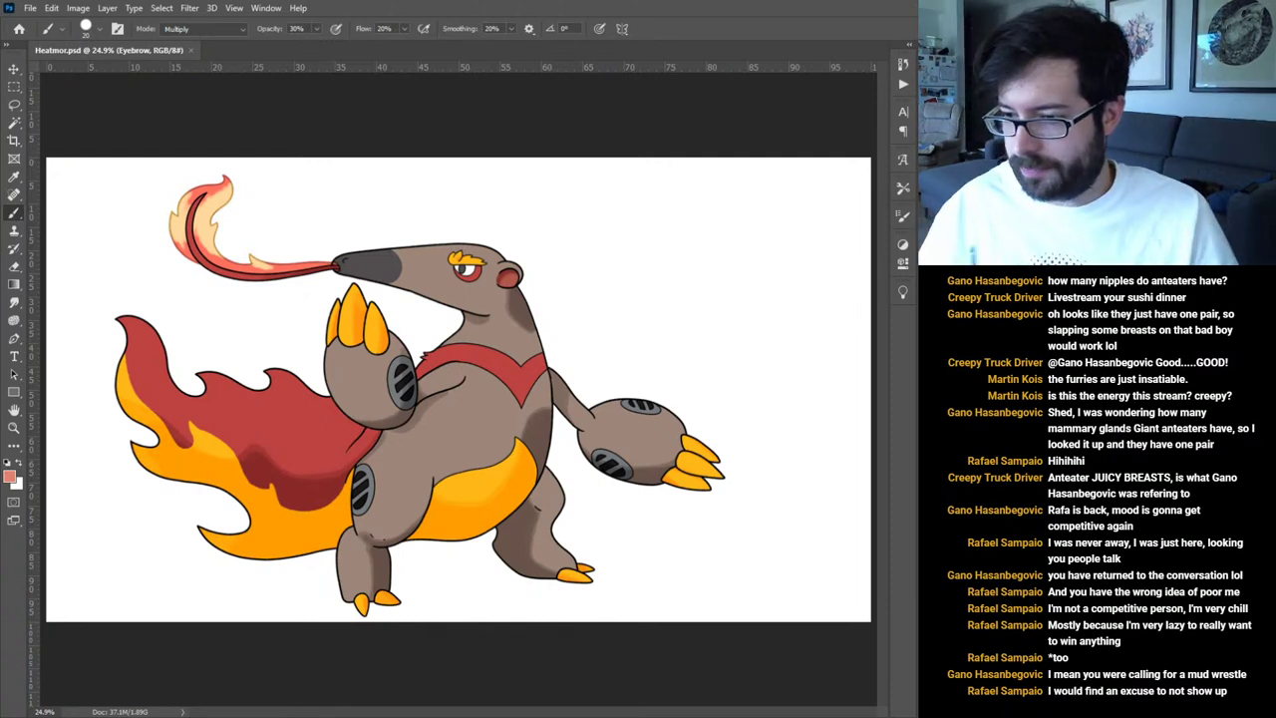
pyautogui.hotkey('shift', 'alt', 'n')
pyautogui.press('6')
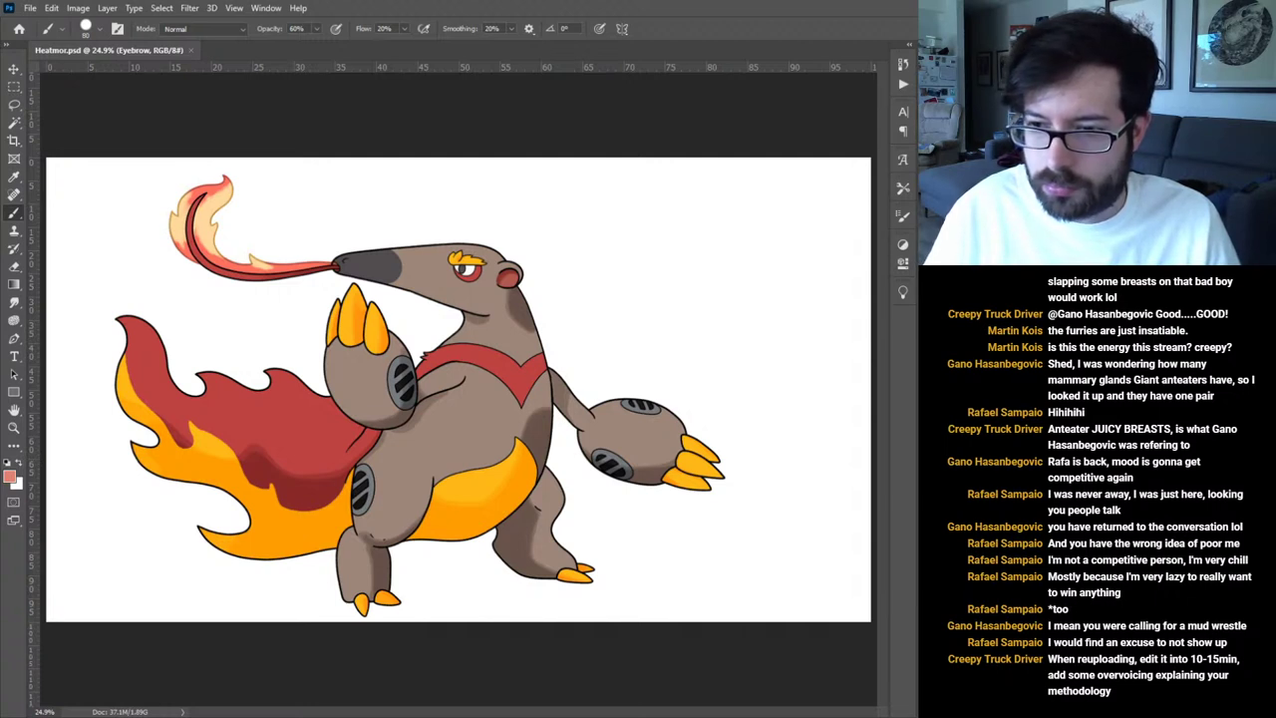
pyautogui.hotkey('alt', '[')
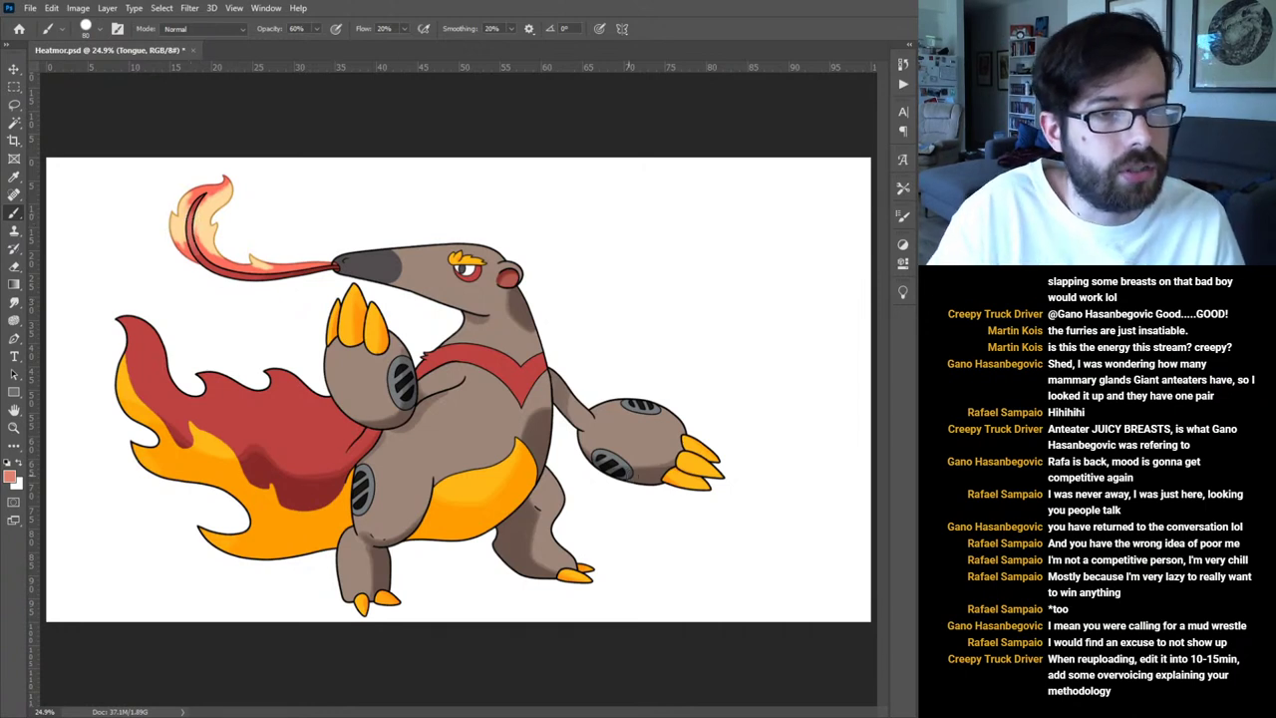
pyautogui.hotkey('alt', '[')
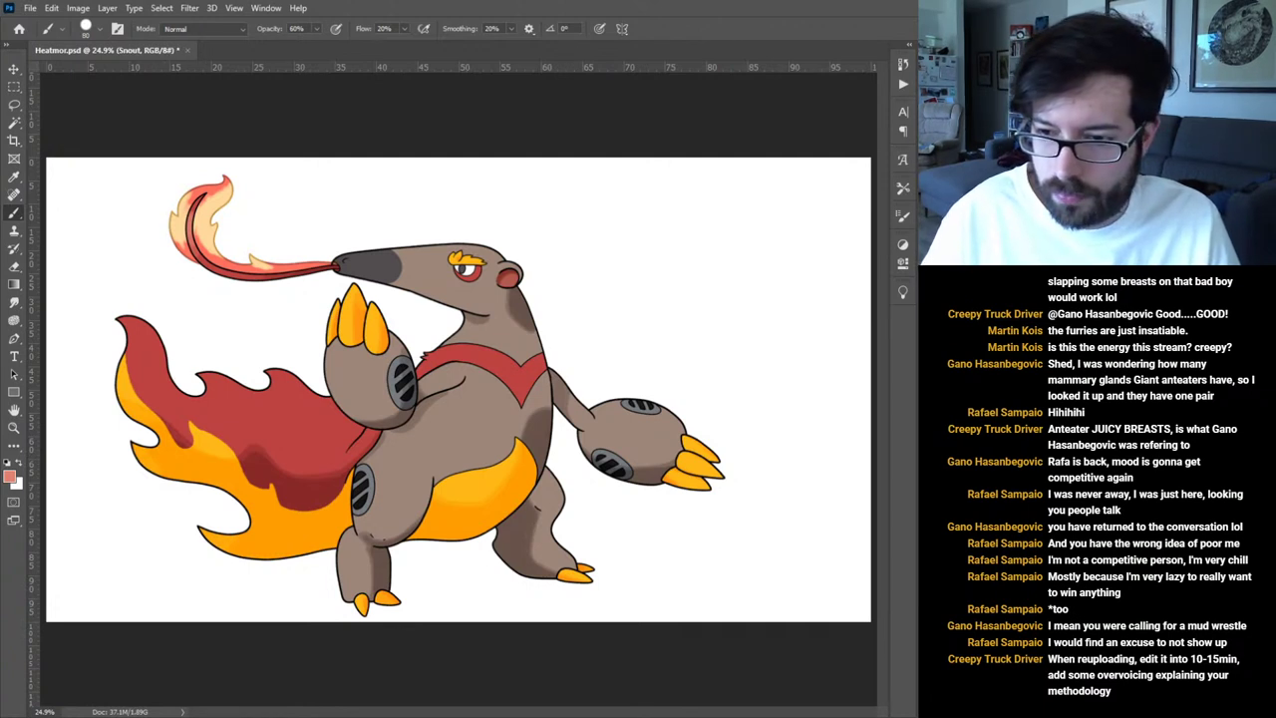
pyautogui.hotkey('alt', '[')
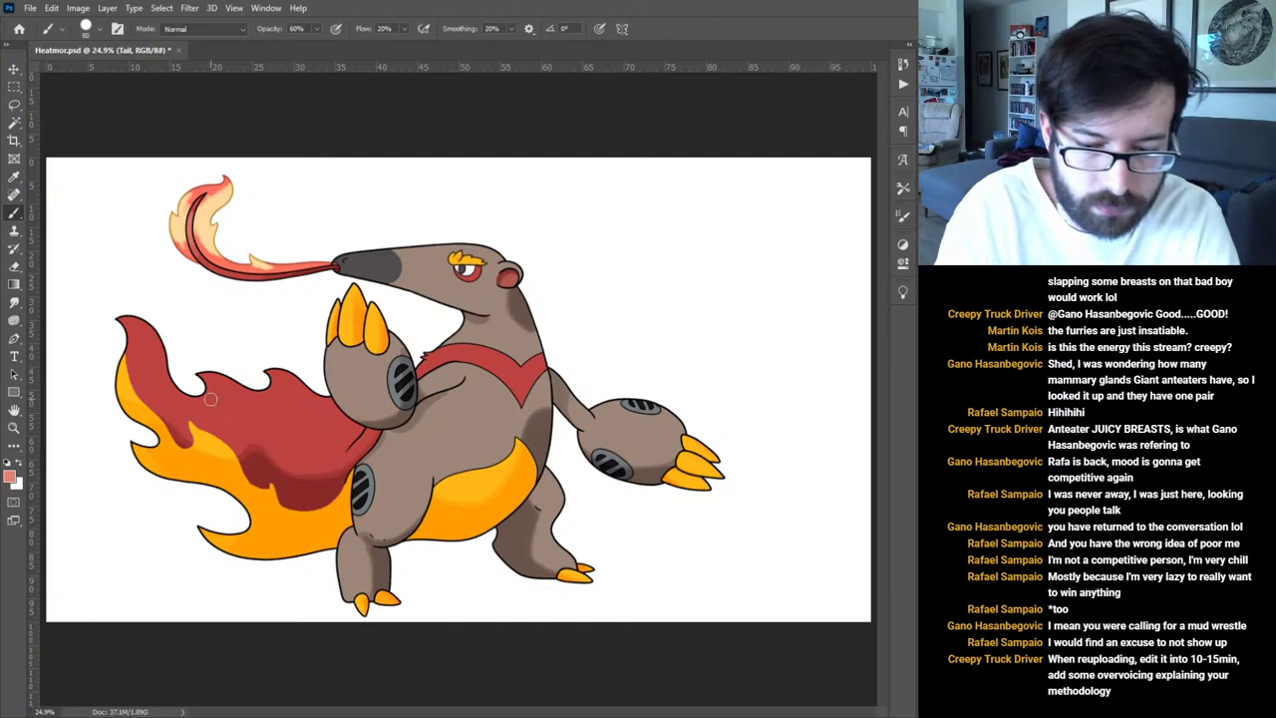
pyautogui.press(']')
pyautogui.press(']')
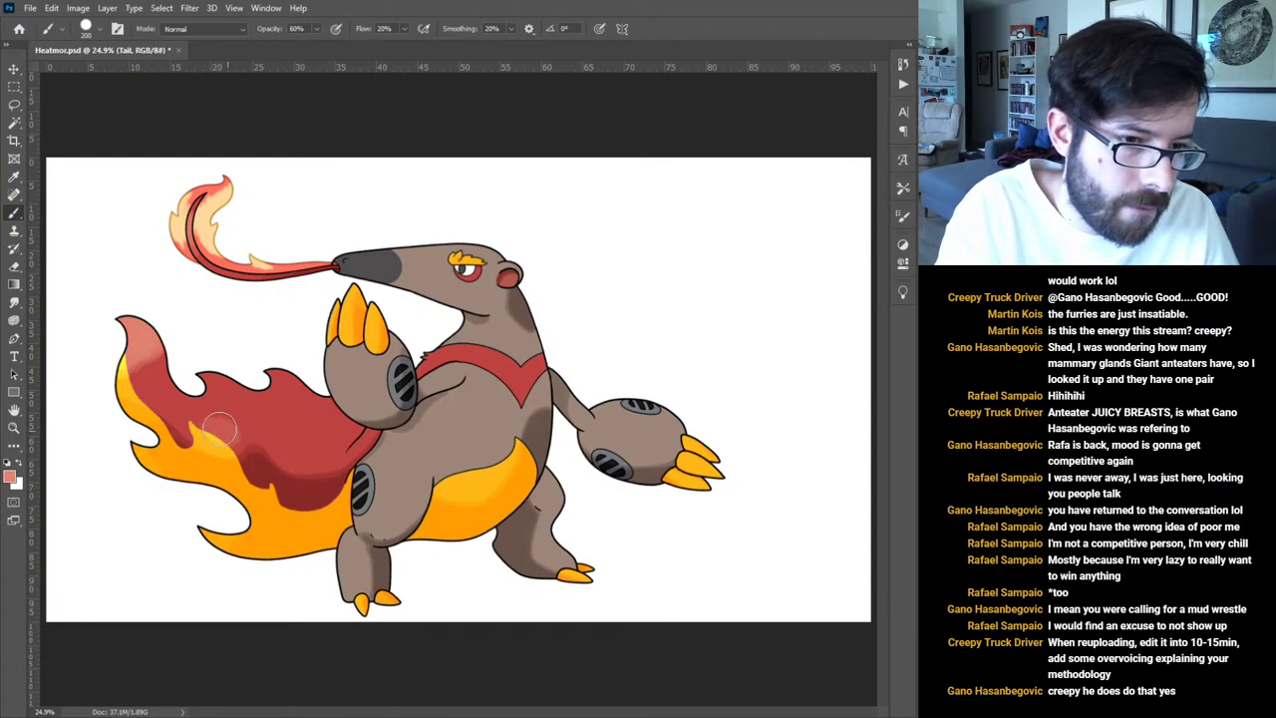
pyautogui.moveTo(217, 432); pyautogui.dragTo(271, 435)
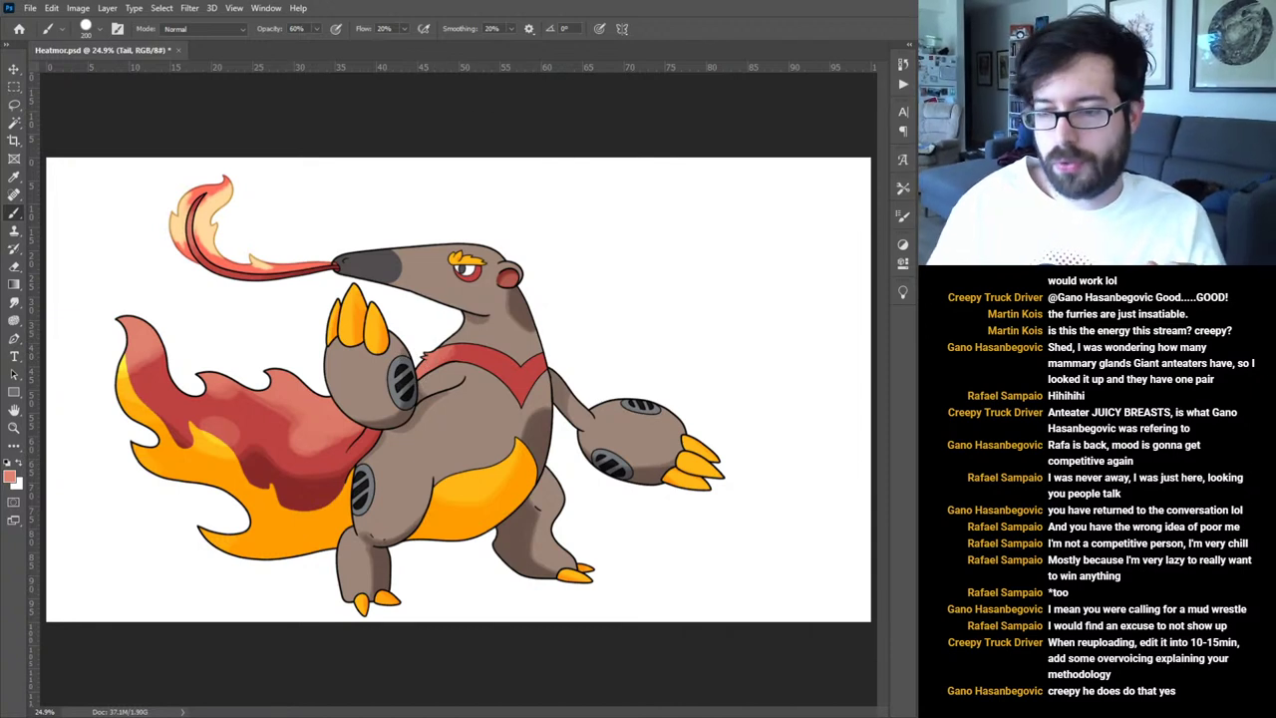
# Switch to the Body layer, choose a pale pinkish brown as brush colour and reduce the brush size to 125.
pyautogui.hotkey('alt', ']')
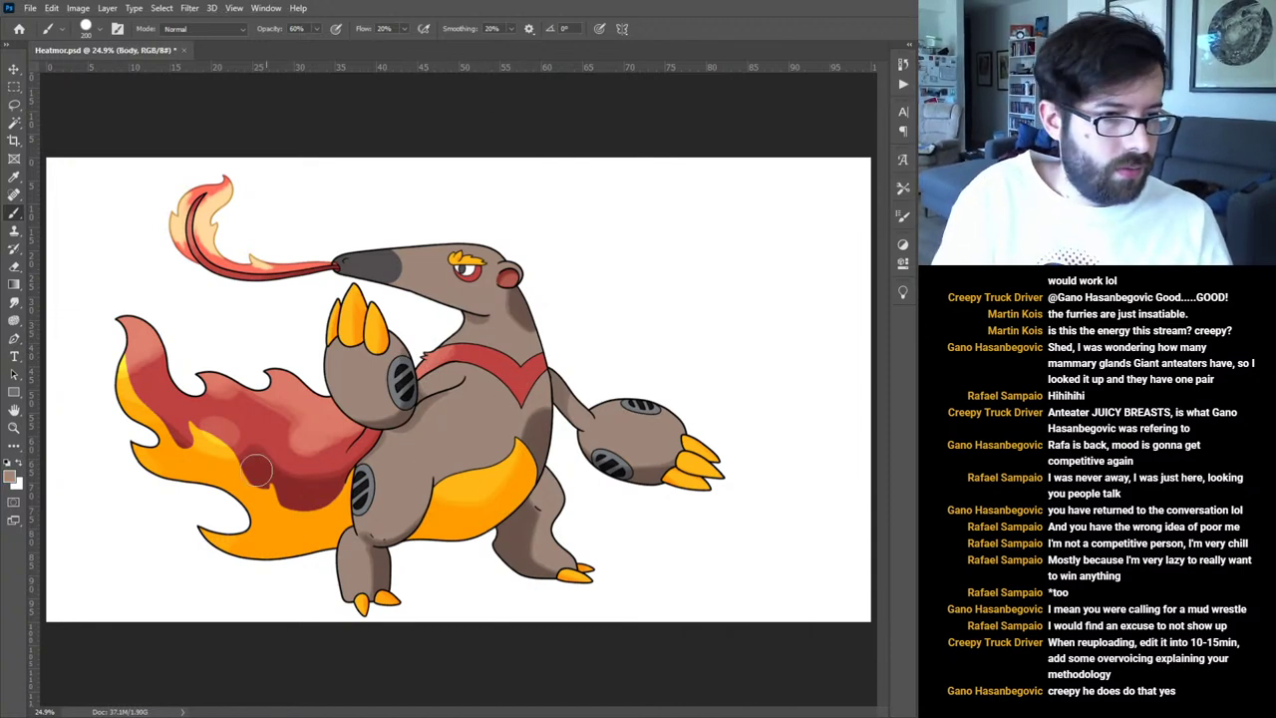
pyautogui.press('i')
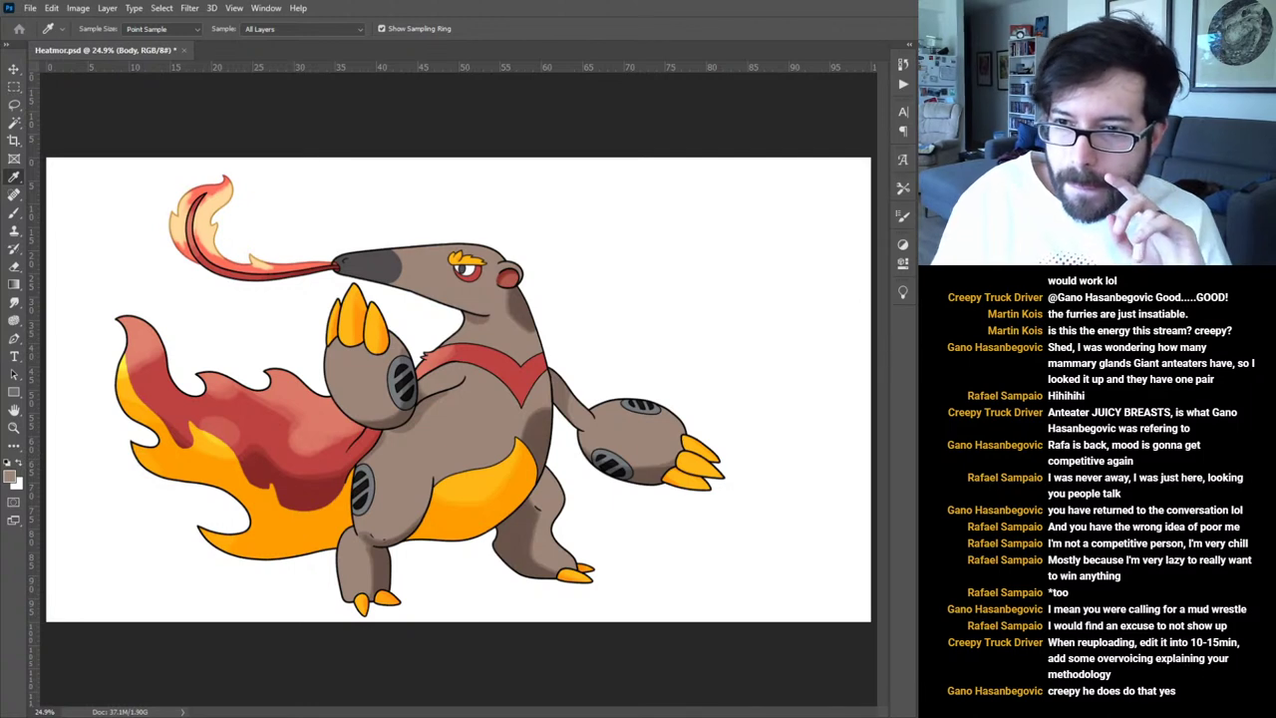
pyautogui.press('b')
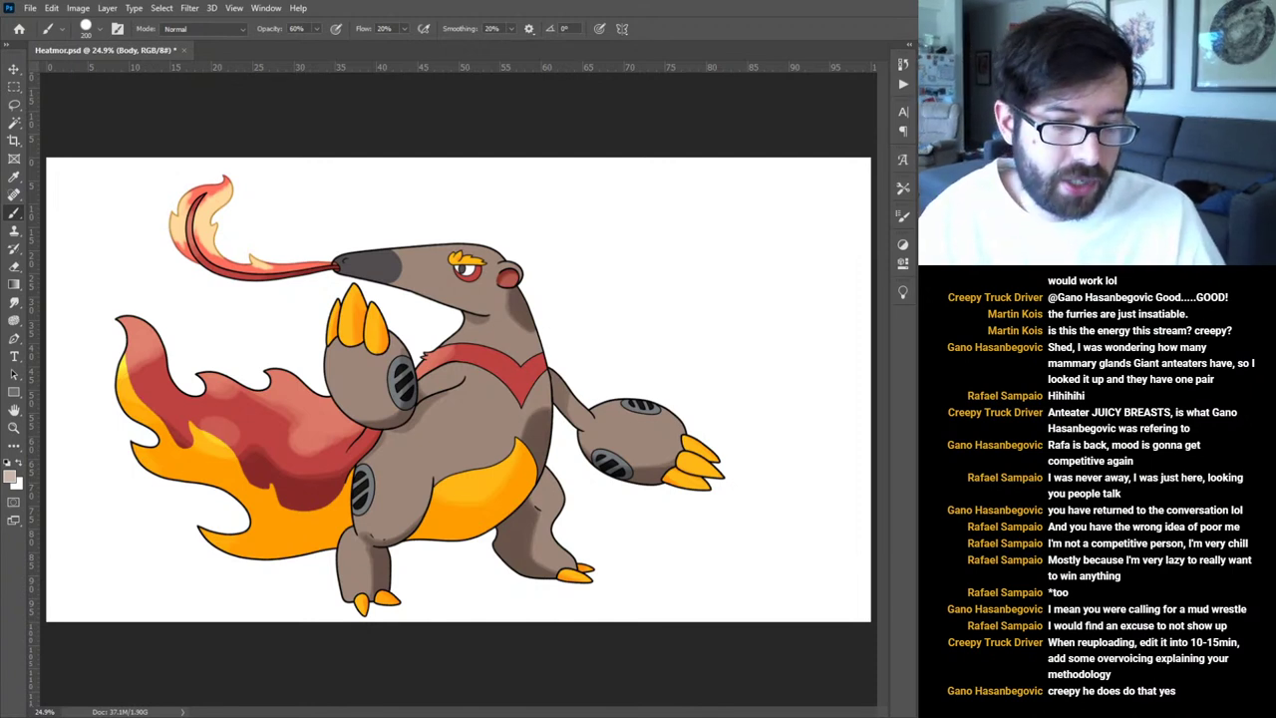
pyautogui.hotkey('ctrl', '+')
pyautogui.hotkey('ctrl', '+')
pyautogui.hotkey('ctrl', '+')
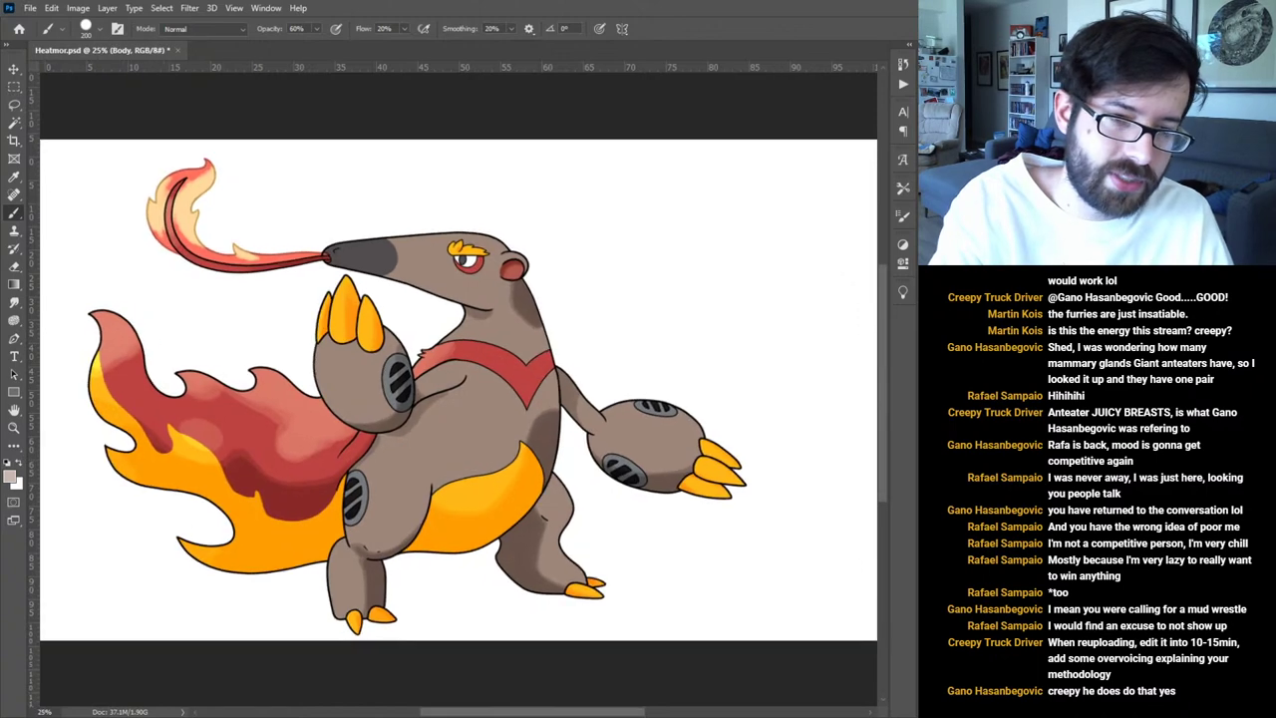
pyautogui.moveTo(638, 419); pyautogui.dragTo(631, 423)
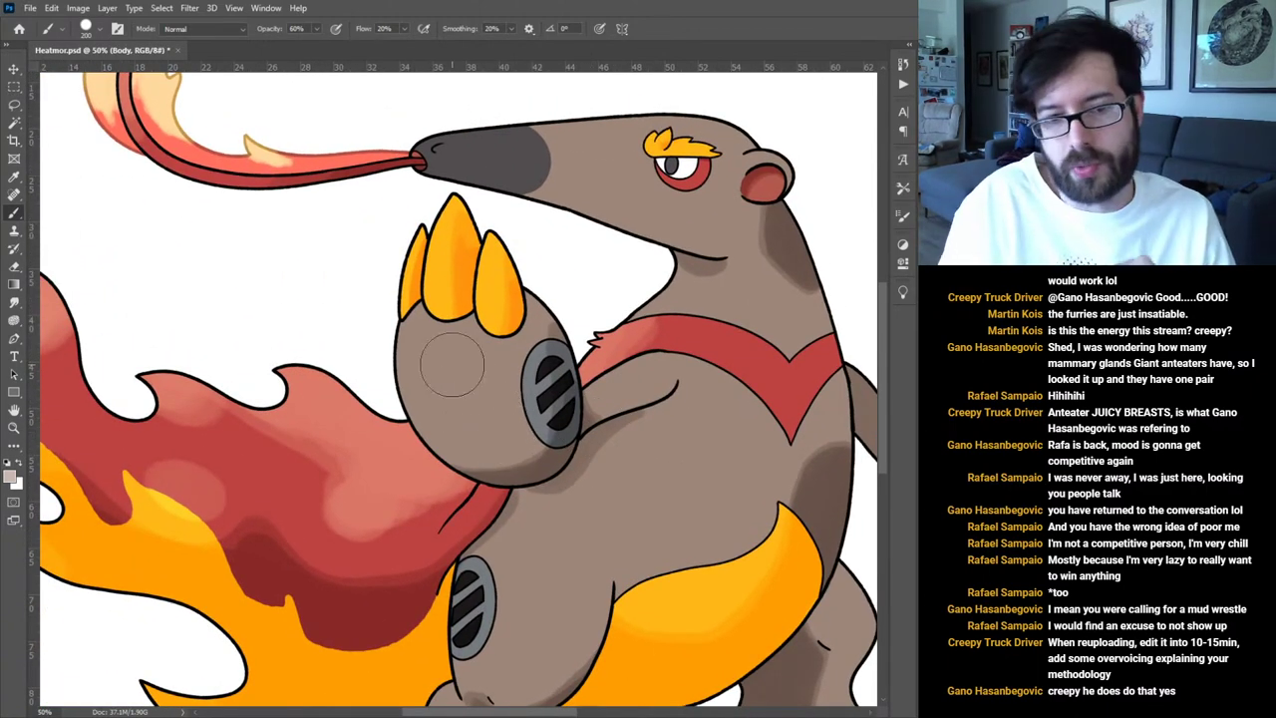
pyautogui.press('[')
pyautogui.press('[')
pyautogui.press('[')
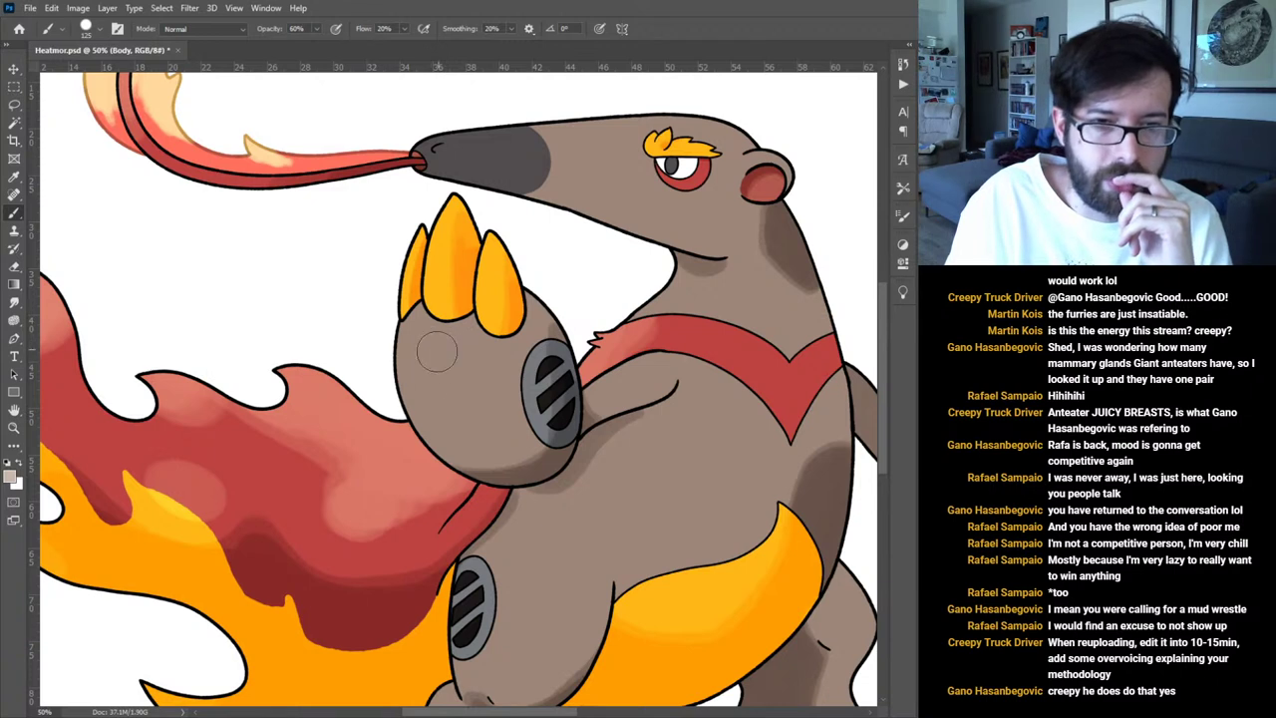
pyautogui.moveTo(419, 354)
pyautogui.mouseDown()
pyautogui.moveTo(423, 395)
pyautogui.moveTo(432, 370)
pyautogui.moveTo(450, 374)
pyautogui.moveTo(479, 301)
pyautogui.moveTo(465, 281)
pyautogui.moveTo(420, 360)
pyautogui.moveTo(434, 399)
pyautogui.moveTo(459, 374)
pyautogui.moveTo(449, 357)
pyautogui.moveTo(433, 387)
pyautogui.mouseUp()
pyautogui.hotkey('ctrl', 'z')
pyautogui.hotkey('ctrl', 'z')
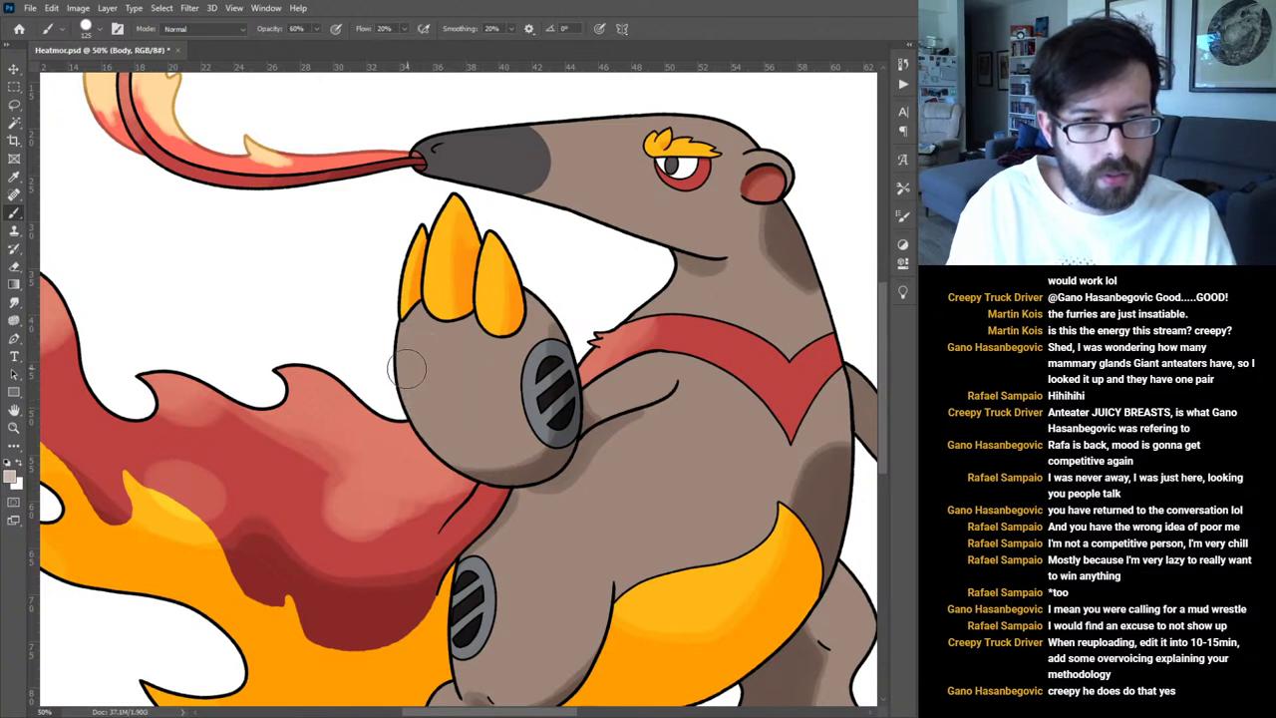
pyautogui.moveTo(458, 384); pyautogui.dragTo(476, 385)
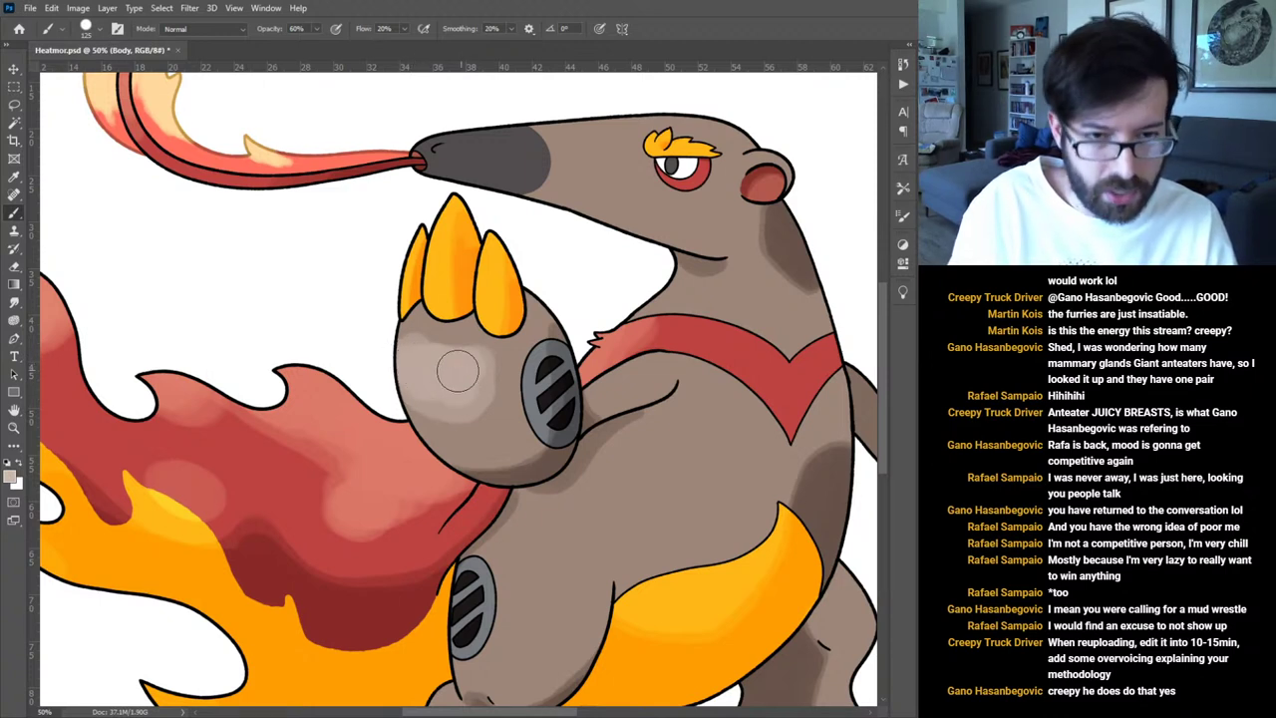
pyautogui.hotkey('ctrl', 'z')
pyautogui.hotkey('ctrl', 'z')
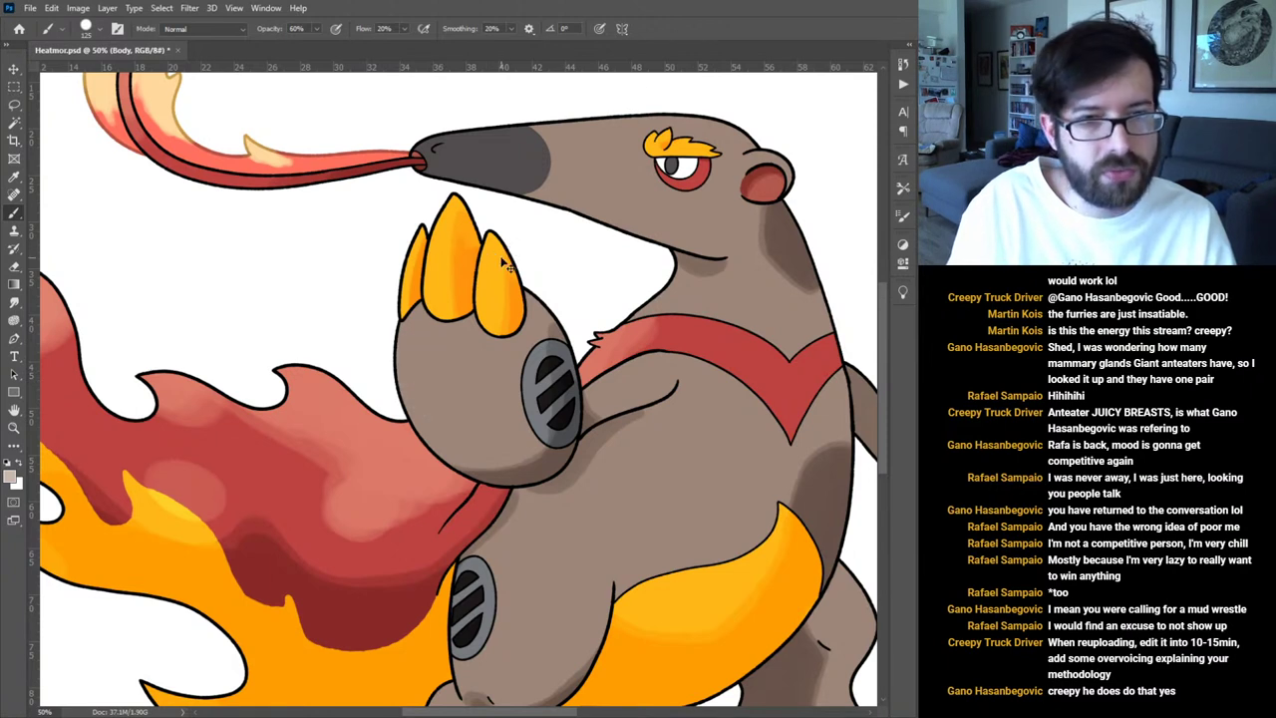
# Highlight the raised paw and the upper side of the outstretched paw with pale pinkish brown strokes.
pyautogui.moveTo(401, 399)
pyautogui.mouseDown()
pyautogui.moveTo(449, 399)
pyautogui.moveTo(466, 309)
pyautogui.moveTo(398, 391)
pyautogui.moveTo(418, 300)
pyautogui.mouseUp()
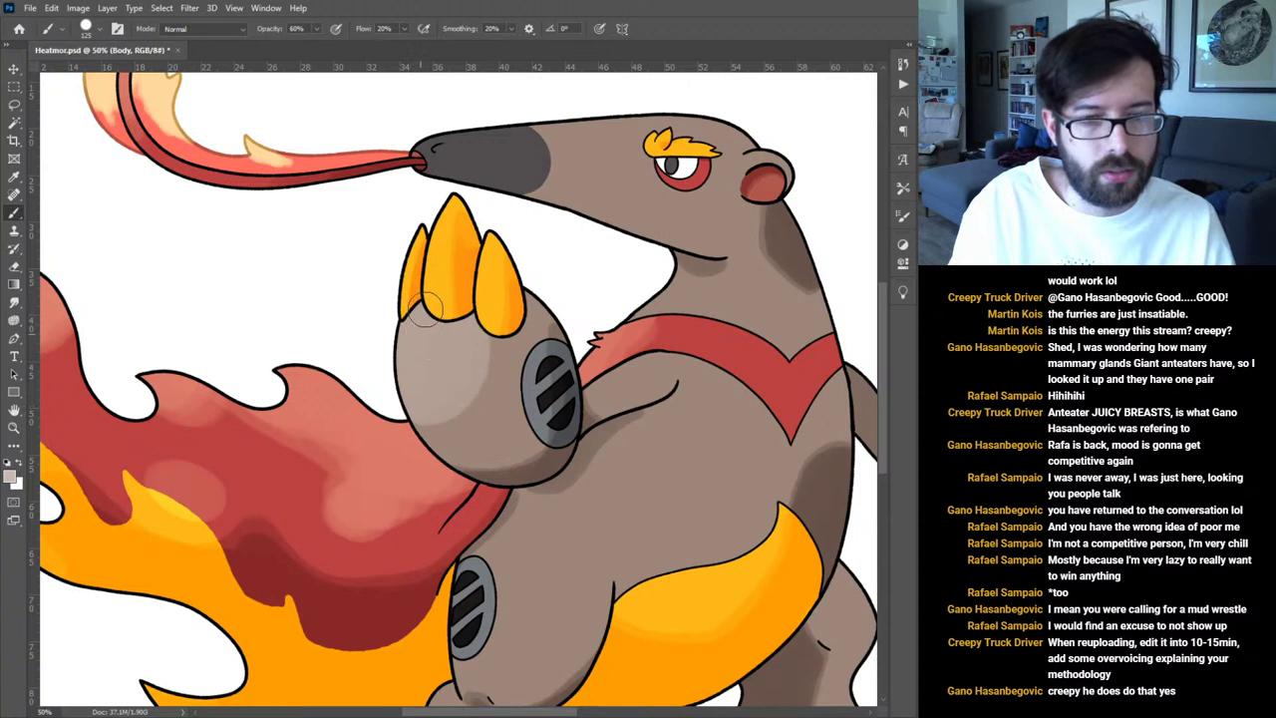
pyautogui.moveTo(409, 399)
pyautogui.mouseDown()
pyautogui.moveTo(468, 348)
pyautogui.moveTo(464, 324)
pyautogui.moveTo(394, 410)
pyautogui.moveTo(442, 304)
pyautogui.moveTo(400, 392)
pyautogui.moveTo(414, 345)
pyautogui.moveTo(400, 338)
pyautogui.moveTo(461, 362)
pyautogui.moveTo(426, 393)
pyautogui.moveTo(389, 384)
pyautogui.moveTo(420, 361)
pyautogui.mouseUp()
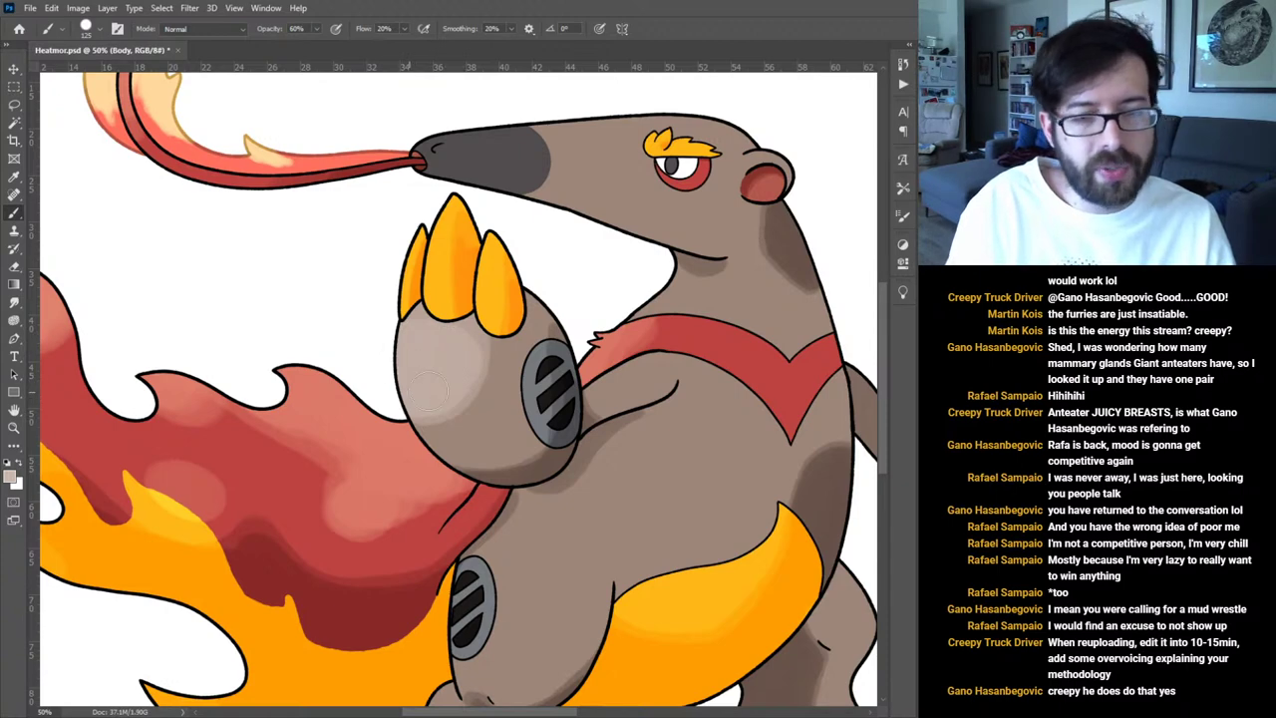
pyautogui.moveTo(543, 398); pyautogui.dragTo(283, 361)
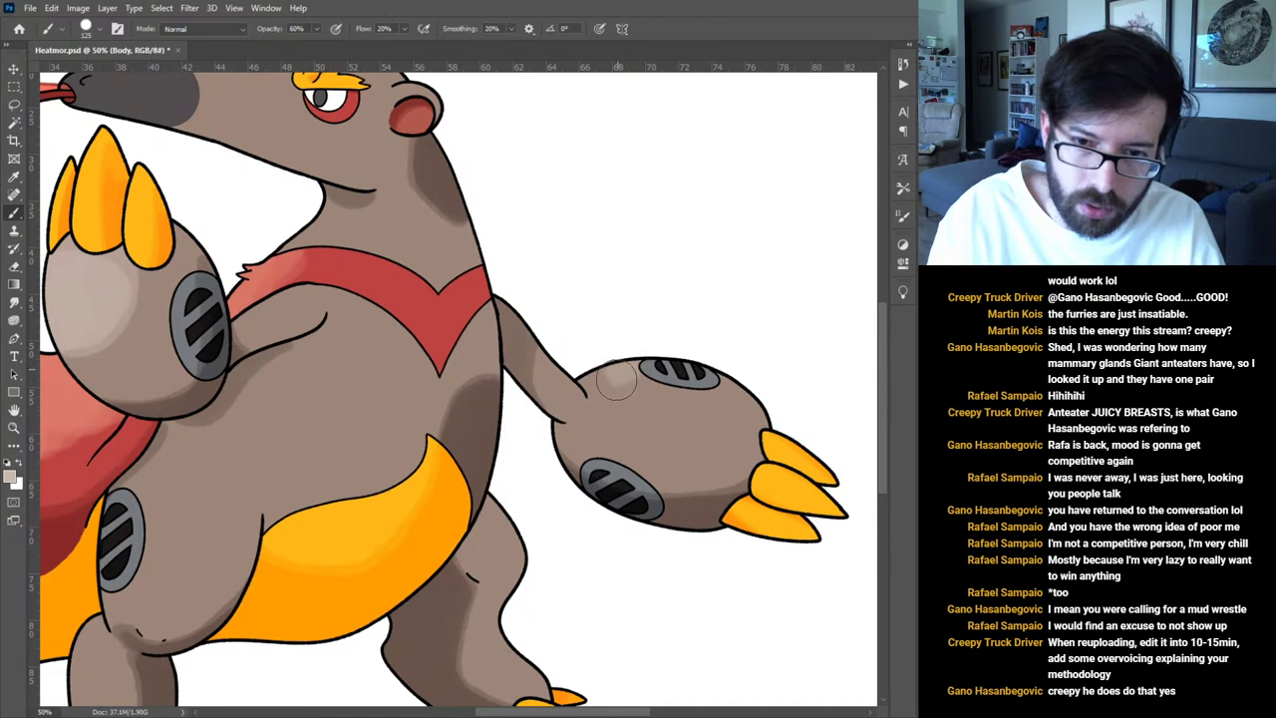
pyautogui.moveTo(616, 373); pyautogui.dragTo(735, 407)
pyautogui.hotkey('ctrl', 'z')
pyautogui.moveTo(629, 384)
pyautogui.mouseDown()
pyautogui.moveTo(688, 428)
pyautogui.moveTo(662, 387)
pyautogui.moveTo(663, 428)
pyautogui.moveTo(635, 398)
pyautogui.mouseUp()
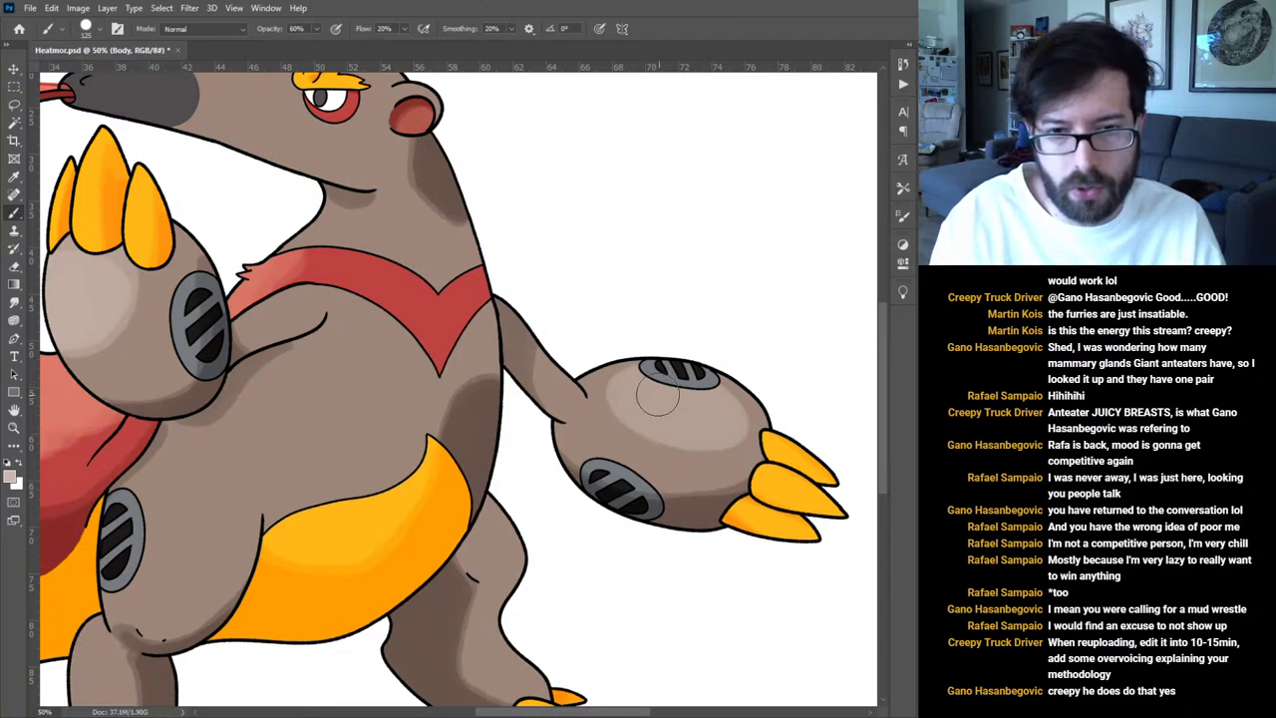
pyautogui.moveTo(643, 397); pyautogui.dragTo(706, 422)
pyautogui.hotkey('ctrl', 'z')
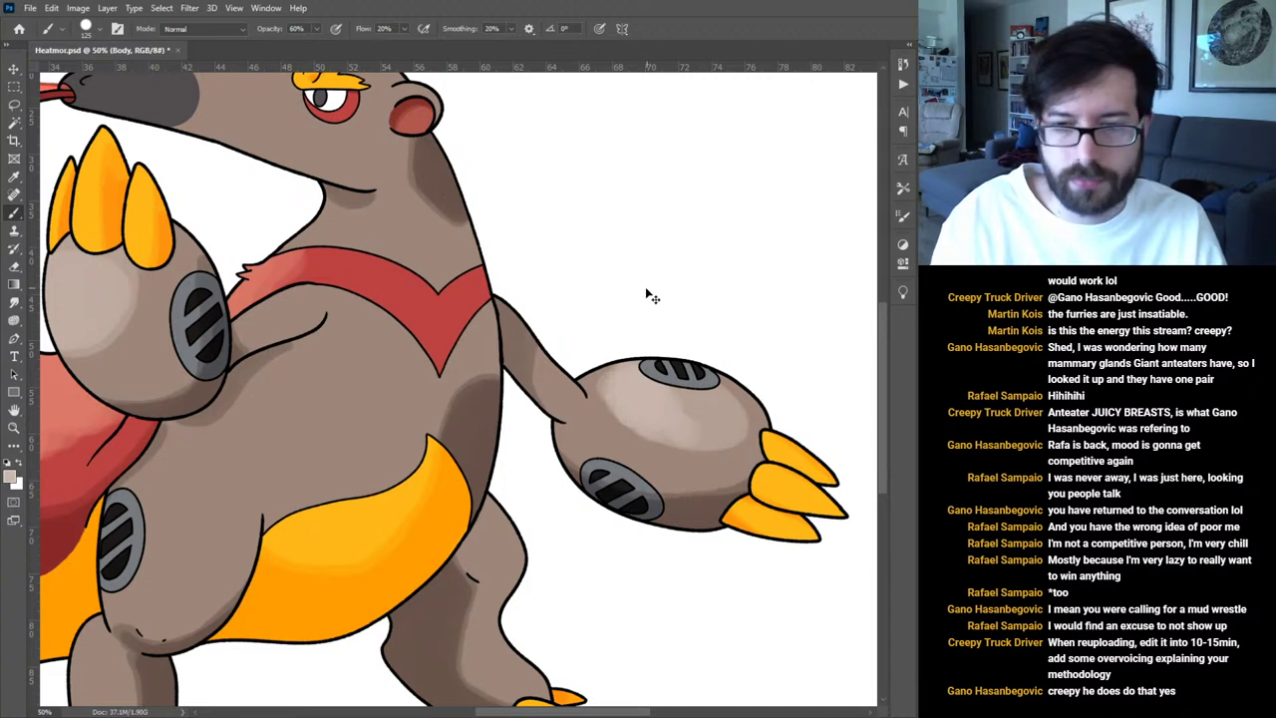
# Sample the paw's brown and paint over the pale highlights on the outstretched and raised paws to tone them down.
pyautogui.keyDown('alt'); pyautogui.click(604, 428); pyautogui.keyUp('alt')
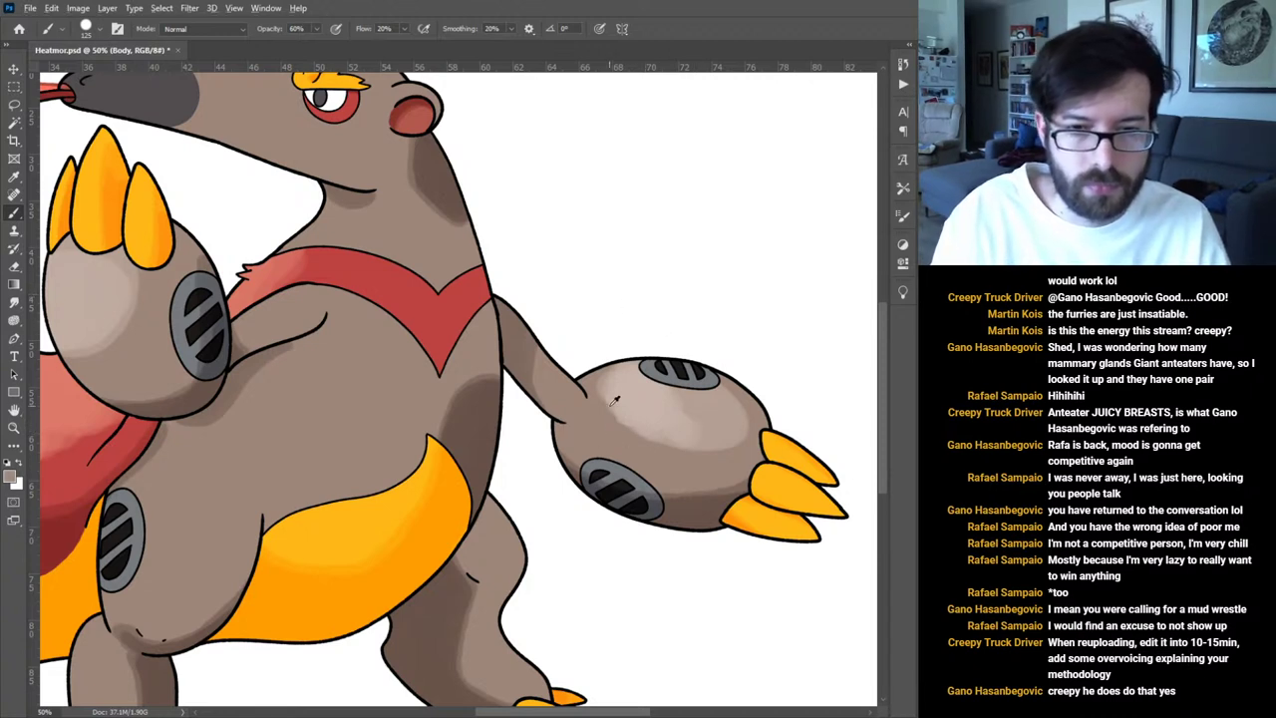
pyautogui.moveTo(593, 385); pyautogui.dragTo(698, 449)
pyautogui.moveTo(626, 396)
pyautogui.mouseDown()
pyautogui.moveTo(718, 435)
pyautogui.moveTo(766, 421)
pyautogui.mouseUp()
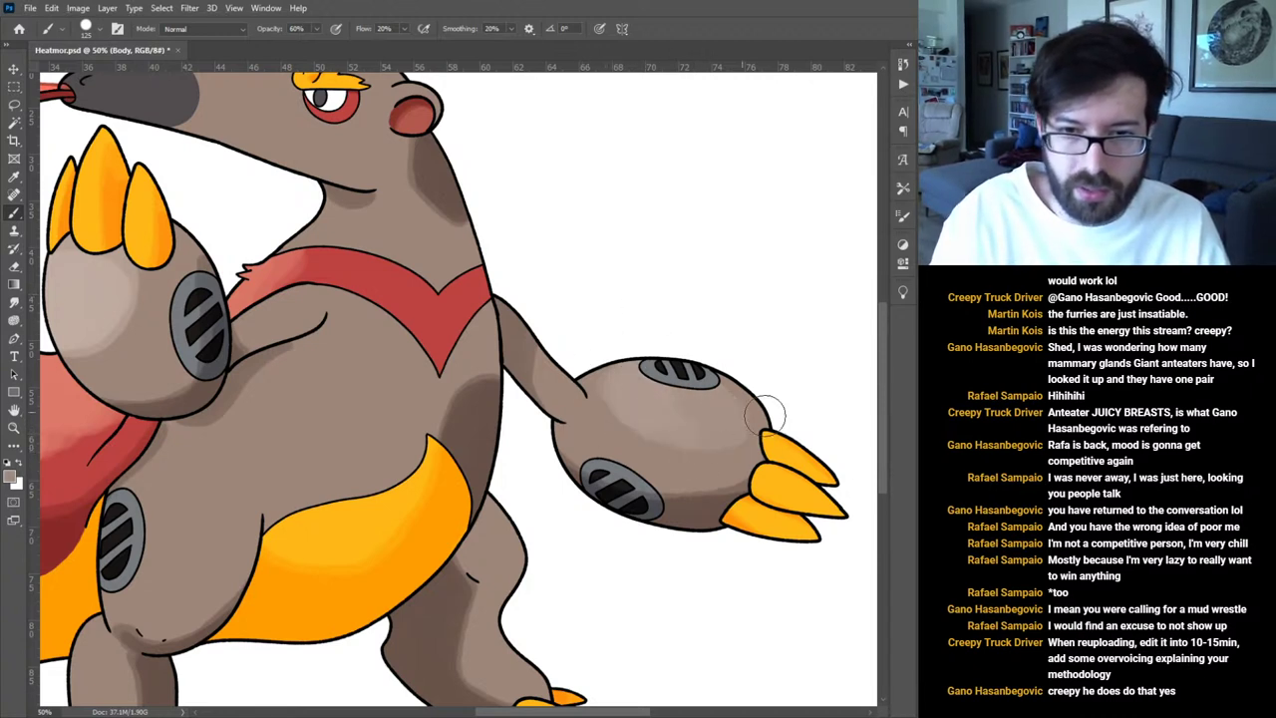
pyautogui.moveTo(587, 387); pyautogui.dragTo(666, 418)
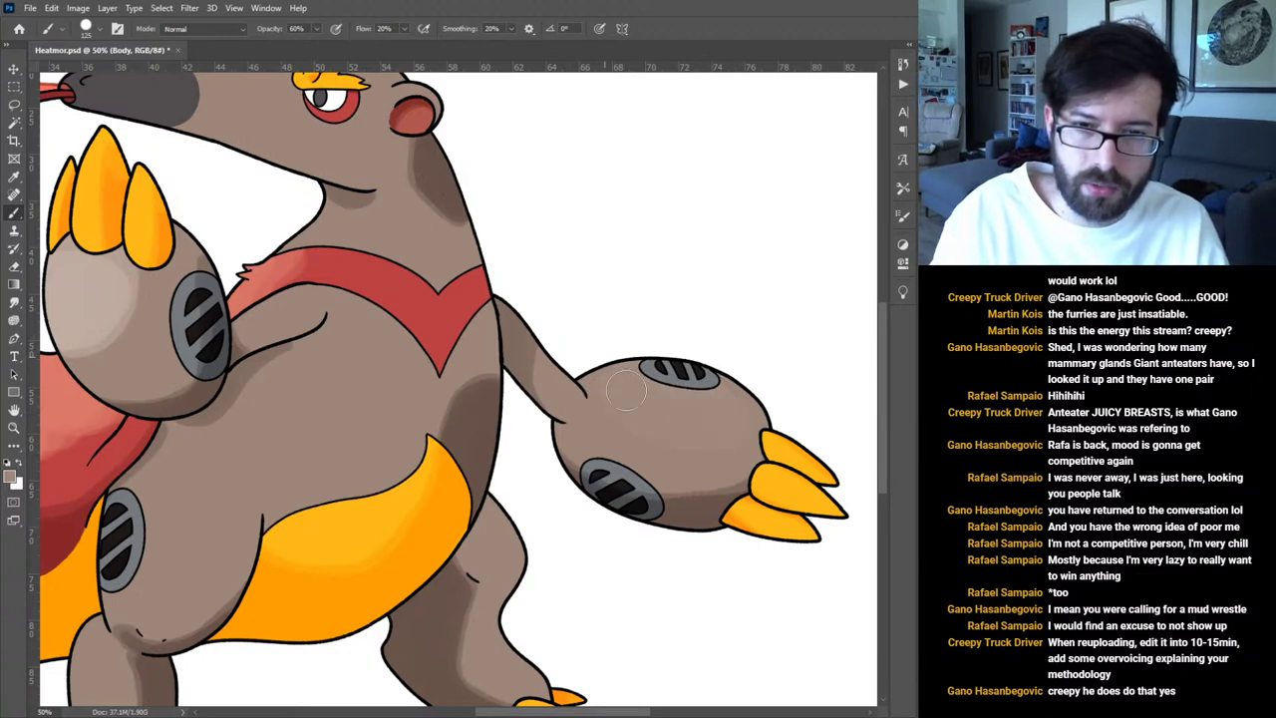
pyautogui.moveTo(380, 276); pyautogui.dragTo(554, 403)
pyautogui.moveTo(238, 458)
pyautogui.mouseDown()
pyautogui.moveTo(269, 451)
pyautogui.moveTo(279, 397)
pyautogui.mouseUp()
pyautogui.moveTo(241, 480); pyautogui.dragTo(243, 397)
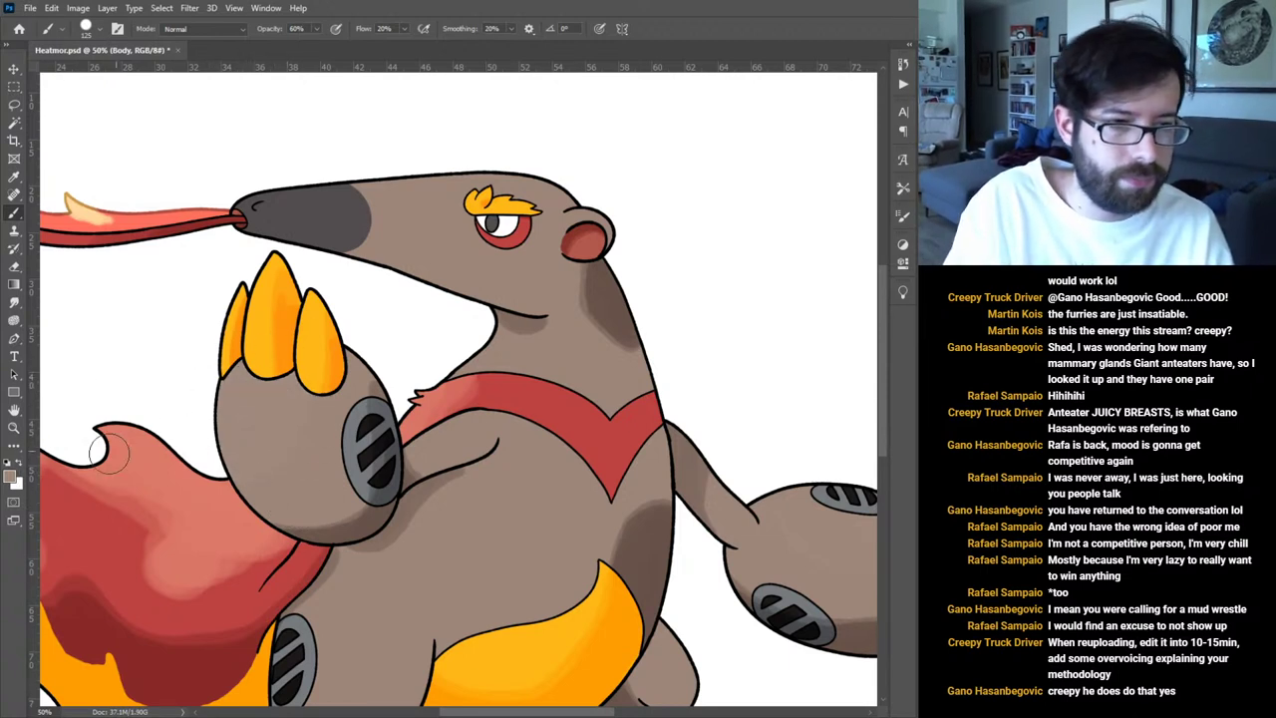
# Pick a softer light brown and repaint the highlights on the raised paw and the outstretched paw.
pyautogui.press('i')
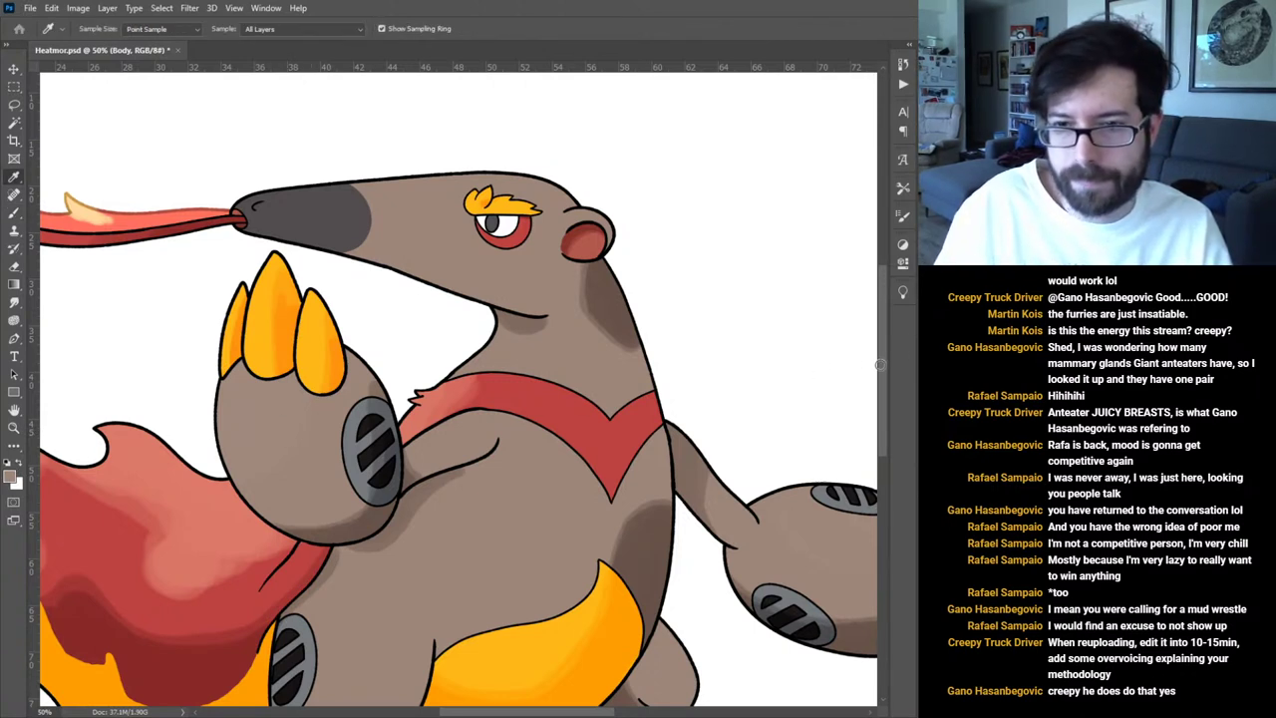
pyautogui.press('b')
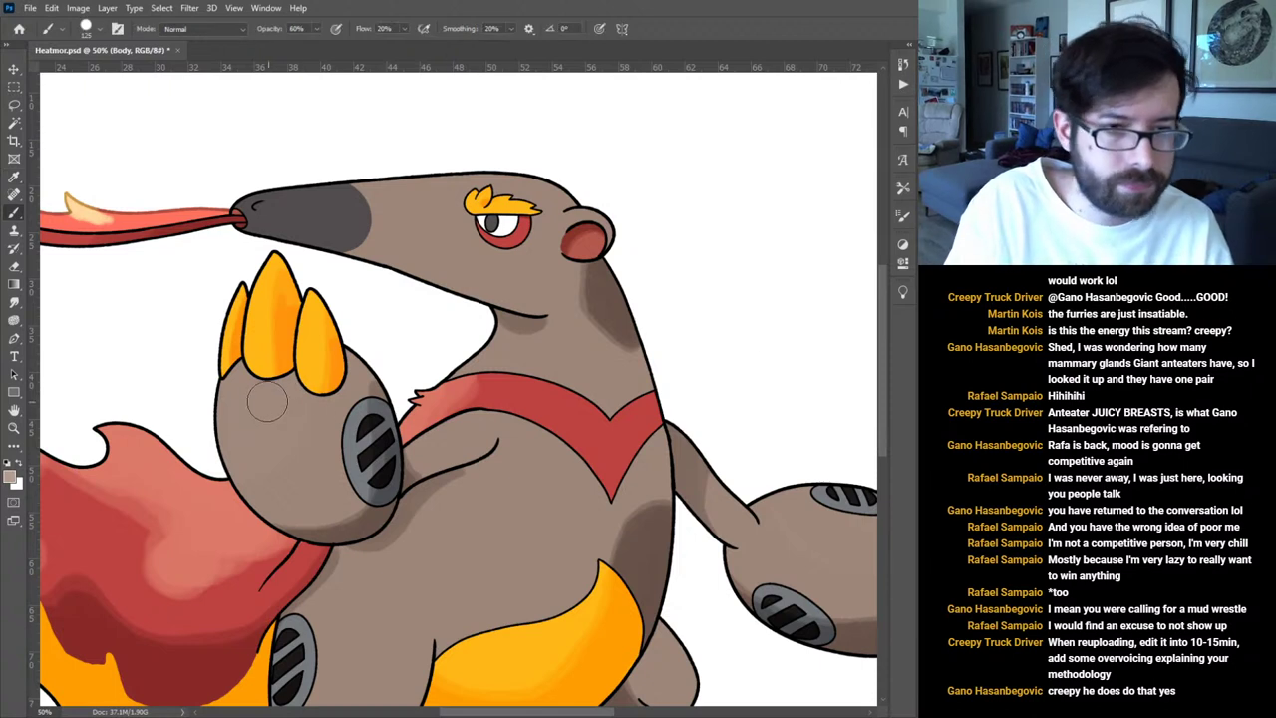
pyautogui.moveTo(236, 419)
pyautogui.mouseDown()
pyautogui.moveTo(243, 454)
pyautogui.moveTo(252, 441)
pyautogui.moveTo(293, 441)
pyautogui.moveTo(263, 416)
pyautogui.moveTo(233, 424)
pyautogui.moveTo(251, 451)
pyautogui.moveTo(270, 419)
pyautogui.moveTo(286, 425)
pyautogui.moveTo(243, 455)
pyautogui.moveTo(278, 471)
pyautogui.moveTo(296, 454)
pyautogui.moveTo(252, 450)
pyautogui.moveTo(286, 445)
pyautogui.moveTo(236, 416)
pyautogui.moveTo(272, 415)
pyautogui.moveTo(253, 437)
pyautogui.moveTo(282, 434)
pyautogui.moveTo(285, 422)
pyautogui.moveTo(248, 460)
pyautogui.moveTo(284, 469)
pyautogui.moveTo(281, 426)
pyautogui.moveTo(264, 449)
pyautogui.moveTo(289, 447)
pyautogui.moveTo(251, 447)
pyautogui.moveTo(250, 419)
pyautogui.moveTo(235, 448)
pyautogui.moveTo(242, 471)
pyautogui.moveTo(265, 434)
pyautogui.mouseUp()
pyautogui.moveTo(586, 472); pyautogui.dragTo(252, 456)
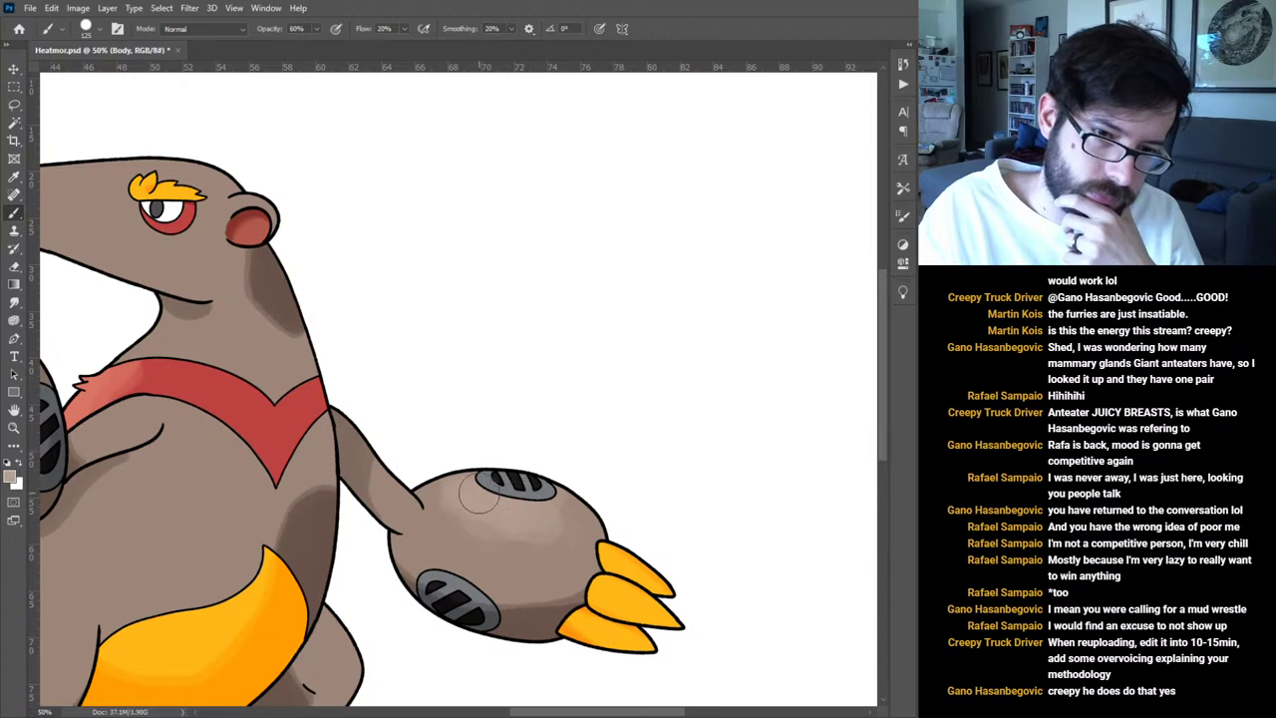
# Highlight the raised arm, the front thigh and its lower leg with the same light brown brush.
pyautogui.moveTo(258, 425)
pyautogui.mouseDown()
pyautogui.moveTo(567, 379)
pyautogui.moveTo(557, 389)
pyautogui.mouseUp()
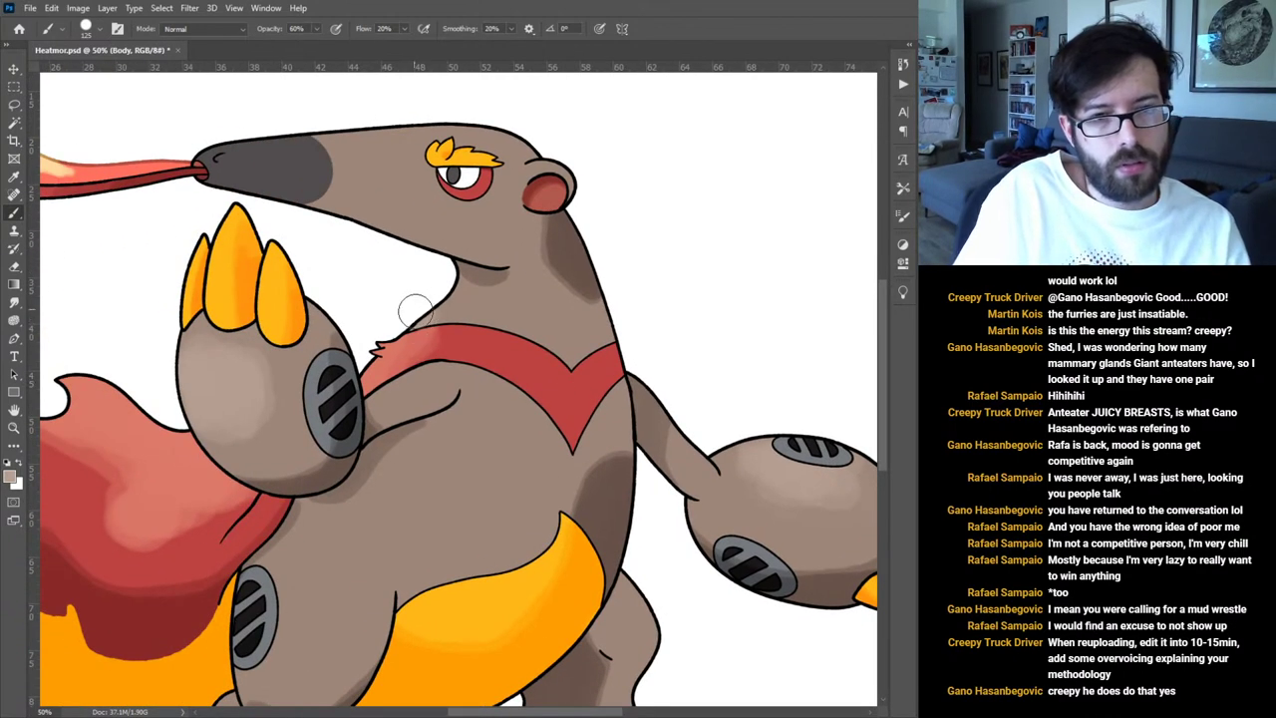
pyautogui.moveTo(407, 389)
pyautogui.mouseDown()
pyautogui.moveTo(459, 381)
pyautogui.moveTo(521, 280)
pyautogui.mouseUp()
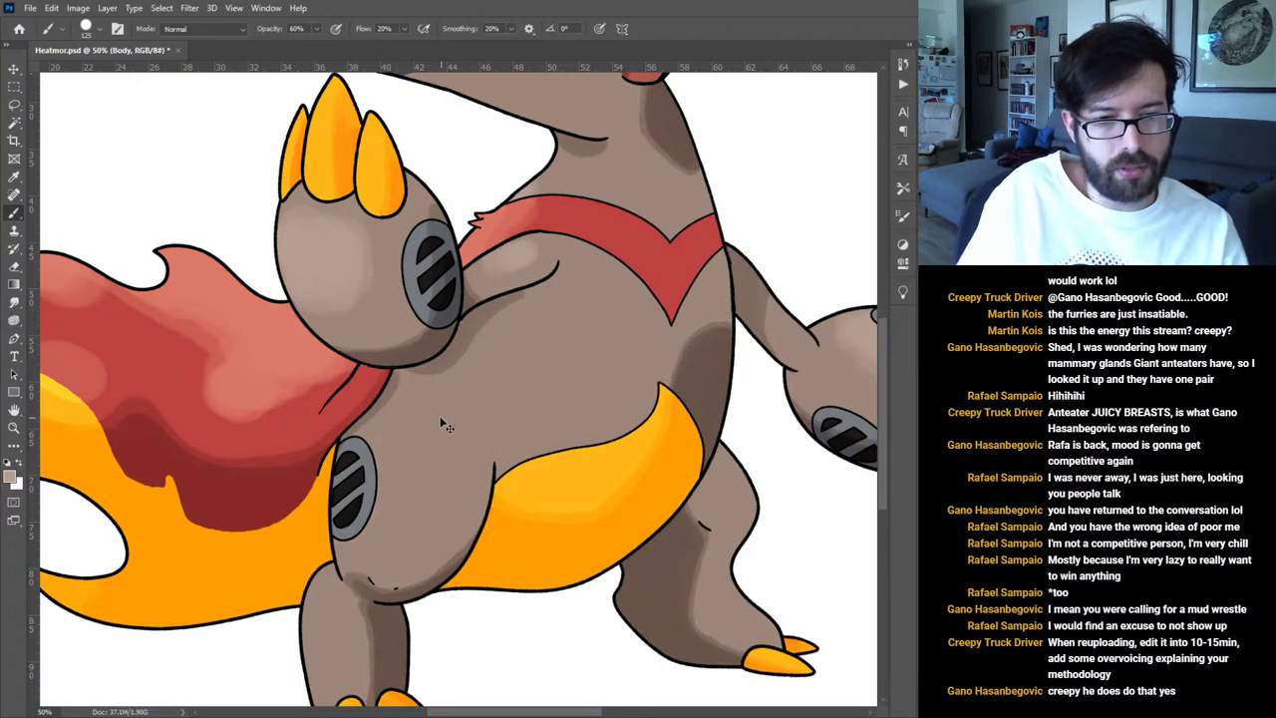
pyautogui.moveTo(389, 497)
pyautogui.mouseDown()
pyautogui.moveTo(379, 456)
pyautogui.moveTo(391, 472)
pyautogui.moveTo(382, 518)
pyautogui.moveTo(392, 483)
pyautogui.mouseUp()
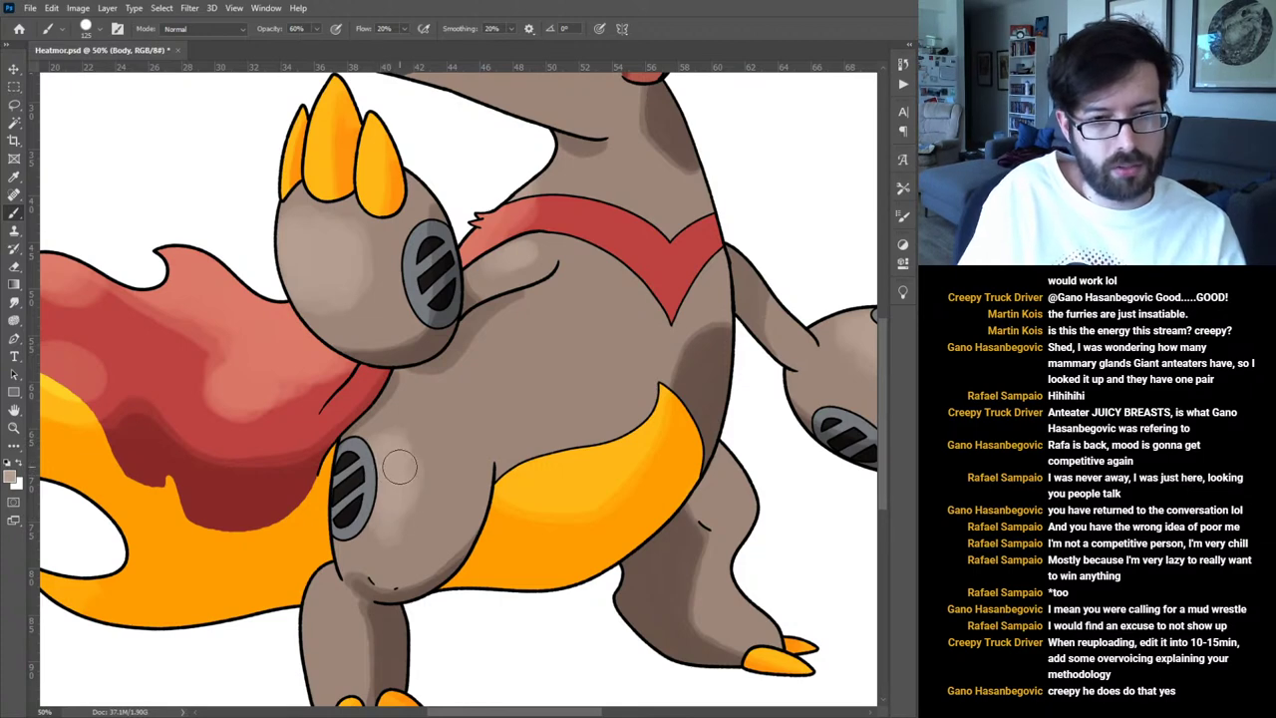
pyautogui.scroll(-3, 404, 439)
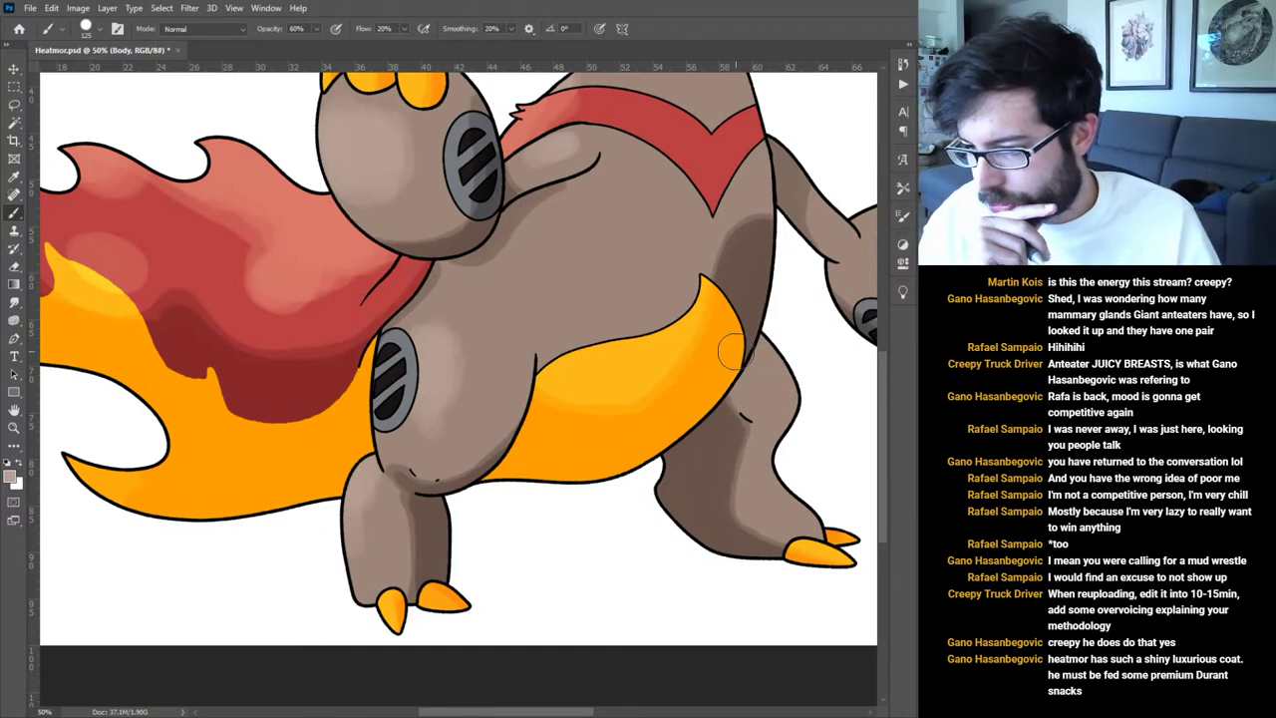
# Look over the body highlights from the head down to the legs, both close up and at reduced zoom.
pyautogui.moveTo(597, 333)
pyautogui.mouseDown()
pyautogui.moveTo(561, 522)
pyautogui.moveTo(597, 537)
pyautogui.mouseUp()
pyautogui.moveTo(497, 335); pyautogui.dragTo(476, 514)
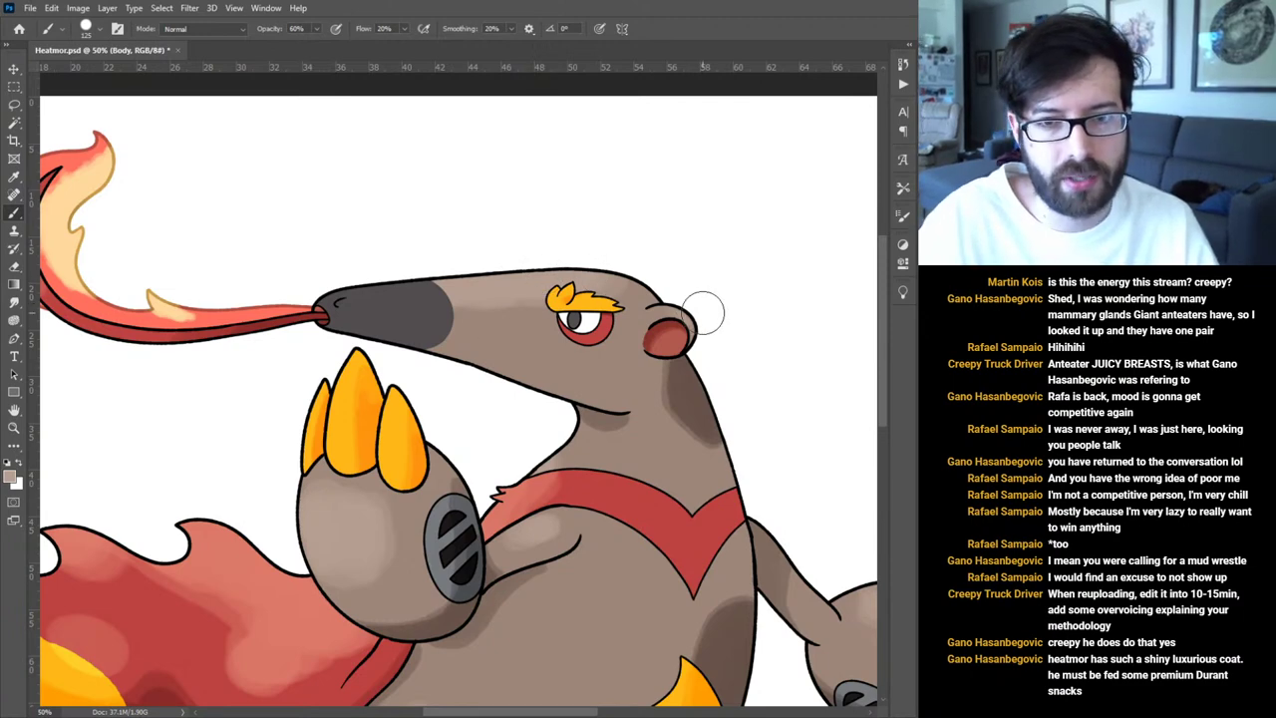
pyautogui.press('space')
pyautogui.moveTo(492, 329); pyautogui.dragTo(544, 280)
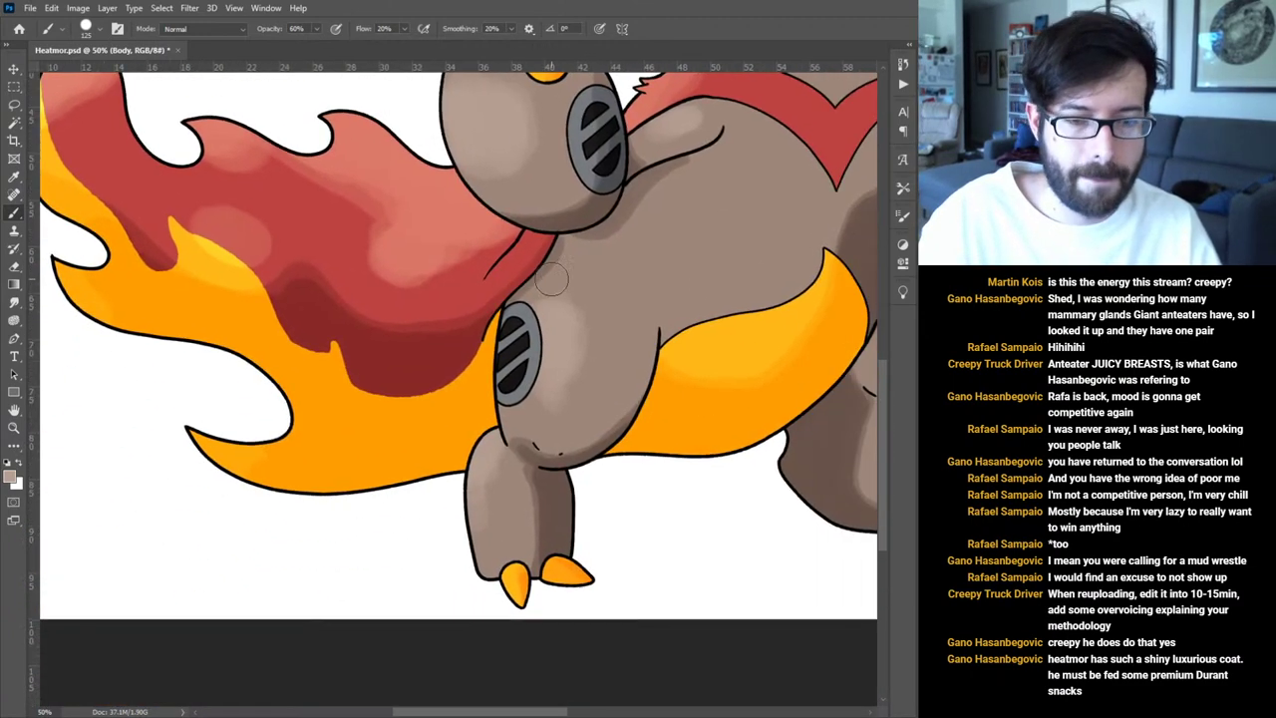
pyautogui.hotkey('ctrl', '-')
pyautogui.hotkey('ctrl', '-')
pyautogui.hotkey('ctrl', '-')
pyautogui.hotkey('ctrl', '-')
pyautogui.hotkey('ctrl', '+')
pyautogui.hotkey('ctrl', '+')
pyautogui.hotkey('ctrl', '+')
pyautogui.hotkey('ctrl', '+')
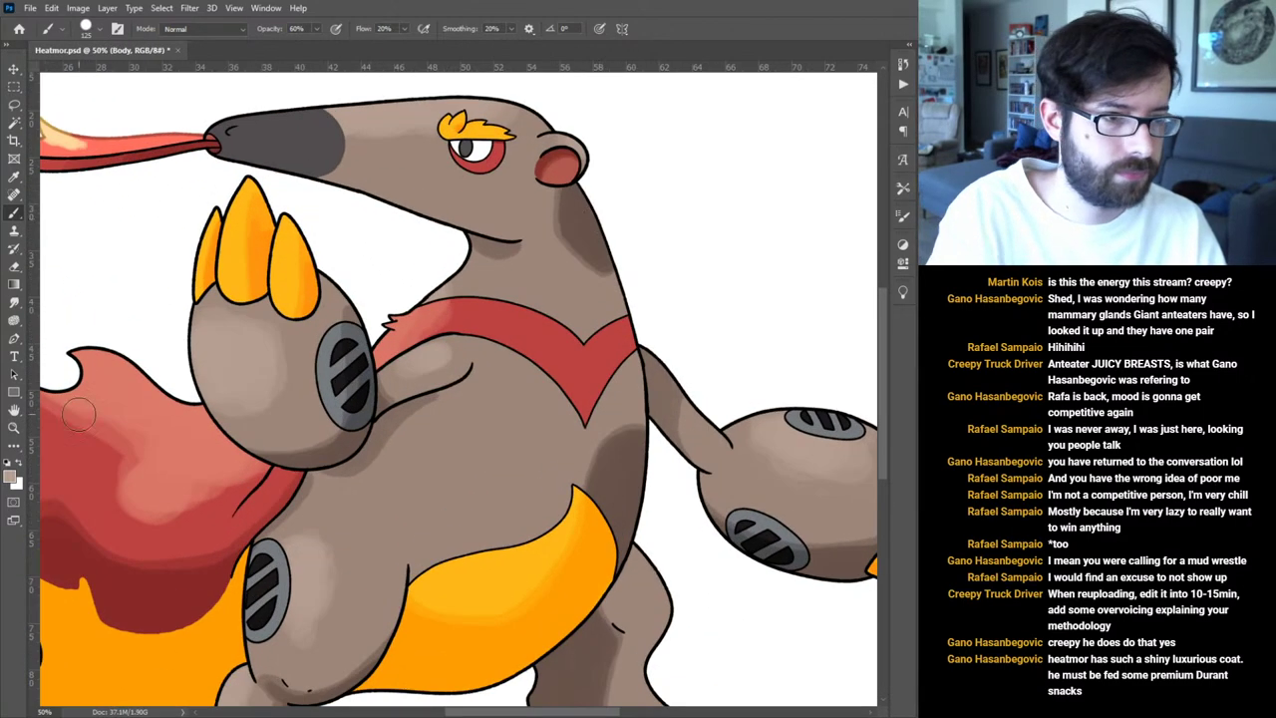
# Check the body highlights from the head down to the legs and across the tail with a light brown brush ready.
pyautogui.press('i')
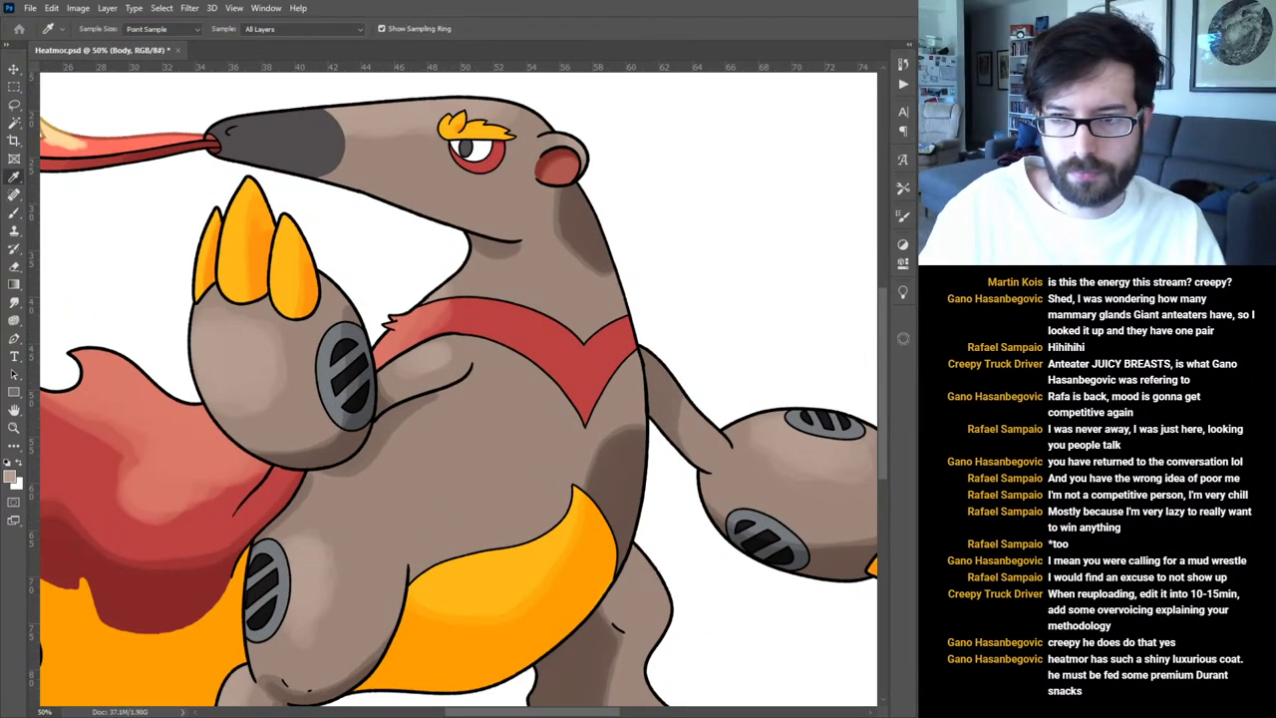
pyautogui.press('b')
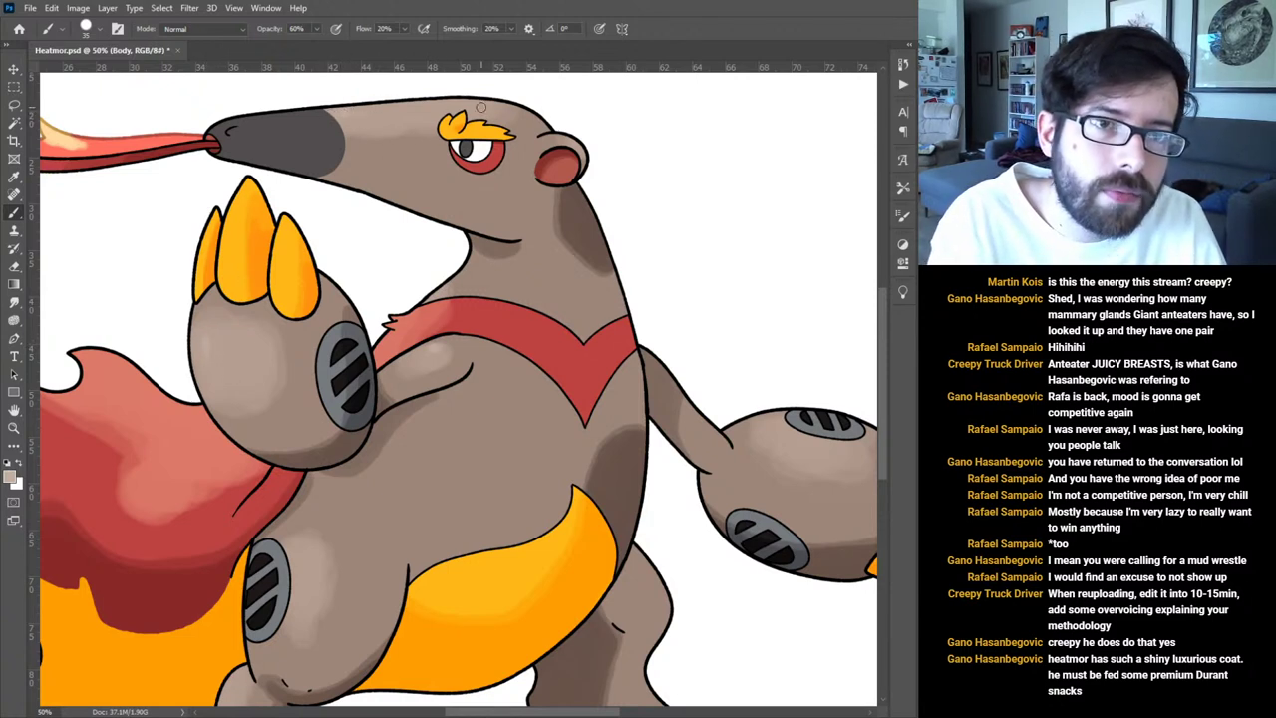
pyautogui.scroll(-5, 606, 220)
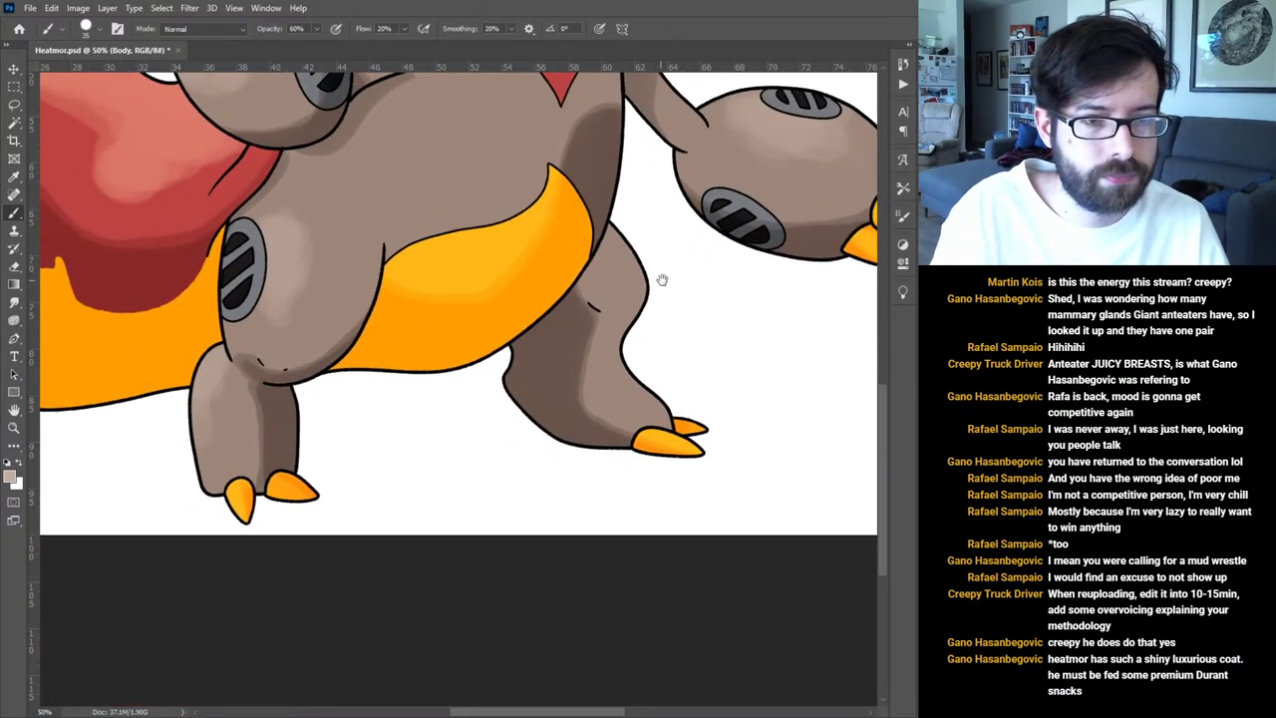
pyautogui.hscroll(-5, 716, 289)
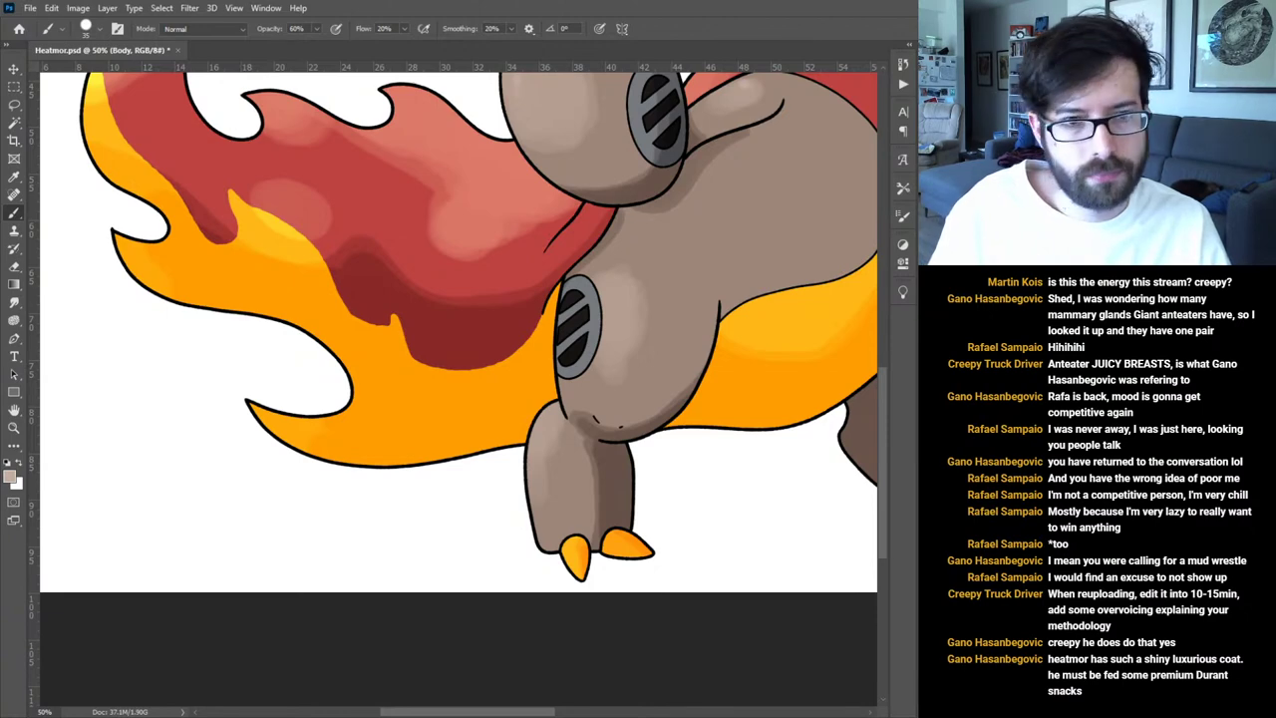
pyautogui.scroll(4, 663, 319)
pyautogui.hscroll(-3, 649, 370)
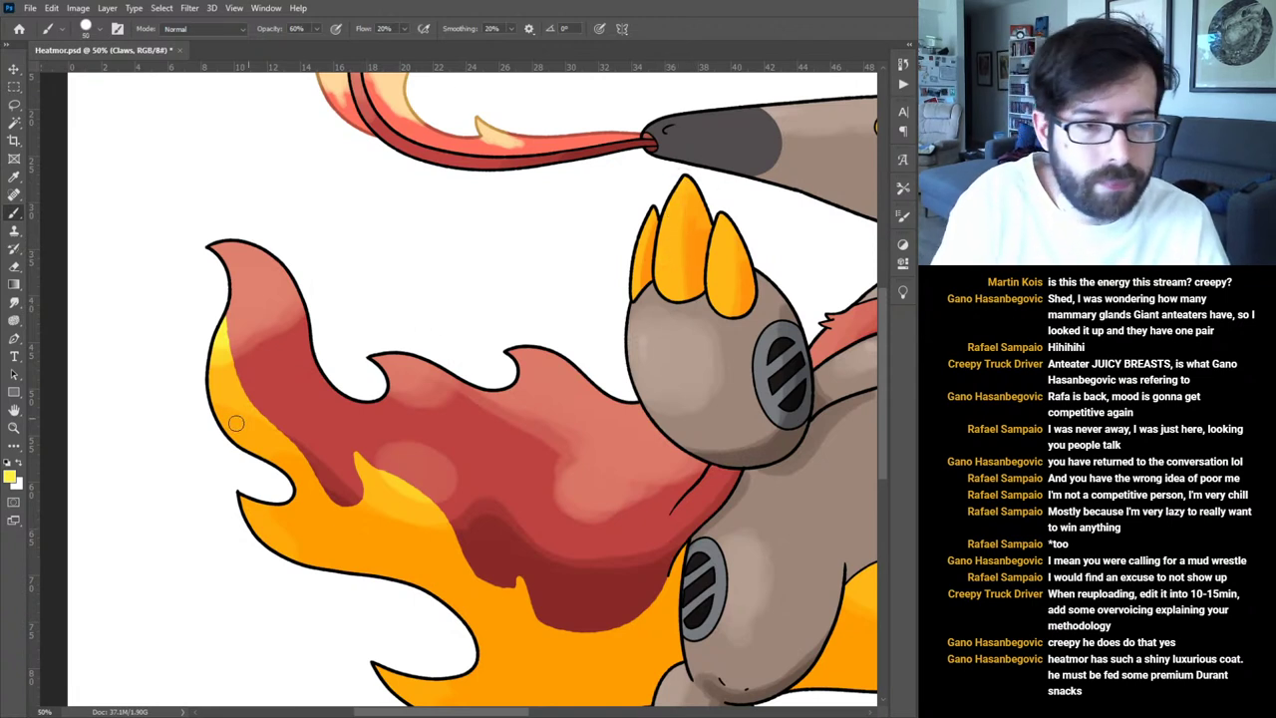
# Pick a pale yellow-orange and brush highlights onto the three claws of the raised paw on the Claws layer.
pyautogui.press('i')
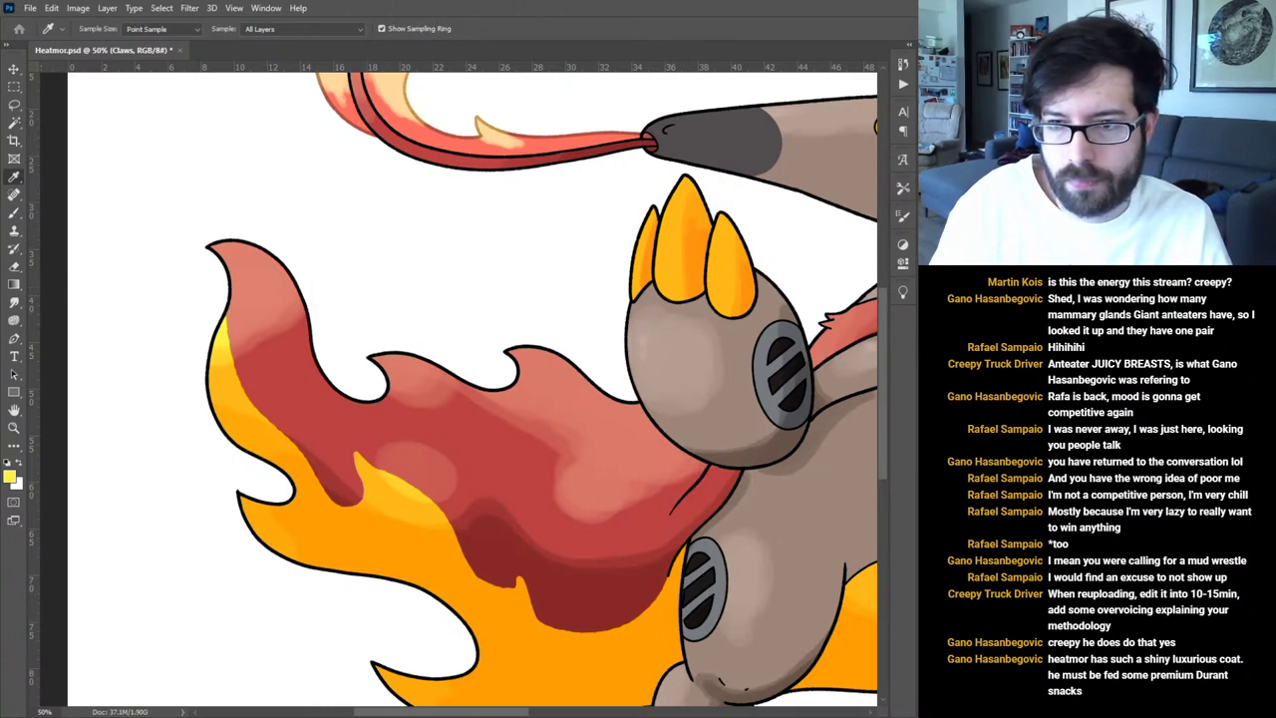
pyautogui.press('b')
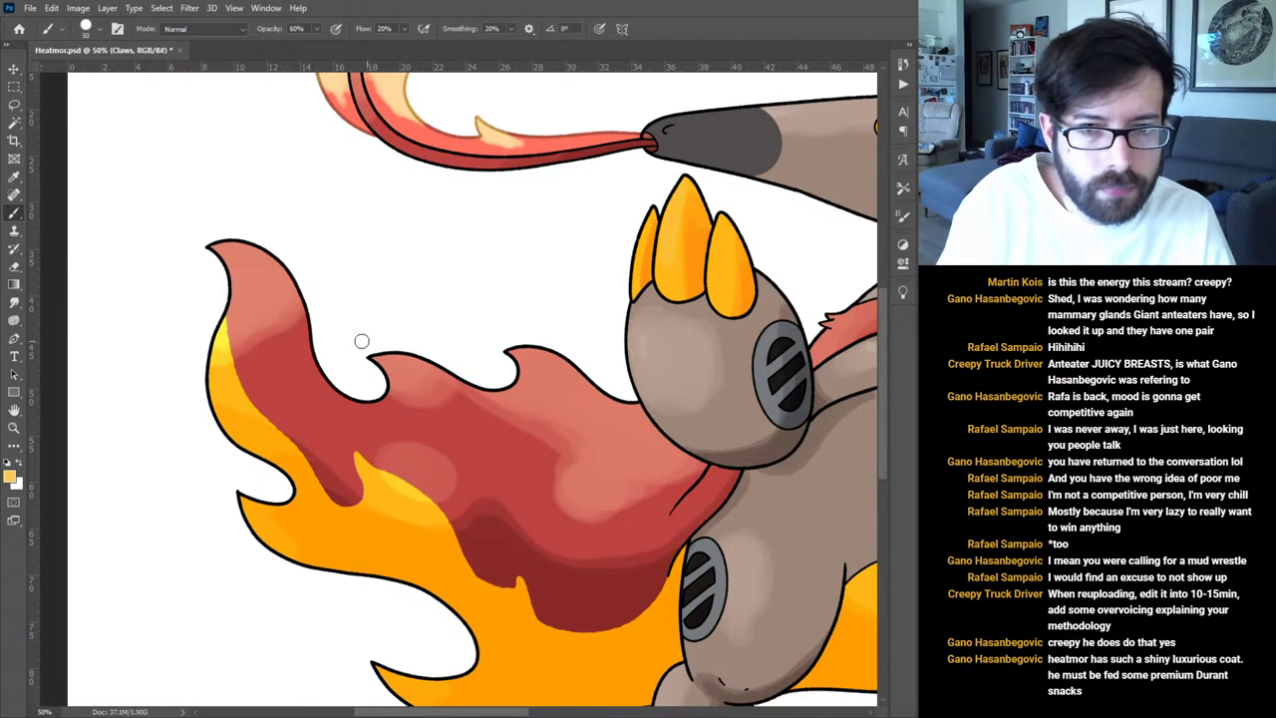
pyautogui.press('i')
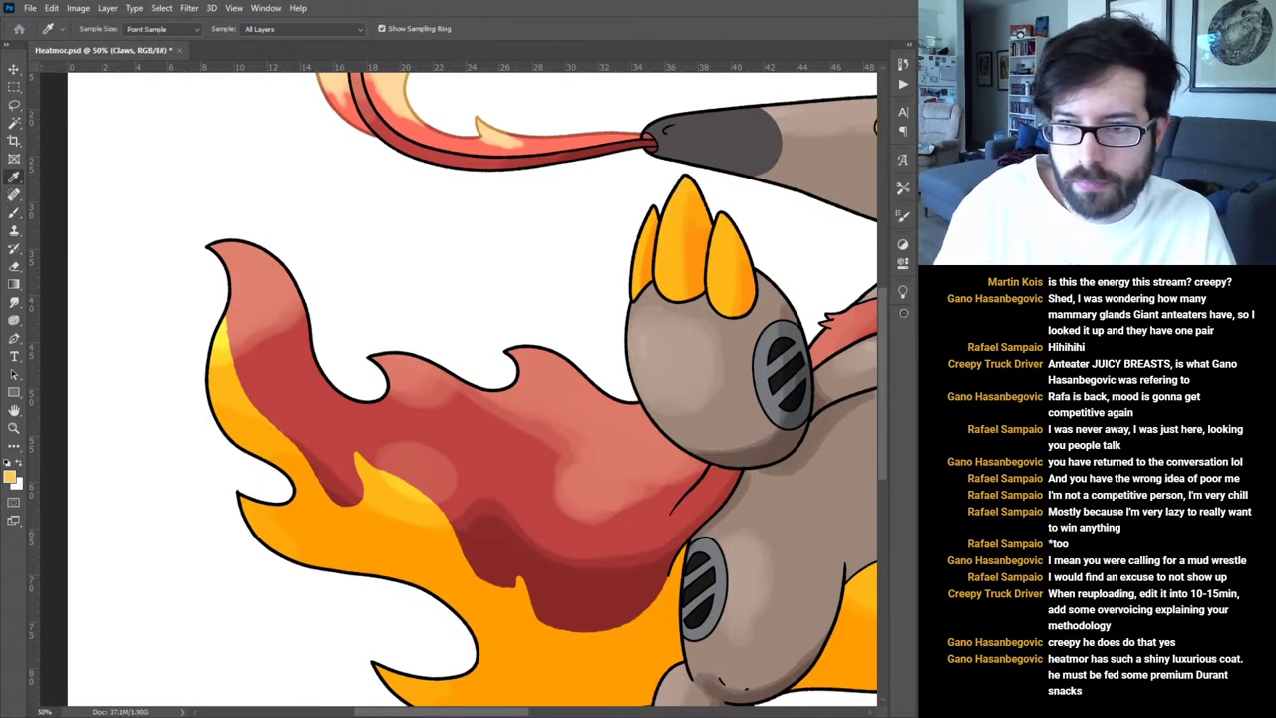
pyautogui.press('b')
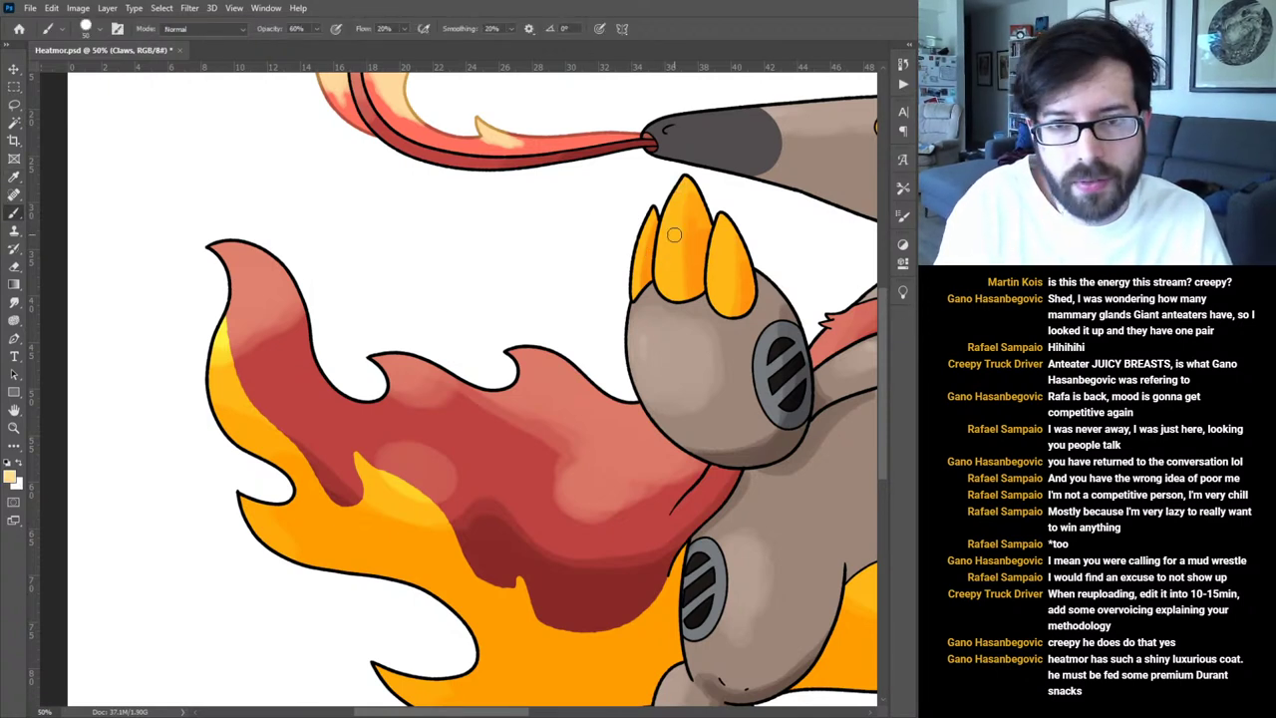
pyautogui.moveTo(686, 180); pyautogui.dragTo(671, 253)
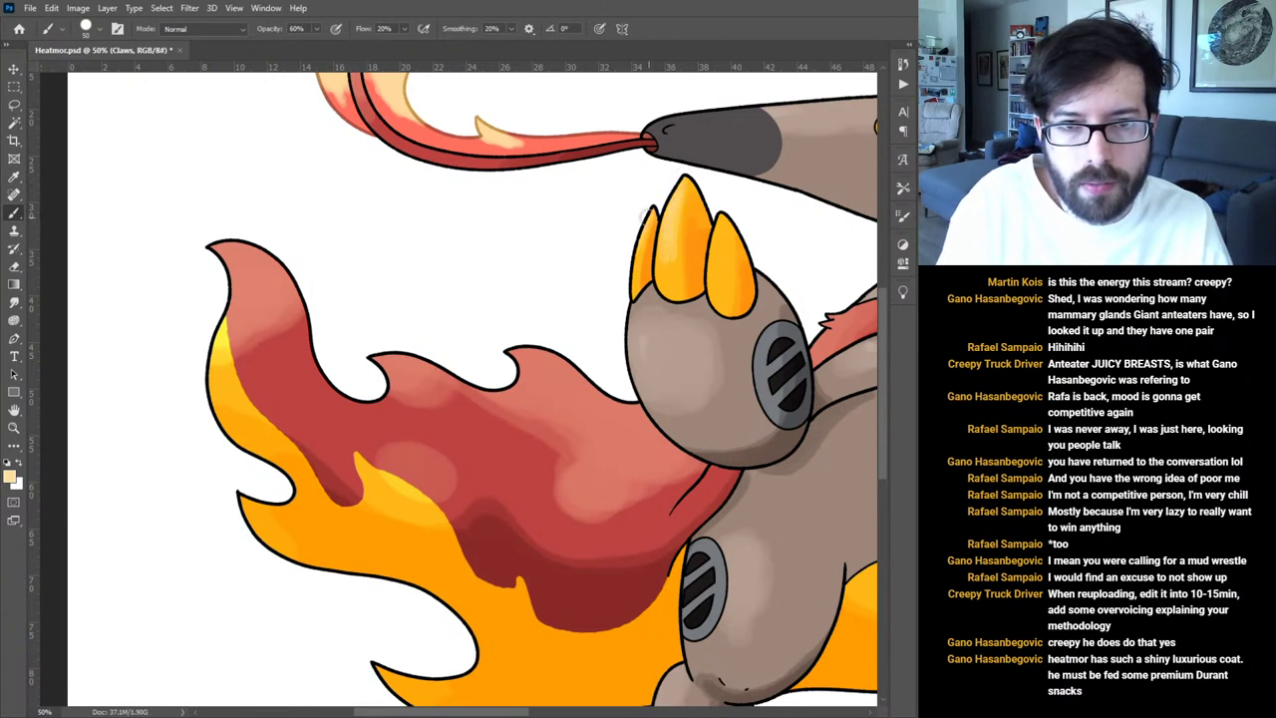
pyautogui.moveTo(720, 223)
pyautogui.mouseDown()
pyautogui.moveTo(722, 289)
pyautogui.moveTo(715, 249)
pyautogui.mouseUp()
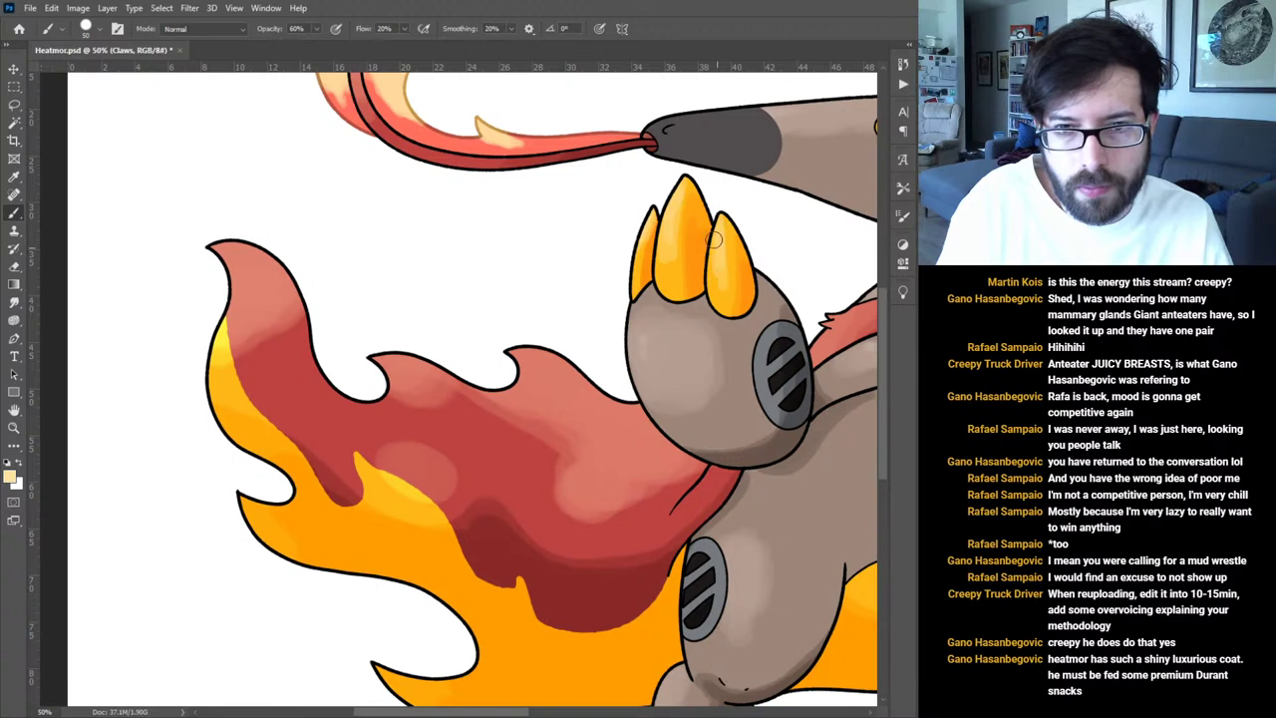
# Highlight the toe claws on the feet and the claws of the outstretched paw with the same pale yellow-orange.
pyautogui.moveTo(698, 412); pyautogui.dragTo(524, 194)
pyautogui.moveTo(670, 509); pyautogui.dragTo(369, 417)
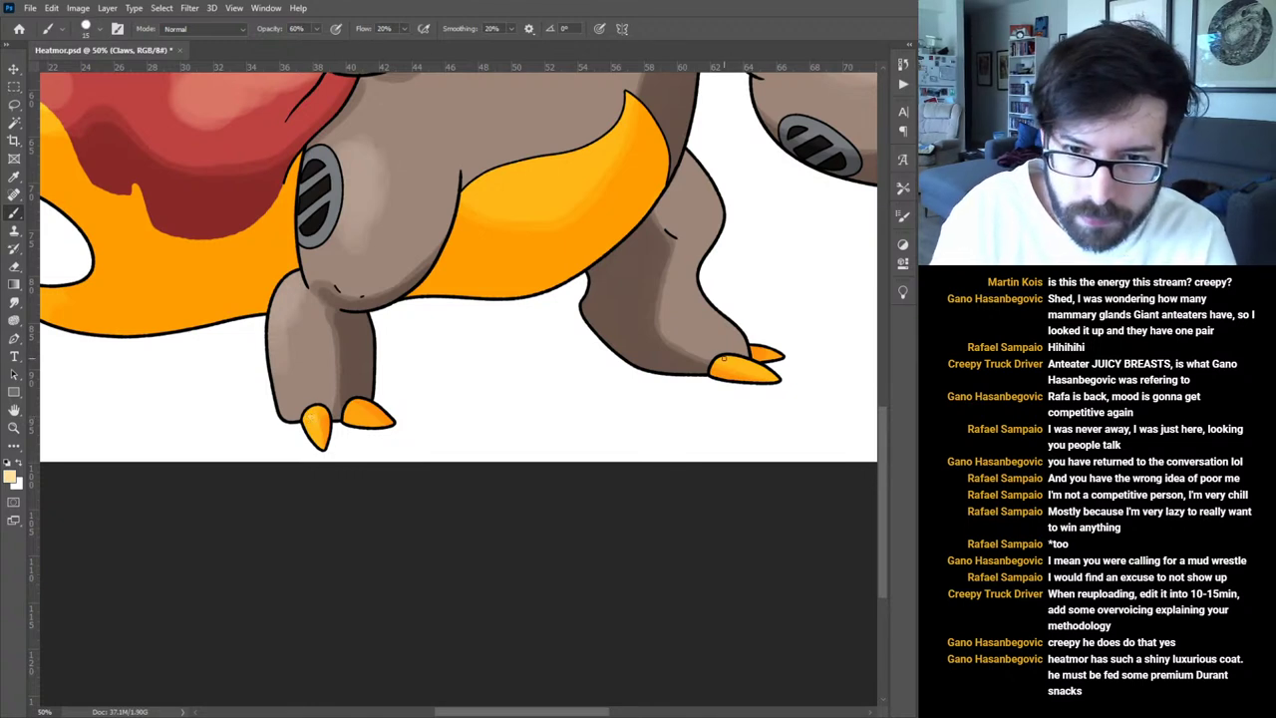
pyautogui.moveTo(665, 207); pyautogui.dragTo(376, 372)
pyautogui.moveTo(693, 499); pyautogui.dragTo(618, 477)
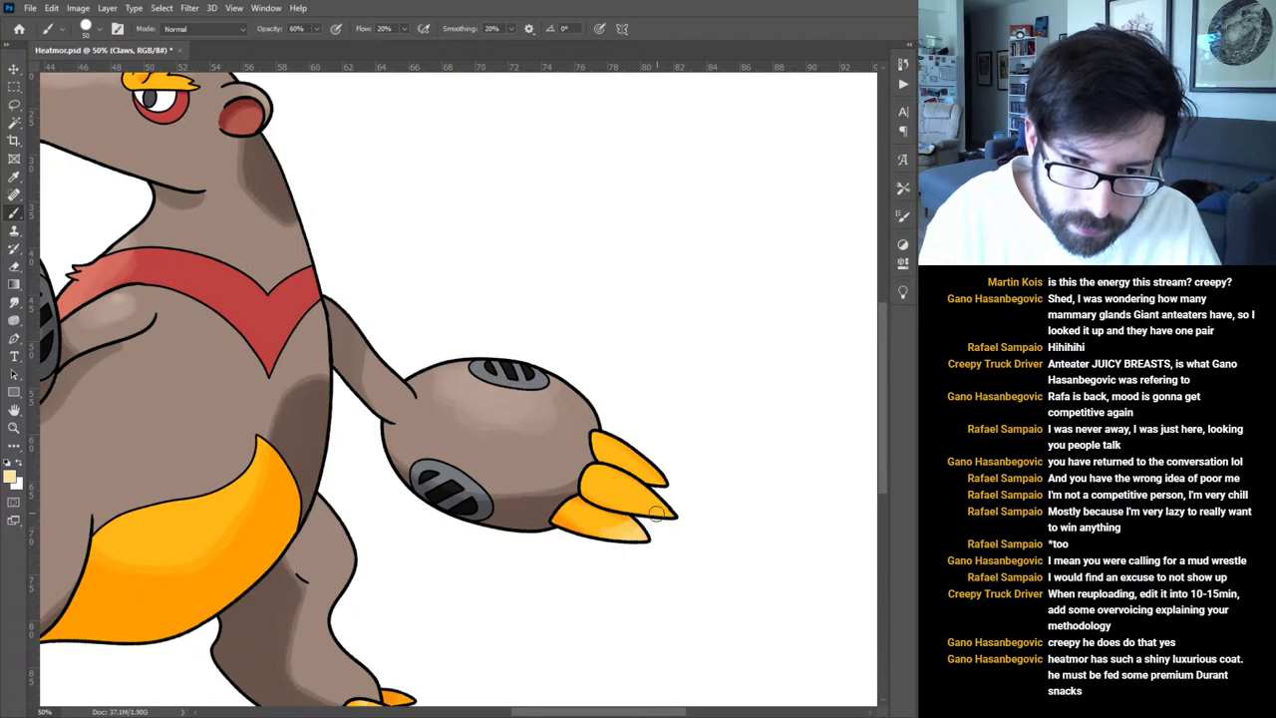
pyautogui.moveTo(604, 486); pyautogui.dragTo(710, 532)
# Switch to the Eyebrow layer and brush pale yellow-orange highlights onto the front tufts of the eyebrow.
pyautogui.moveTo(275, 248); pyautogui.dragTo(726, 400)
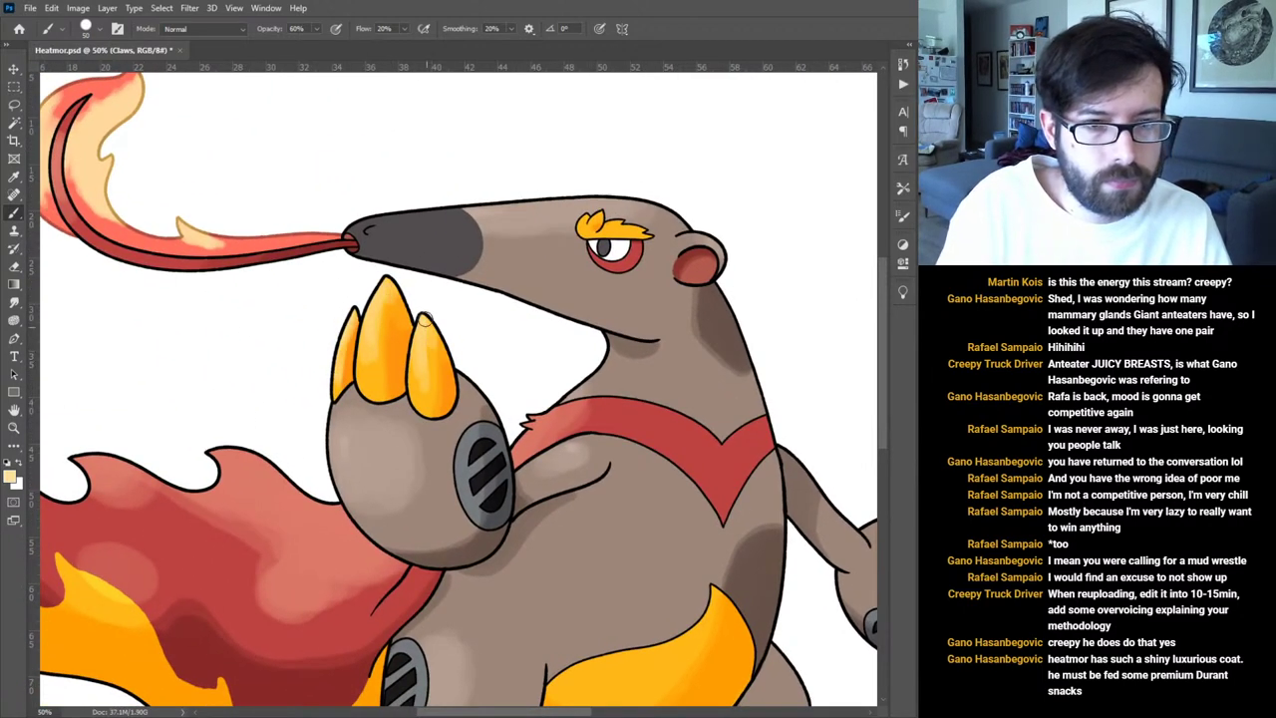
pyautogui.hotkey('ctrl', '+')
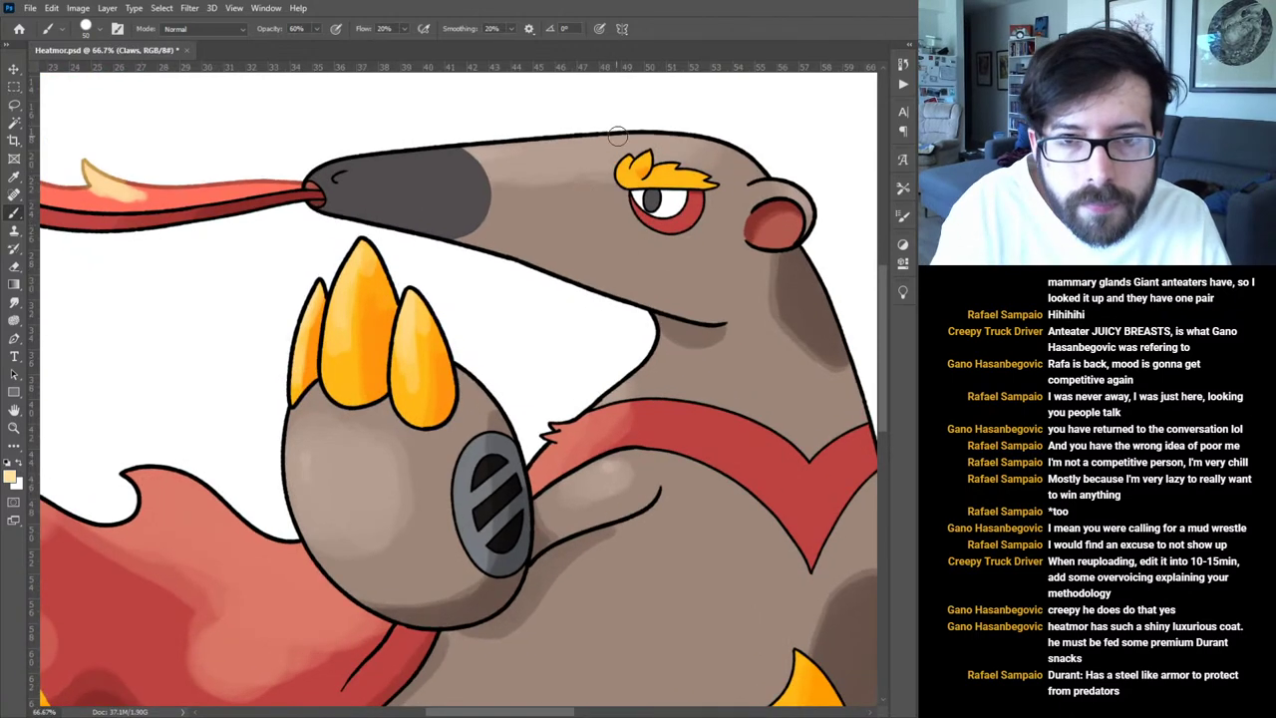
pyautogui.keyDown('ctrl'); pyautogui.click(648, 158); pyautogui.keyUp('ctrl')
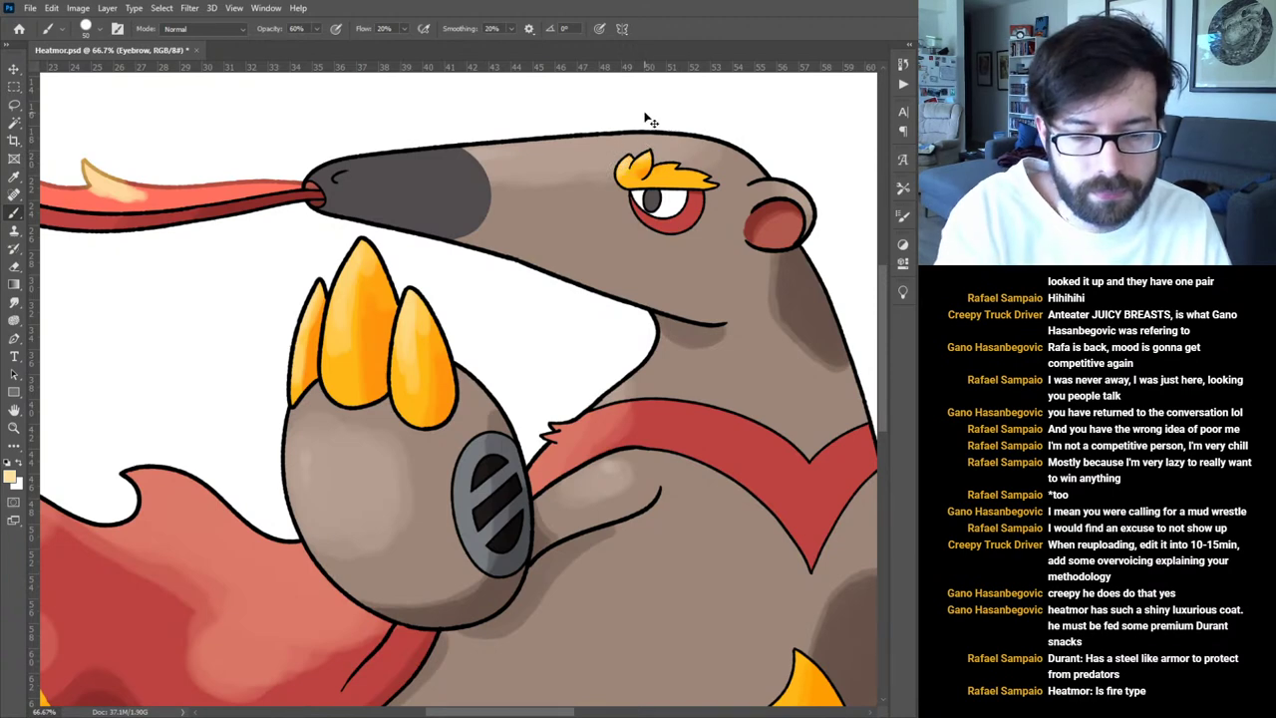
pyautogui.hotkey('ctrl', '-')
pyautogui.hotkey('ctrl', '-')
pyautogui.hotkey('ctrl', '-')
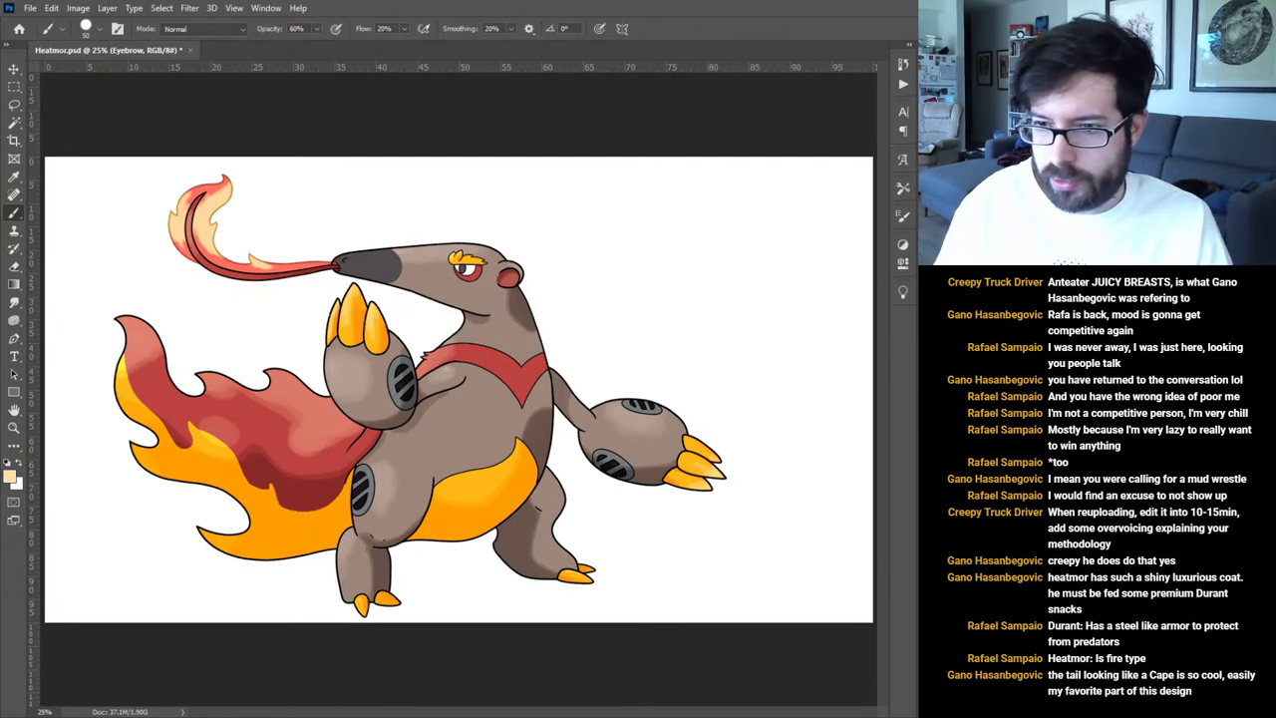
# On the Snout layer, pick a lighter grey based on the snout's colour and brush a soft highlight along its upper side.
pyautogui.hotkey('alt', '[')
pyautogui.keyDown('alt'); pyautogui.click(385, 263); pyautogui.keyUp('alt')
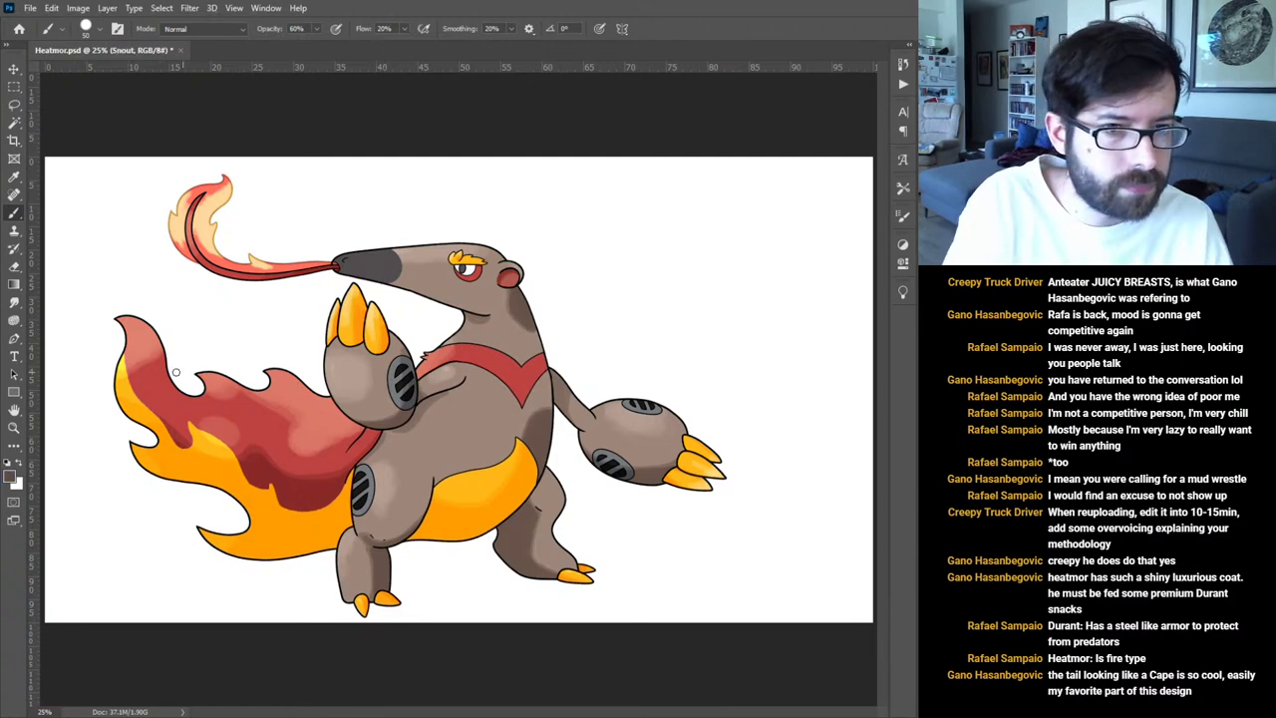
pyautogui.press('i')
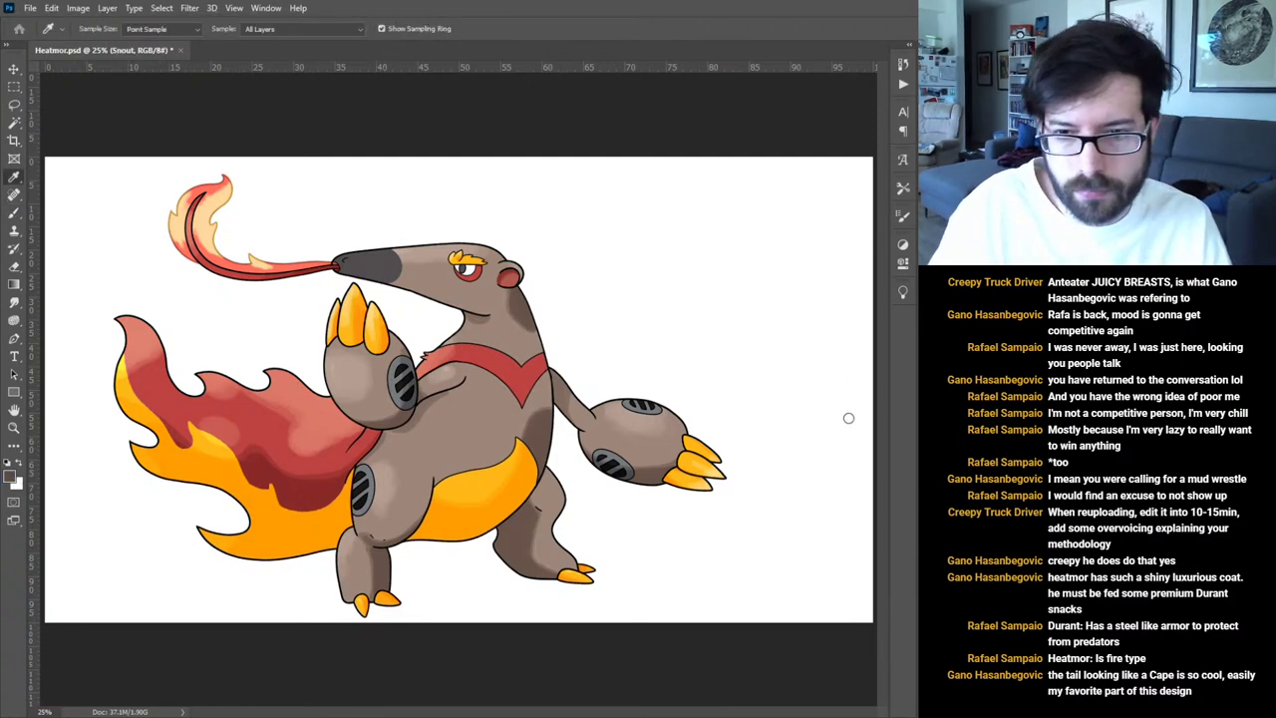
pyautogui.press('b')
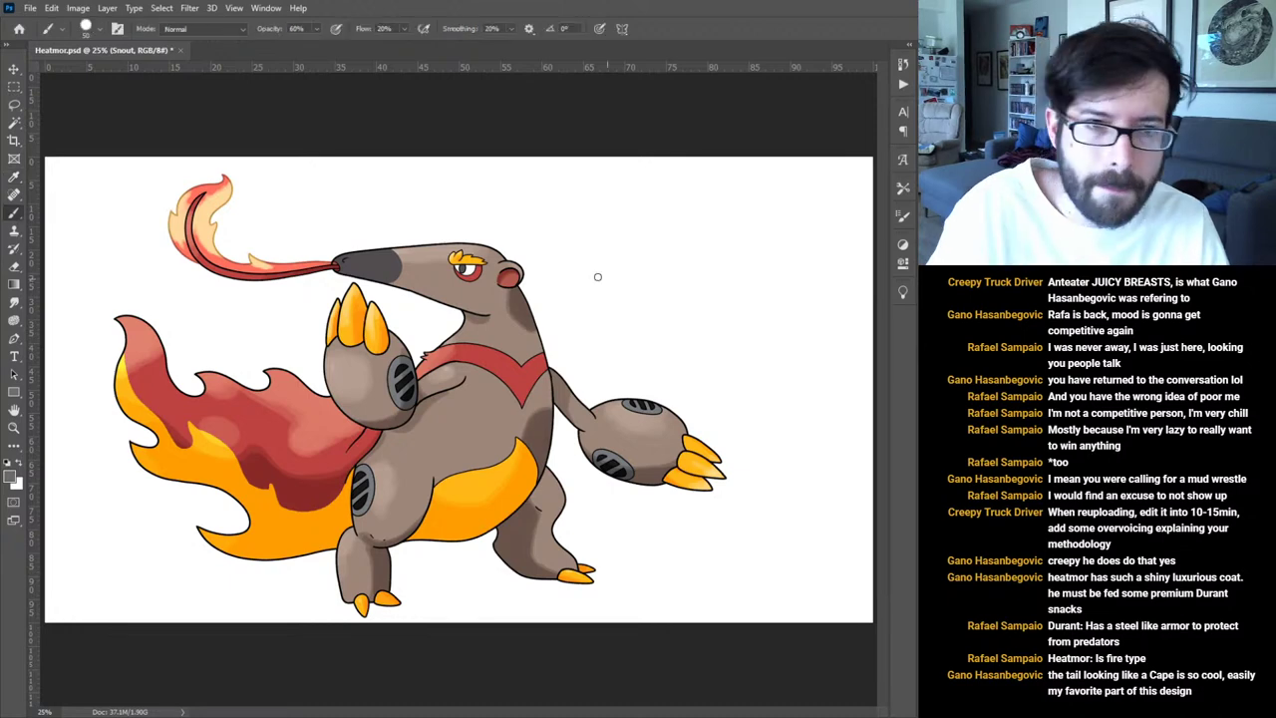
pyautogui.hotkey('ctrl', '+')
pyautogui.hotkey('ctrl', '+')
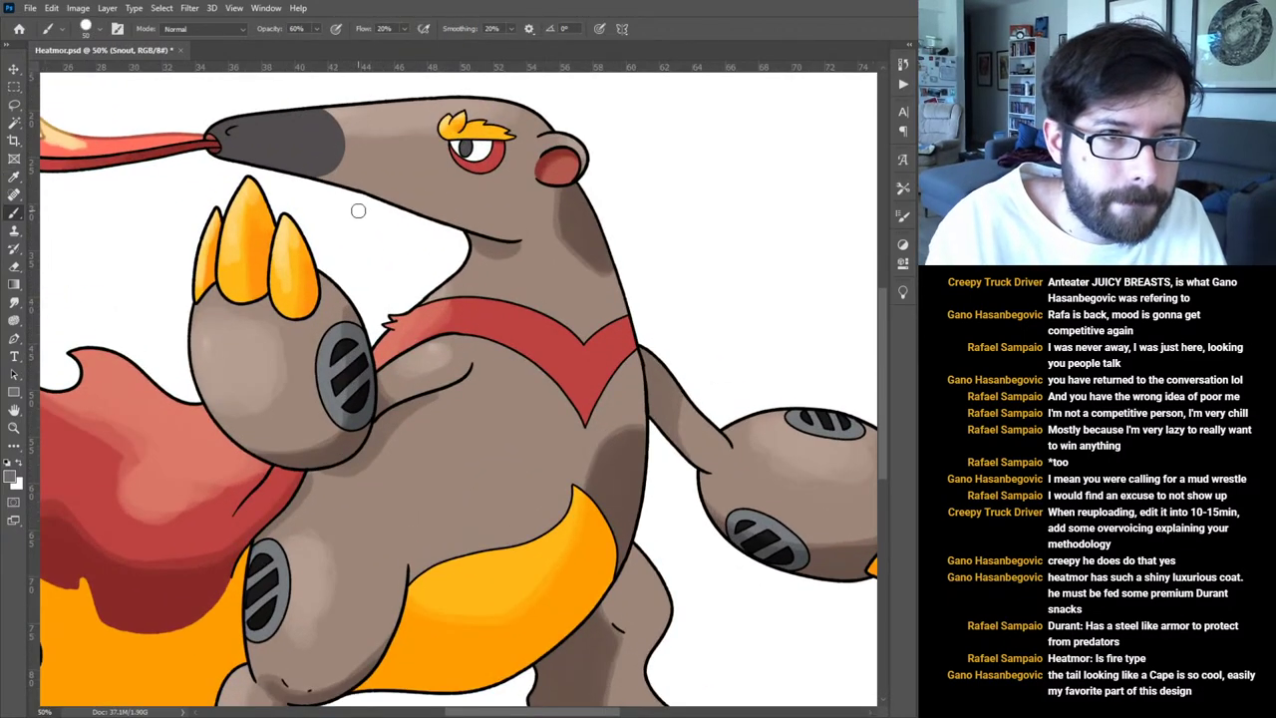
pyautogui.moveTo(358, 210); pyautogui.dragTo(442, 409)
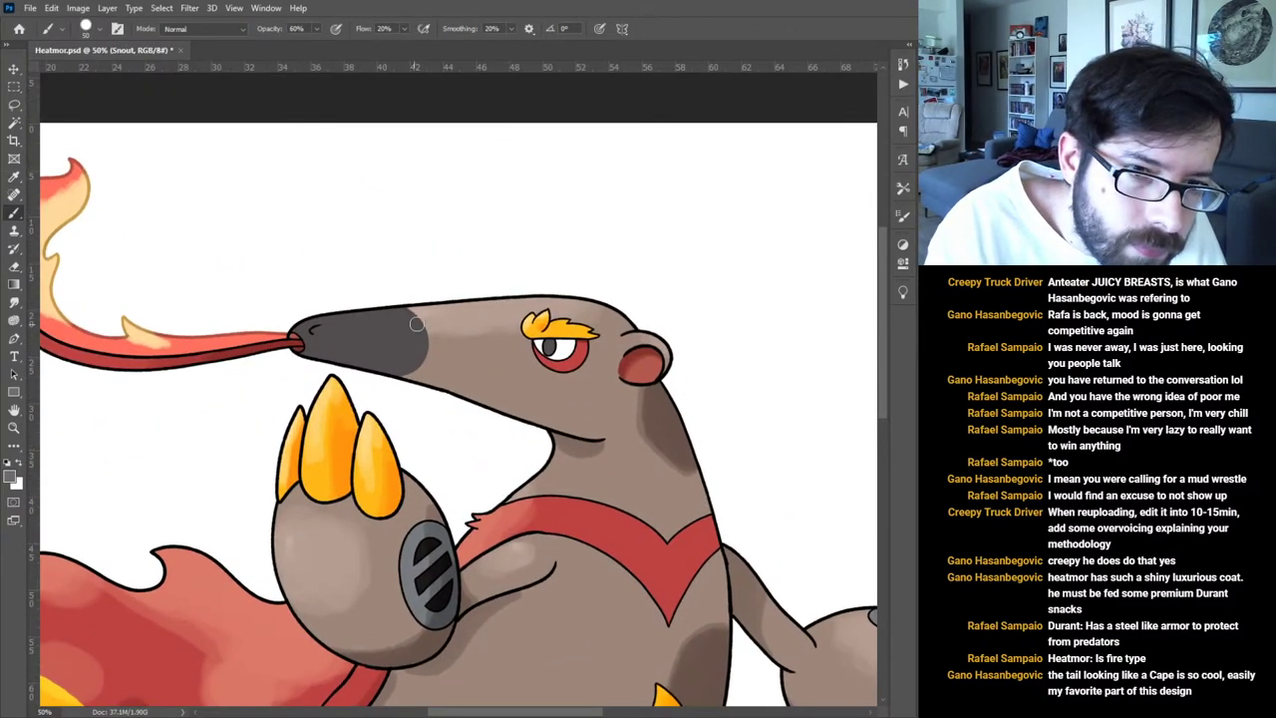
pyautogui.moveTo(350, 320)
pyautogui.mouseDown()
pyautogui.moveTo(436, 328)
pyautogui.moveTo(384, 325)
pyautogui.mouseUp()
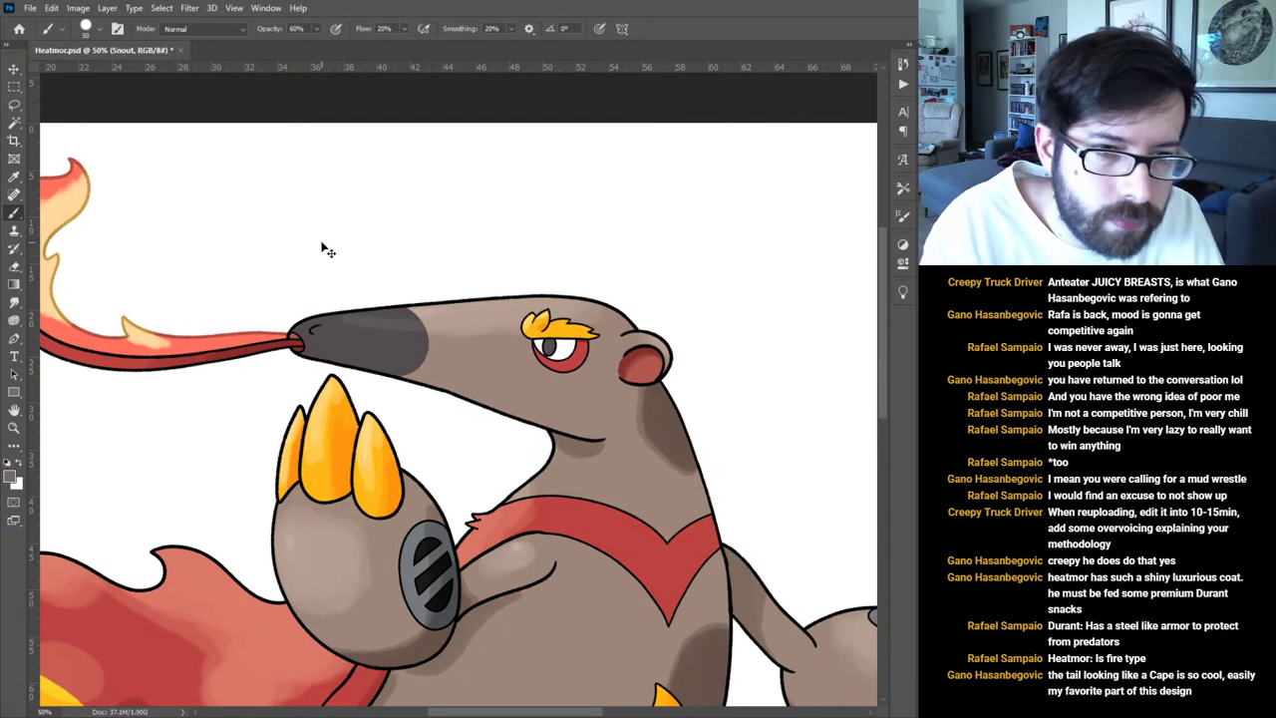
pyautogui.hotkey('ctrl', 'z')
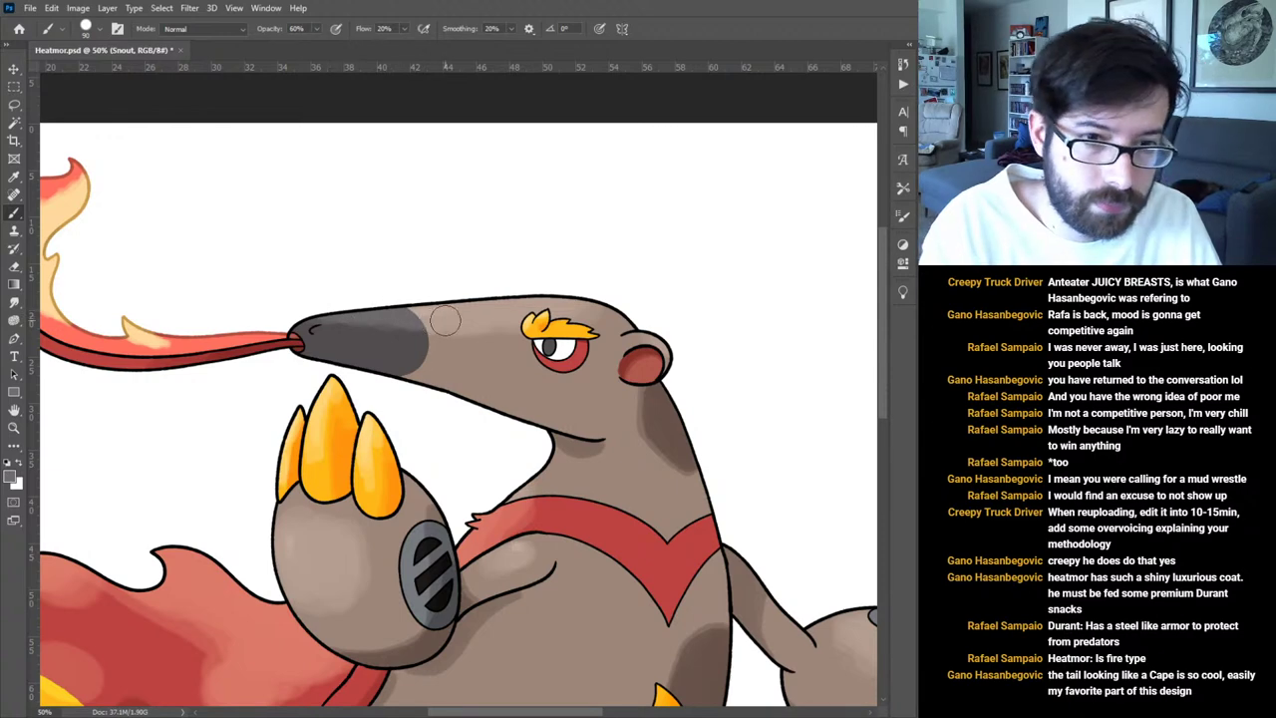
pyautogui.hotkey('ctrl', '-')
pyautogui.hotkey('ctrl', '-')
pyautogui.hotkey('ctrl', '-')
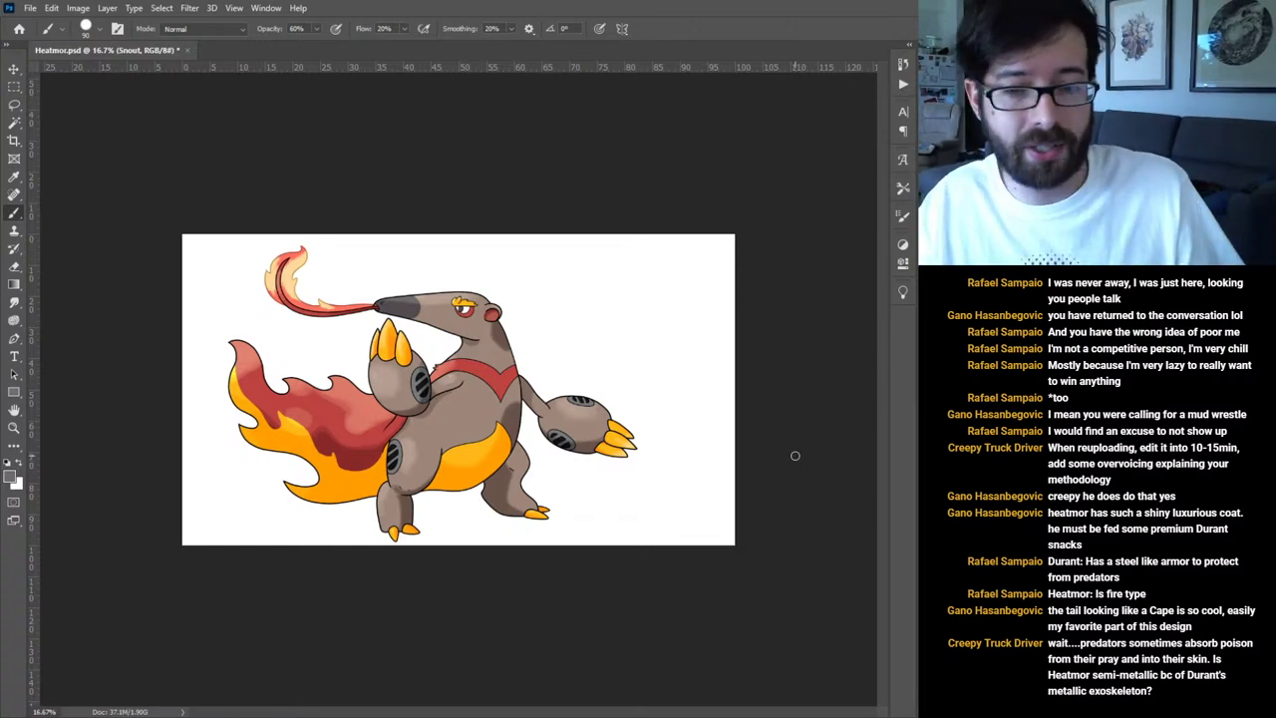
# Pick a light grey and highlight the rim of the upper grate on the outstretched paw on the Grates layer.
pyautogui.hotkey('ctrl', '+')
pyautogui.hotkey('ctrl', '+')
pyautogui.hotkey('ctrl', '+')
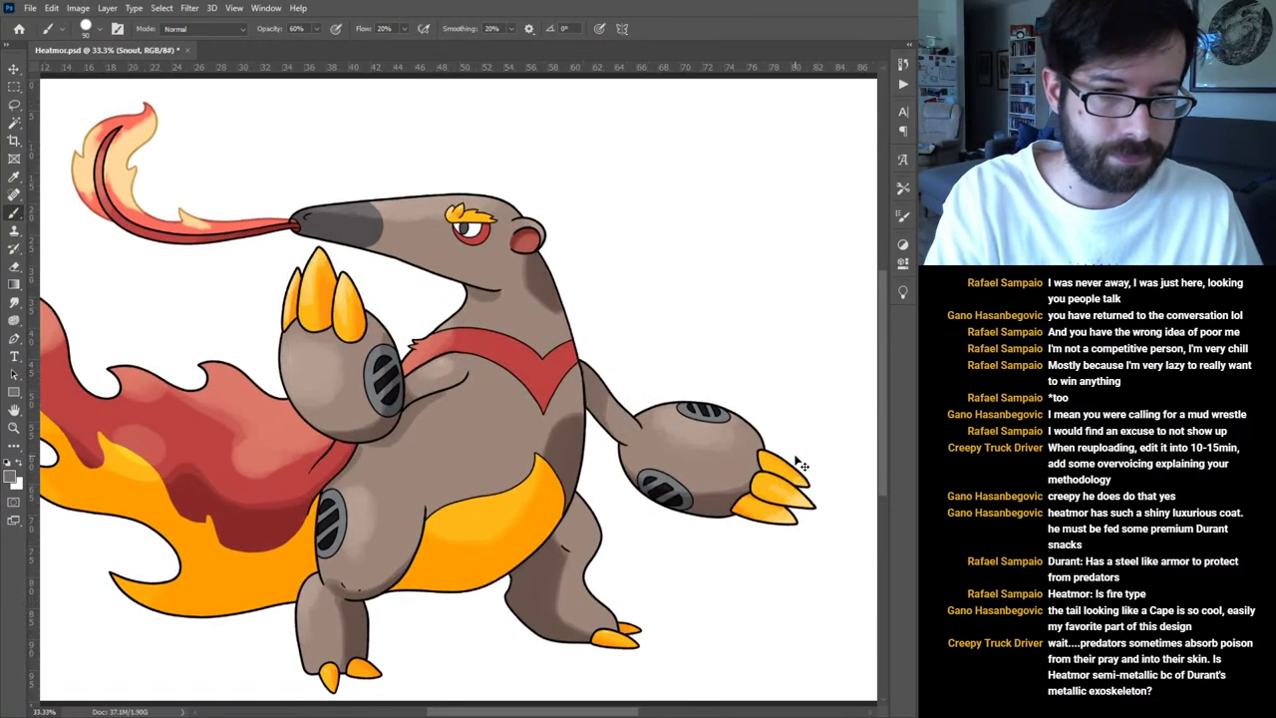
pyautogui.press('i')
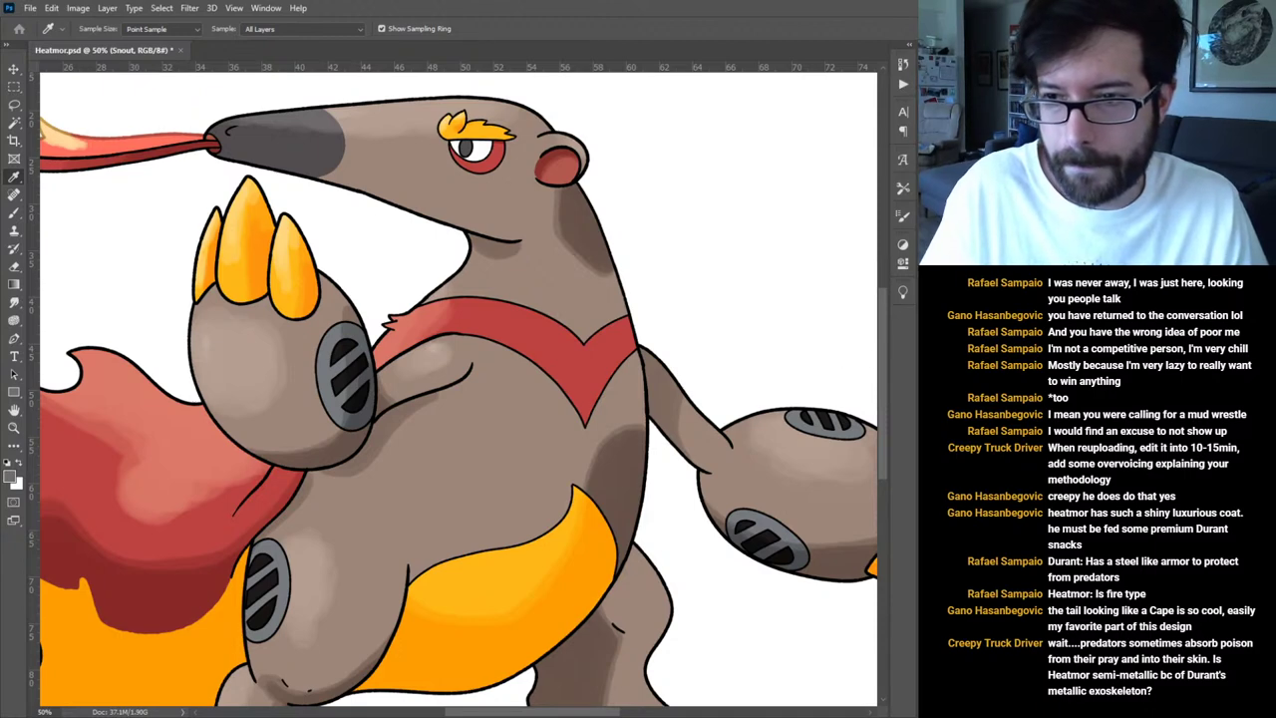
pyautogui.press('b')
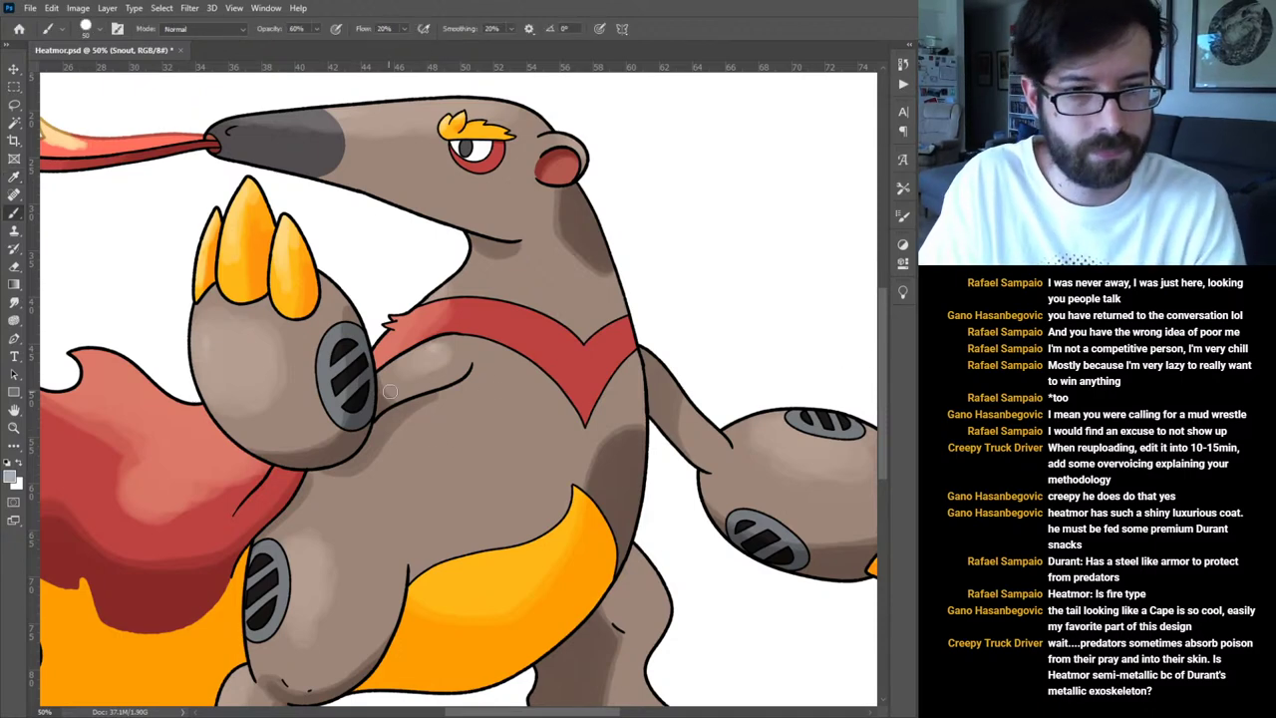
pyautogui.moveTo(751, 299); pyautogui.dragTo(413, 261)
pyautogui.hotkey('ctrl', '+')
pyautogui.hotkey('ctrl', '+')
pyautogui.scroll(1, 448, 414)
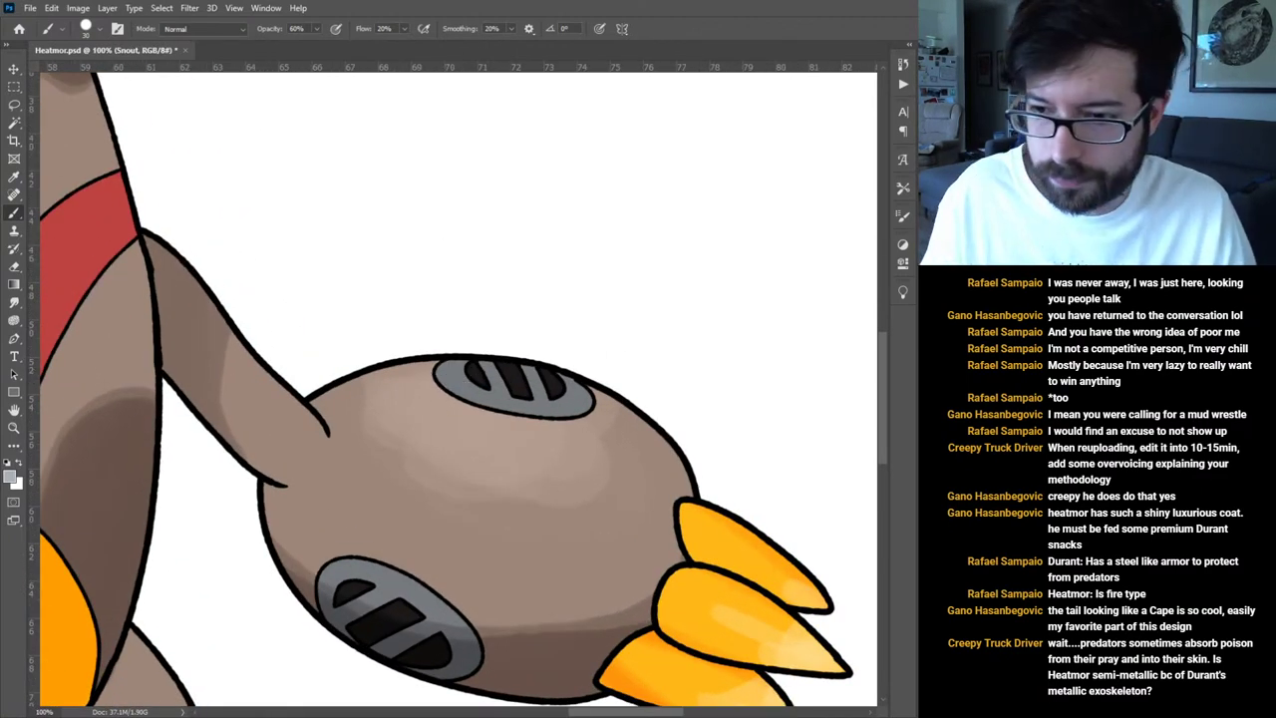
pyautogui.moveTo(454, 371)
pyautogui.mouseDown()
pyautogui.moveTo(445, 378)
pyautogui.moveTo(459, 370)
pyautogui.mouseUp()
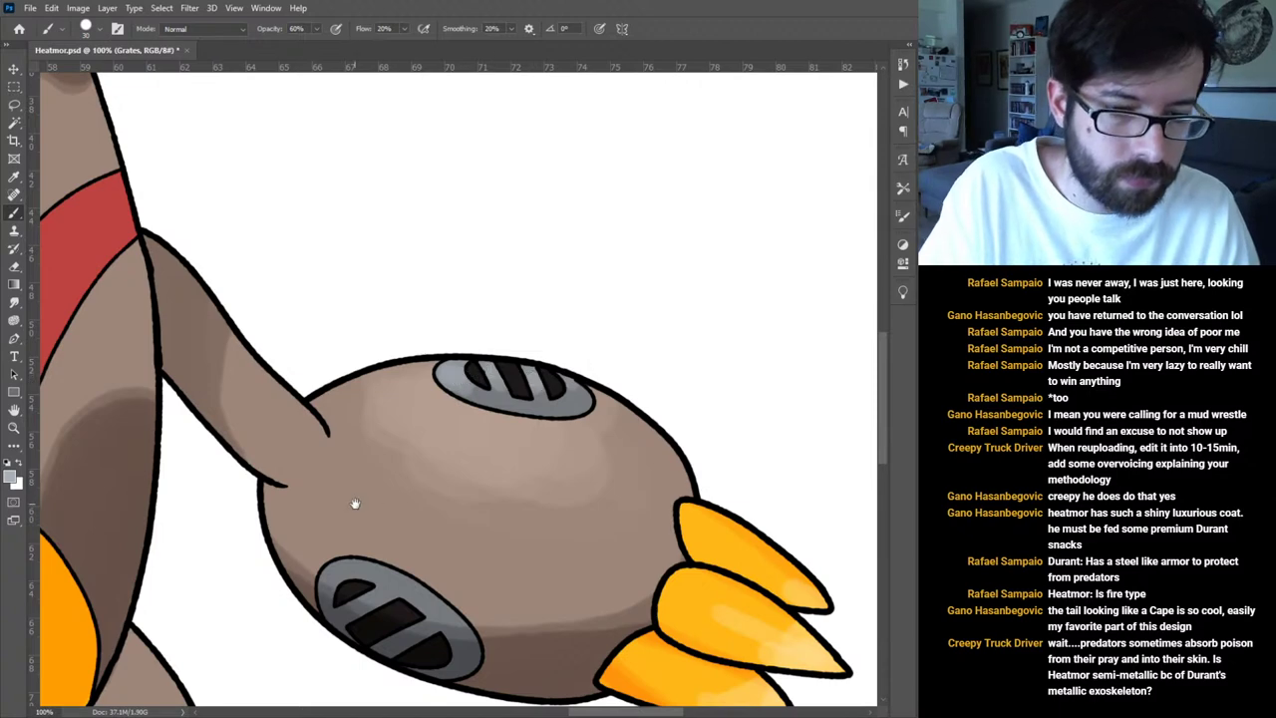
# Brush the same light grey highlights onto the grates of the raised paw and the front thigh.
pyautogui.moveTo(403, 501); pyautogui.dragTo(492, 359)
pyautogui.moveTo(124, 274); pyautogui.dragTo(835, 459)
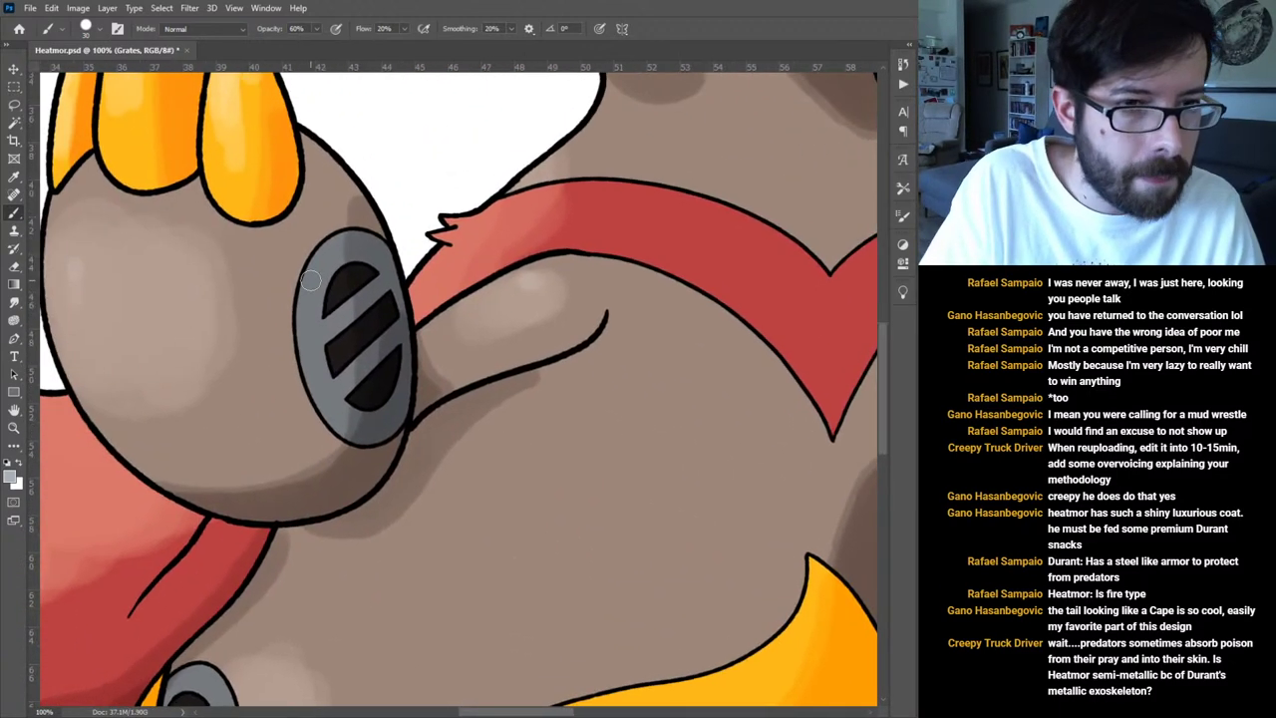
pyautogui.moveTo(307, 252); pyautogui.dragTo(315, 299)
pyautogui.moveTo(375, 433); pyautogui.dragTo(472, 199)
pyautogui.moveTo(334, 506)
pyautogui.mouseDown()
pyautogui.moveTo(452, 288)
pyautogui.moveTo(433, 367)
pyautogui.mouseUp()
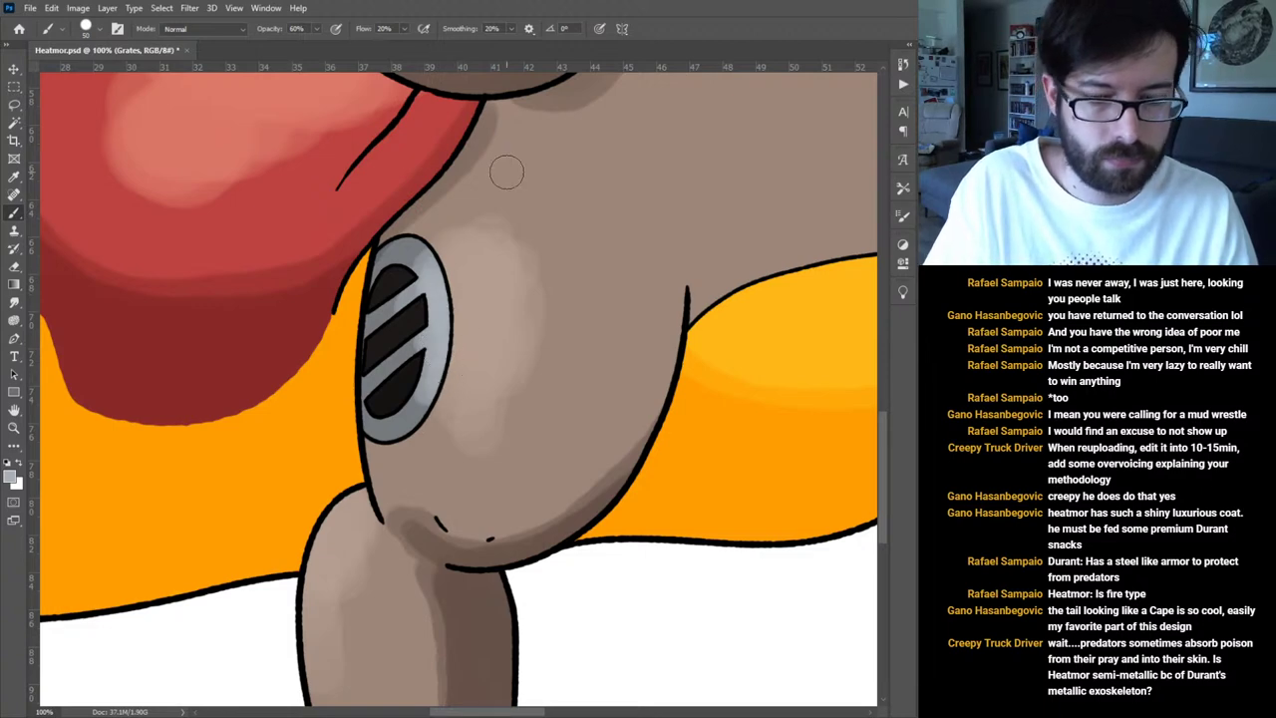
# Set the brush to Multiply mode at 30% opacity and sample the dark grey of the eye's pupil.
pyautogui.hotkey('ctrl', '0')
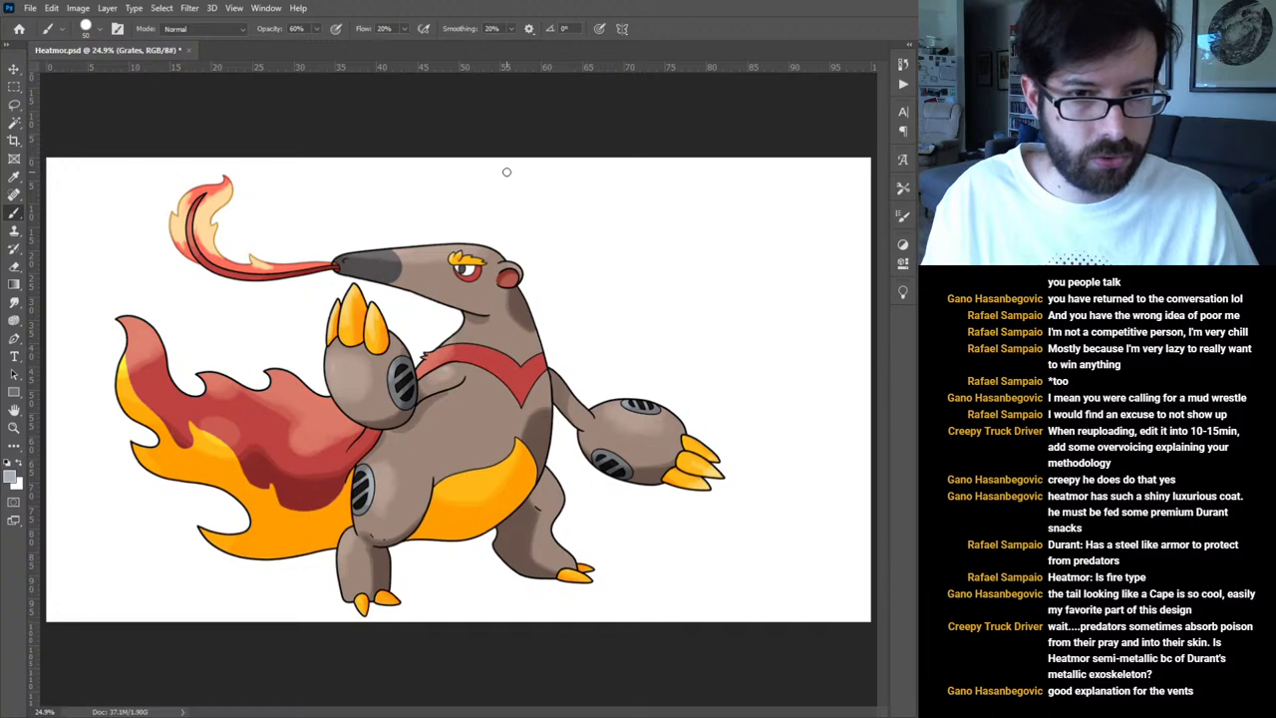
pyautogui.hotkey('ctrl', '1')
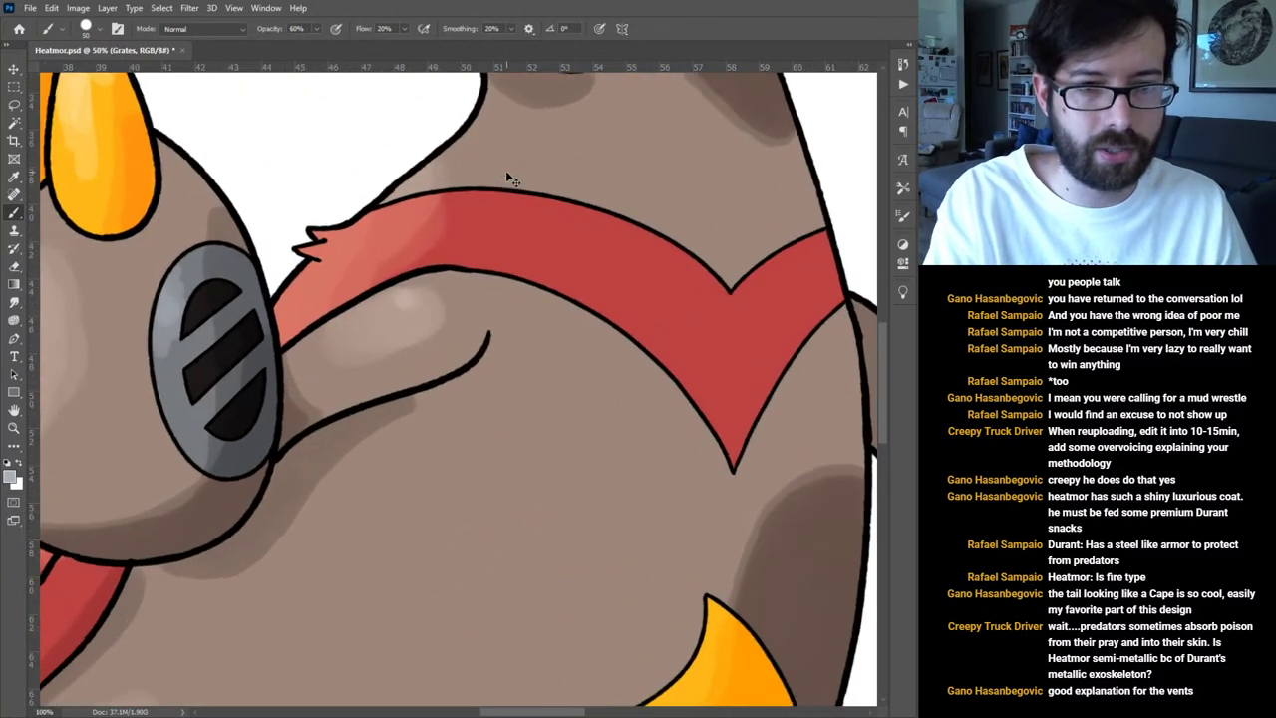
pyautogui.hotkey('ctrl', '+')
pyautogui.moveTo(518, 149); pyautogui.dragTo(489, 627)
pyautogui.moveTo(553, 115); pyautogui.dragTo(529, 469)
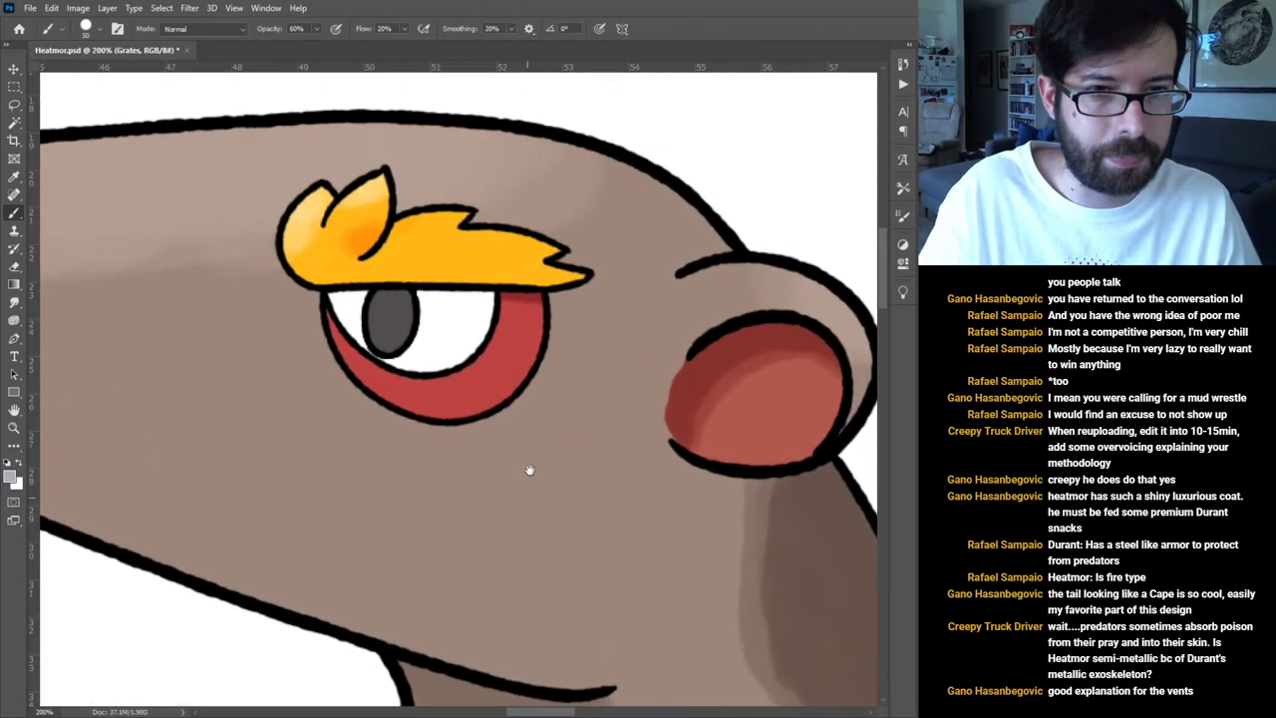
pyautogui.hotkey('ctrl', '+')
pyautogui.moveTo(357, 274); pyautogui.dragTo(428, 424)
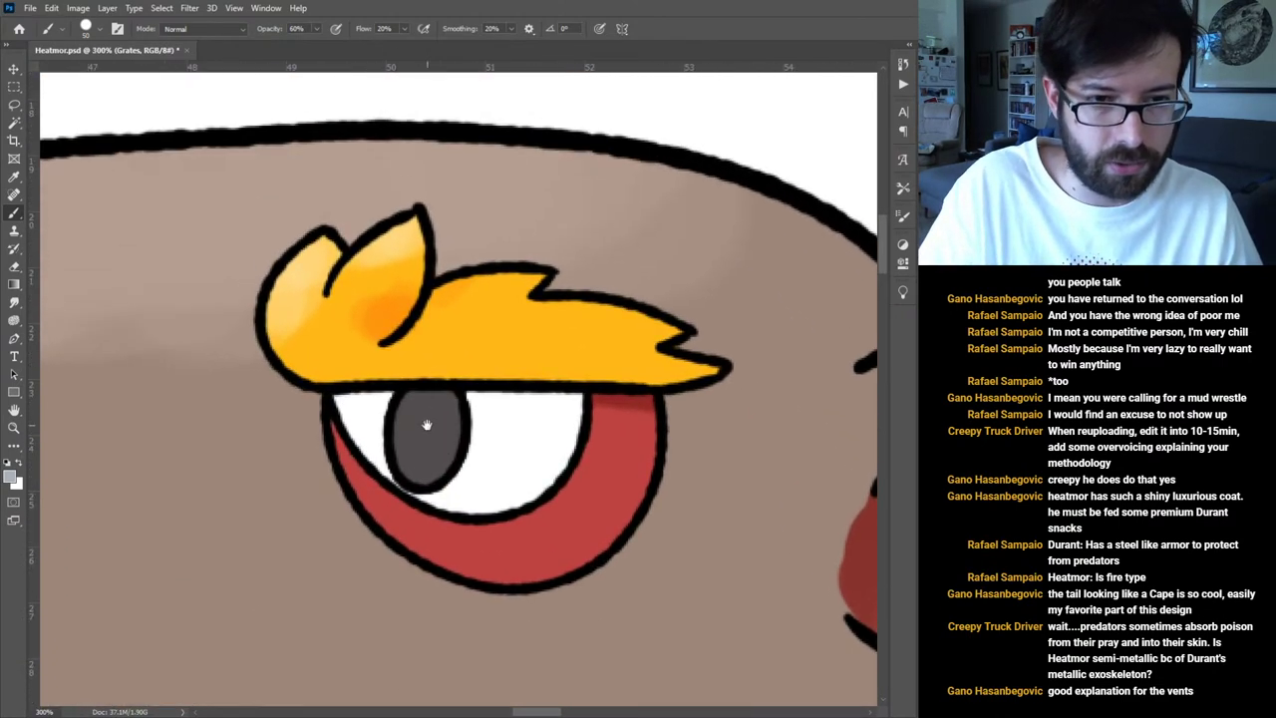
pyautogui.scroll(1, 489, 299)
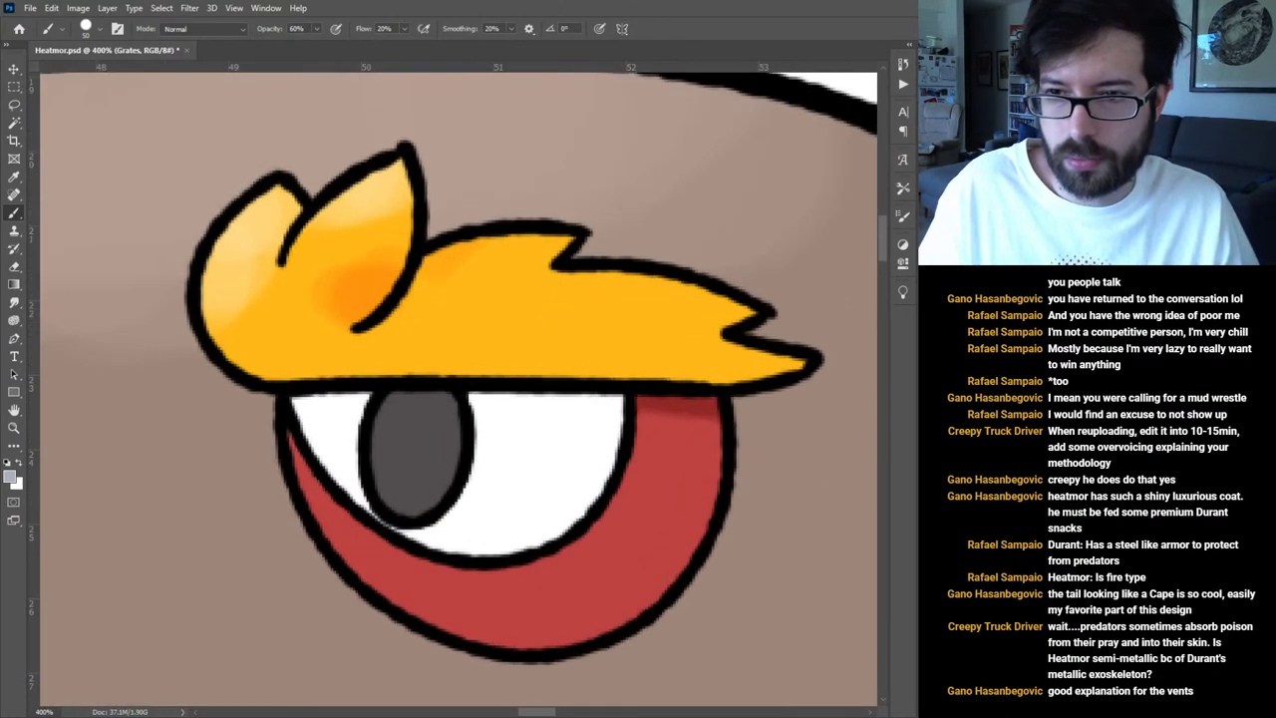
pyautogui.hotkey('shift', 'alt', 'm')
pyautogui.press('3')
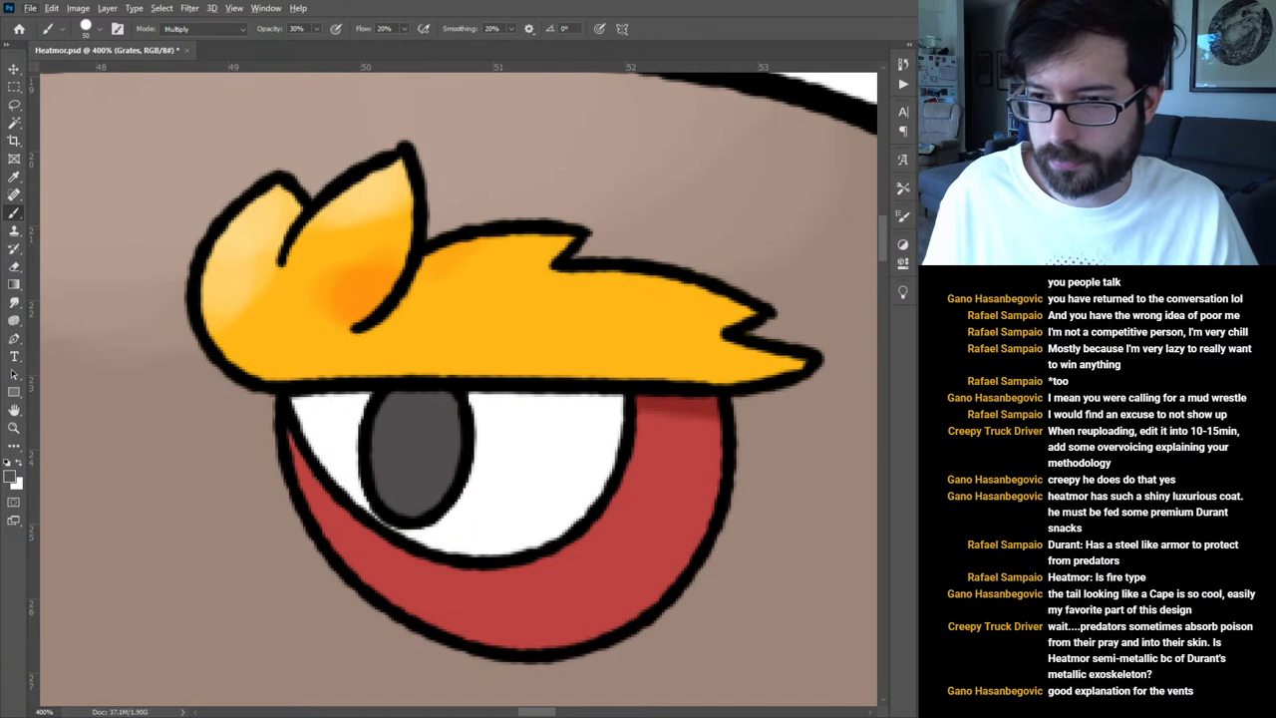
# Shrink the brush to fit inside the pupil and choose a darker grey on the Pupil layer.
pyautogui.hotkey('alt', '[')
pyautogui.press('[')
pyautogui.press('[')
pyautogui.press('[')
pyautogui.press('[')
pyautogui.press('[')
pyautogui.press('[')
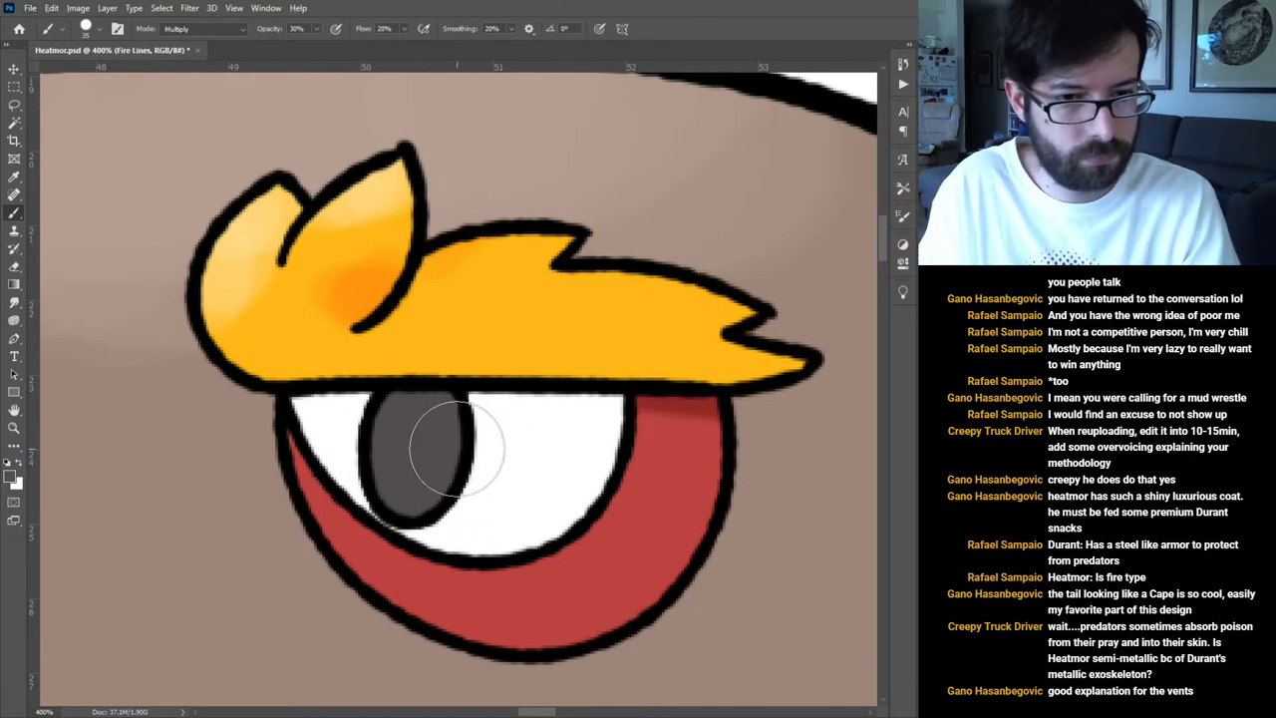
pyautogui.press('[')
pyautogui.press('[')
pyautogui.press('[')
pyautogui.press('[')
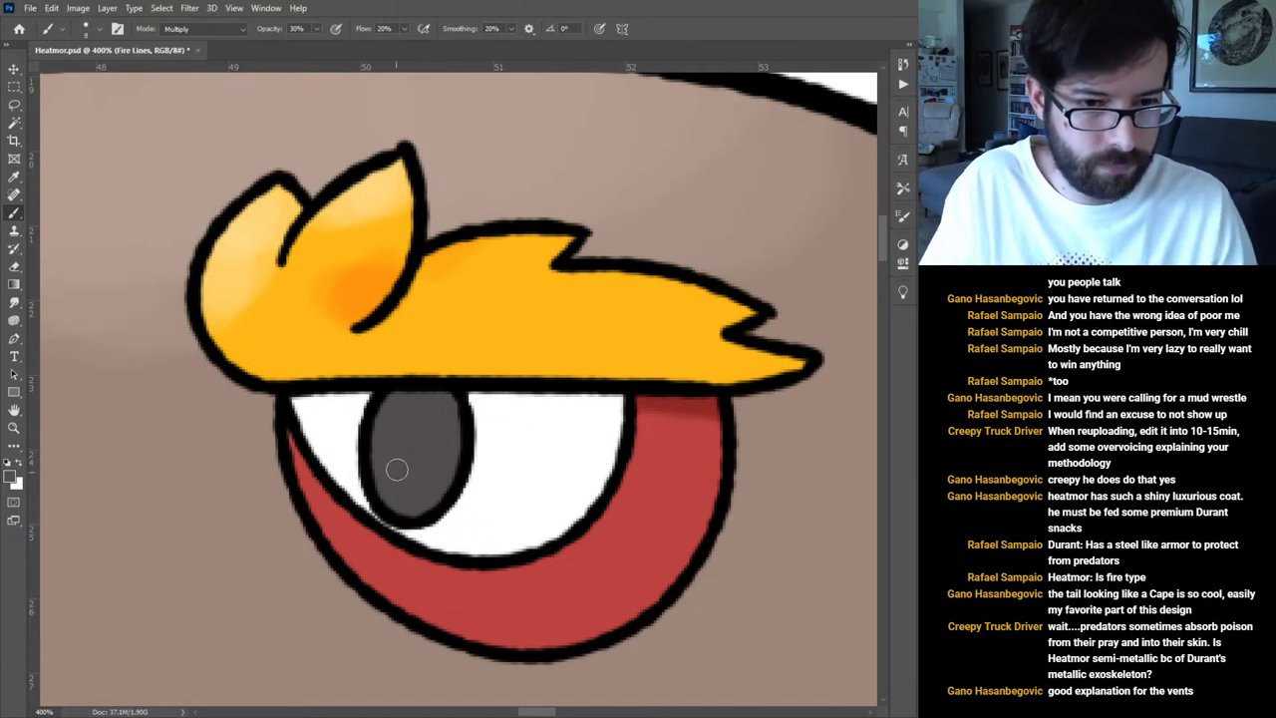
pyautogui.press('i')
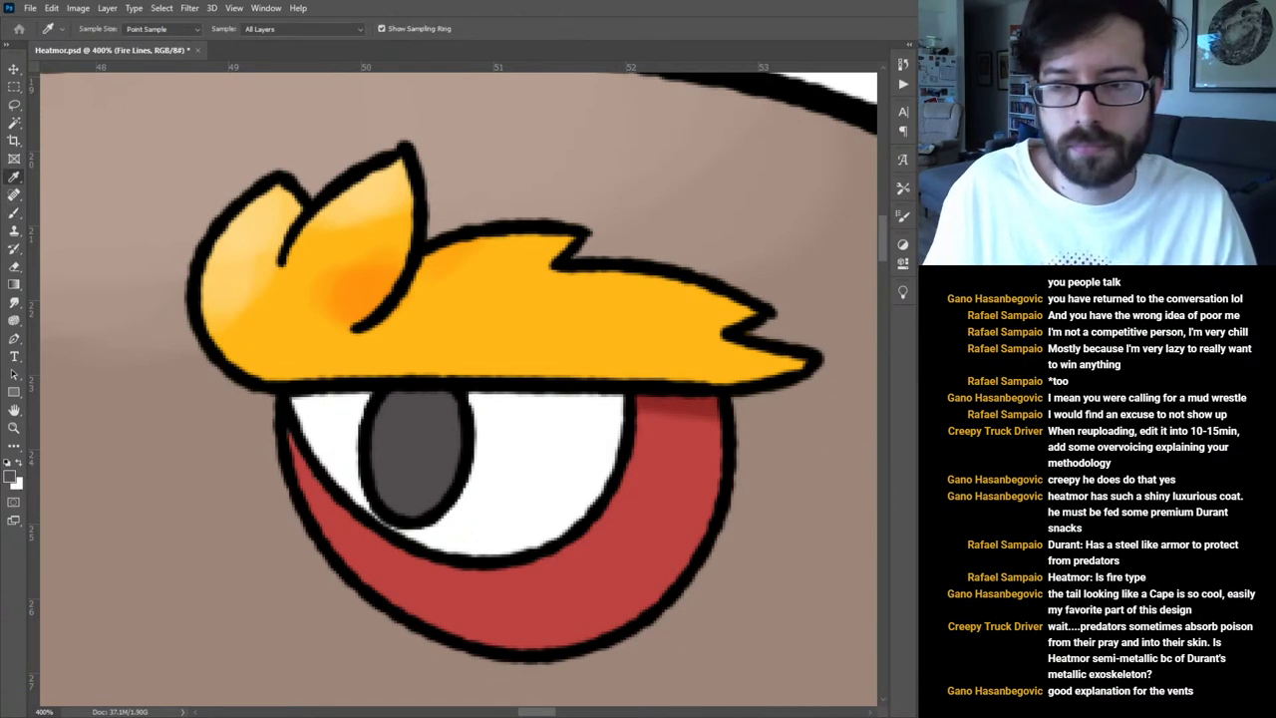
pyautogui.press('b')
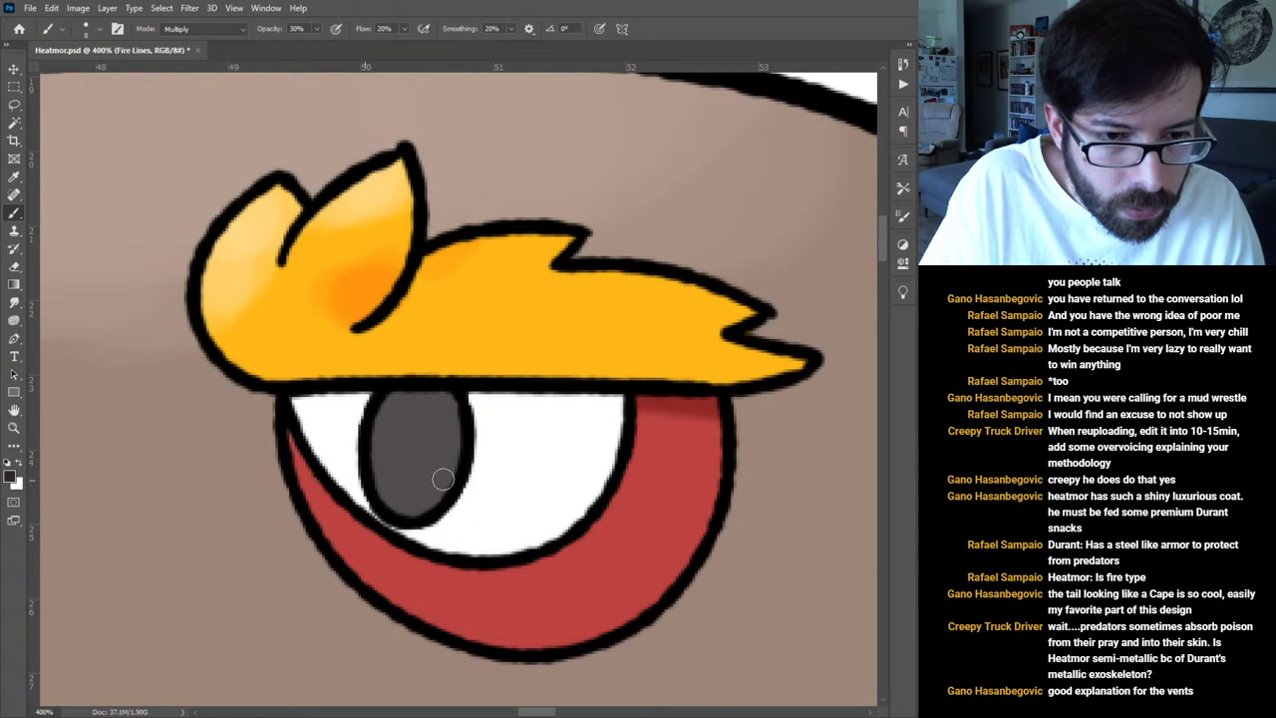
pyautogui.hotkey('alt', '[')
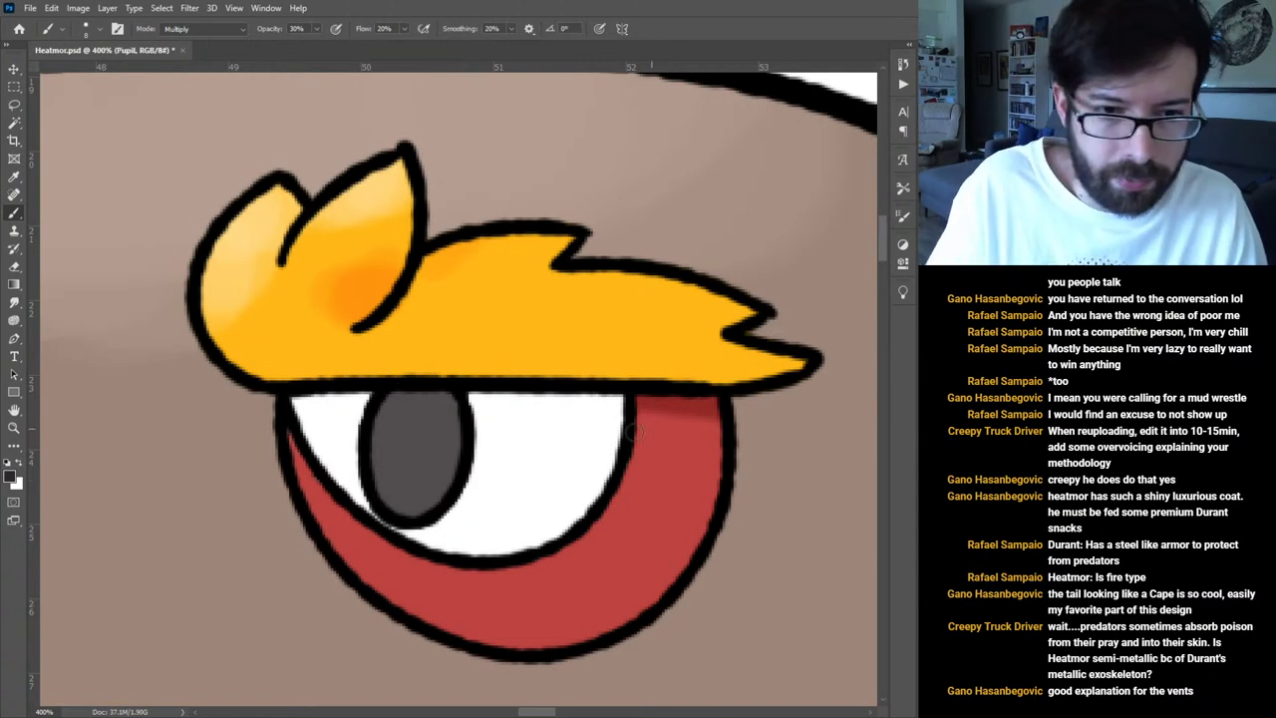
# Try shading around the edges of the pupil with the darker grey, and undo the strokes.
pyautogui.moveTo(392, 497); pyautogui.dragTo(404, 384)
pyautogui.moveTo(449, 419); pyautogui.dragTo(438, 479)
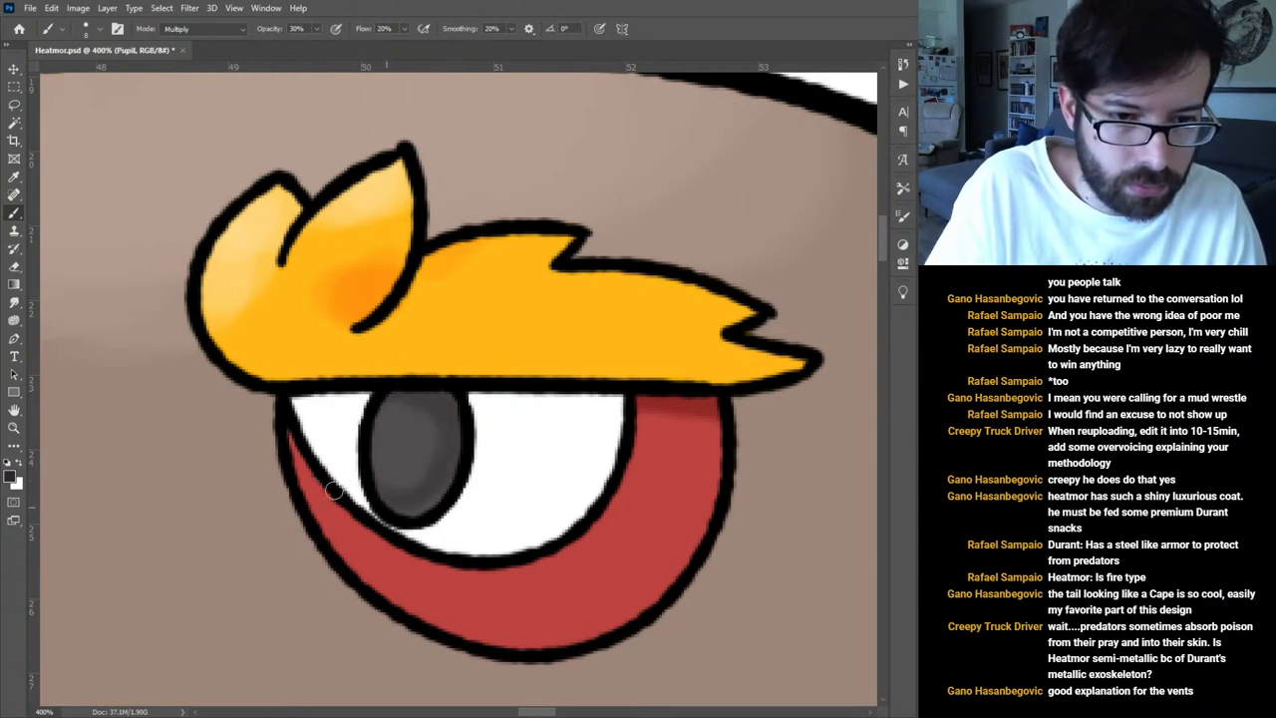
pyautogui.moveTo(376, 396)
pyautogui.mouseDown()
pyautogui.moveTo(443, 467)
pyautogui.moveTo(332, 474)
pyautogui.moveTo(443, 453)
pyautogui.moveTo(383, 385)
pyautogui.moveTo(386, 515)
pyautogui.moveTo(374, 499)
pyautogui.moveTo(460, 440)
pyautogui.moveTo(407, 389)
pyautogui.moveTo(358, 508)
pyautogui.moveTo(462, 455)
pyautogui.moveTo(427, 387)
pyautogui.moveTo(461, 431)
pyautogui.mouseUp()
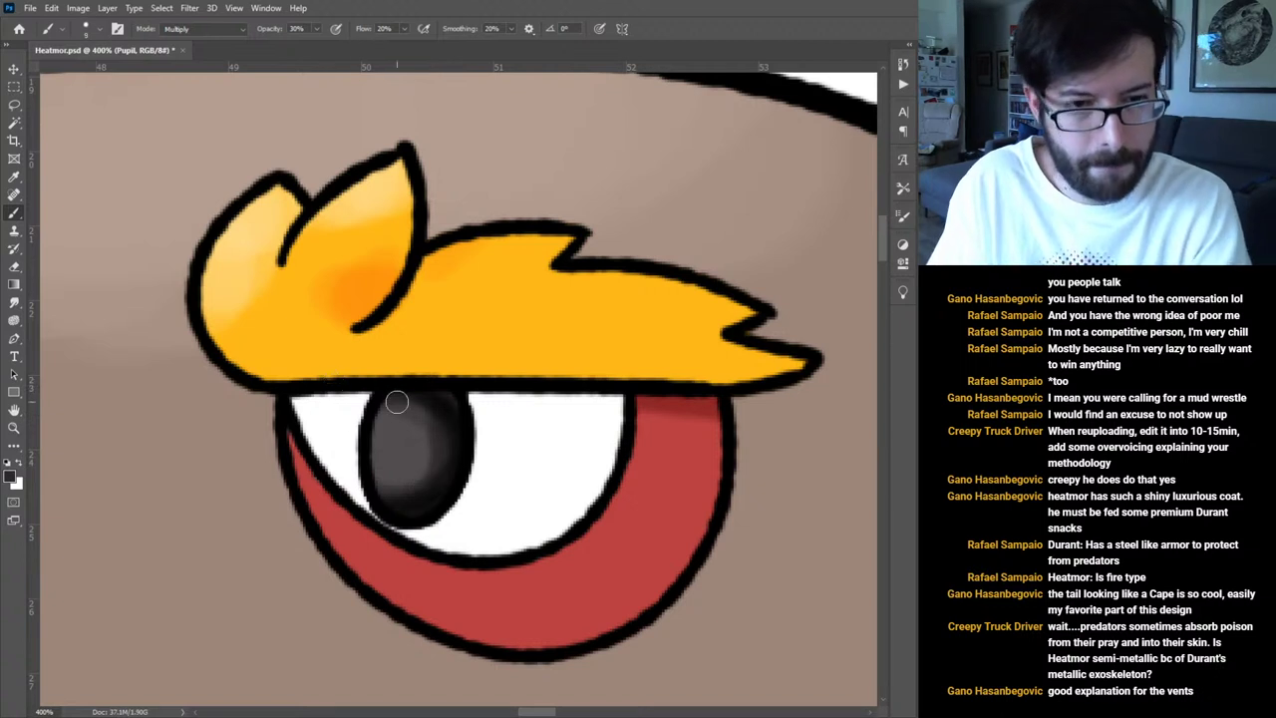
pyautogui.press(']')
pyautogui.press(']')
pyautogui.press(']')
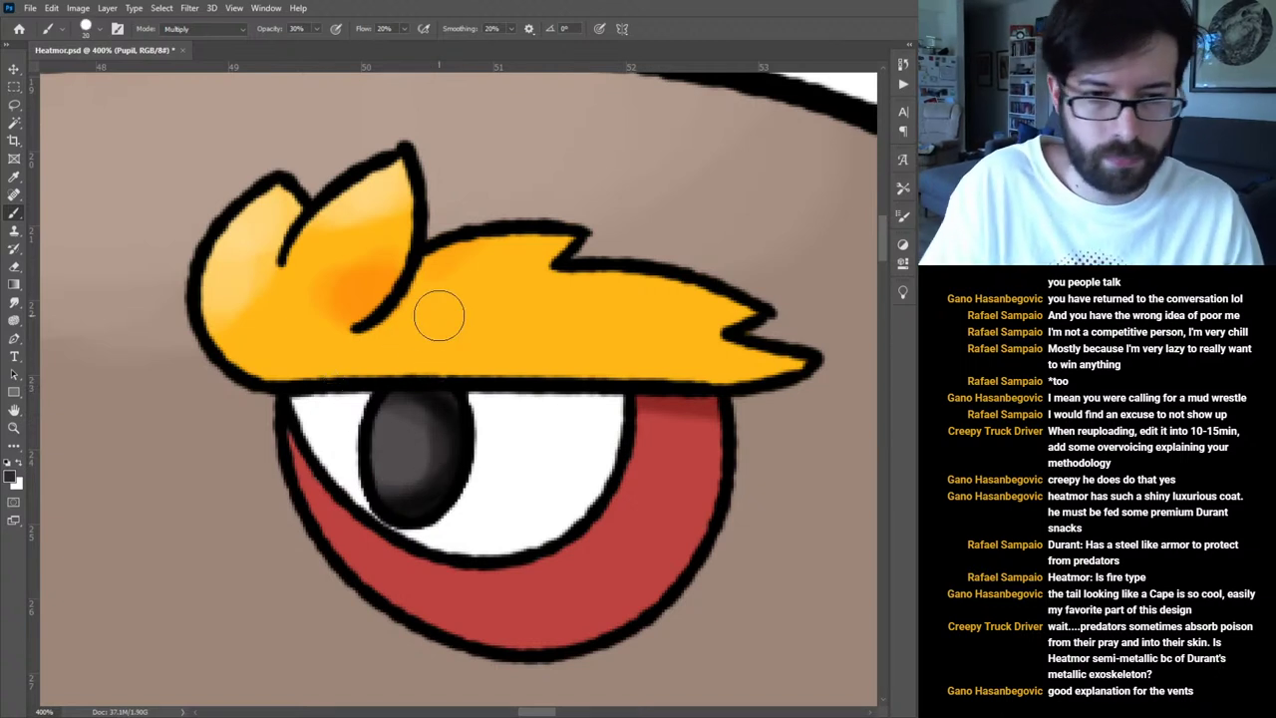
pyautogui.keyDown('alt'); pyautogui.click(414, 455); pyautogui.keyUp('alt')
pyautogui.hotkey('ctrl', 'z')
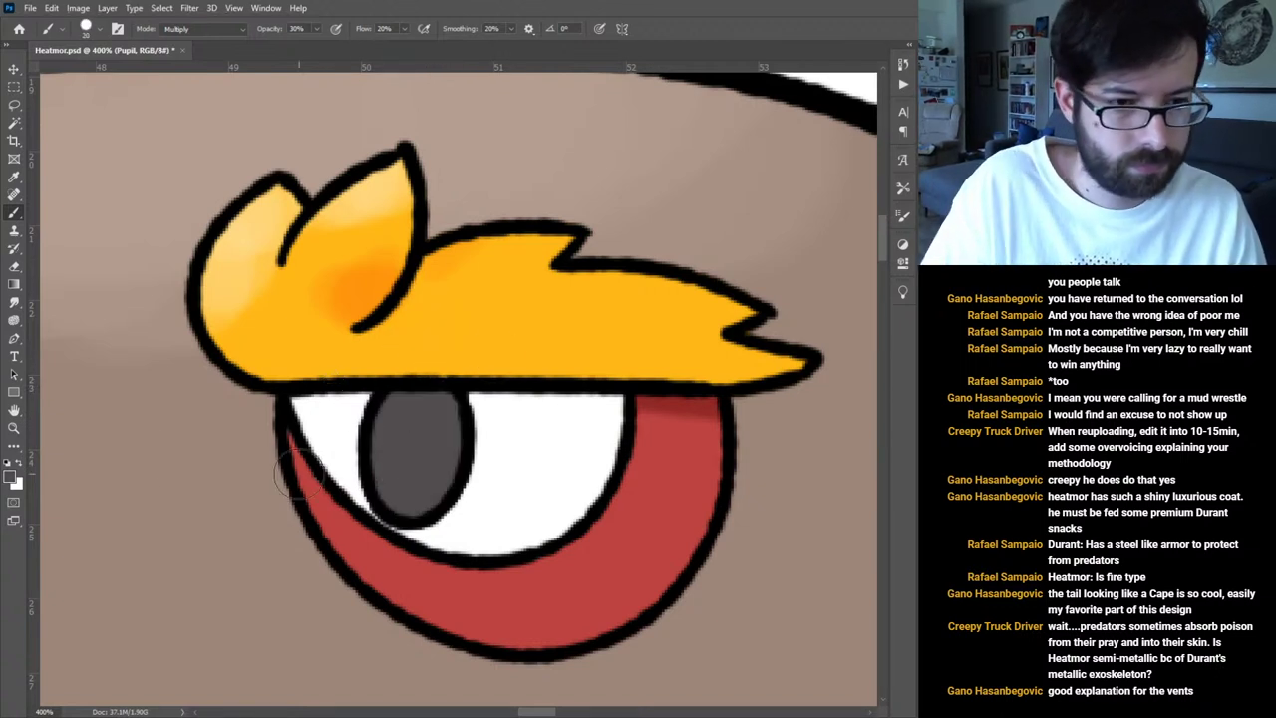
# Pick a darker grey based on the pupil's colour and brush Multiply shading along its lower and right sides.
pyautogui.click(11, 475)
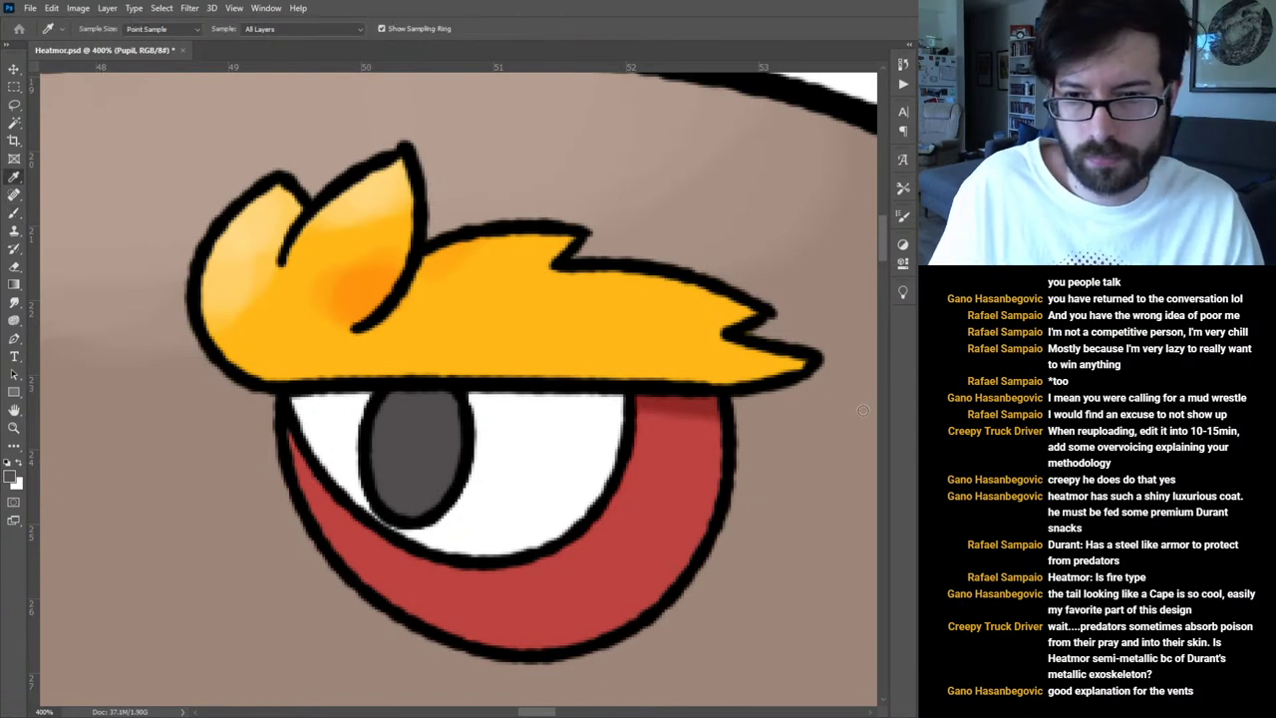
pyautogui.press('b')
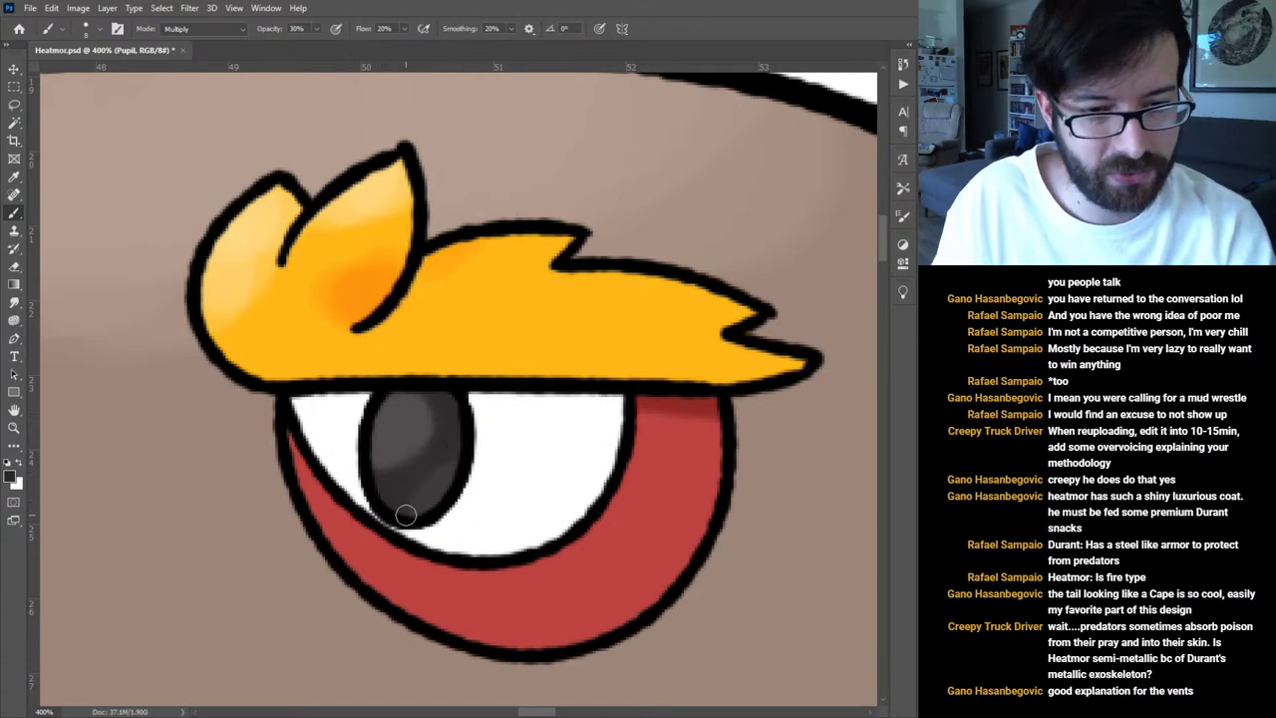
pyautogui.press(']')
pyautogui.press(']')
pyautogui.press(']')
pyautogui.moveTo(393, 498)
pyautogui.mouseDown()
pyautogui.moveTo(459, 466)
pyautogui.moveTo(434, 378)
pyautogui.moveTo(456, 450)
pyautogui.moveTo(352, 490)
pyautogui.moveTo(428, 483)
pyautogui.moveTo(451, 384)
pyautogui.moveTo(460, 420)
pyautogui.moveTo(370, 503)
pyautogui.moveTo(458, 465)
pyautogui.moveTo(450, 413)
pyautogui.mouseUp()
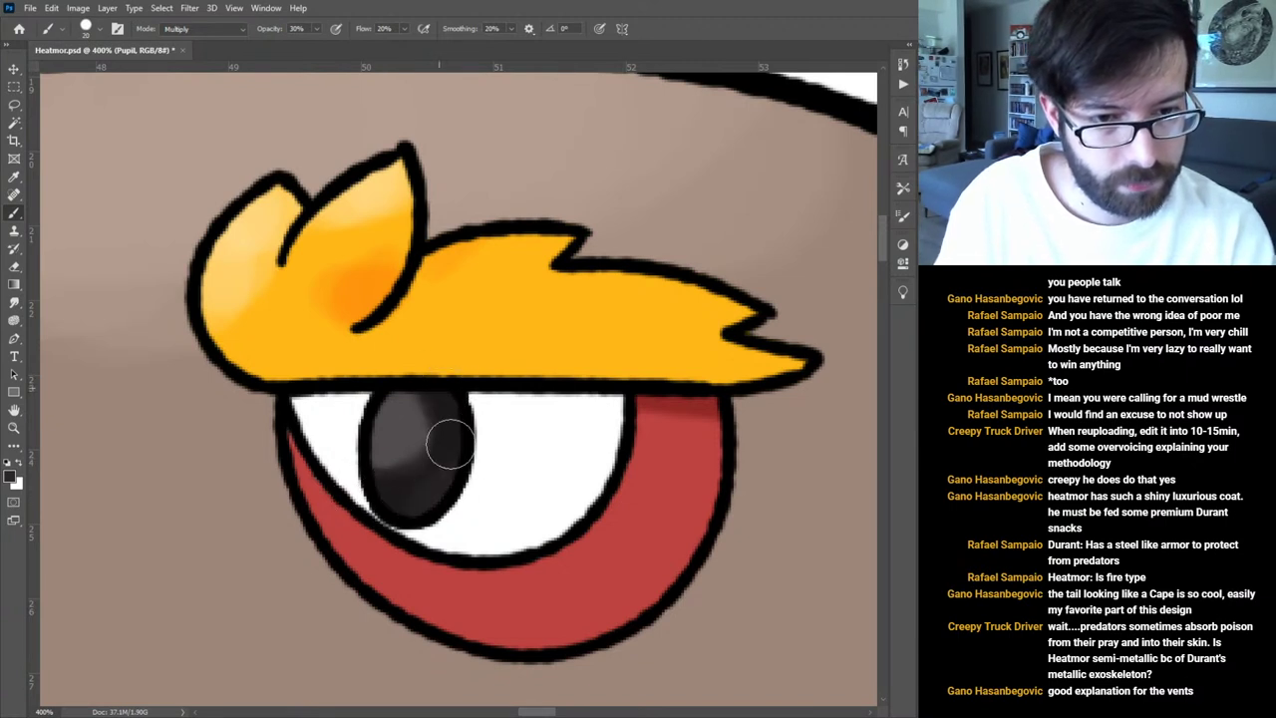
# Switch the brush to Normal mode at 60% opacity and paint a small white highlight on the pupil's upper left.
pyautogui.hotkey('shift', 'alt', 'n')
pyautogui.press('6')
pyautogui.press('i')
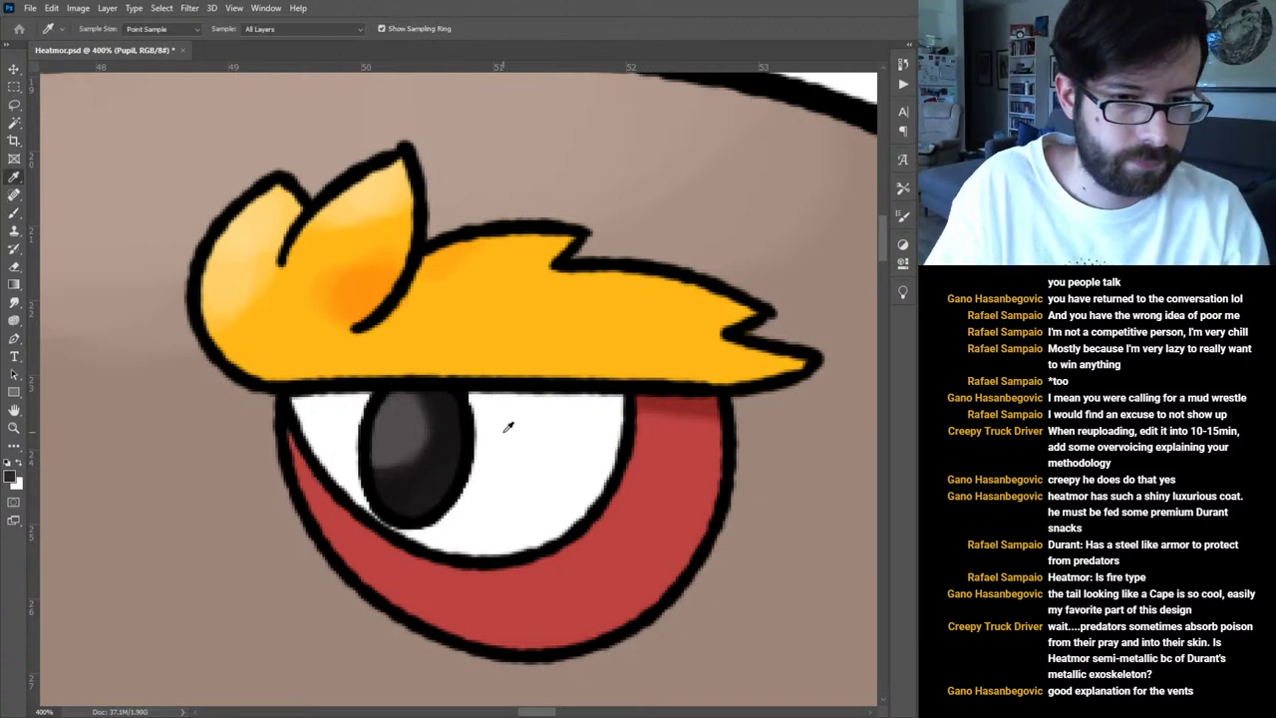
pyautogui.press('b')
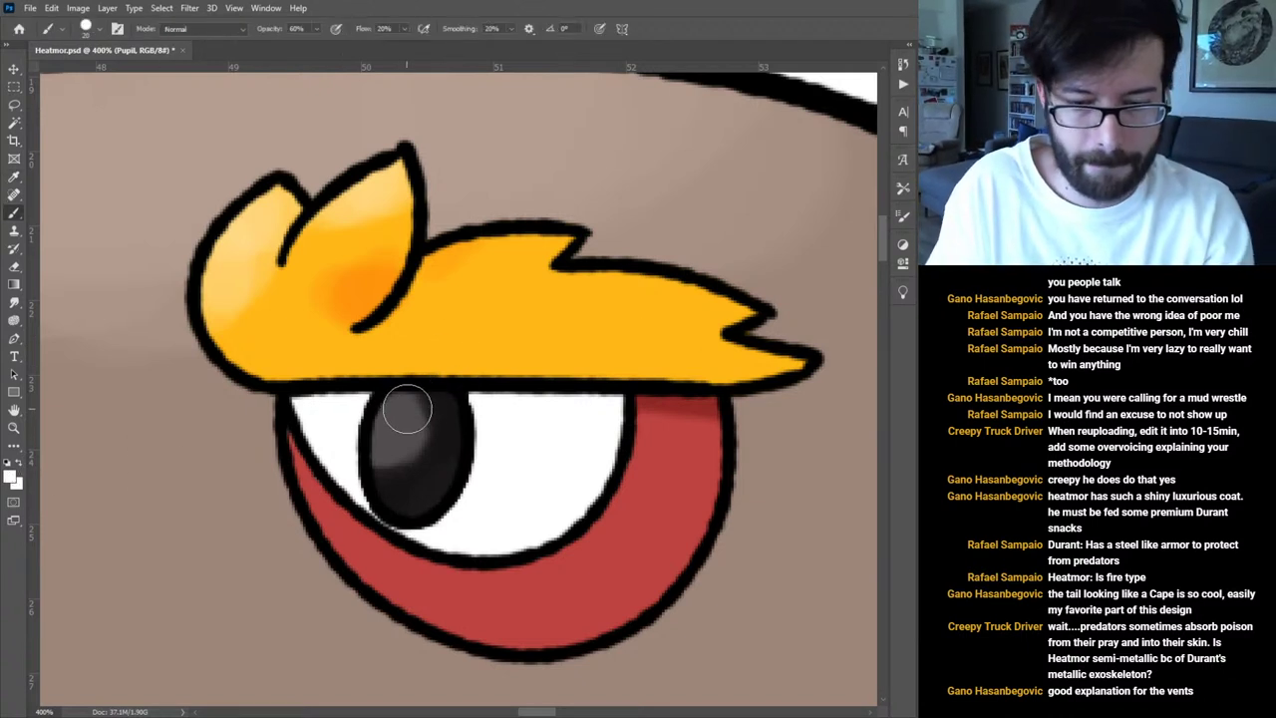
pyautogui.moveTo(389, 417); pyautogui.dragTo(395, 418)
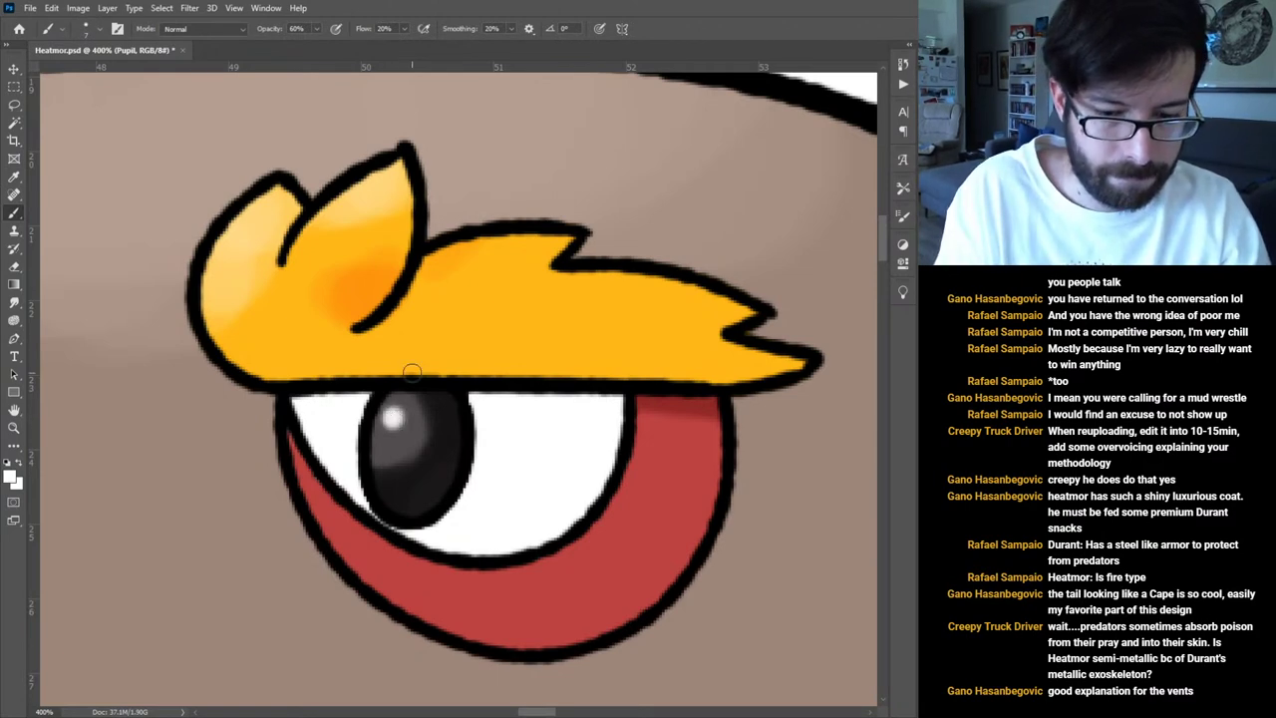
pyautogui.hotkey('ctrl', '0')
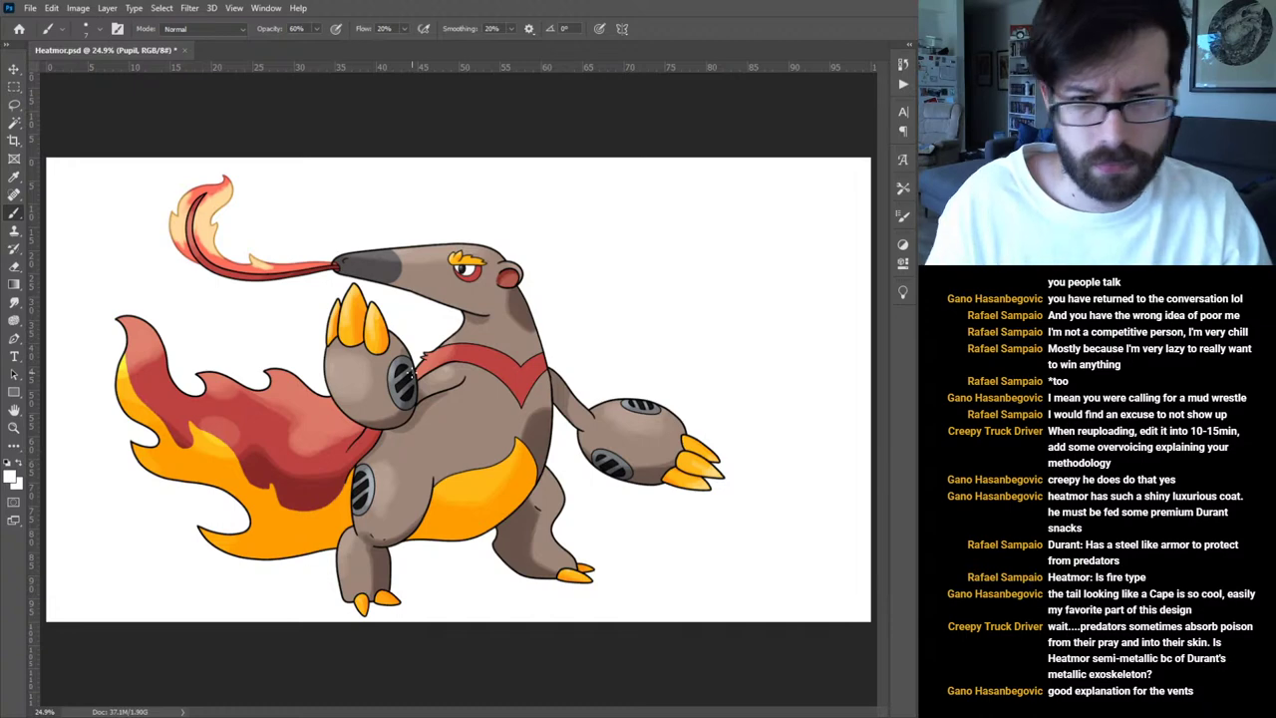